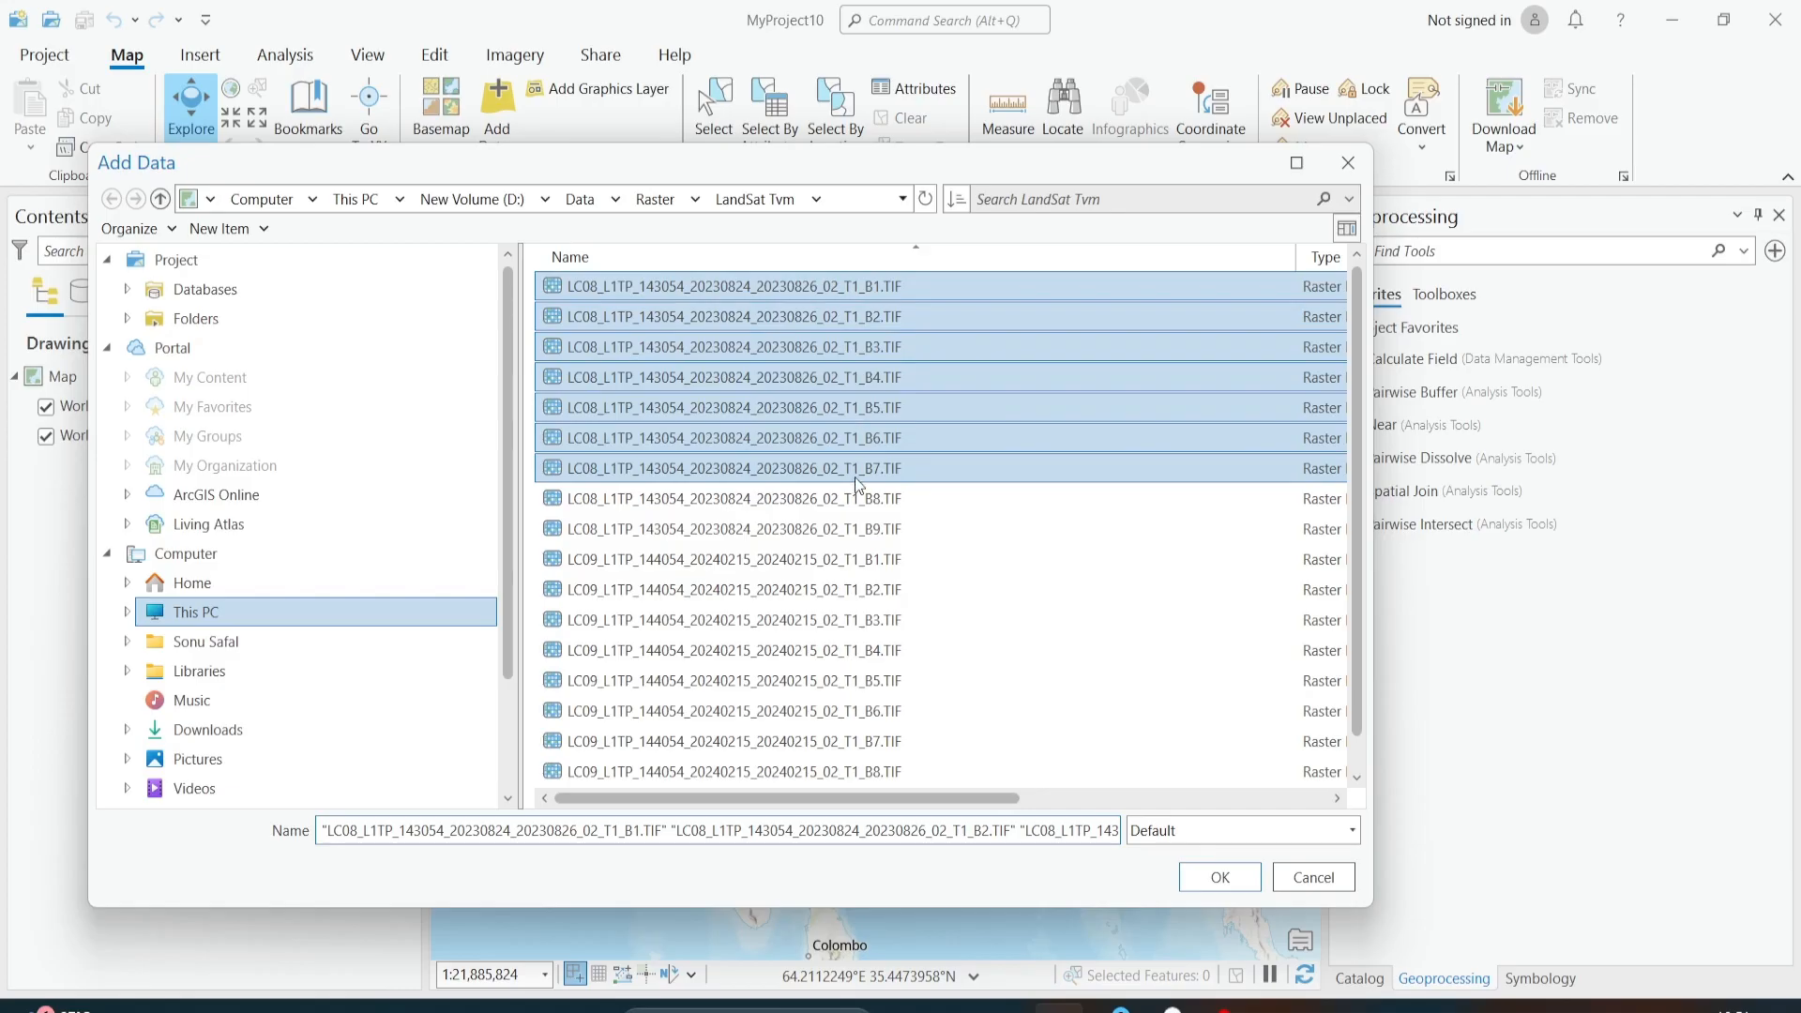
Step: Add the seven LC08 Landsat band rasters, B1 to B7, to the map and collapse all their legends
left_click(1234, 878)
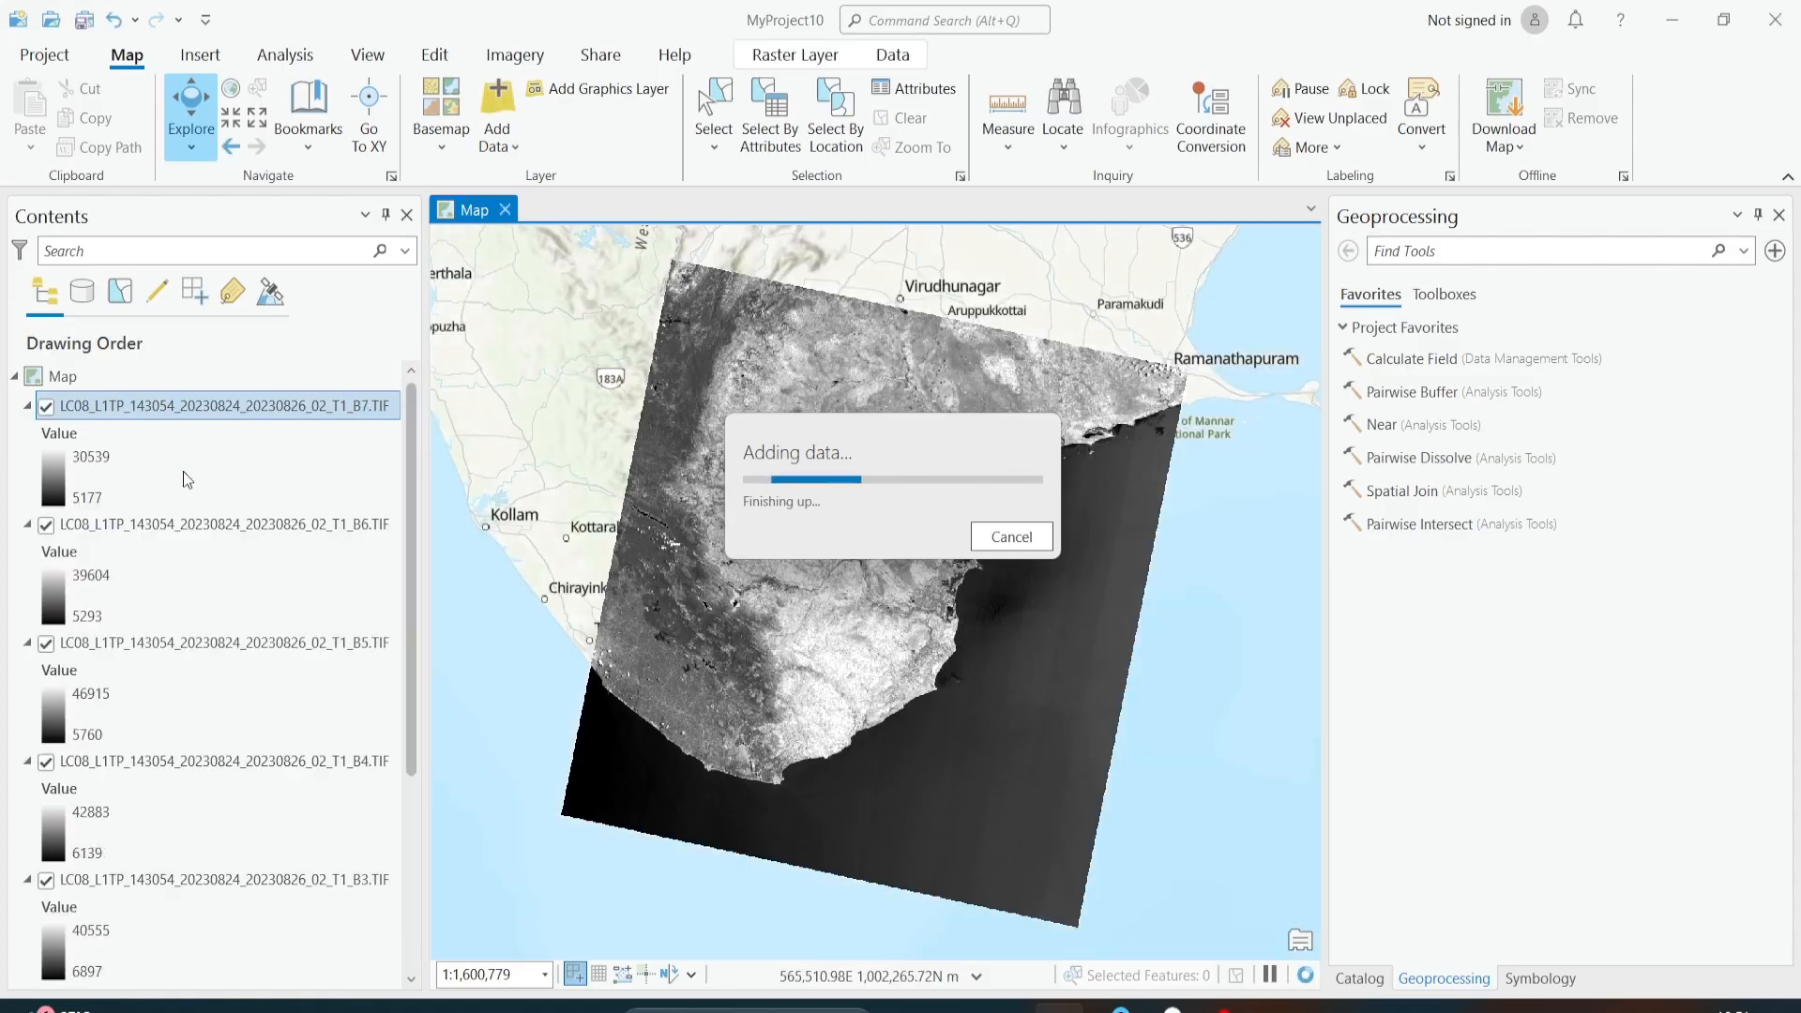
left_click(28, 406, "ctrl")
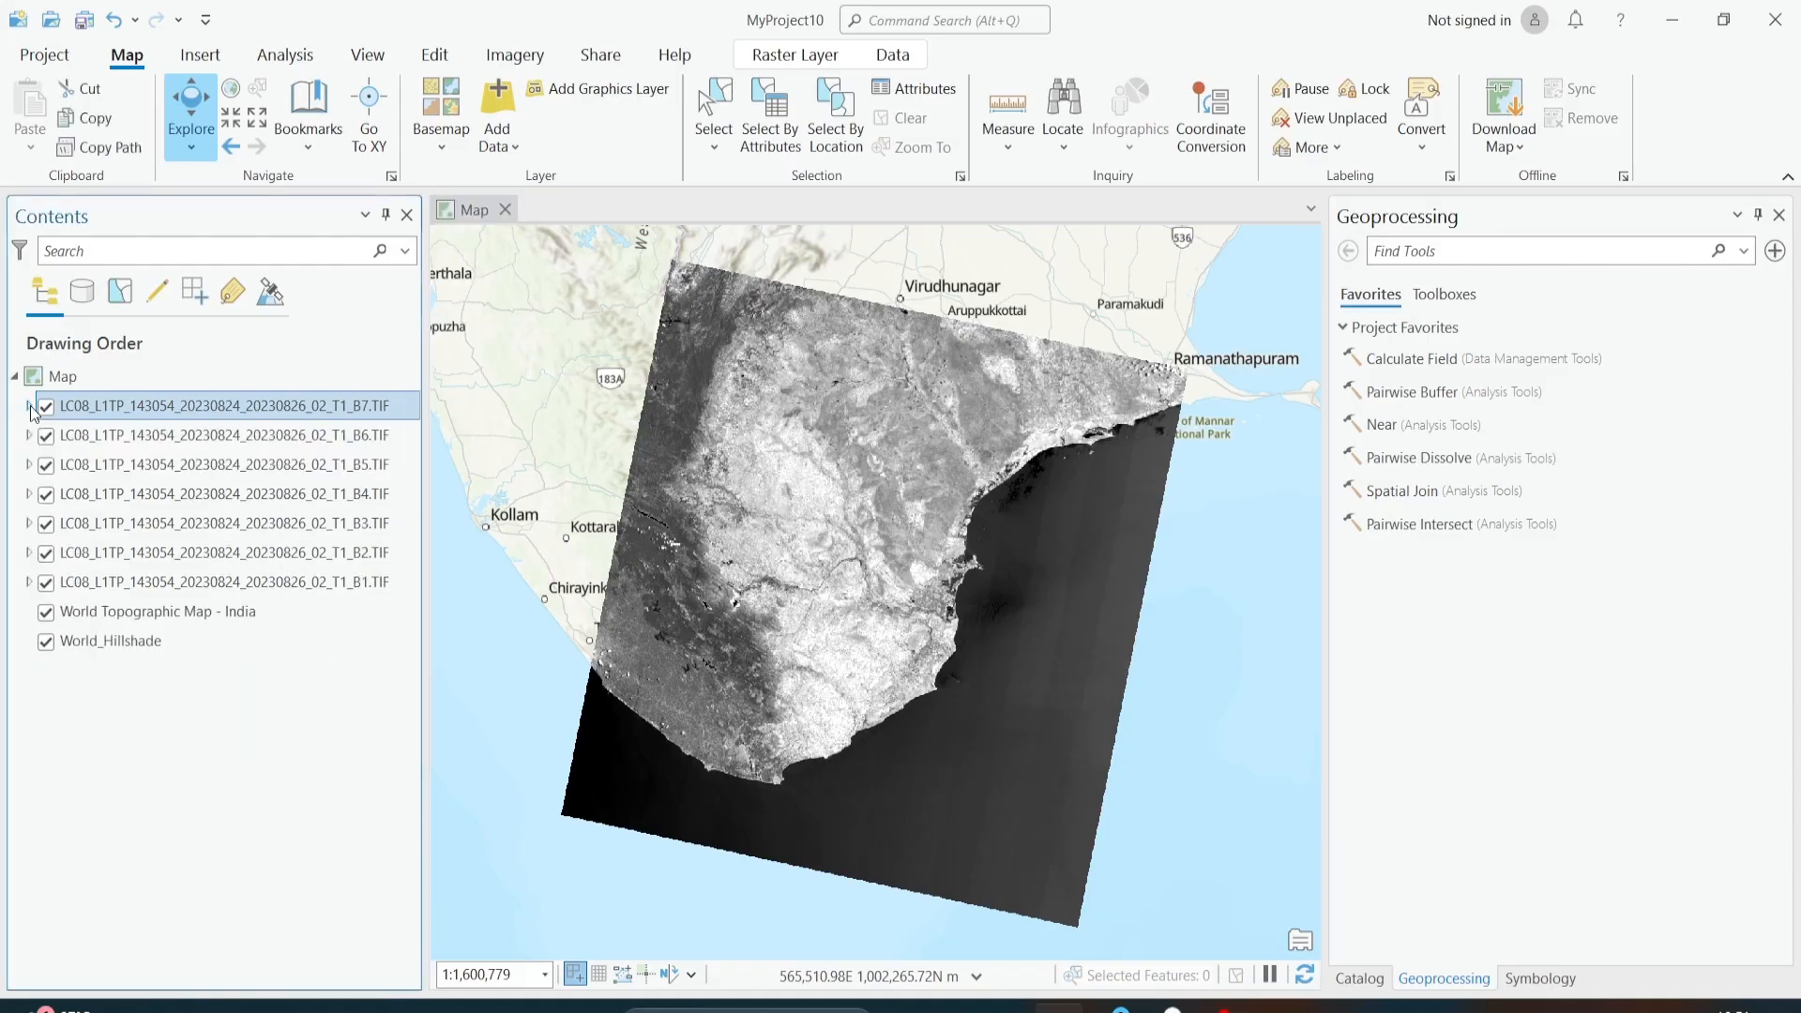
left_click(379, 585)
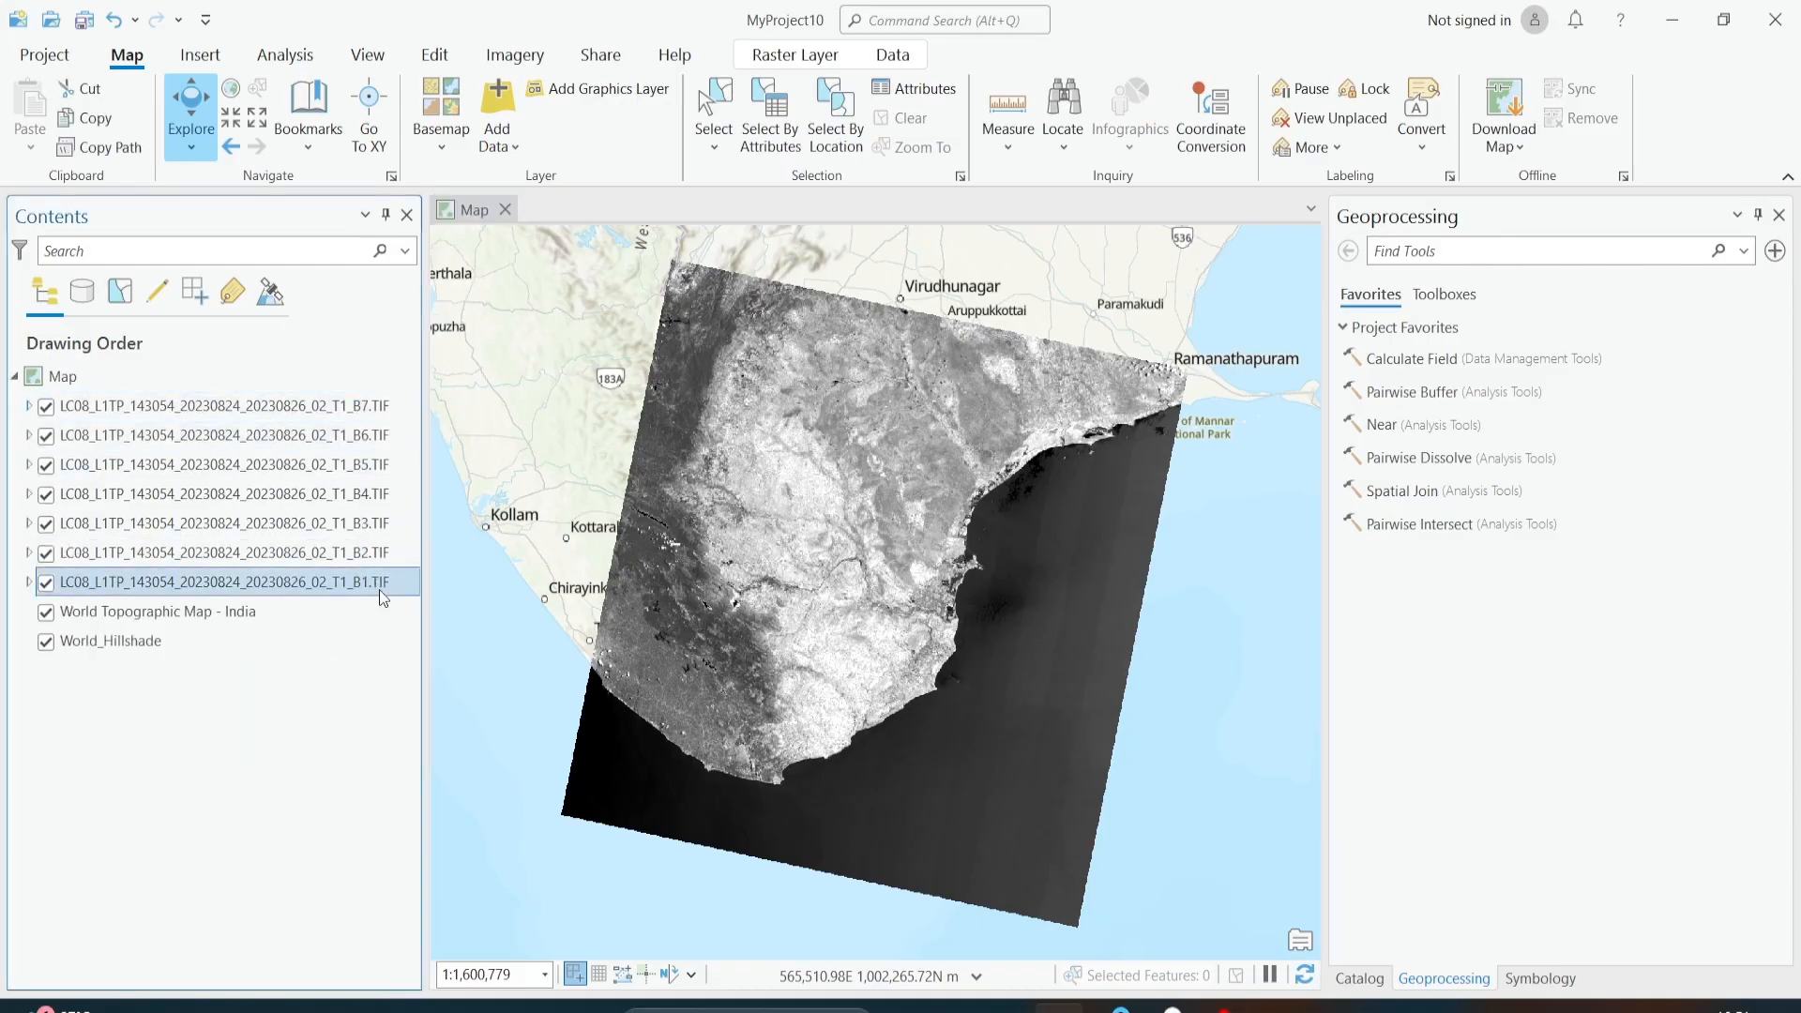
left_click(380, 410)
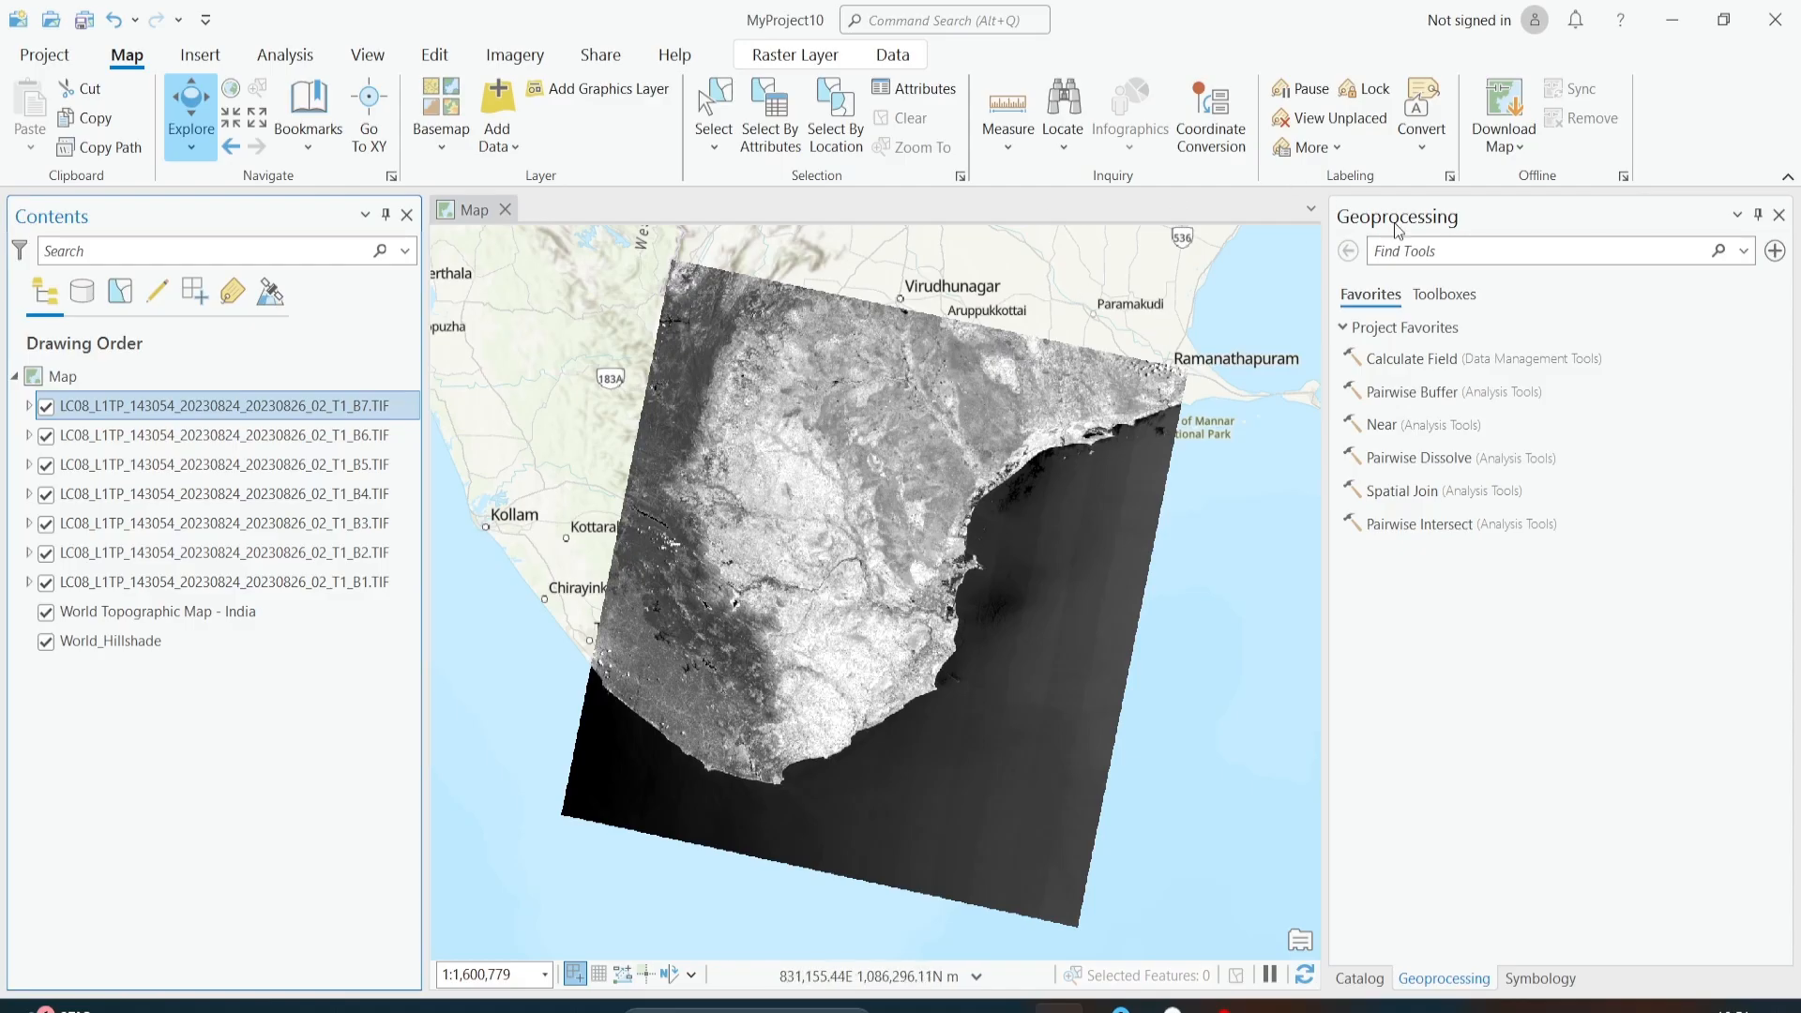
Step: Find the Composite Bands geoprocessing tool and open it
left_click(367, 55)
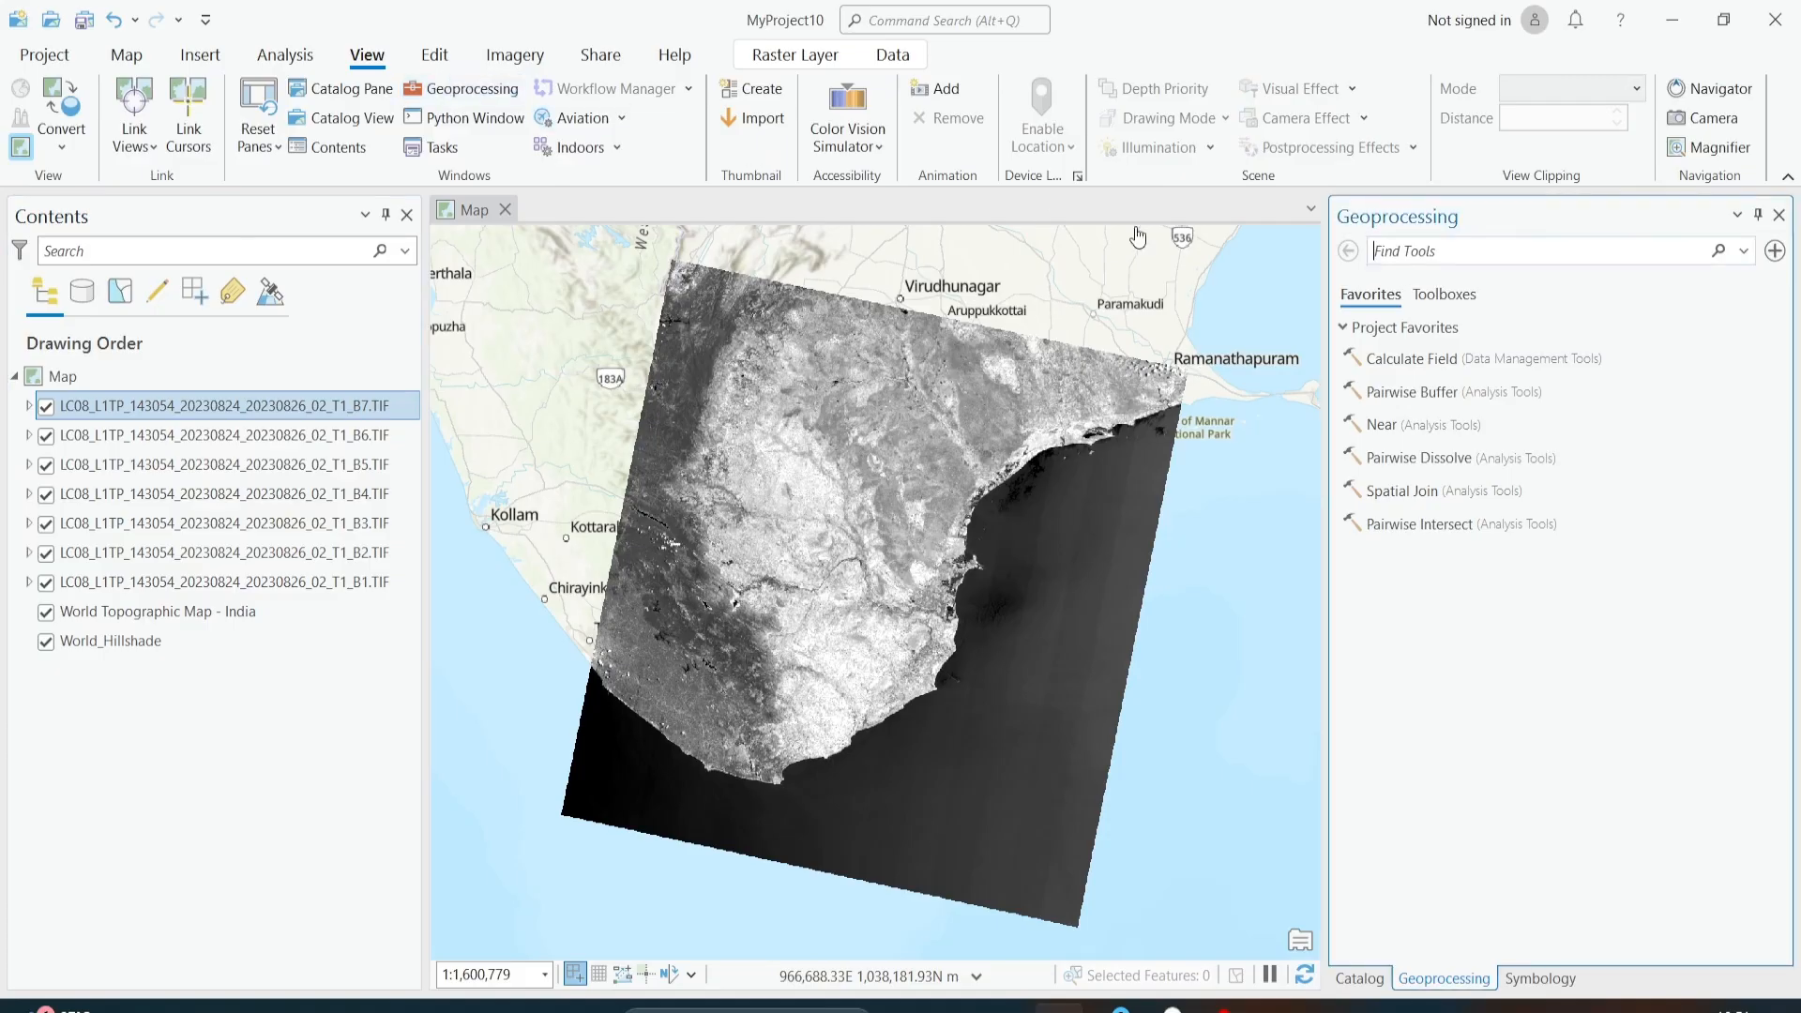
left_click(1469, 250)
type("composit")
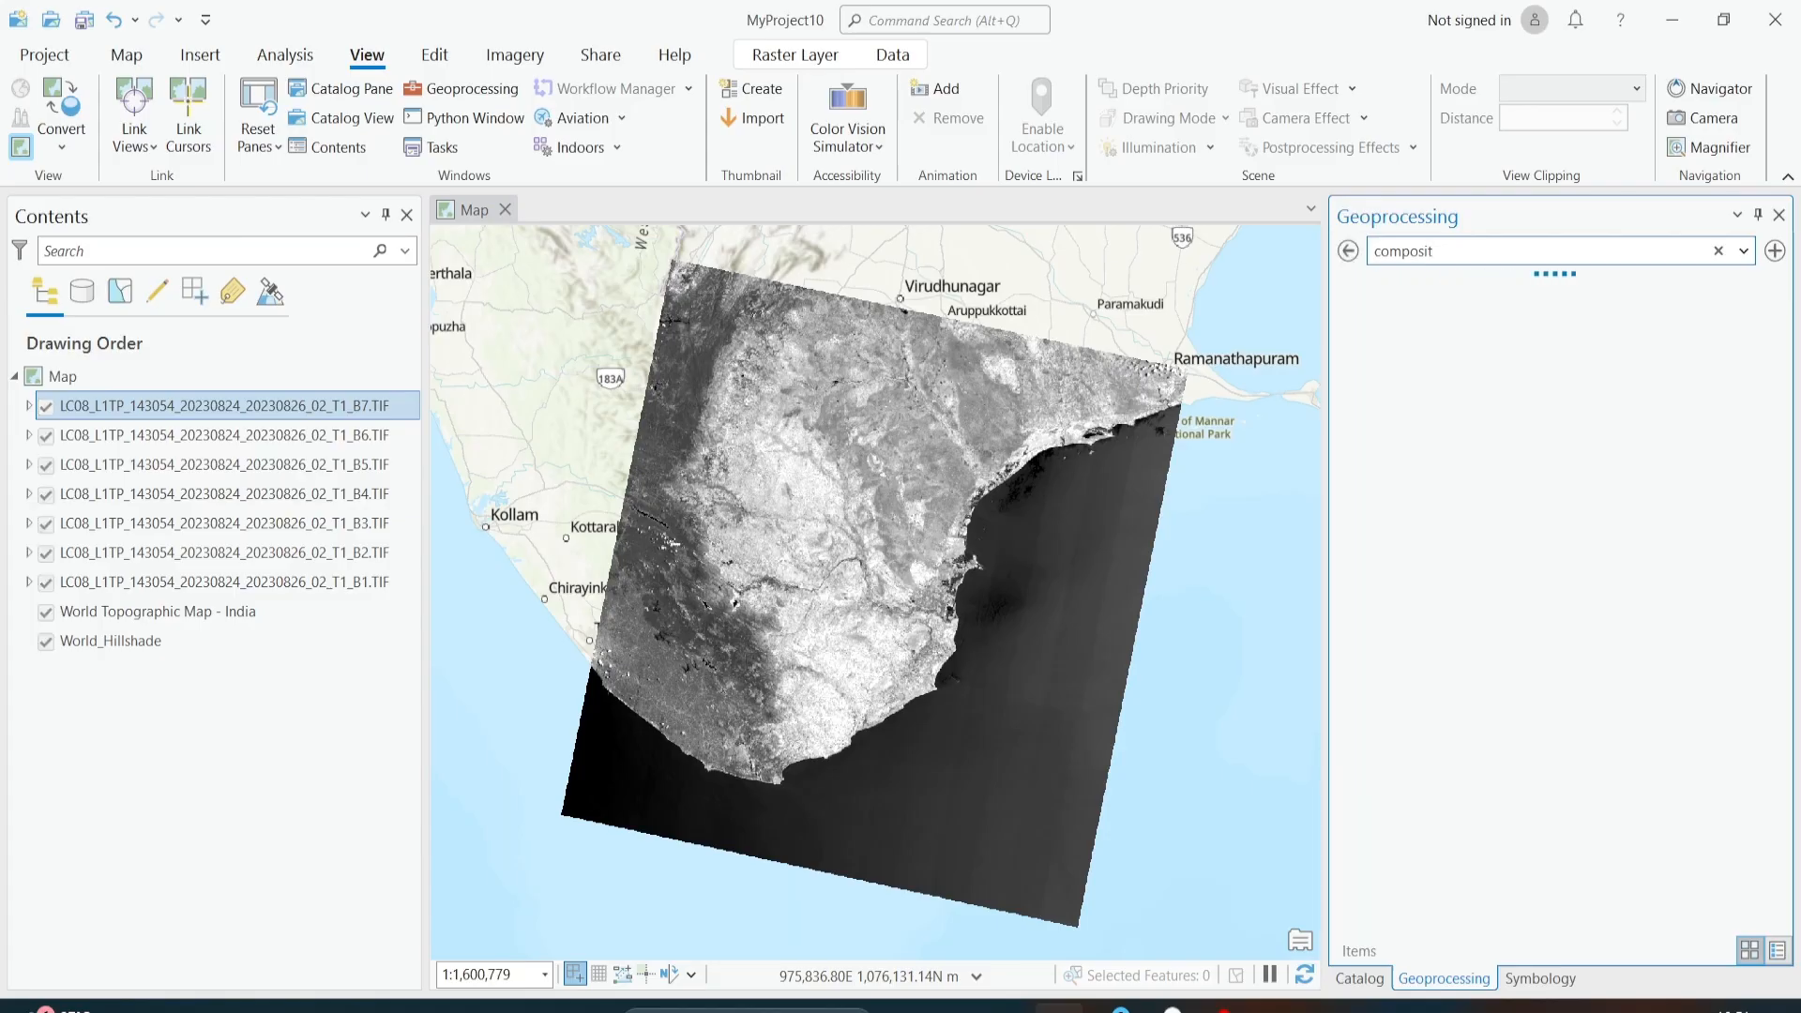
left_click(1421, 292)
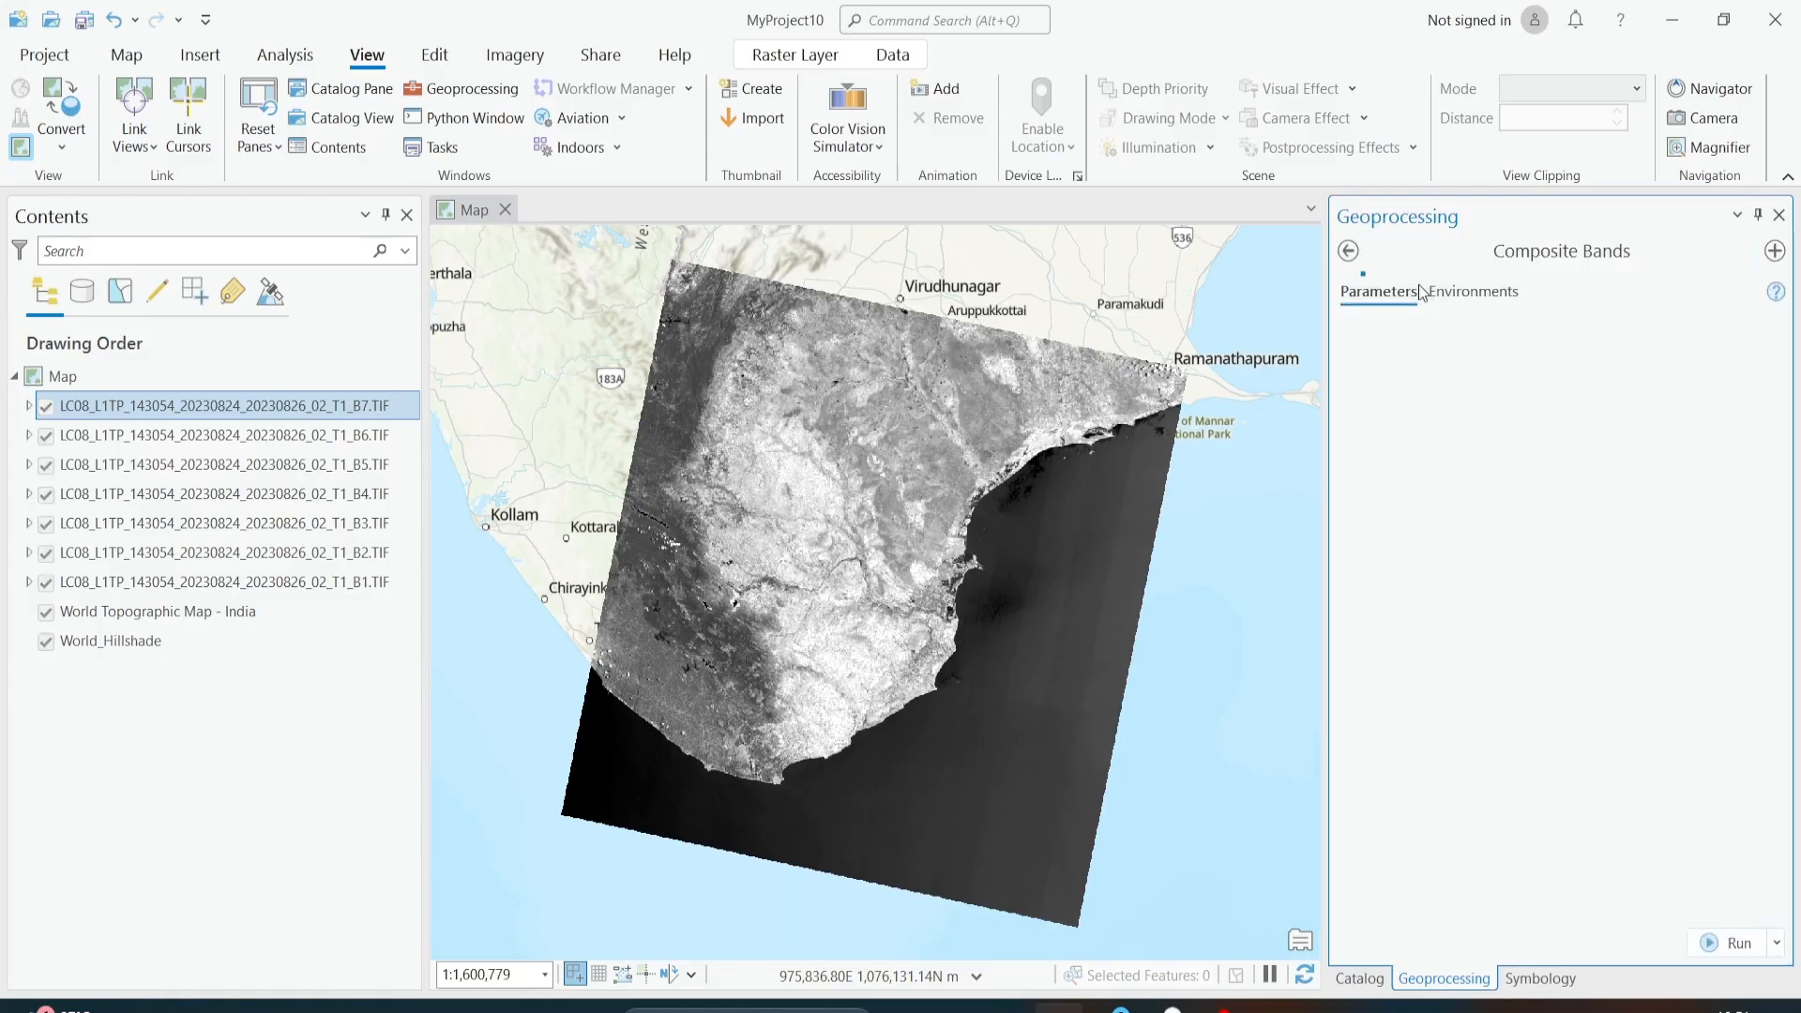
Step: Load the seven band layers, B1 through B7 in order, as the Composite Bands input rasters and run the tool
left_click(375, 585)
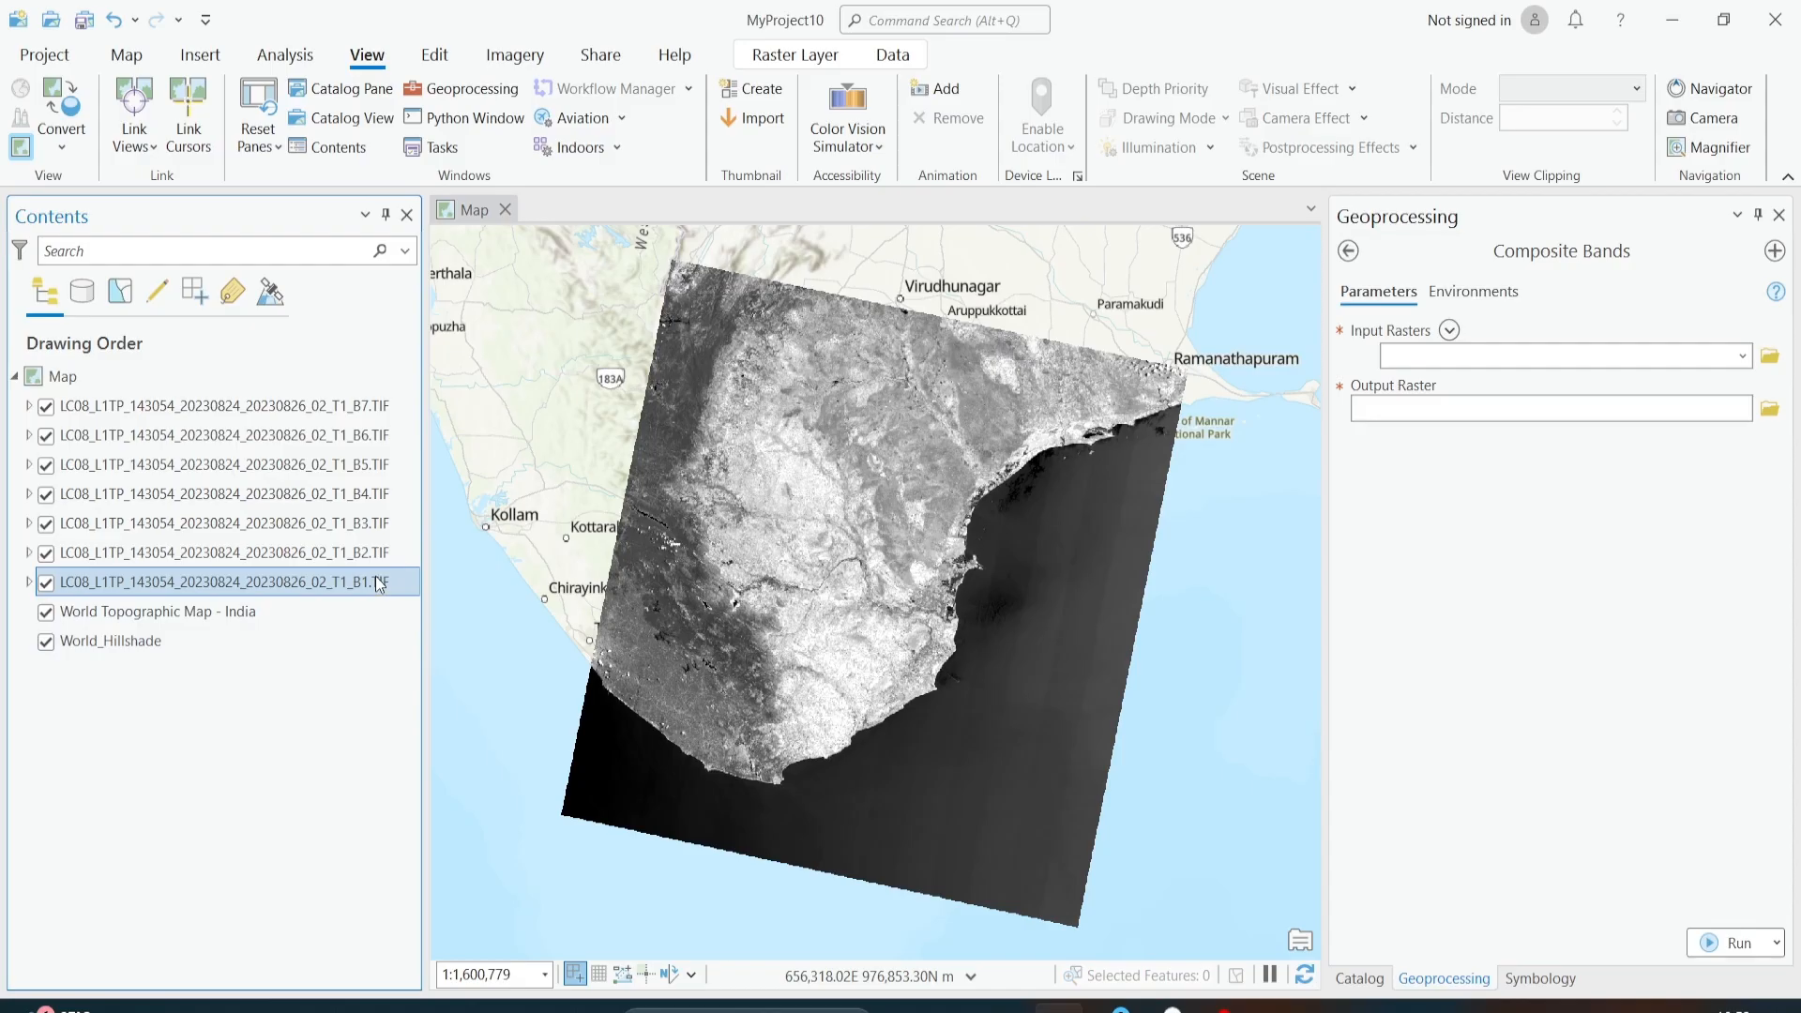
left_click(383, 406, "shift")
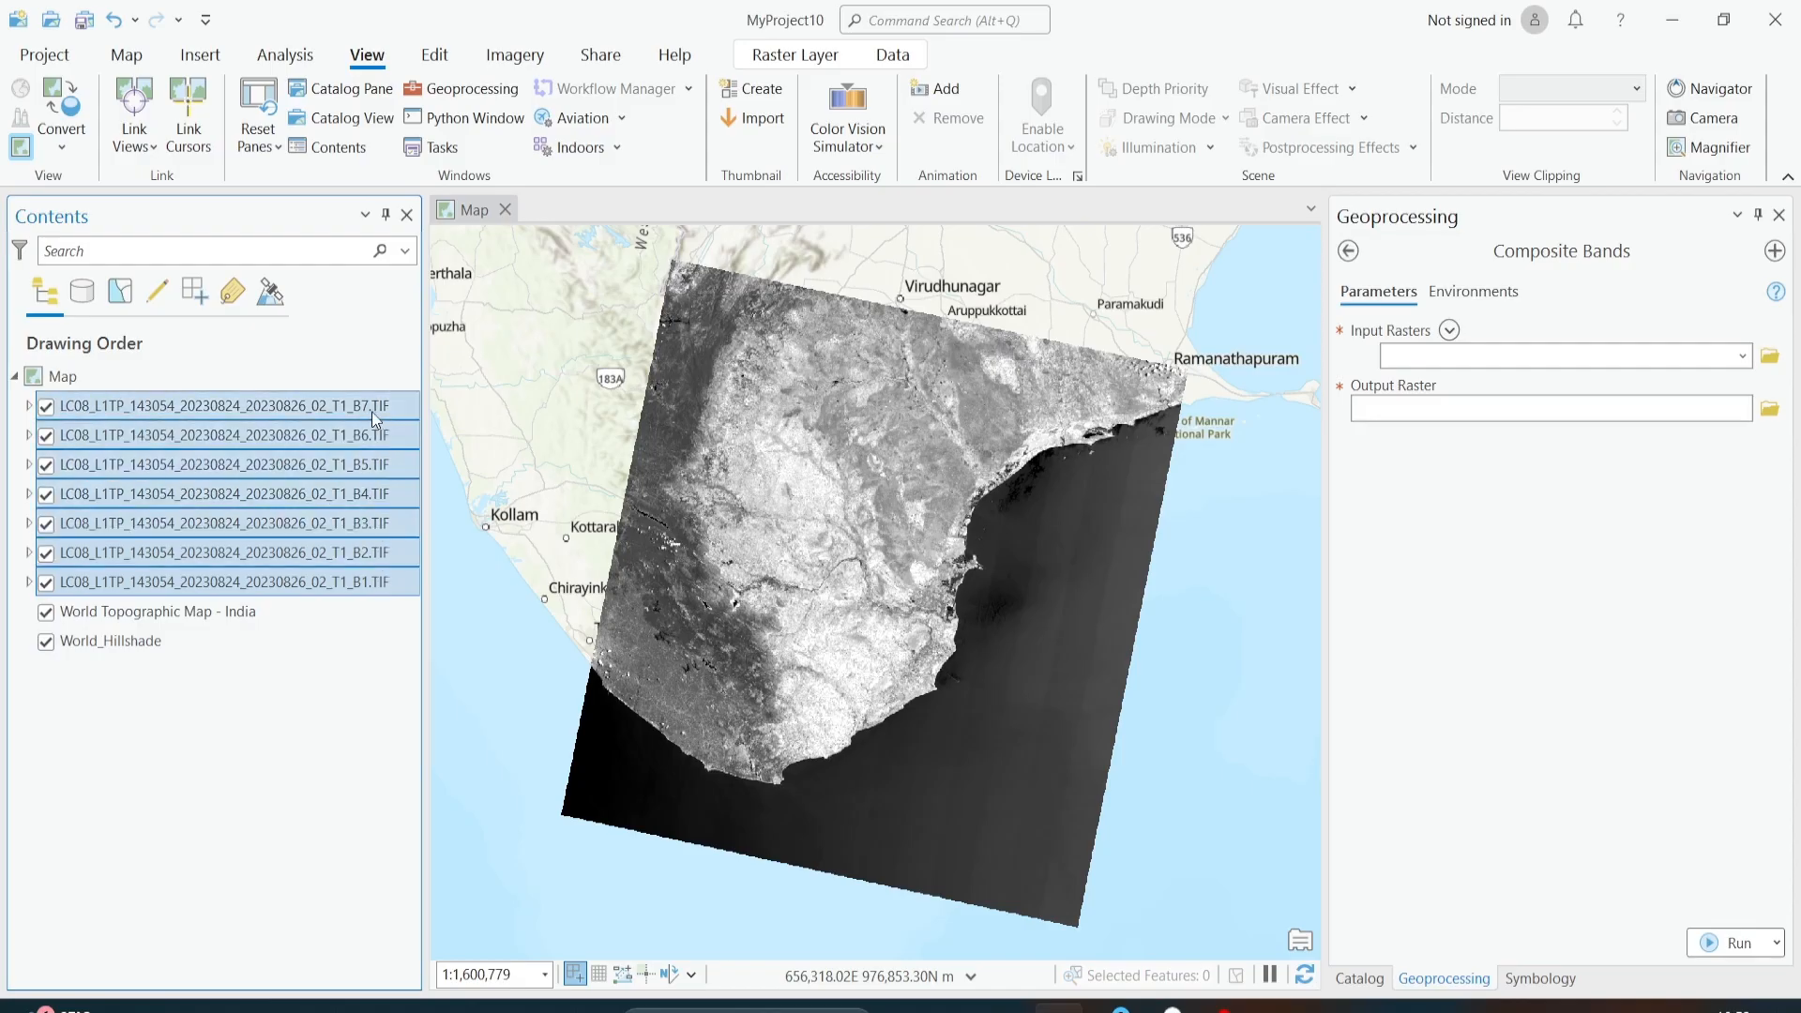
left_click_drag(370, 411, 1435, 349)
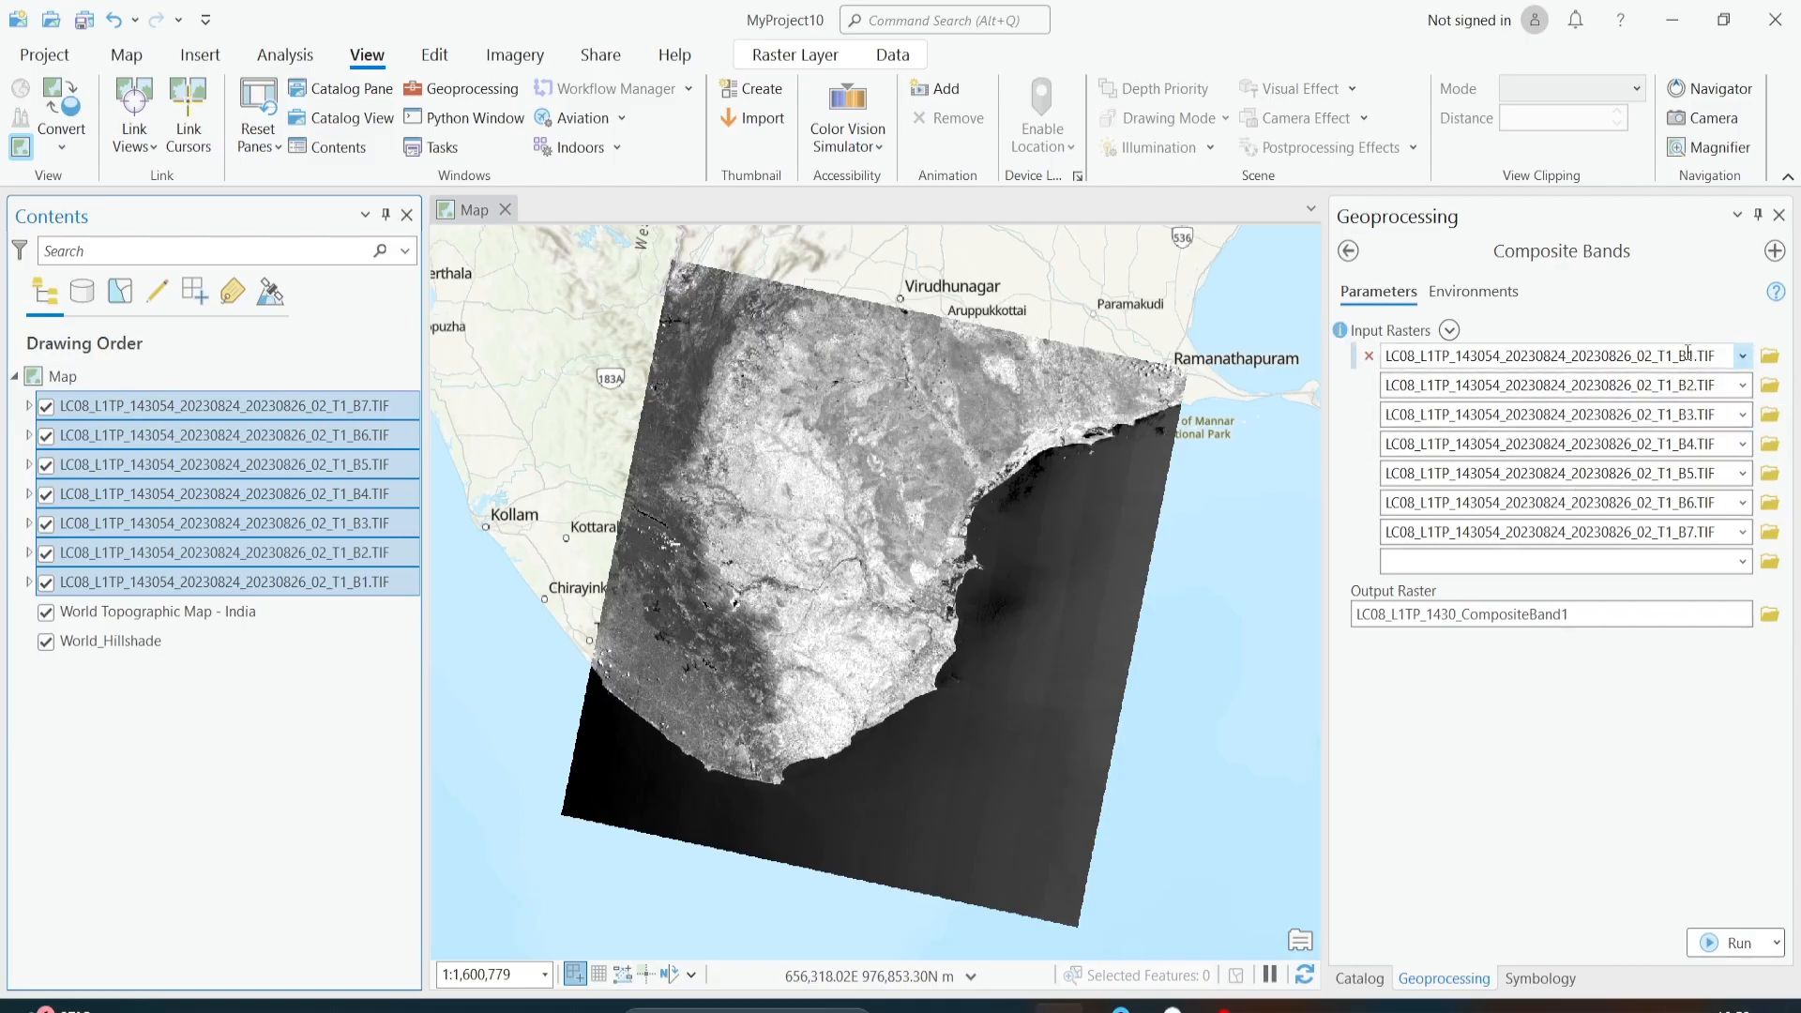
left_click(1702, 945)
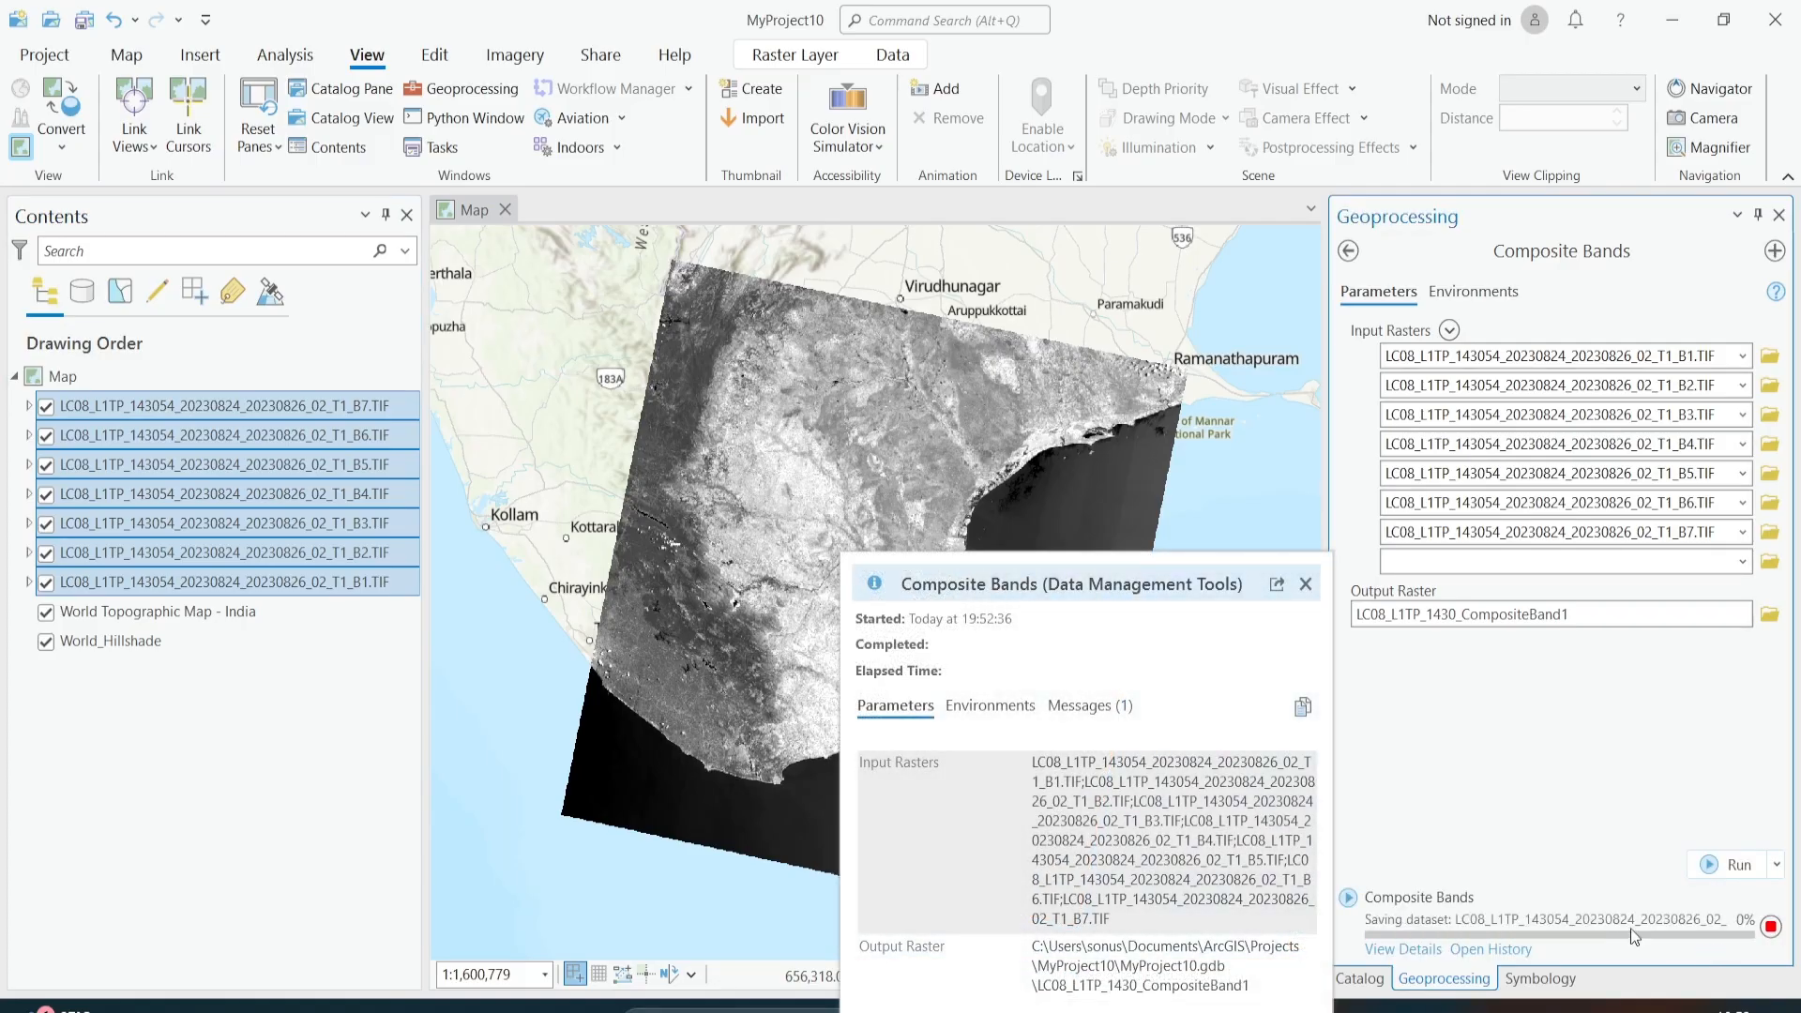
Step: Check the start time in the run details of the Composite Bands tool
left_click(1402, 957)
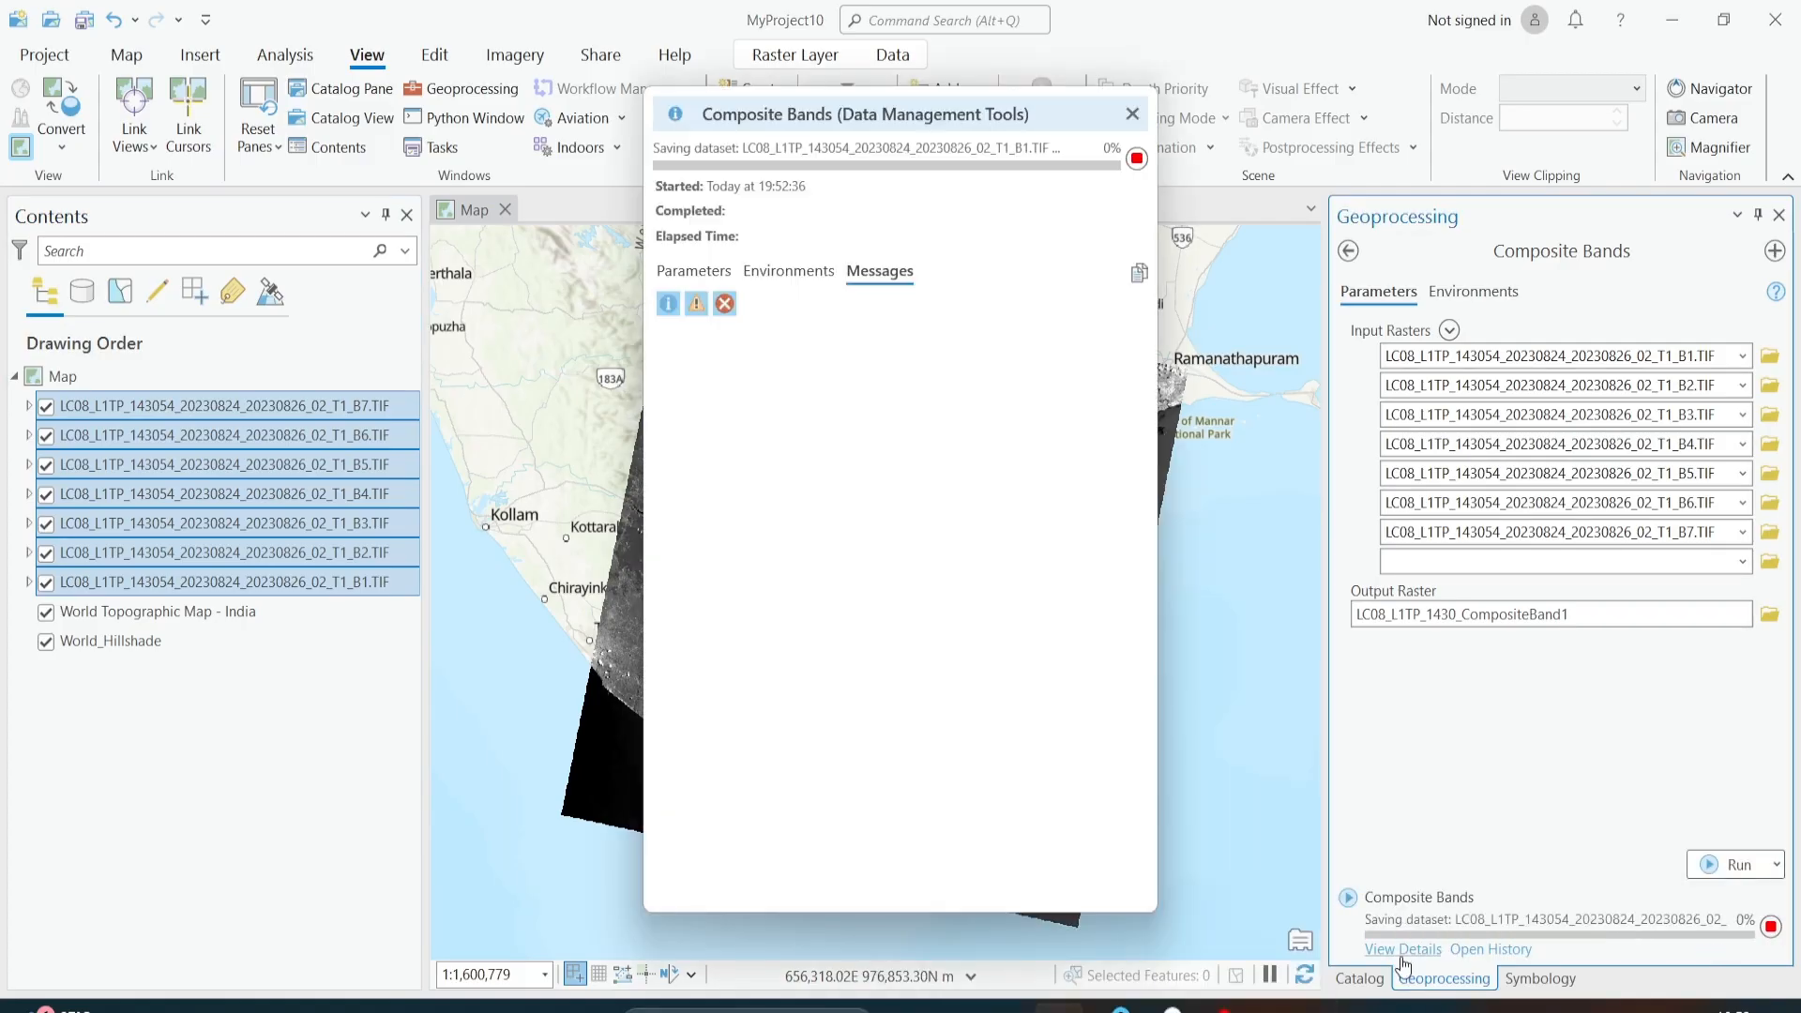
left_click_drag(891, 133, 874, 195)
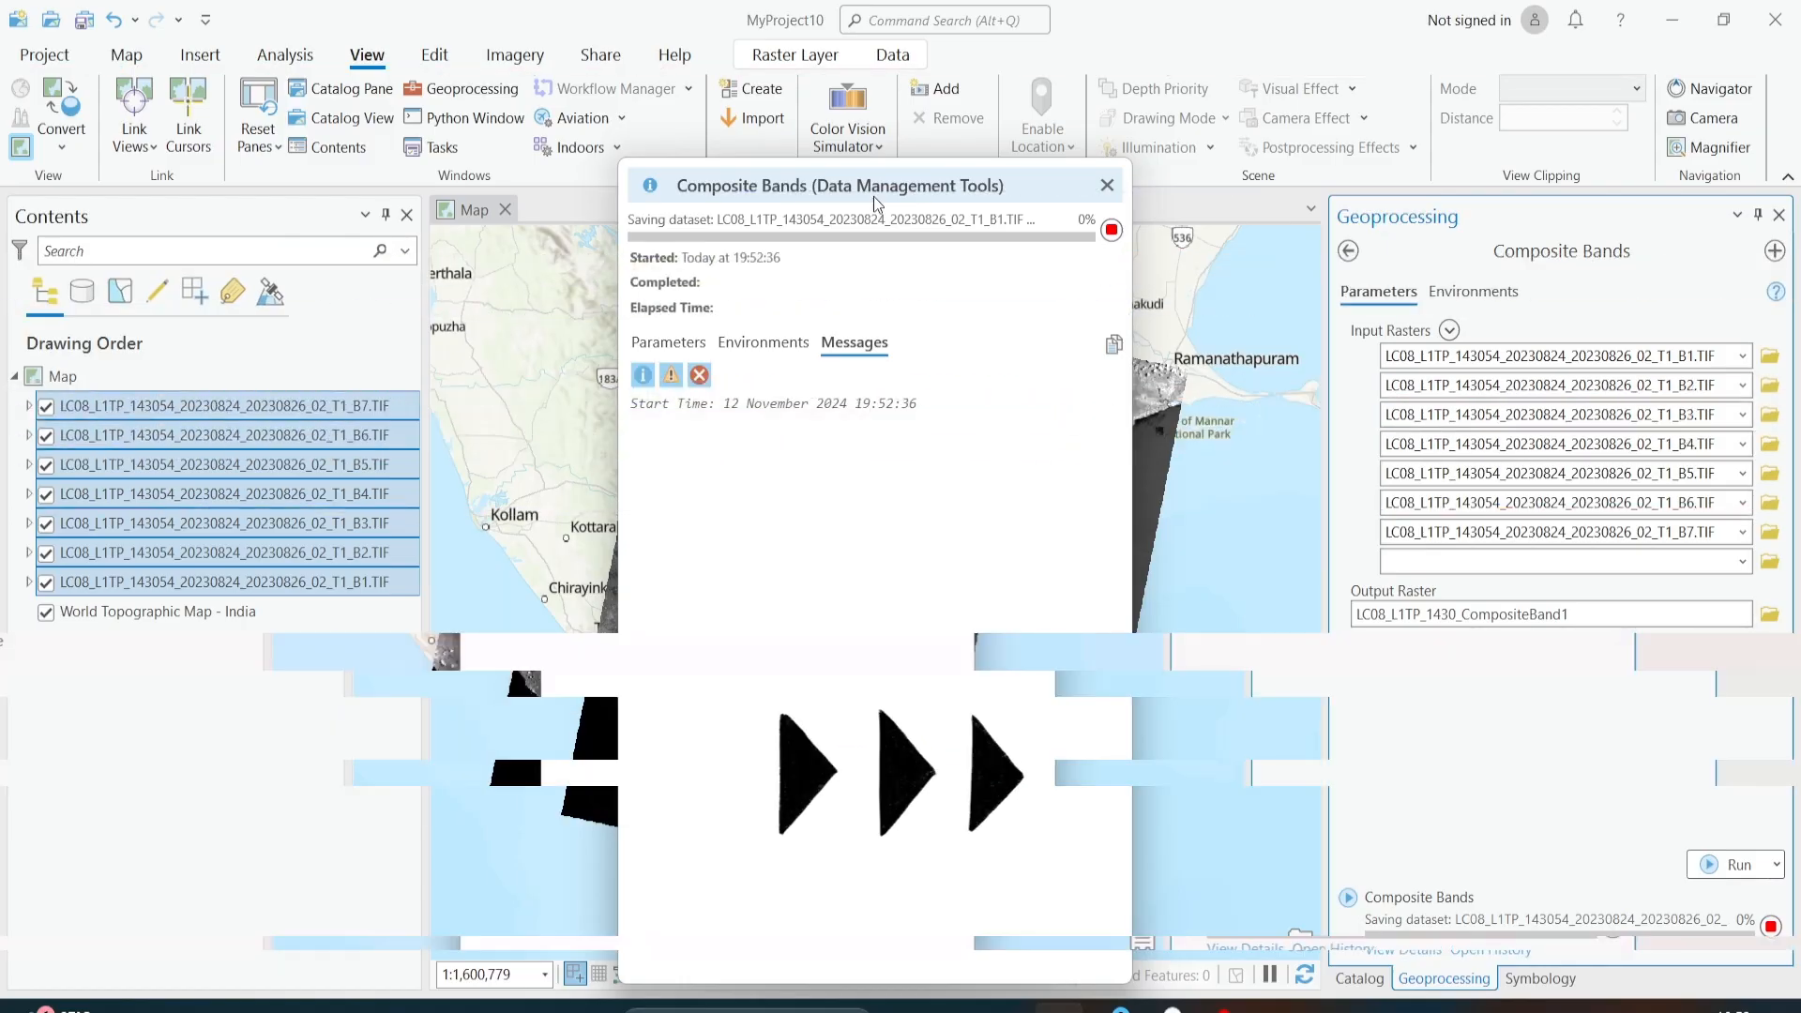
left_click_drag(854, 404, 921, 410)
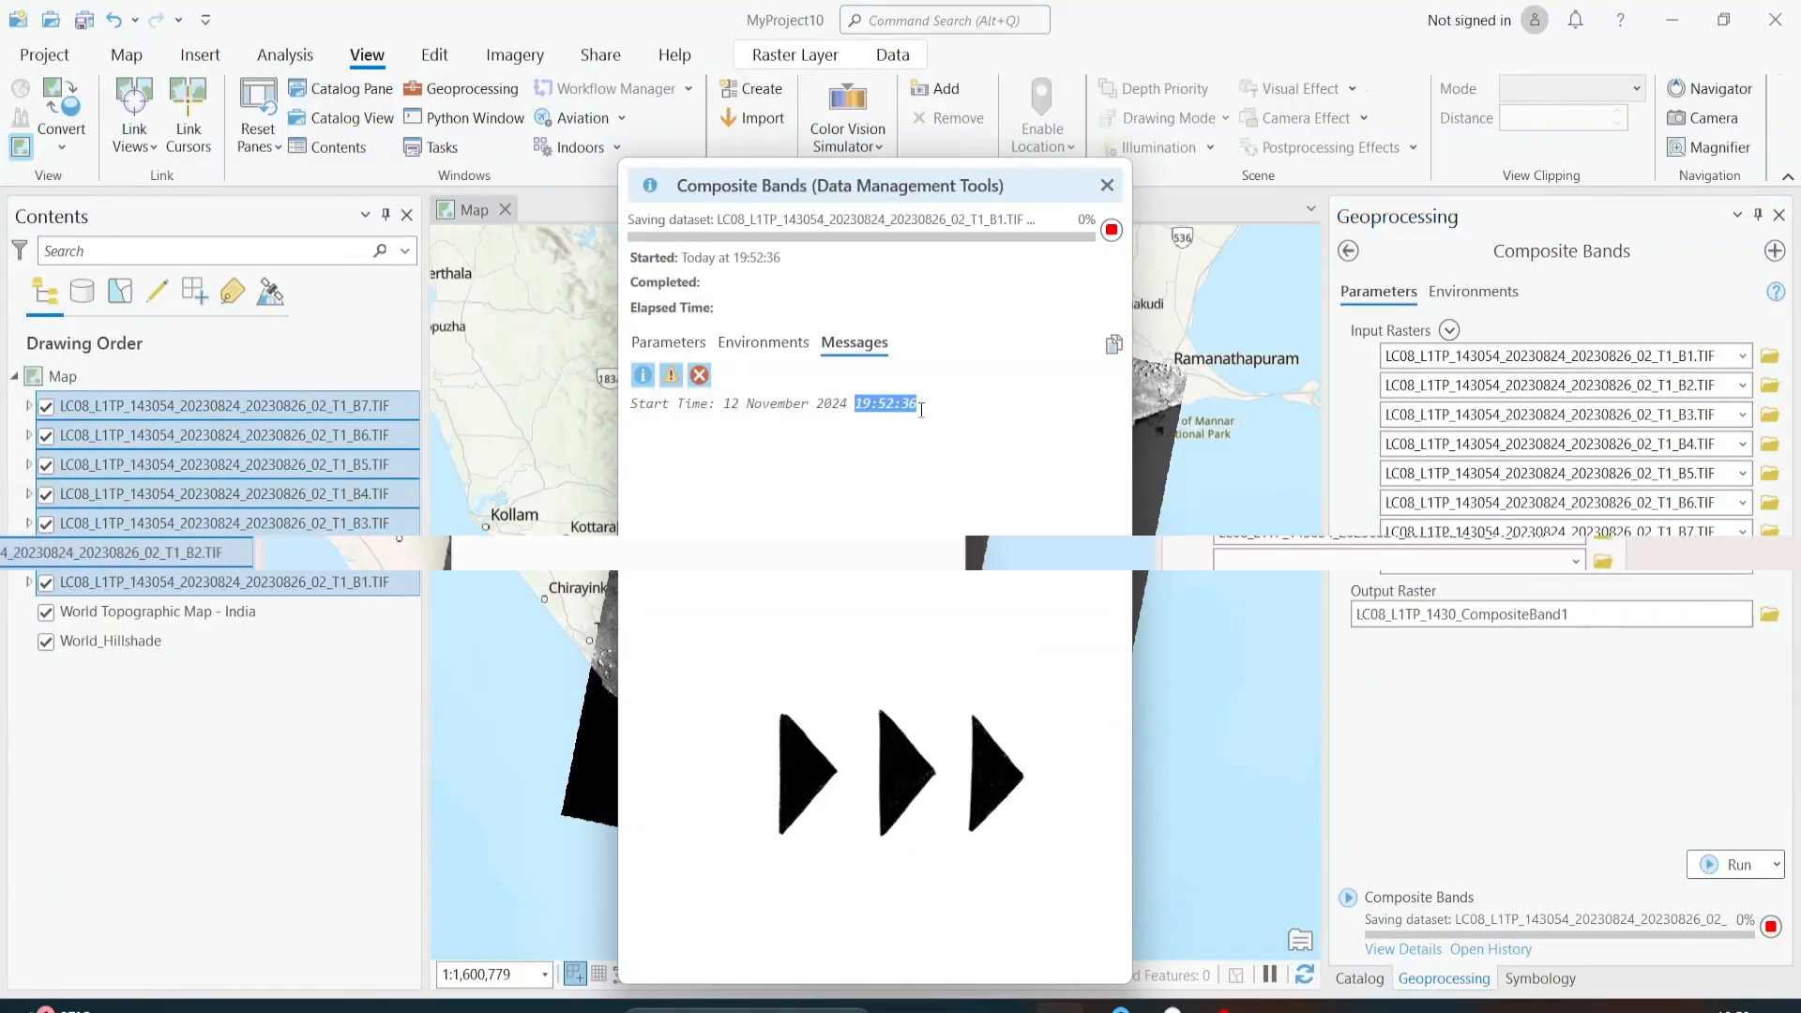
left_click(815, 214)
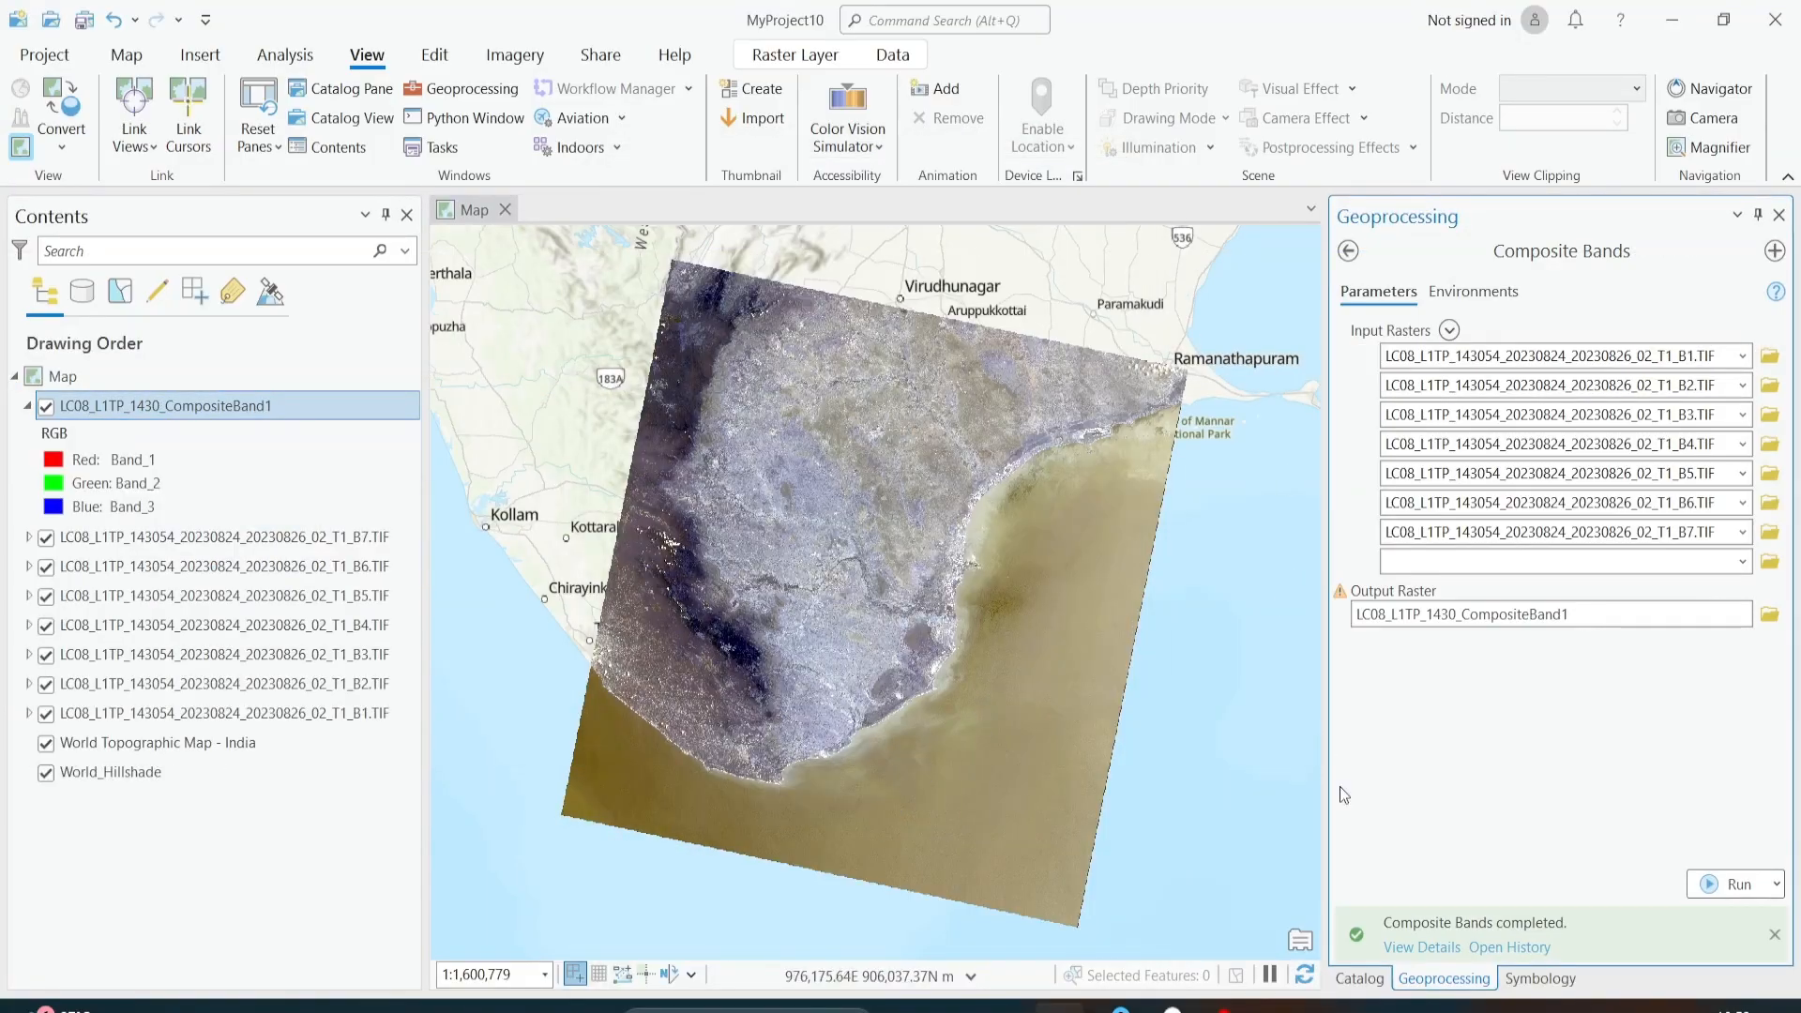
Step: Open the composite layer's symbology and compare the bands offered for its red channel with the Composite Bands input rasters
left_click(58, 466)
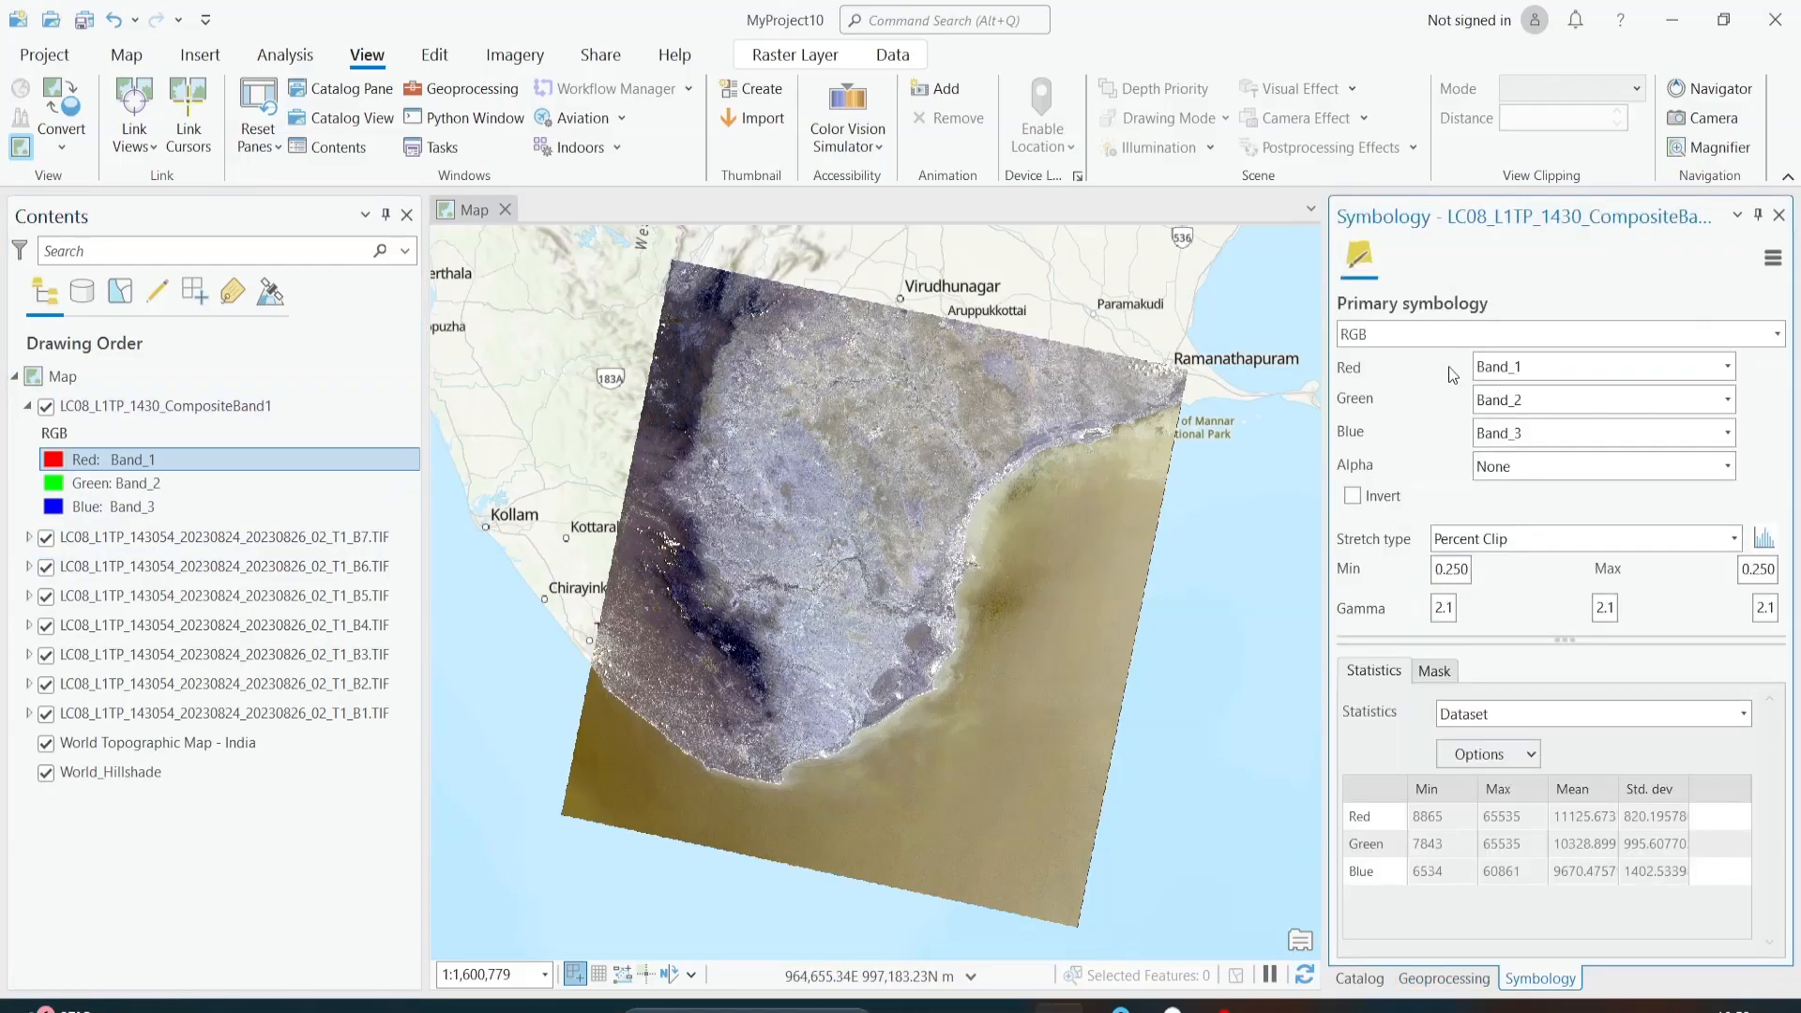
left_click(1548, 374)
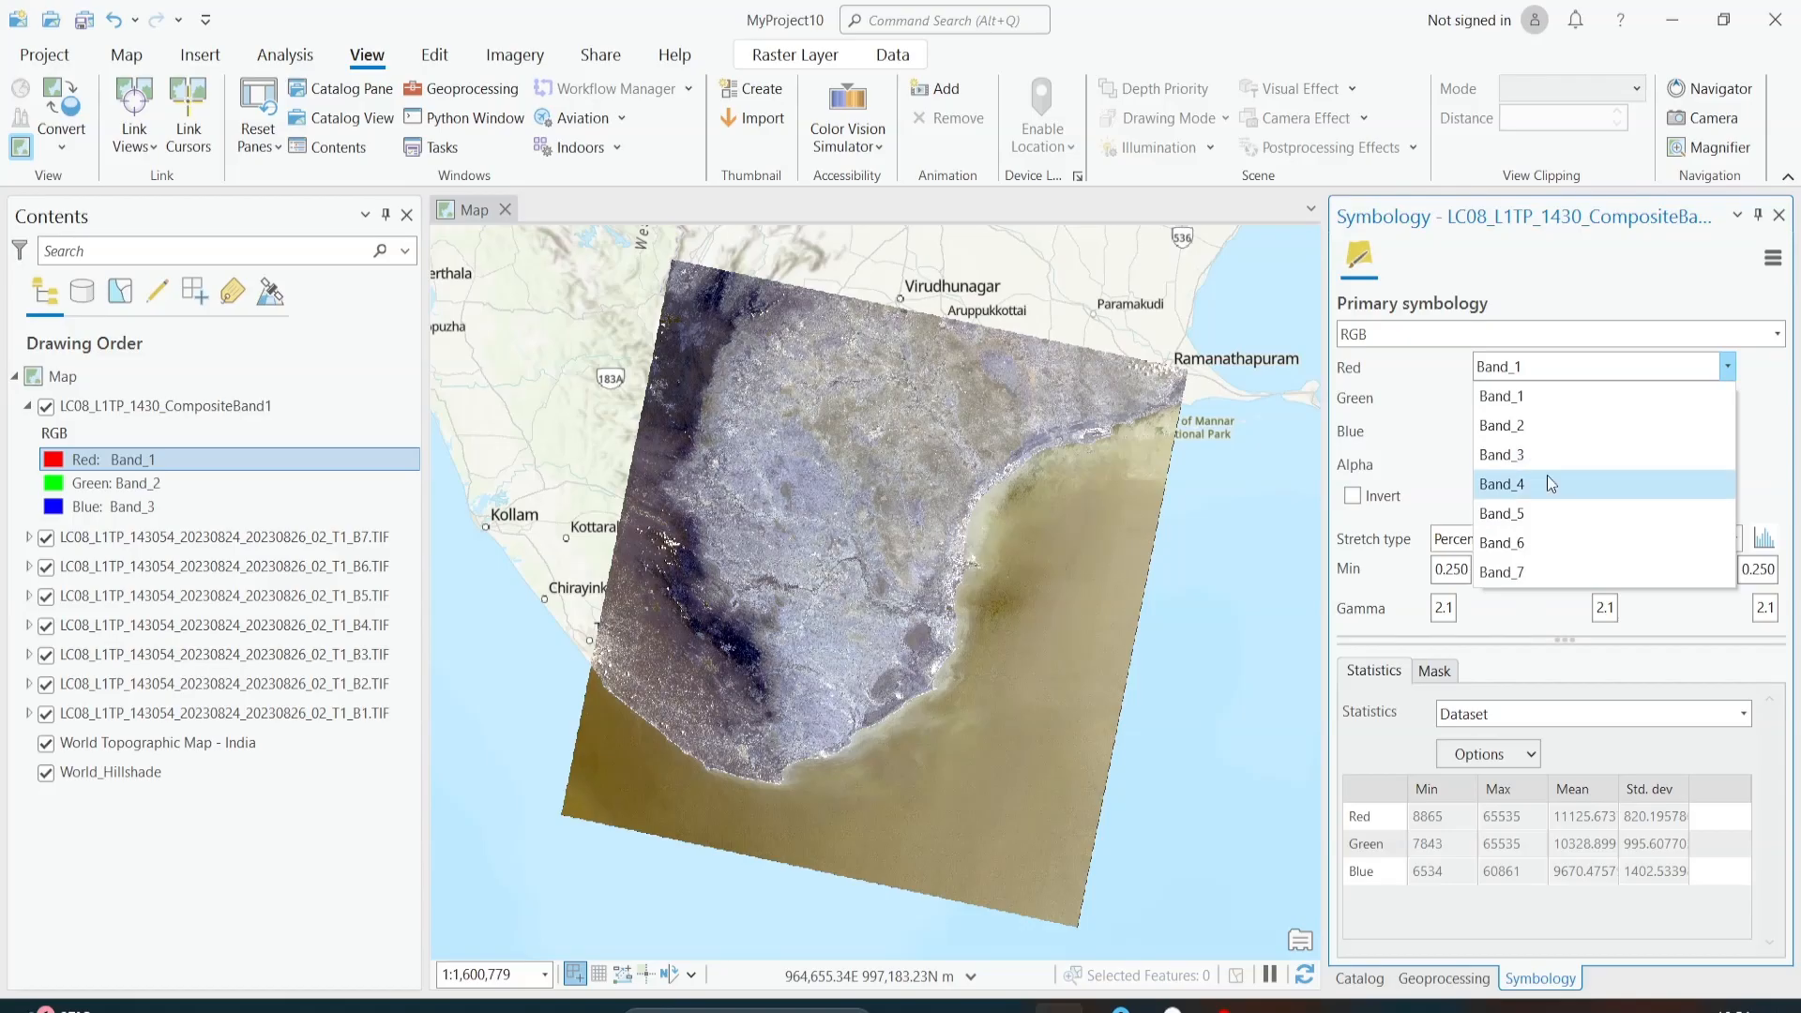
left_click(1434, 421)
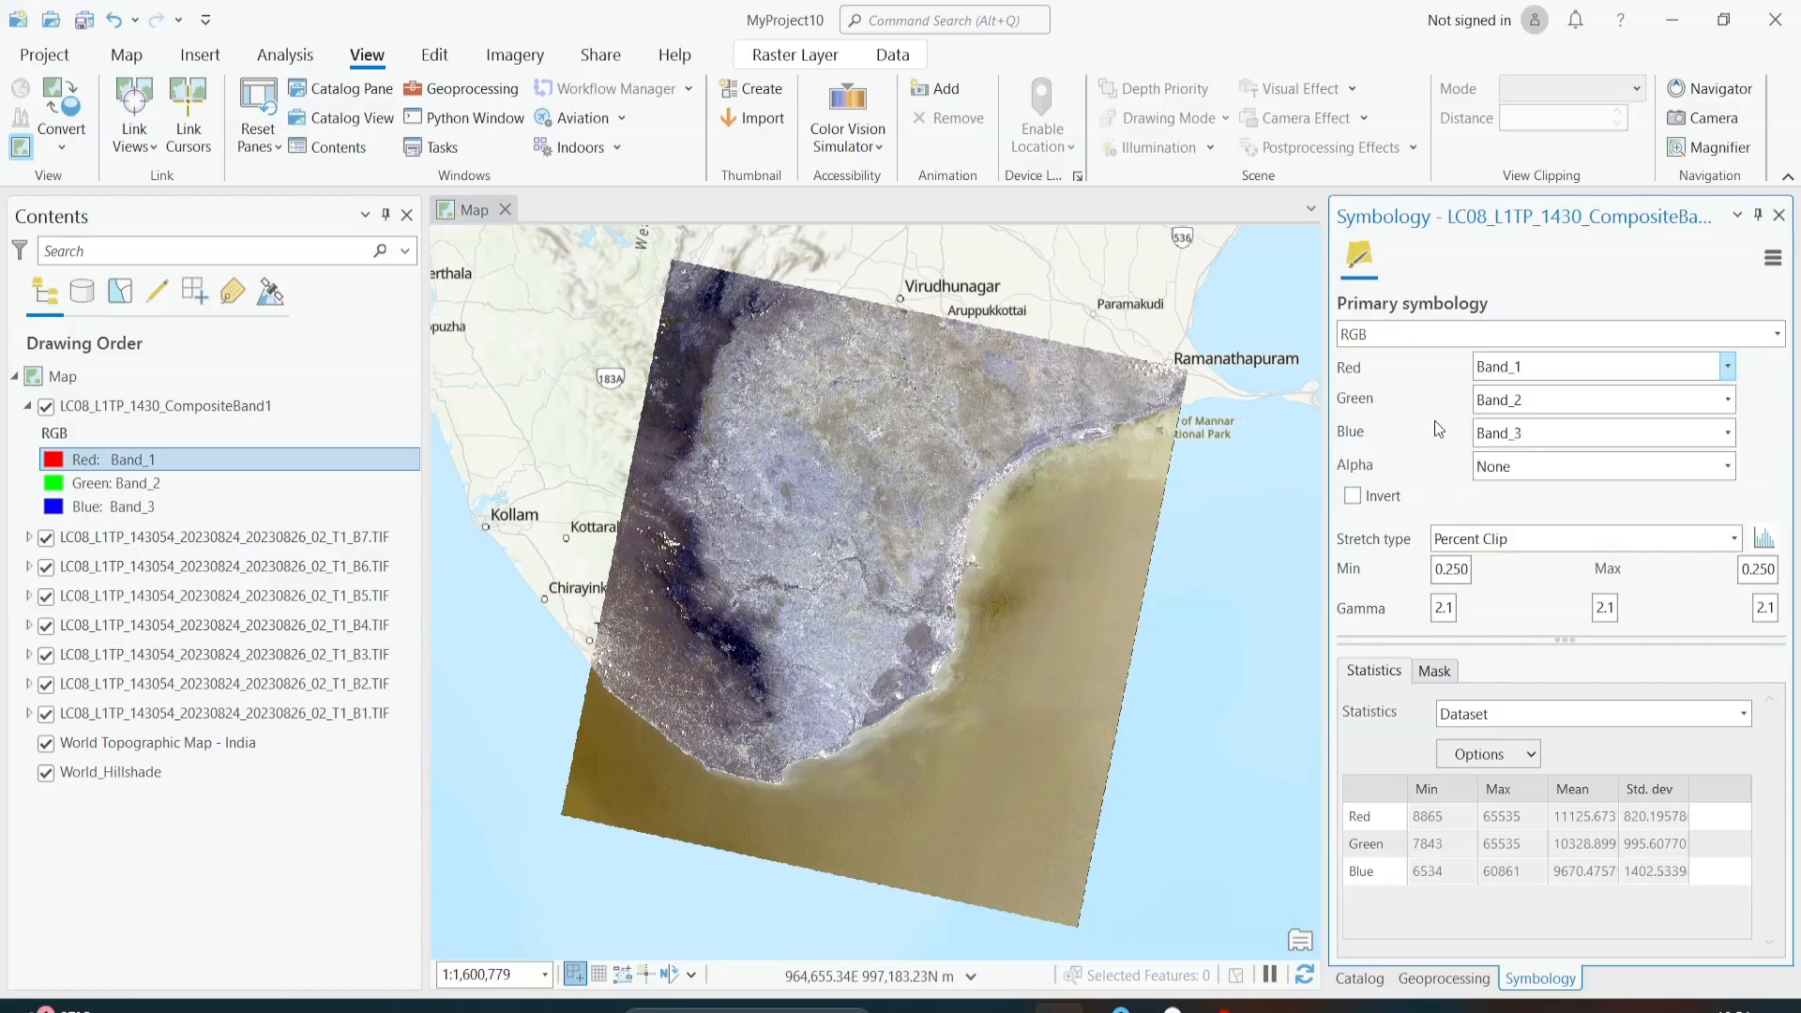
left_click(1541, 372)
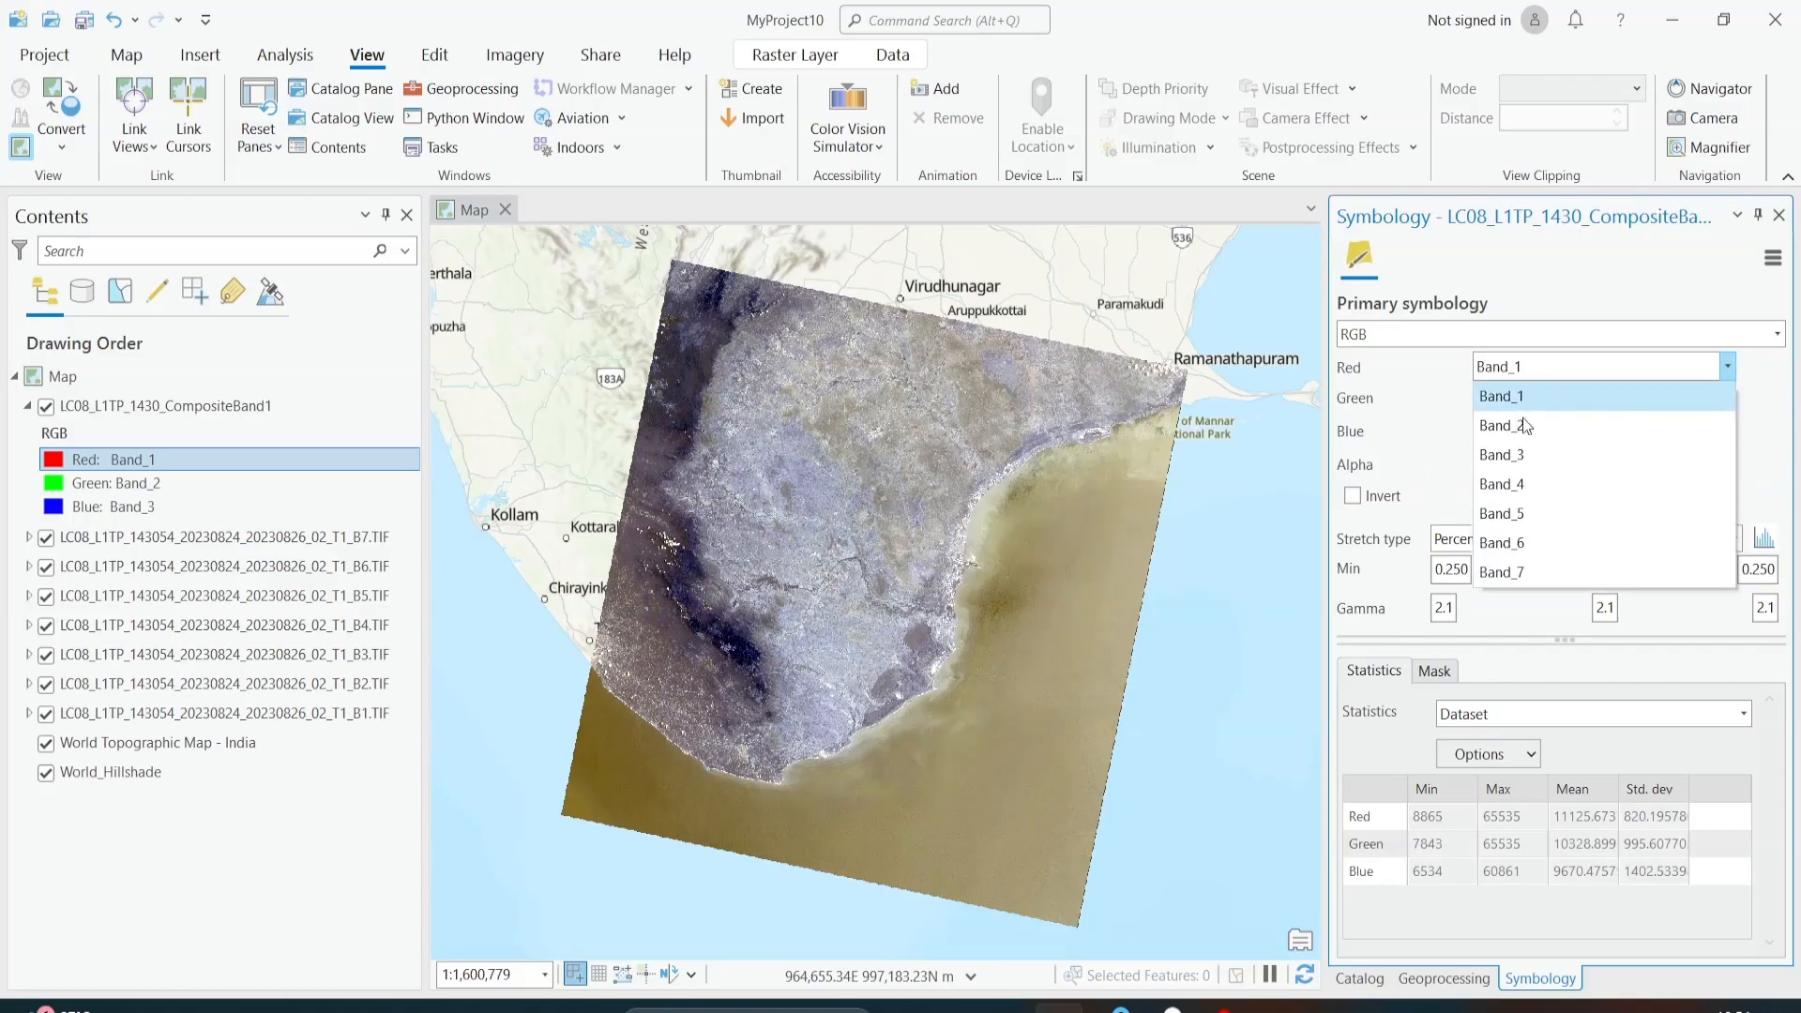
left_click(1444, 978)
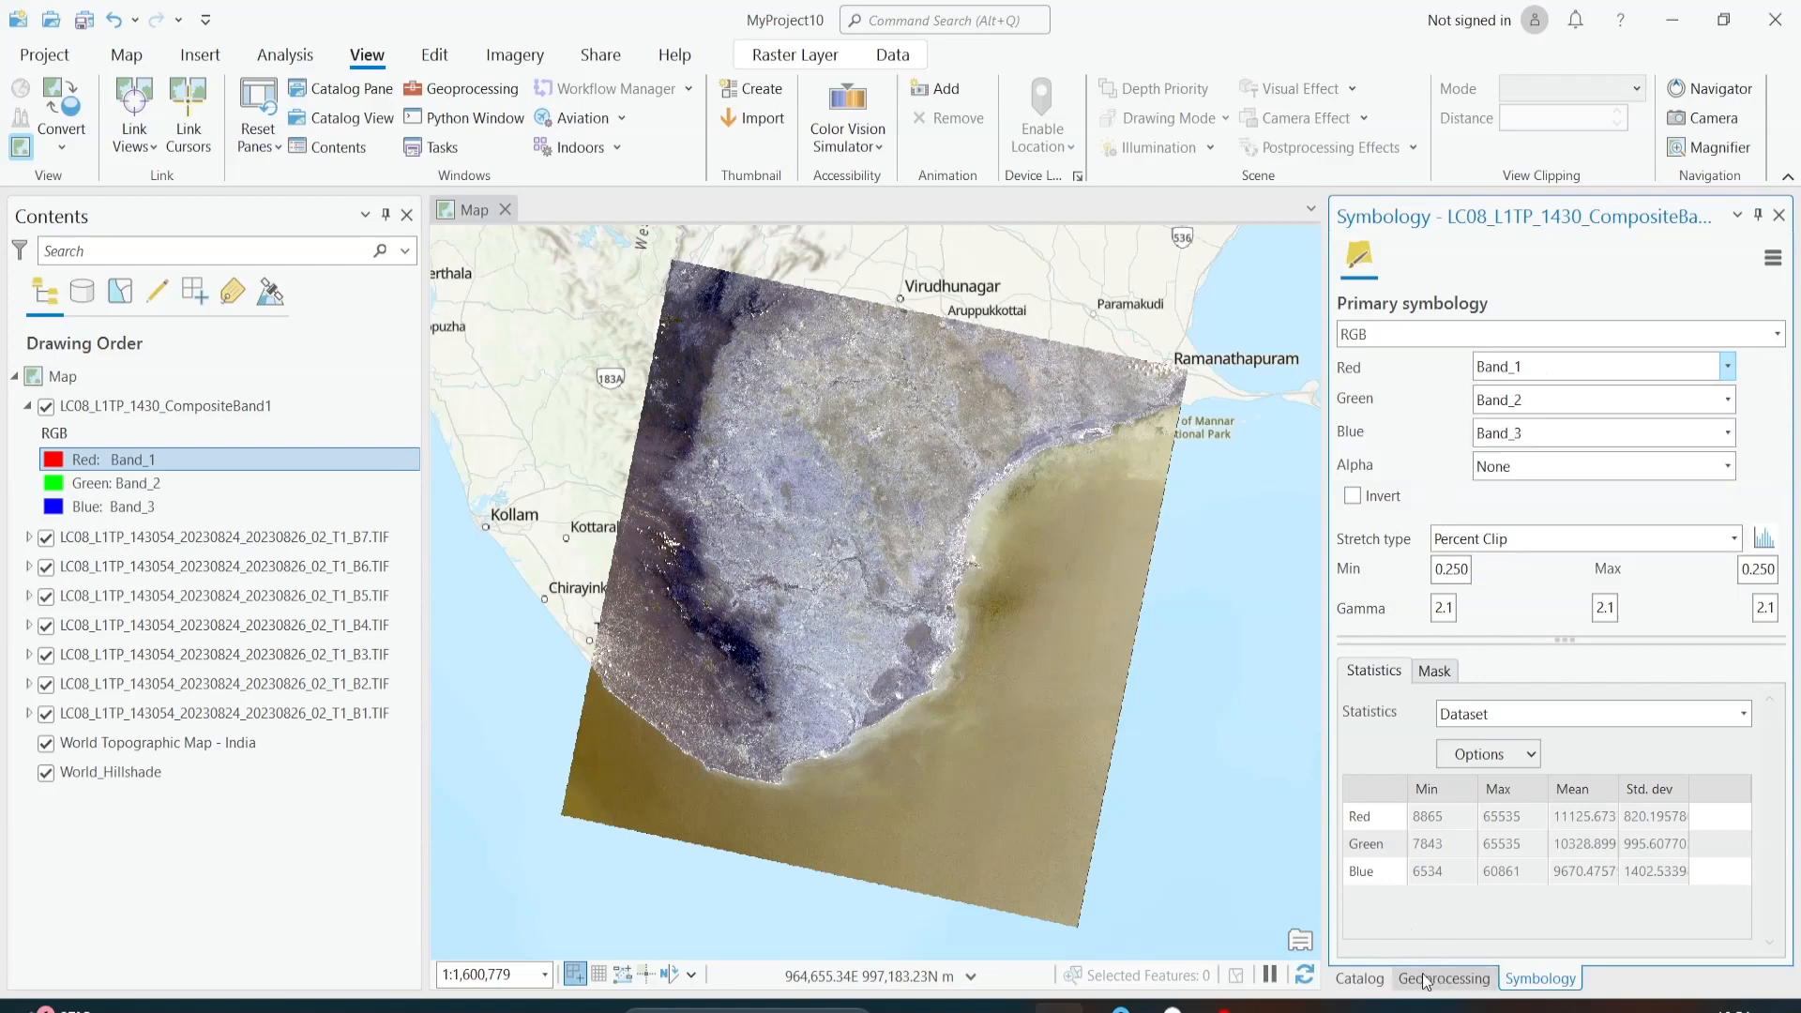
left_click(1444, 978)
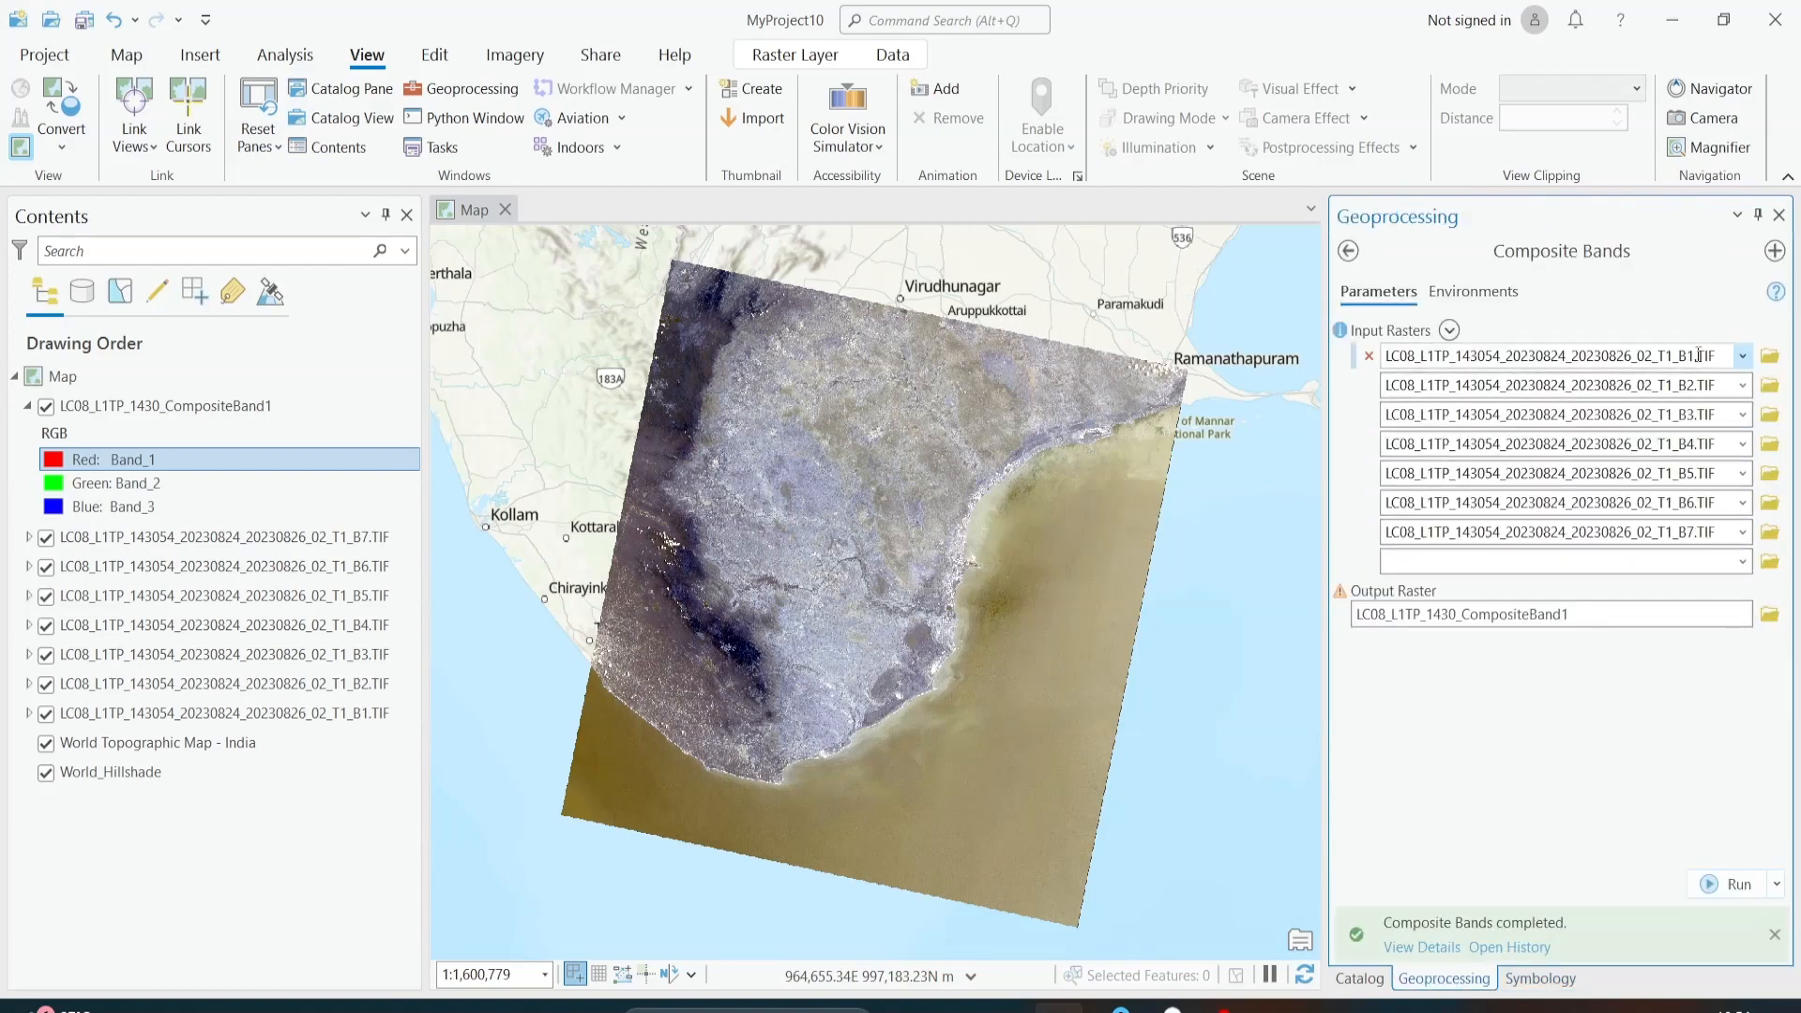
left_click(1358, 977)
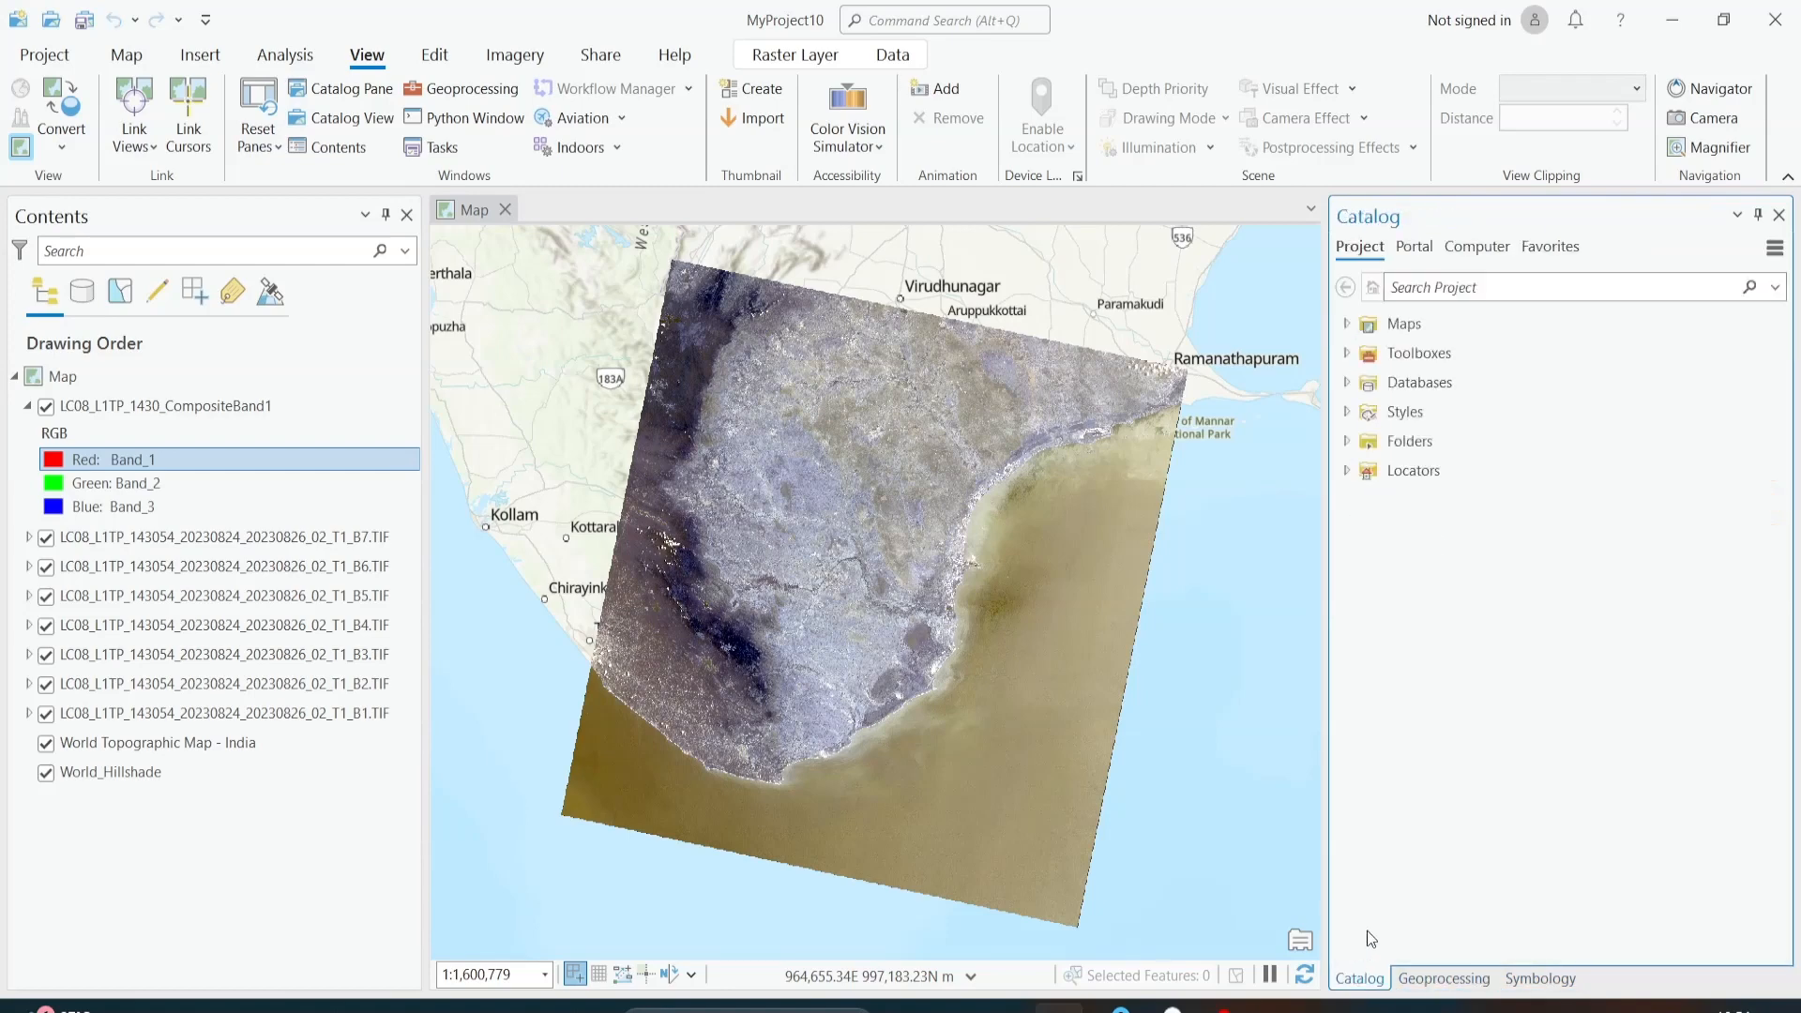
left_click(1557, 980)
left_click(1534, 363)
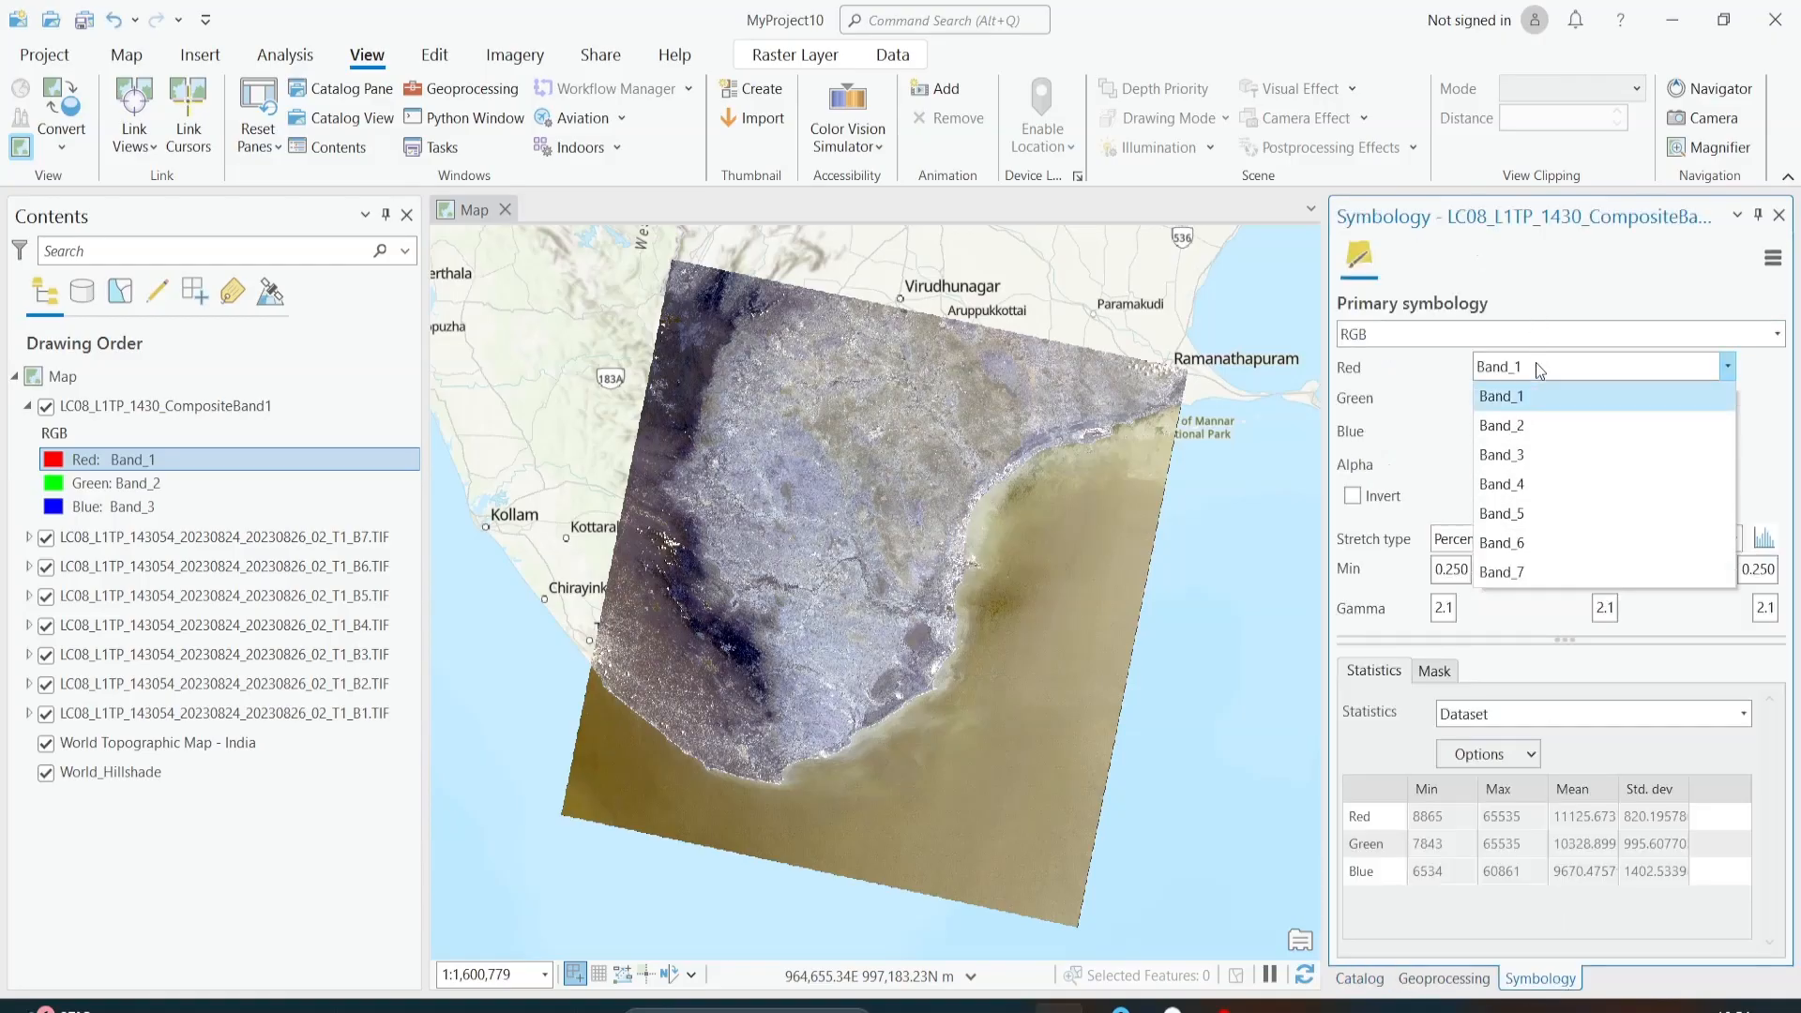
left_click(1534, 364)
left_click(1410, 987)
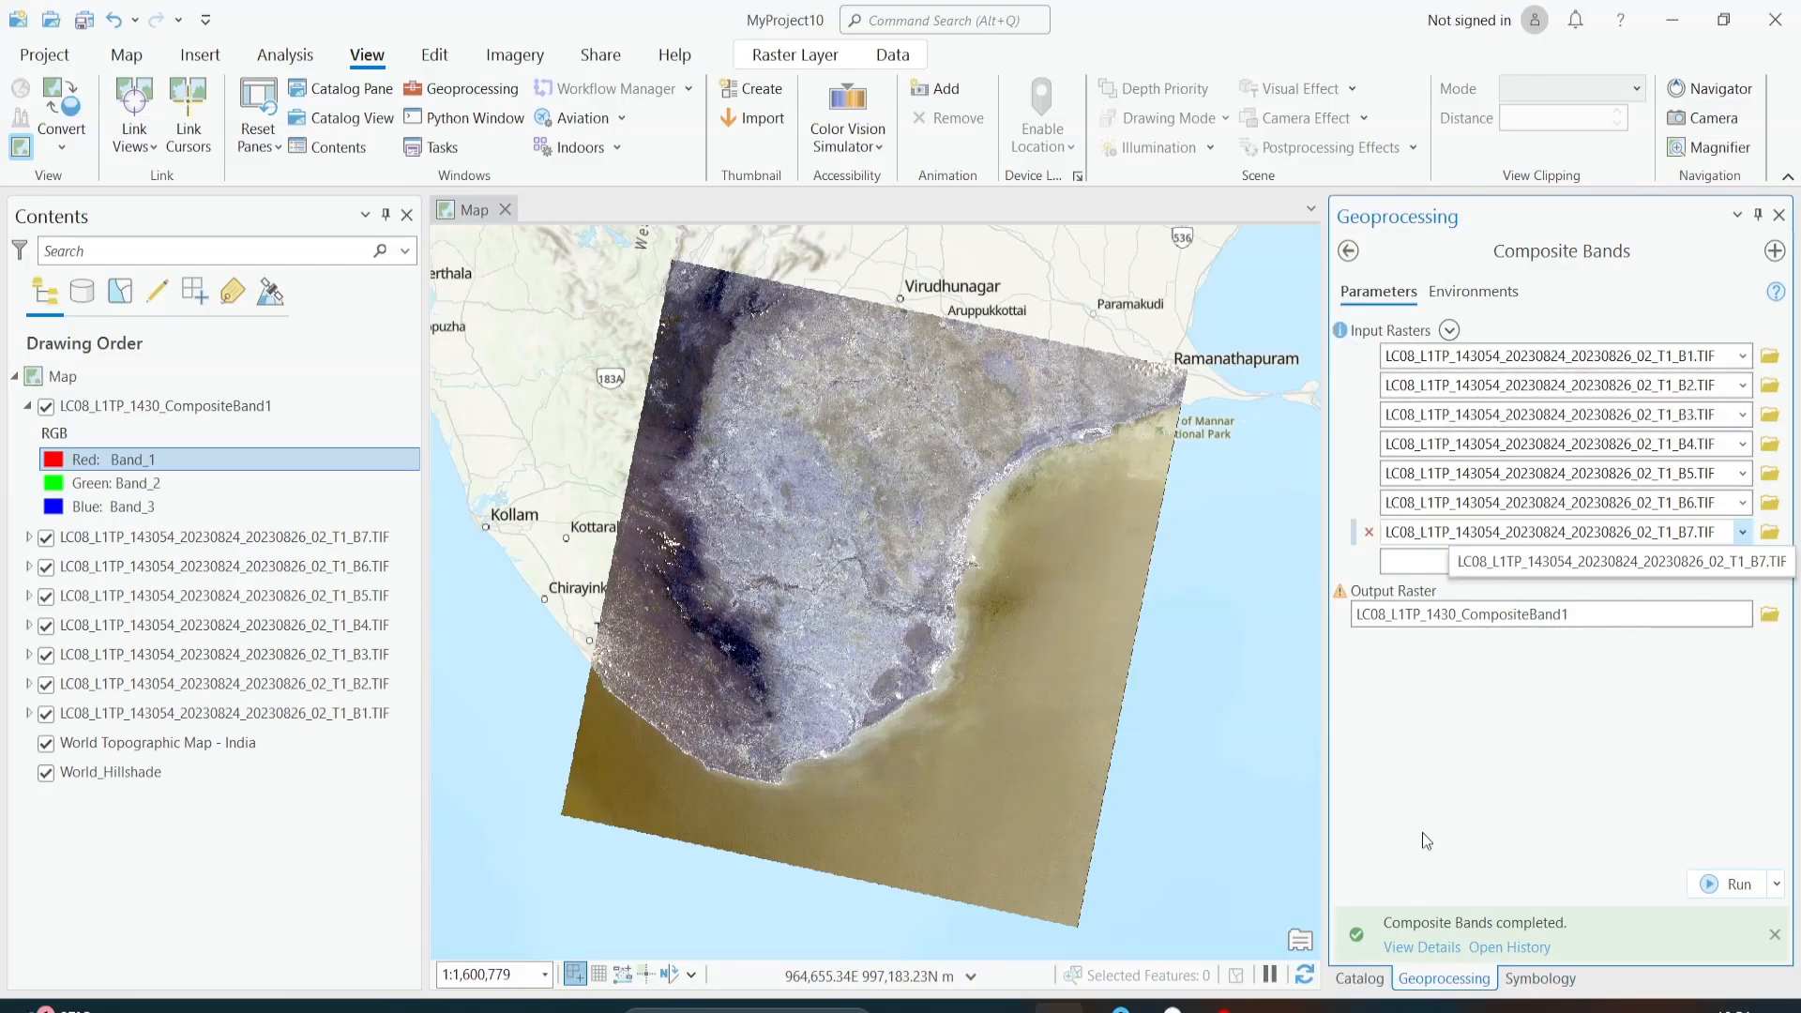
left_click(1362, 979)
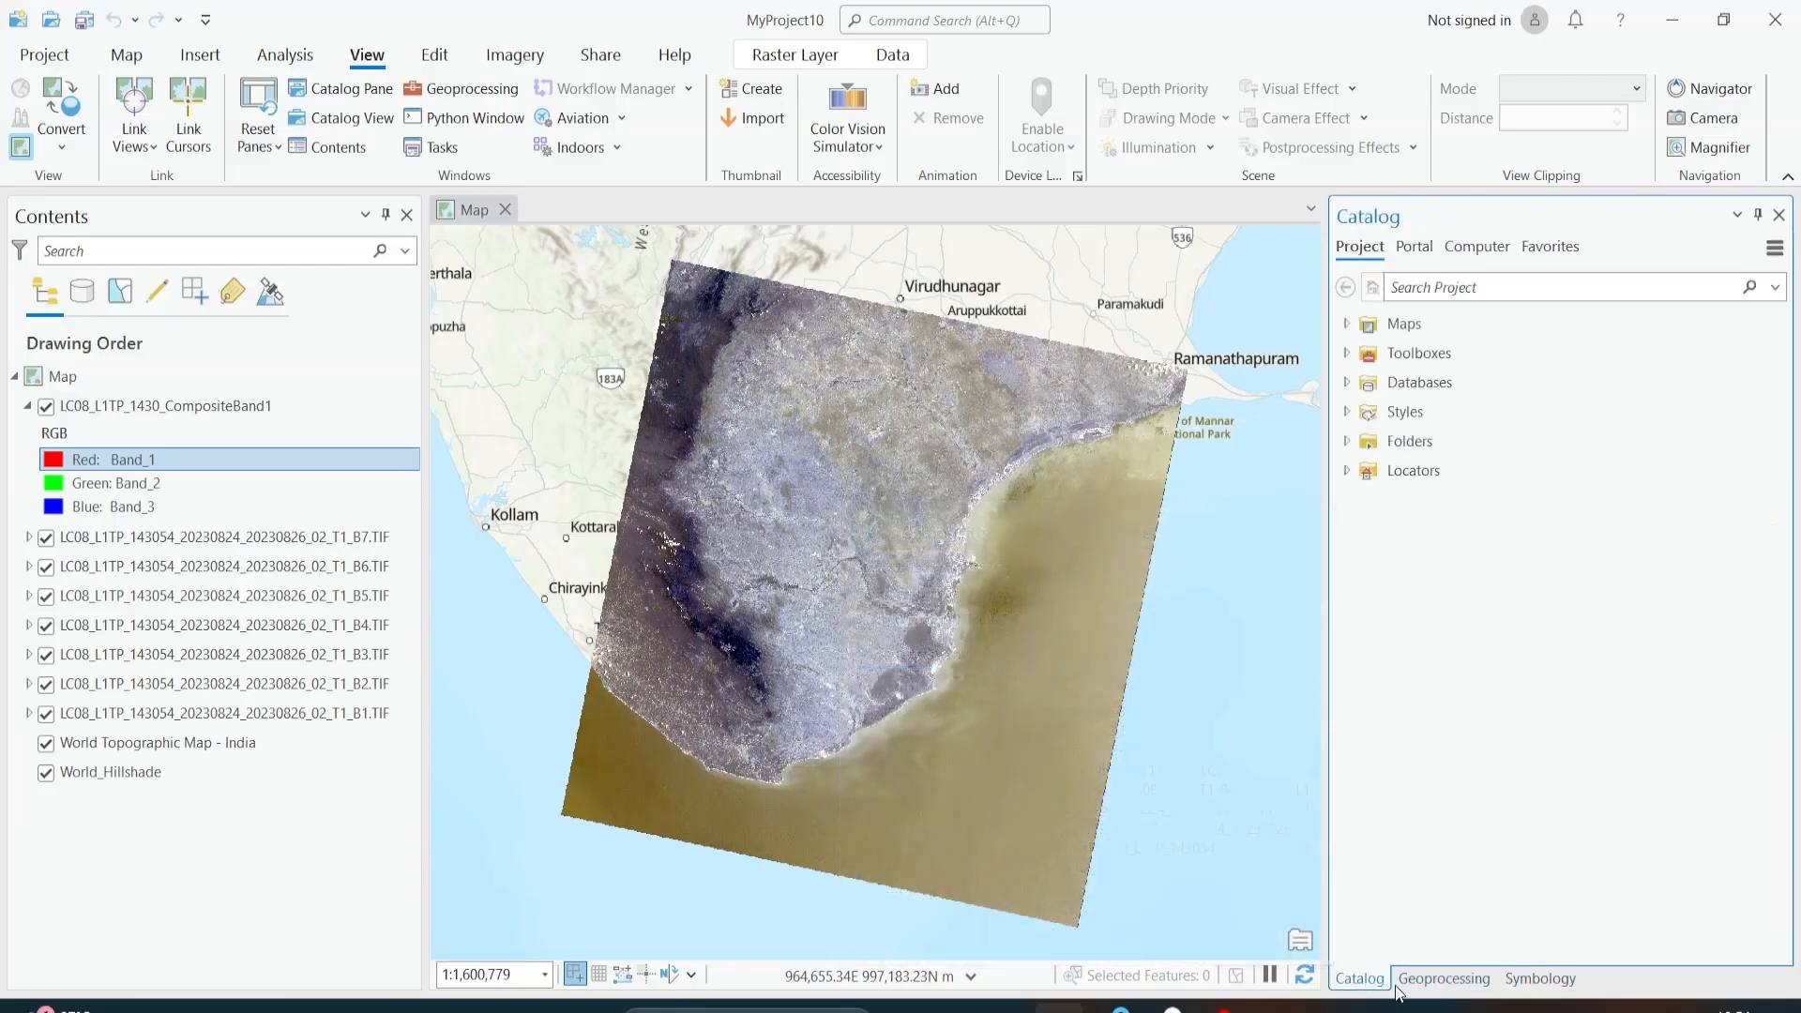
left_click(1538, 978)
left_click(1413, 980)
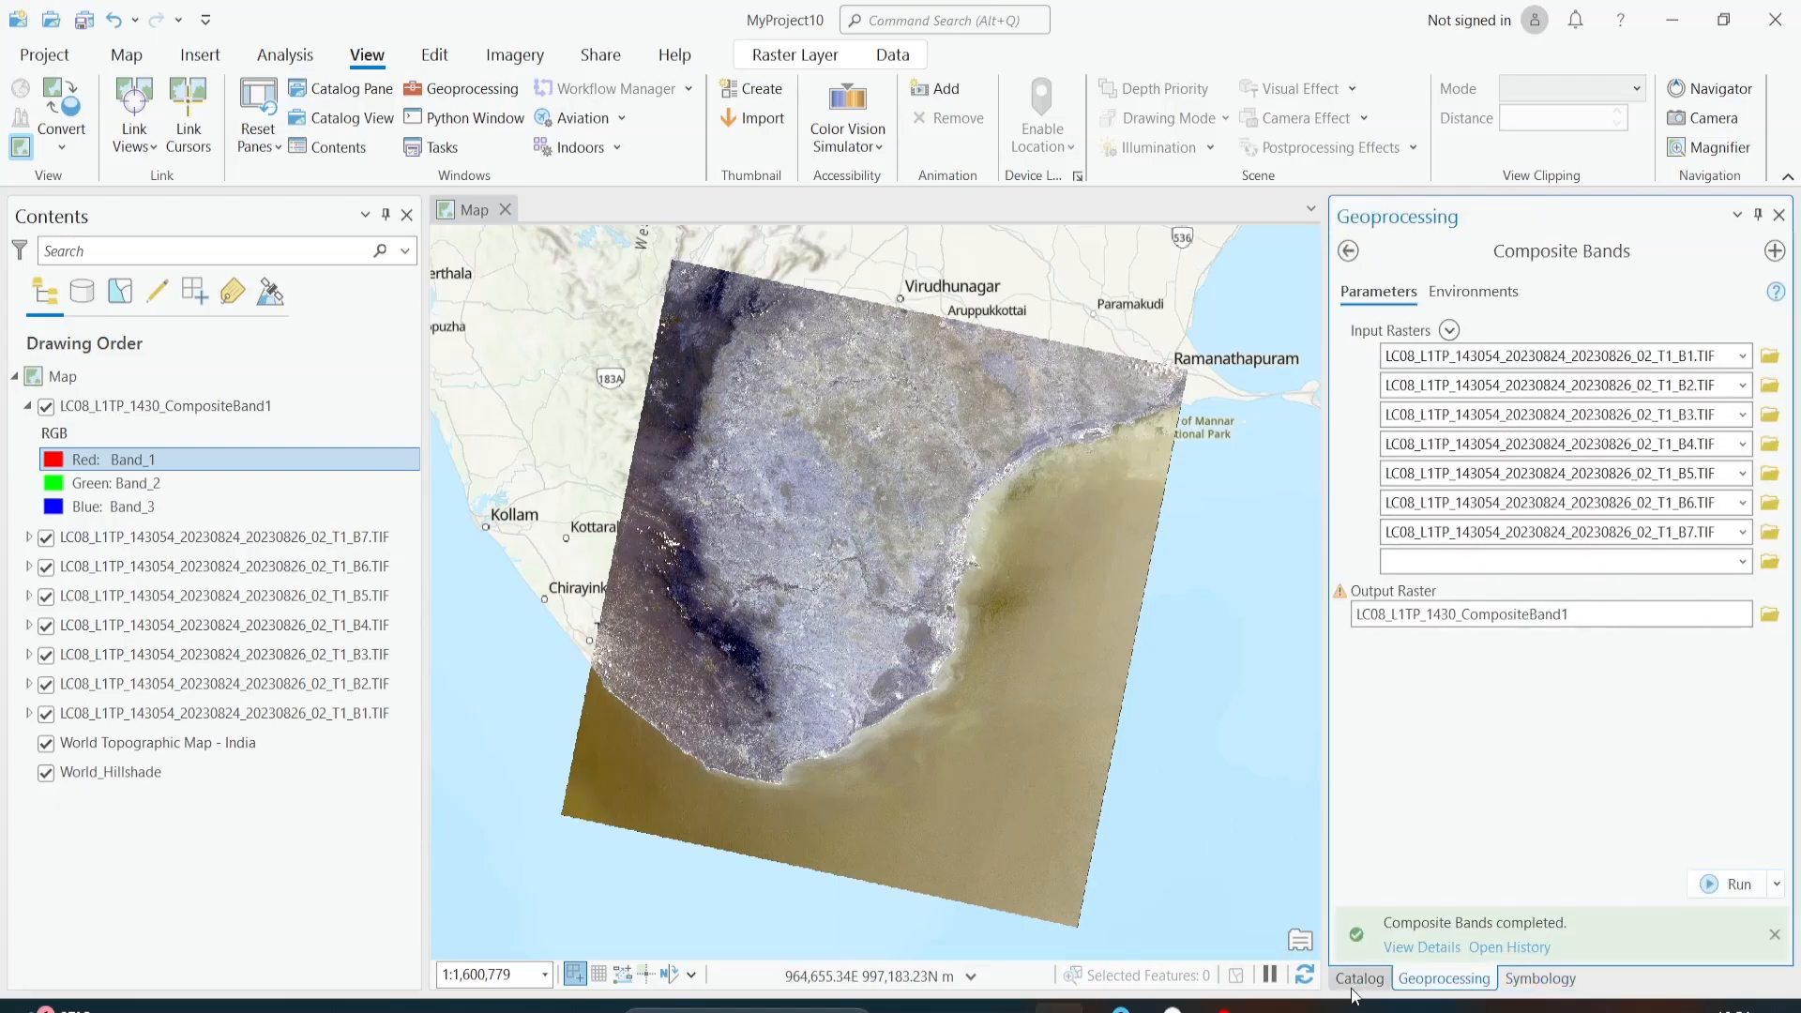
left_click(1350, 987)
Step: Set the composite layer's RGB symbology to Band_4 for red, Band_3 for green and Band_2 for blue
left_click(1538, 978)
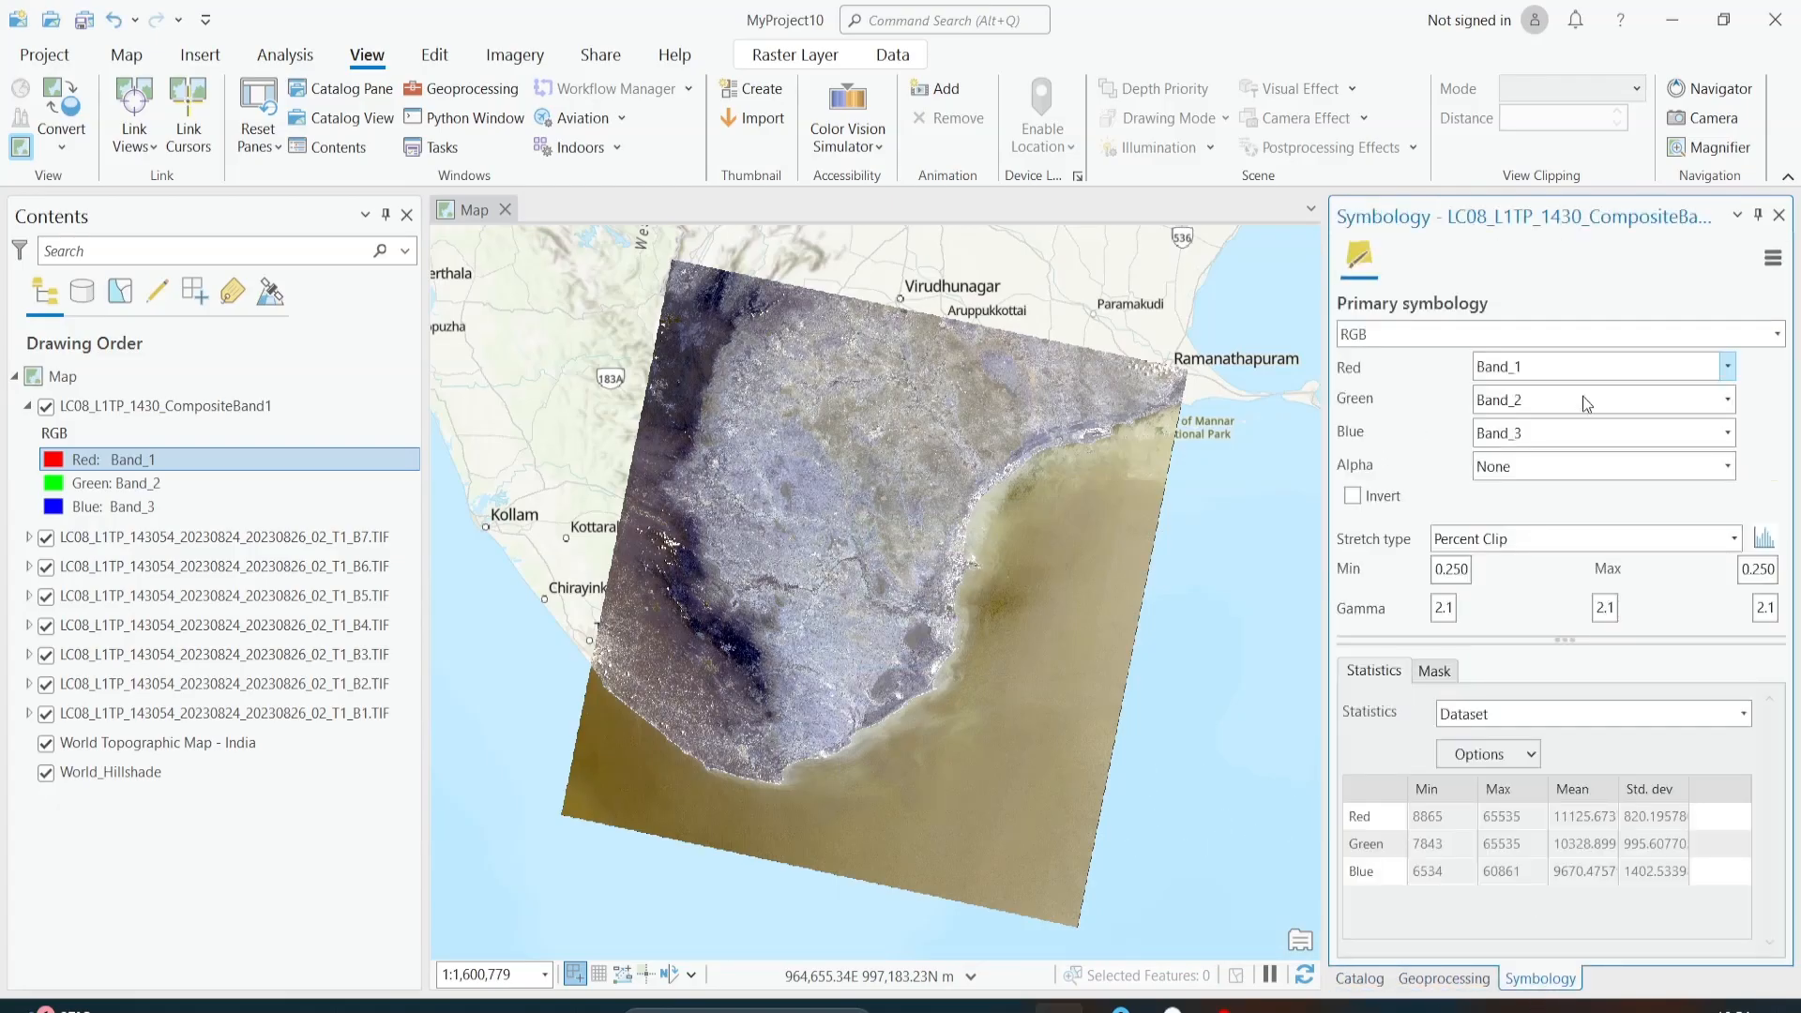
left_click(1725, 367)
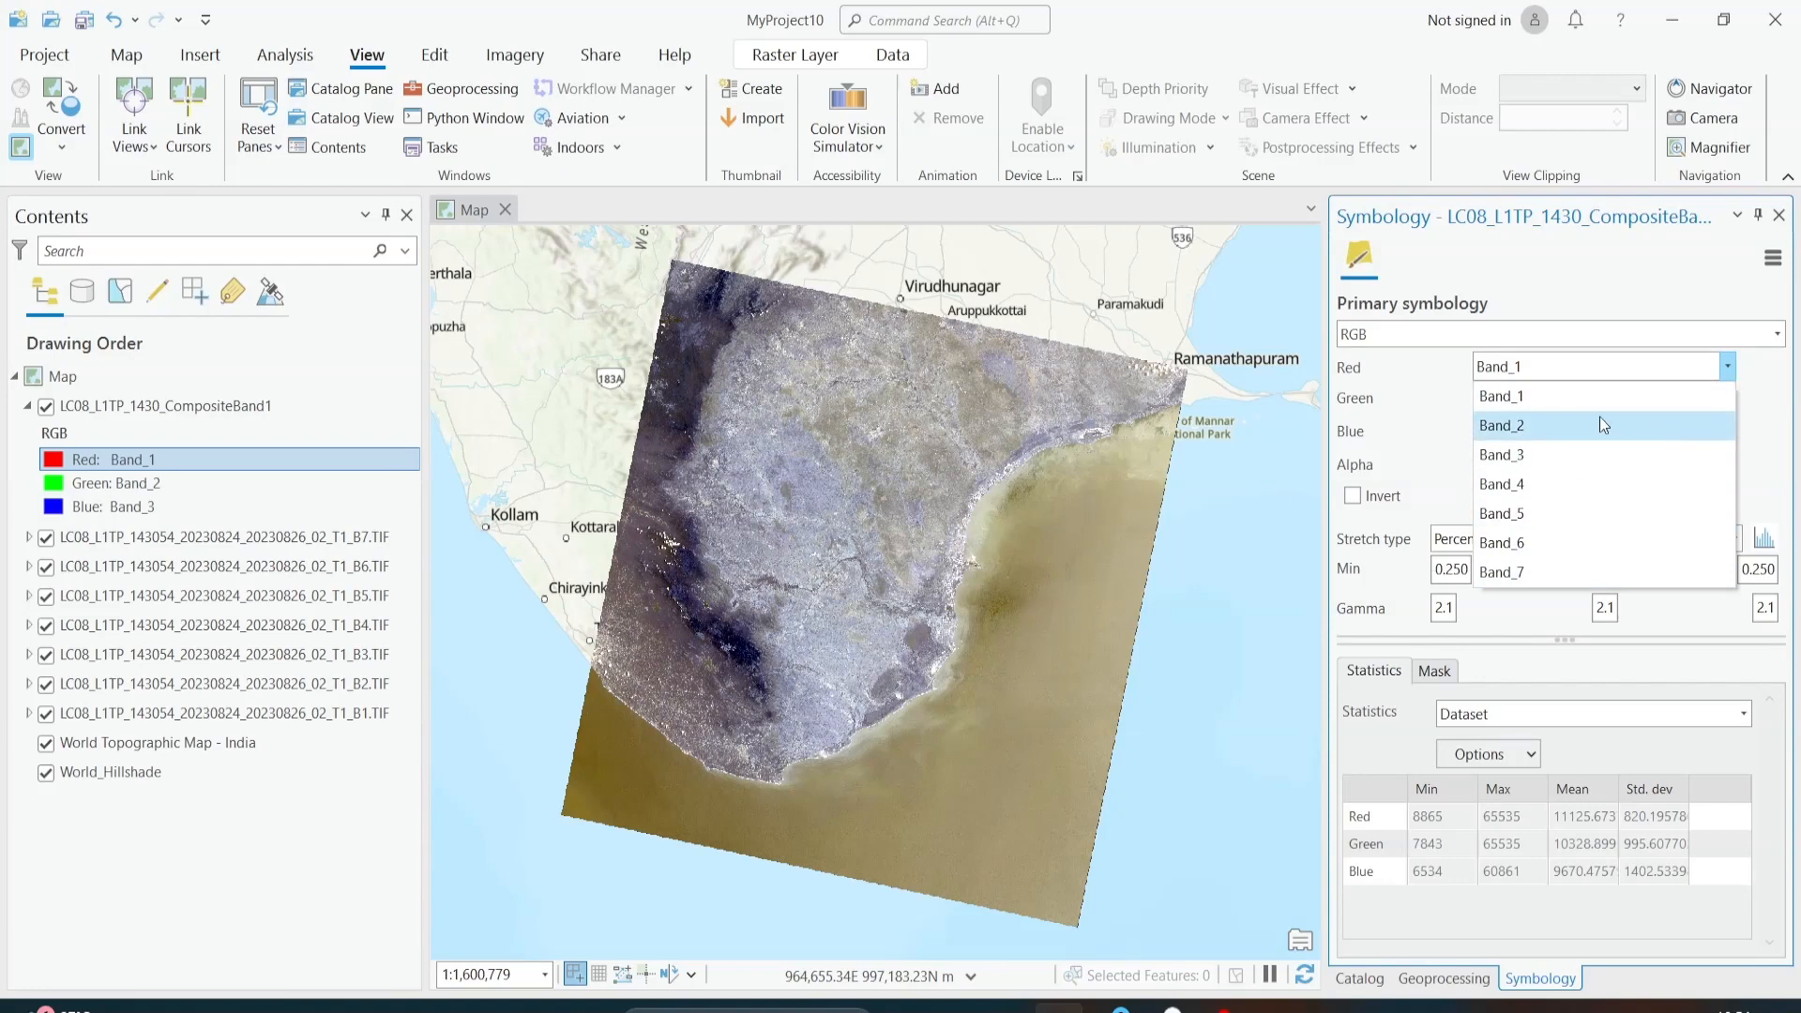
left_click(1421, 375)
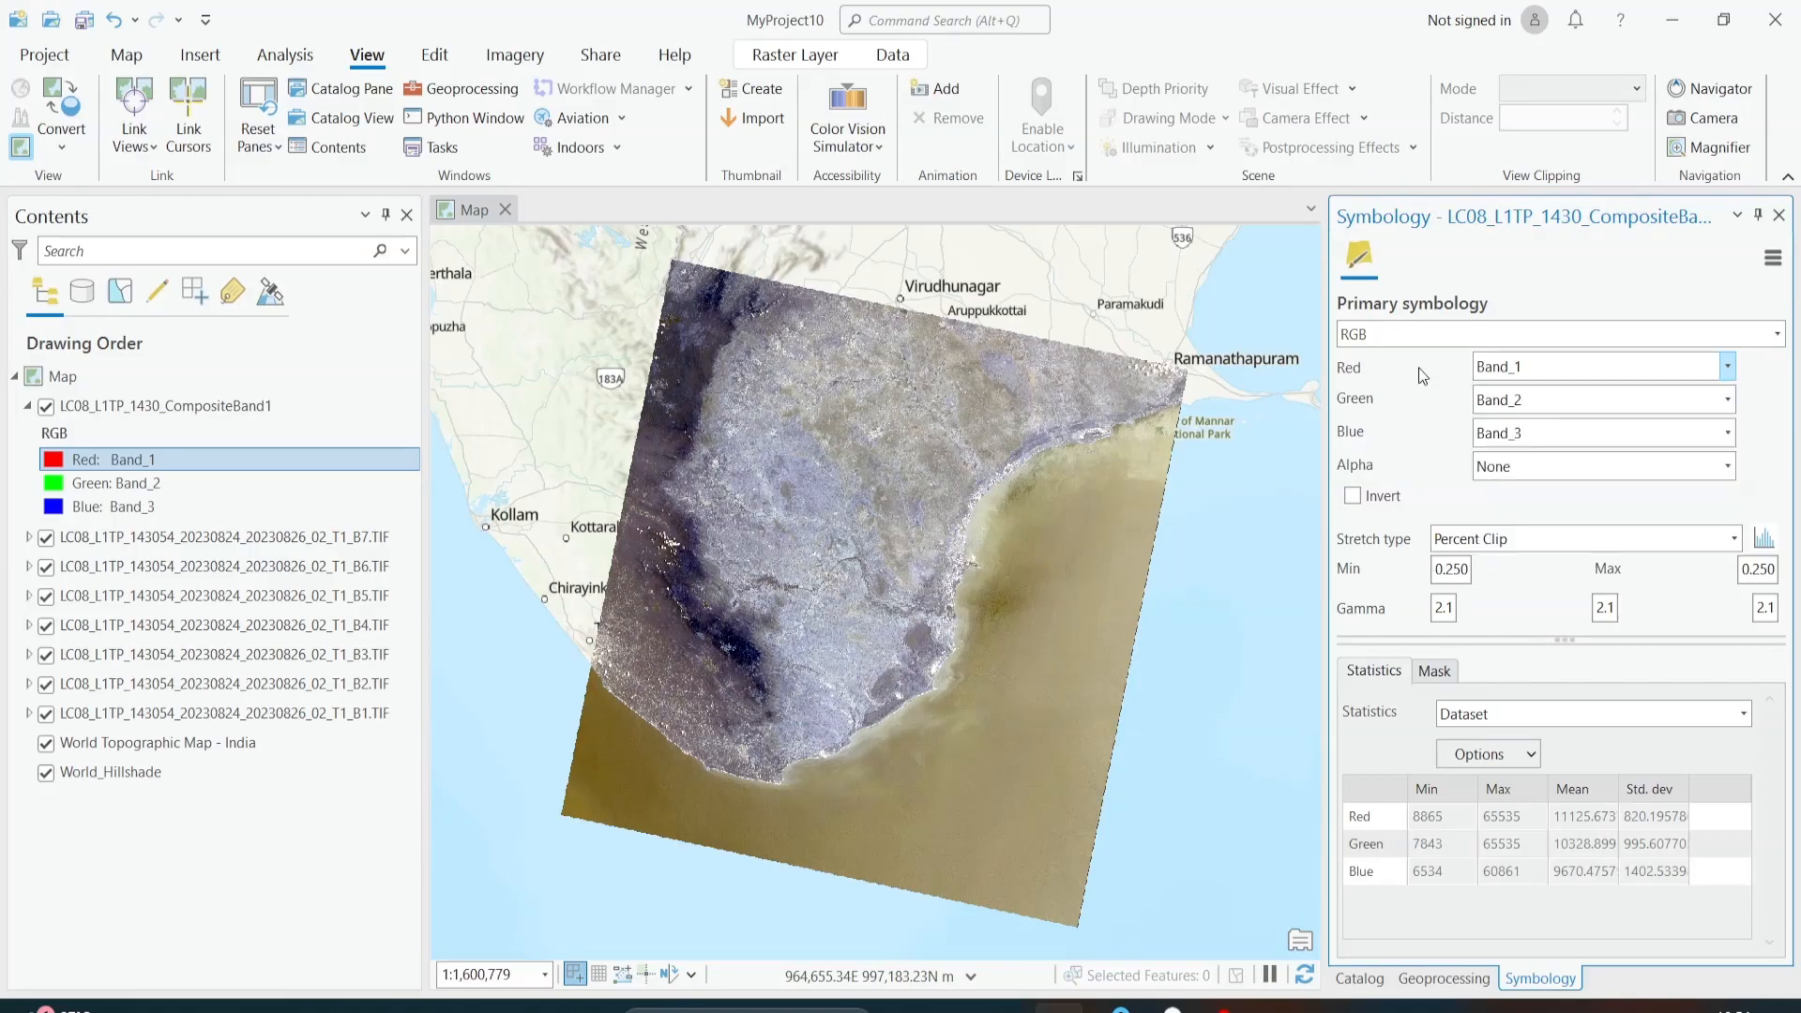
left_click(1526, 374)
left_click(1529, 474)
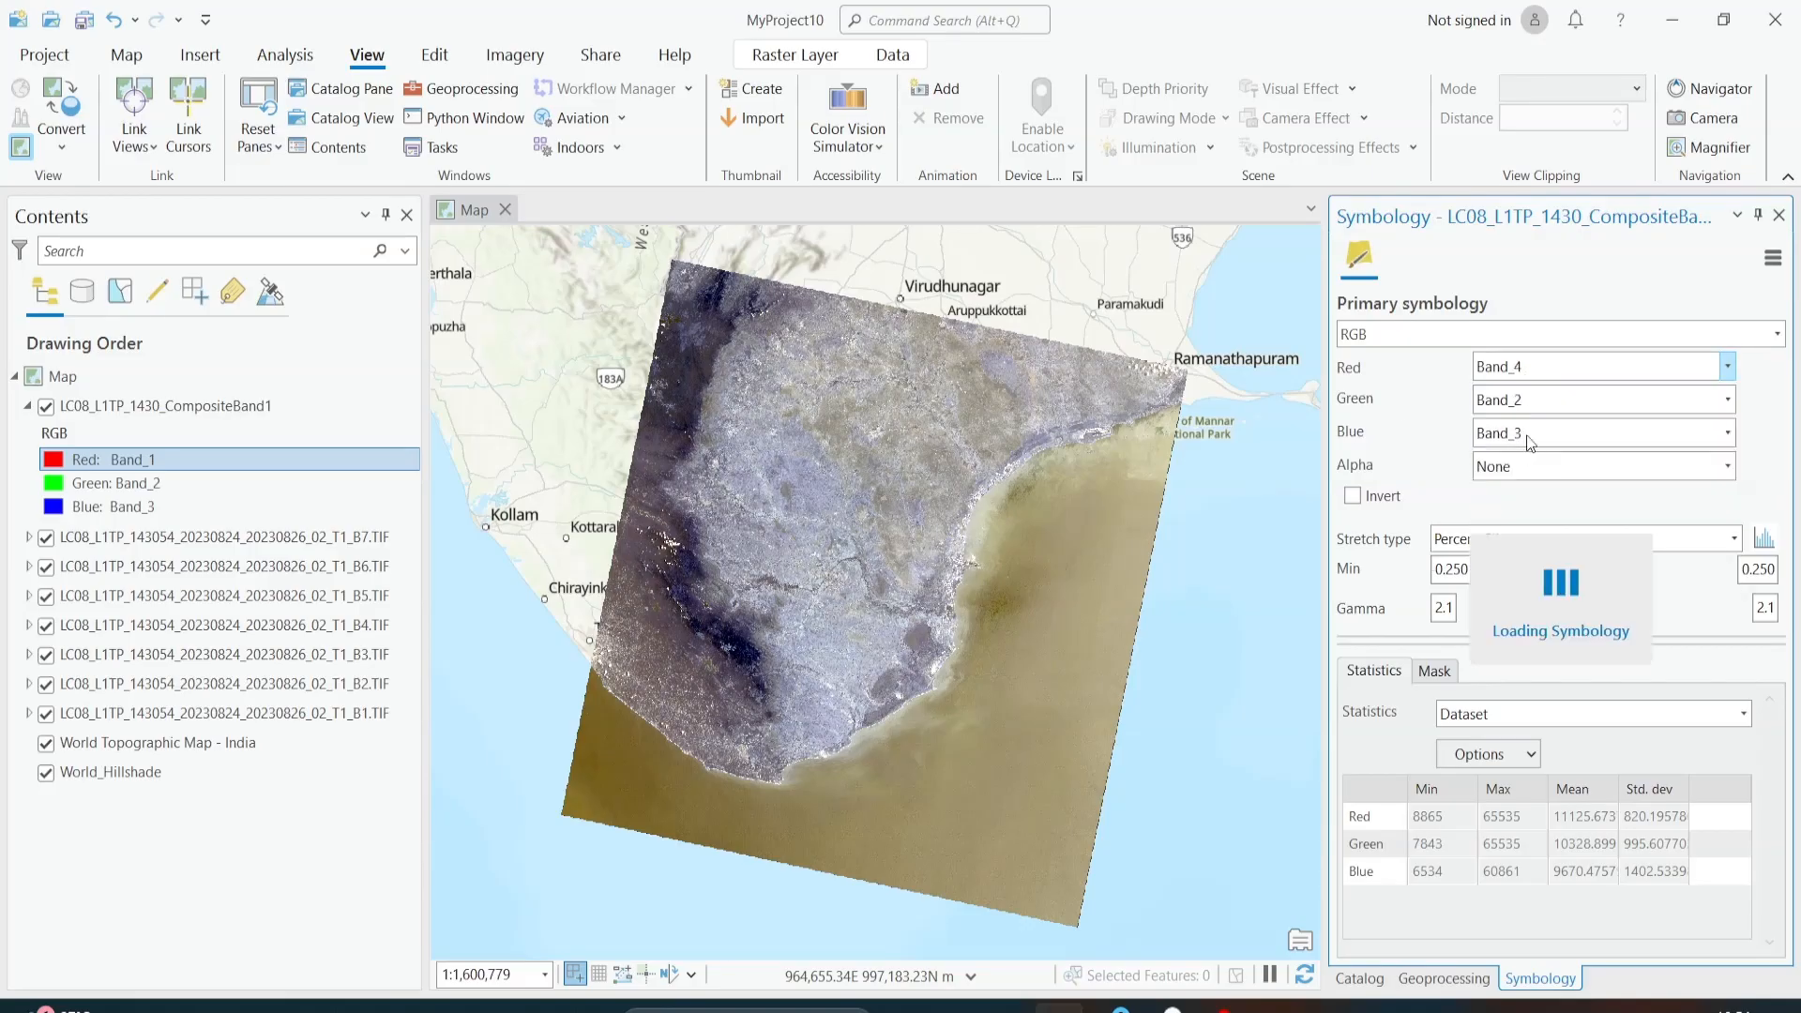
left_click(1534, 402)
left_click(1538, 486)
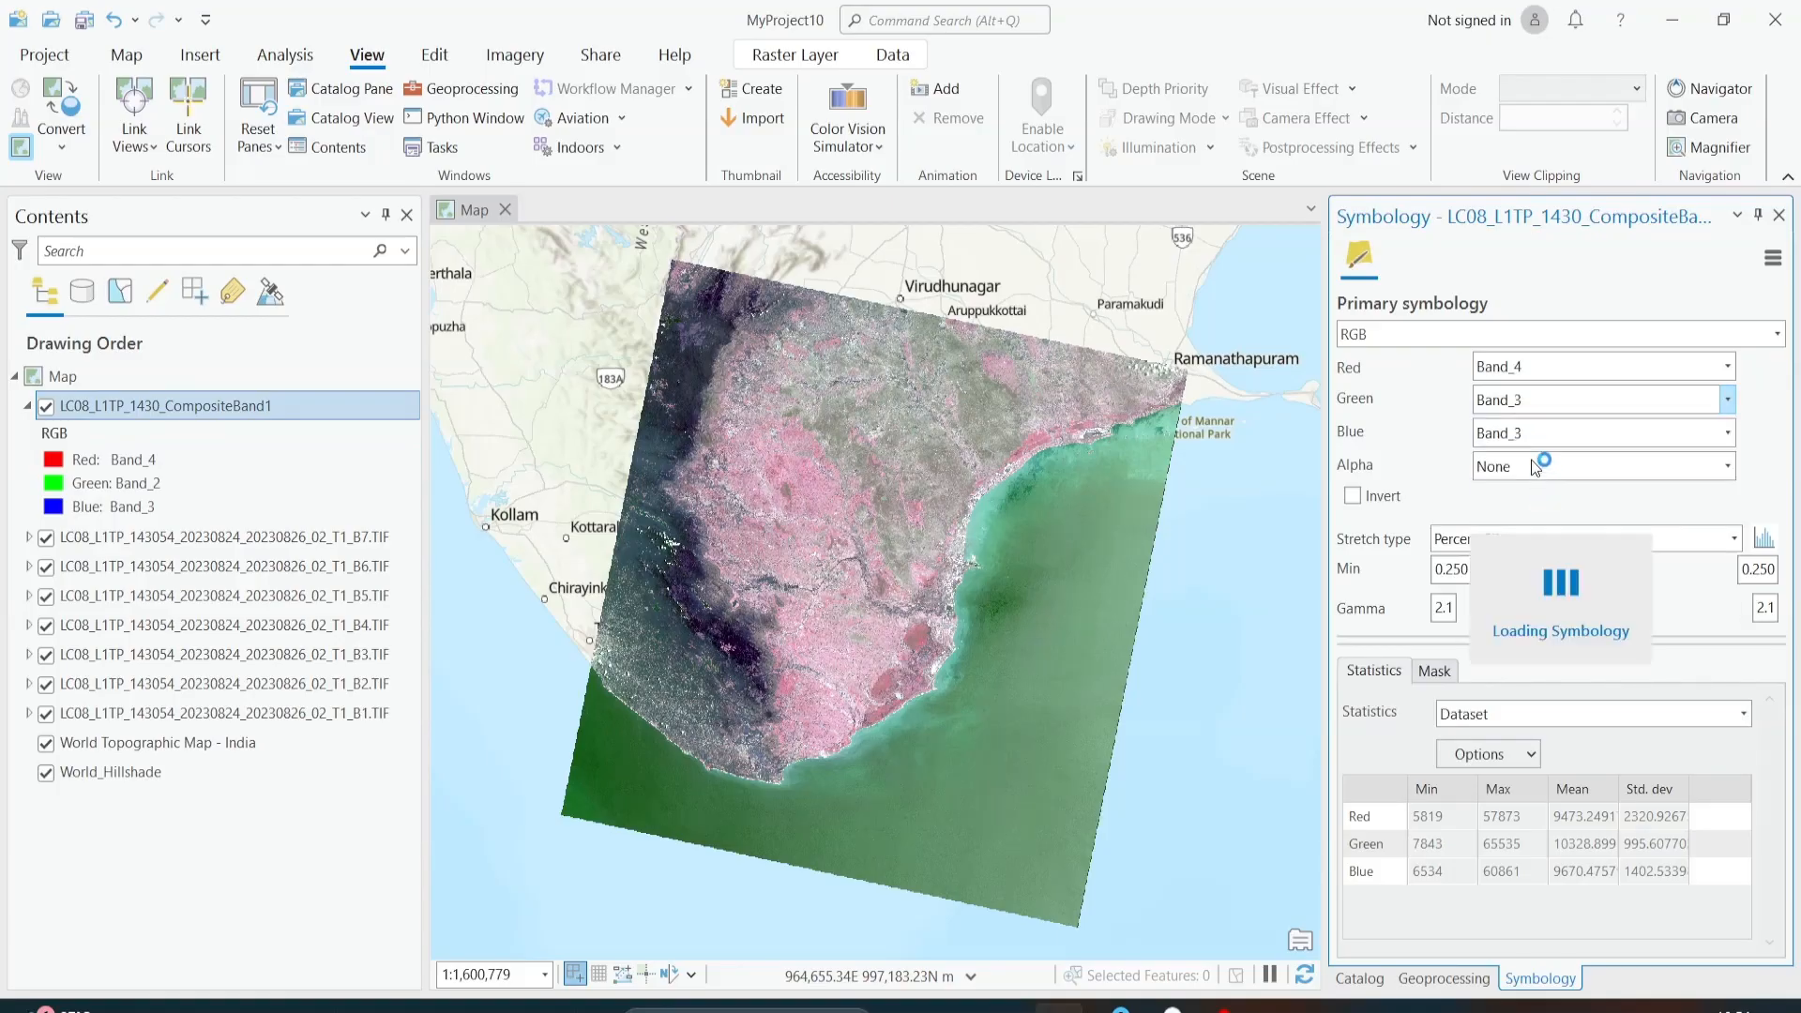
left_click(1522, 431)
left_click(1528, 493)
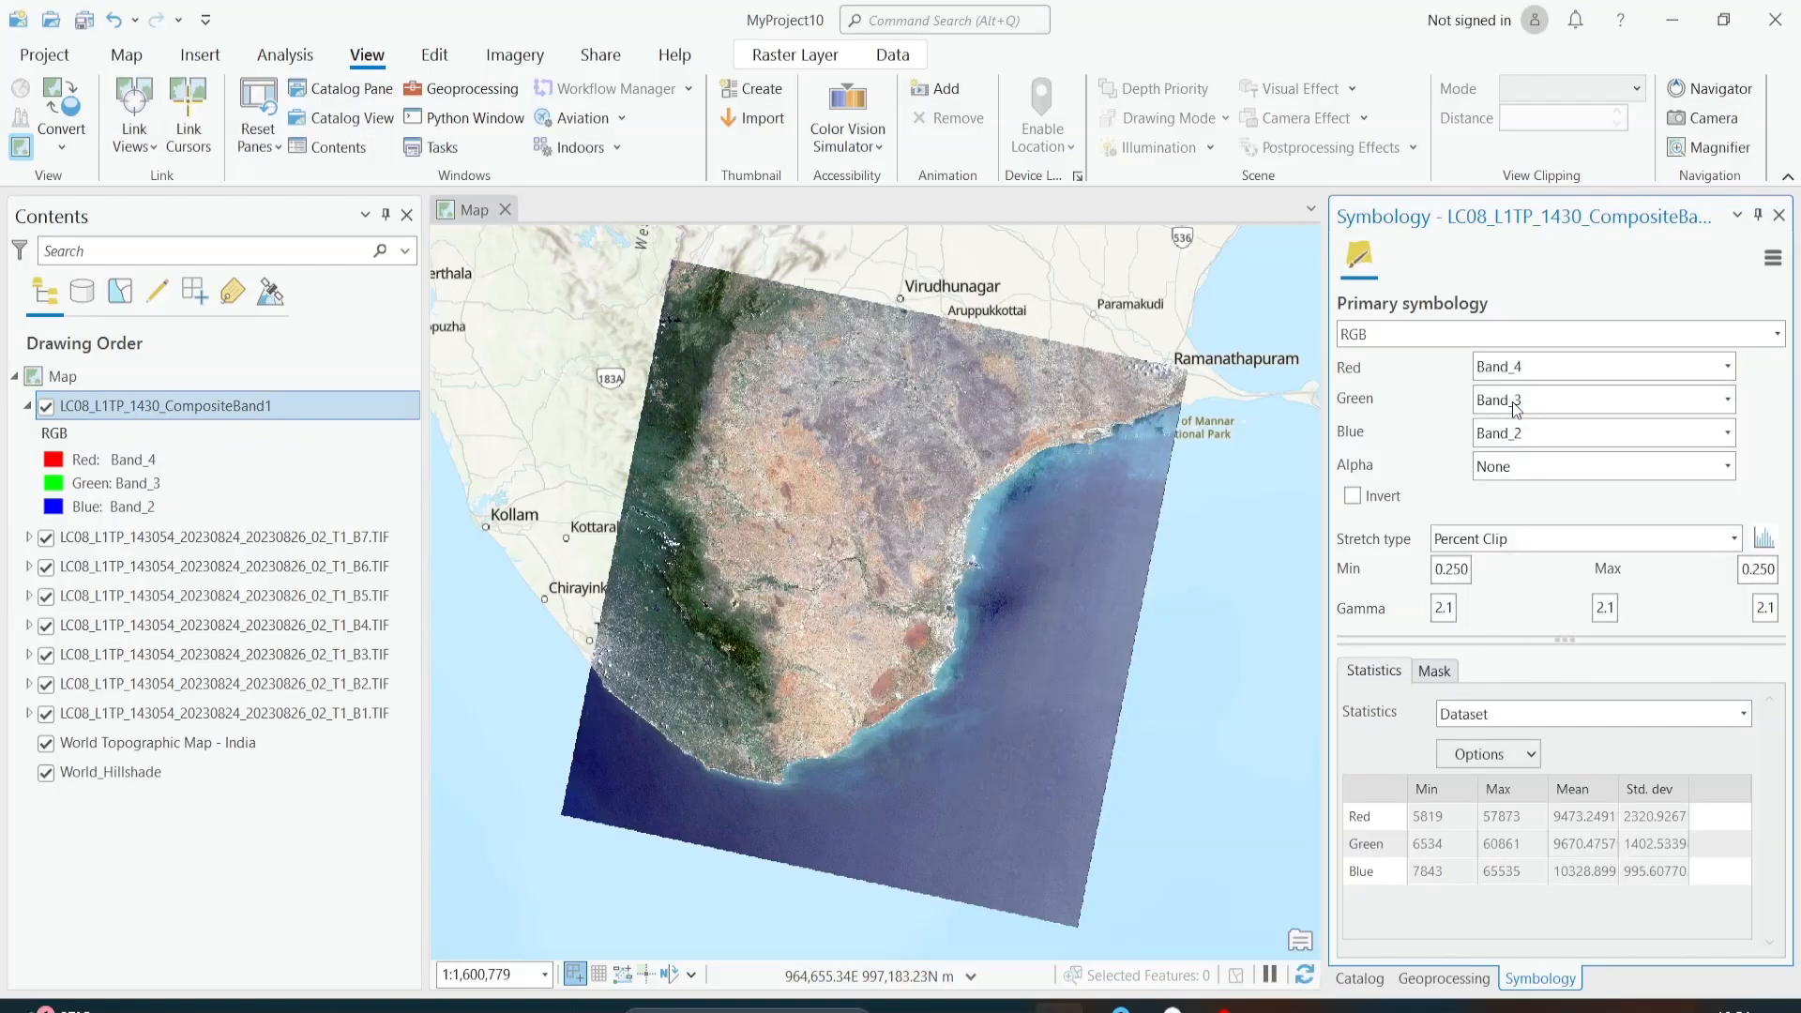
left_click(1443, 978)
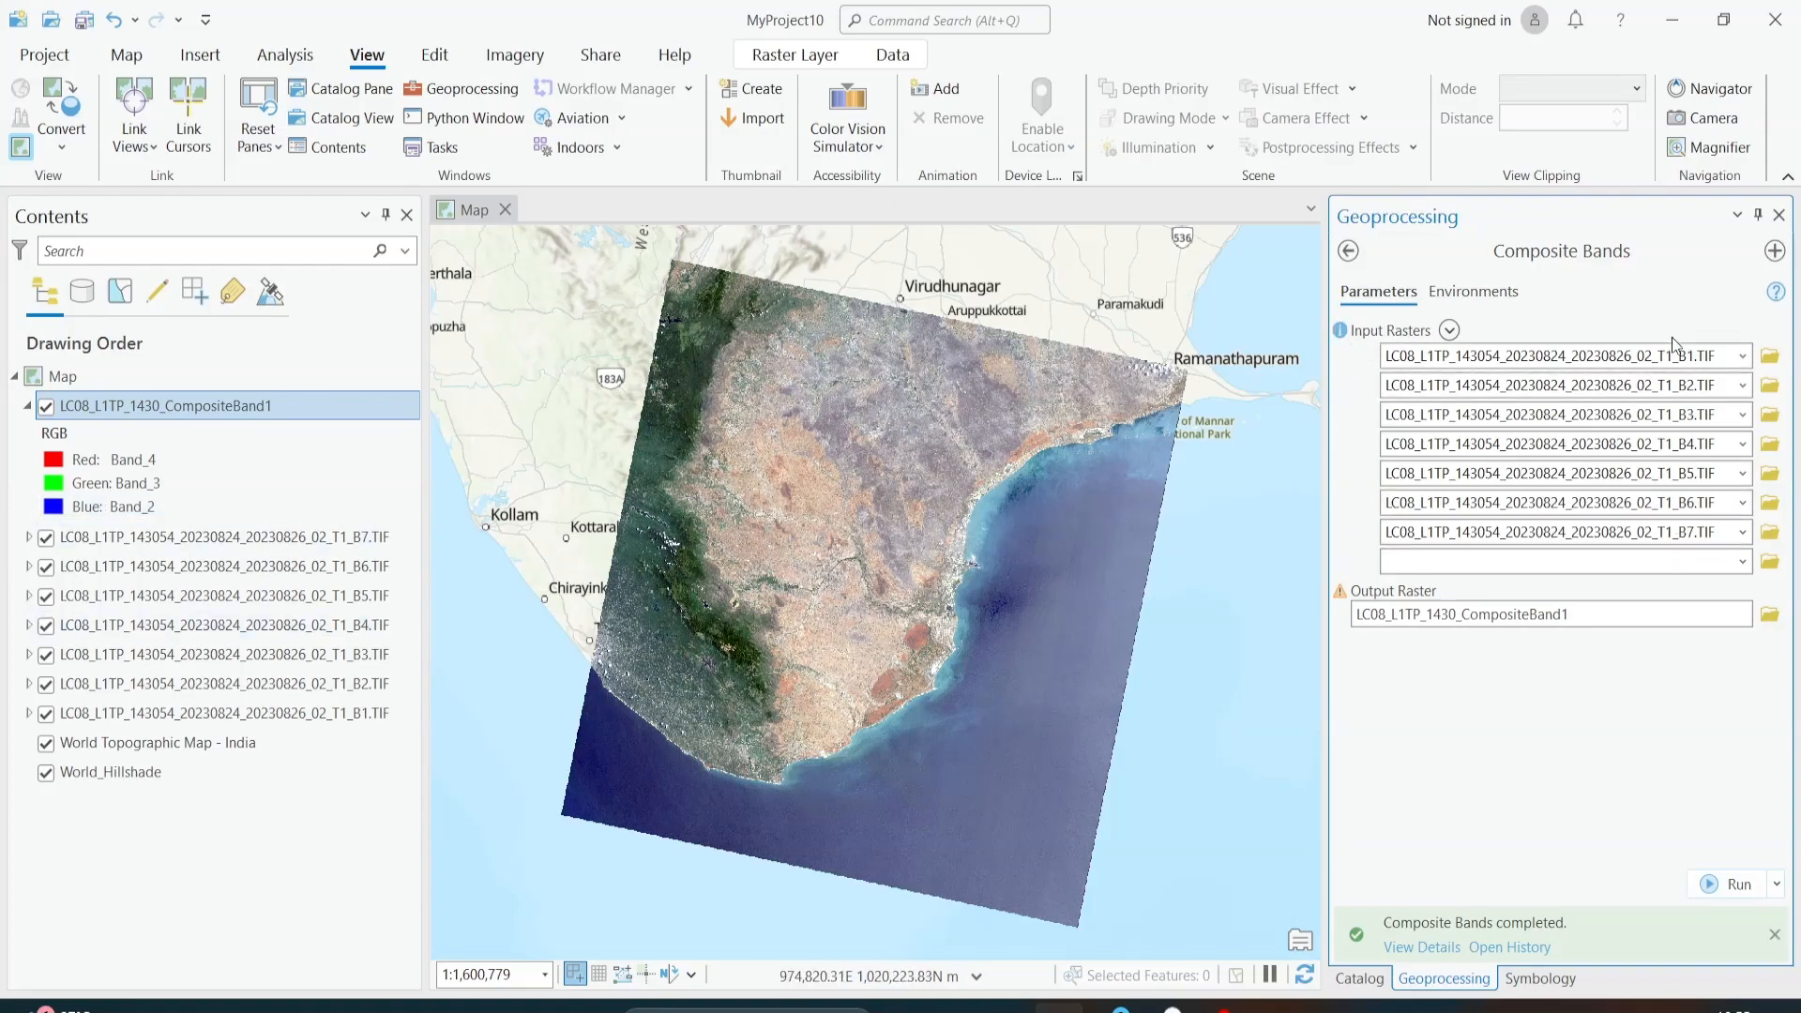
left_click(1359, 978)
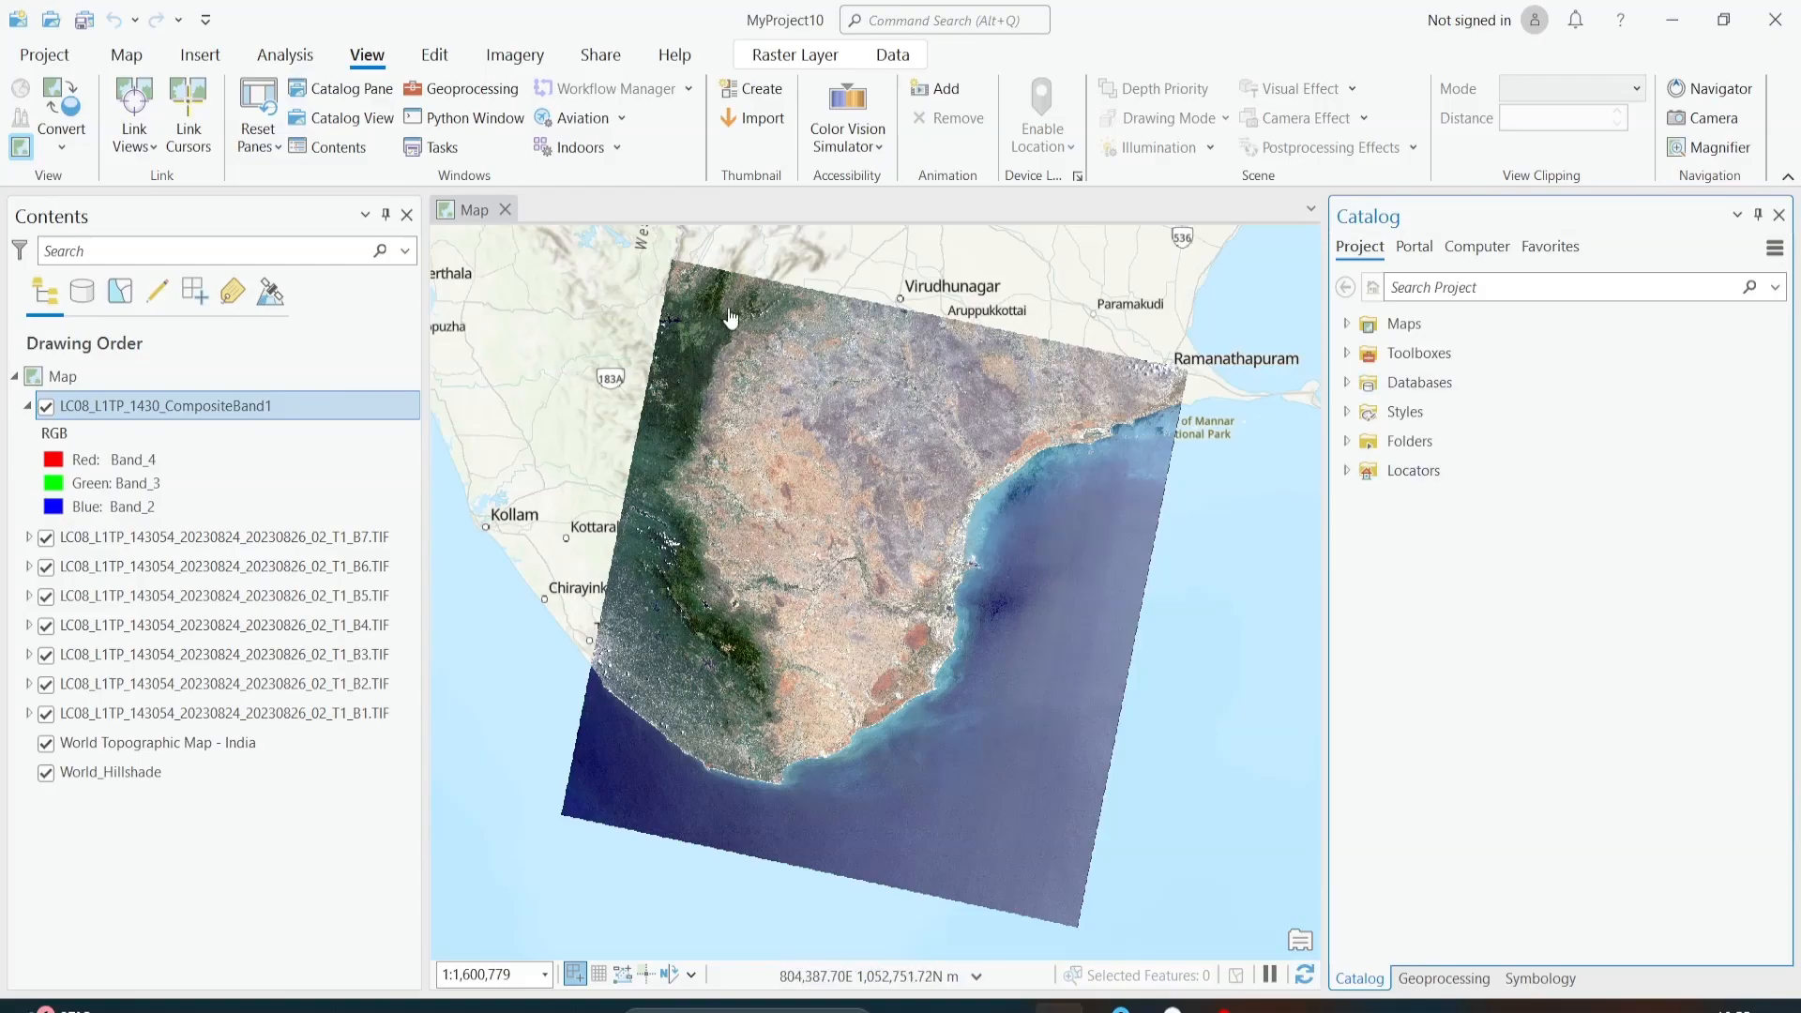
left_click_drag(826, 545, 973, 546)
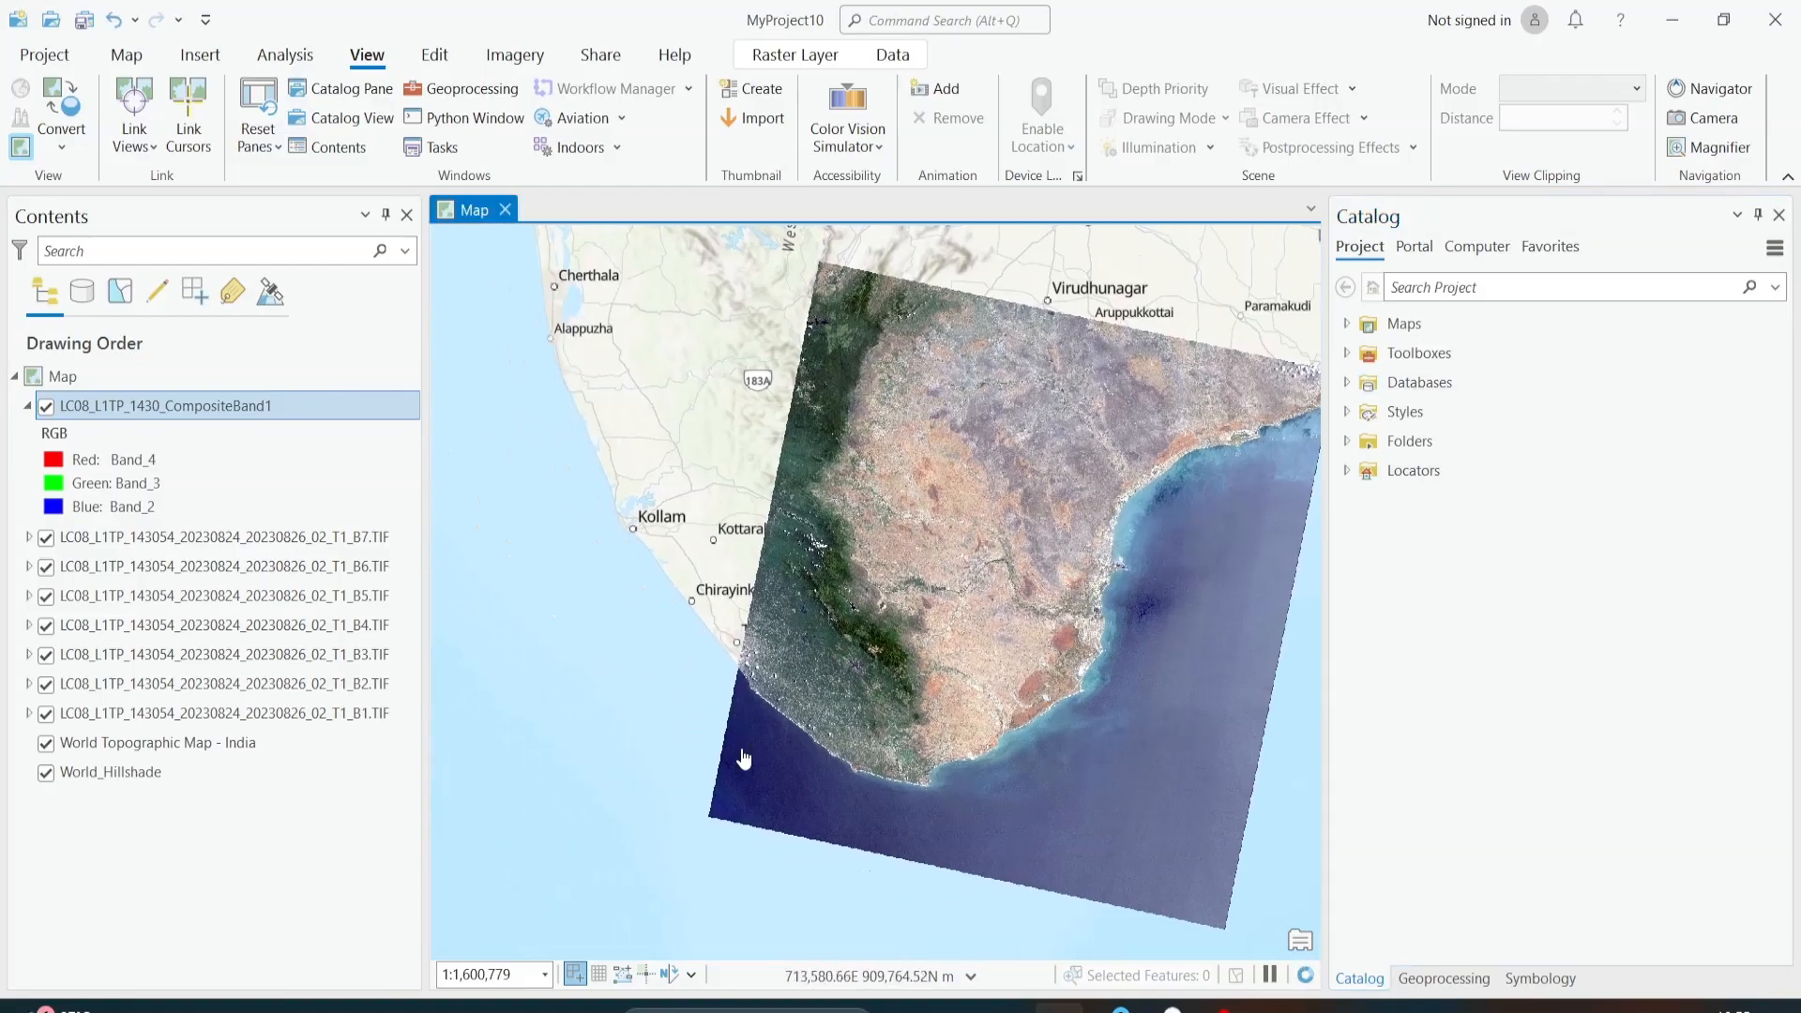
Step: Remove the seven LC08 single-band layers, B1 through B7, from the map, keeping the LC08 composite layer
left_click(105, 538)
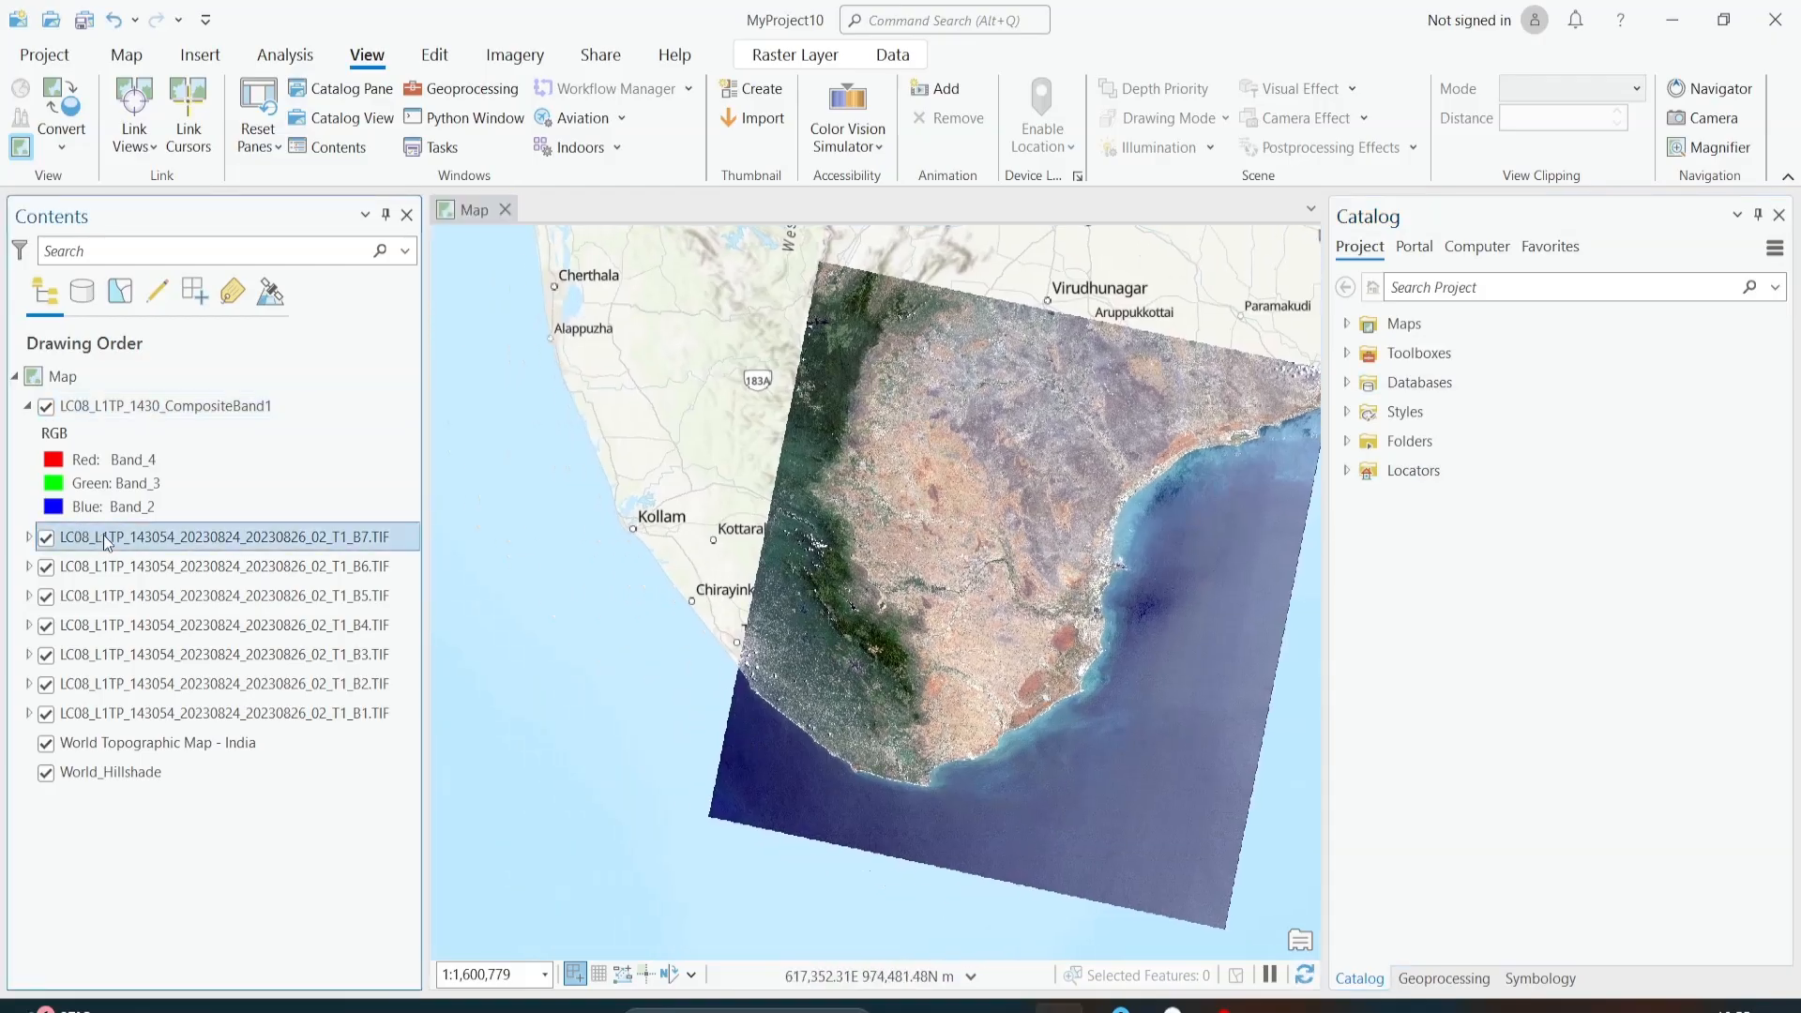
left_click(215, 715, "shift")
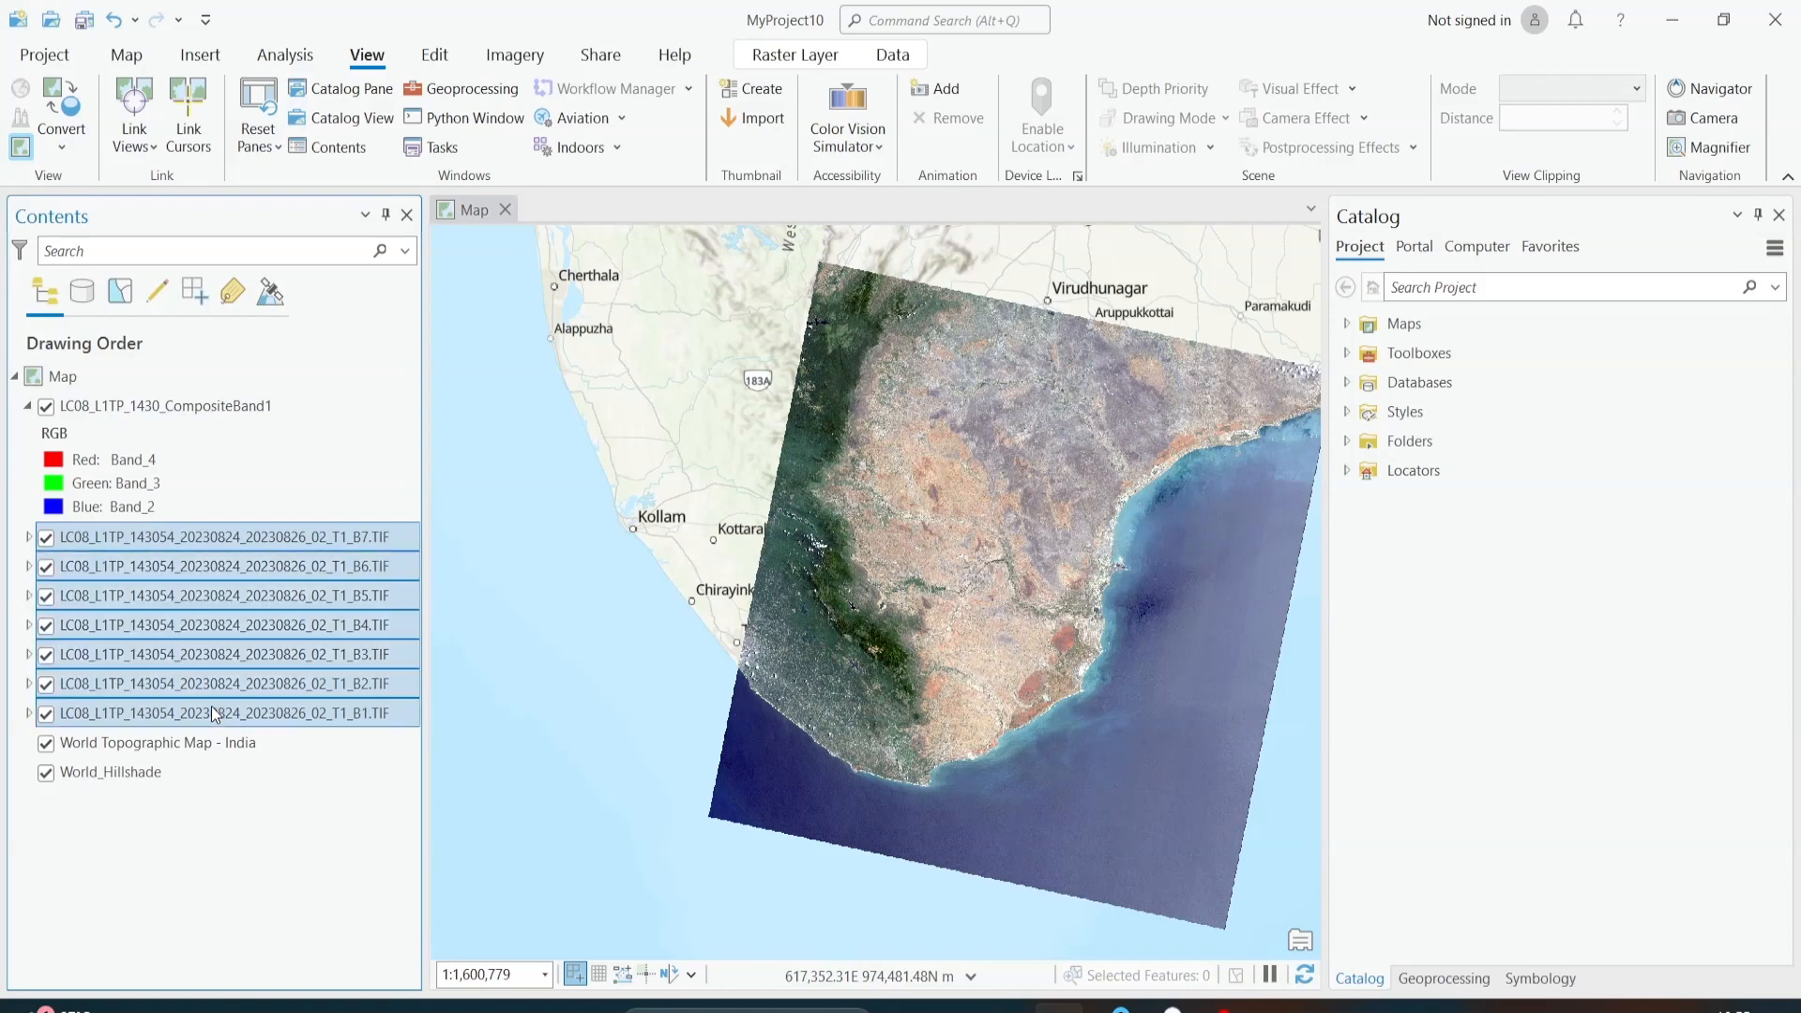
right_click(243, 542)
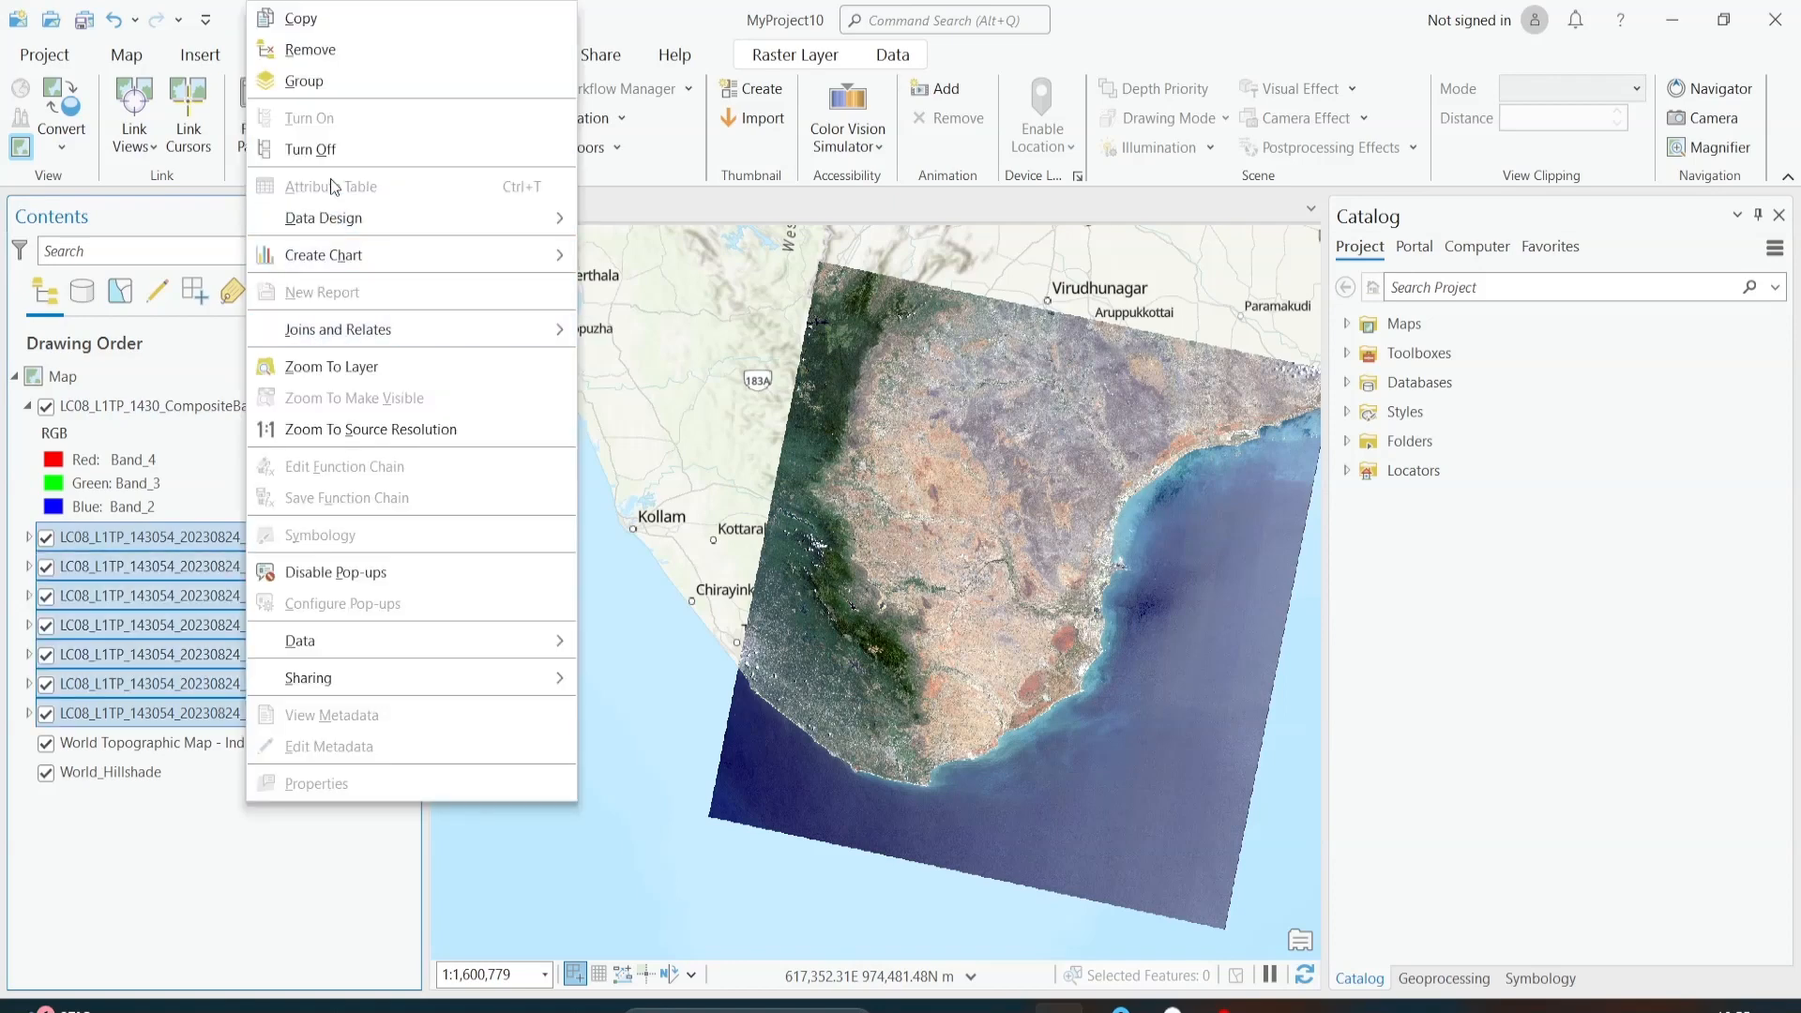
left_click(344, 60)
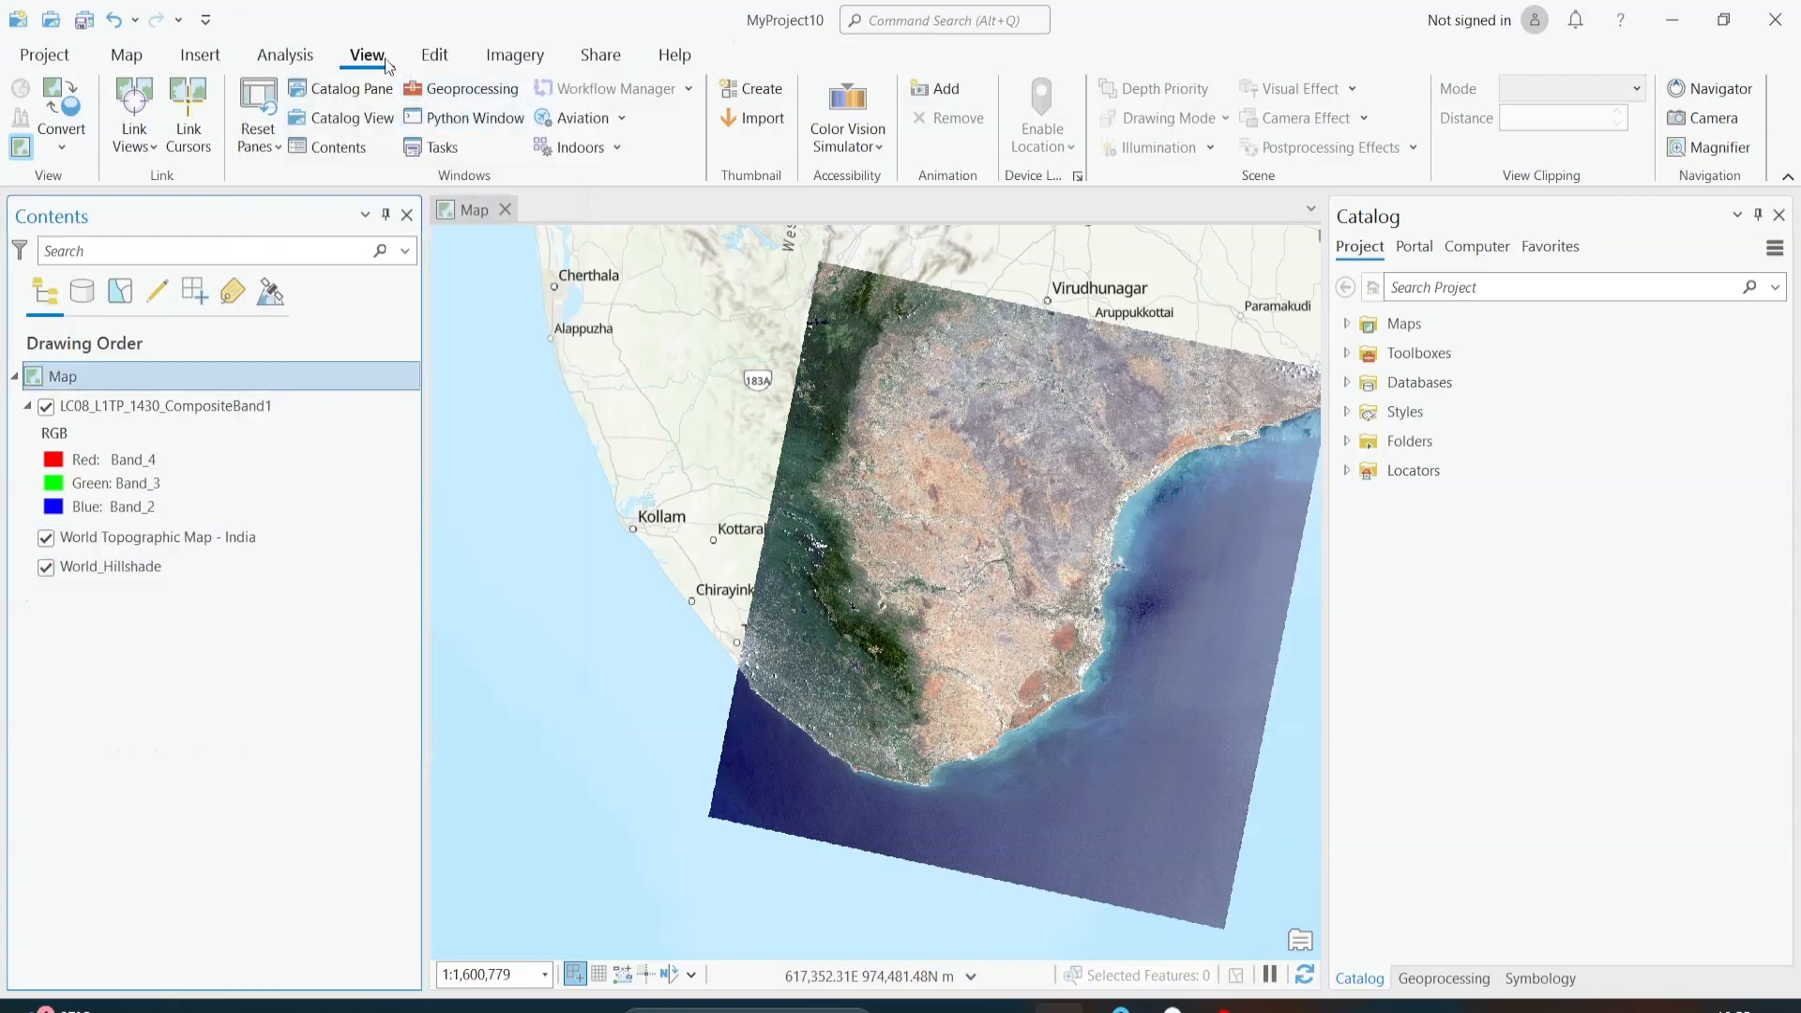
Step: Add the LC09_L1TP_144054_20240215 bands B1 through B7 from the LandSat Tvm folder to the map and collapse the layers' legends
left_click(127, 55)
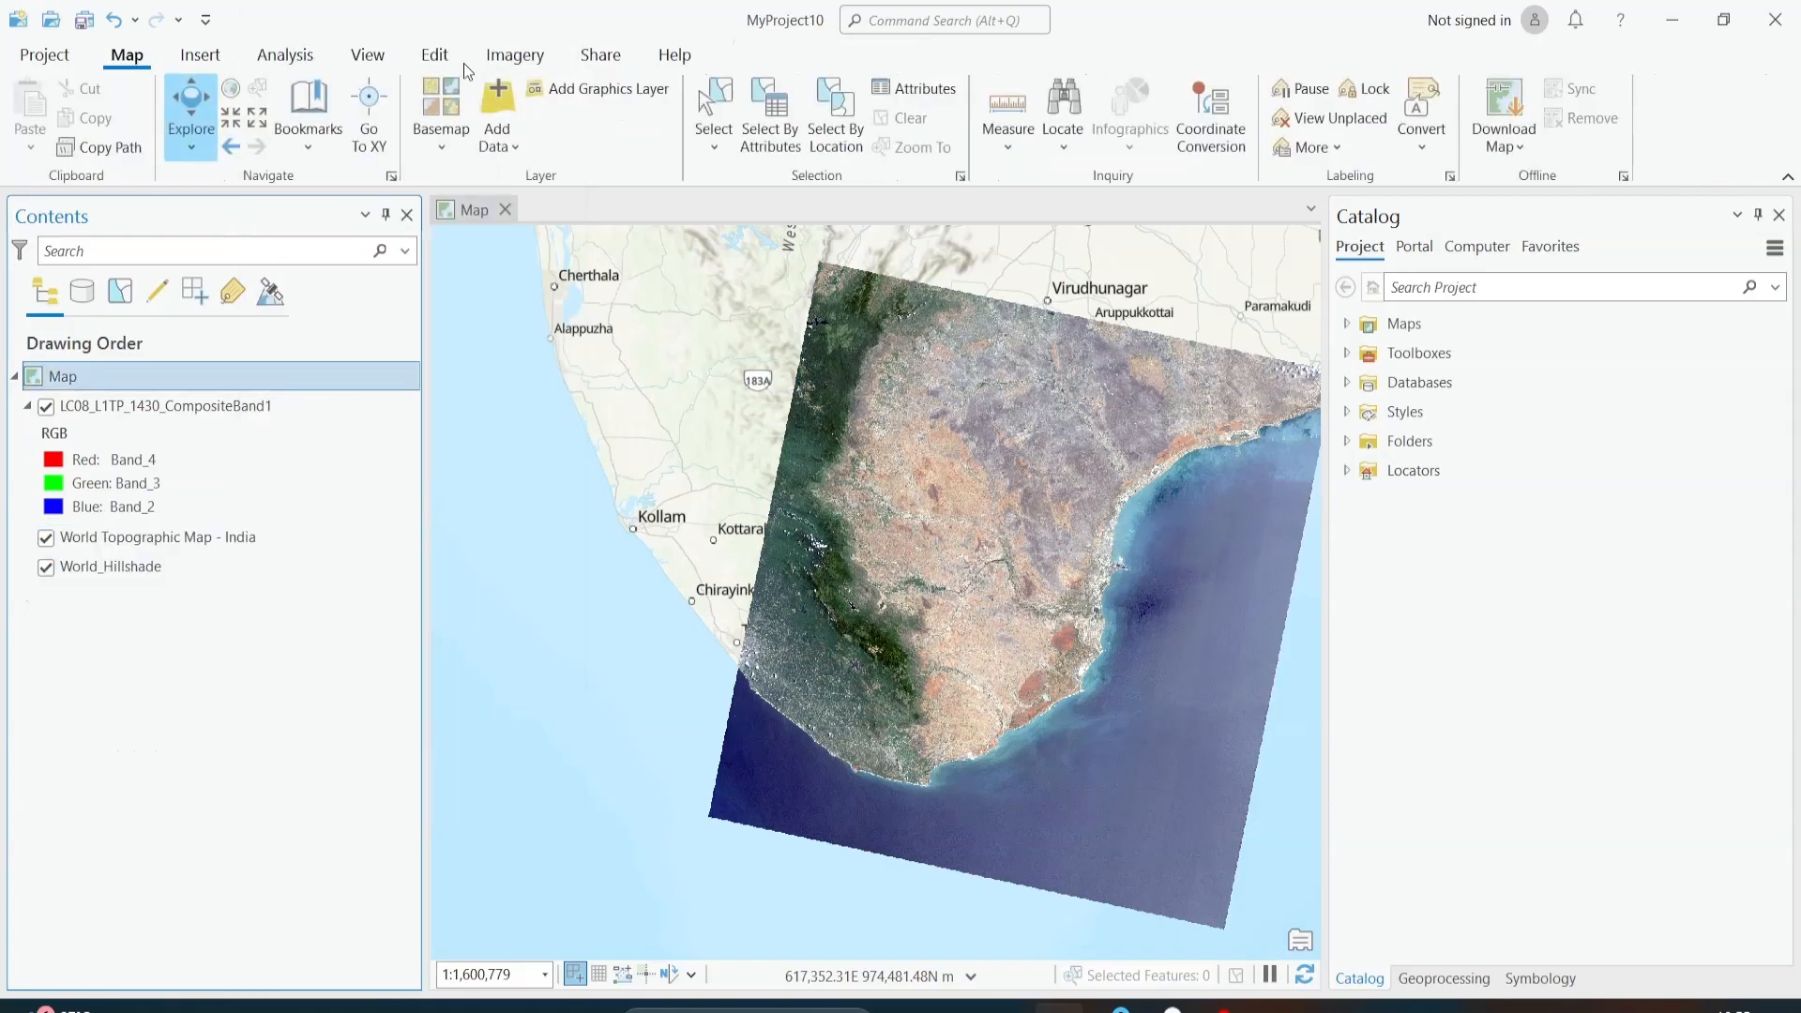
left_click(511, 98)
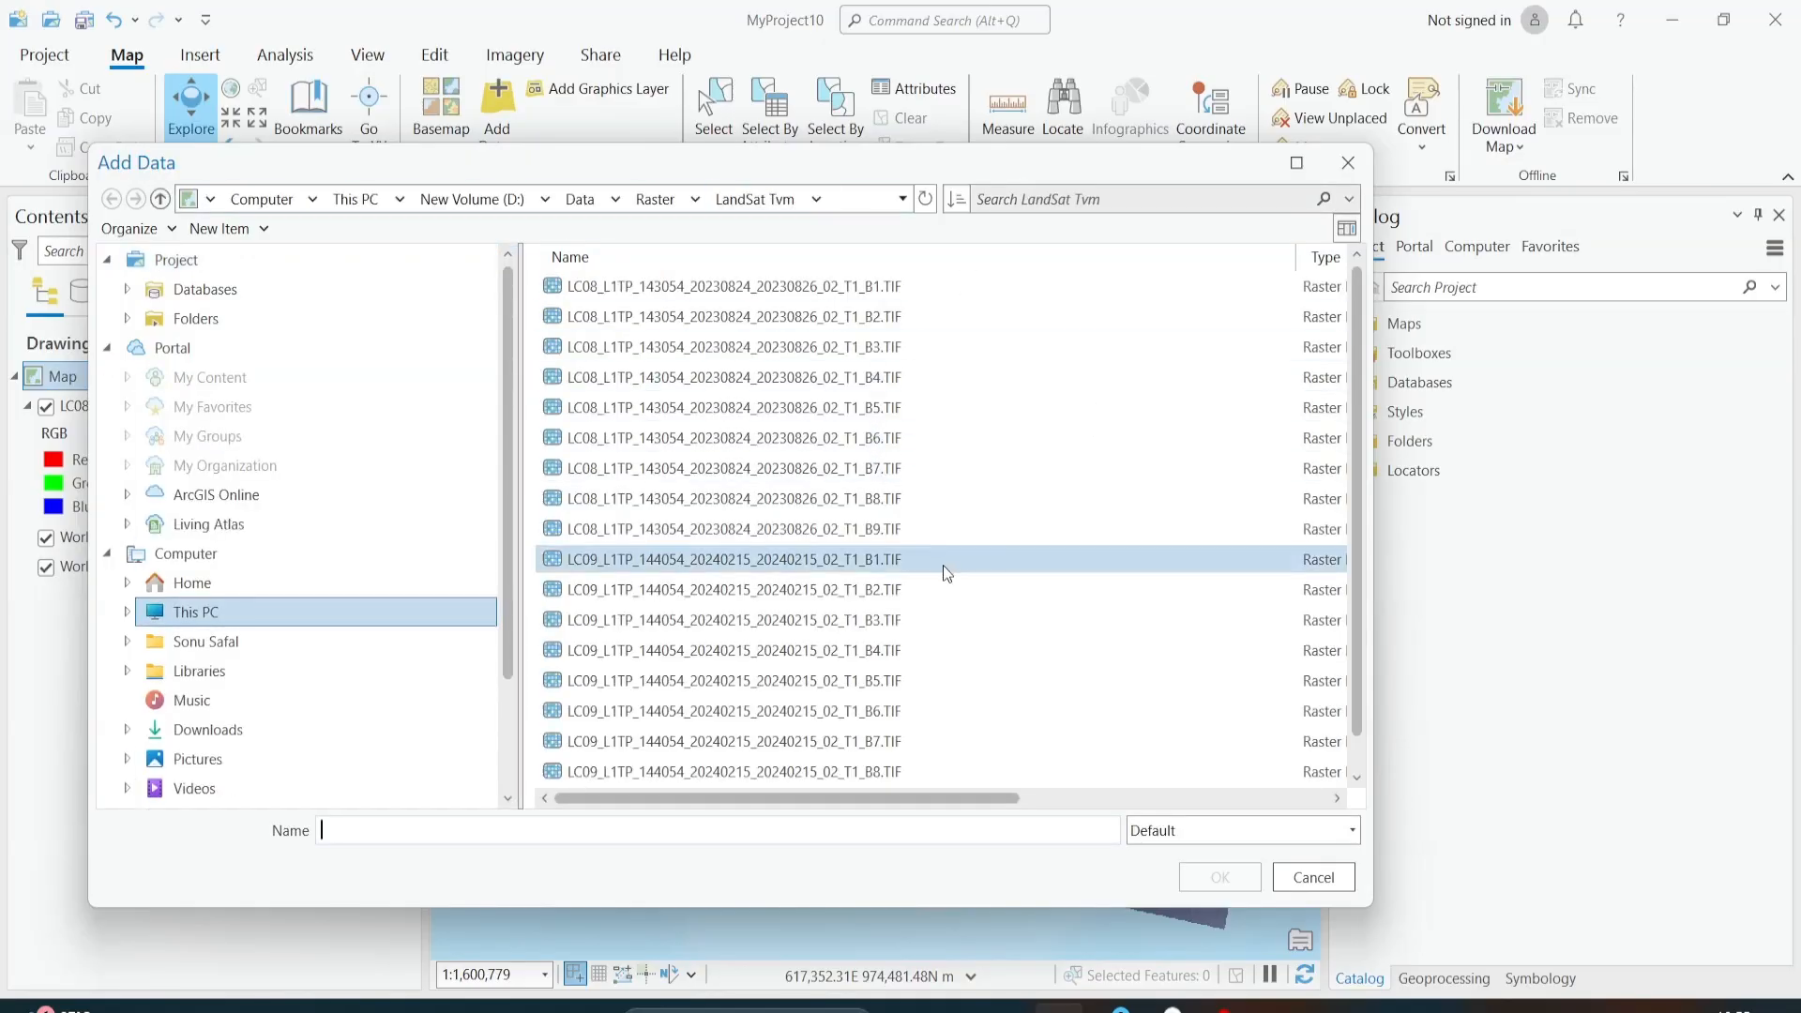
left_click(943, 565)
scroll(942, 564, "down", 1)
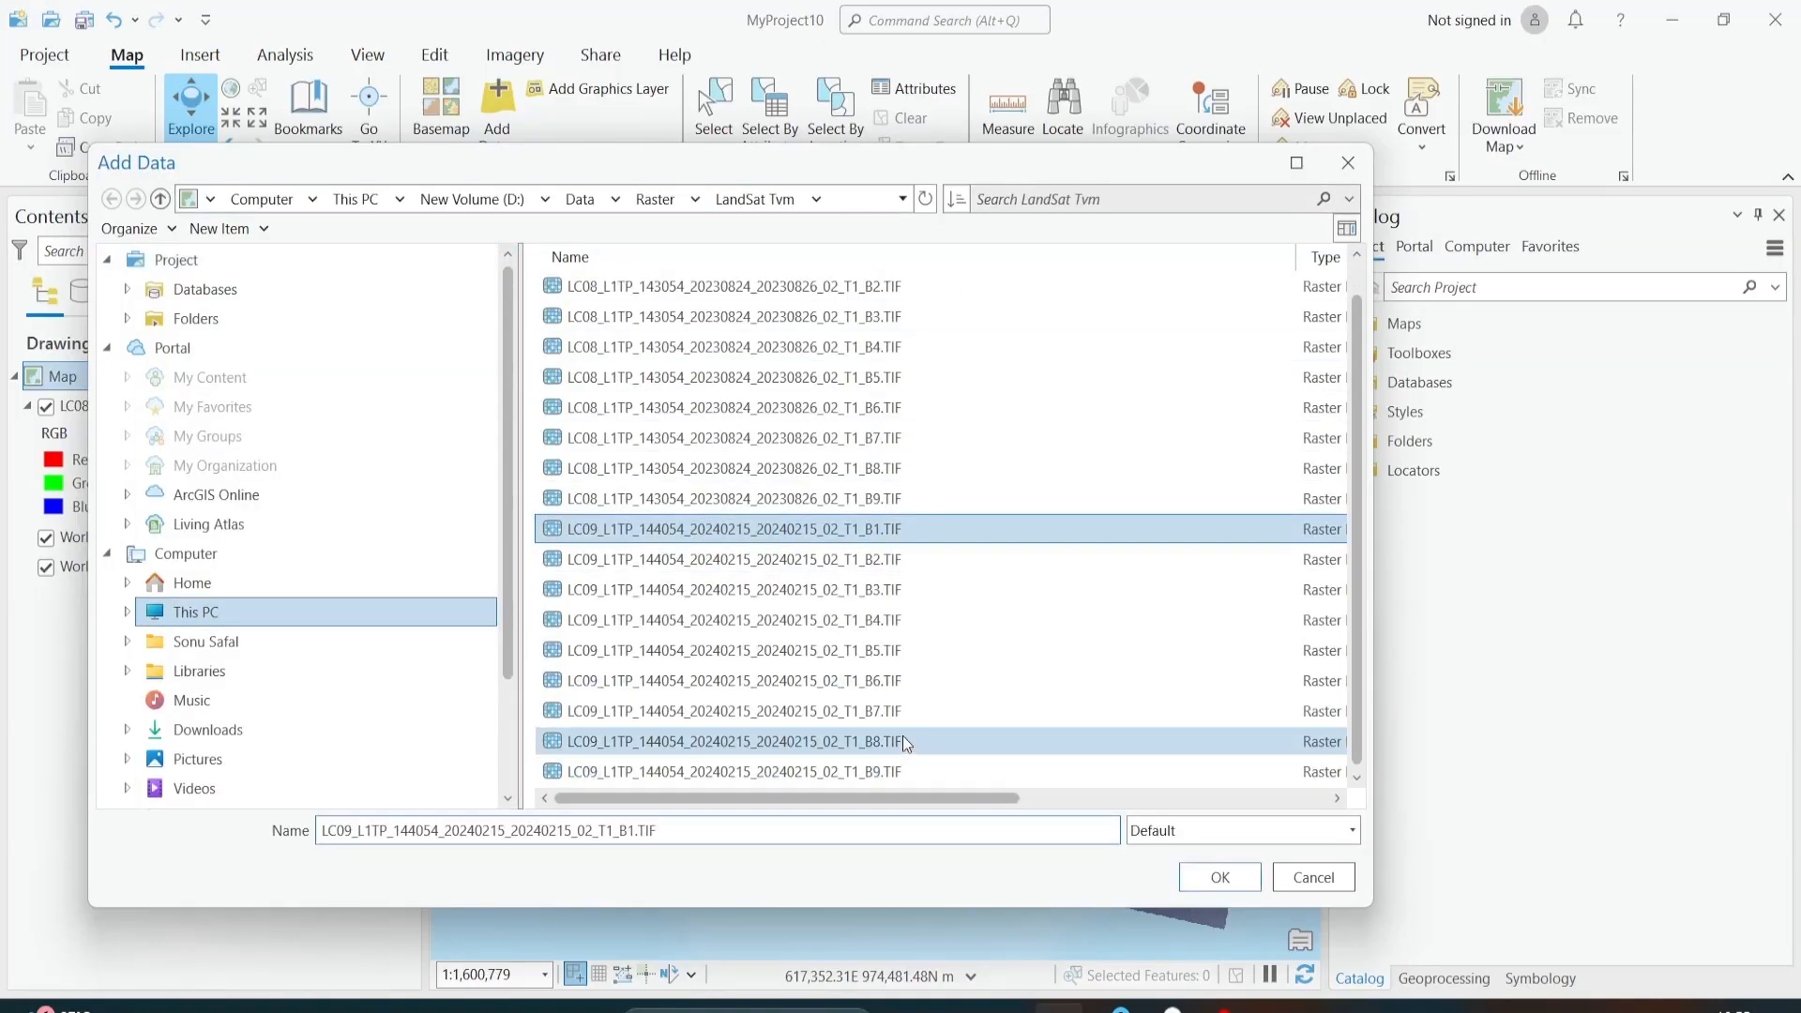
left_click(904, 709, "shift")
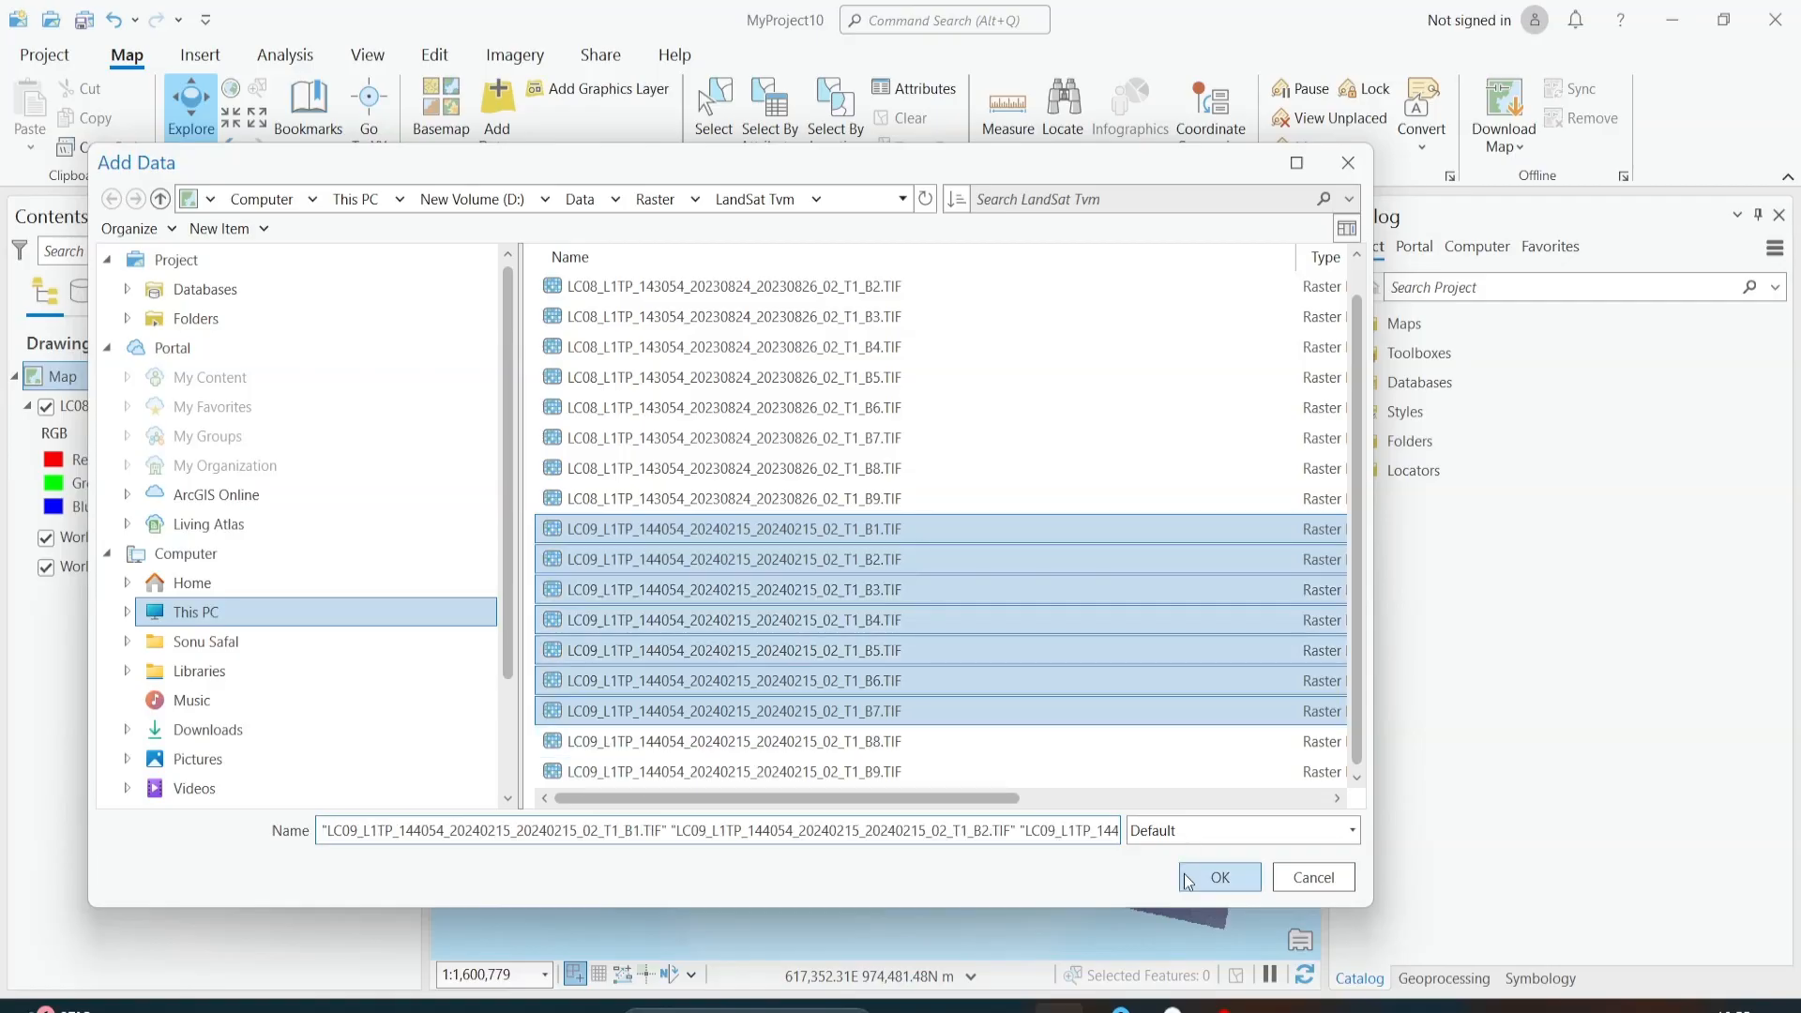
left_click(1186, 882)
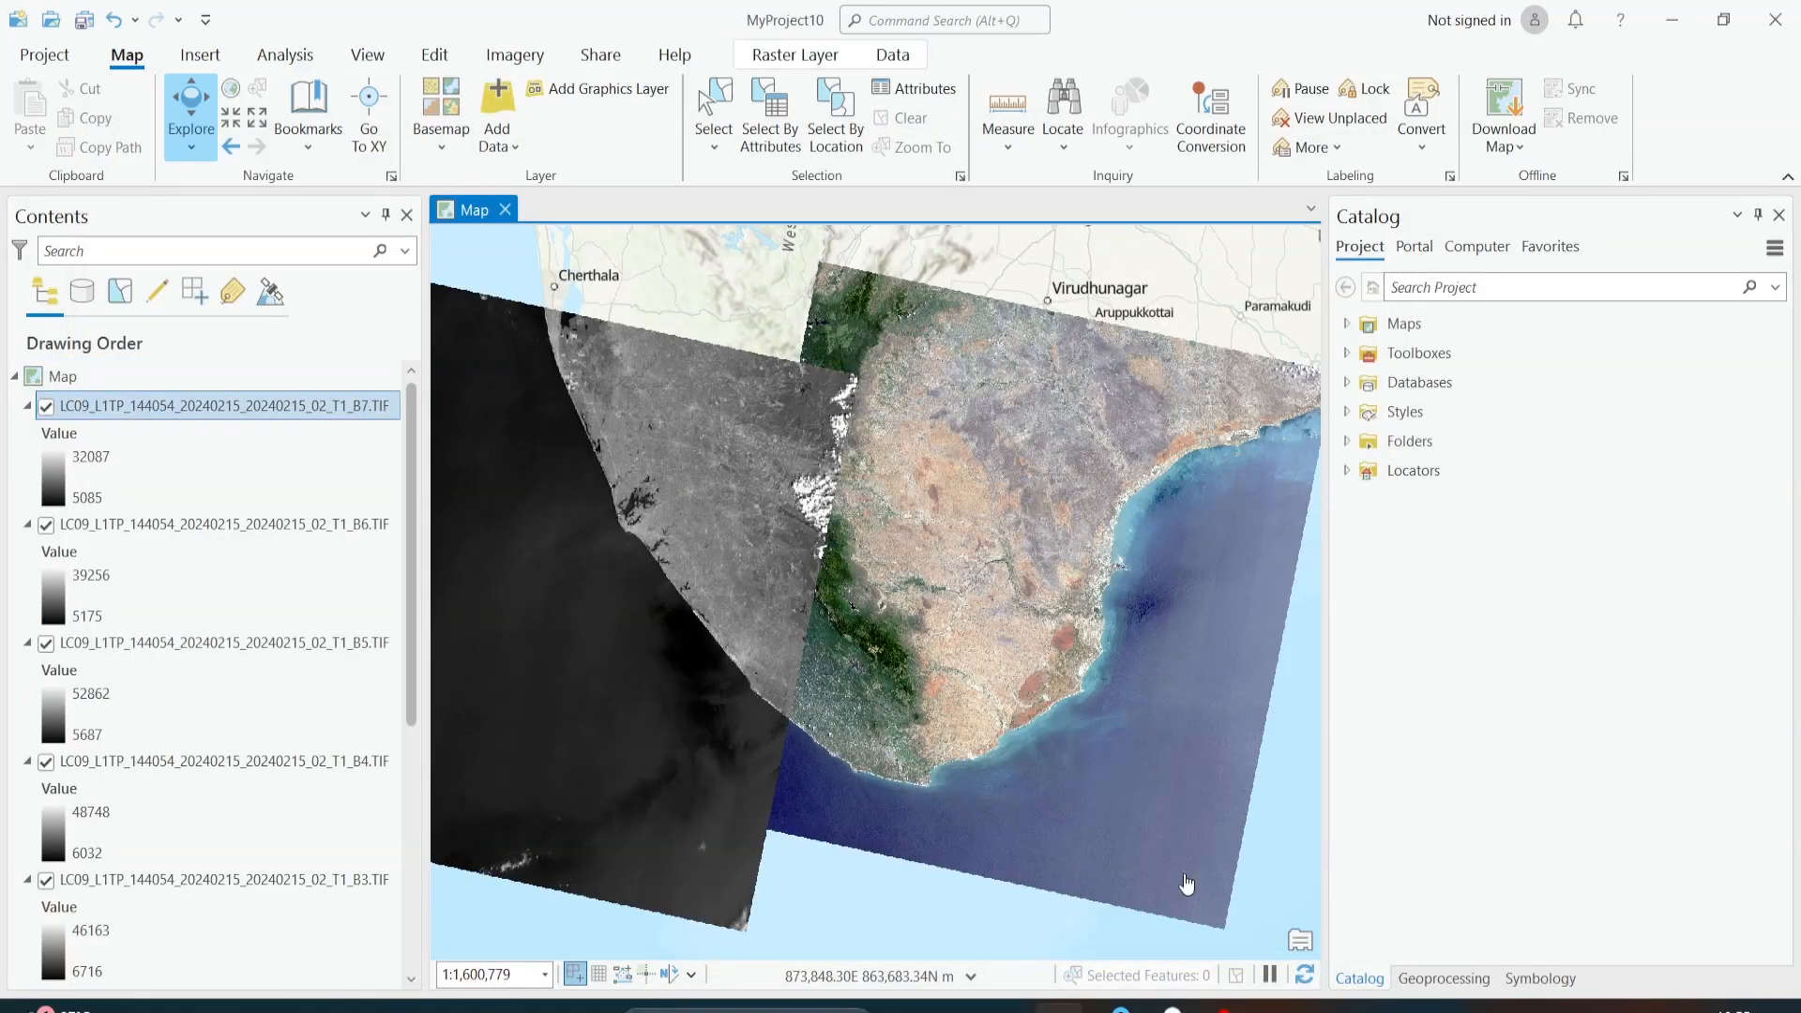
left_click(27, 406, "ctrl")
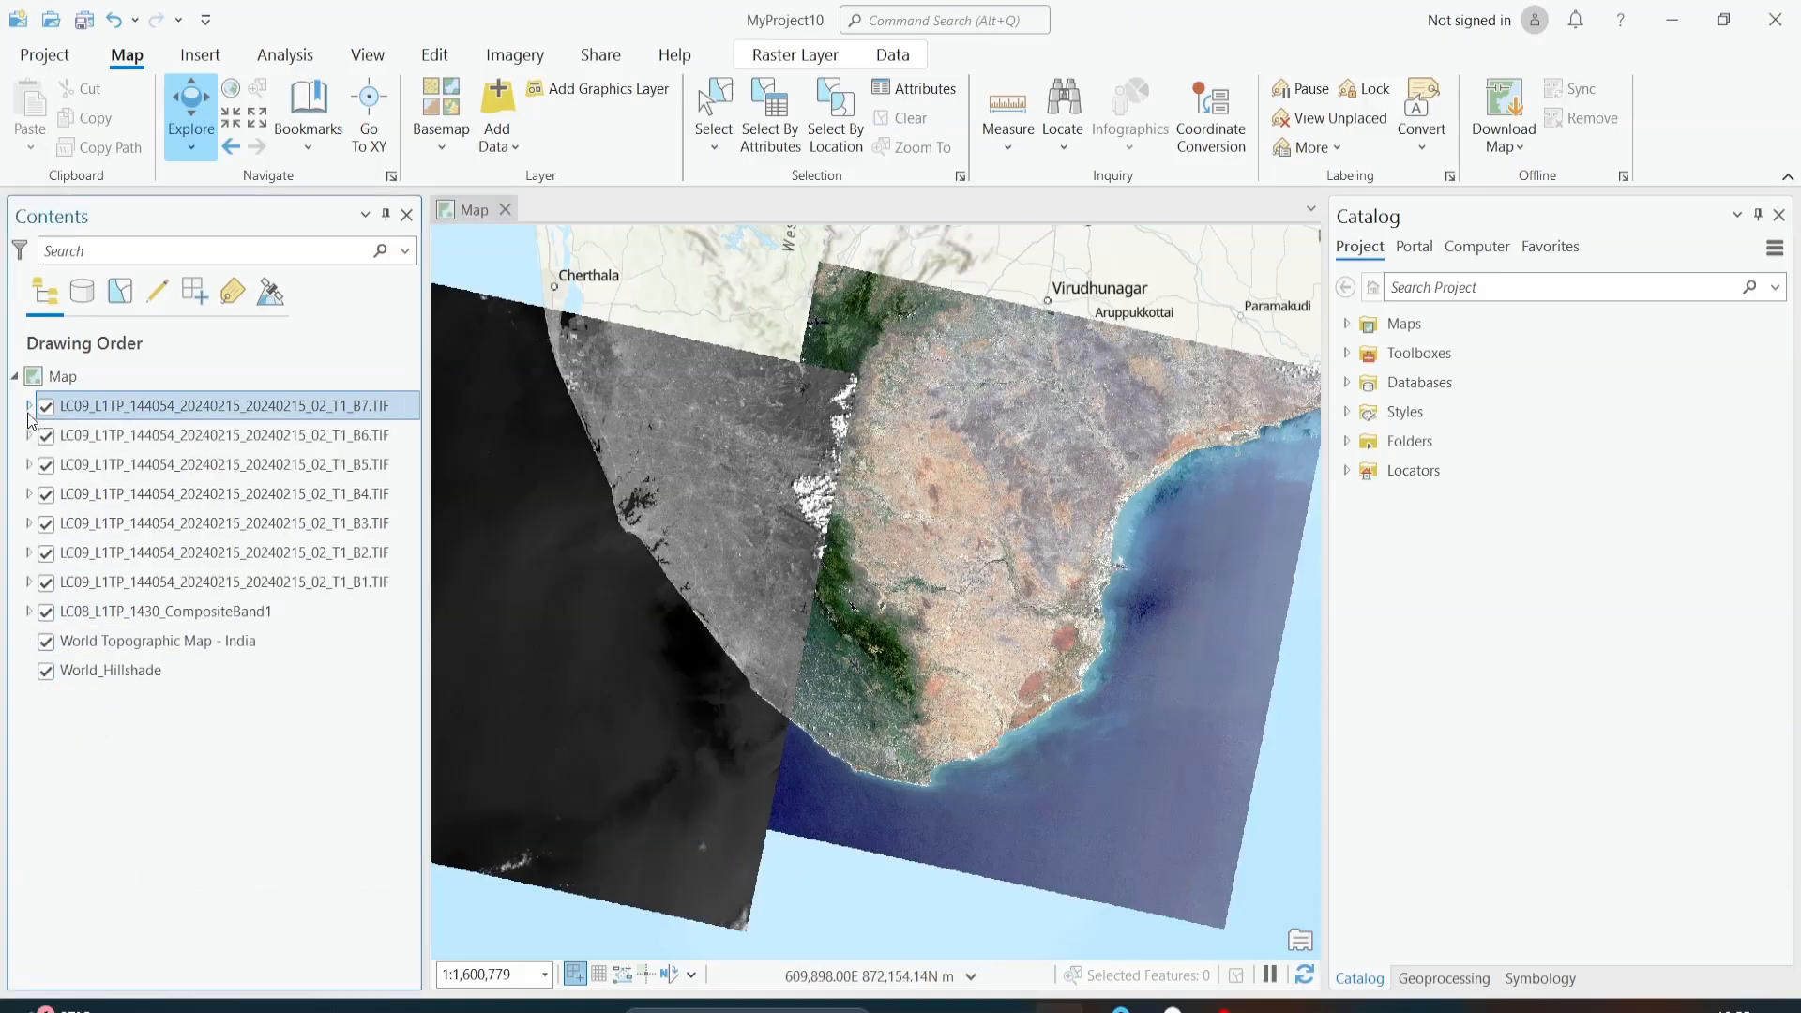
Step: Load the seven LC09 band layers, B1 through B7 in order, as the Composite Bands input rasters and run the tool
left_click(263, 582)
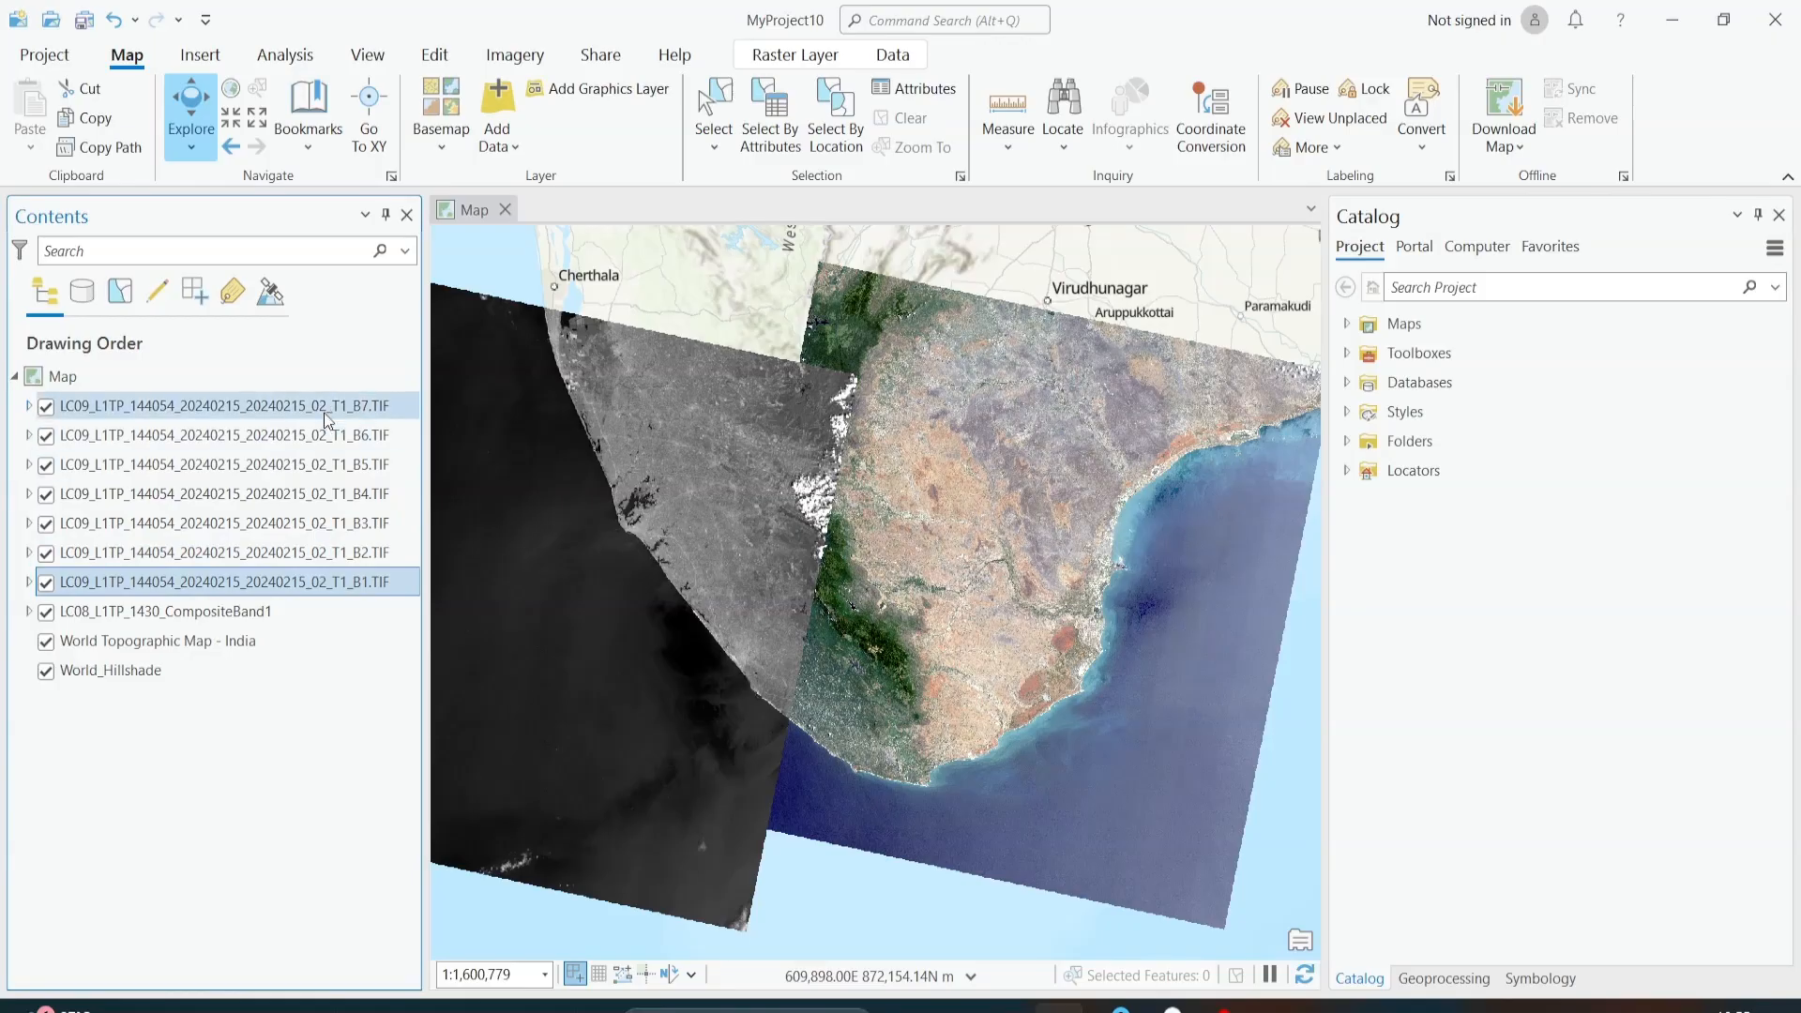
left_click(281, 406)
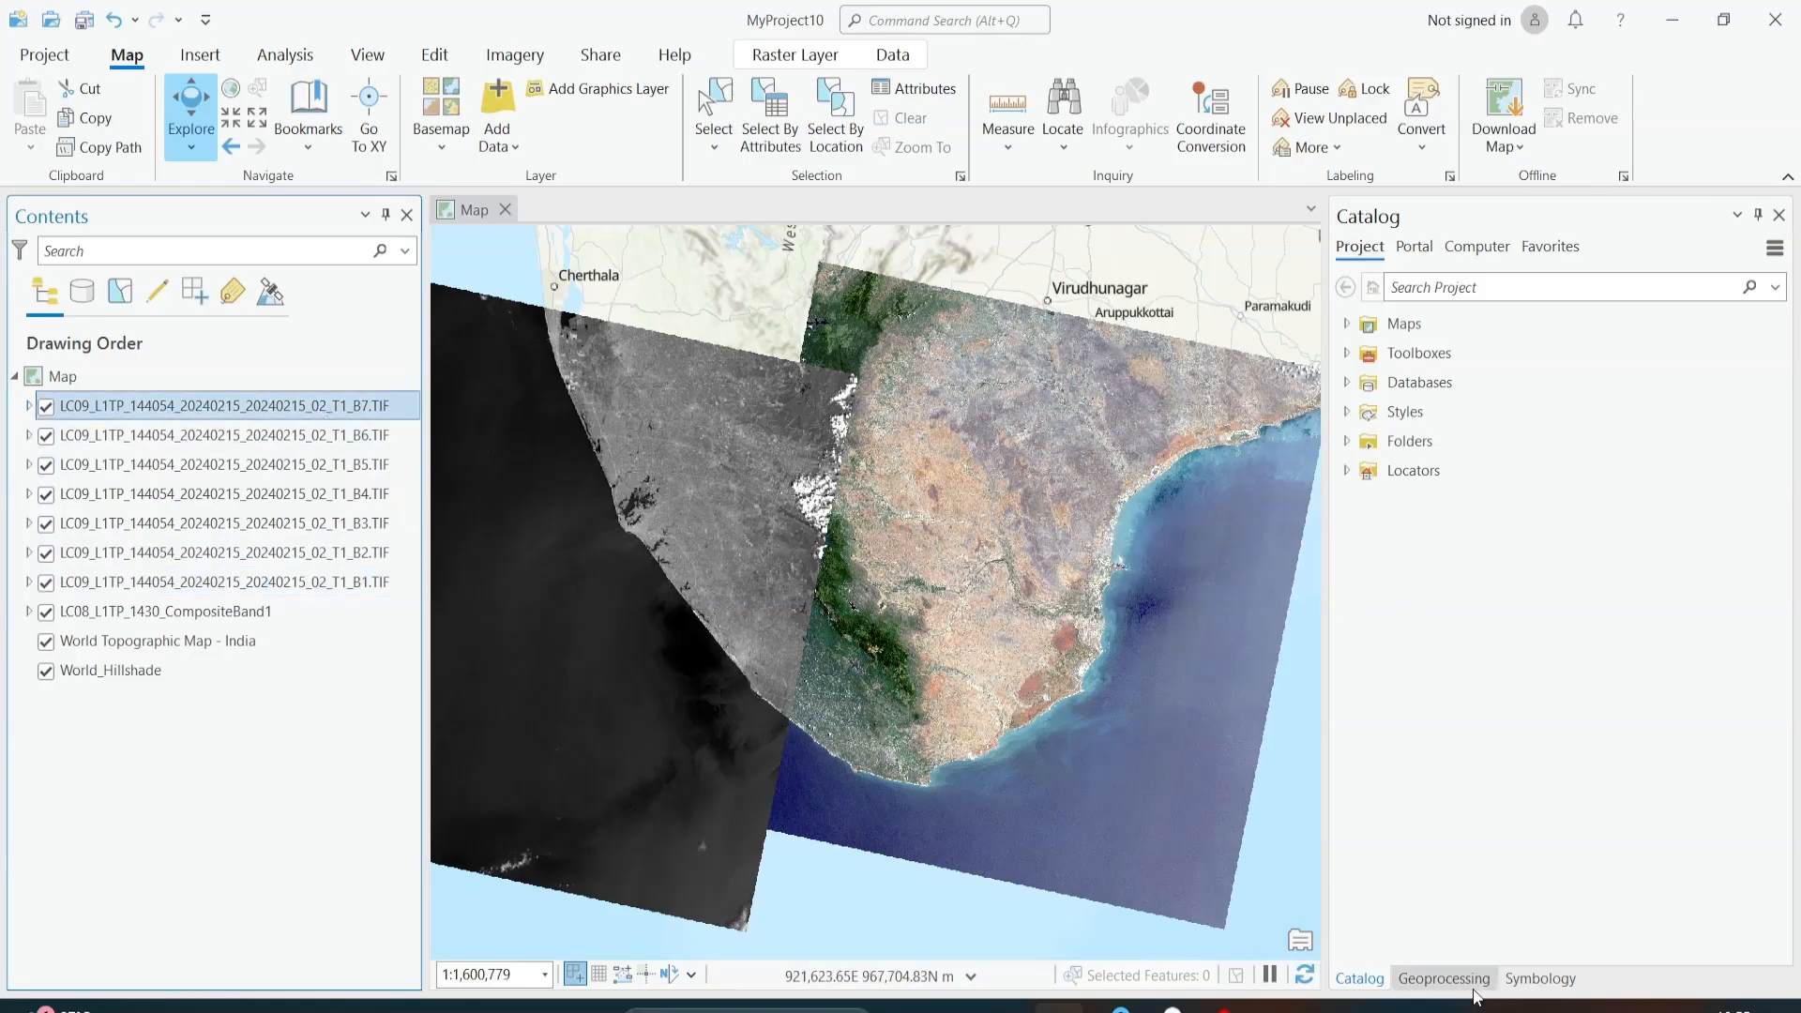
left_click(1449, 978)
left_click(1348, 247)
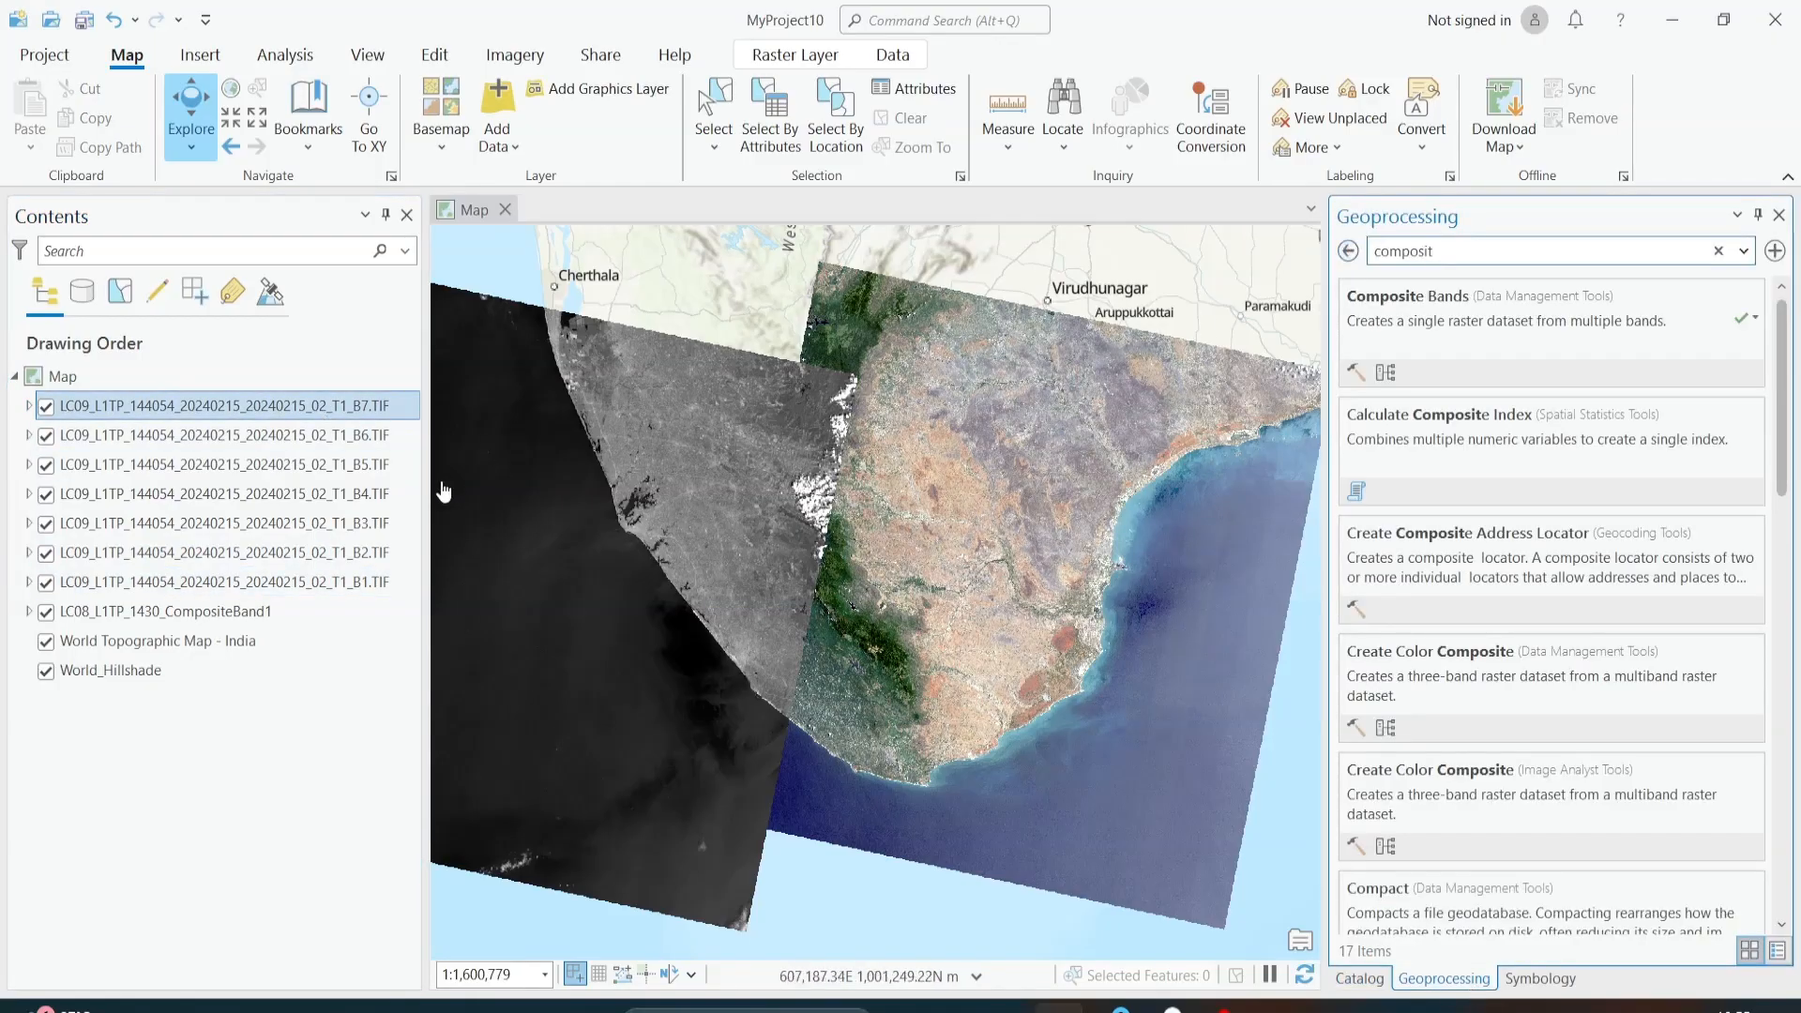
left_click(402, 574)
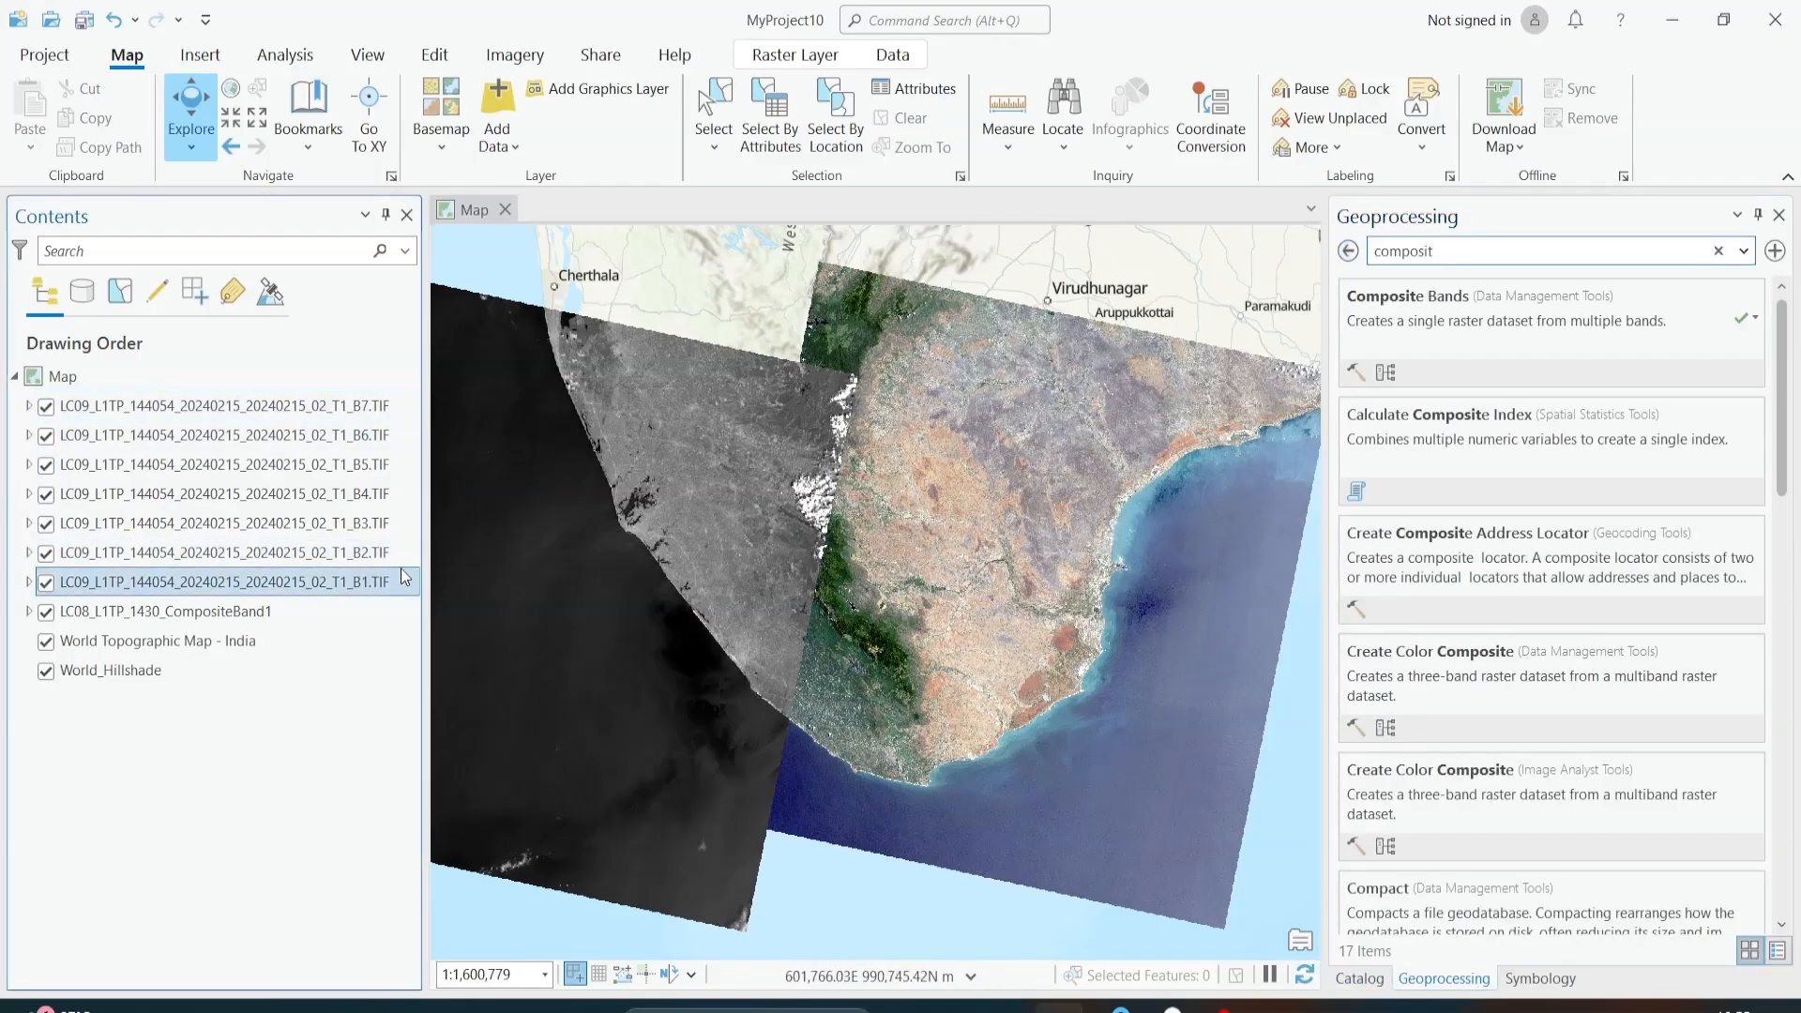
left_click(361, 413, "shift")
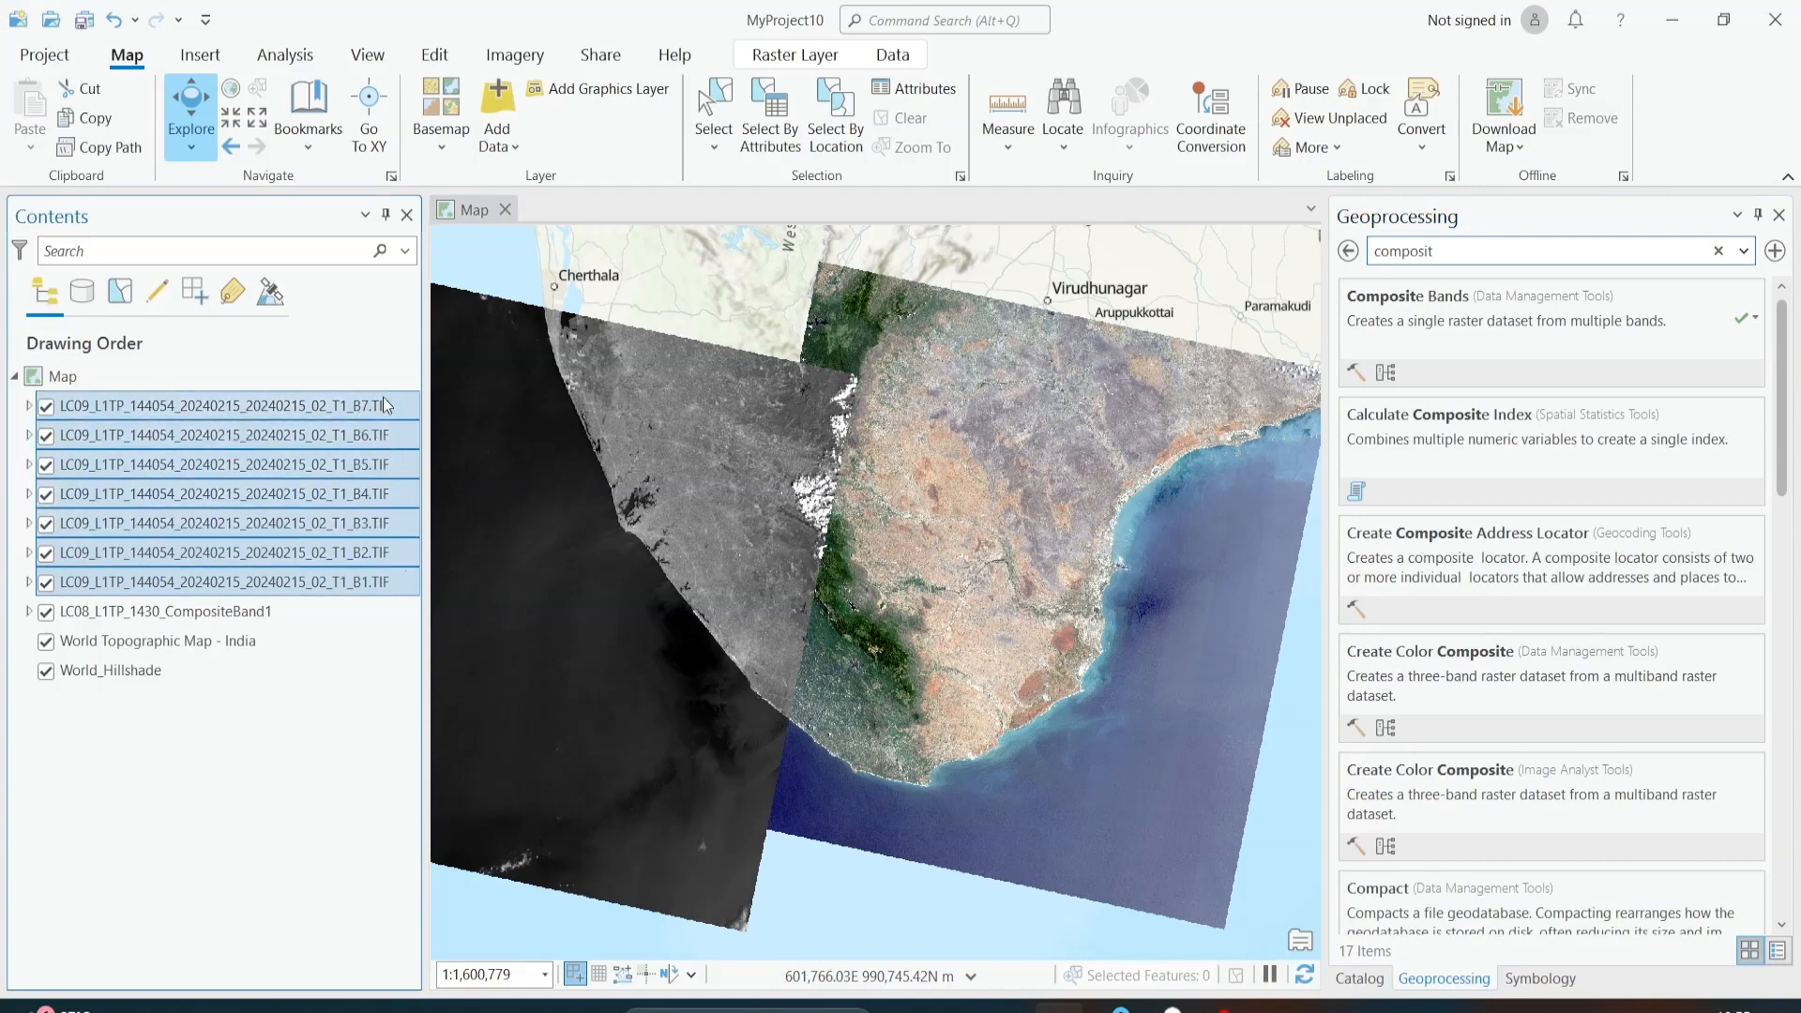
left_click(1510, 324)
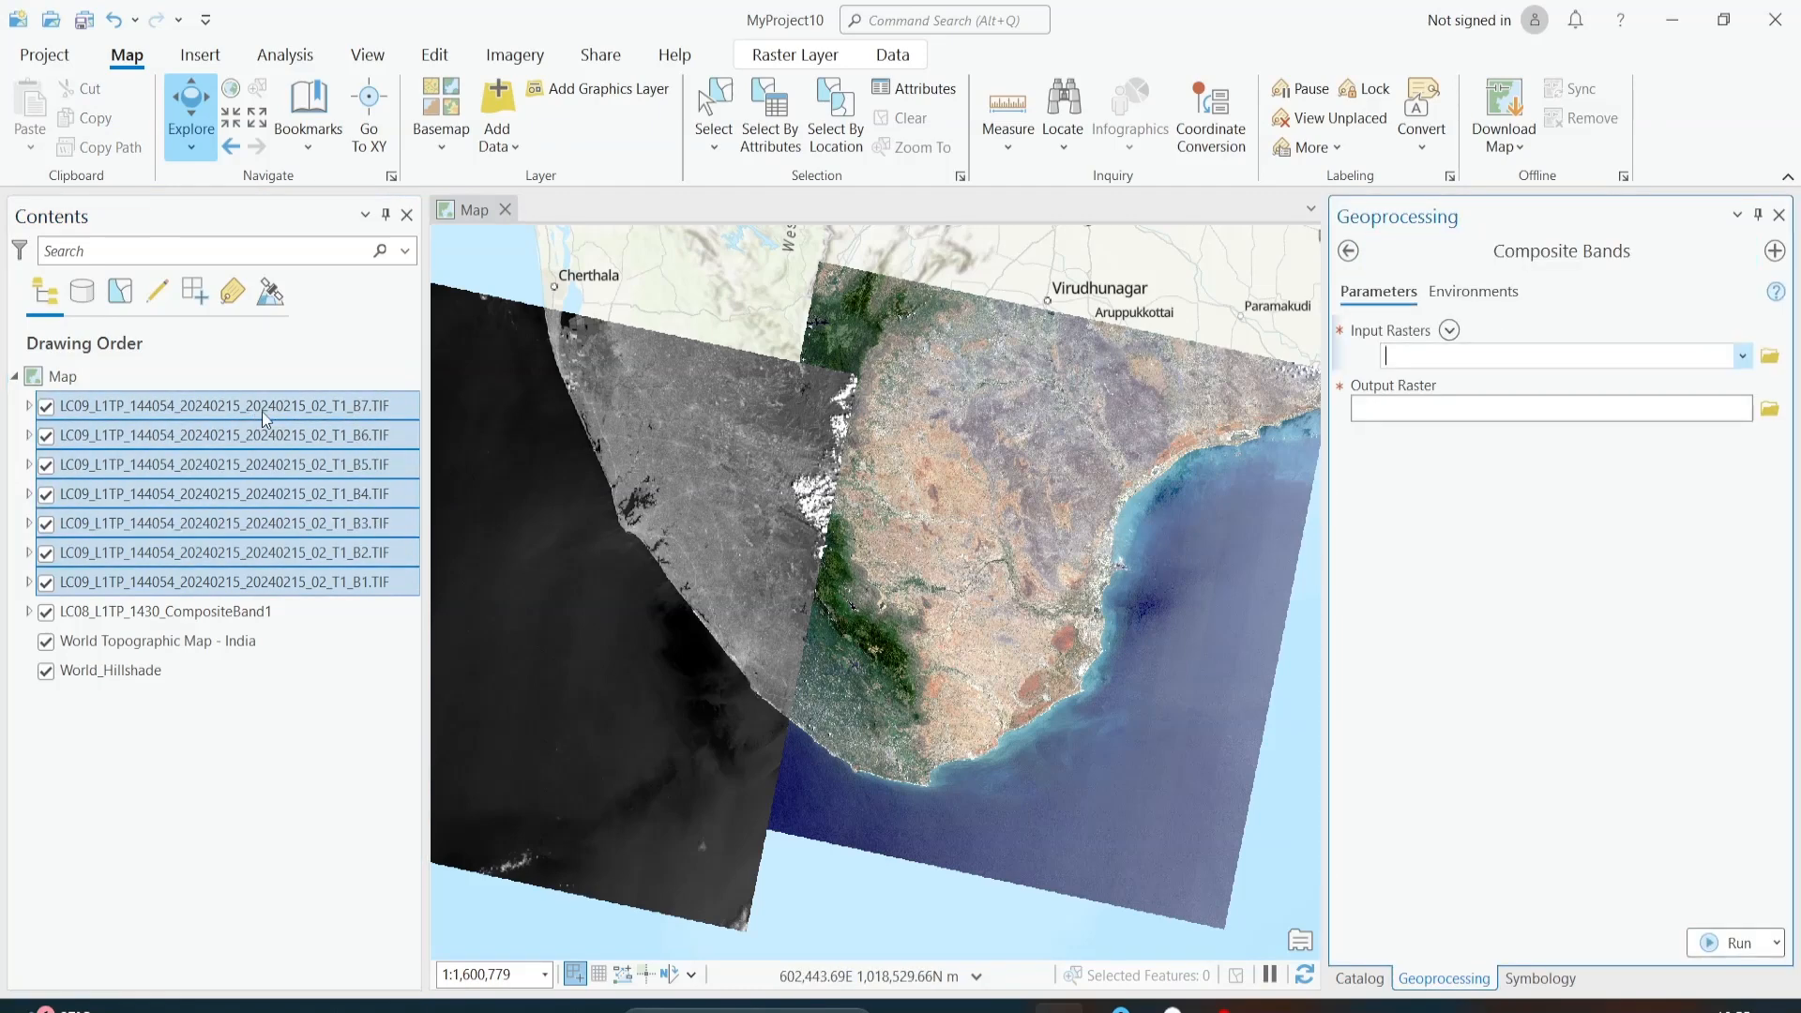
left_click_drag(265, 419, 1508, 363)
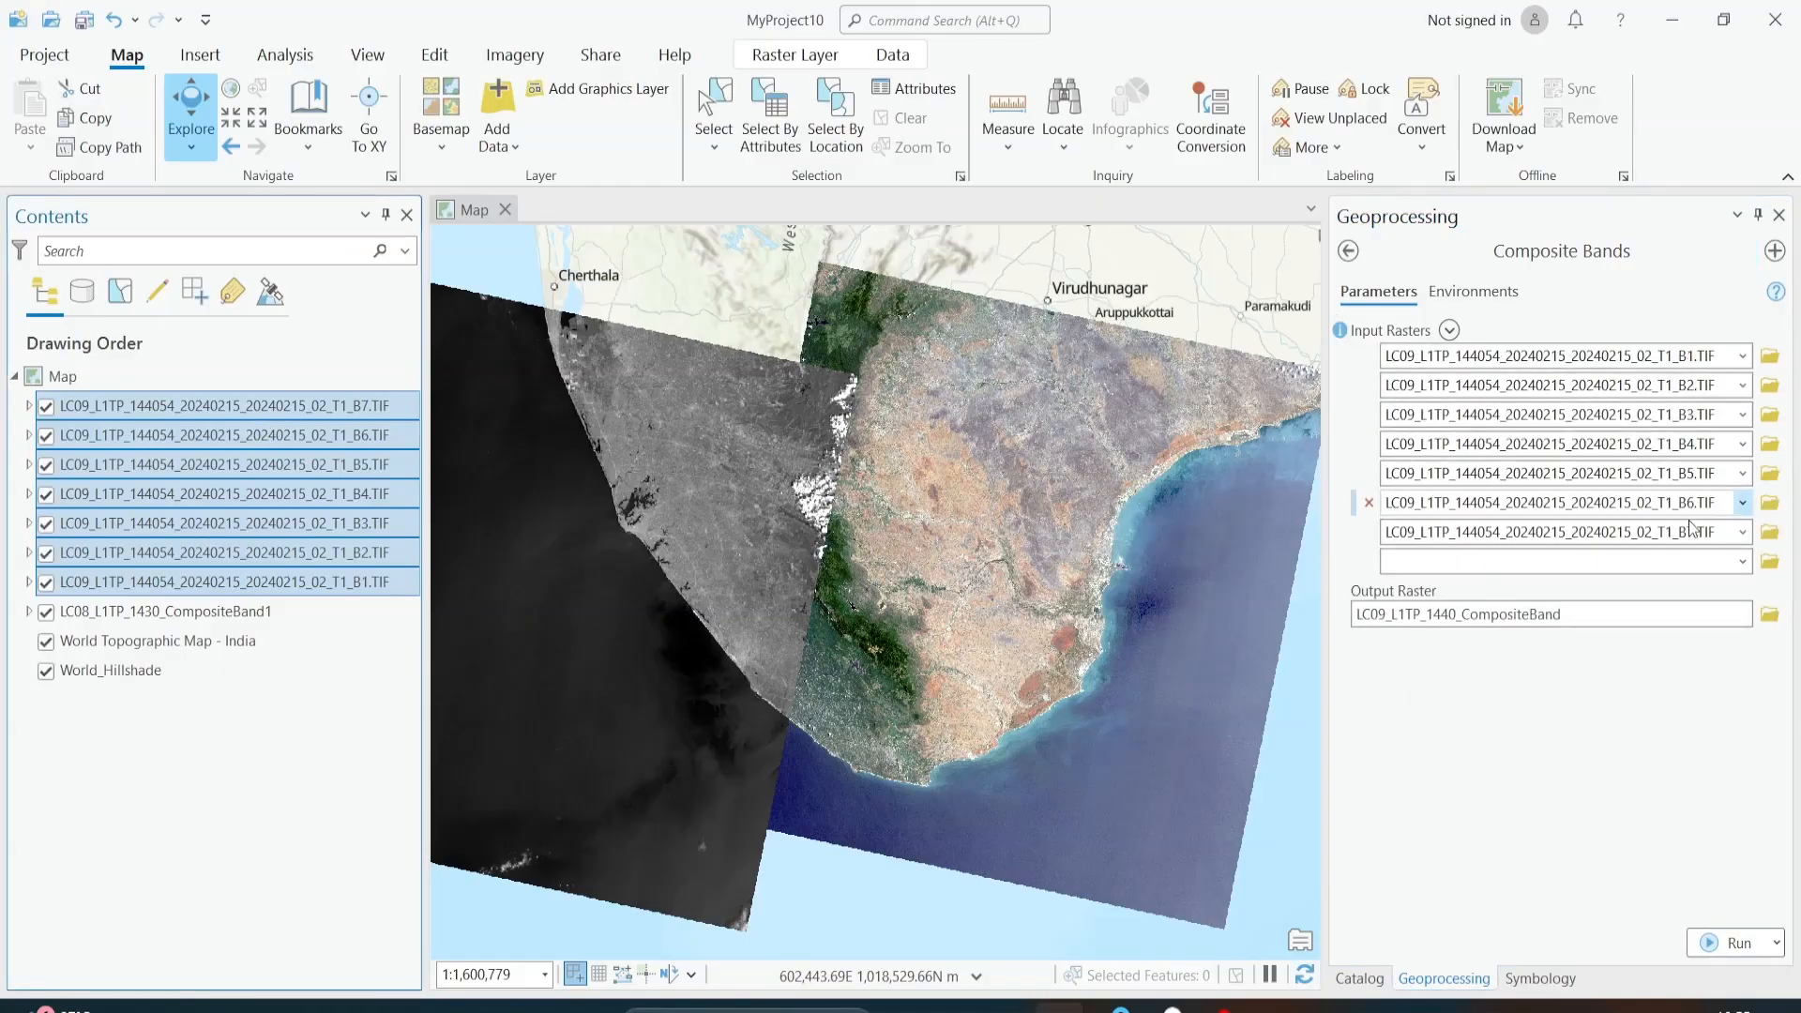
left_click(1718, 943)
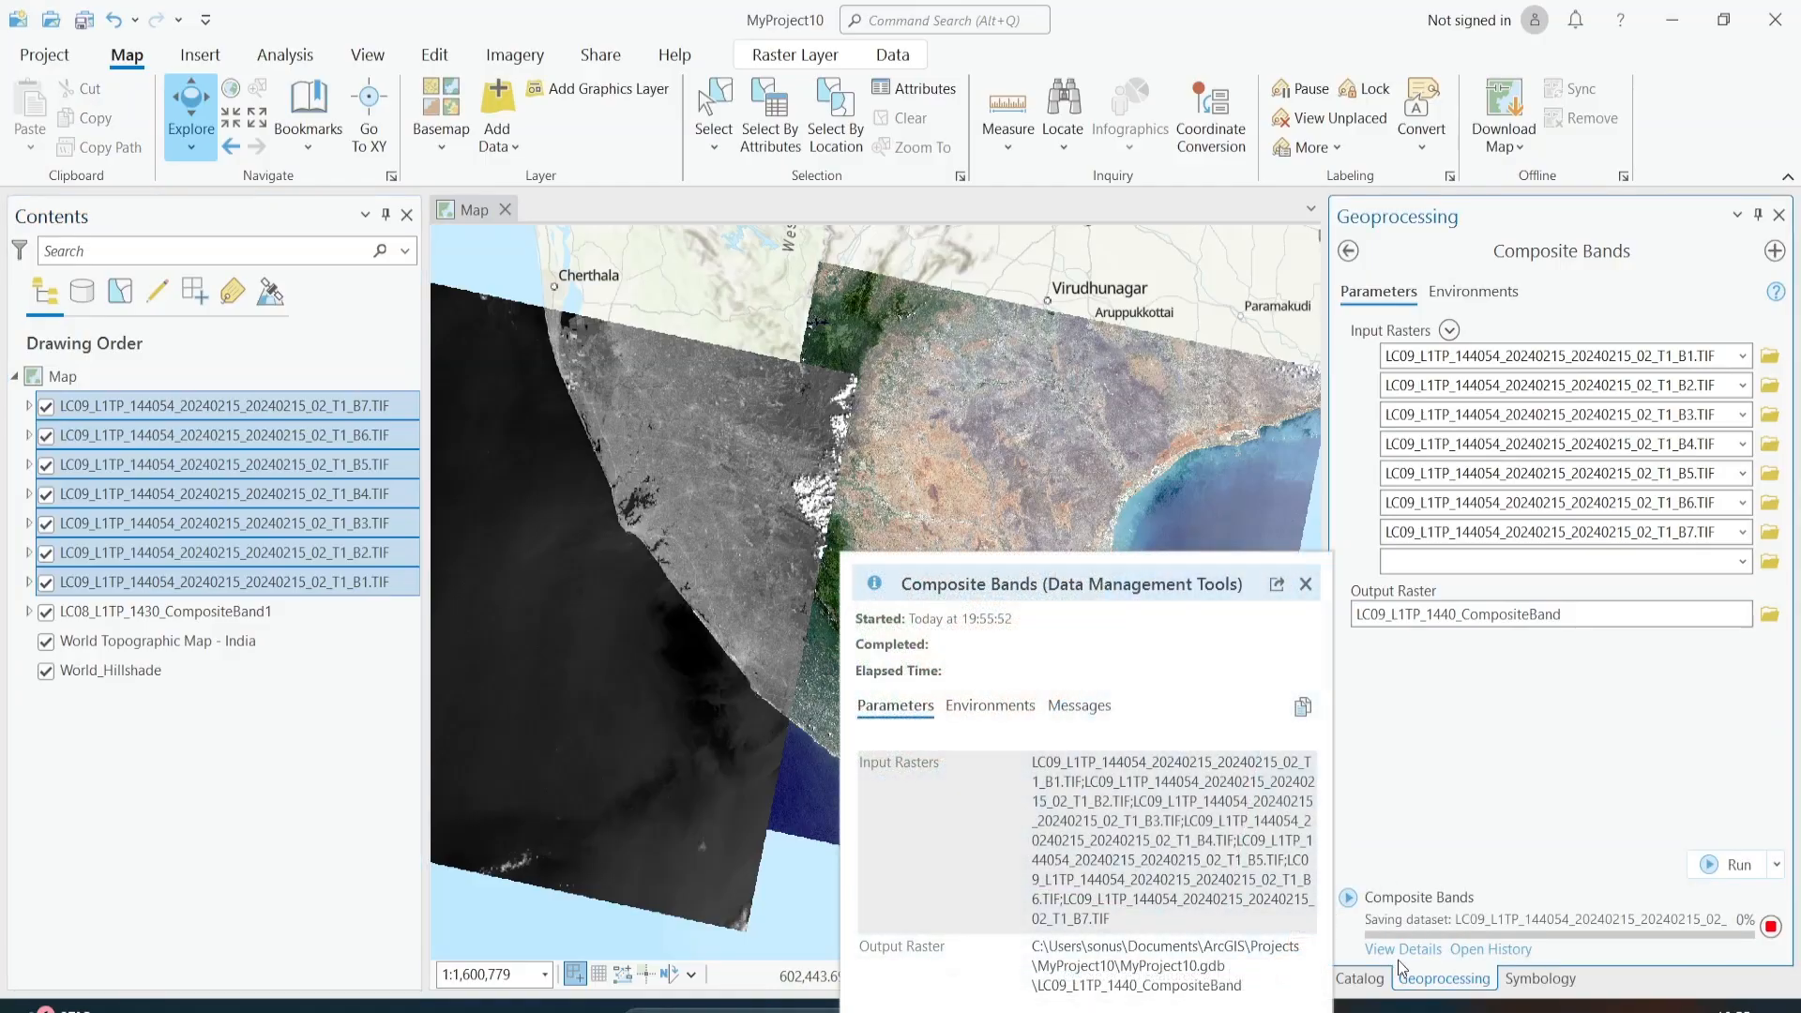
Step: Follow the LC09 Composite Bands run in its details window until it completes, then close the window
left_click(1401, 950)
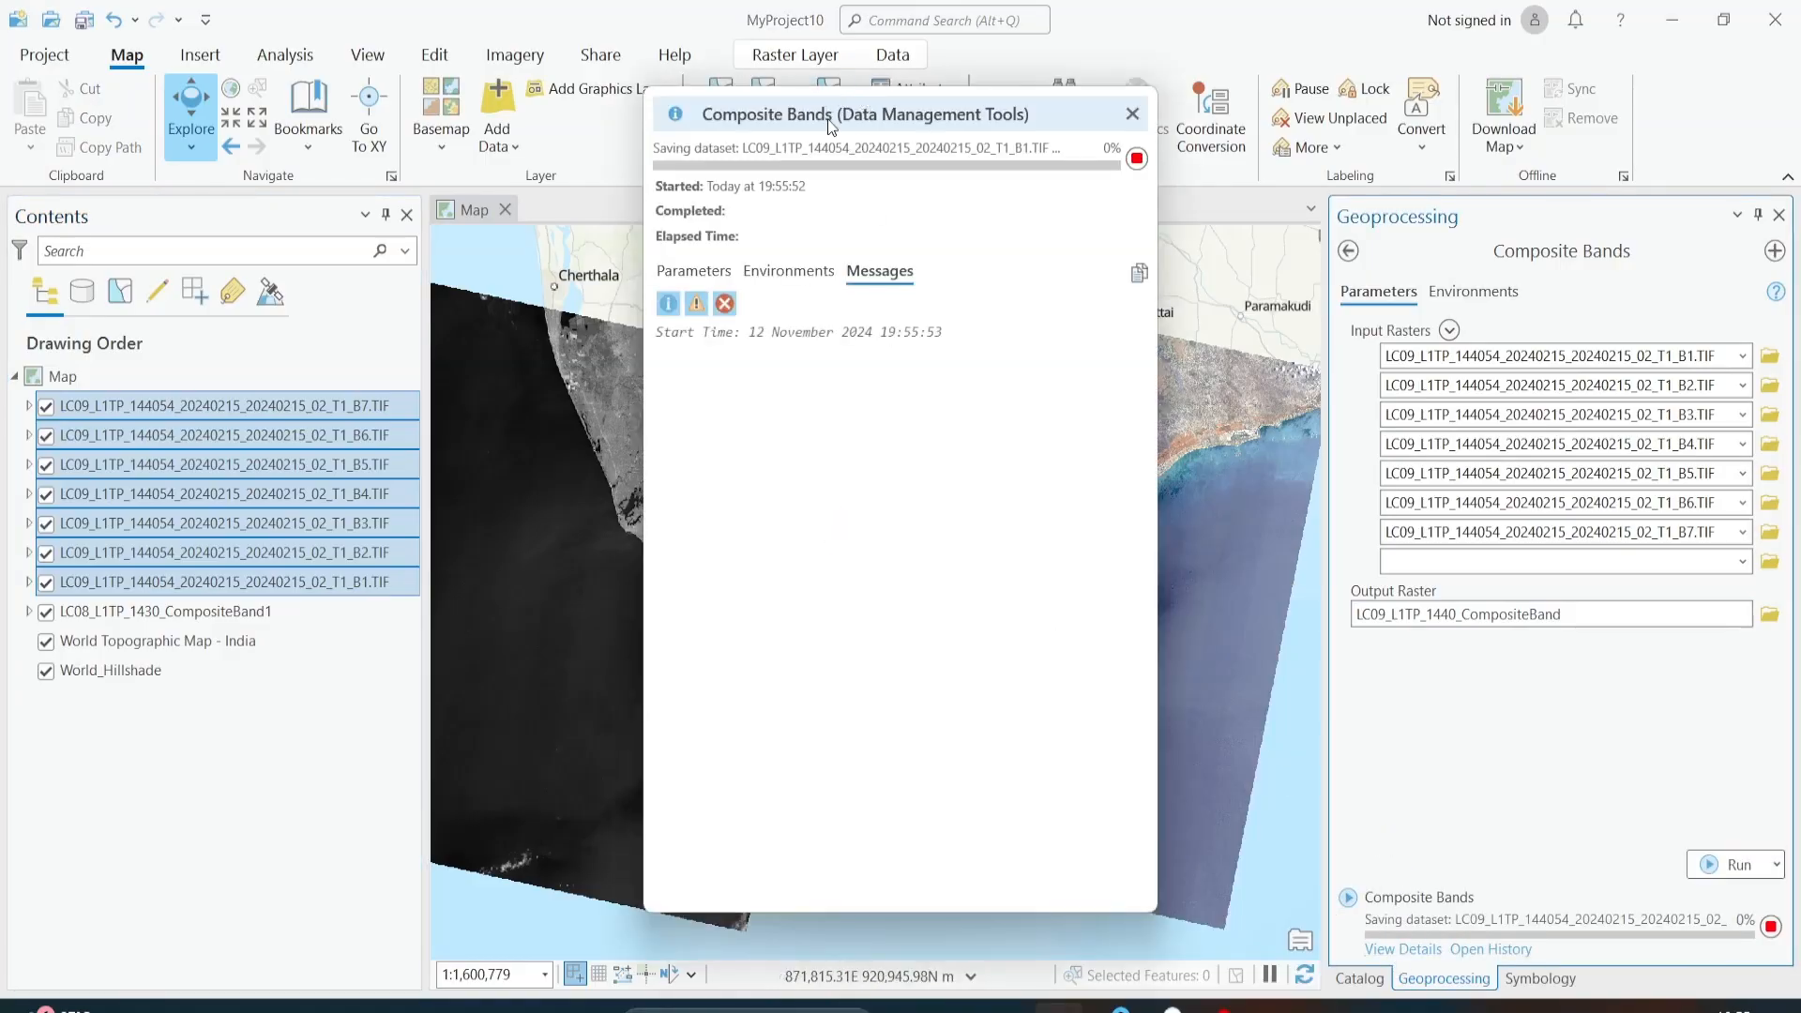
left_click_drag(824, 121, 1173, 148)
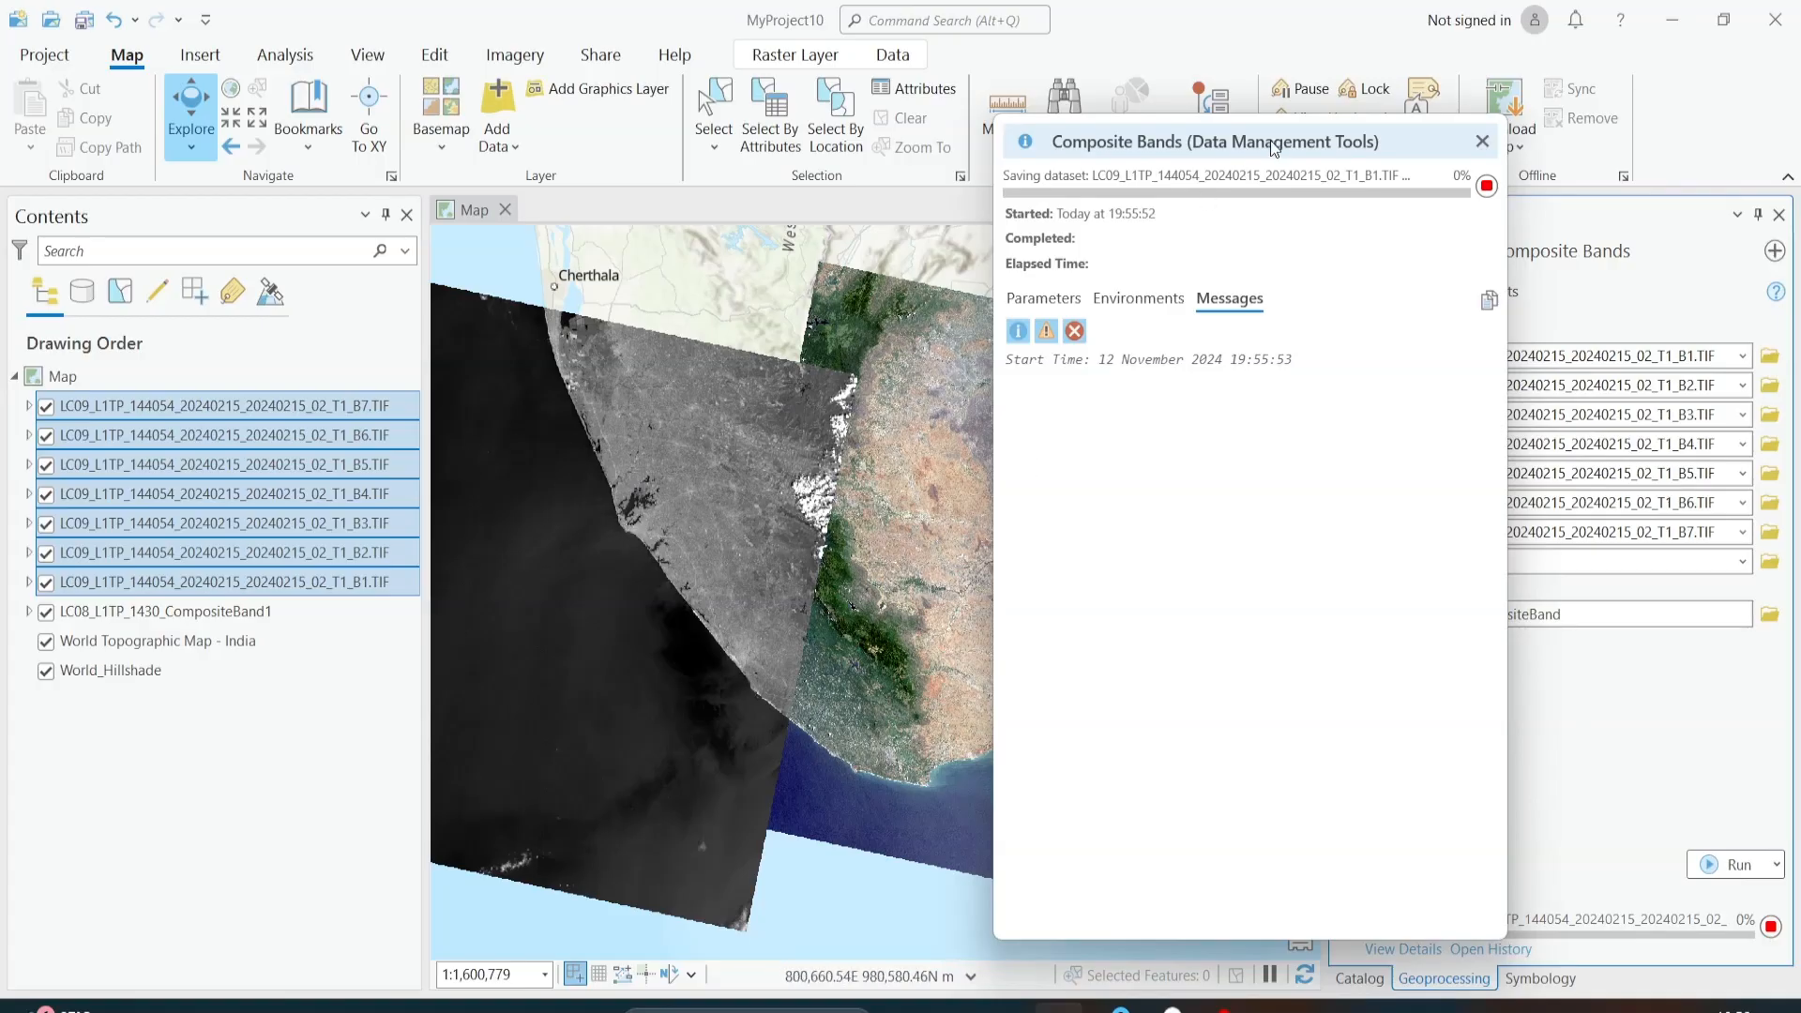
left_click_drag(1270, 139, 1574, 140)
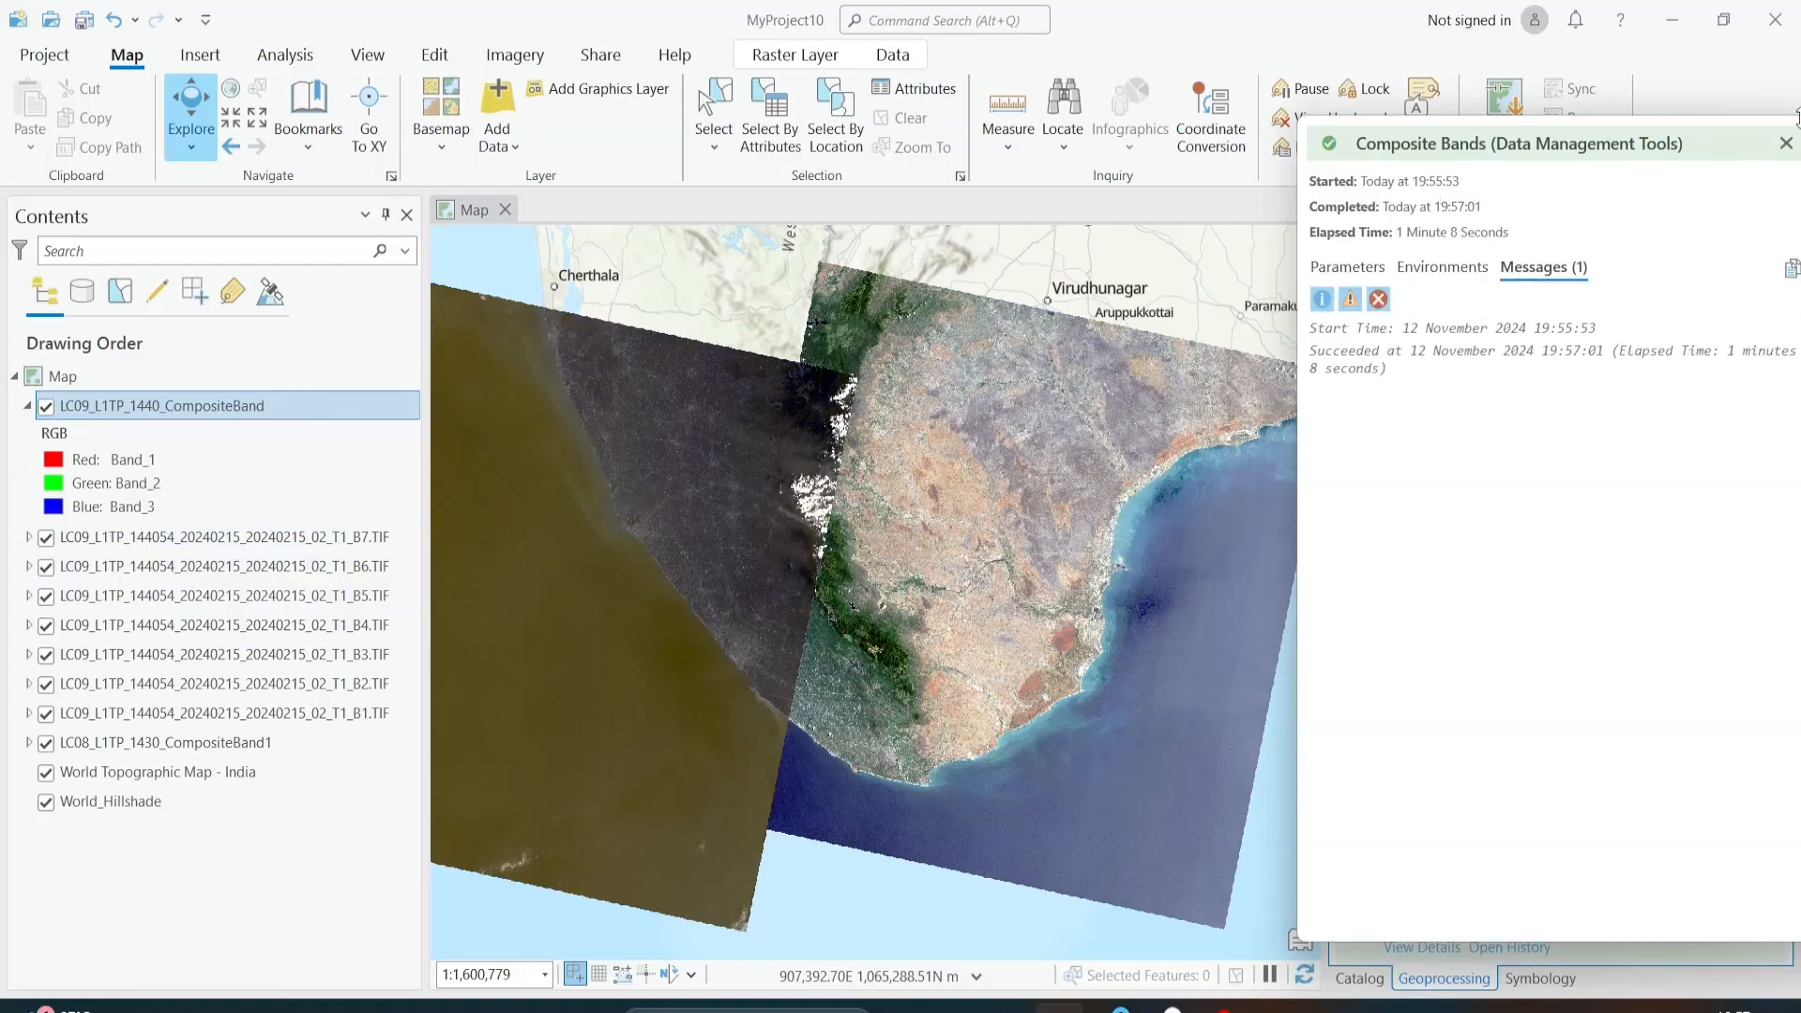
left_click(1786, 144)
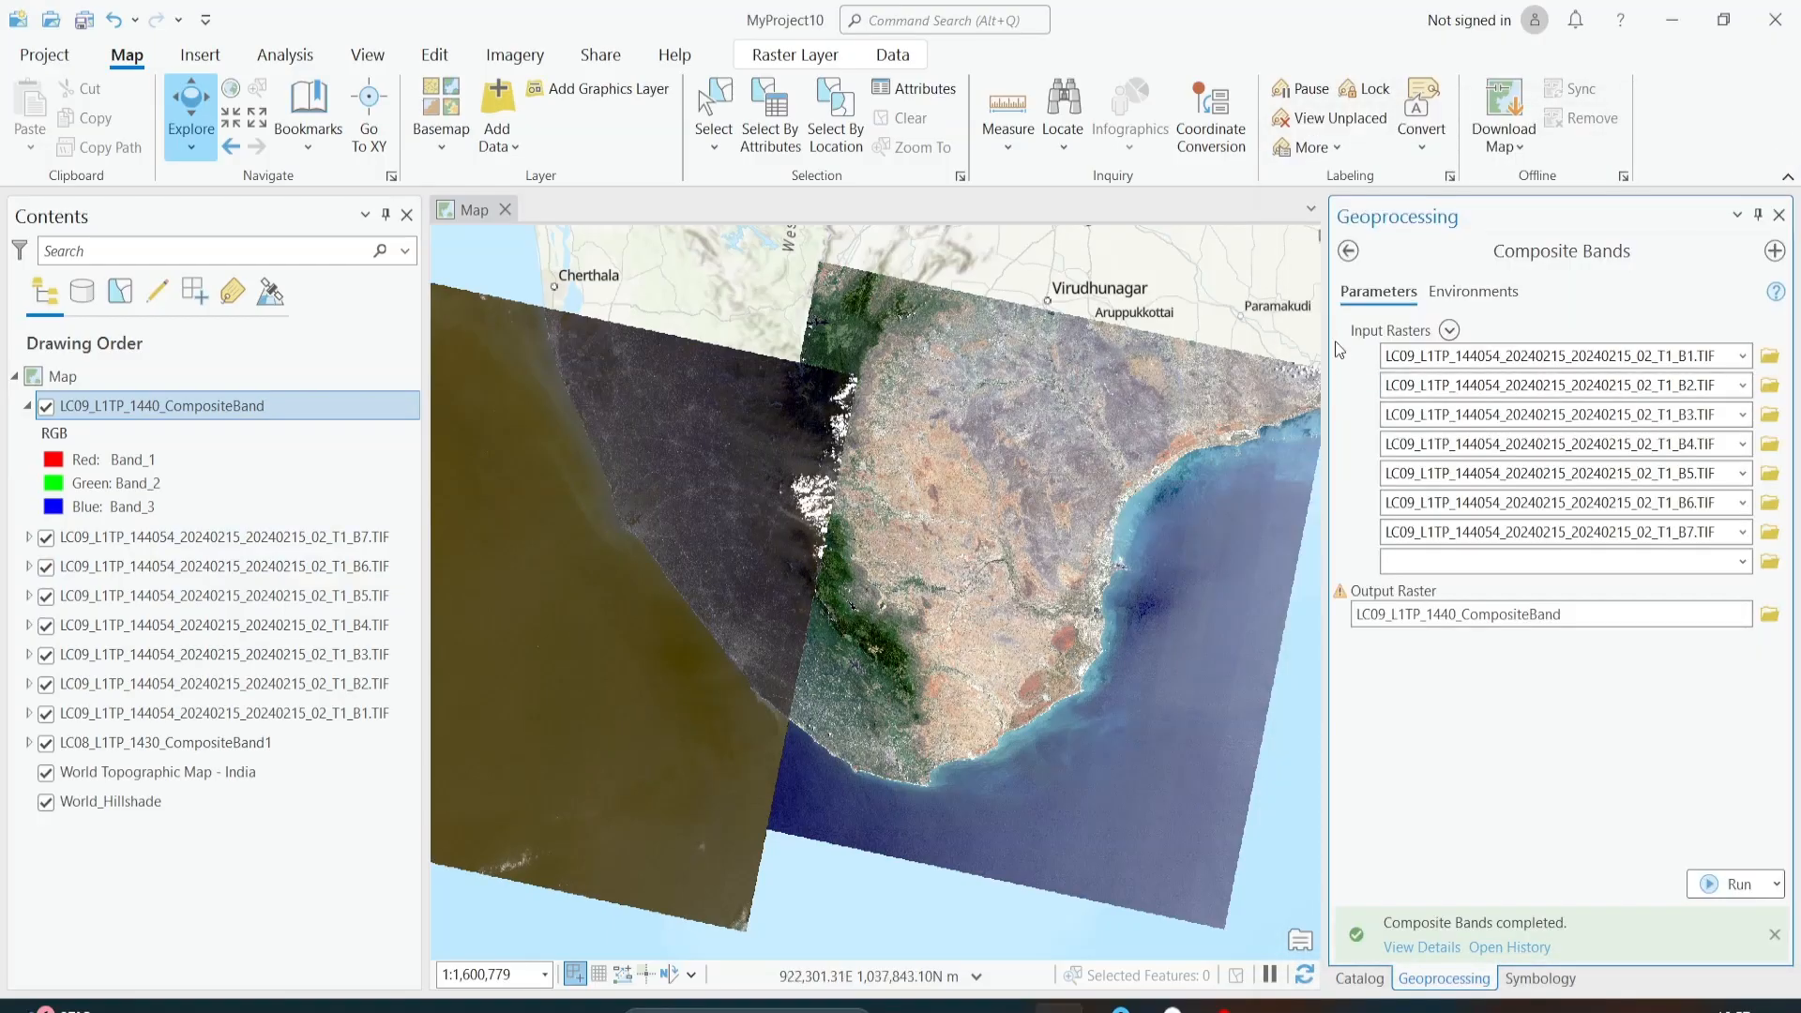
Step: Set the LC09 composite layer's RGB symbology to Band_4 for red, Band_3 for green and Band_2 for blue
left_click(64, 457)
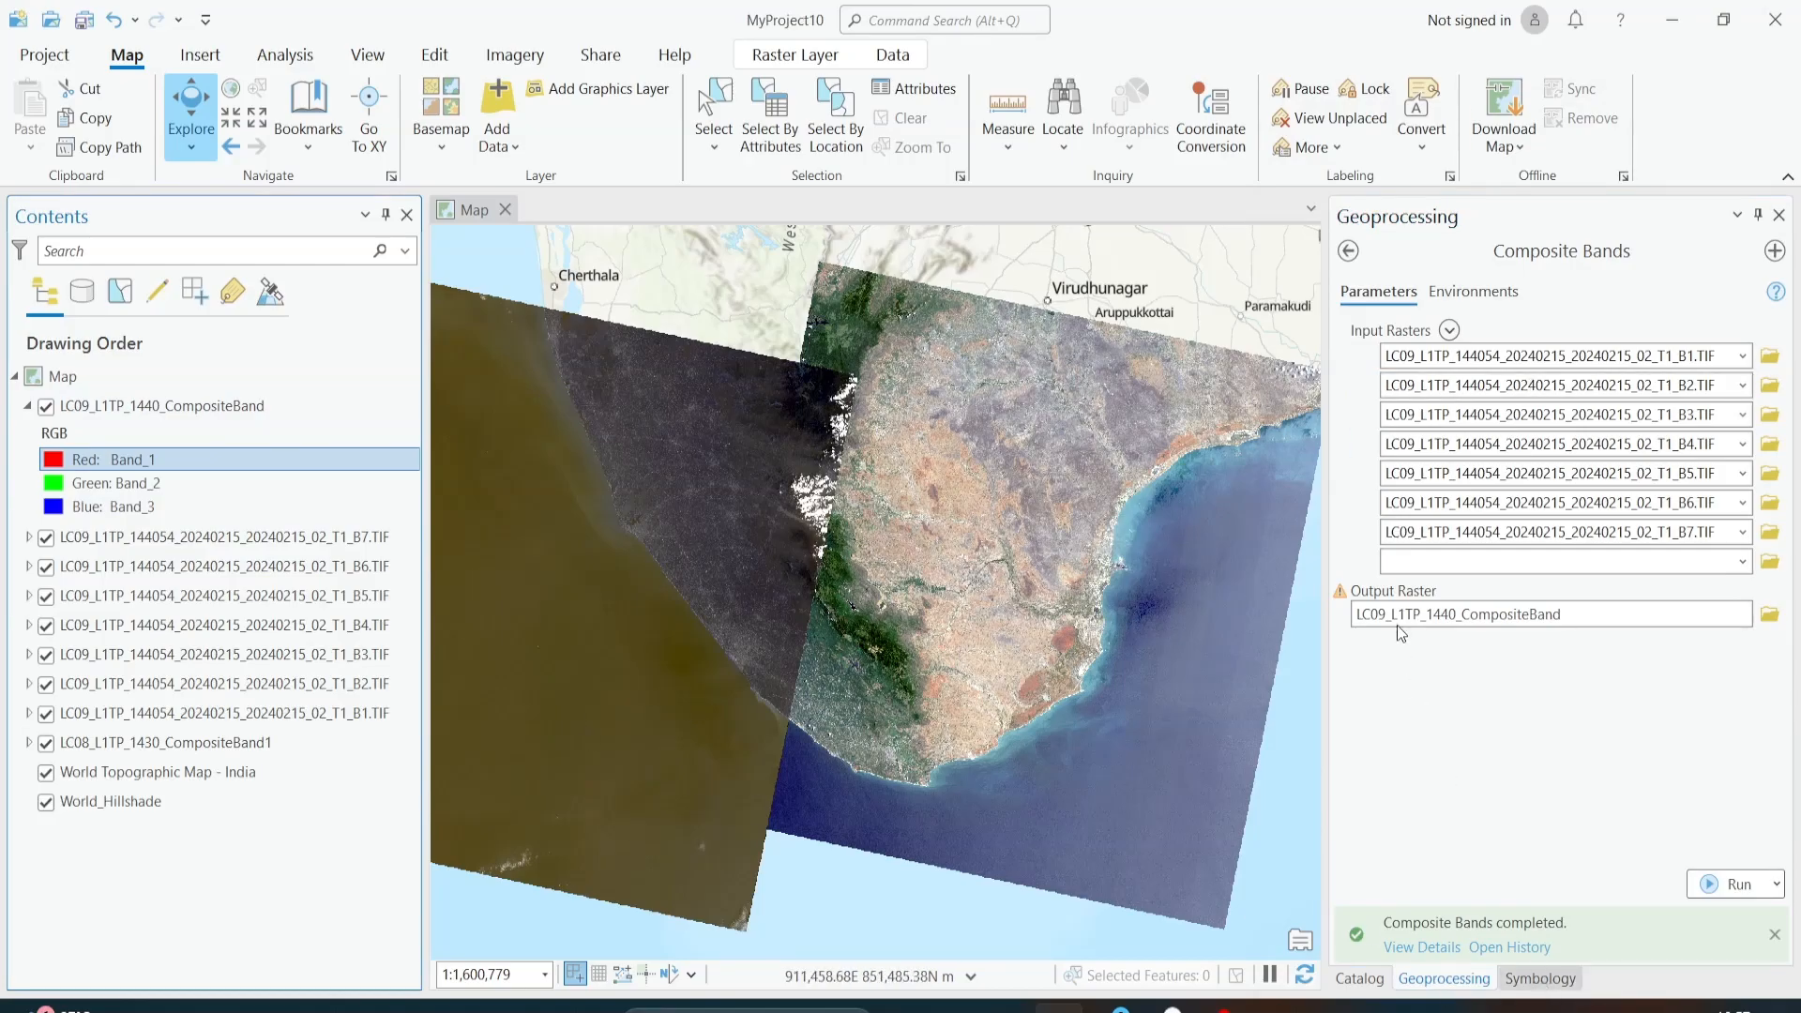
left_click(1515, 369)
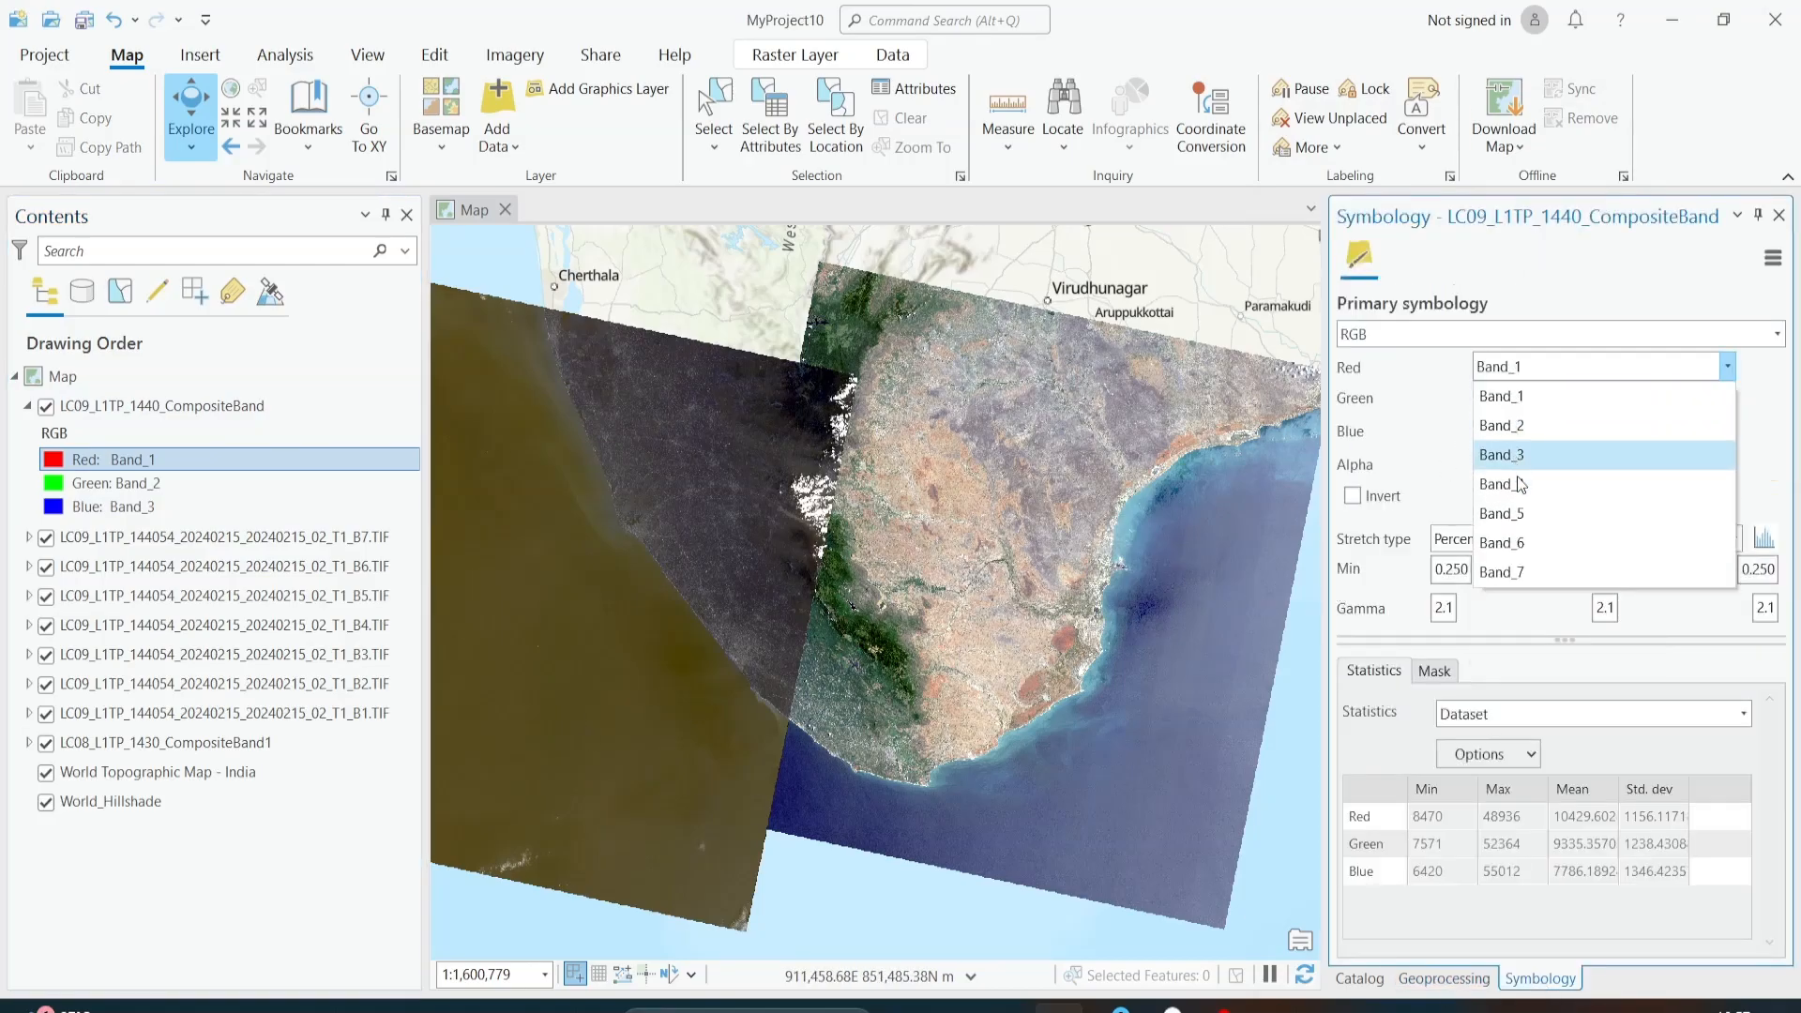
left_click(1512, 485)
left_click(1512, 401)
left_click(1517, 491)
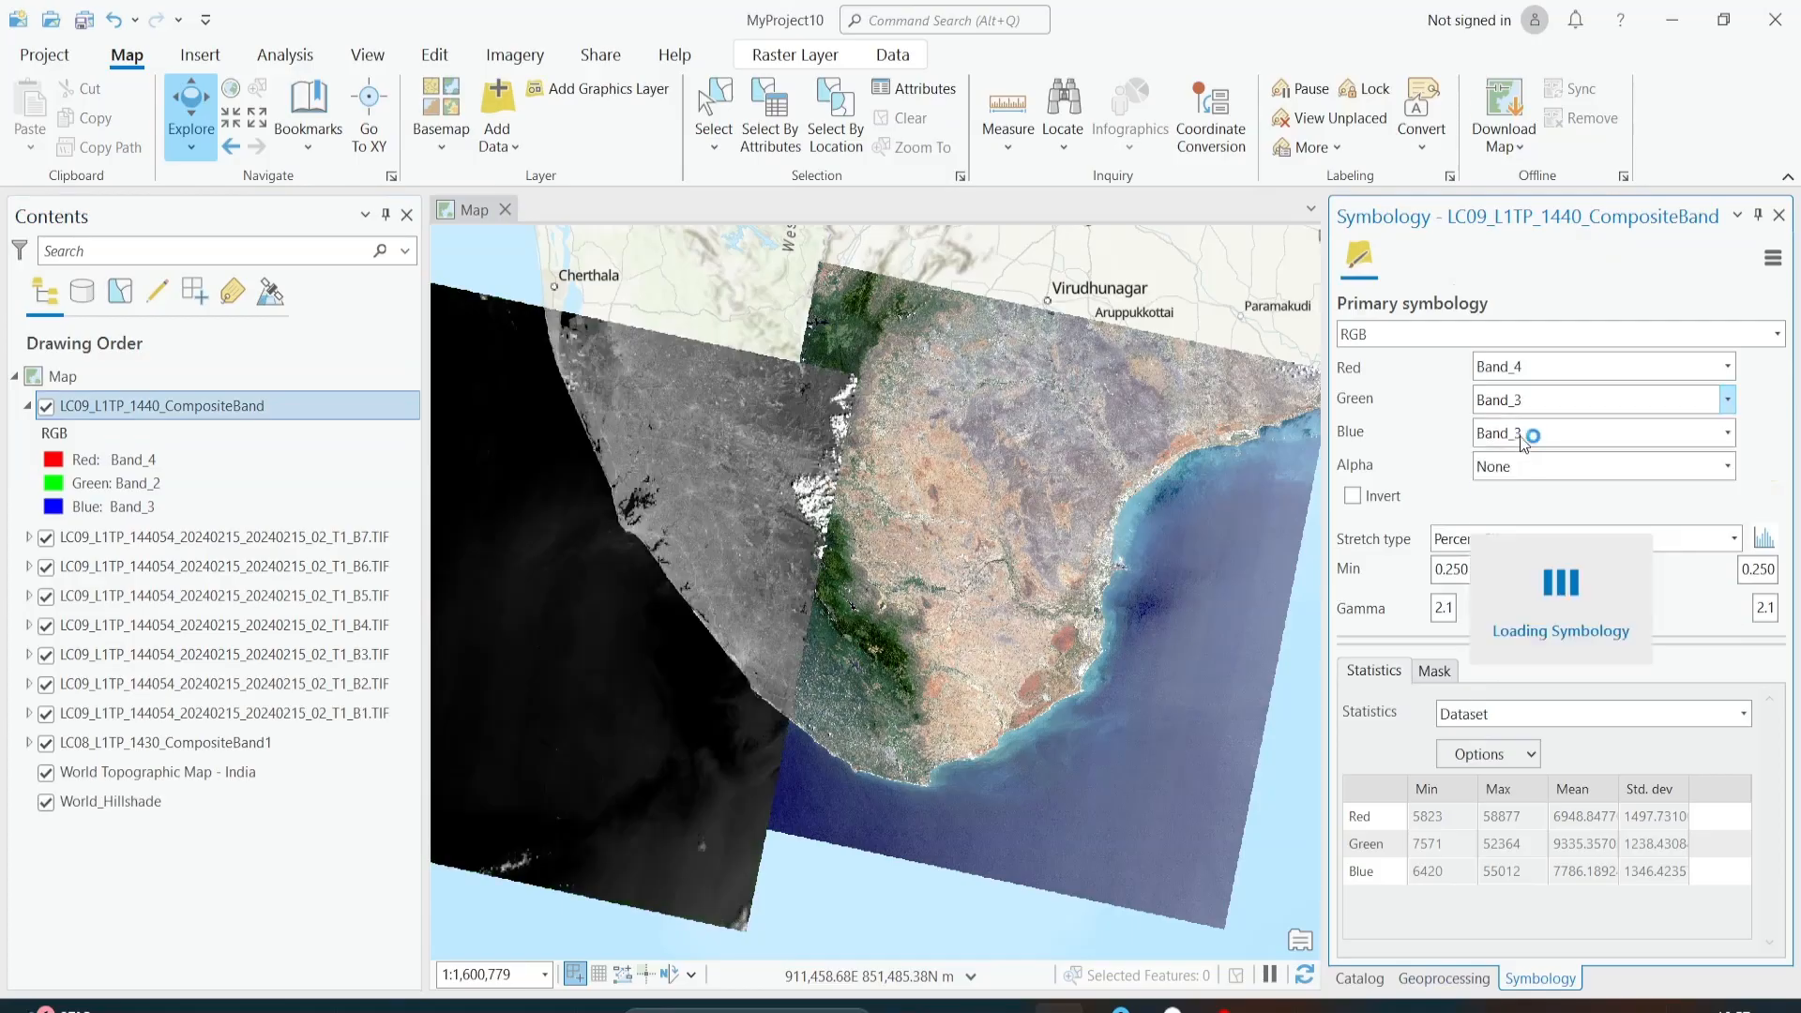
left_click(1523, 429)
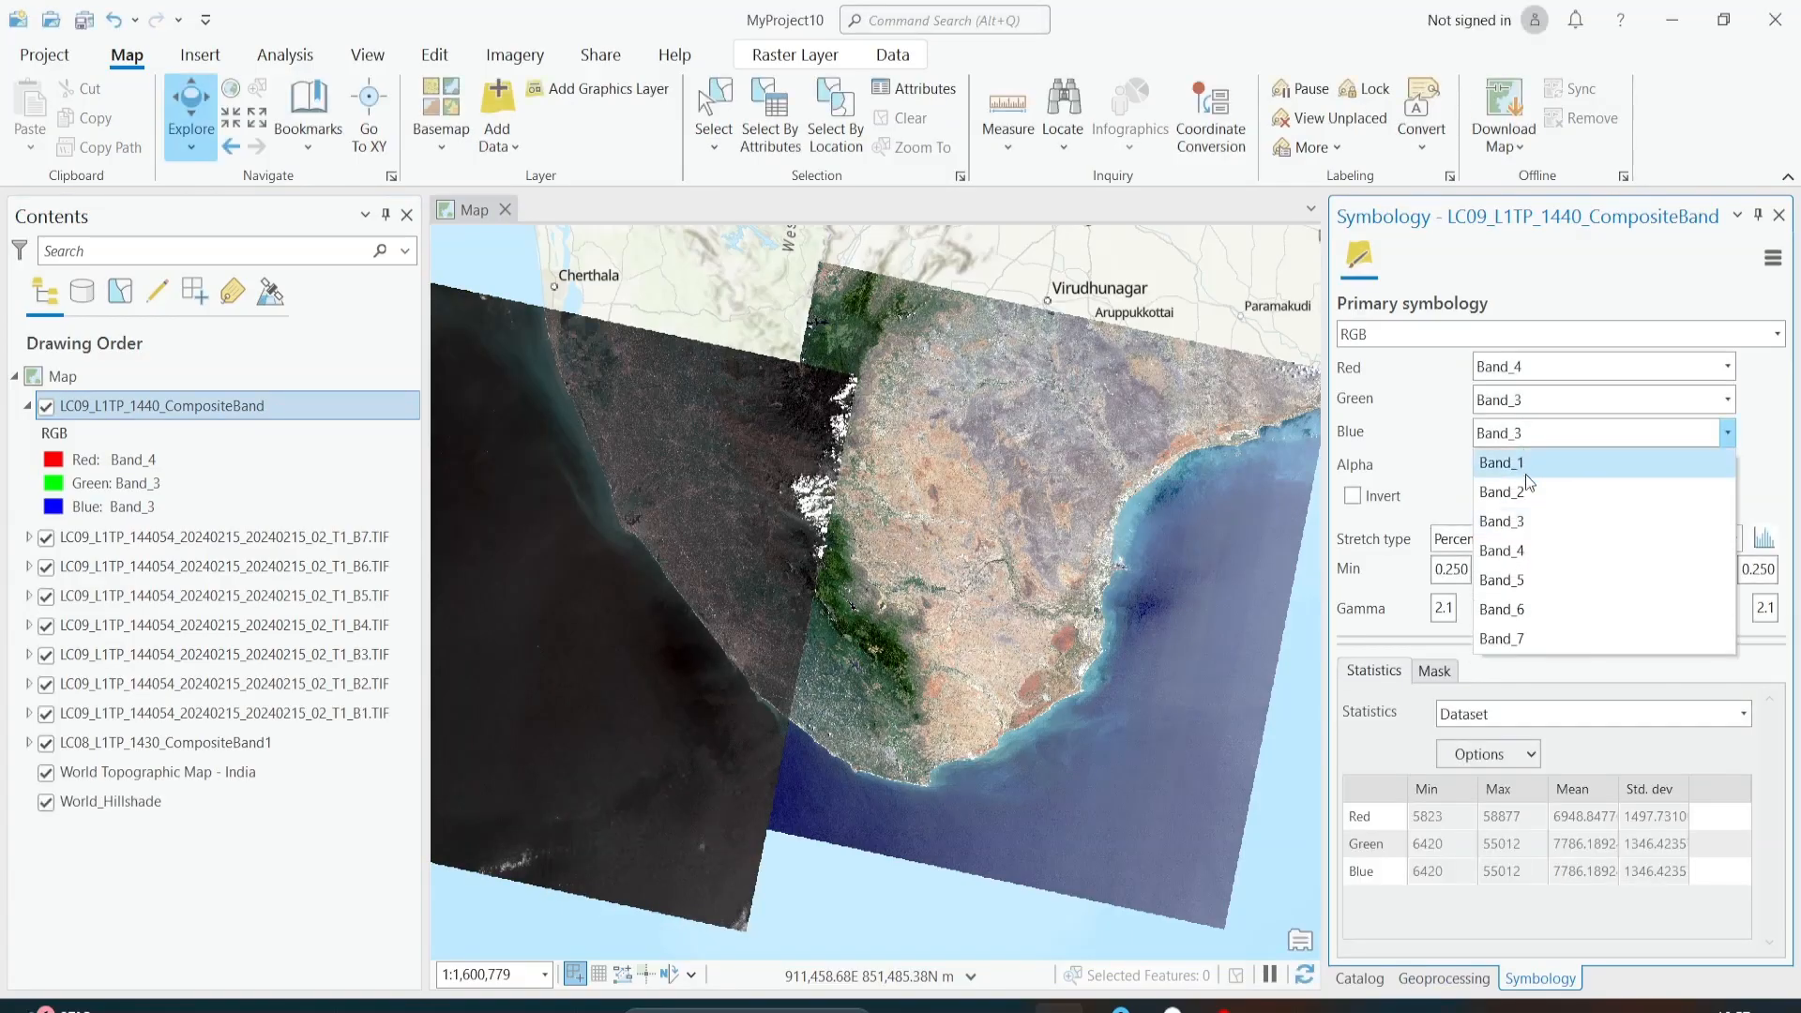
left_click(1527, 496)
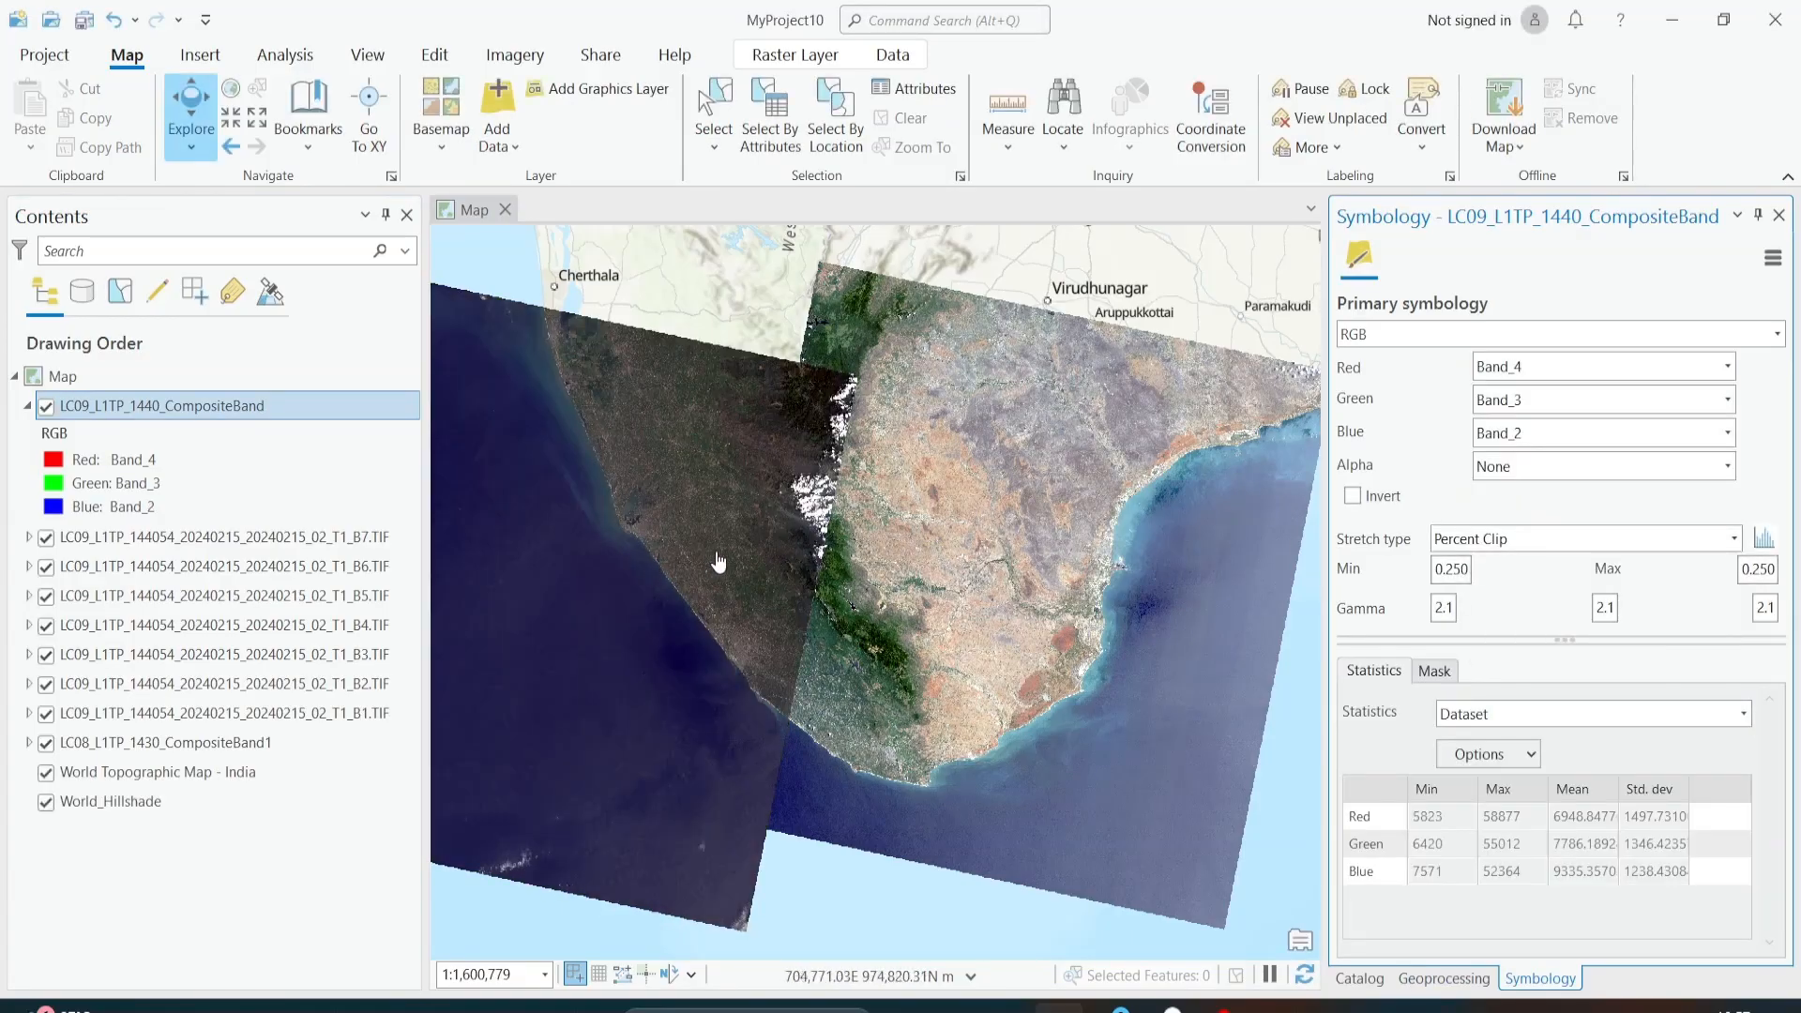
Step: Examine the LC09 and LC08 composites on the map, comparing their colours and the overlap between the two scenes
scroll(719, 561, "up", 2)
scroll(718, 561, "down", 2)
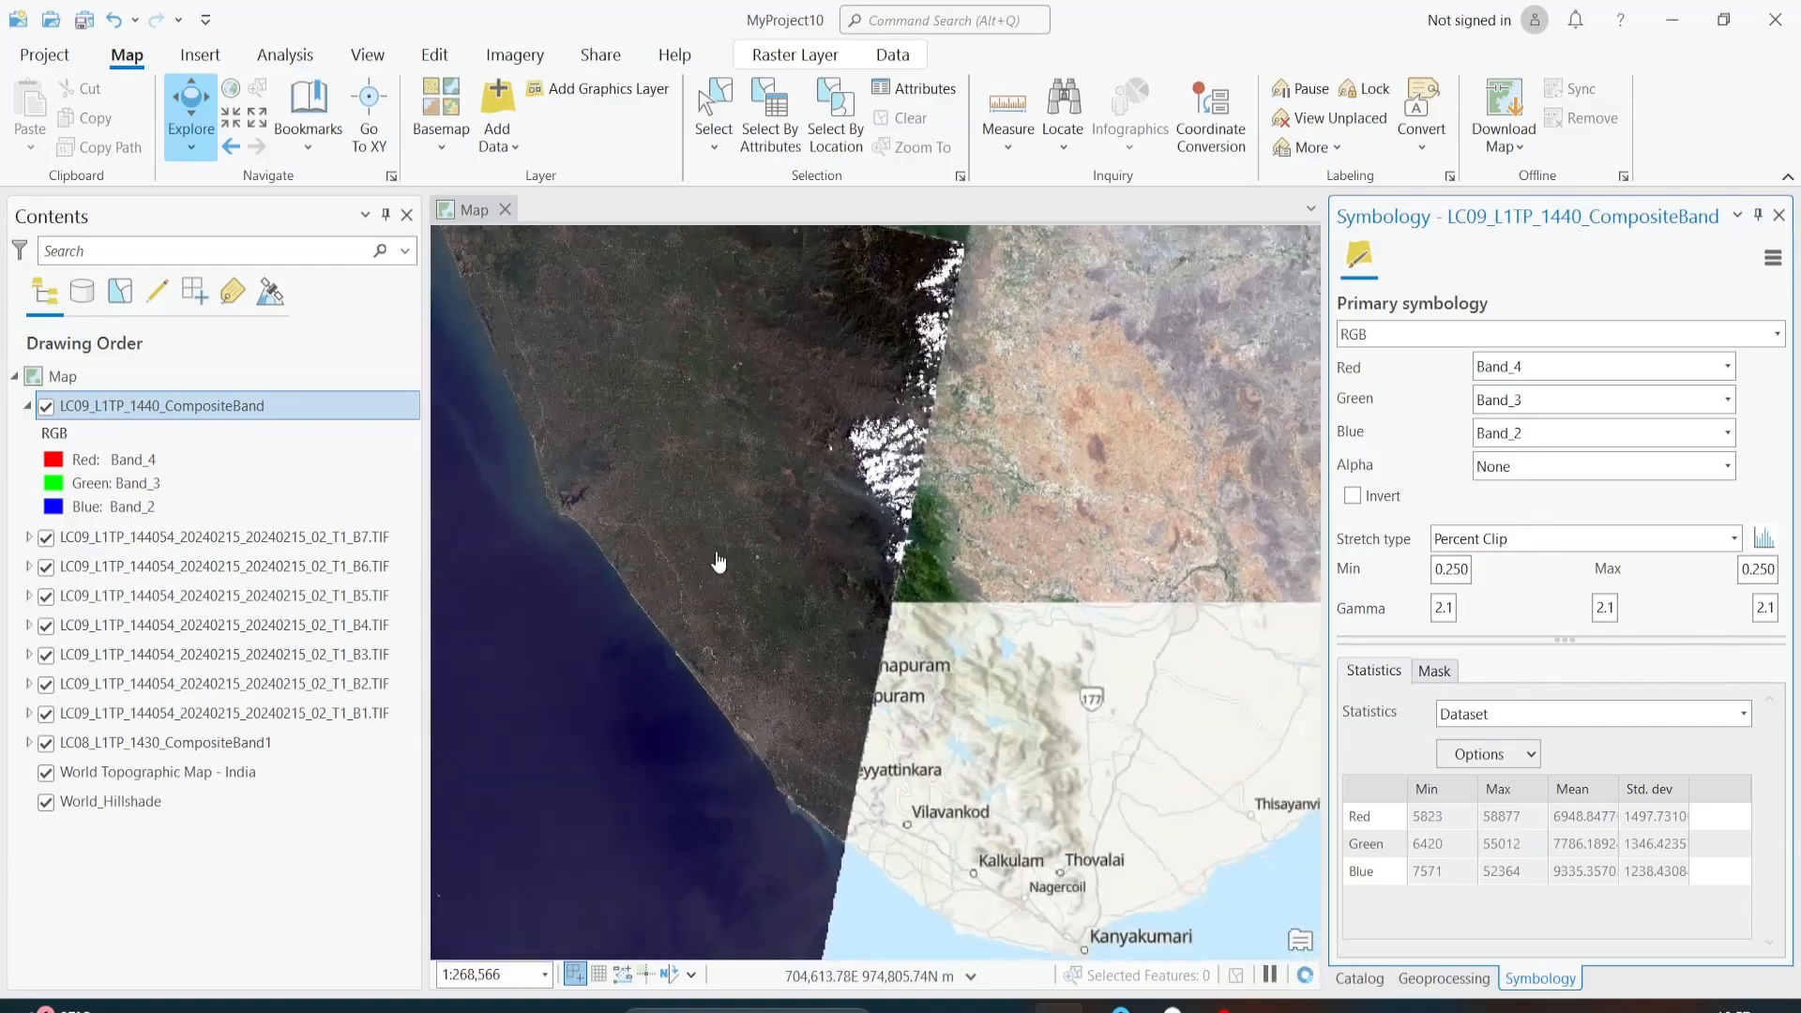
scroll(828, 534, "up", 2)
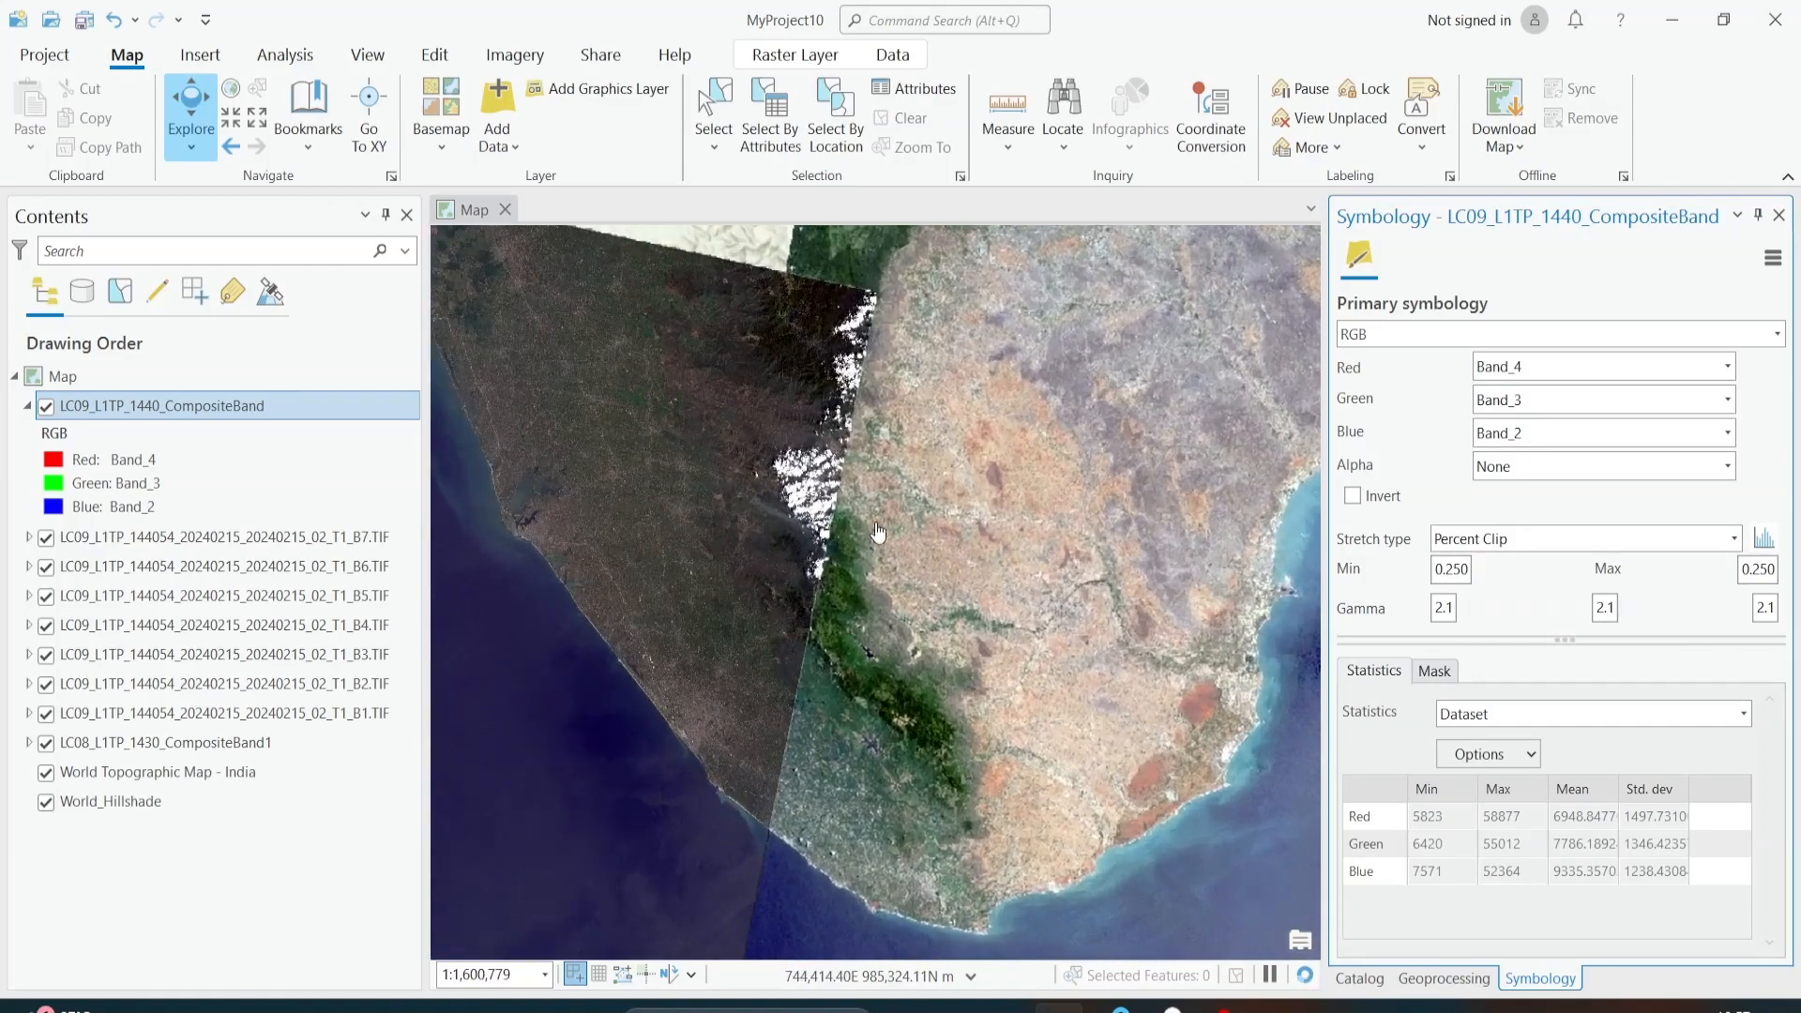
scroll(1001, 580, "down", 2)
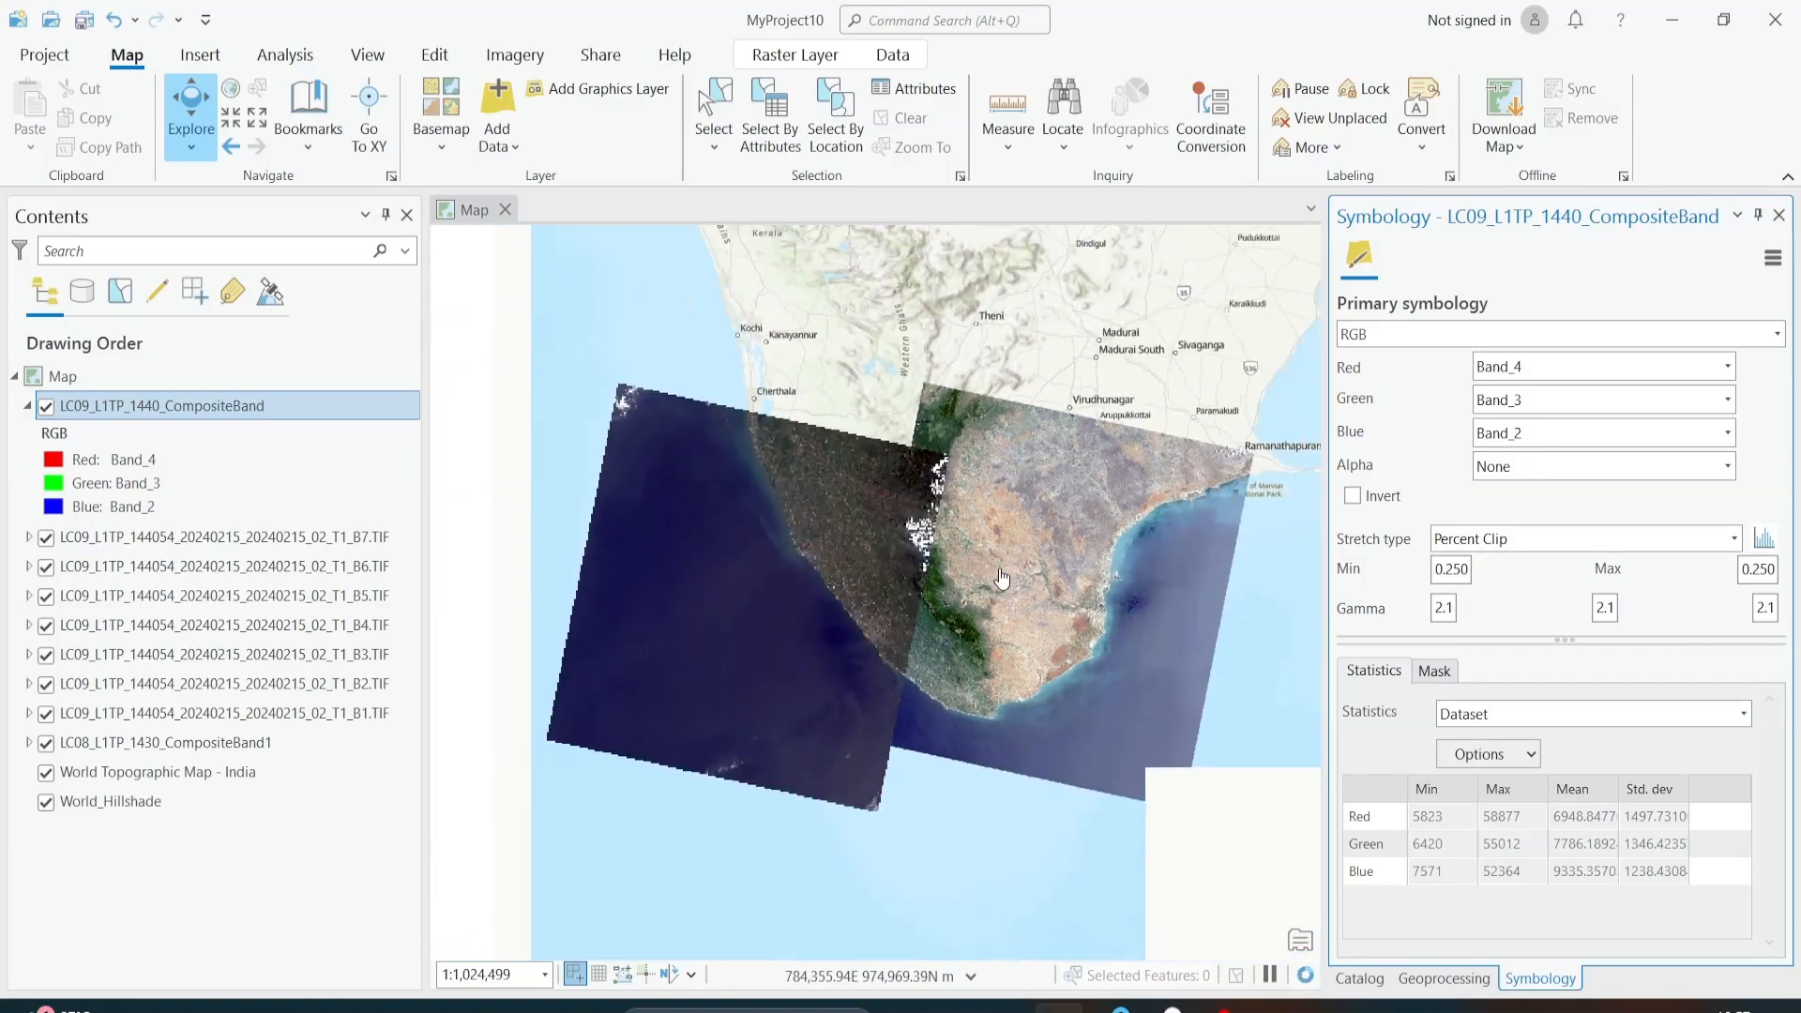
scroll(868, 569, "up", 2)
left_click_drag(1003, 586, 823, 601)
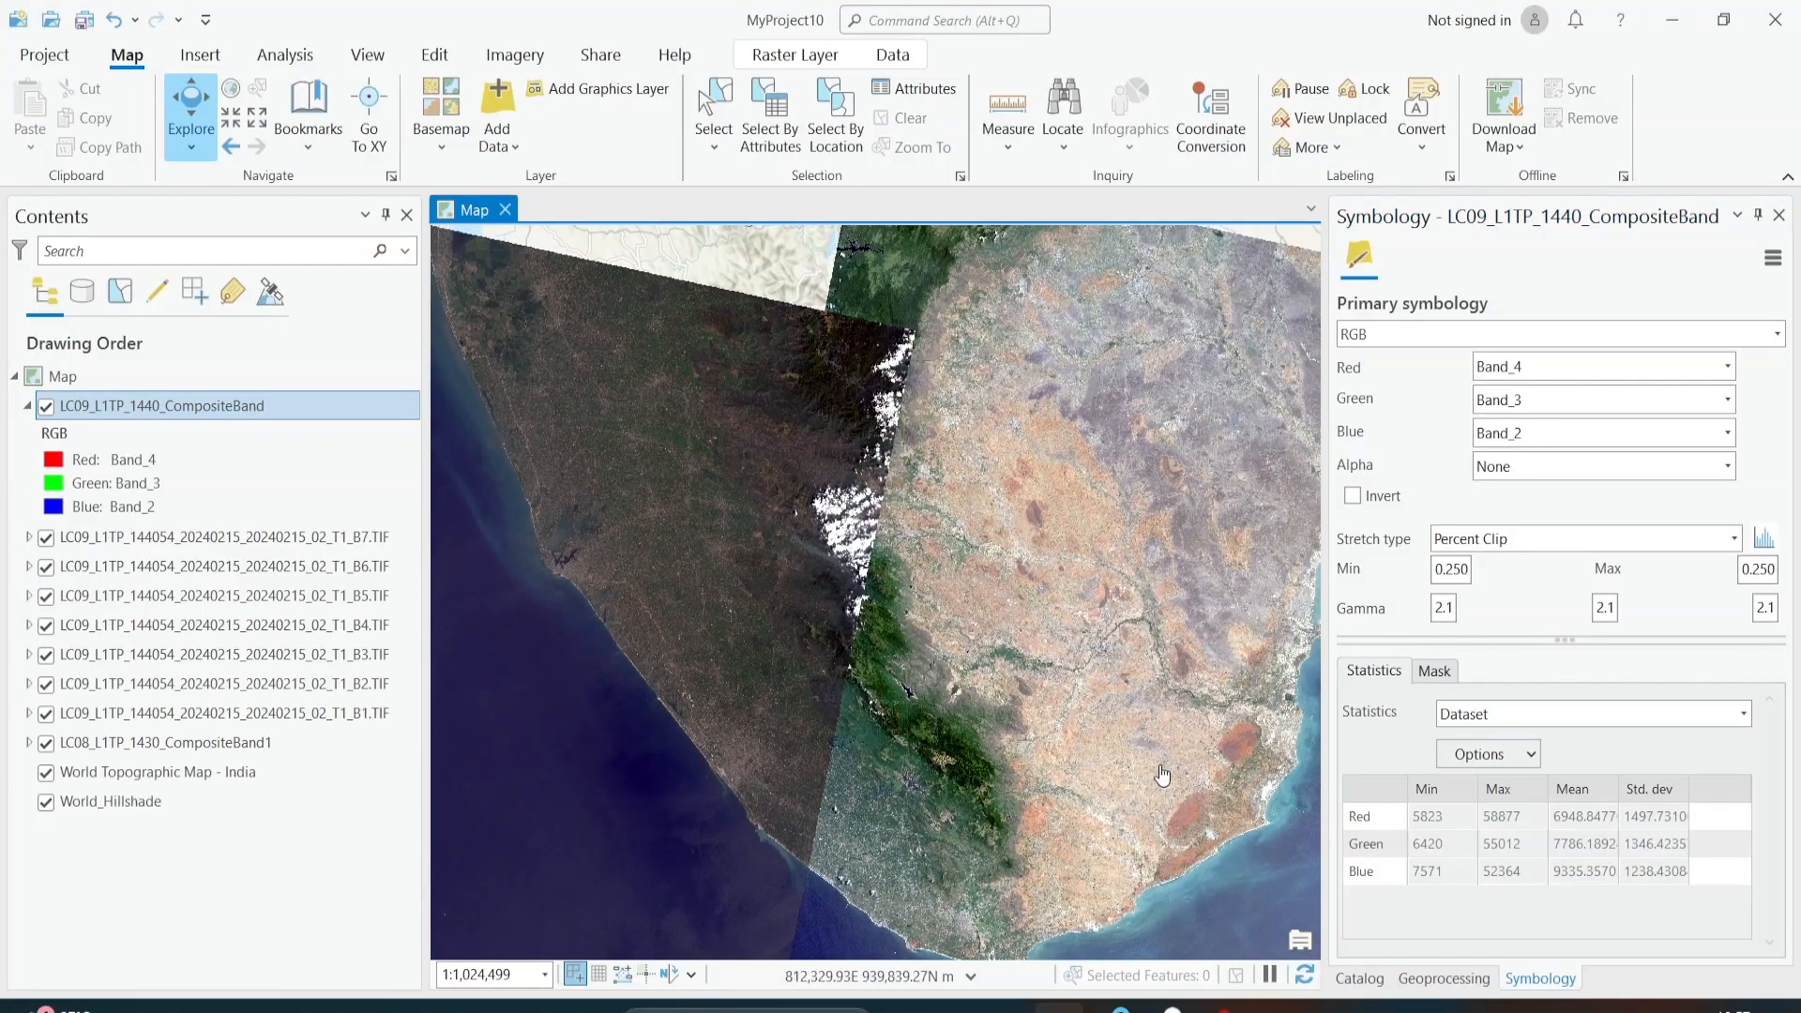
scroll(1013, 328, "down", 2)
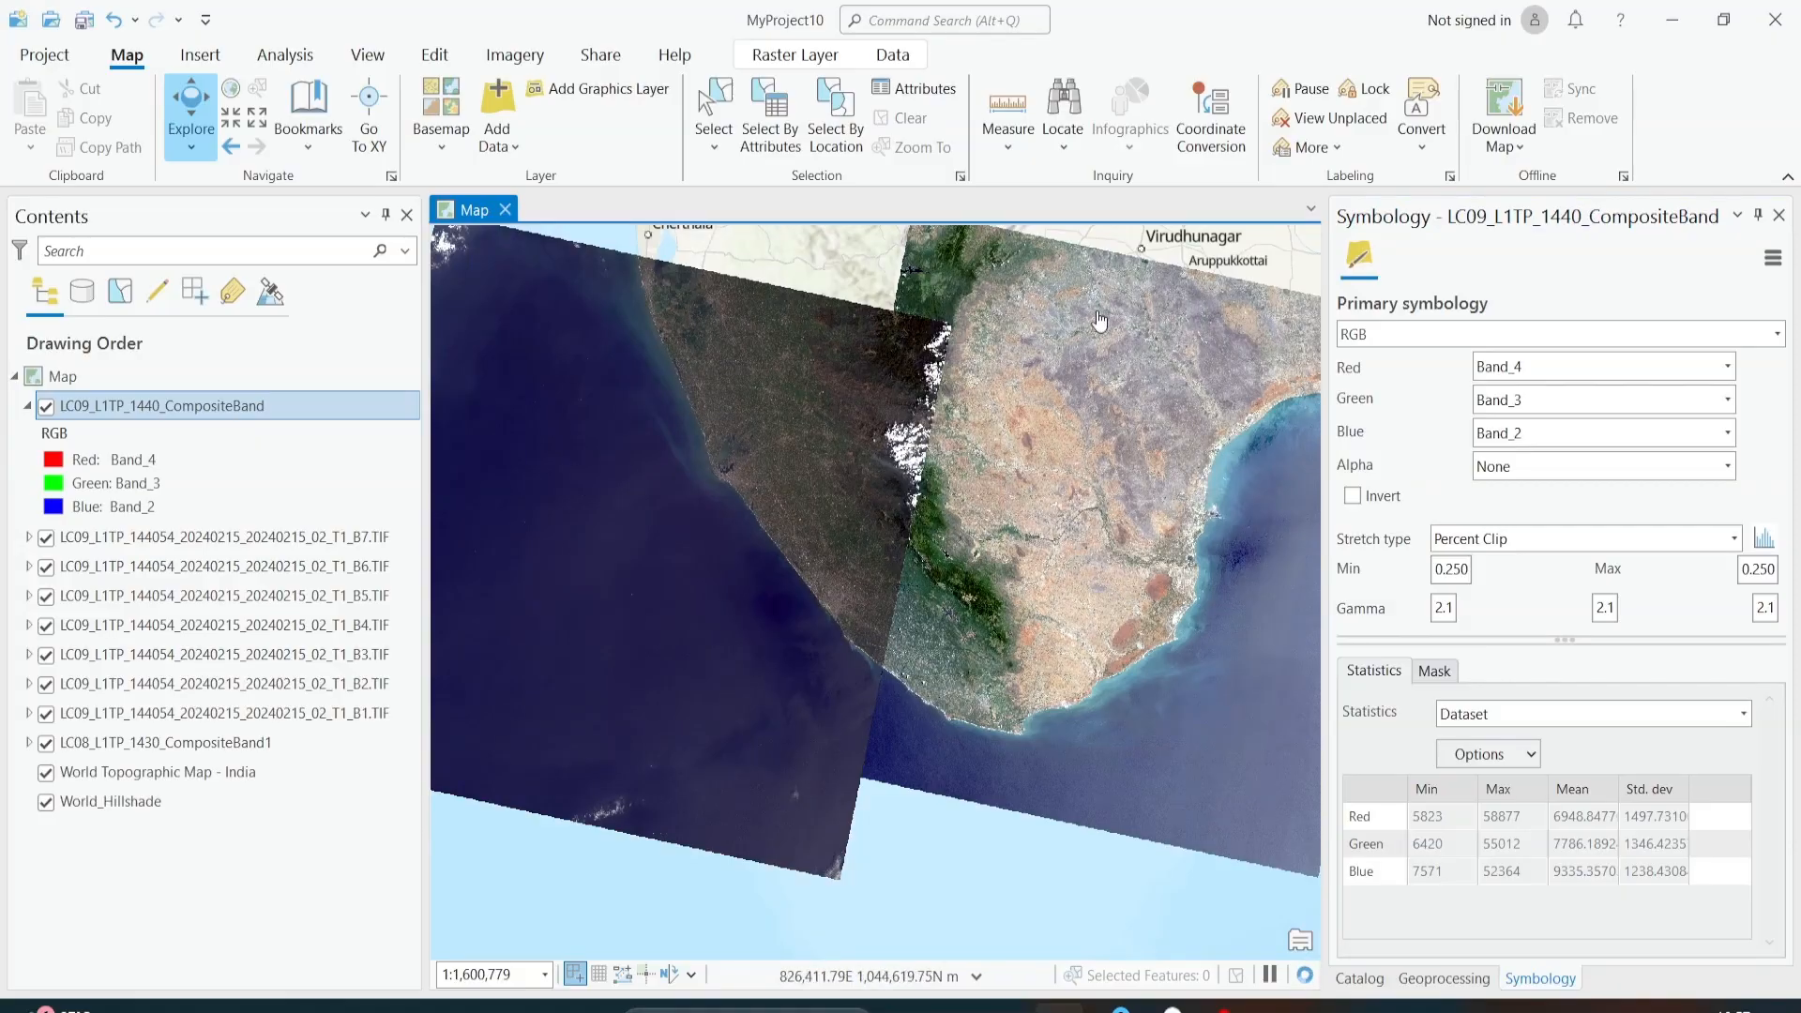
scroll(670, 386, "up", 2)
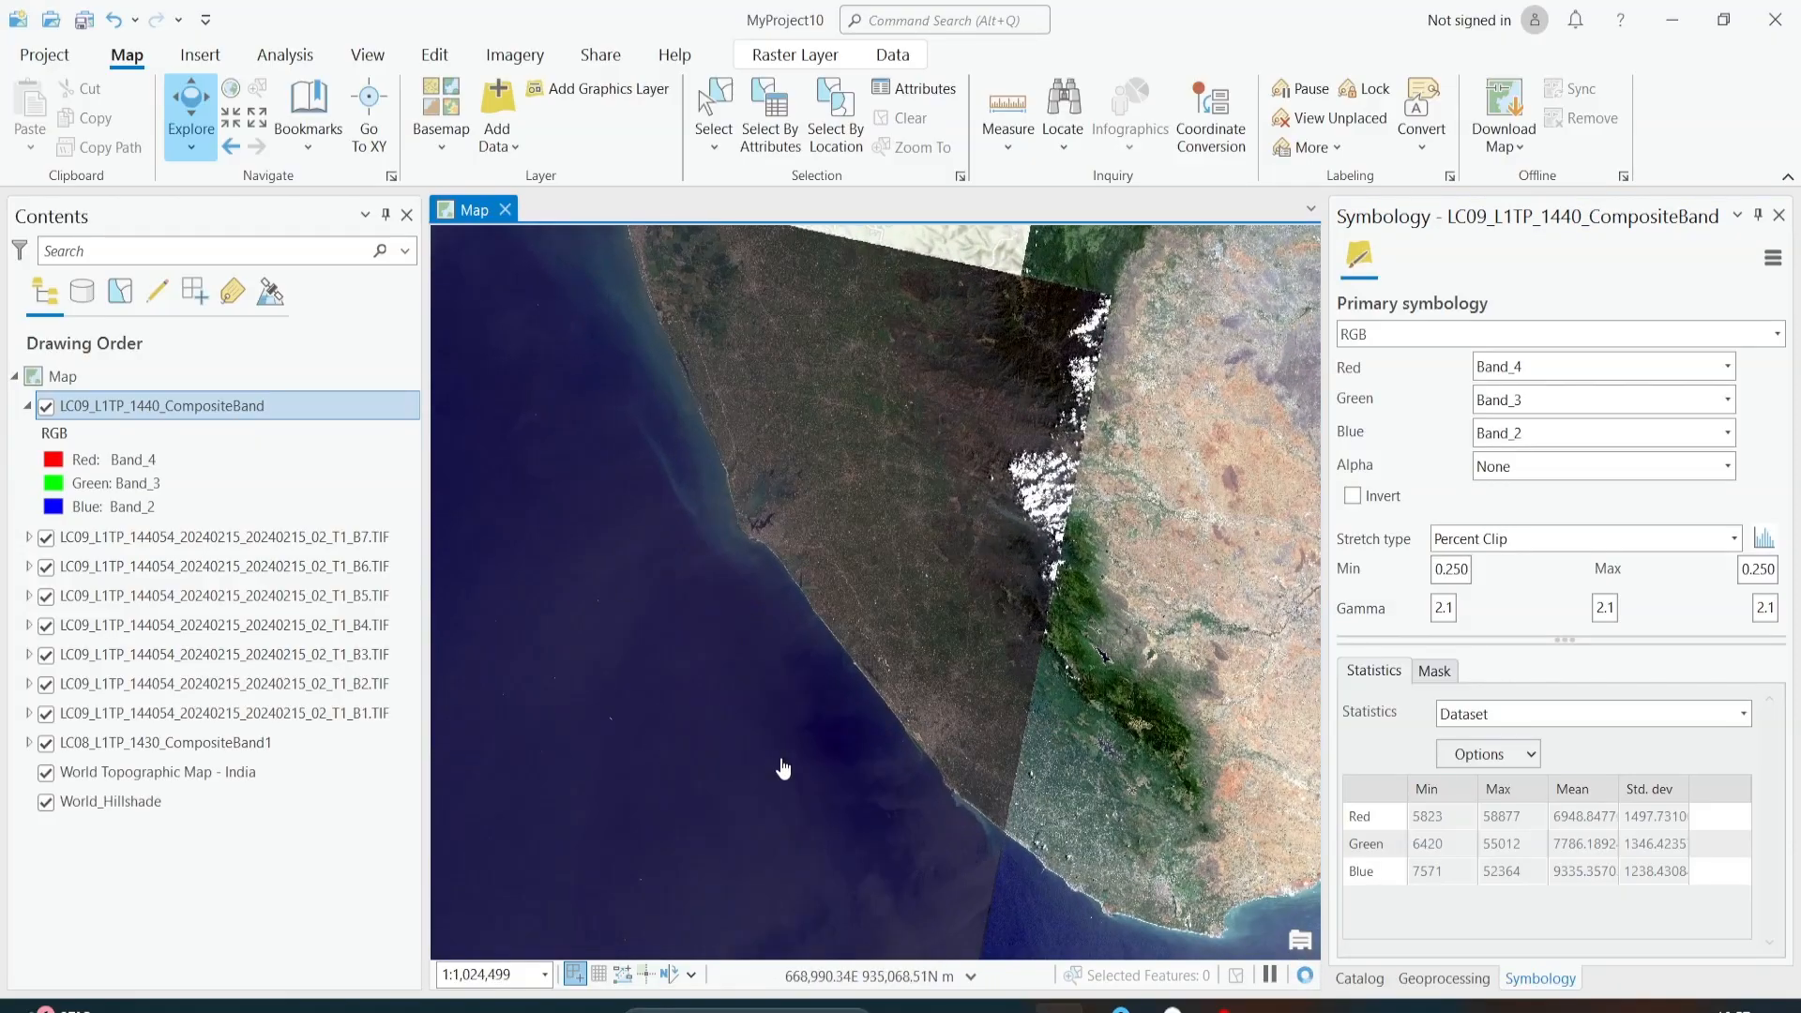
scroll(847, 582, "up", 4)
scroll(846, 582, "down", 7)
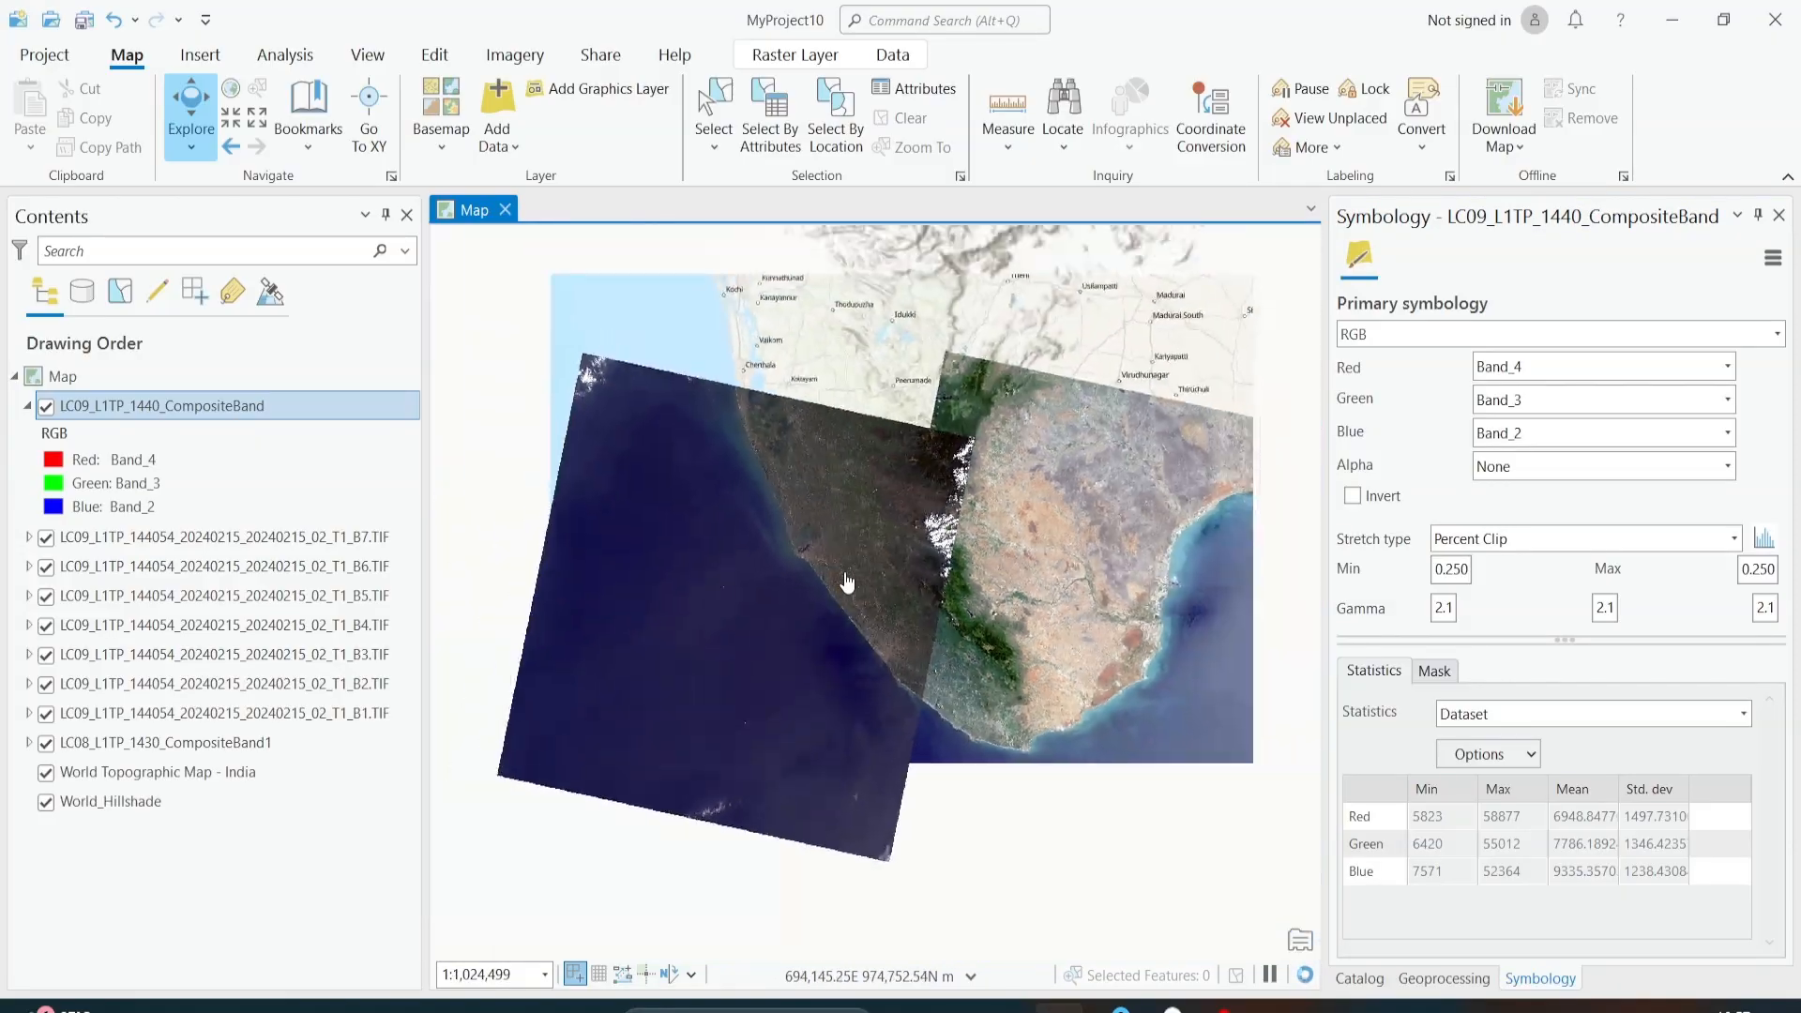
scroll(847, 582, "up", 2)
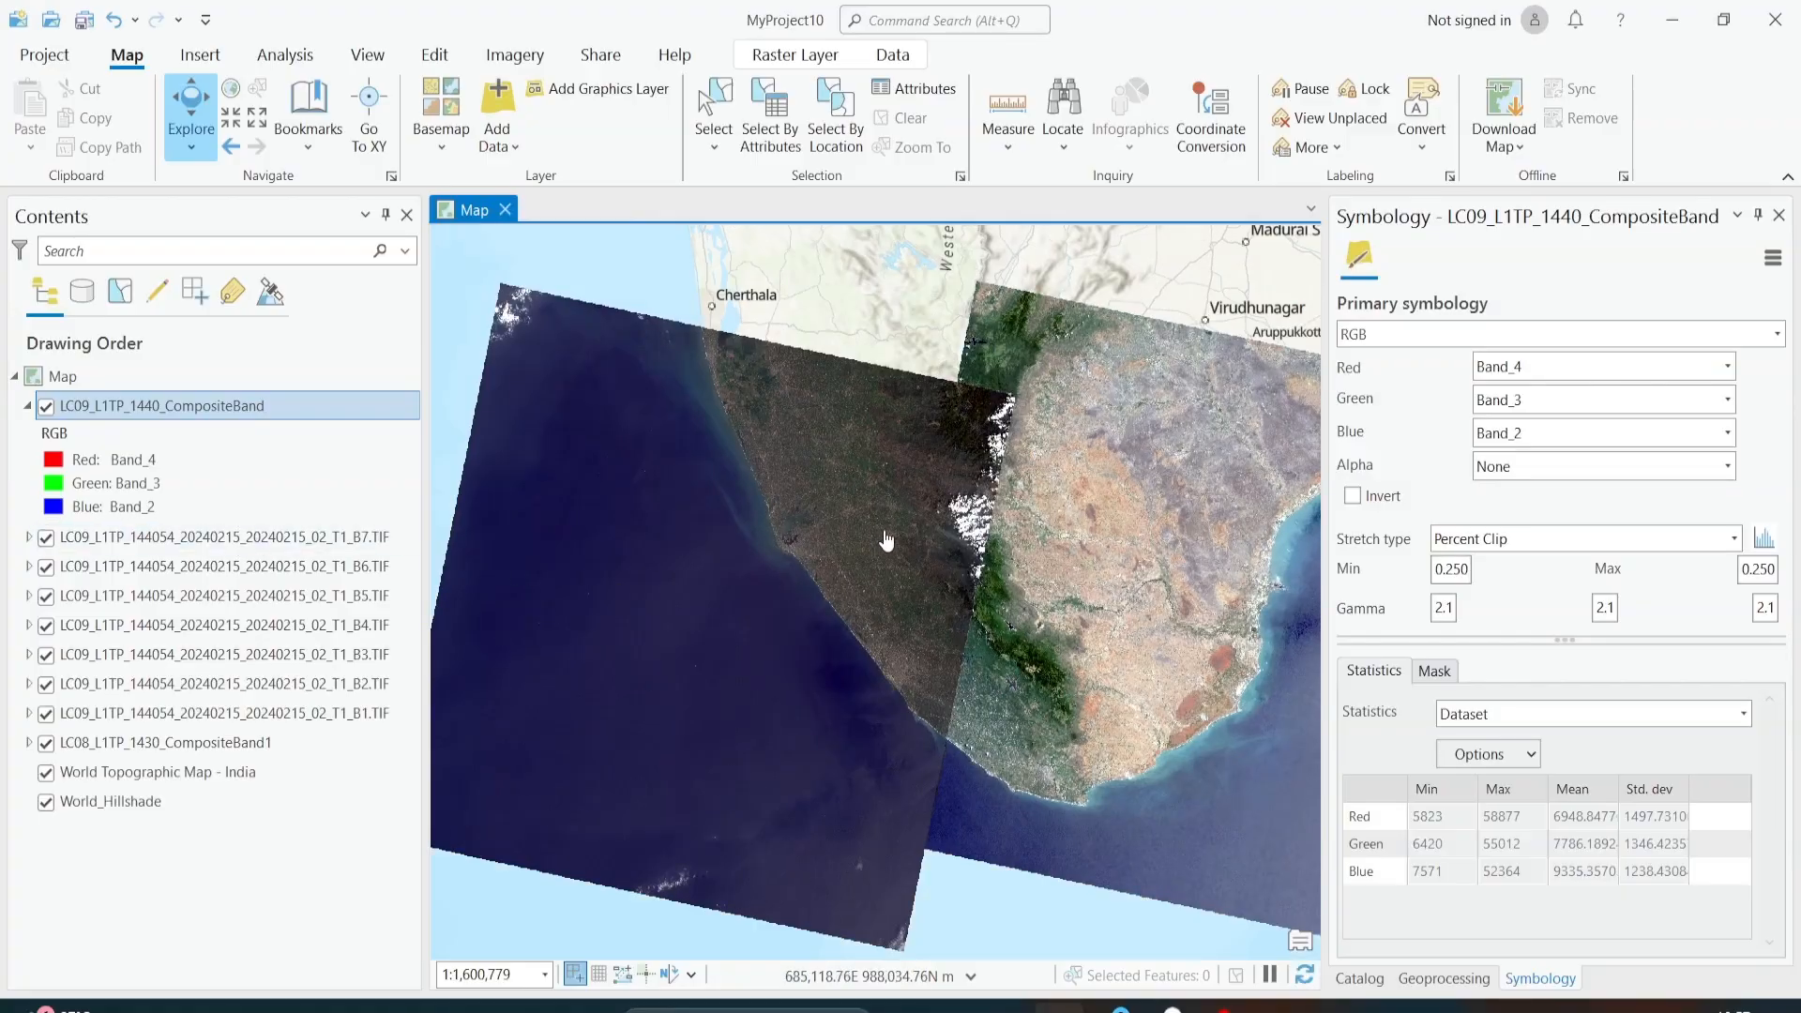
Step: Remove the seven LC09 band layers, B1 through B7, from the map and expand the LC08 composite's legend
scroll(886, 541, "down", 2)
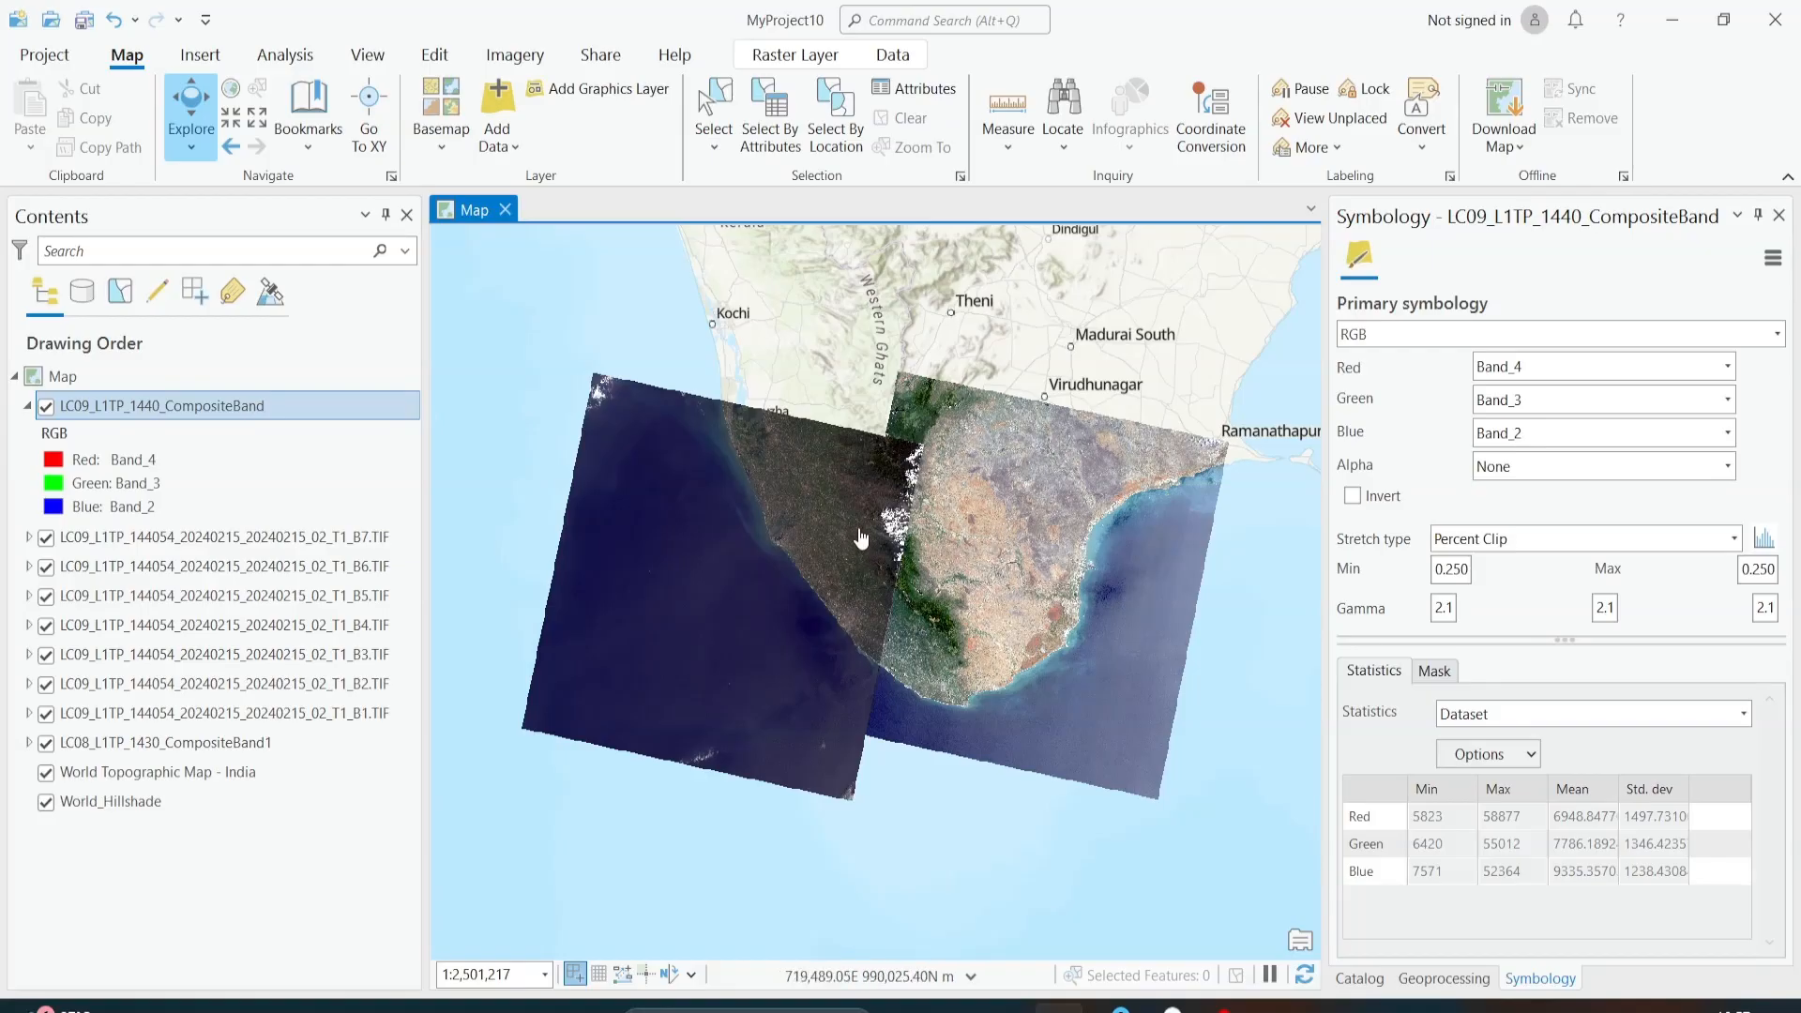
left_click(272, 537)
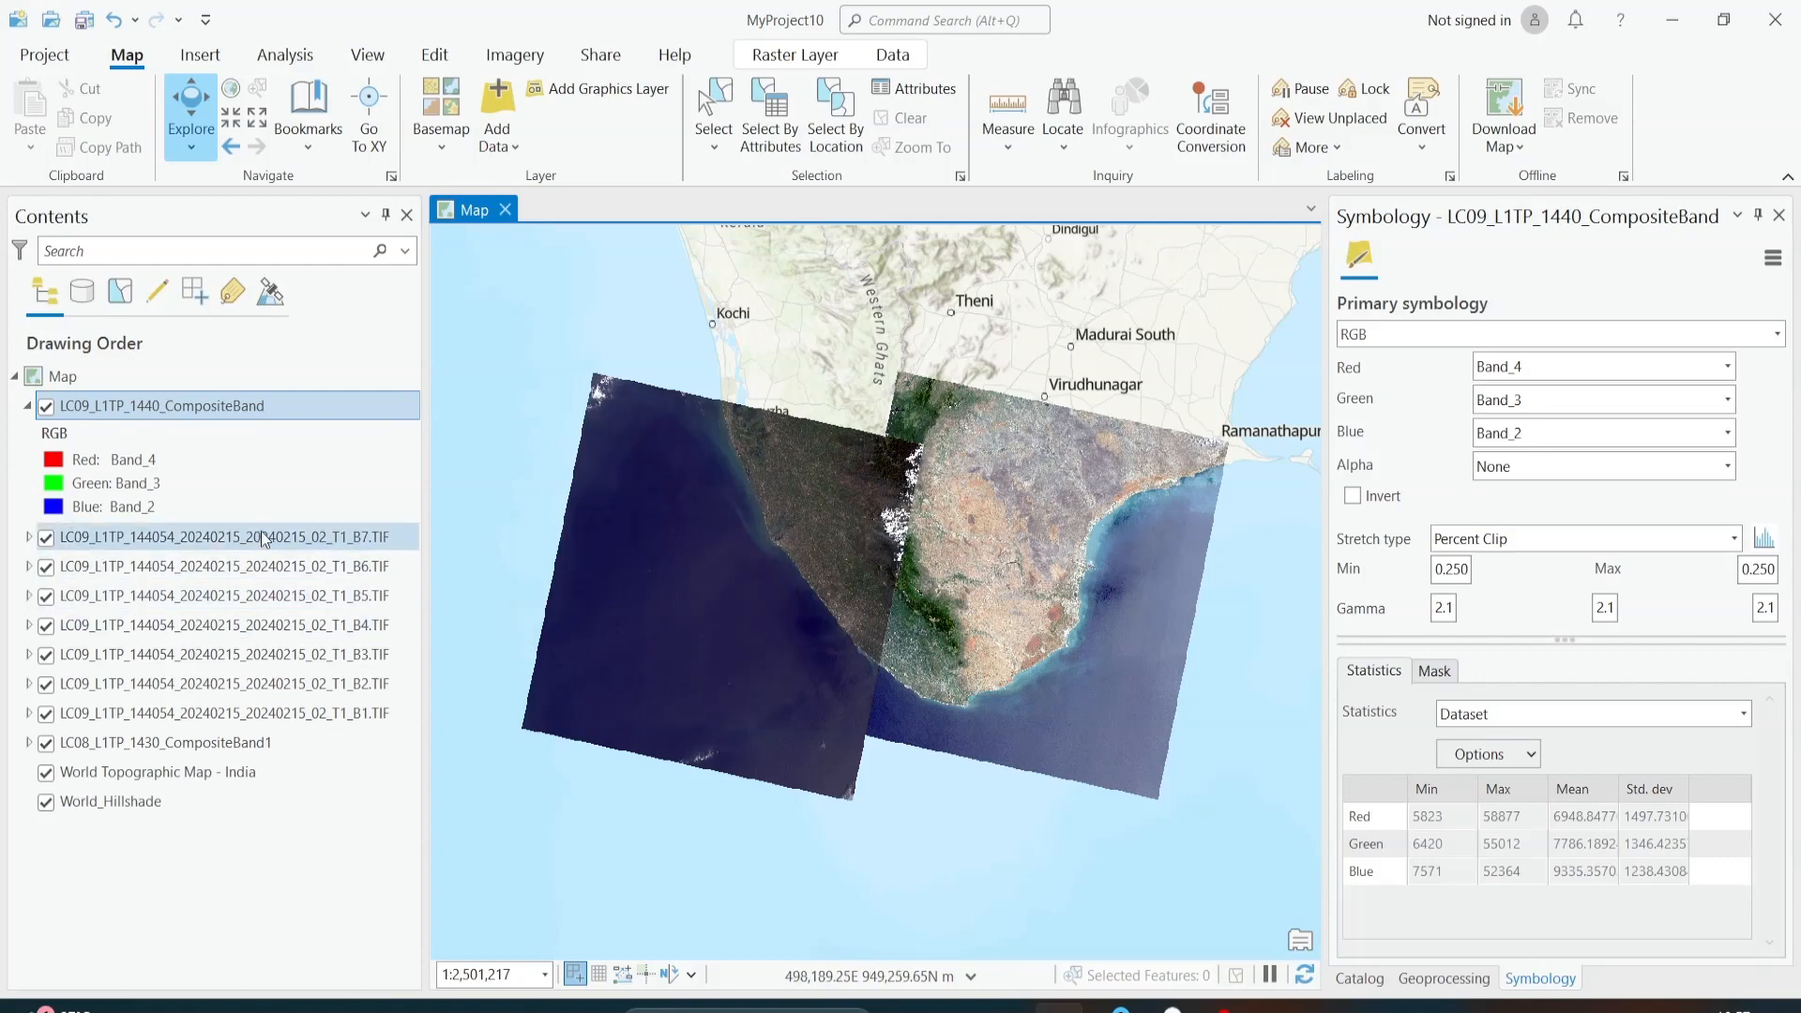
left_click(280, 719, "shift")
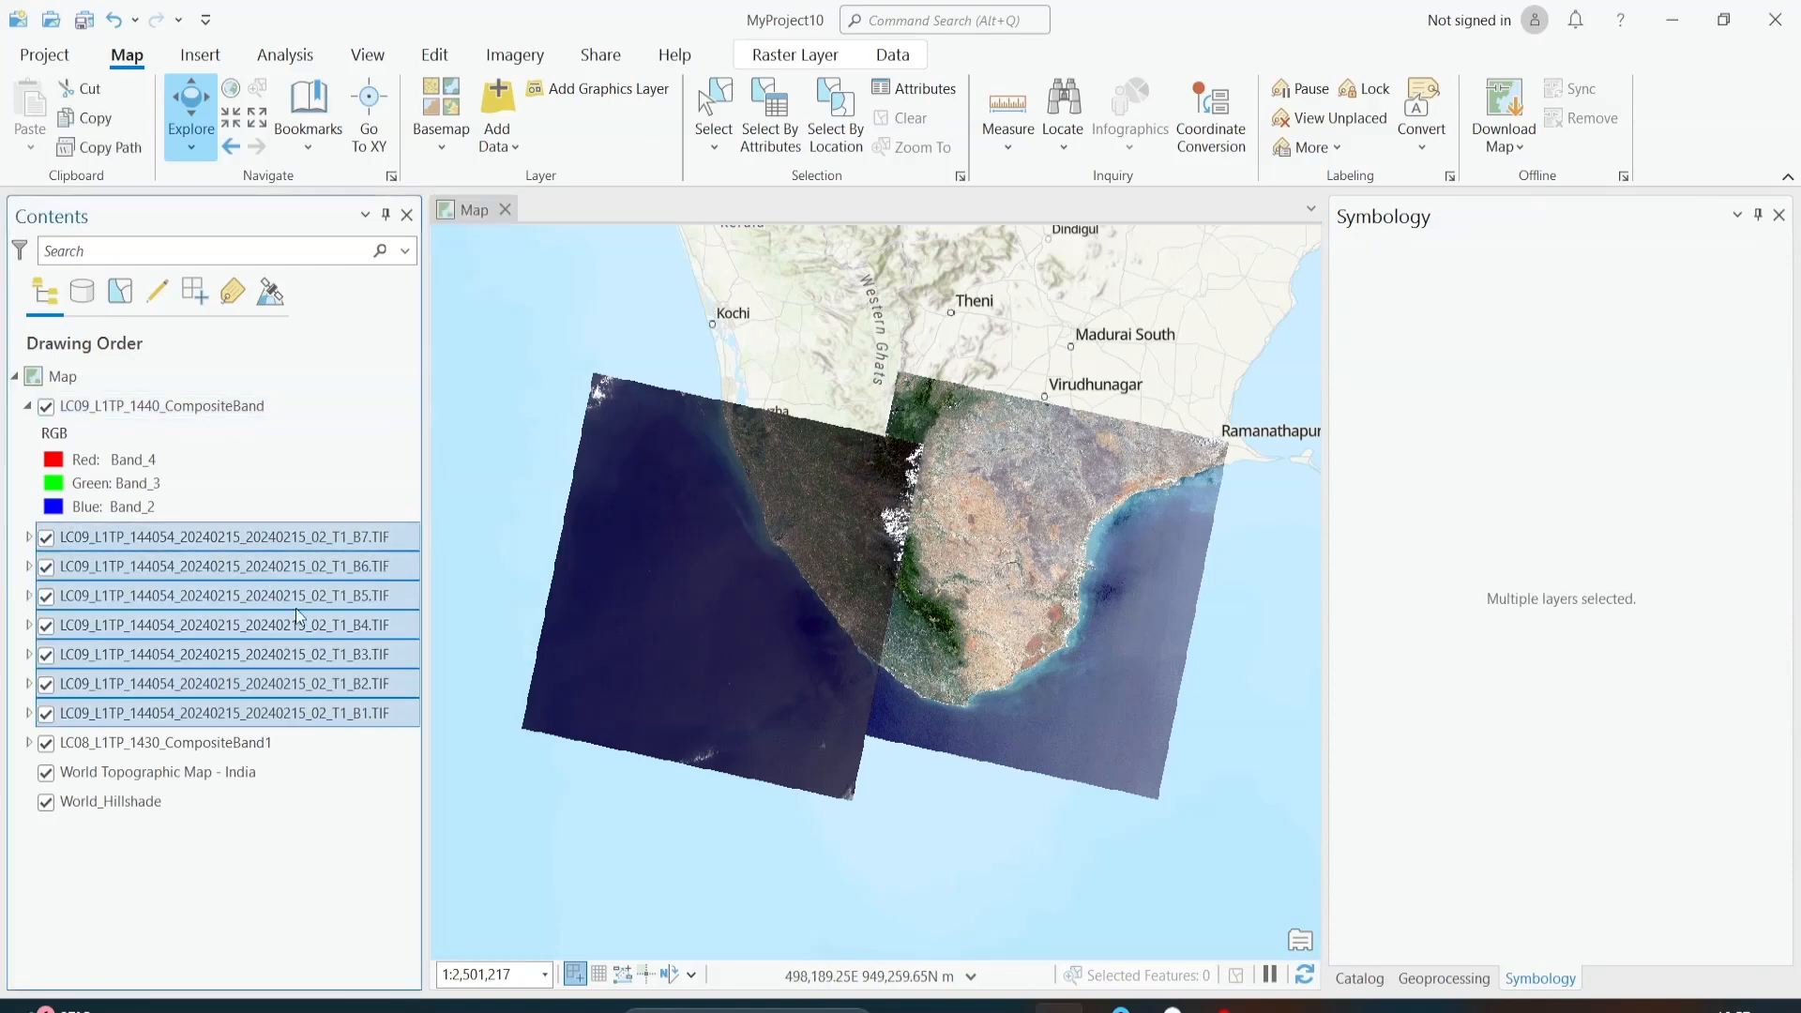
right_click(300, 537)
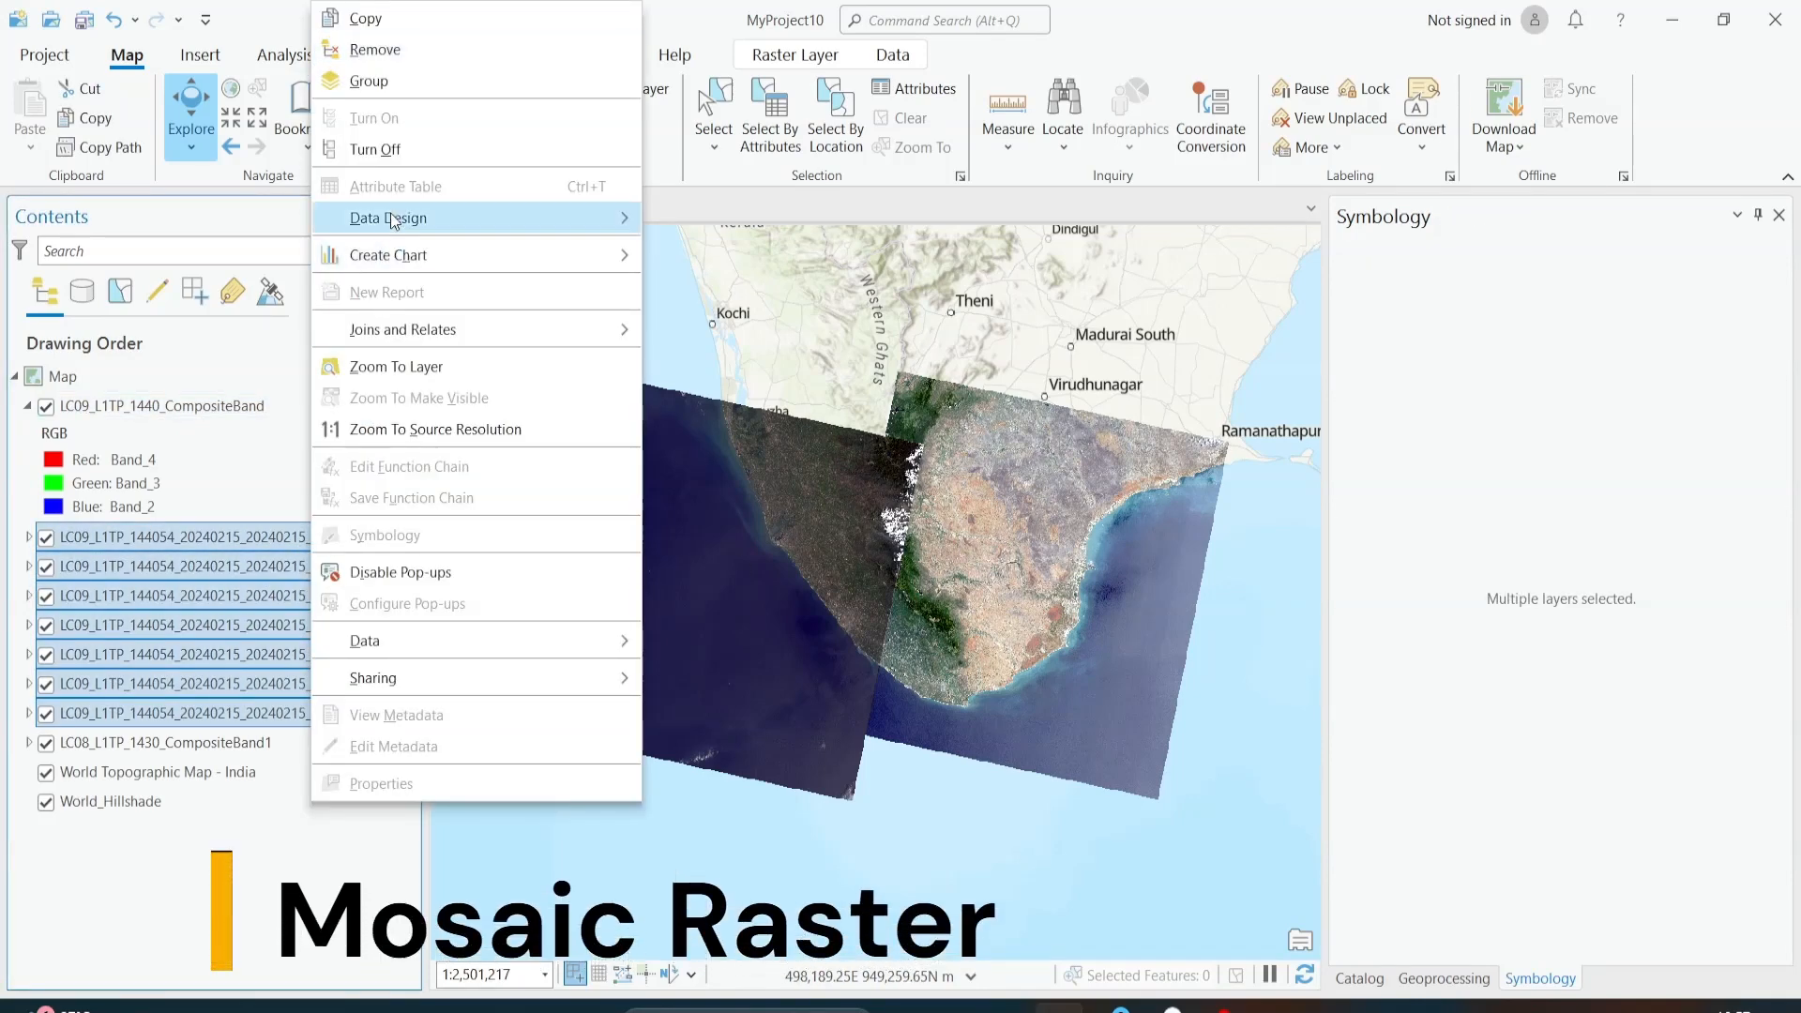
left_click(407, 53)
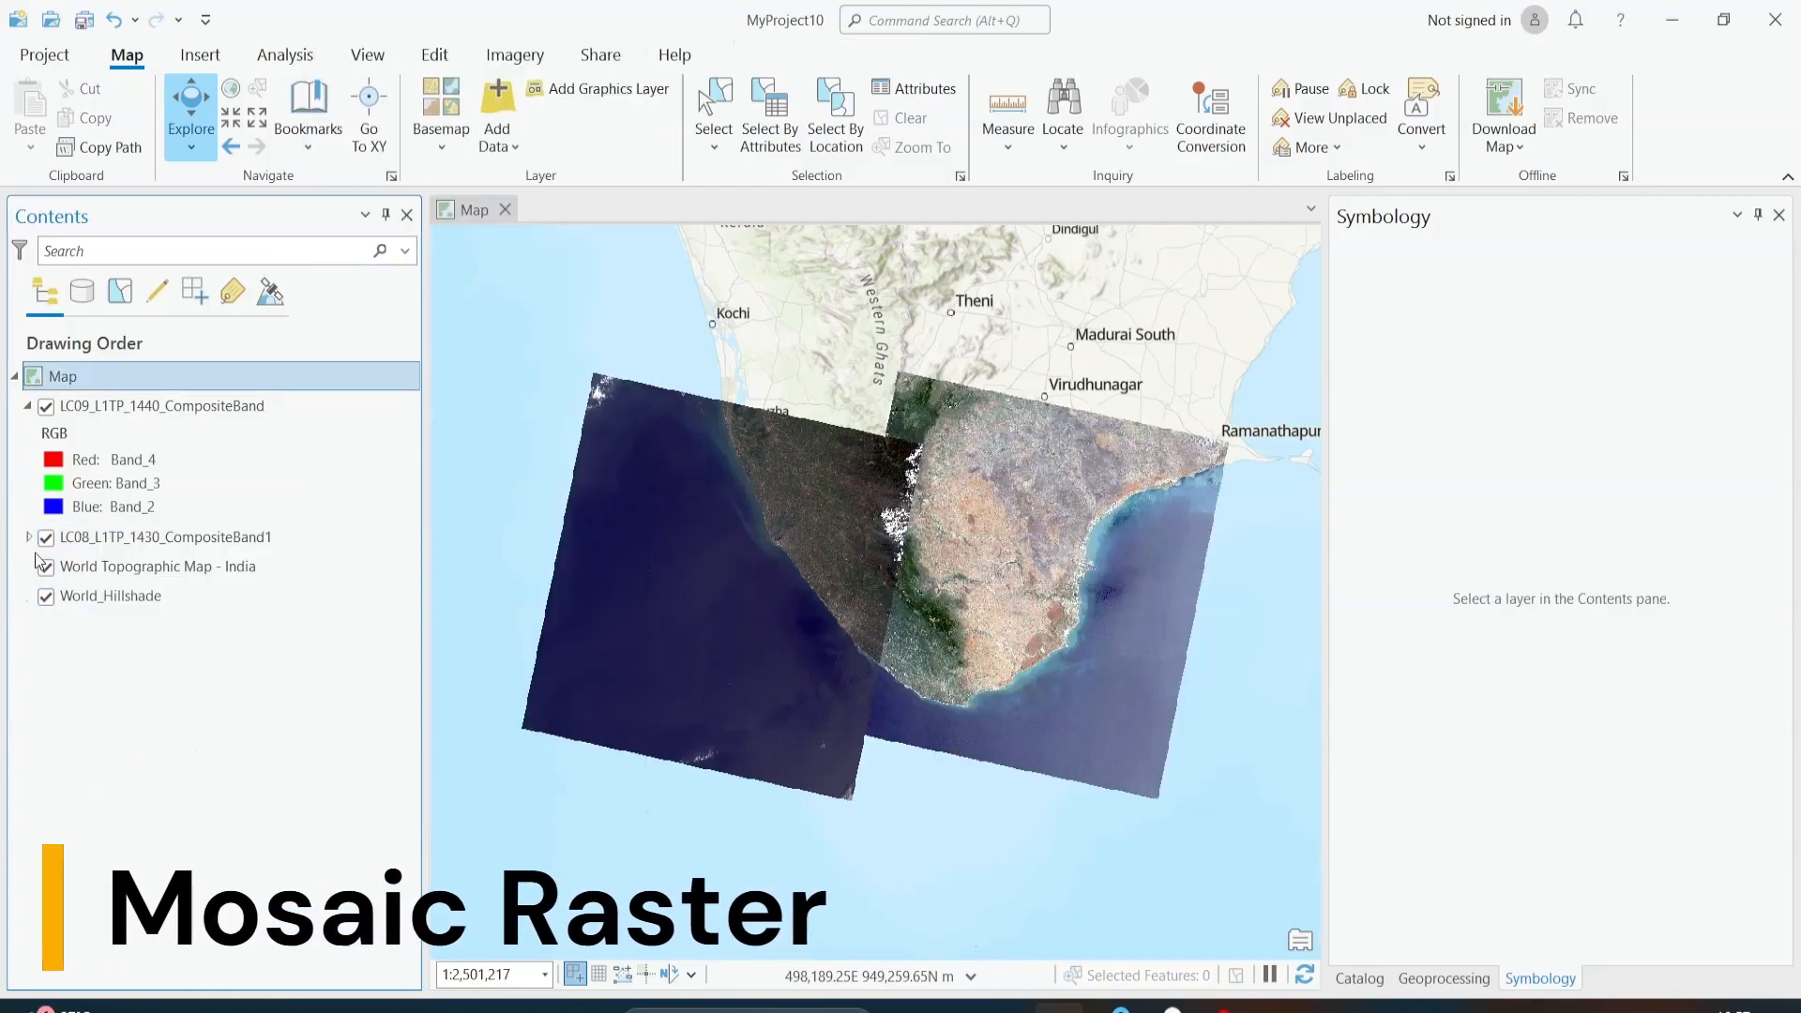
left_click(28, 538)
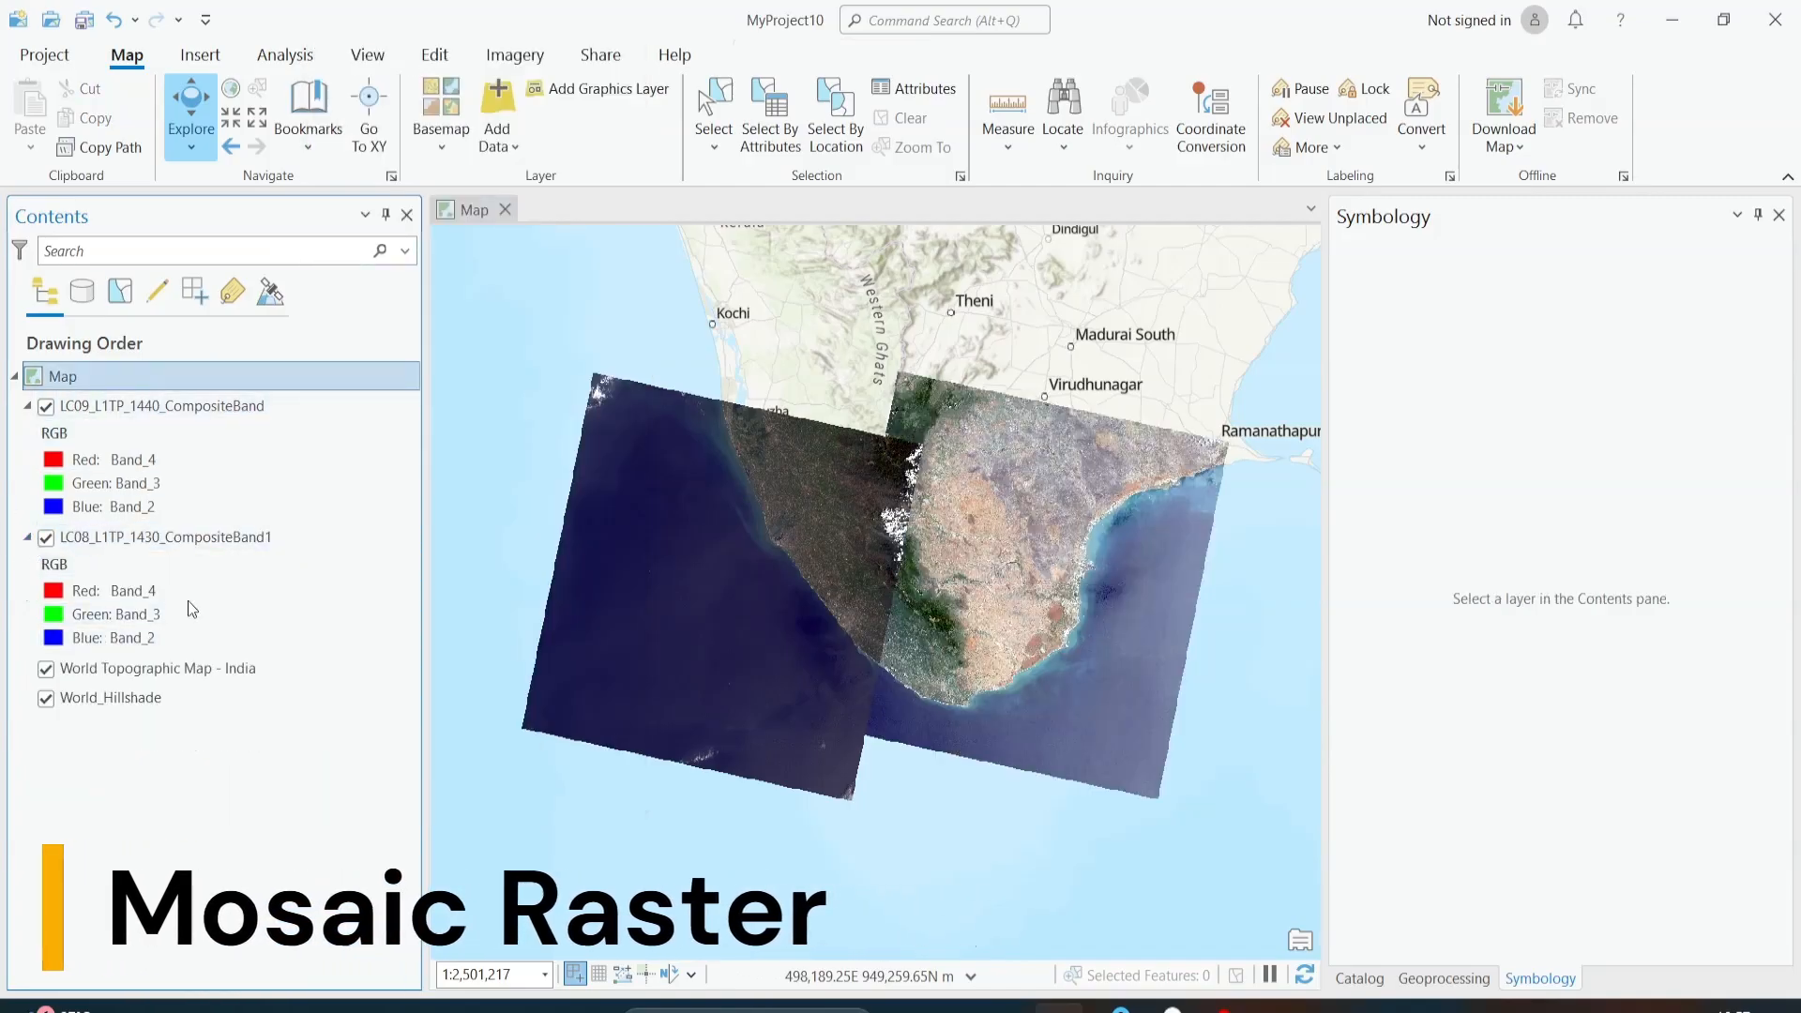
left_click(191, 589)
Step: Search the geoprocessing tools for mosaic and open the Mosaic To New Raster tool
left_click(378, 53)
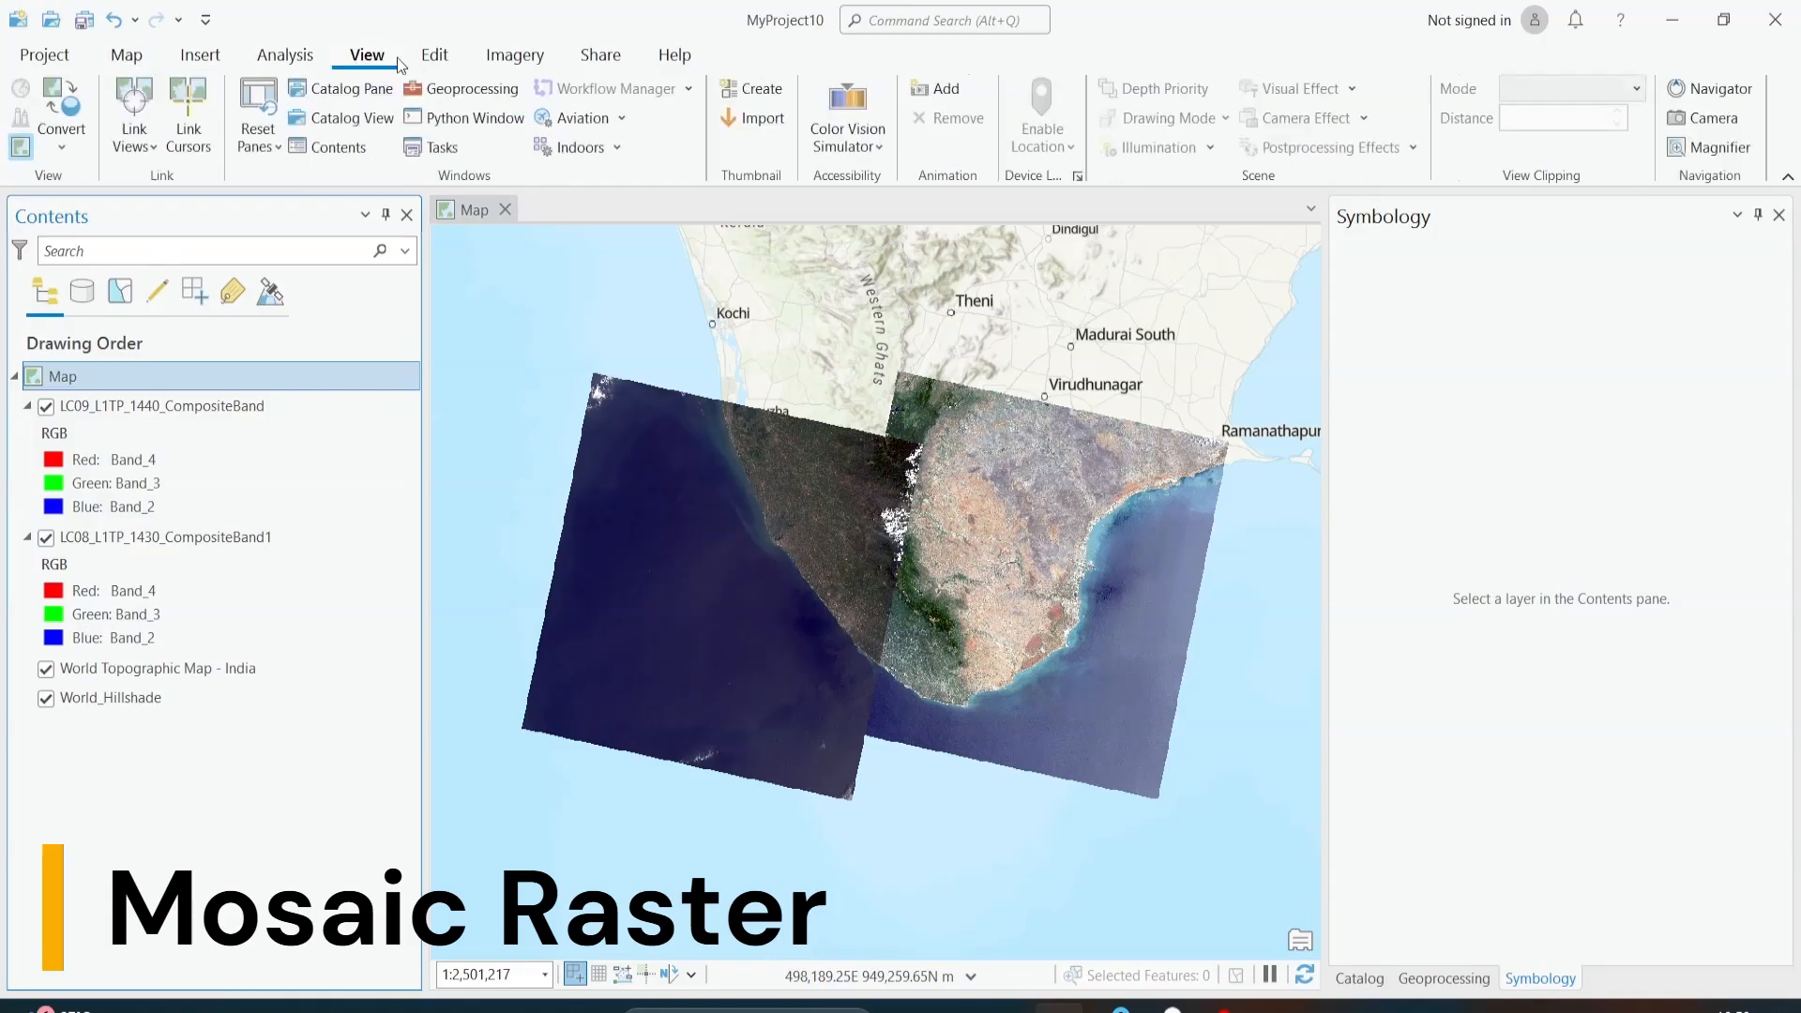
left_click(453, 90)
double_click(1483, 251)
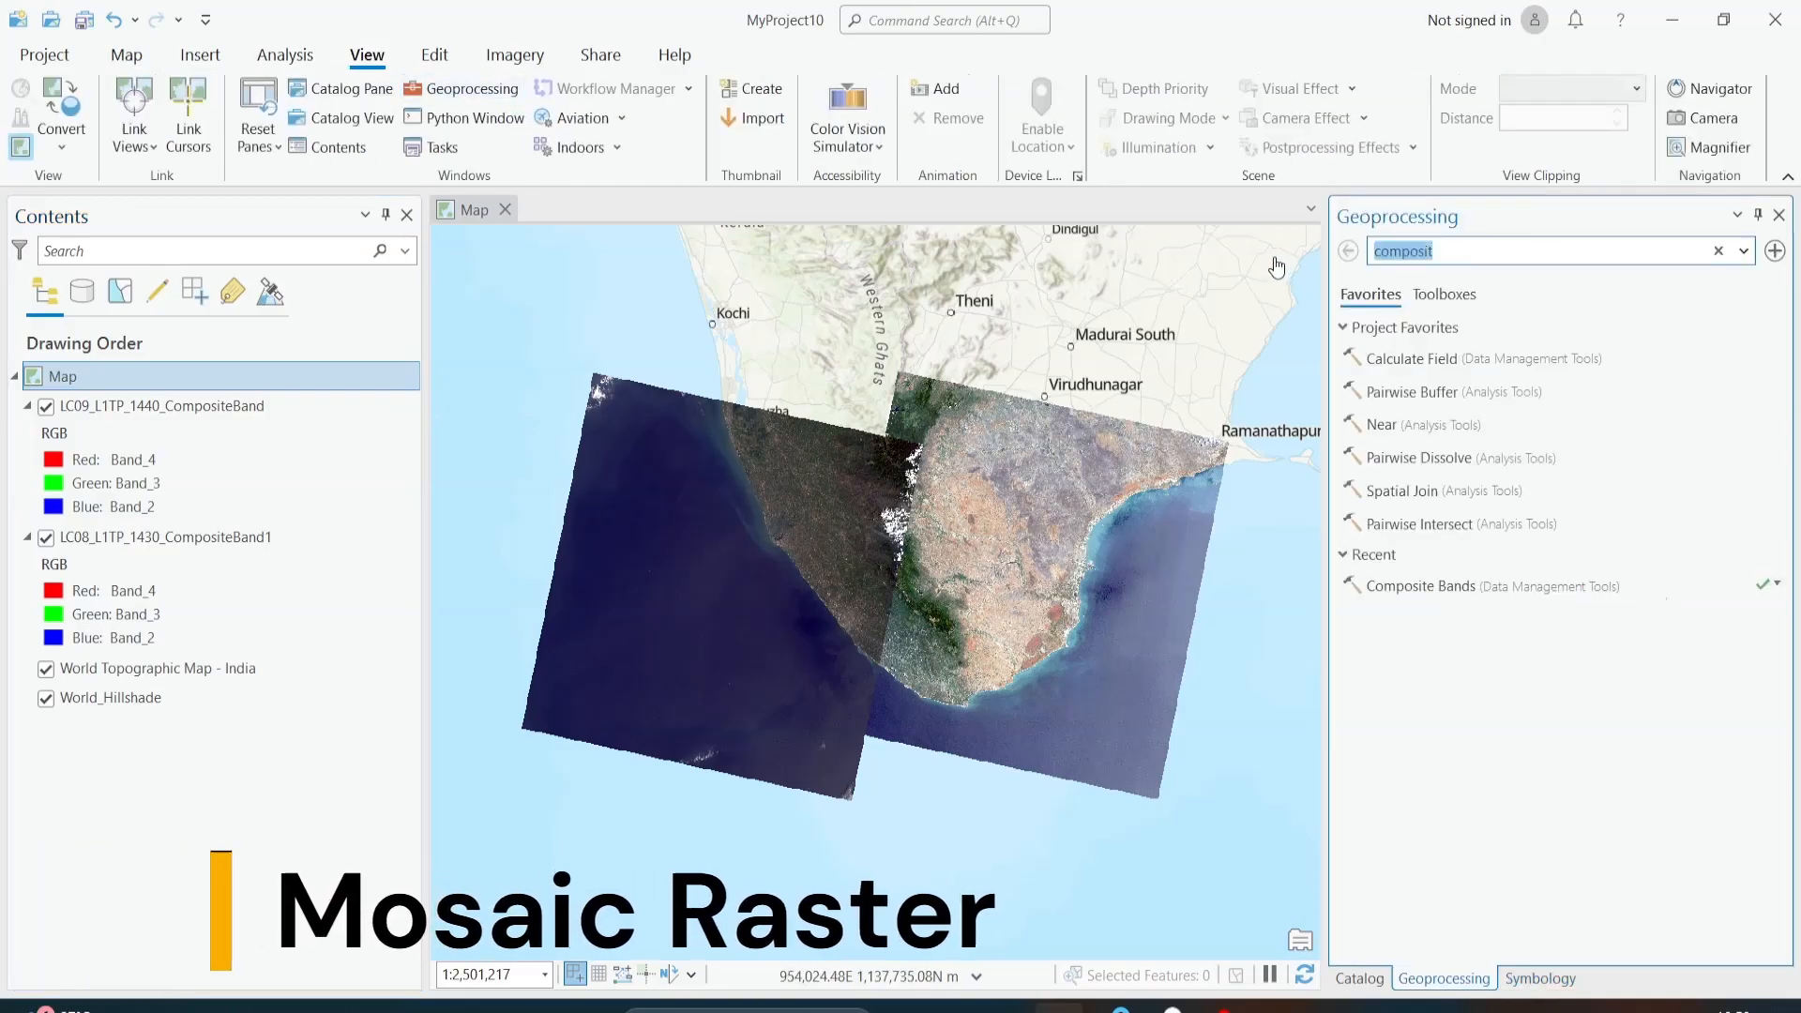
type("mos")
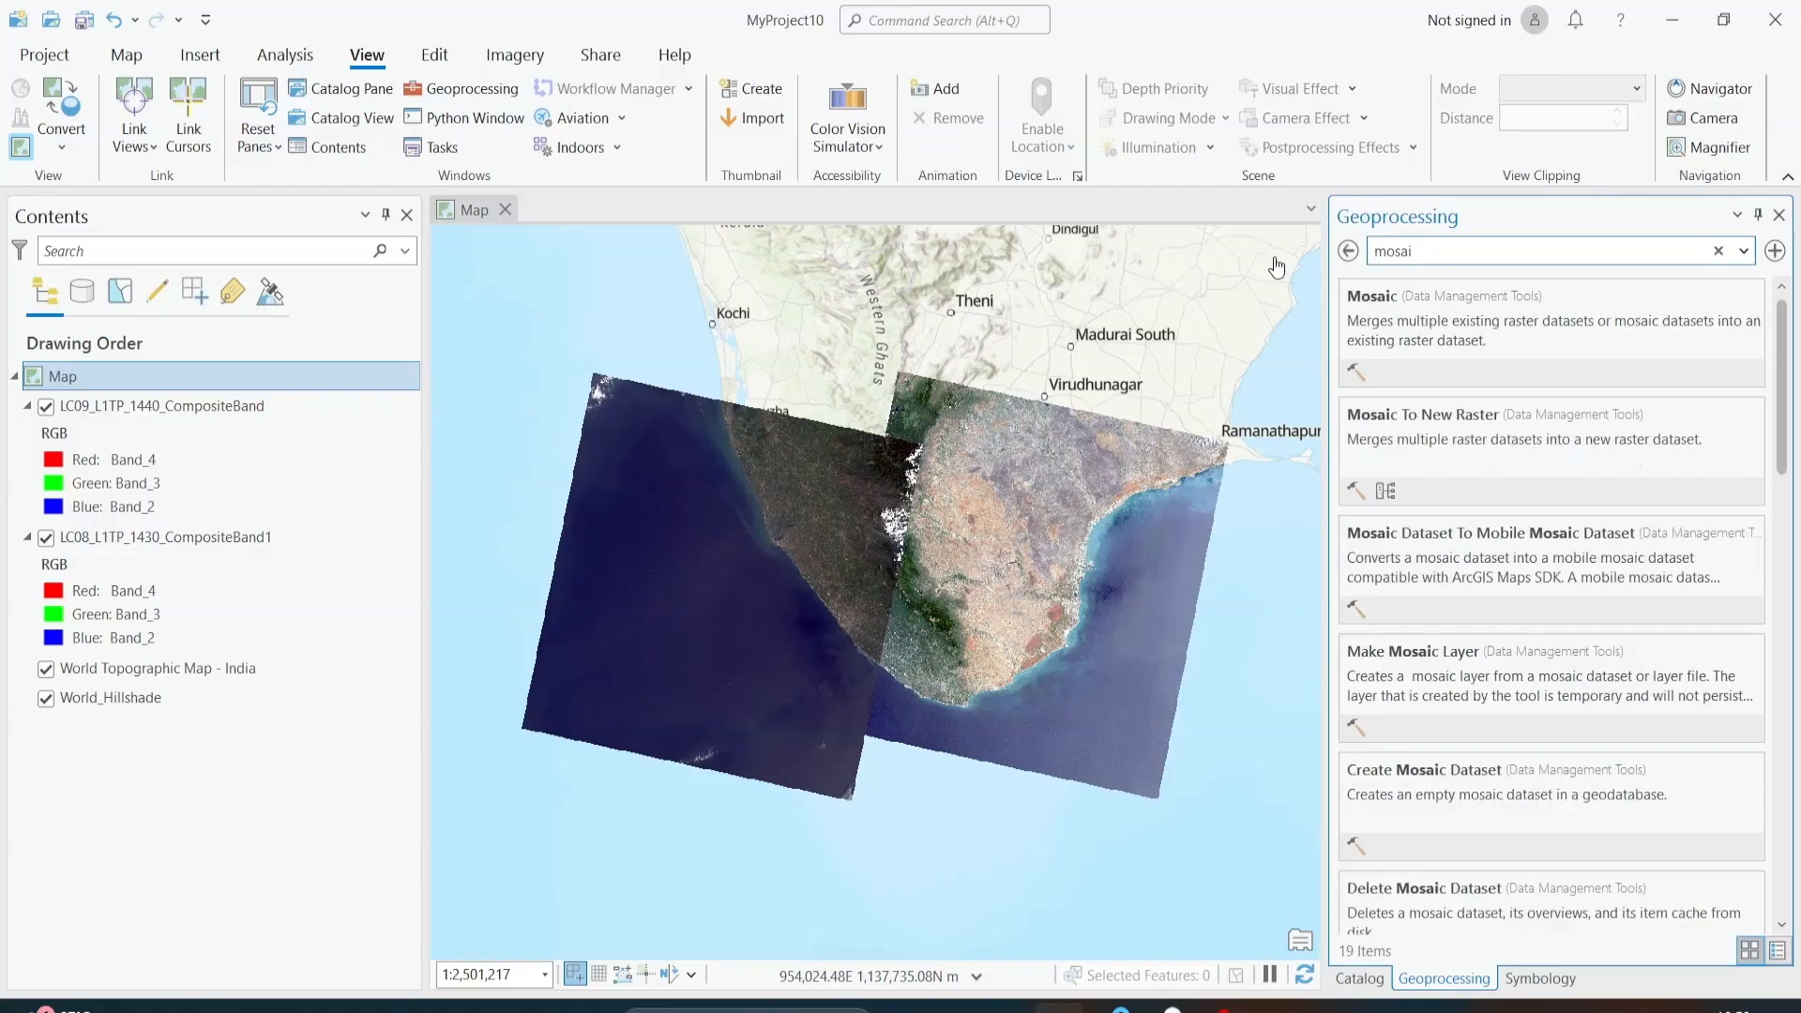
left_click(1418, 418)
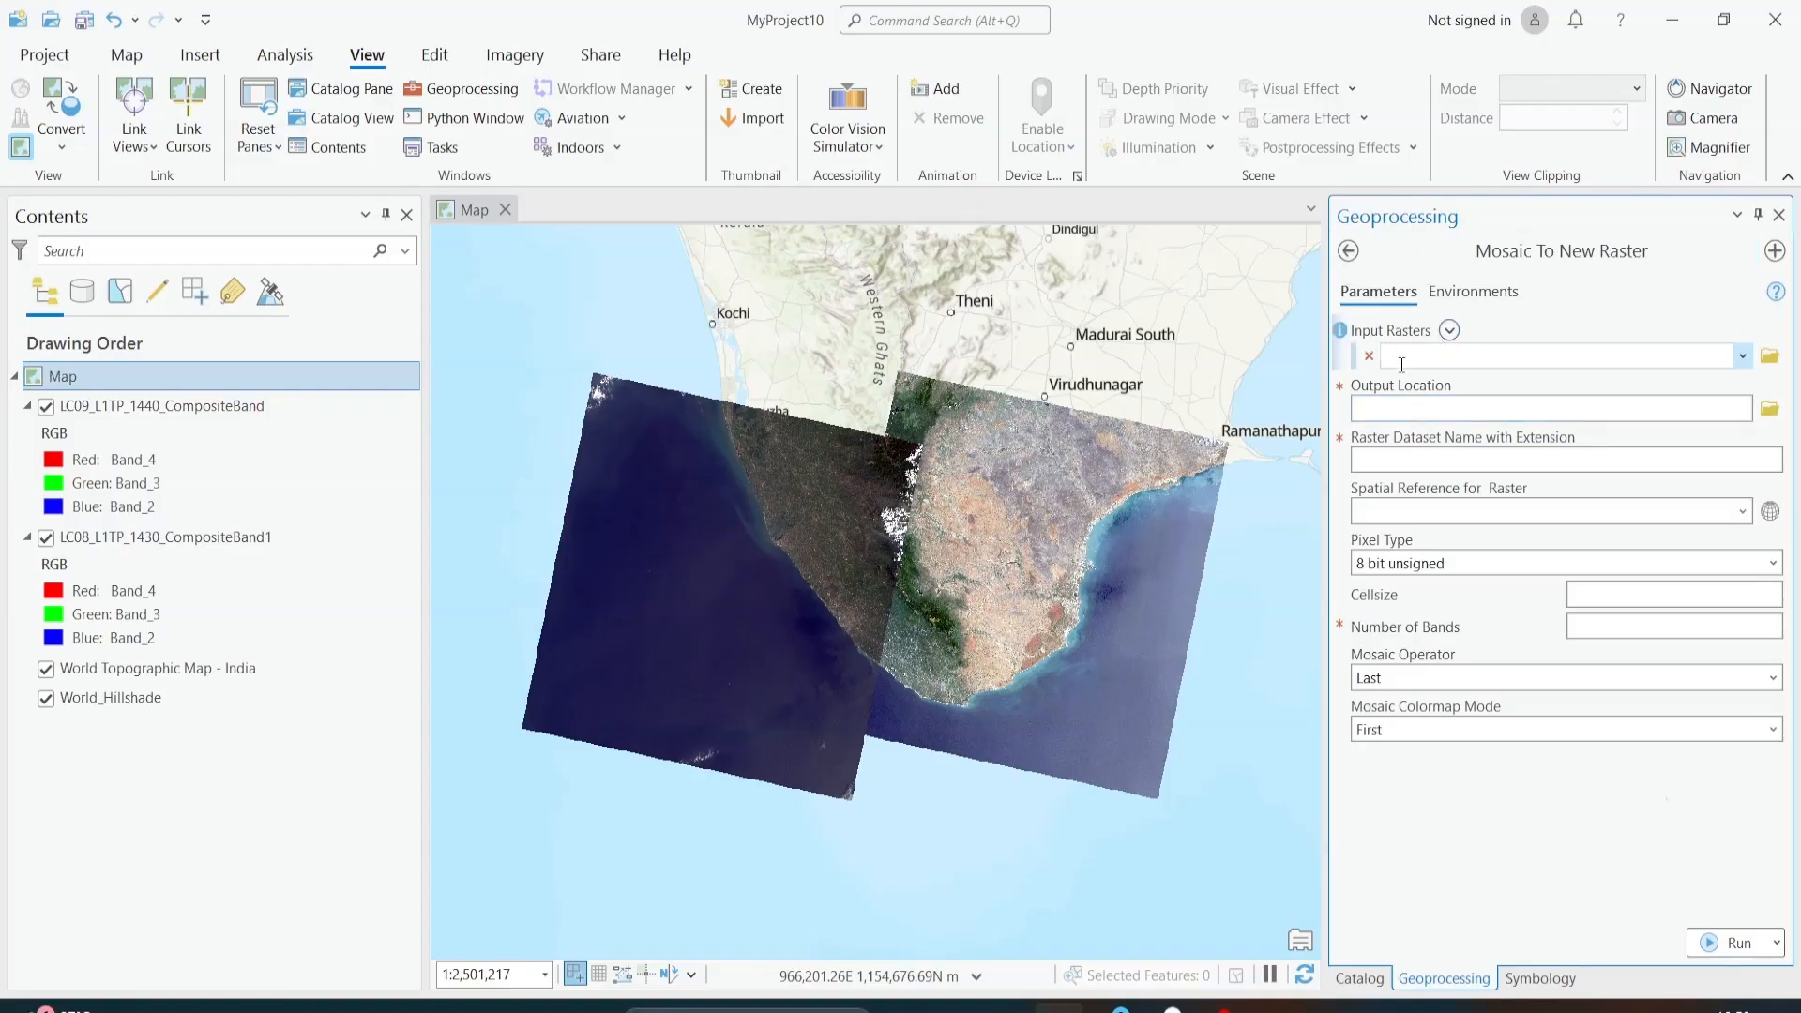
Step: Add LC09_L1TP_1440_CompositeBand and LC08_L1TP_1430_CompositeBand1 as the input rasters for the mosaic
left_click(1745, 357)
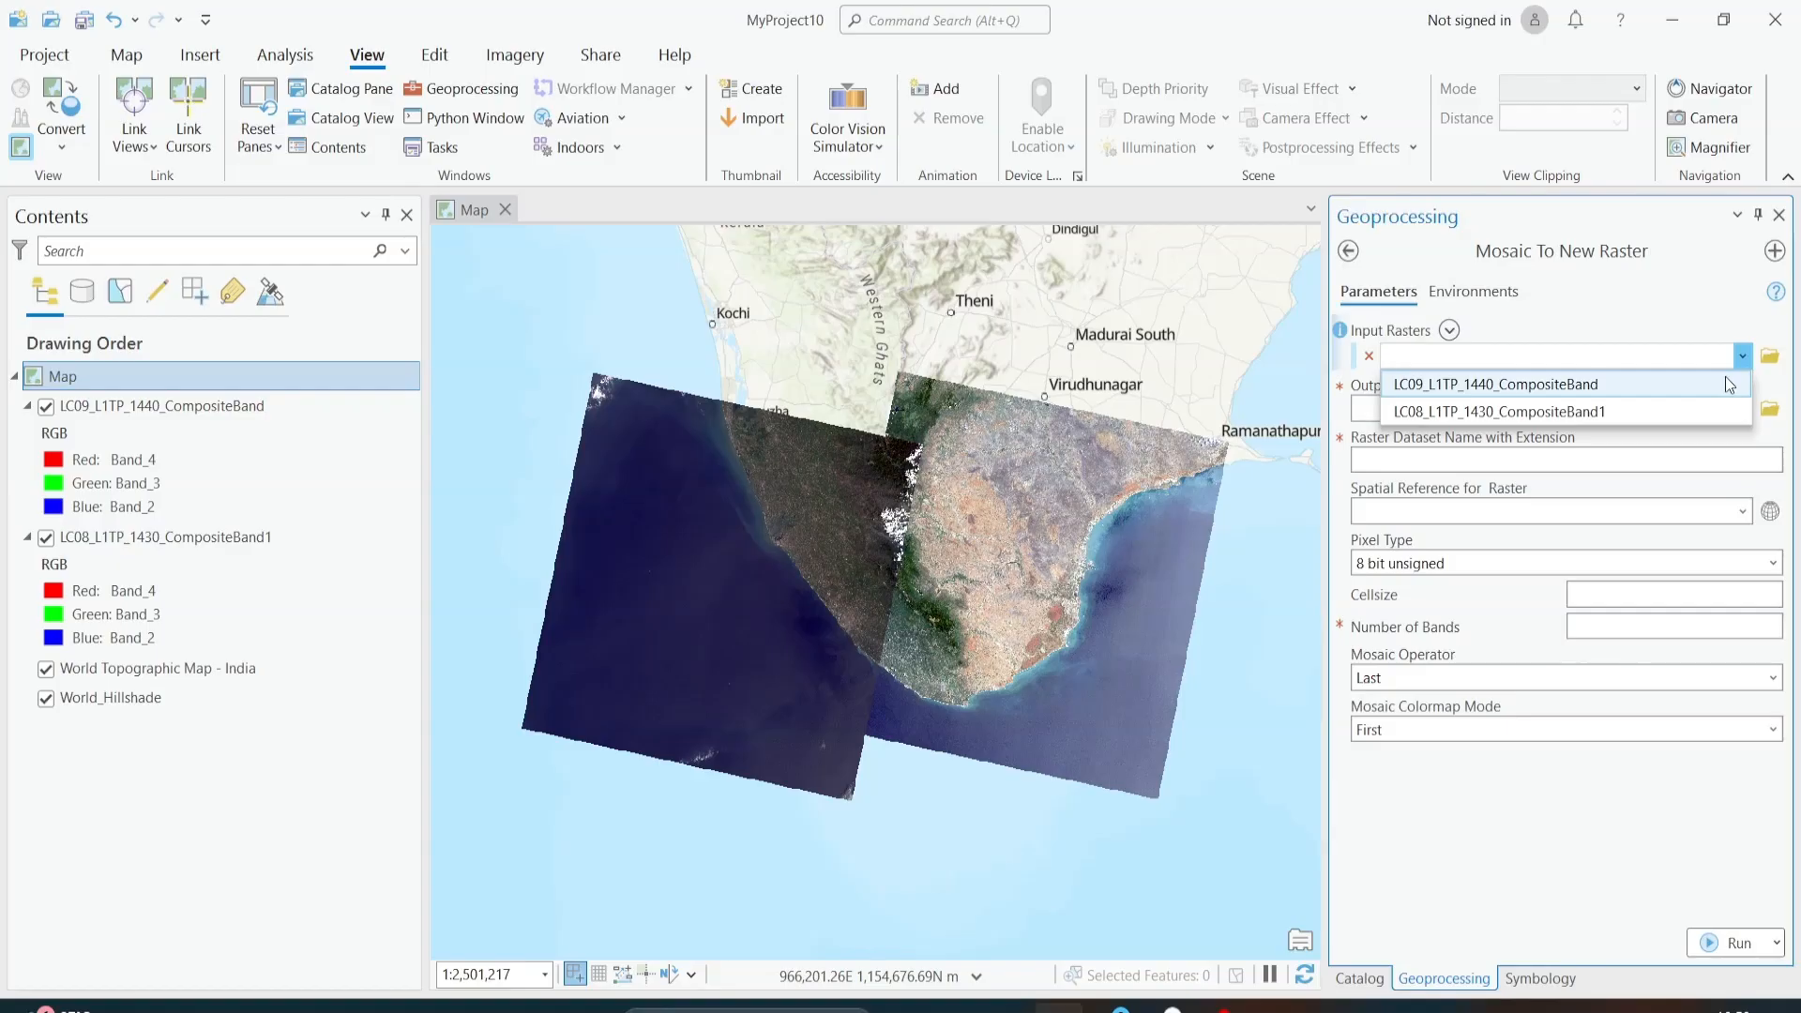
left_click(1726, 383)
left_click(1744, 385)
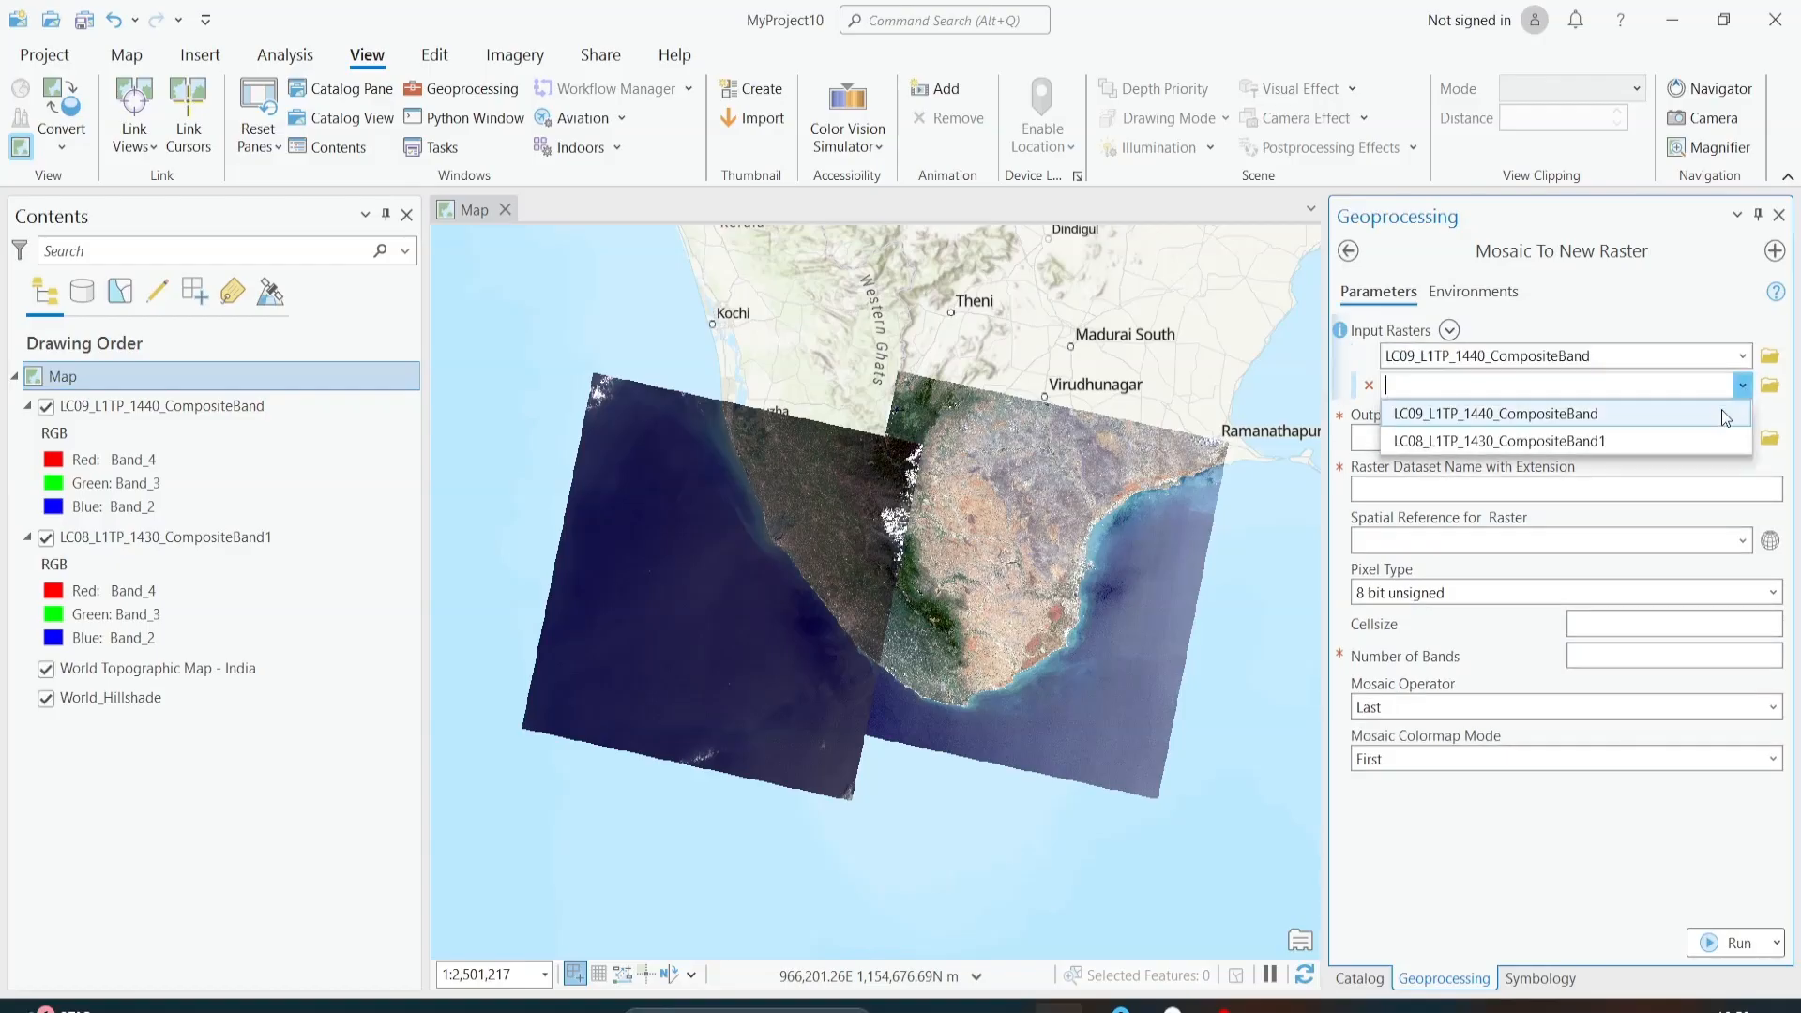
left_click(1698, 437)
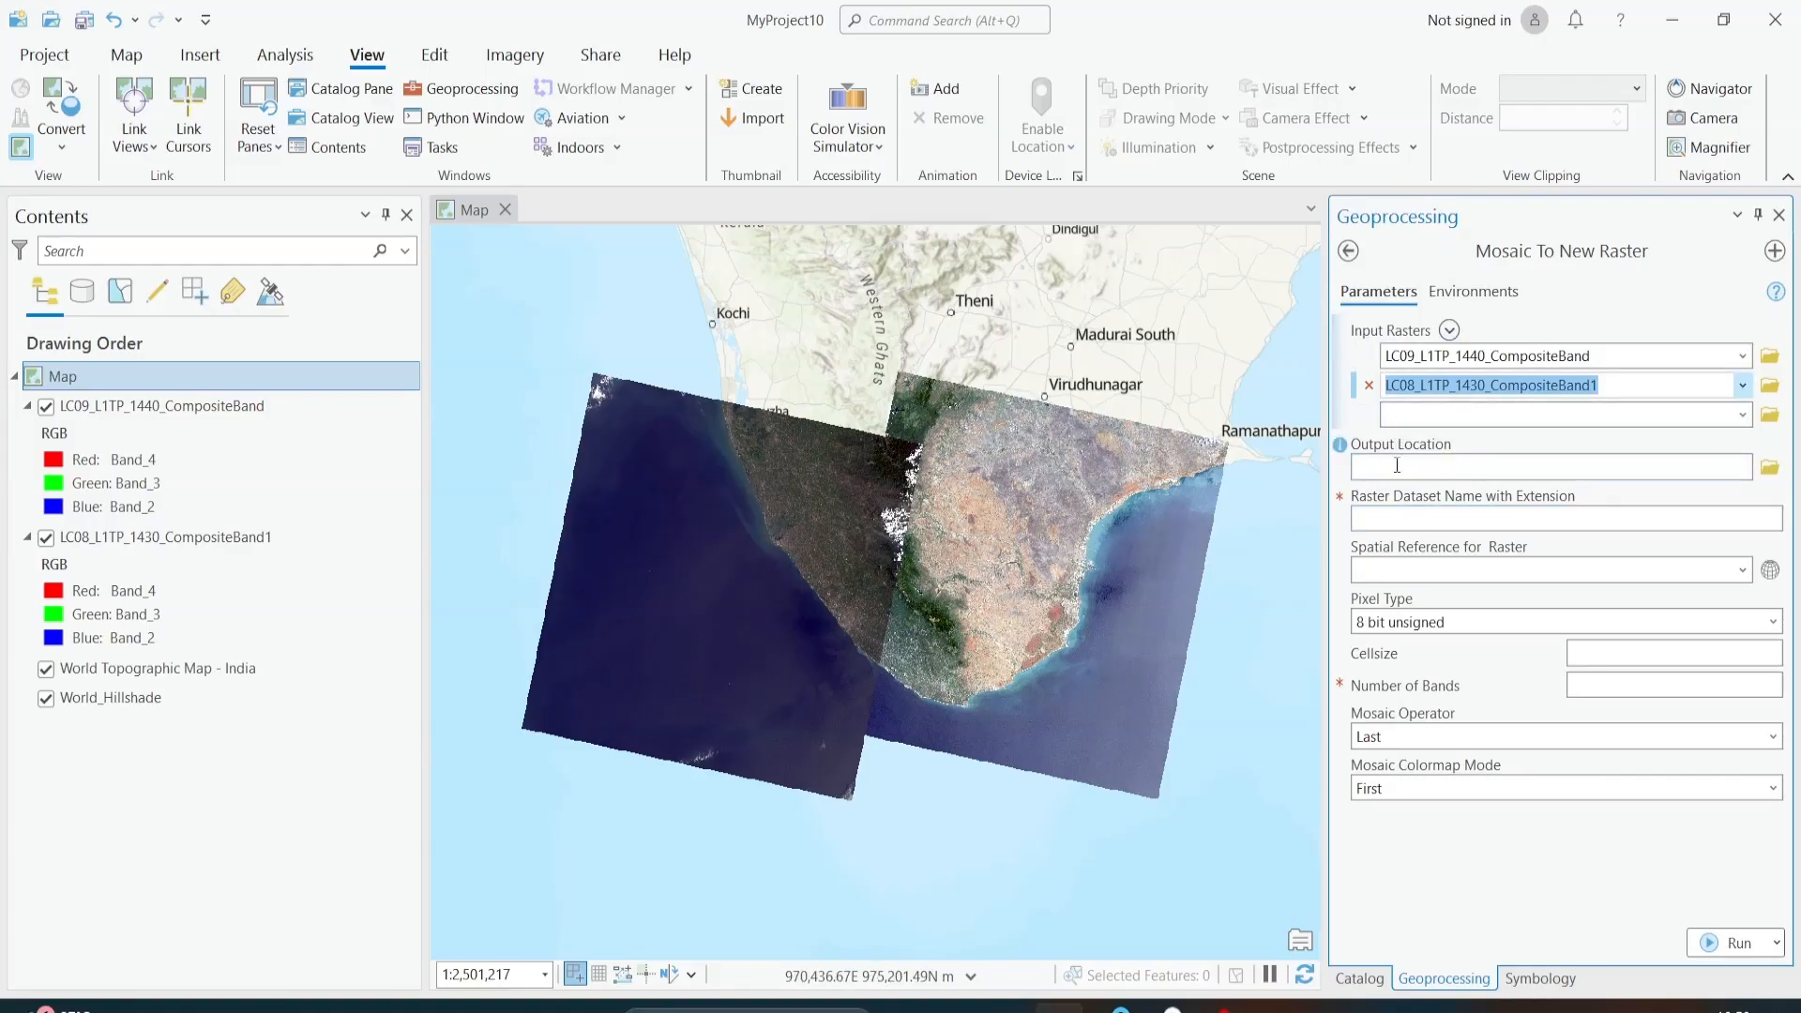
Step: Set the mosaic's output location to the out folder inside ARCGIS\raster on the D: drive
left_click(1770, 467)
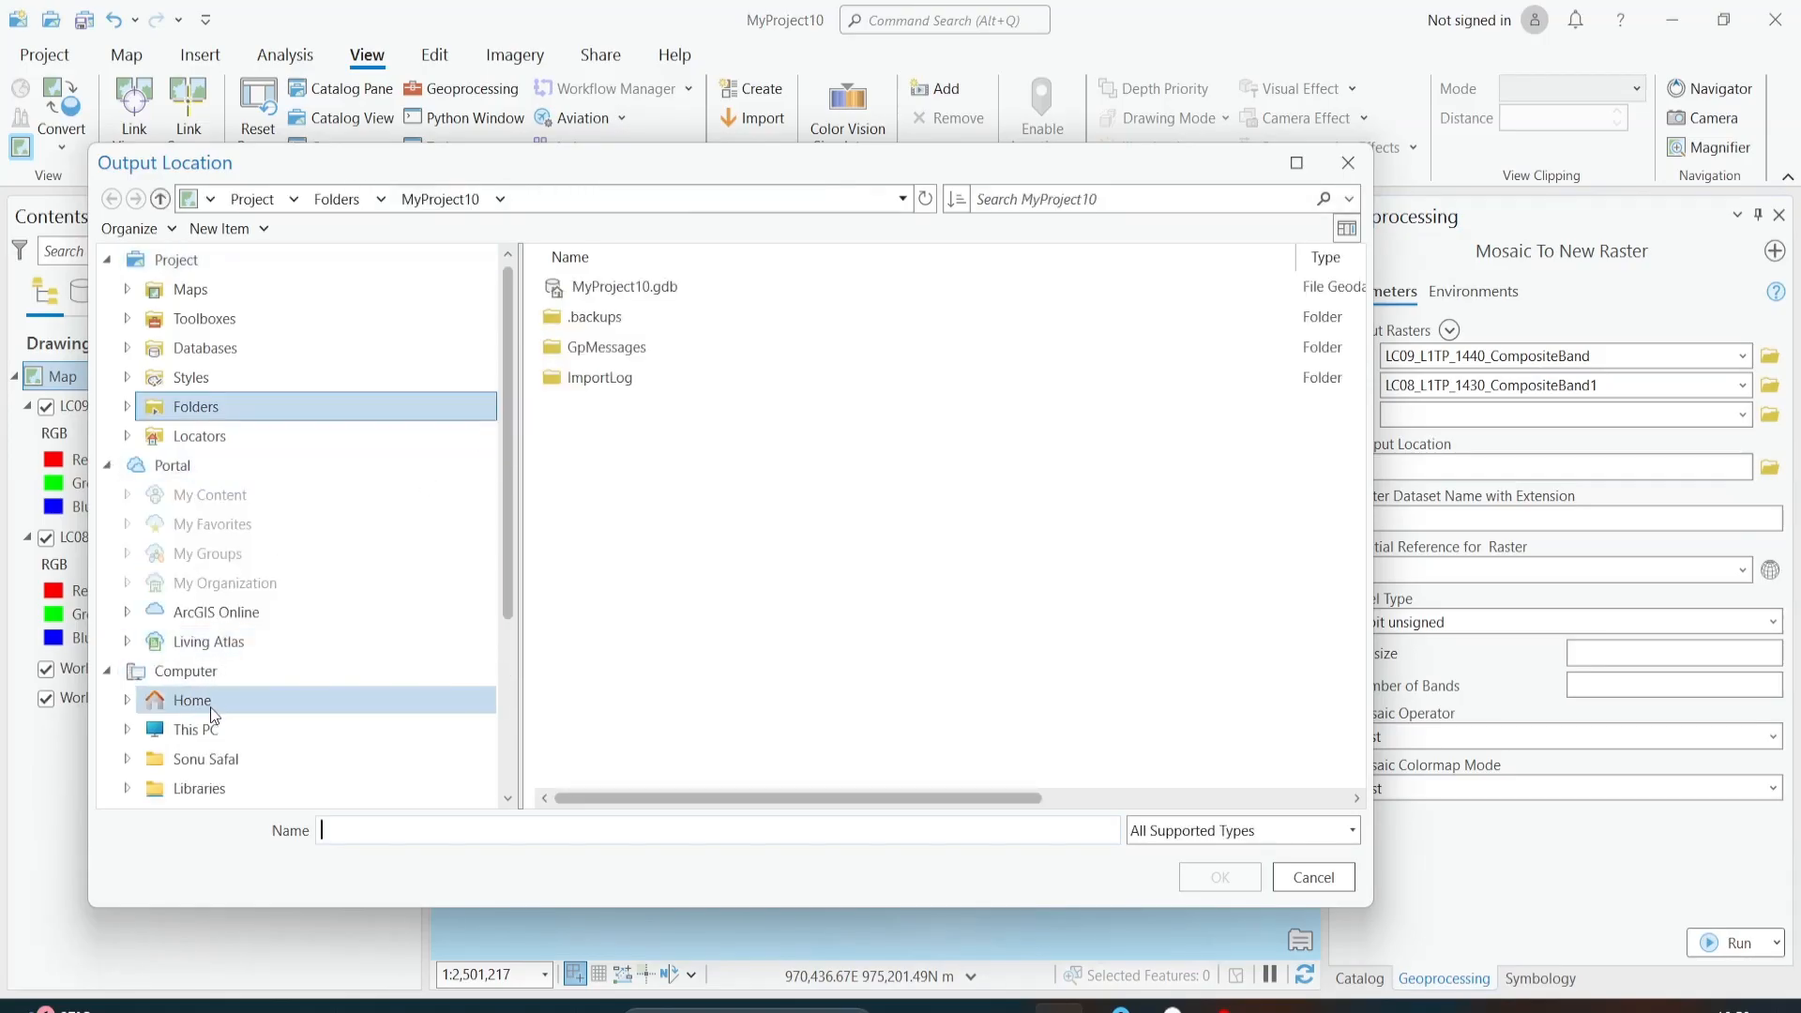
left_click(235, 724)
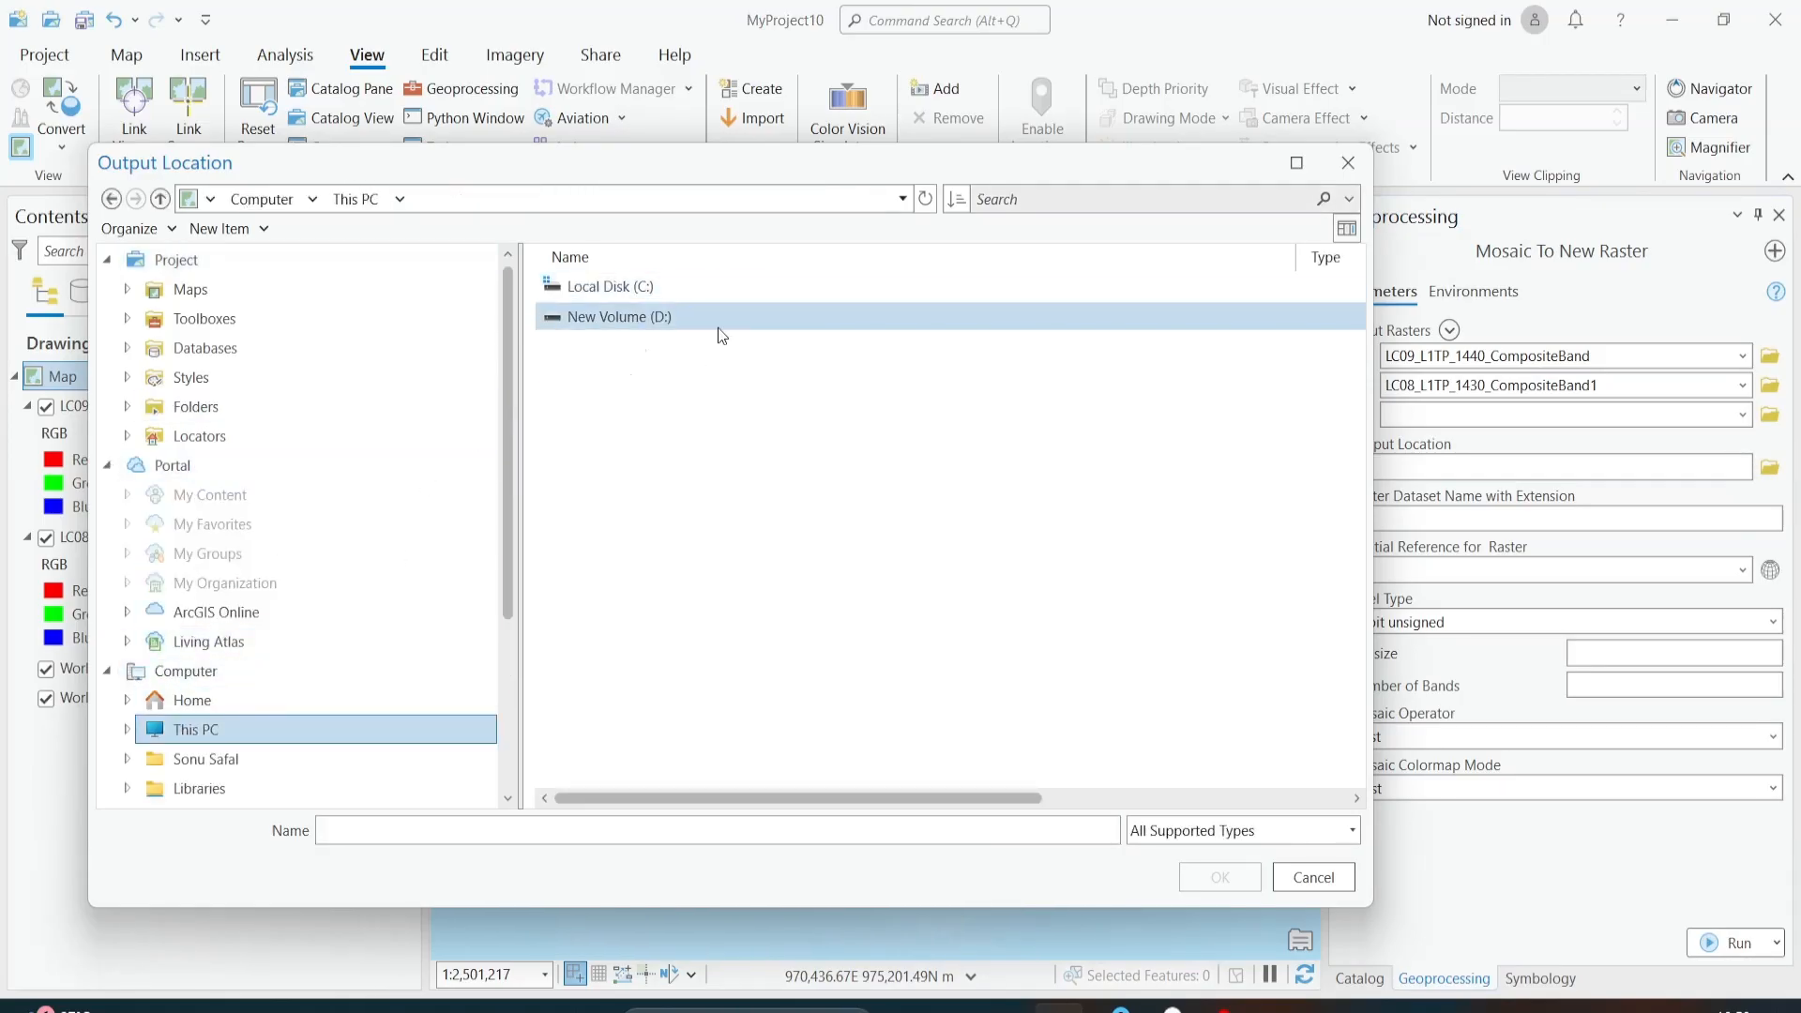
double_click(718, 324)
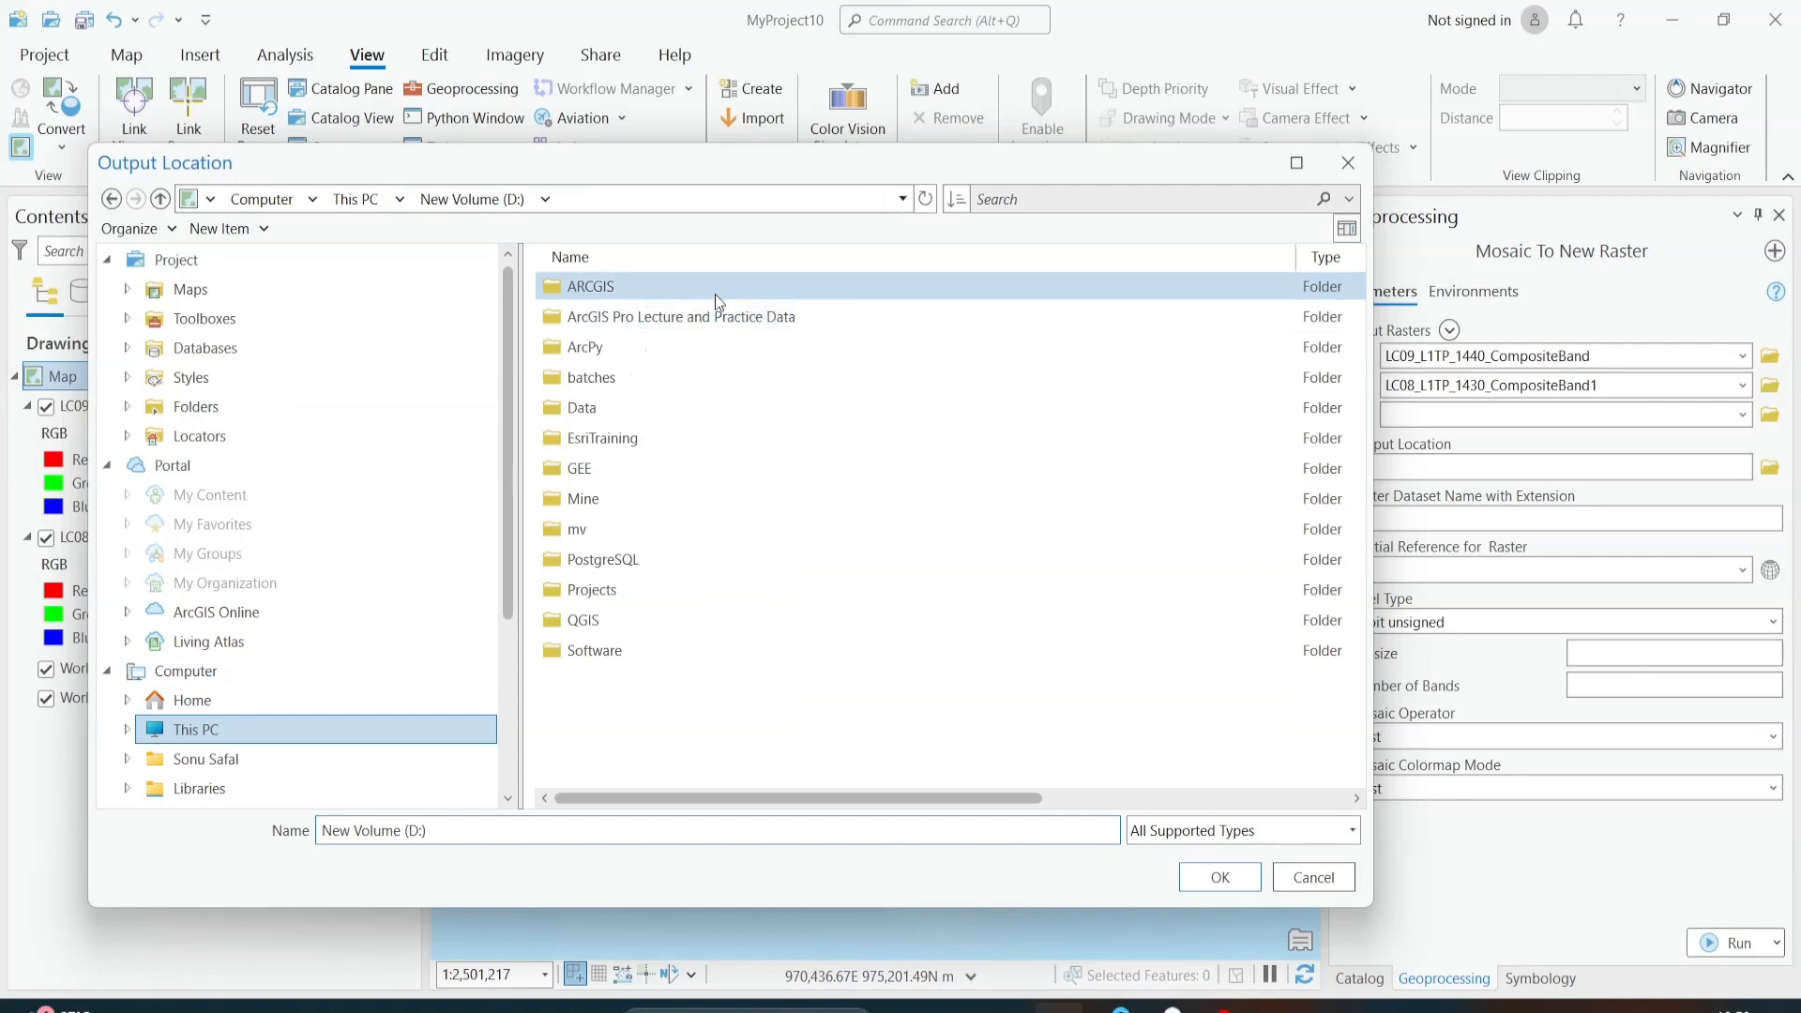
double_click(717, 284)
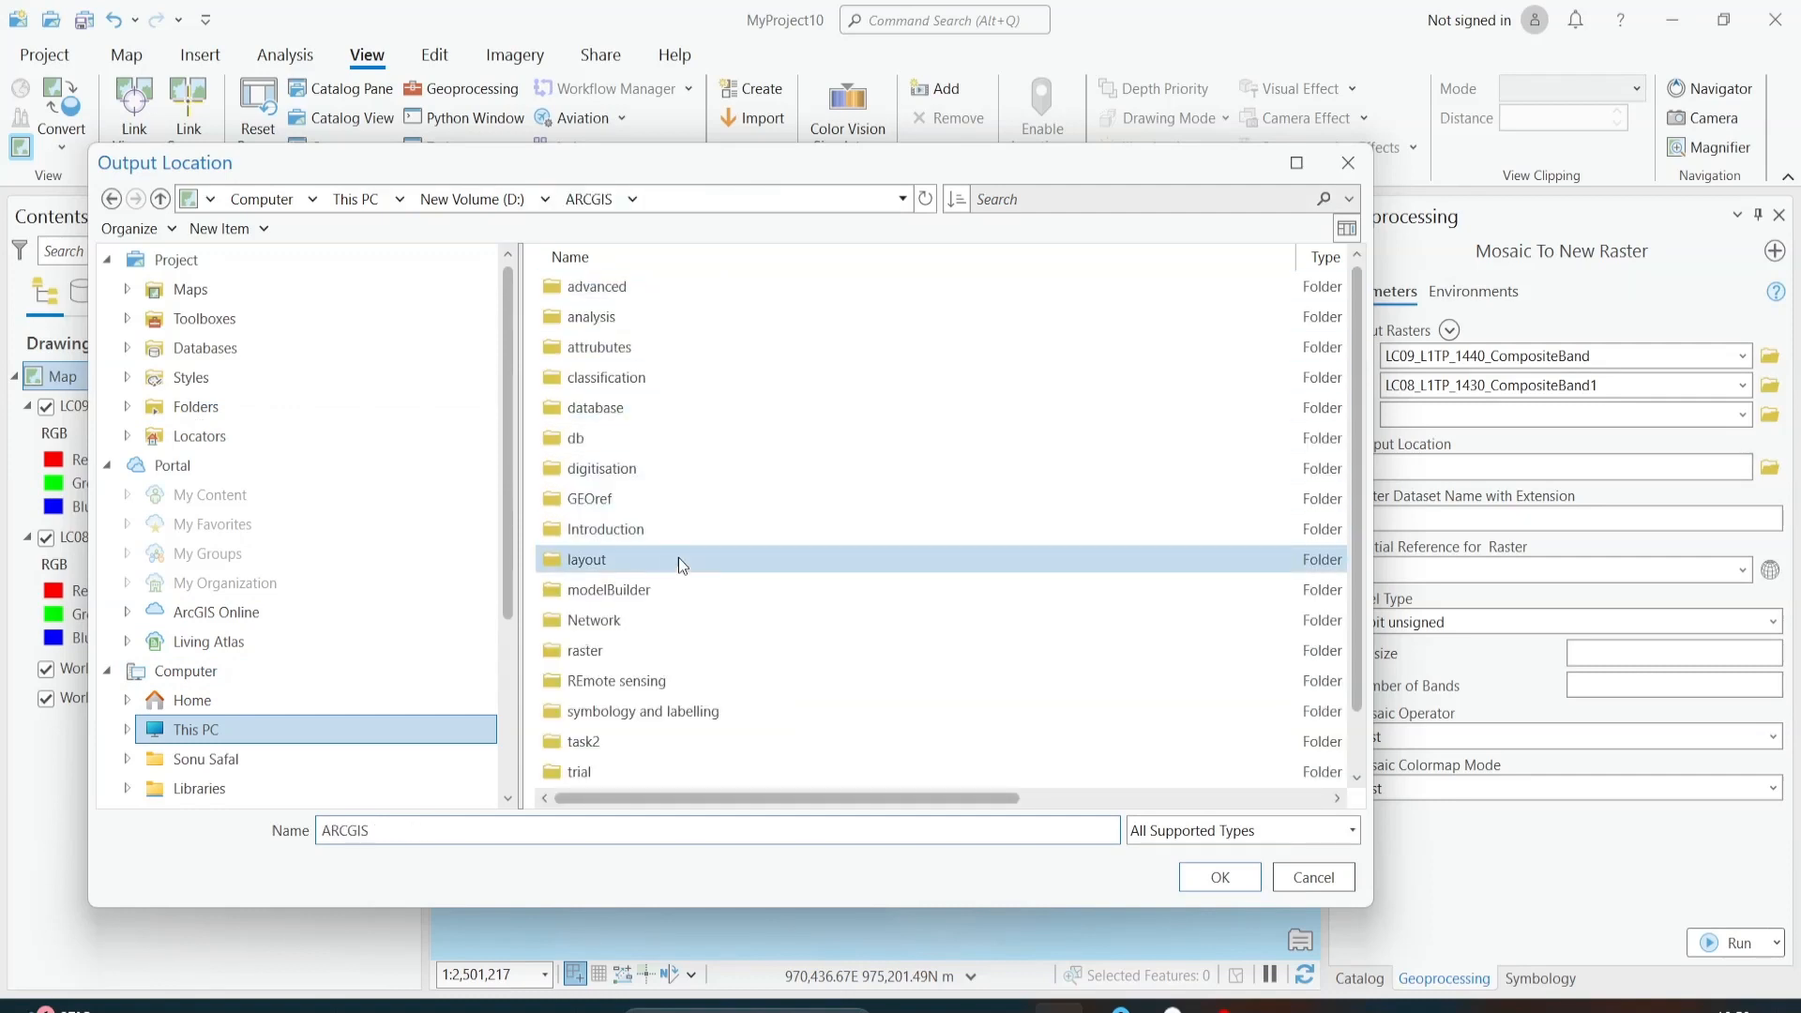
double_click(644, 647)
double_click(654, 289)
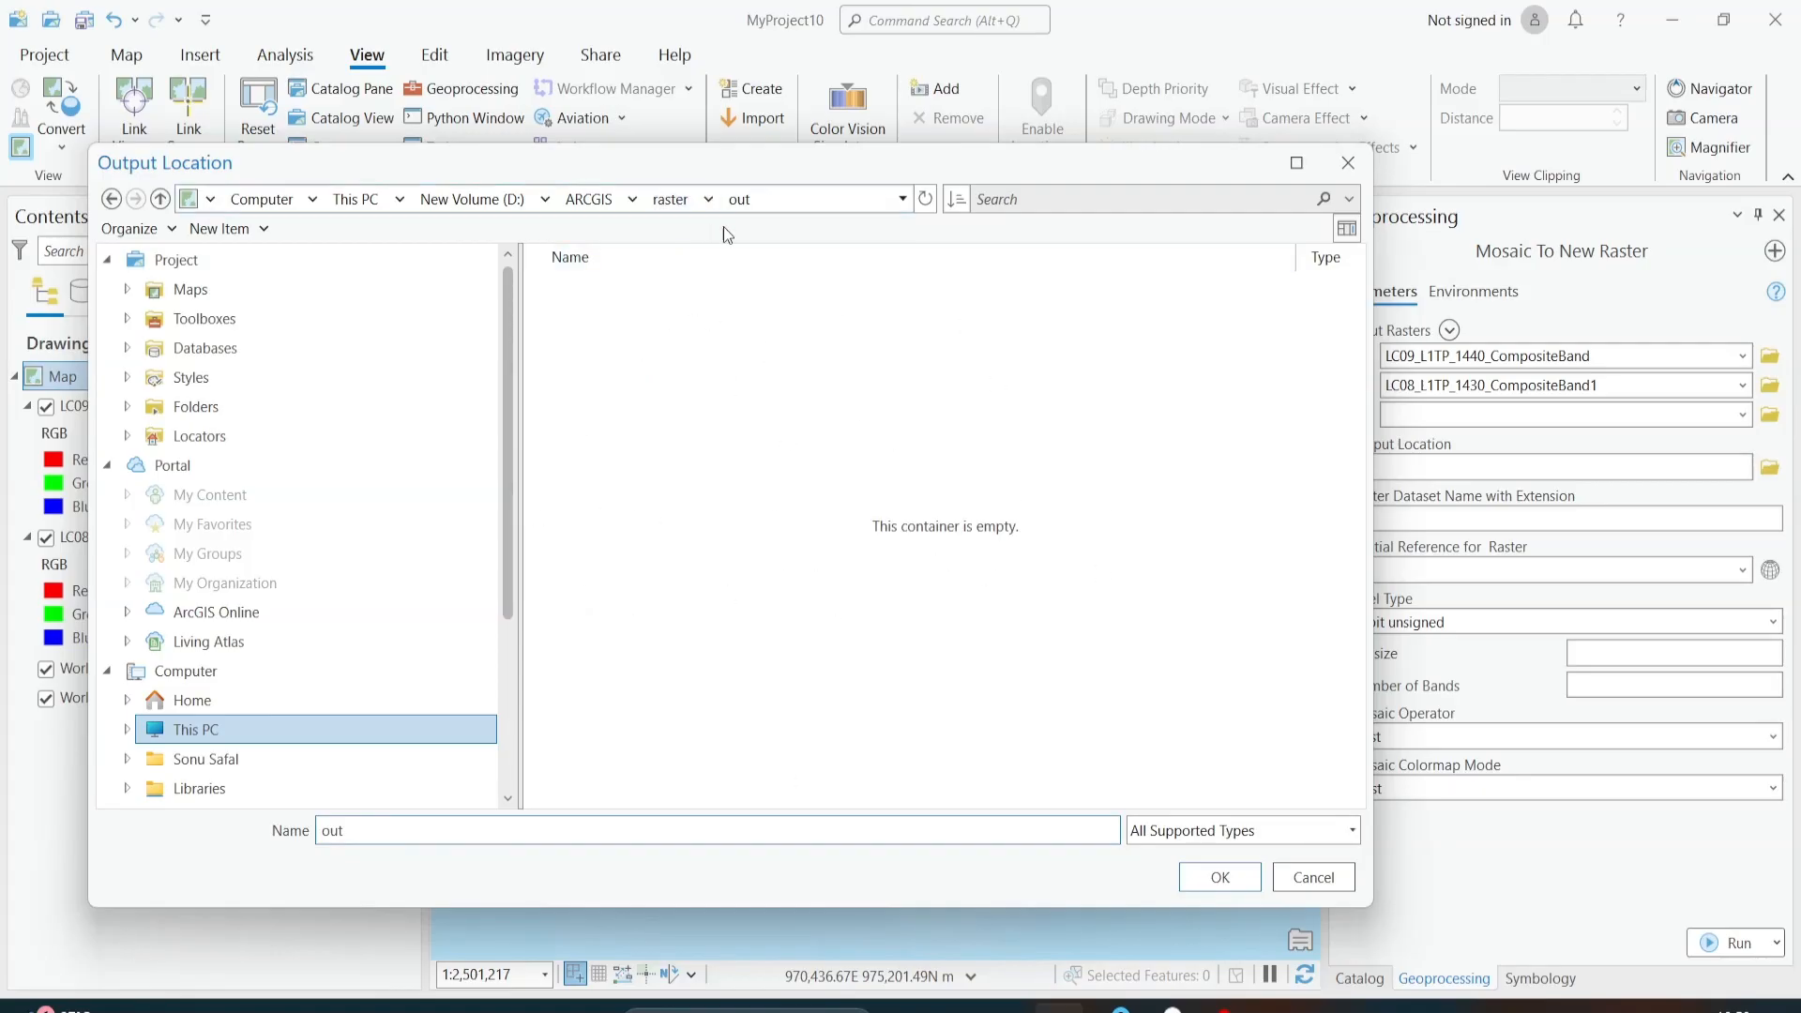
left_click(1236, 874)
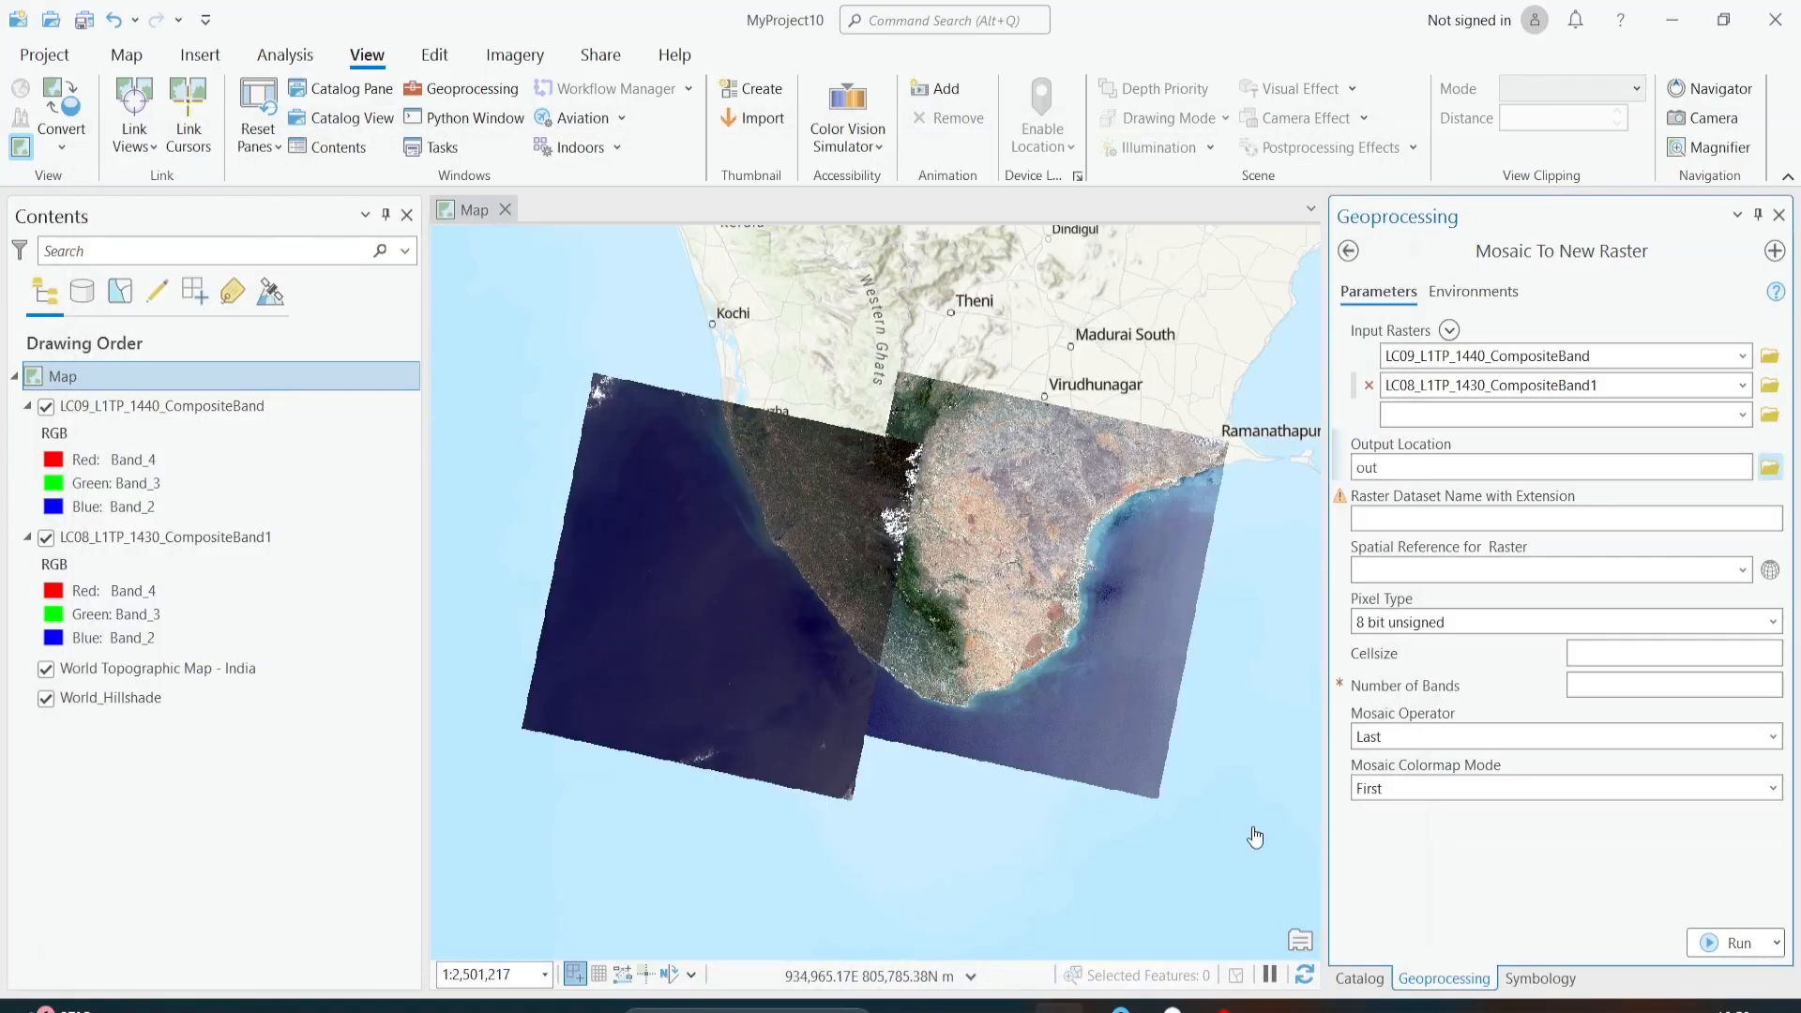
left_click(1422, 422)
Step: Name the output raster mosaiced1.tif and take its spatial reference from the LC09 composite layer
left_click(1505, 522)
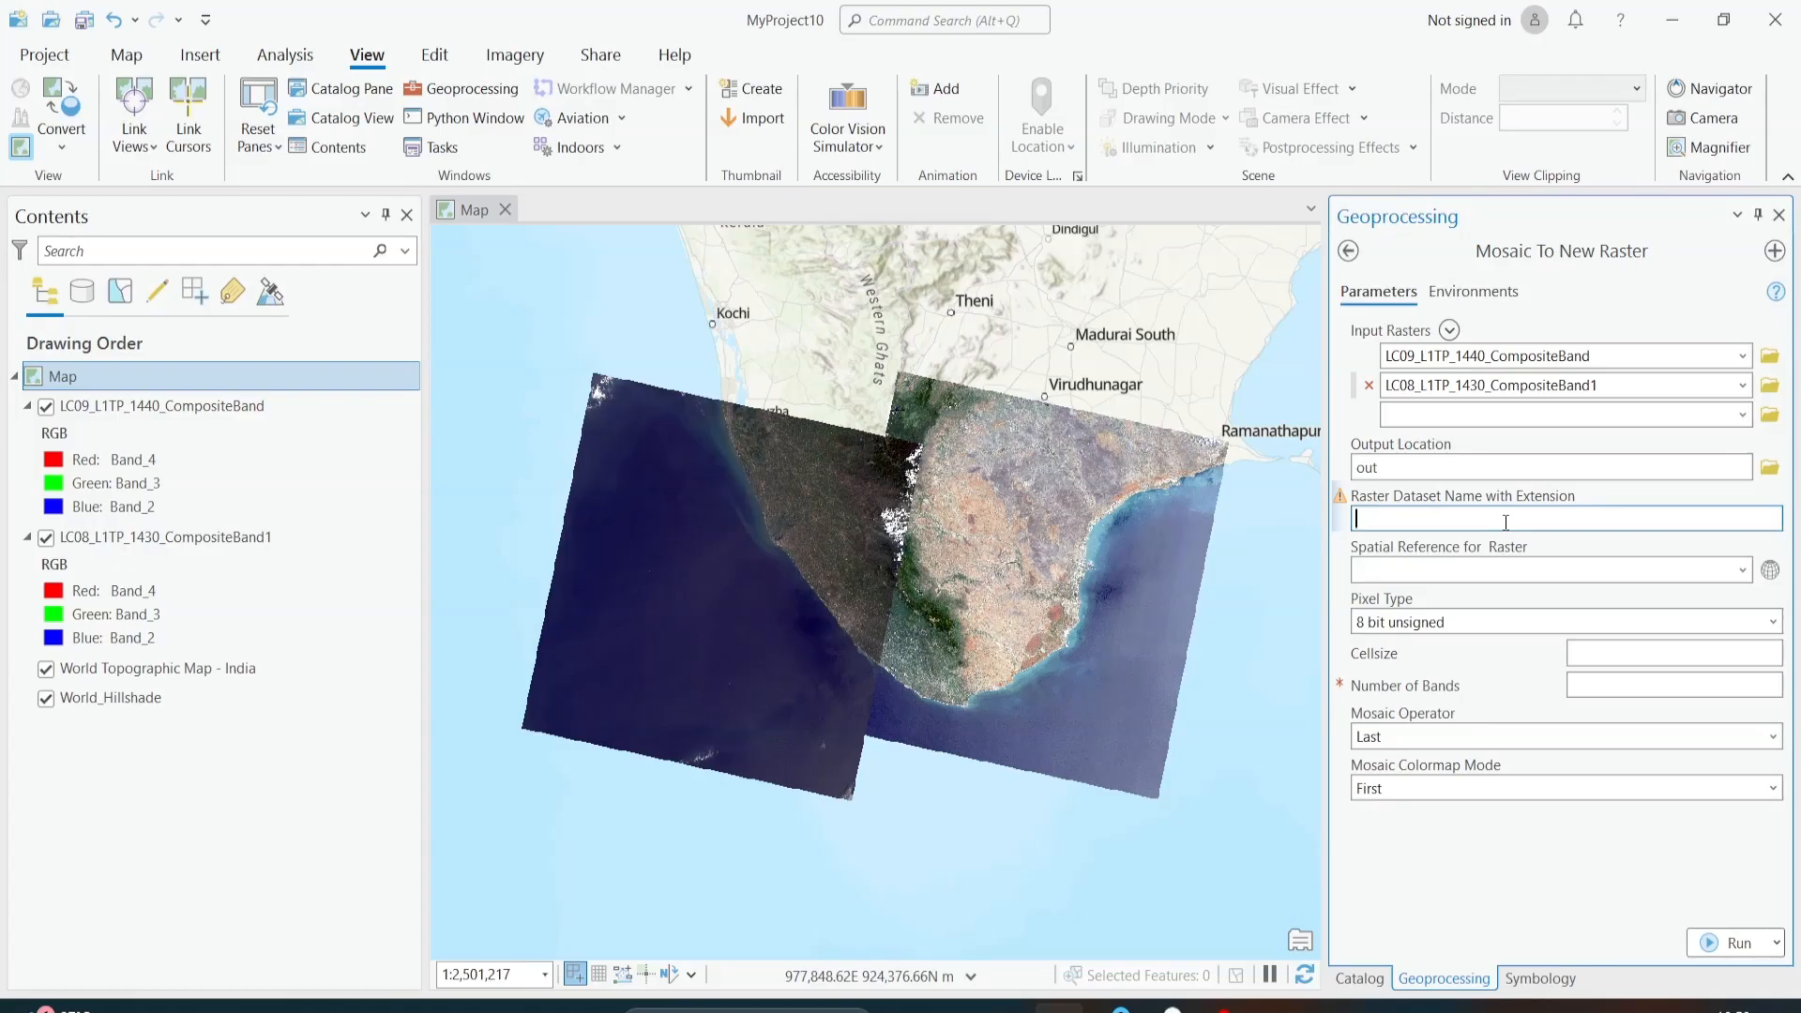
type("mosaiced.tif")
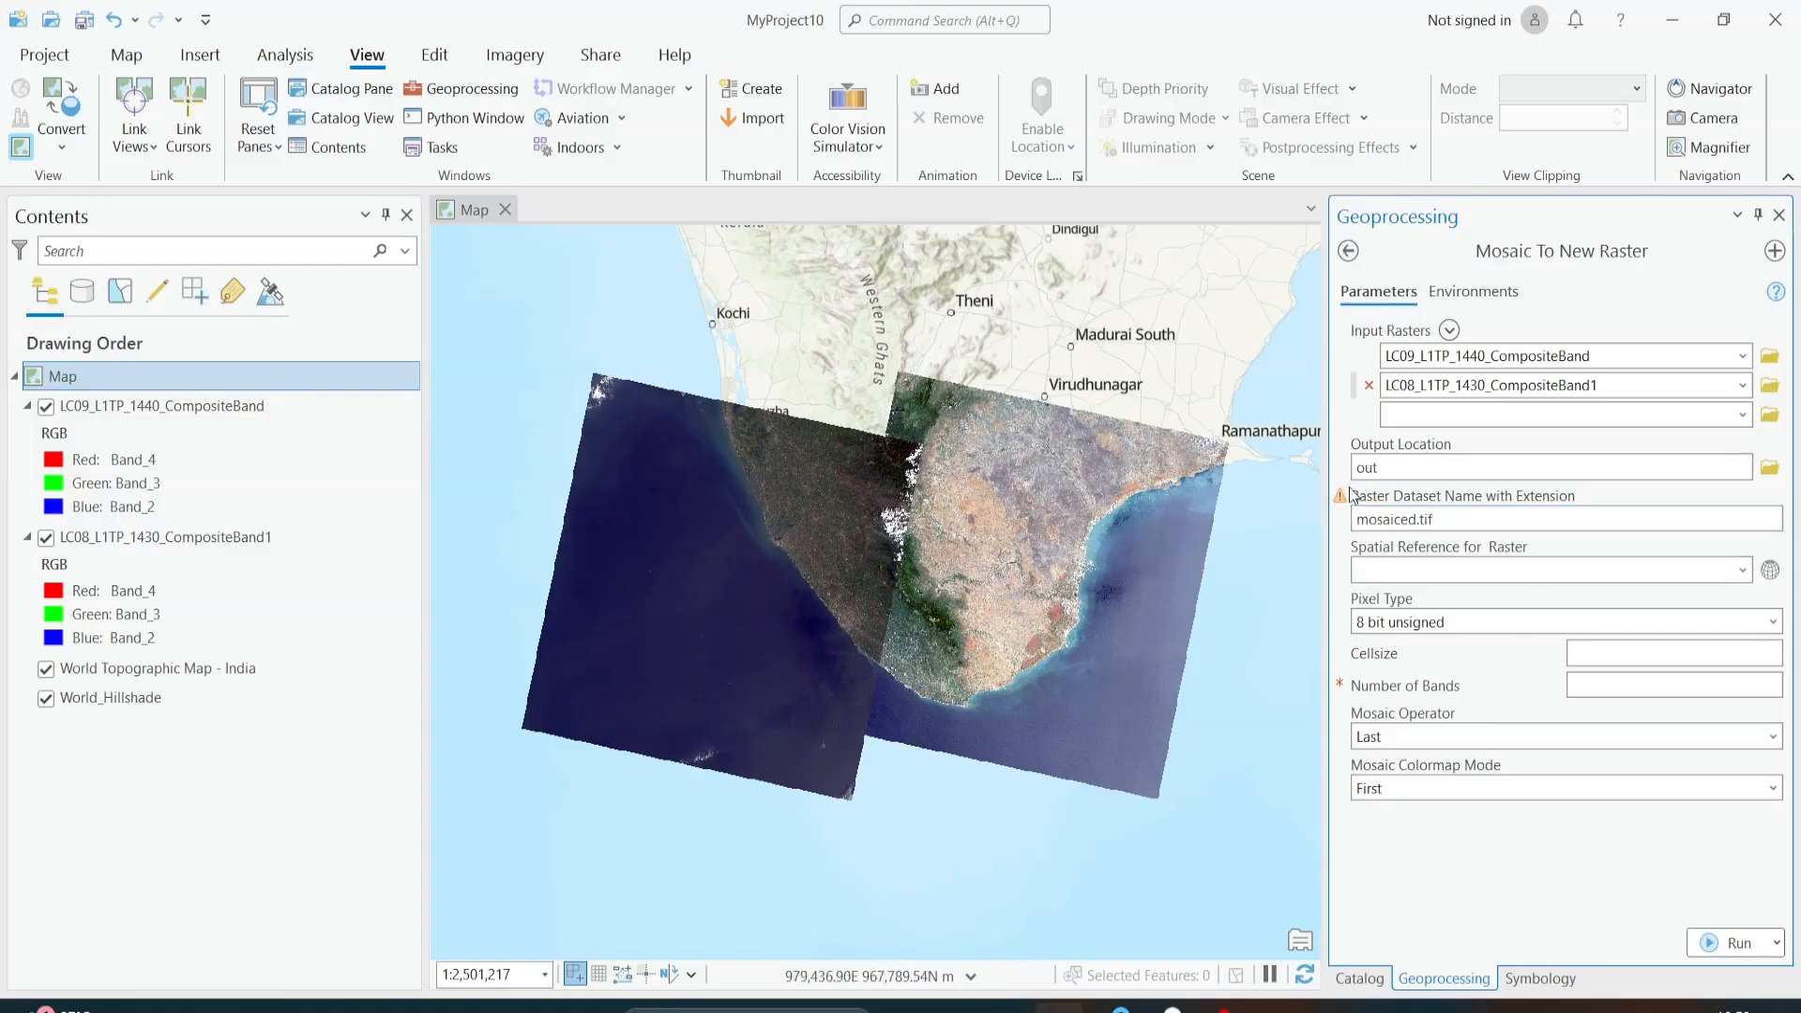
mouse_move(1348, 507)
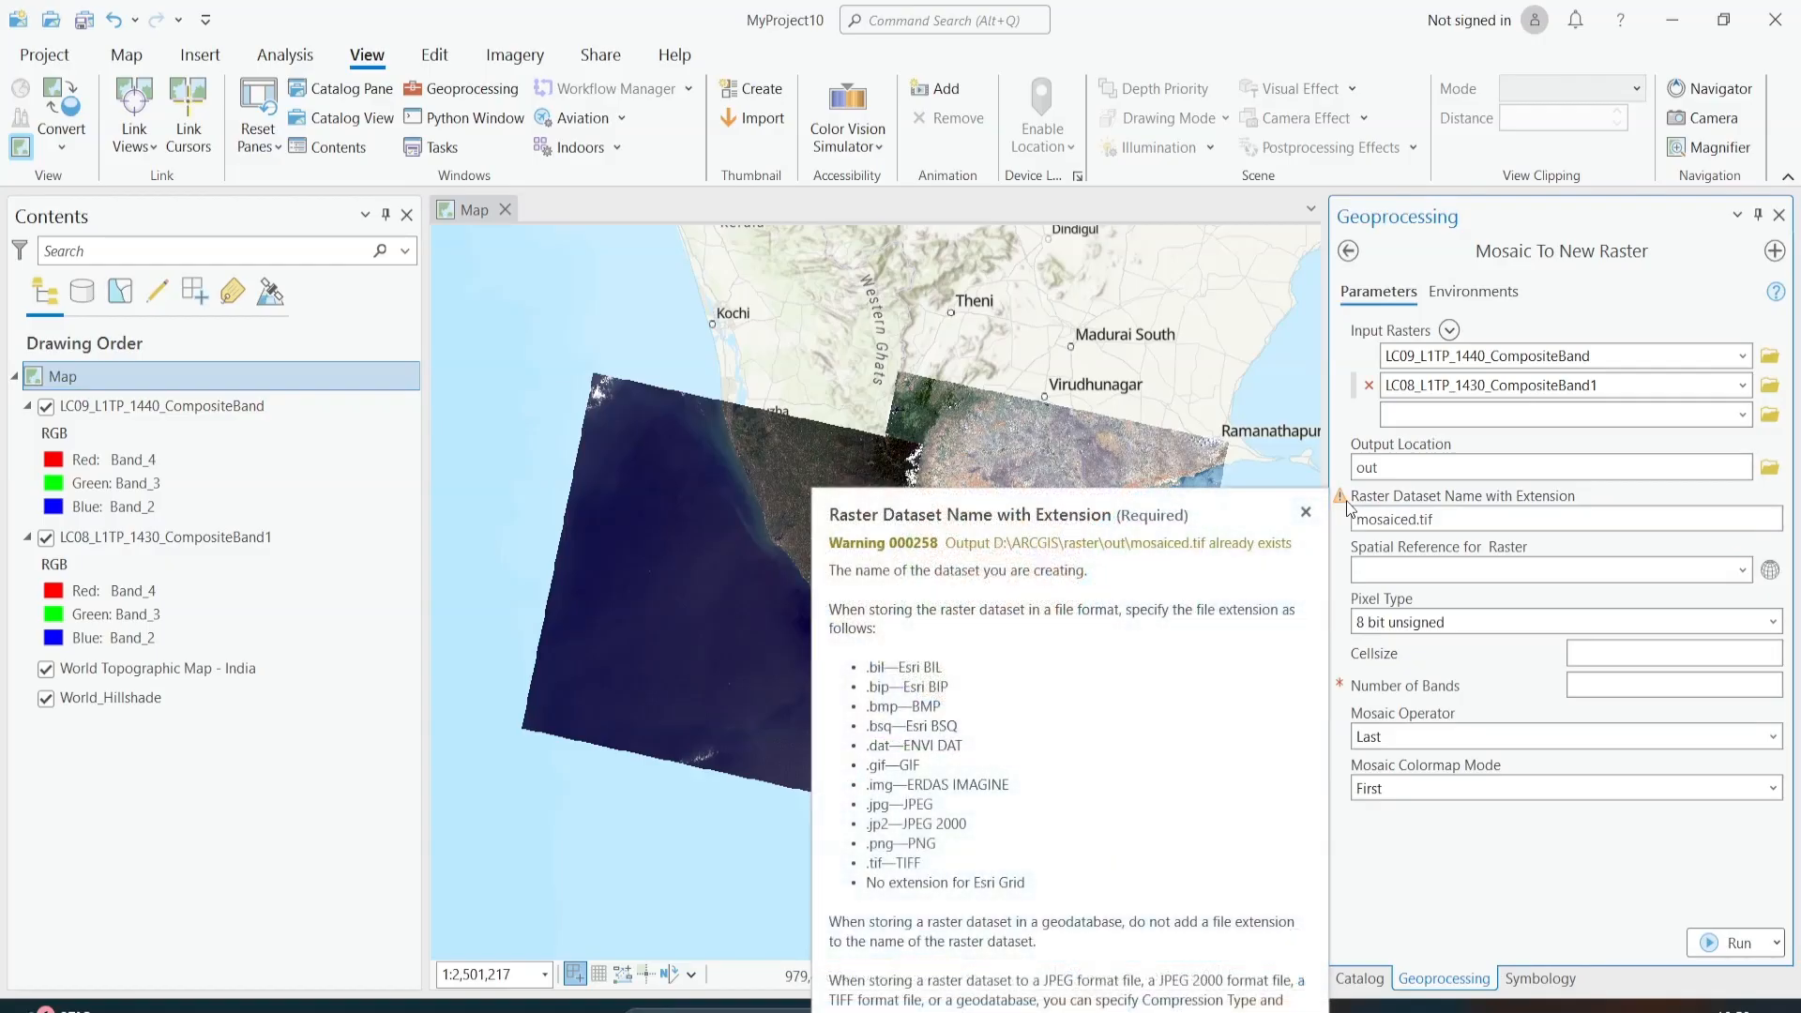
left_click(1415, 517)
type("1")
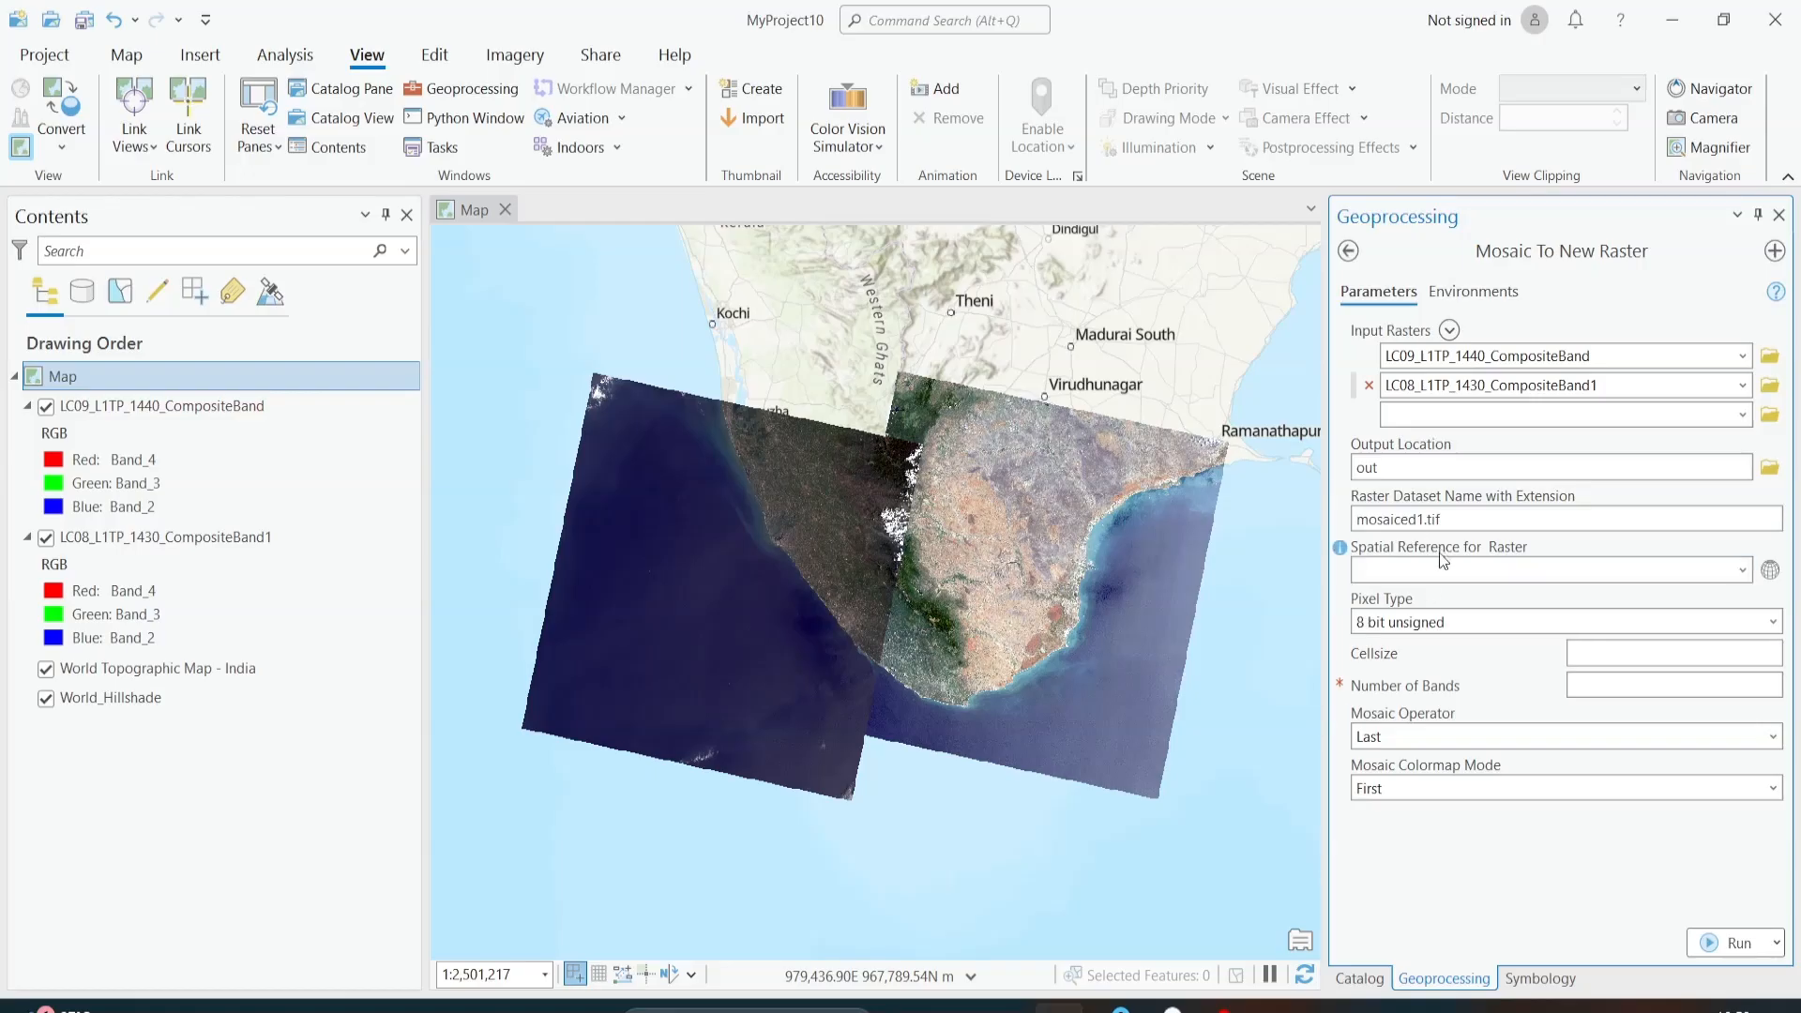
left_click(1743, 569)
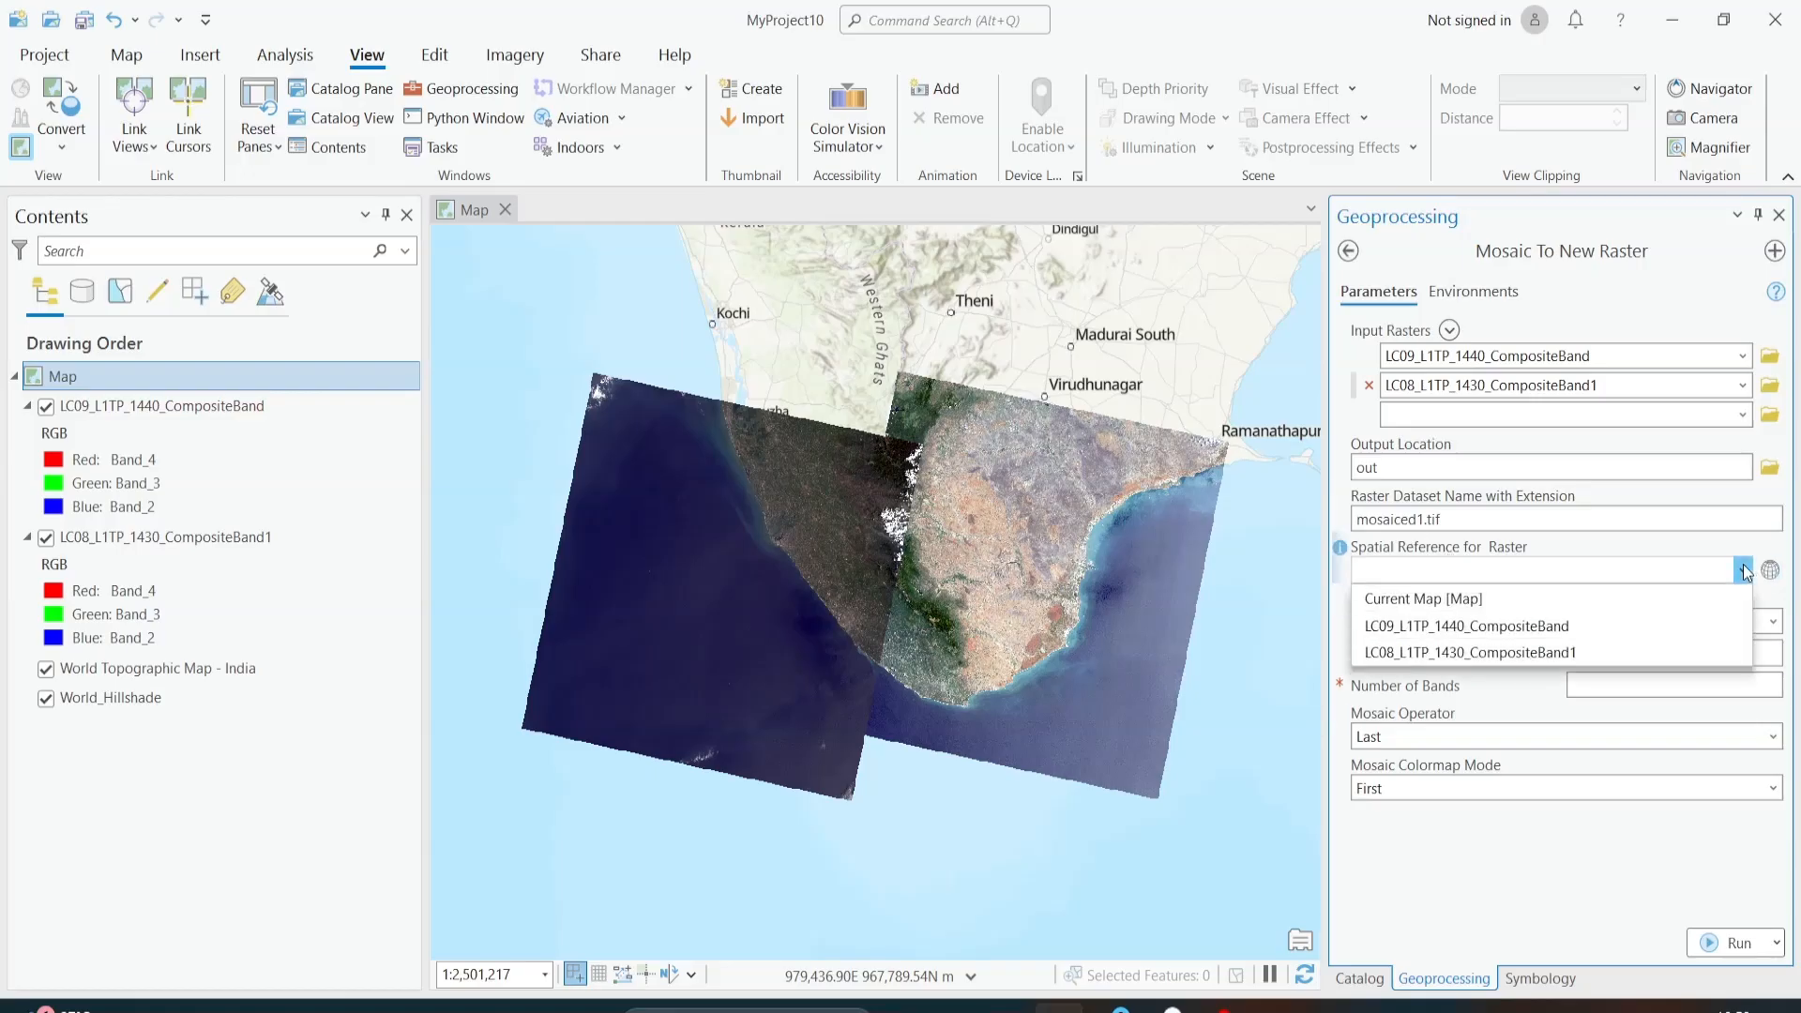
left_click(1664, 625)
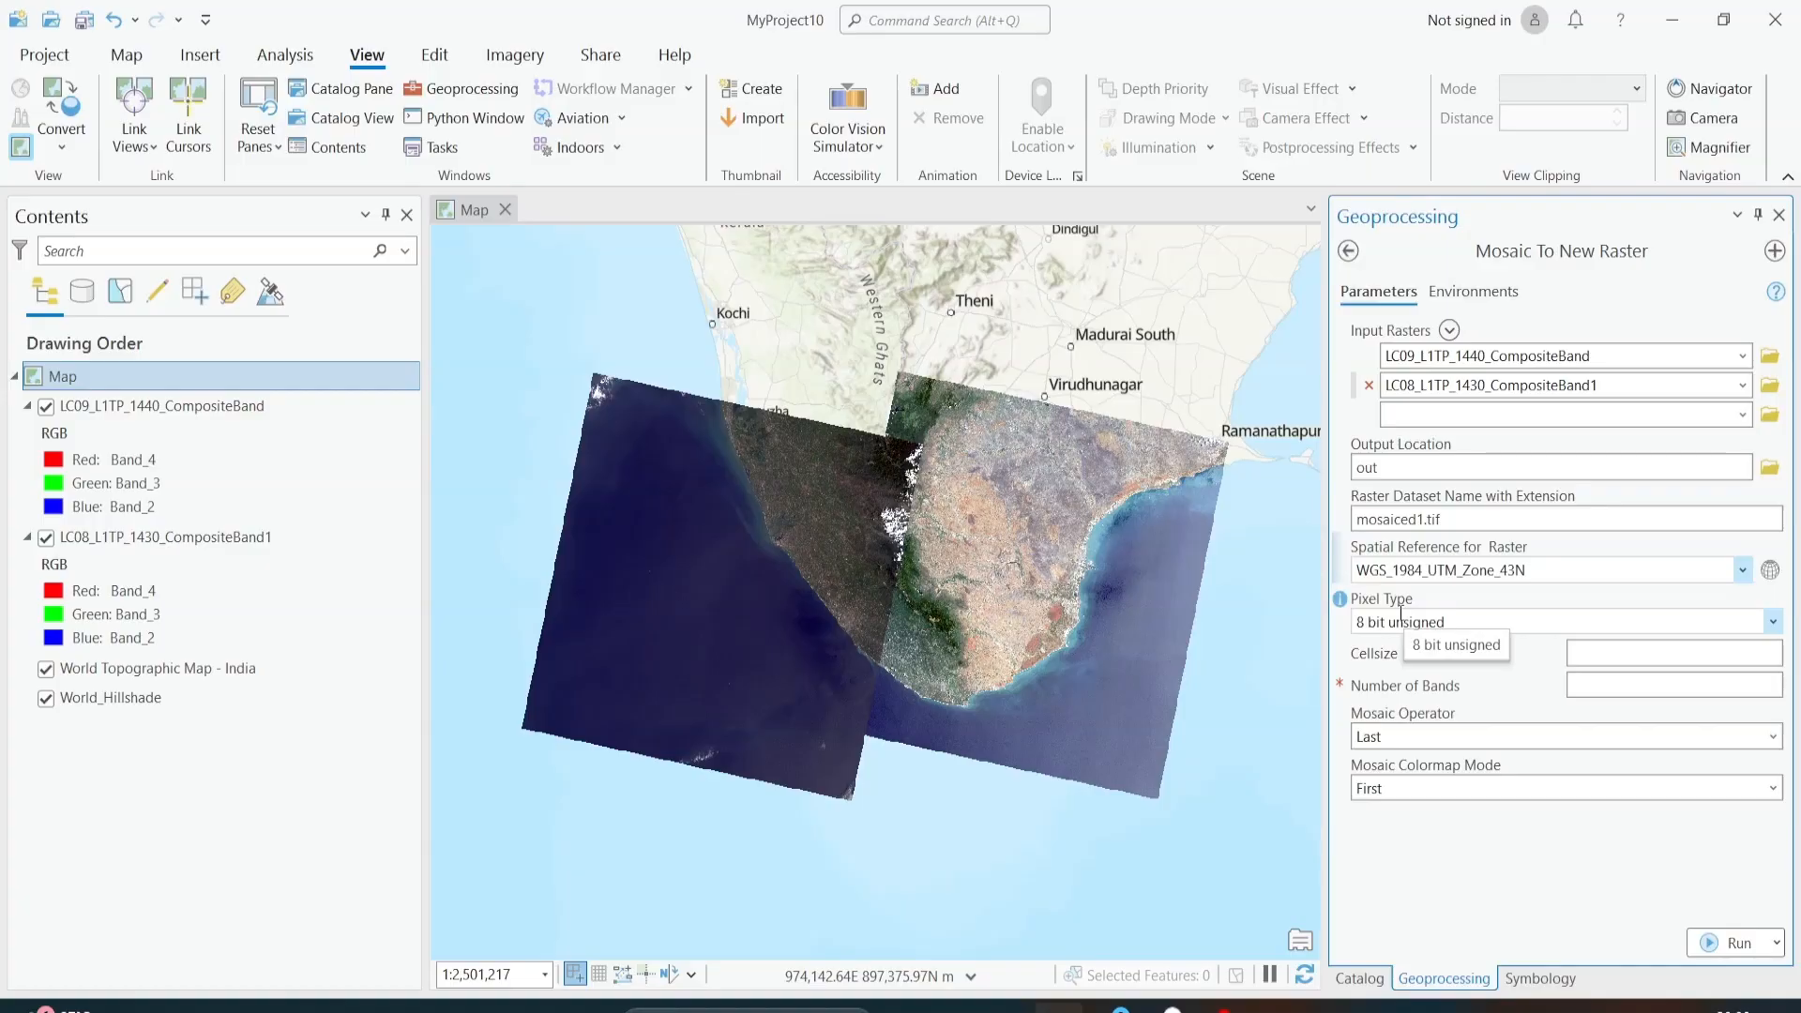
Step: Examine the LC09 composite's raster information in its source properties, checking the number of bands, cell size and pixel depth
left_click(203, 409)
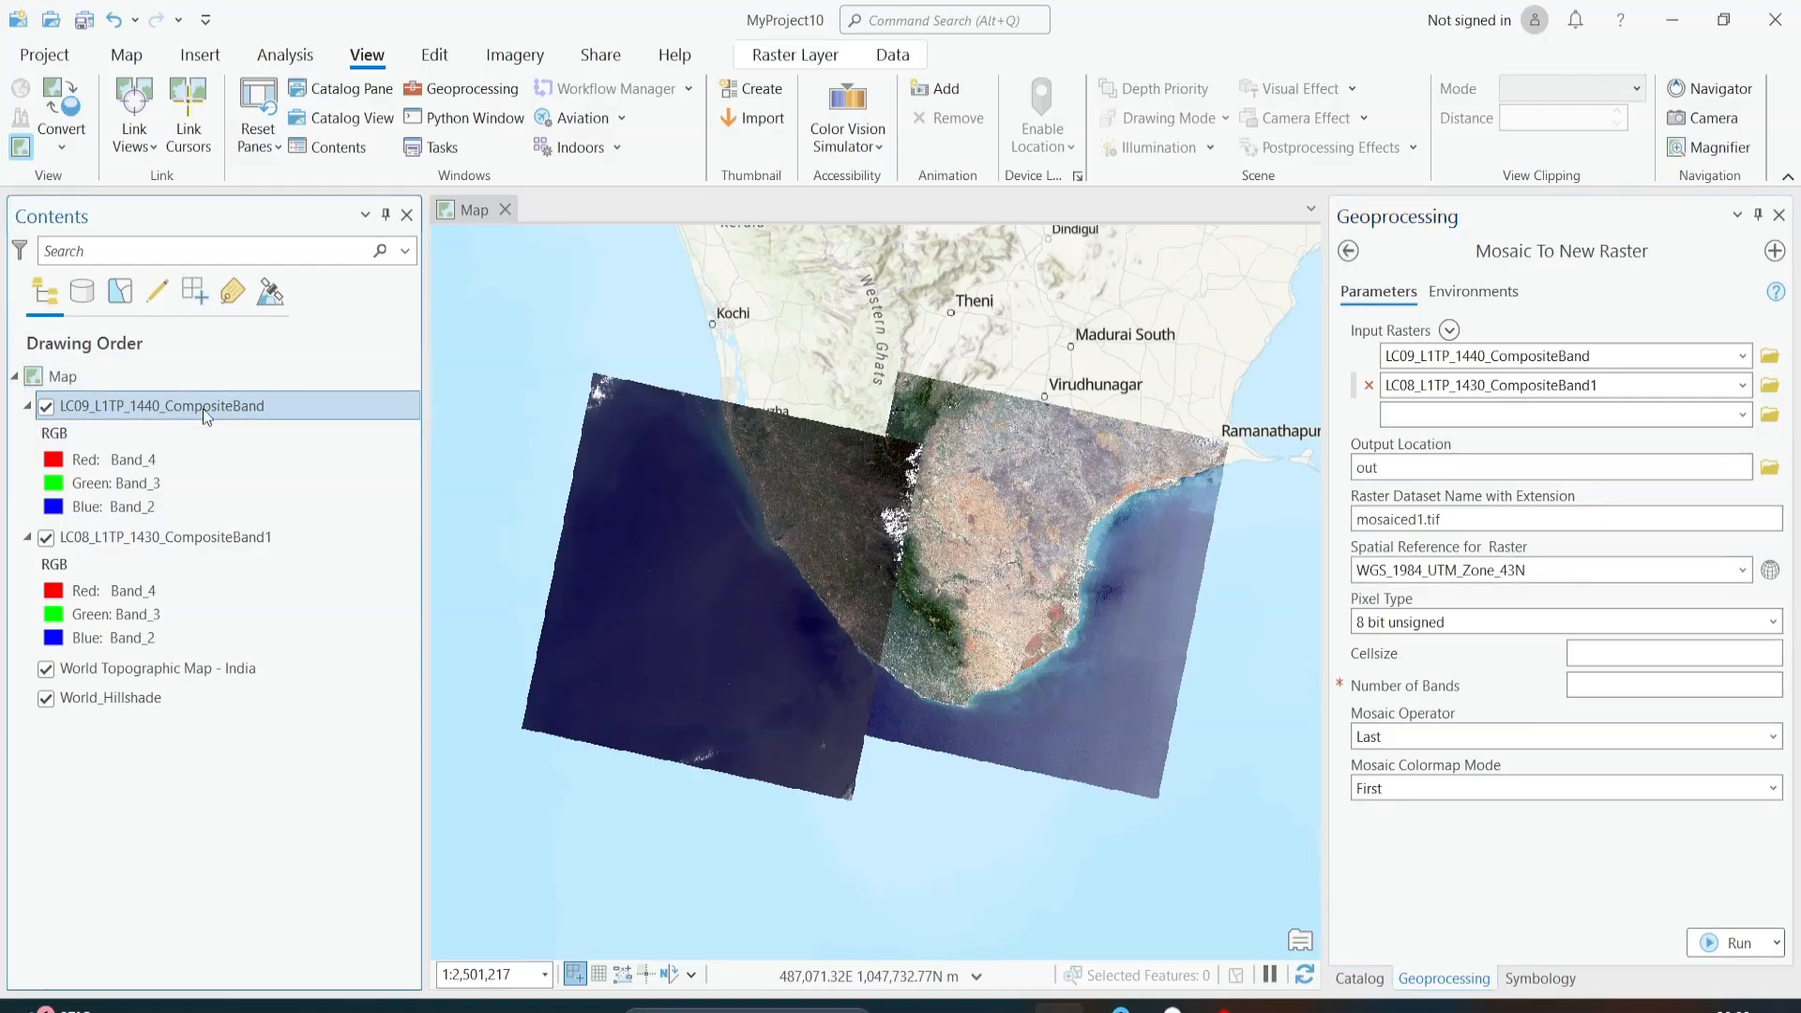
right_click(203, 408)
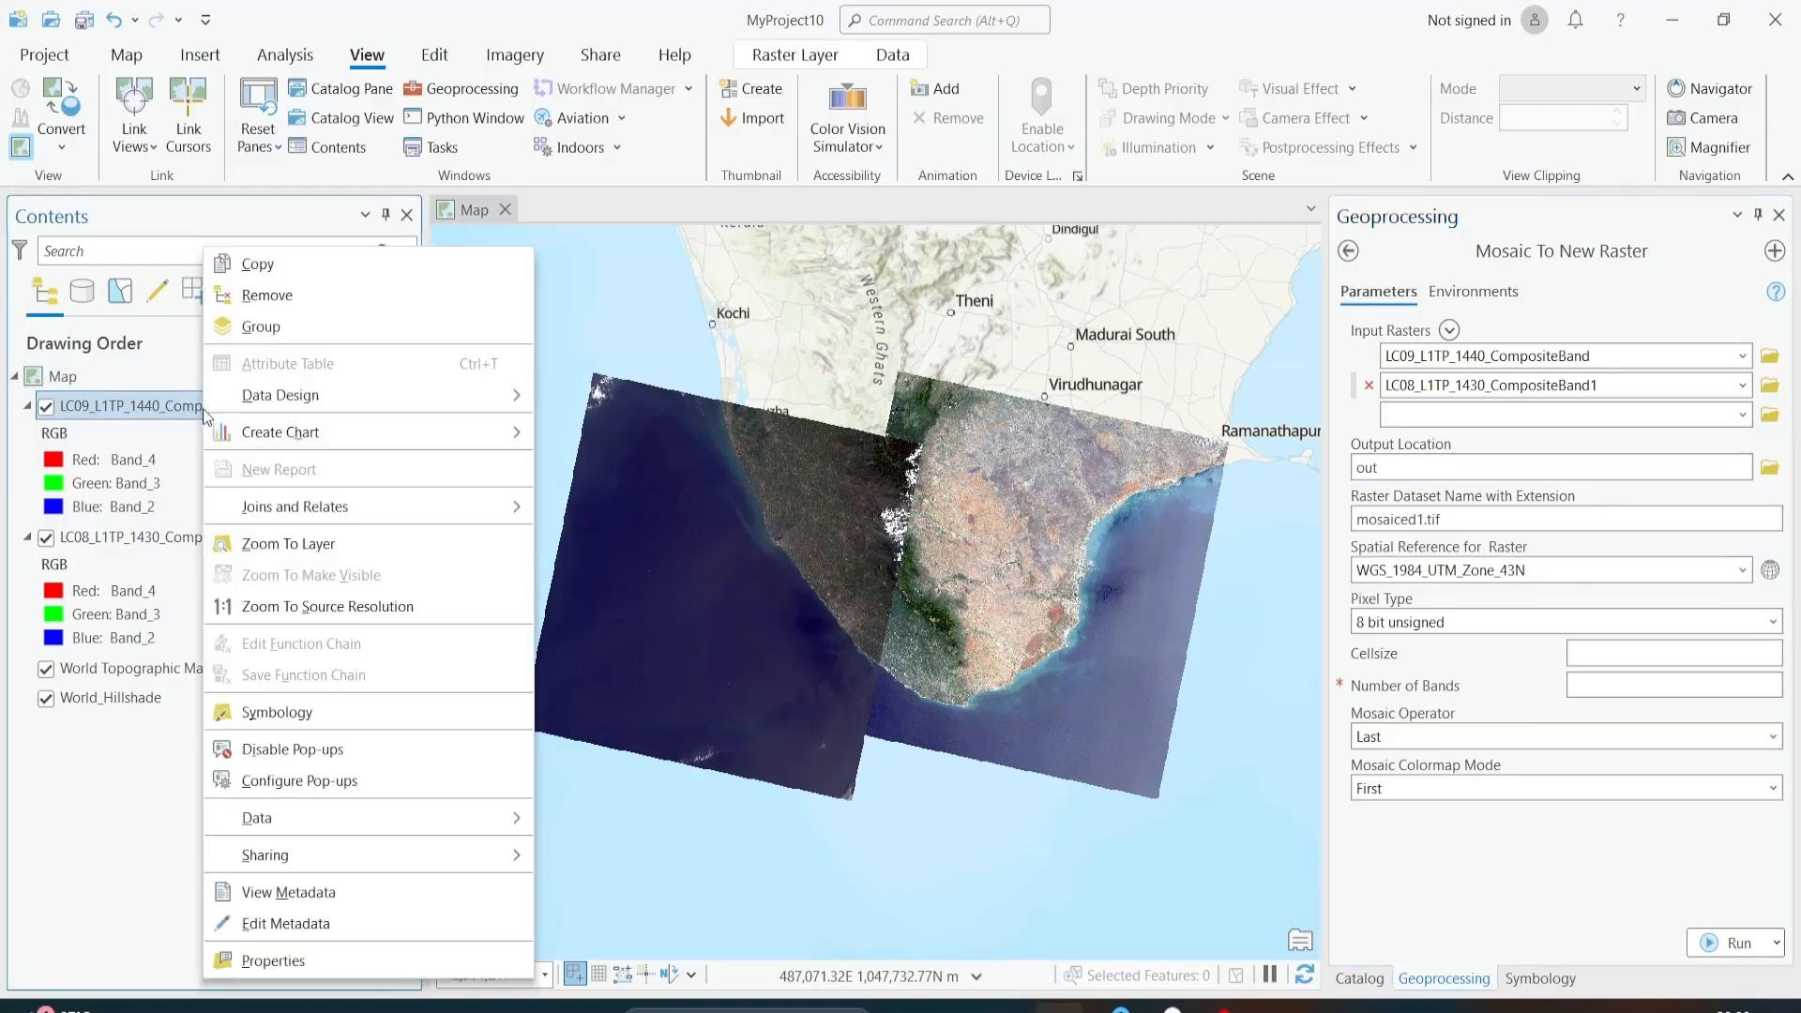
left_click(328, 961)
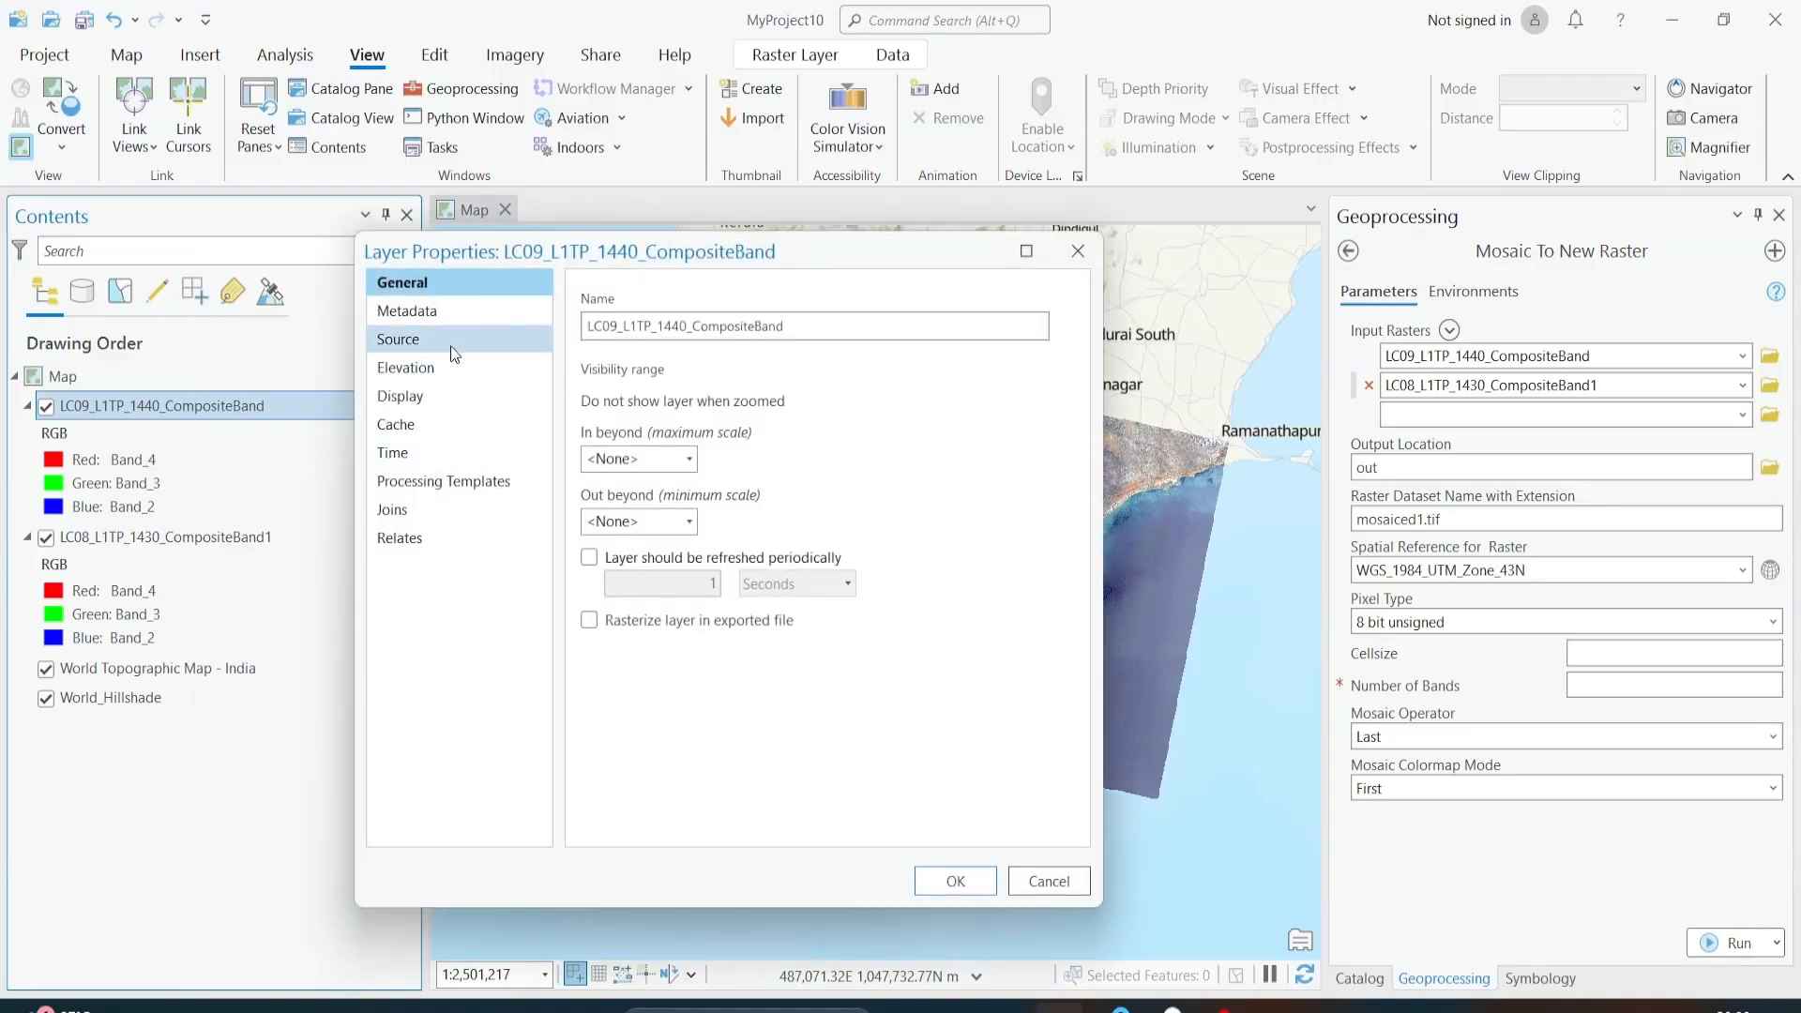
left_click(453, 340)
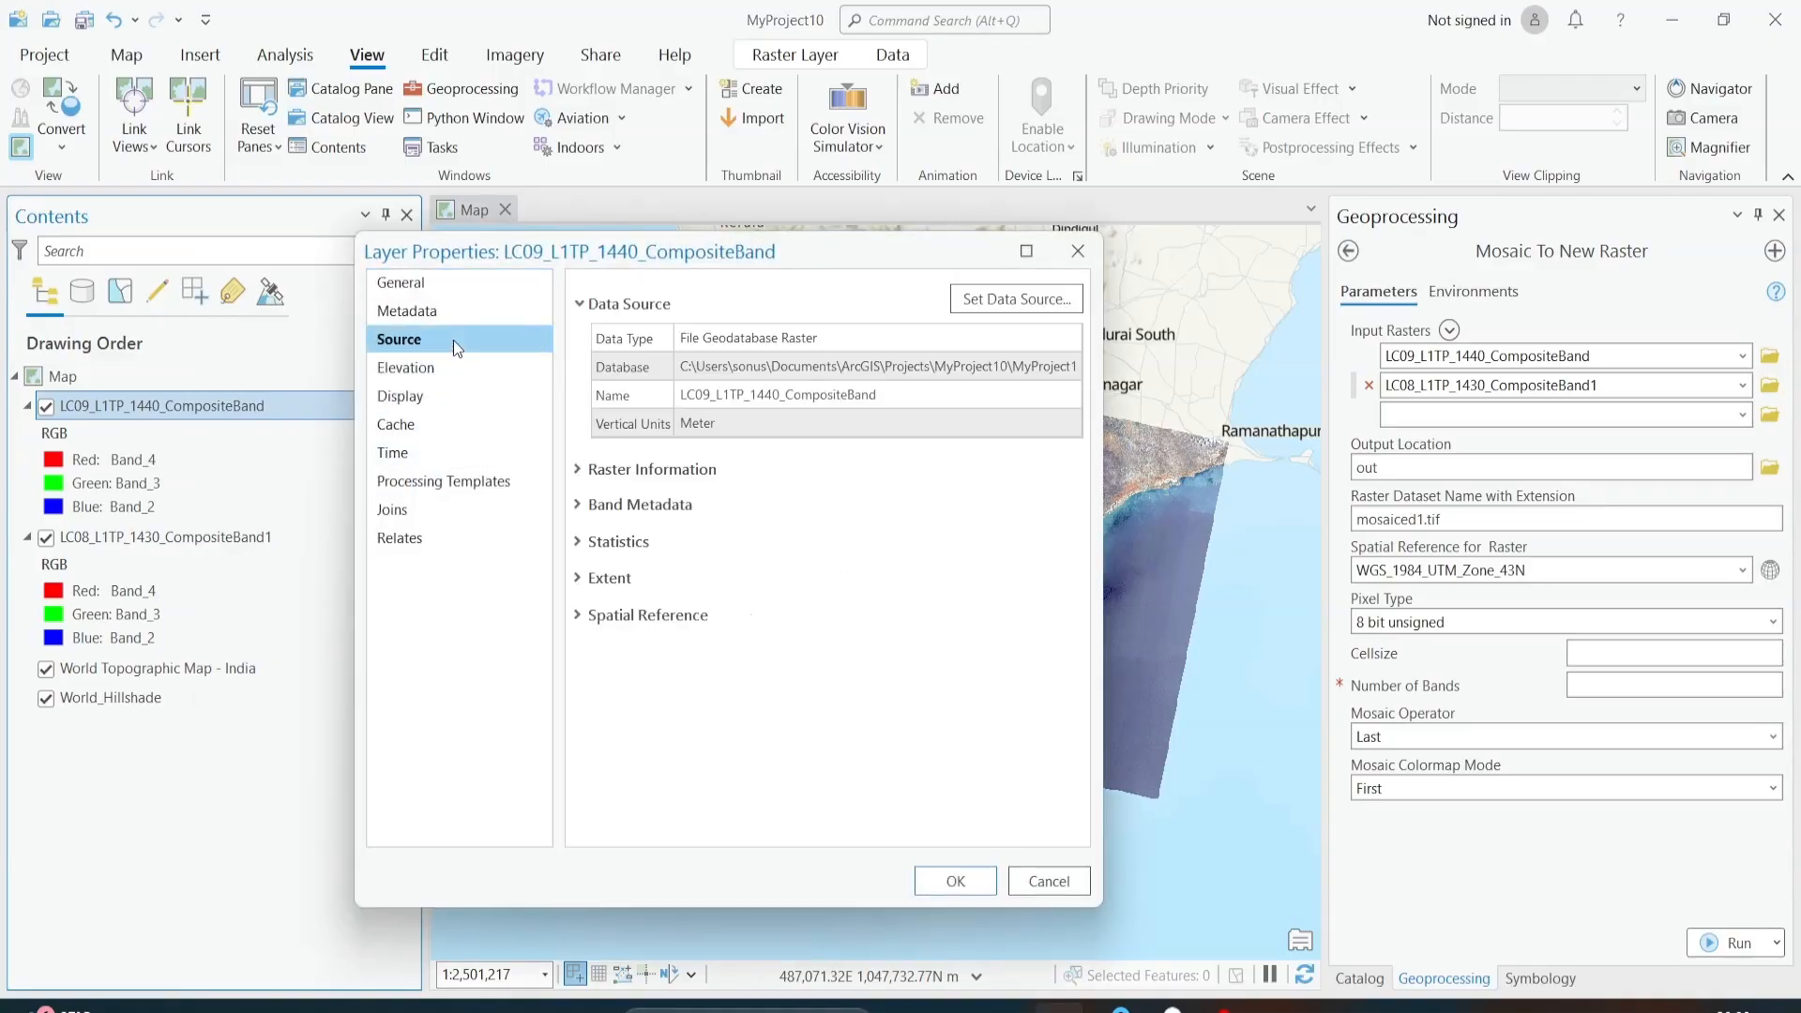
left_click(581, 470)
left_click(763, 497)
left_click(750, 554)
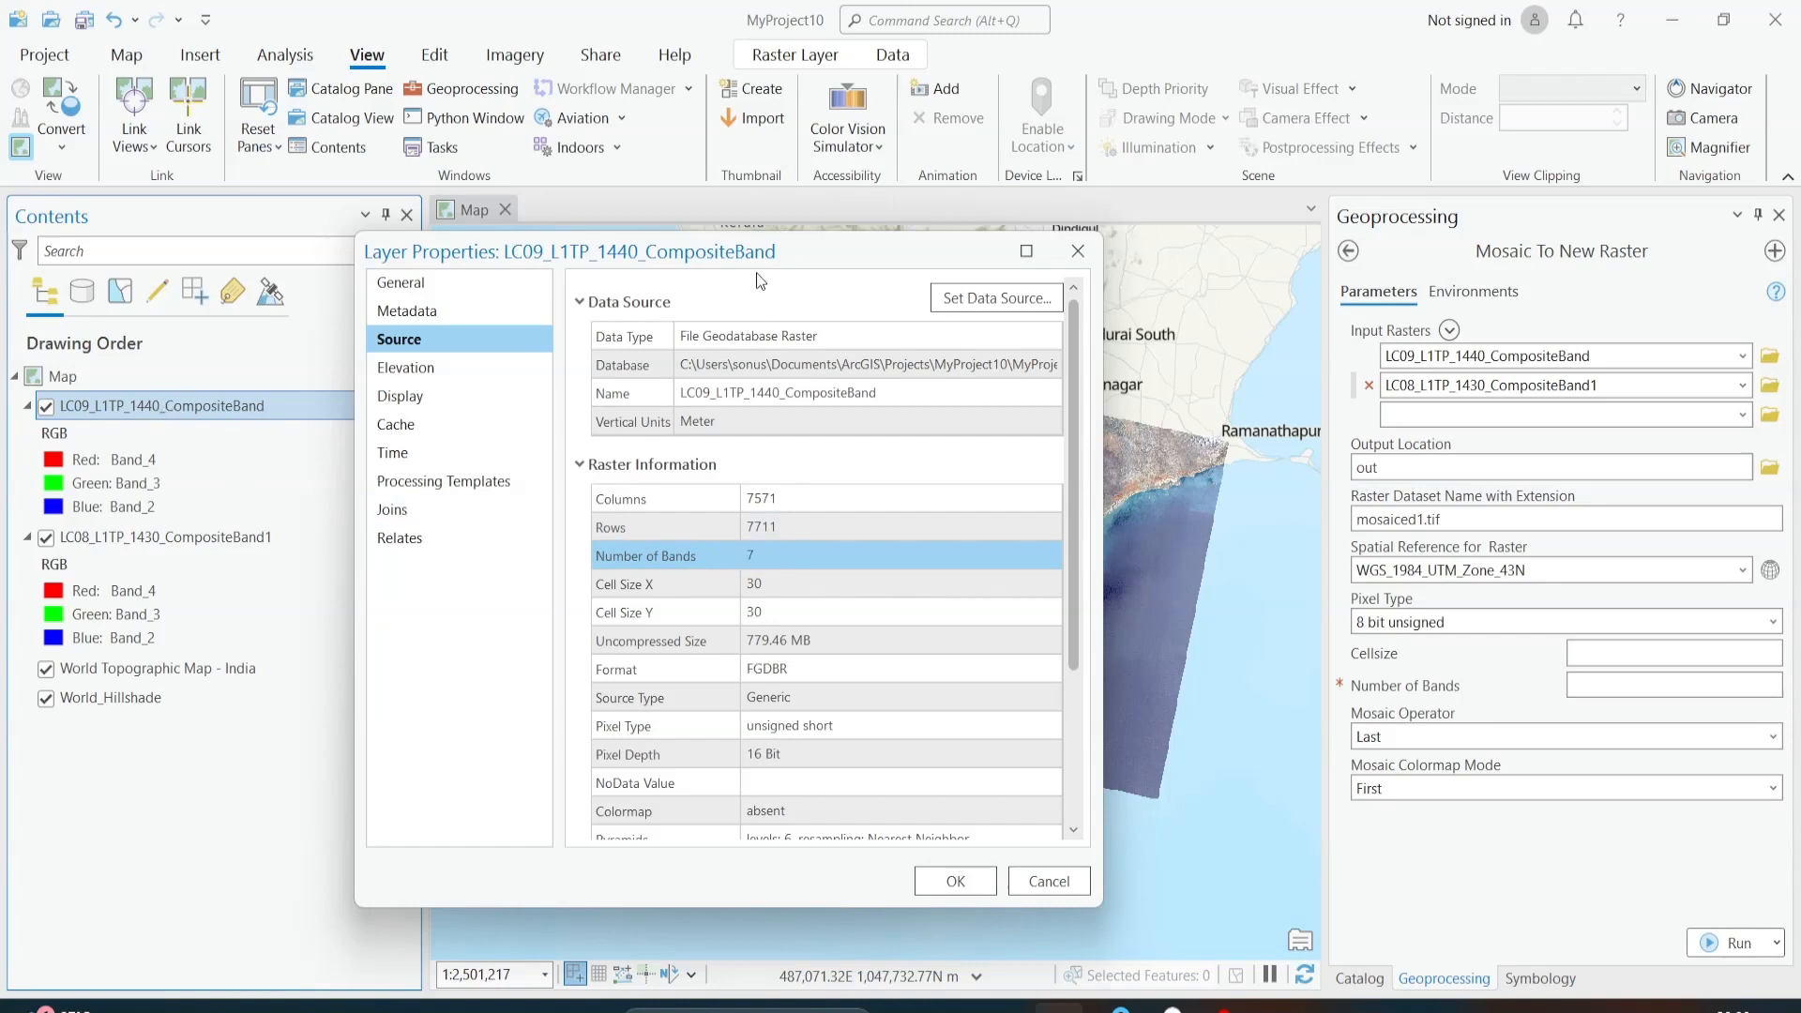
left_click_drag(764, 259, 847, 244)
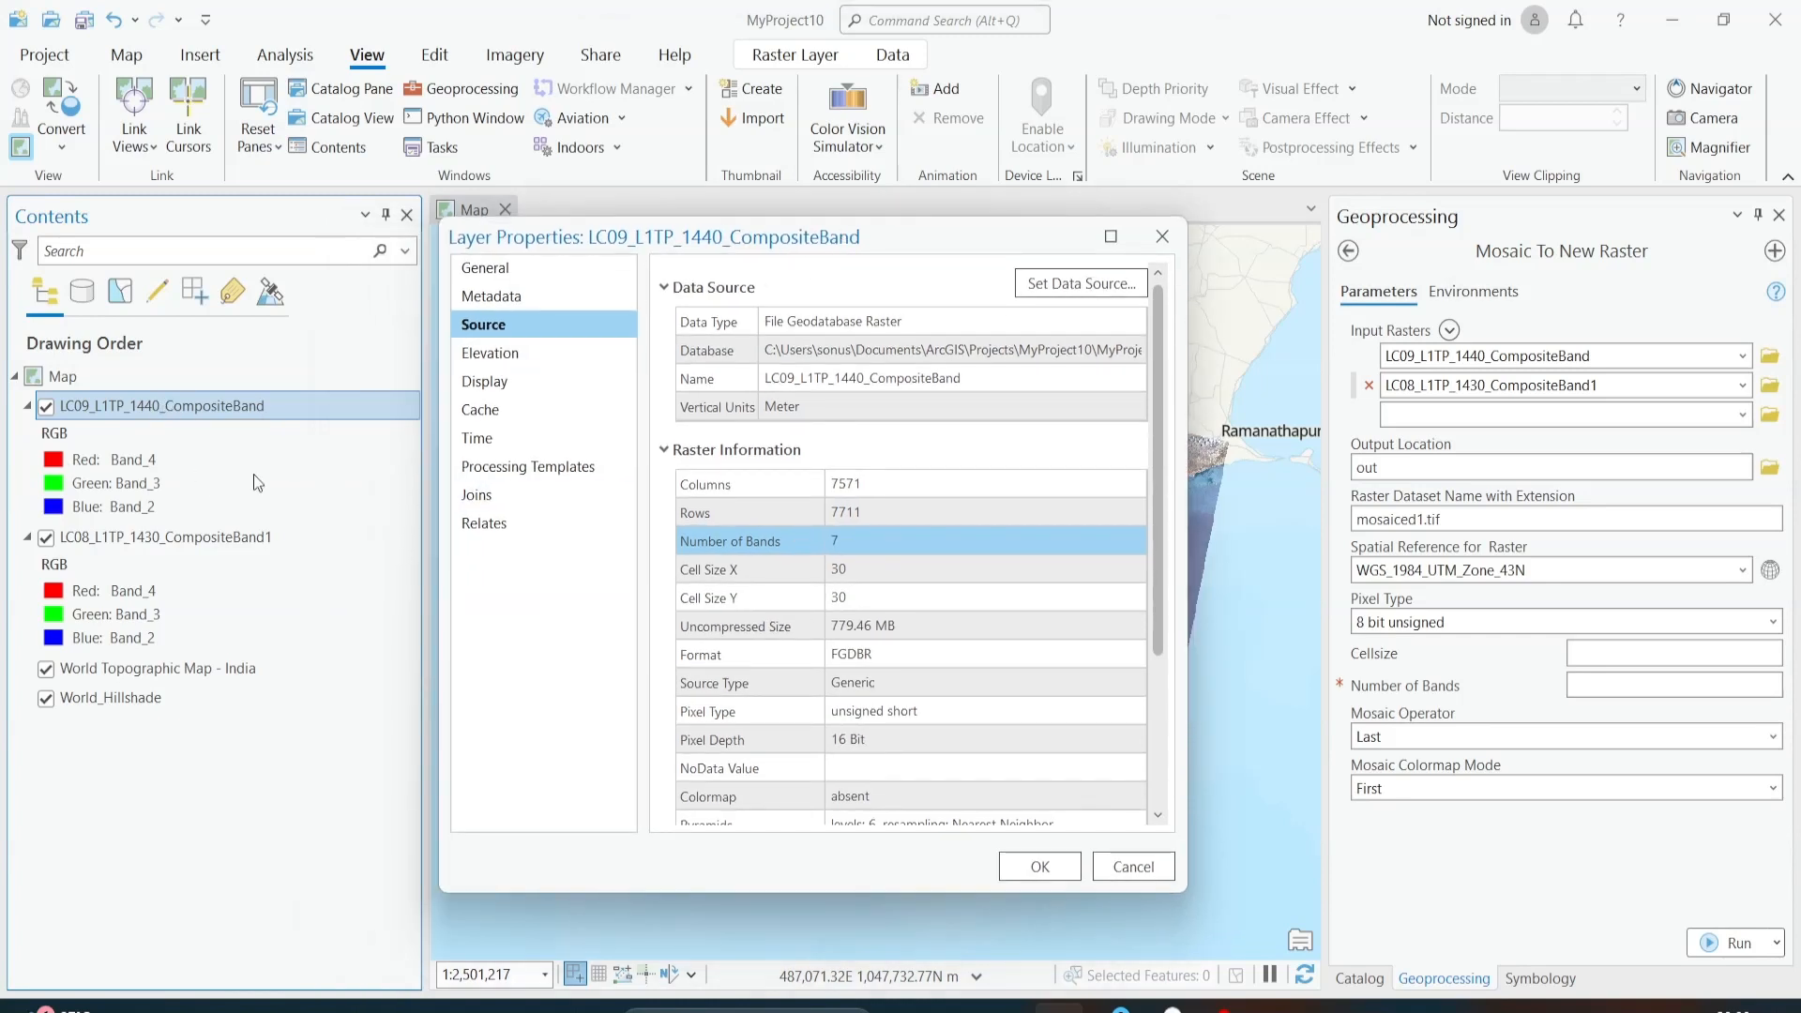
left_click(743, 574)
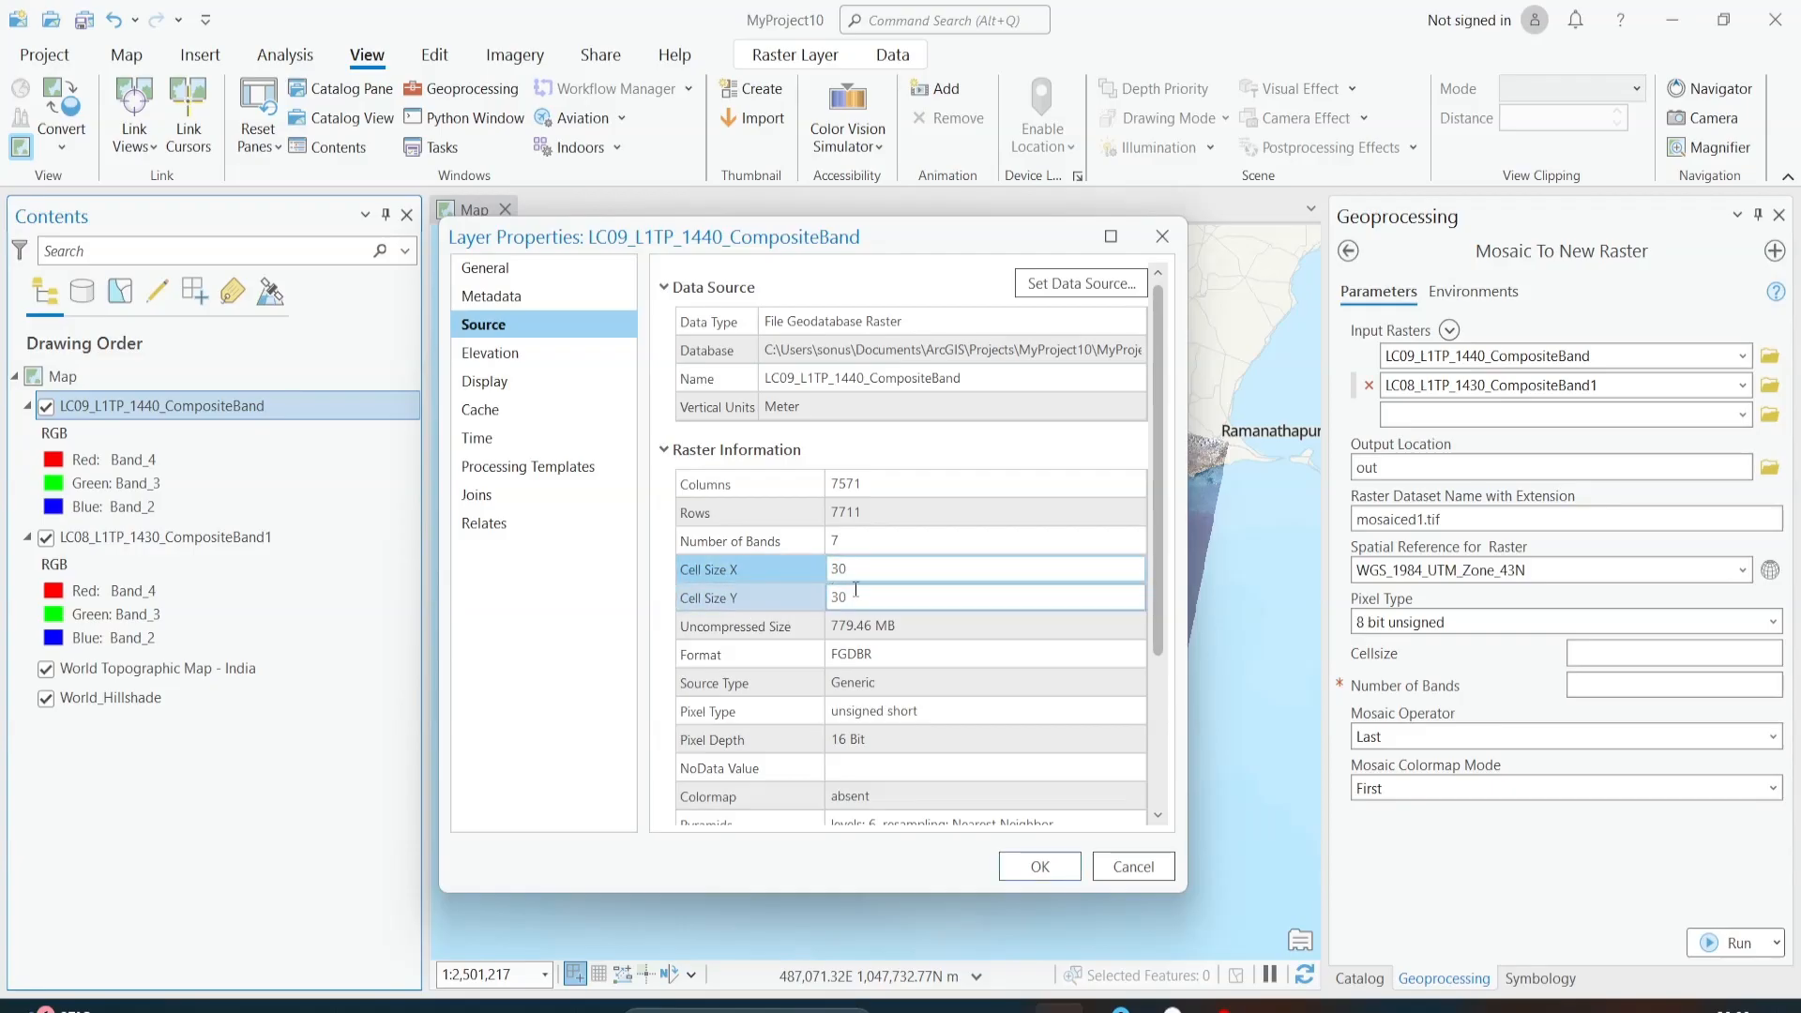
left_click(752, 591)
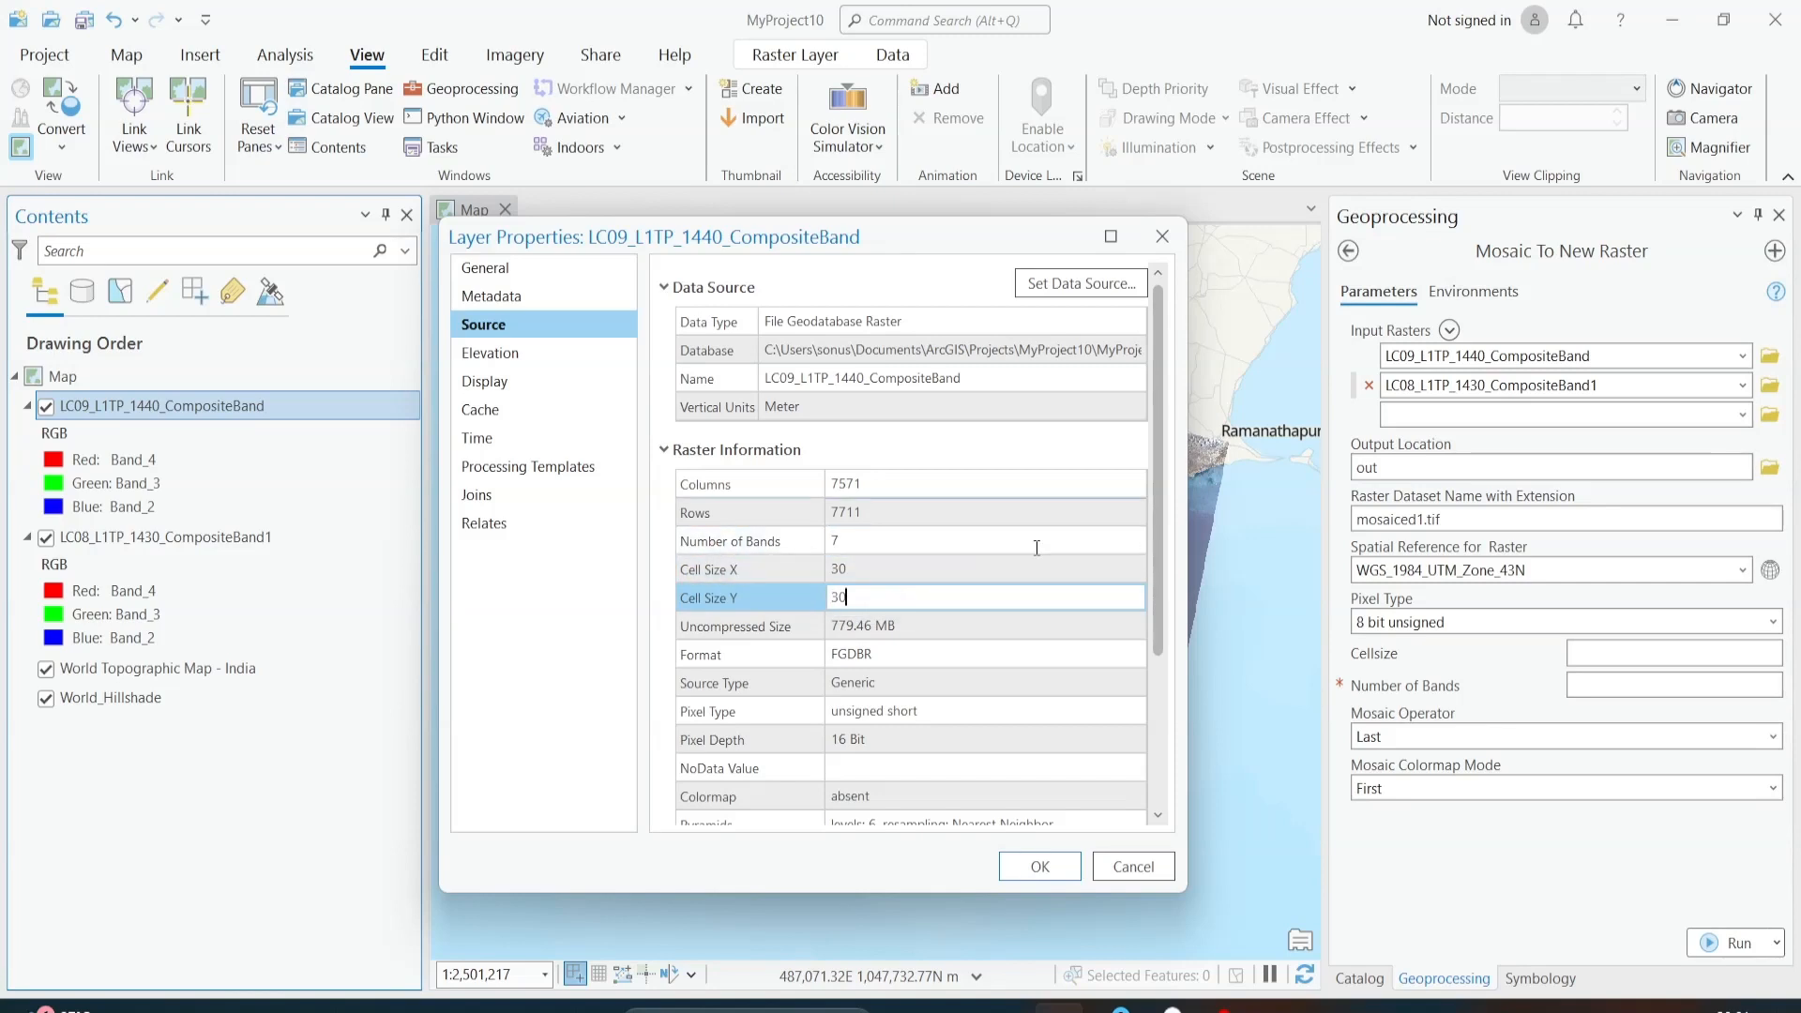
left_click_drag(784, 245, 518, 227)
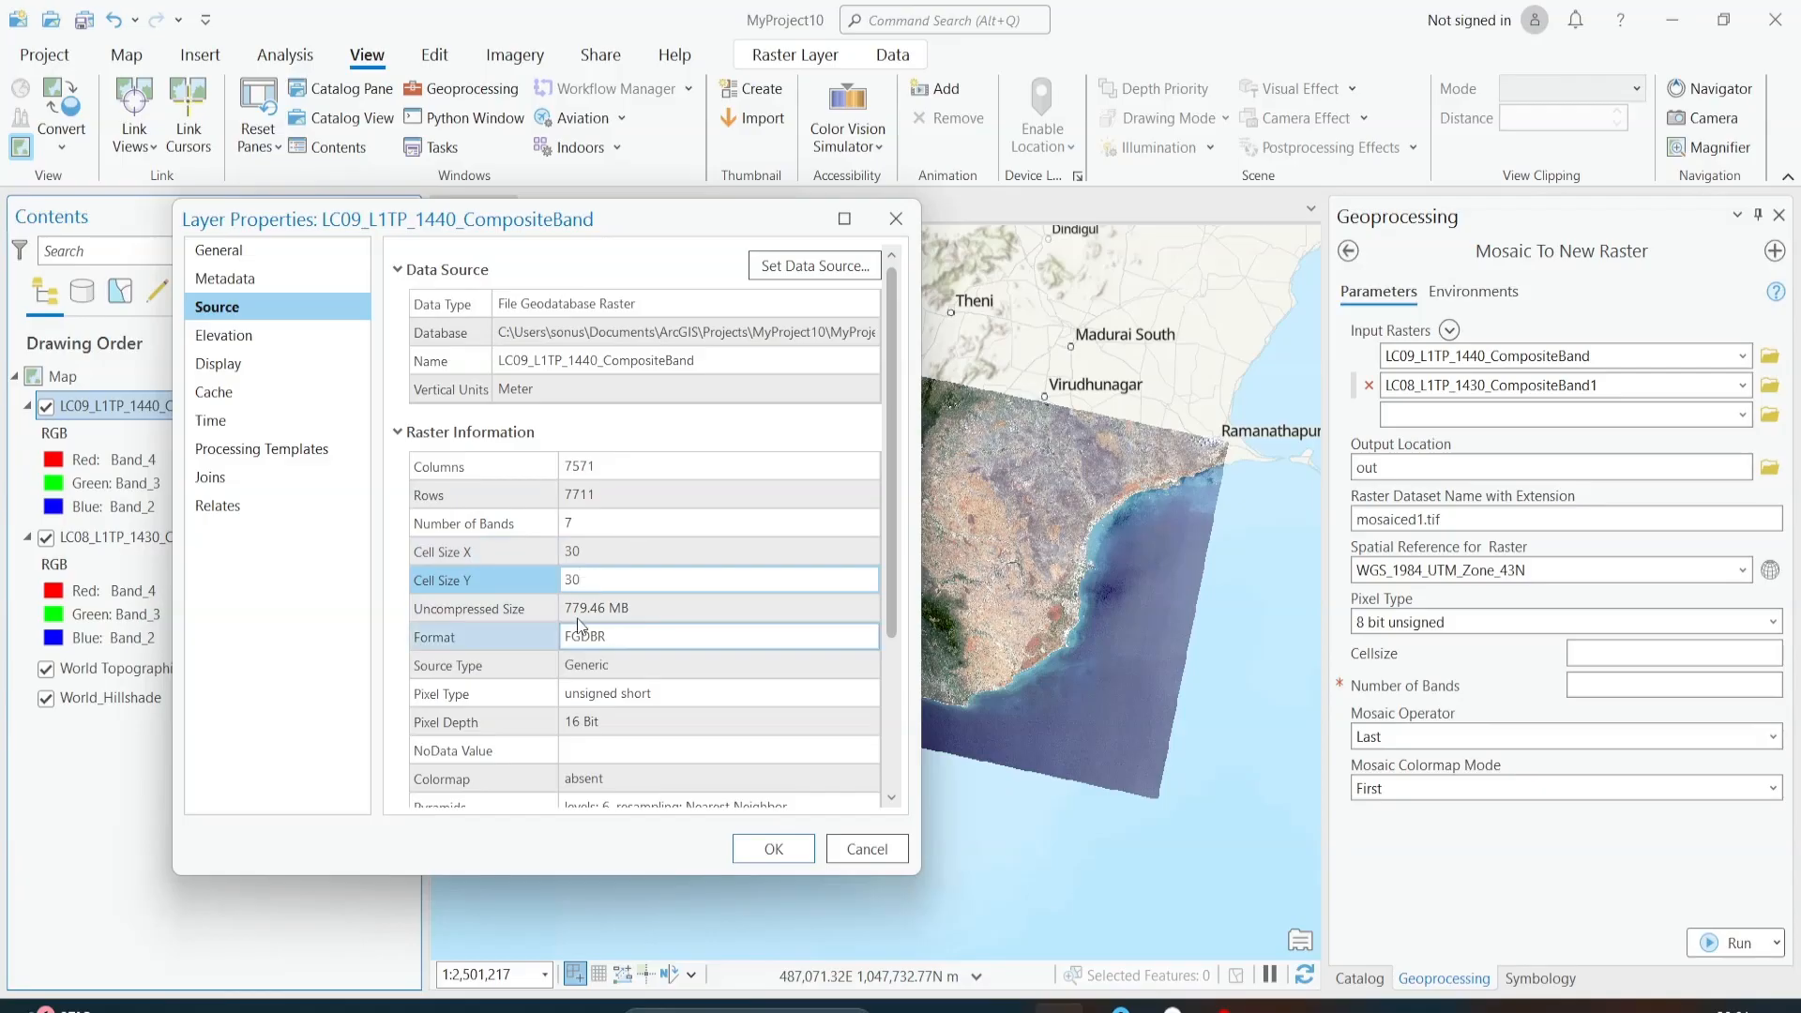
left_click(481, 576)
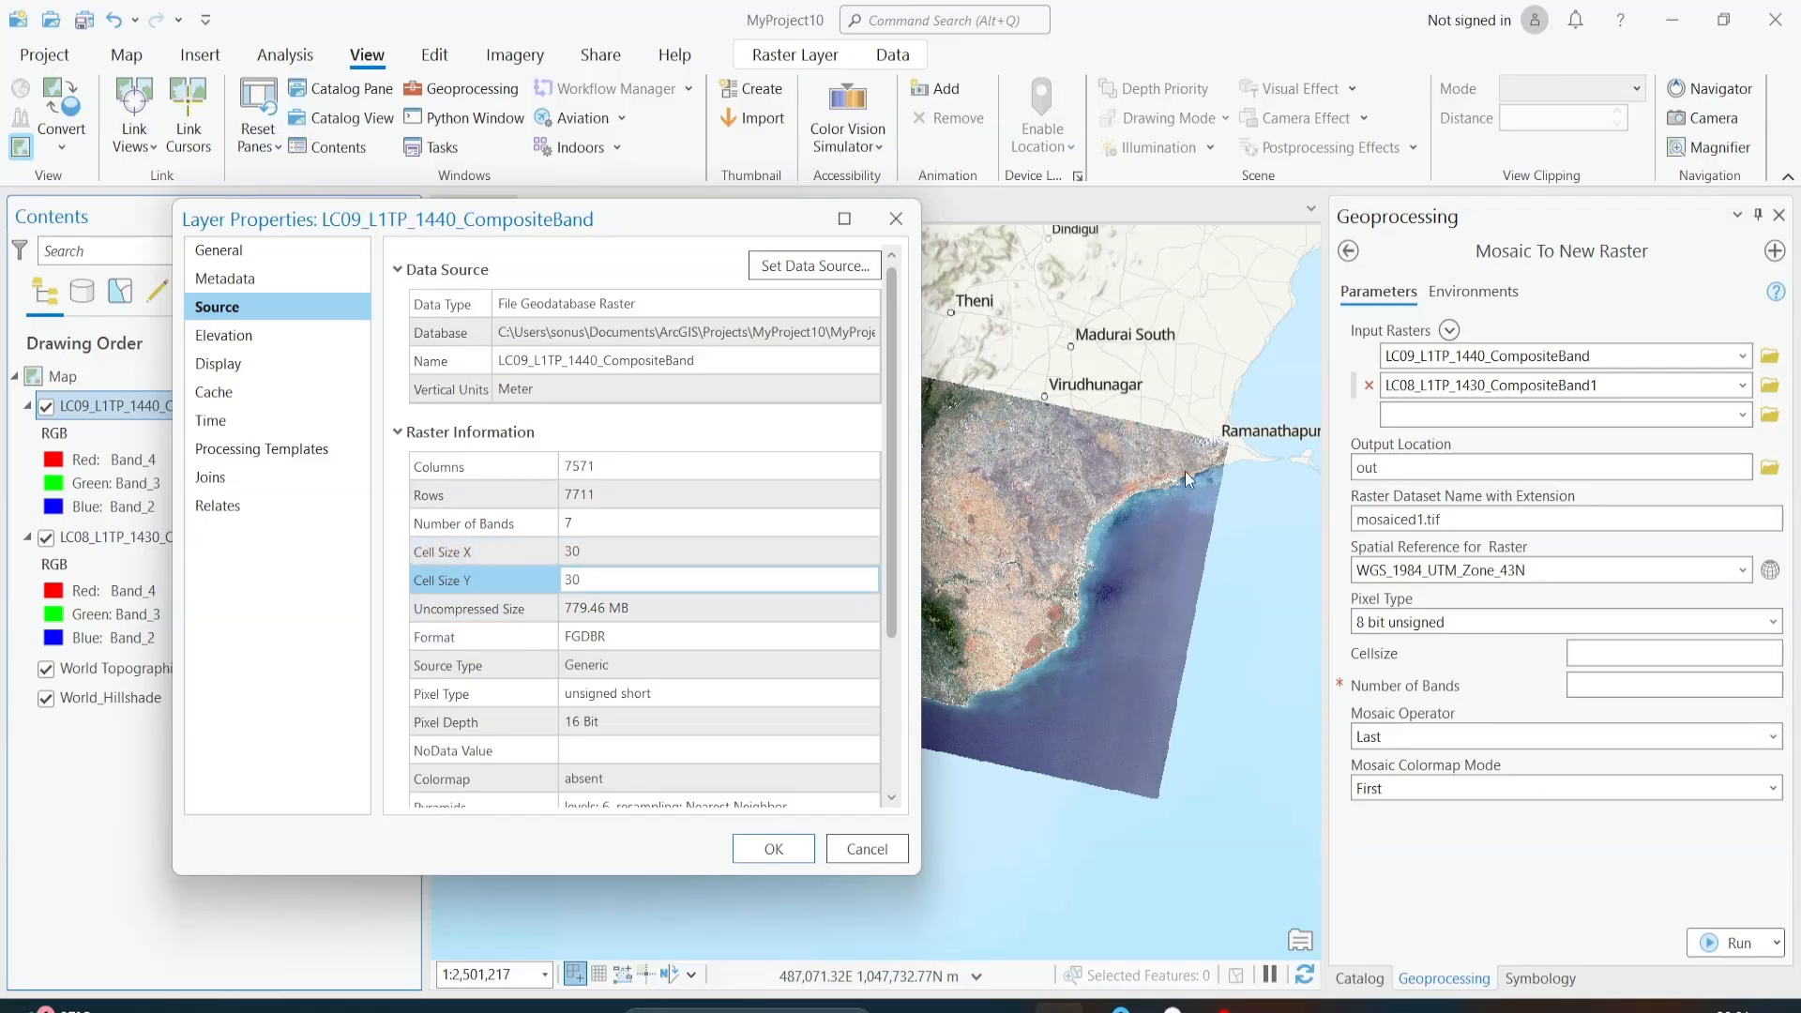
Step: Check the pixel type and pixel depth in the LC09 composite's raster information, and close its layer properties
left_click_drag(583, 576, 559, 561)
scroll(660, 568, "down", 2)
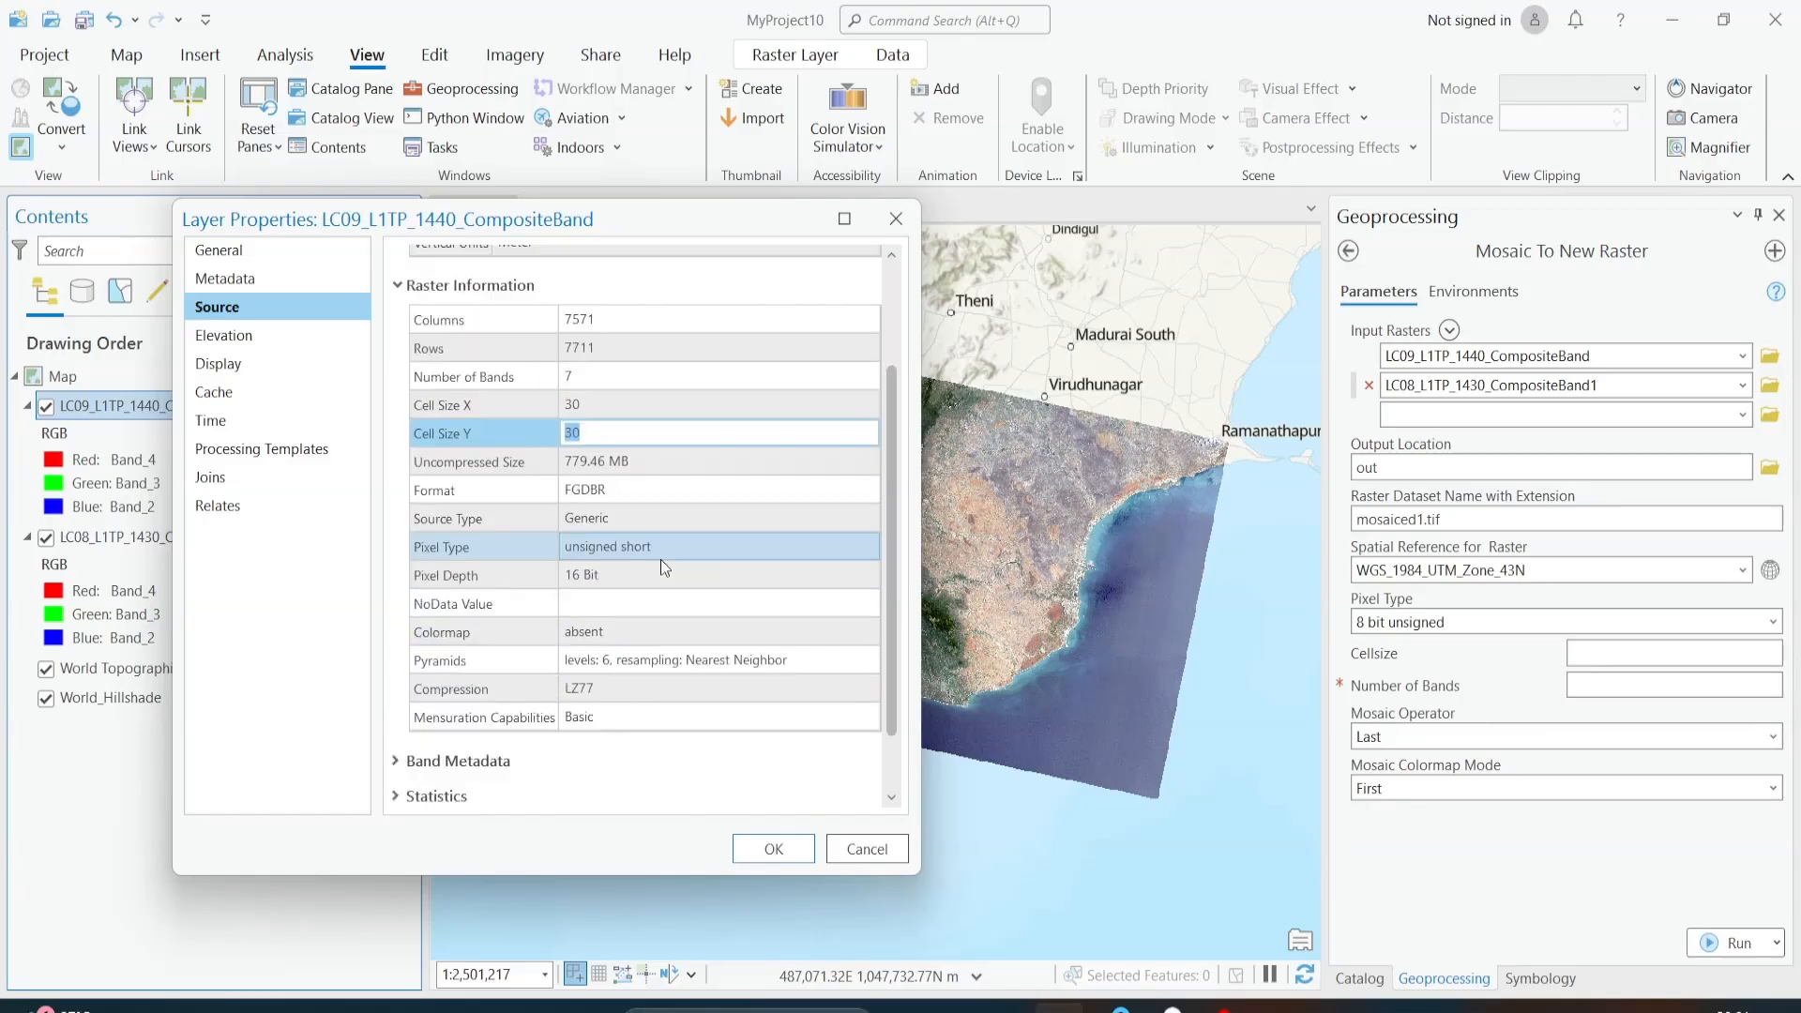
left_click(439, 552)
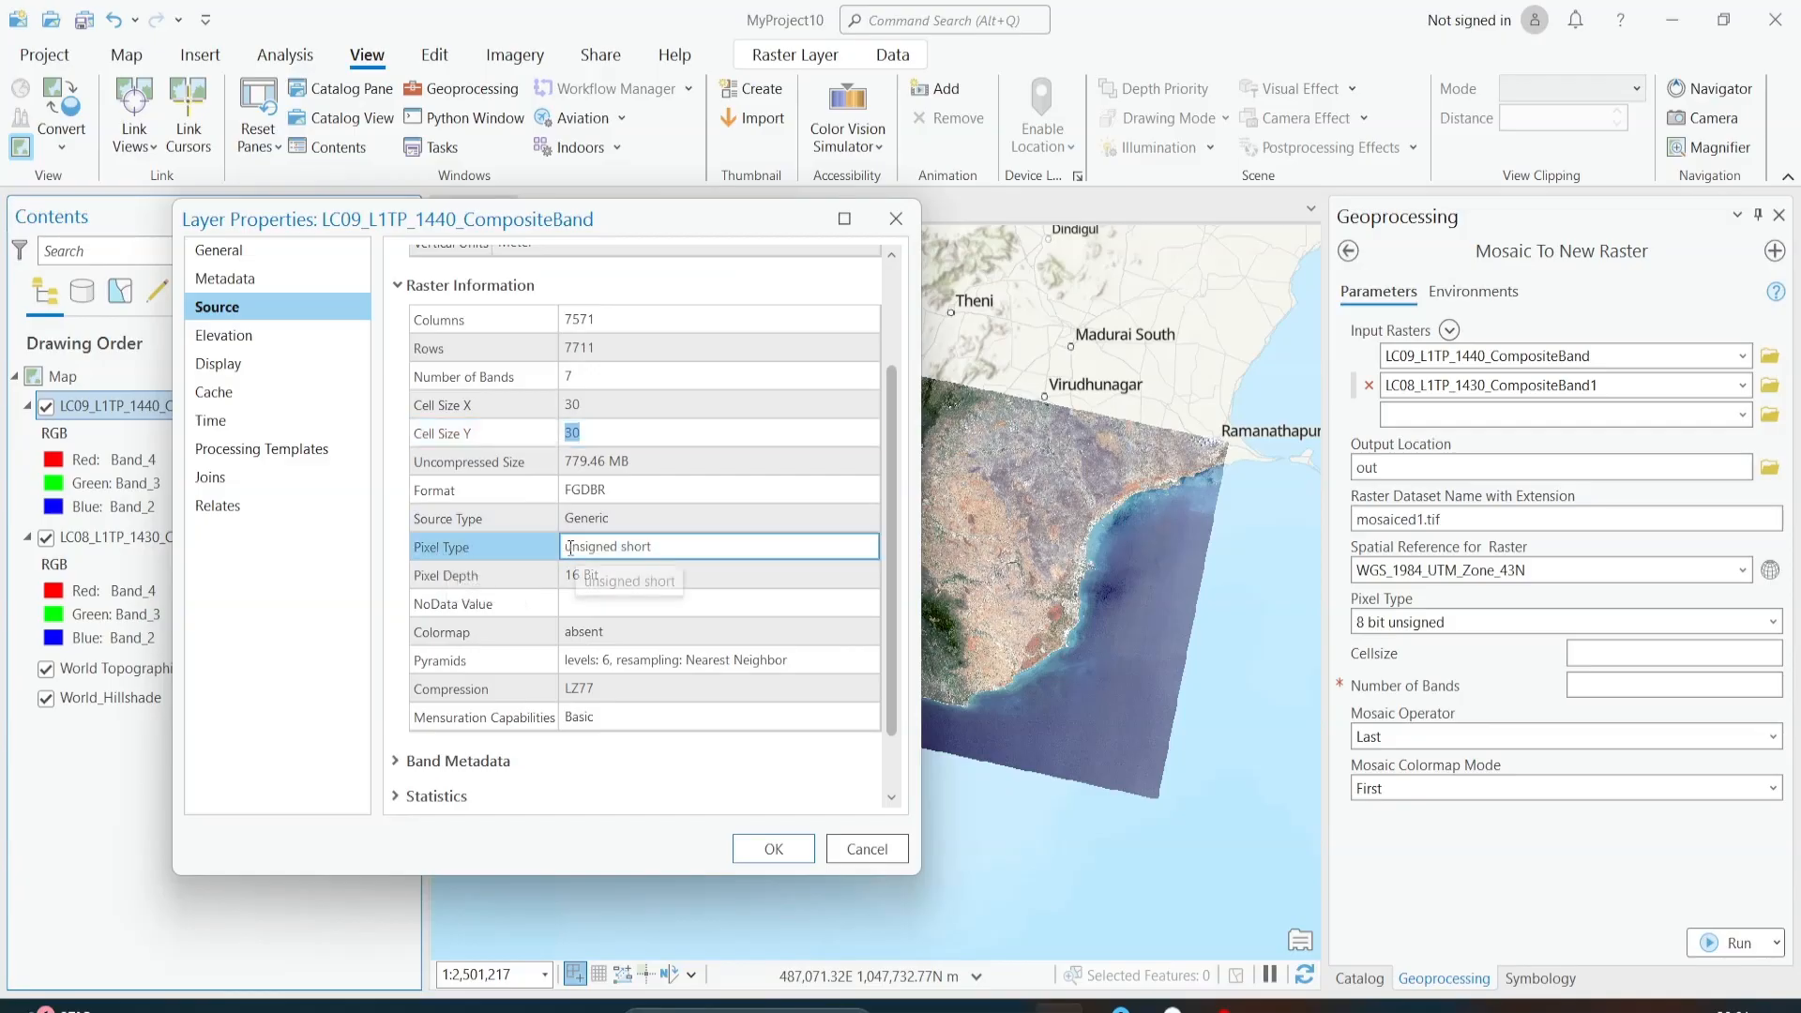
left_click_drag(666, 548, 564, 580)
left_click(474, 571)
left_click(599, 575)
left_click(607, 574)
left_click(610, 575)
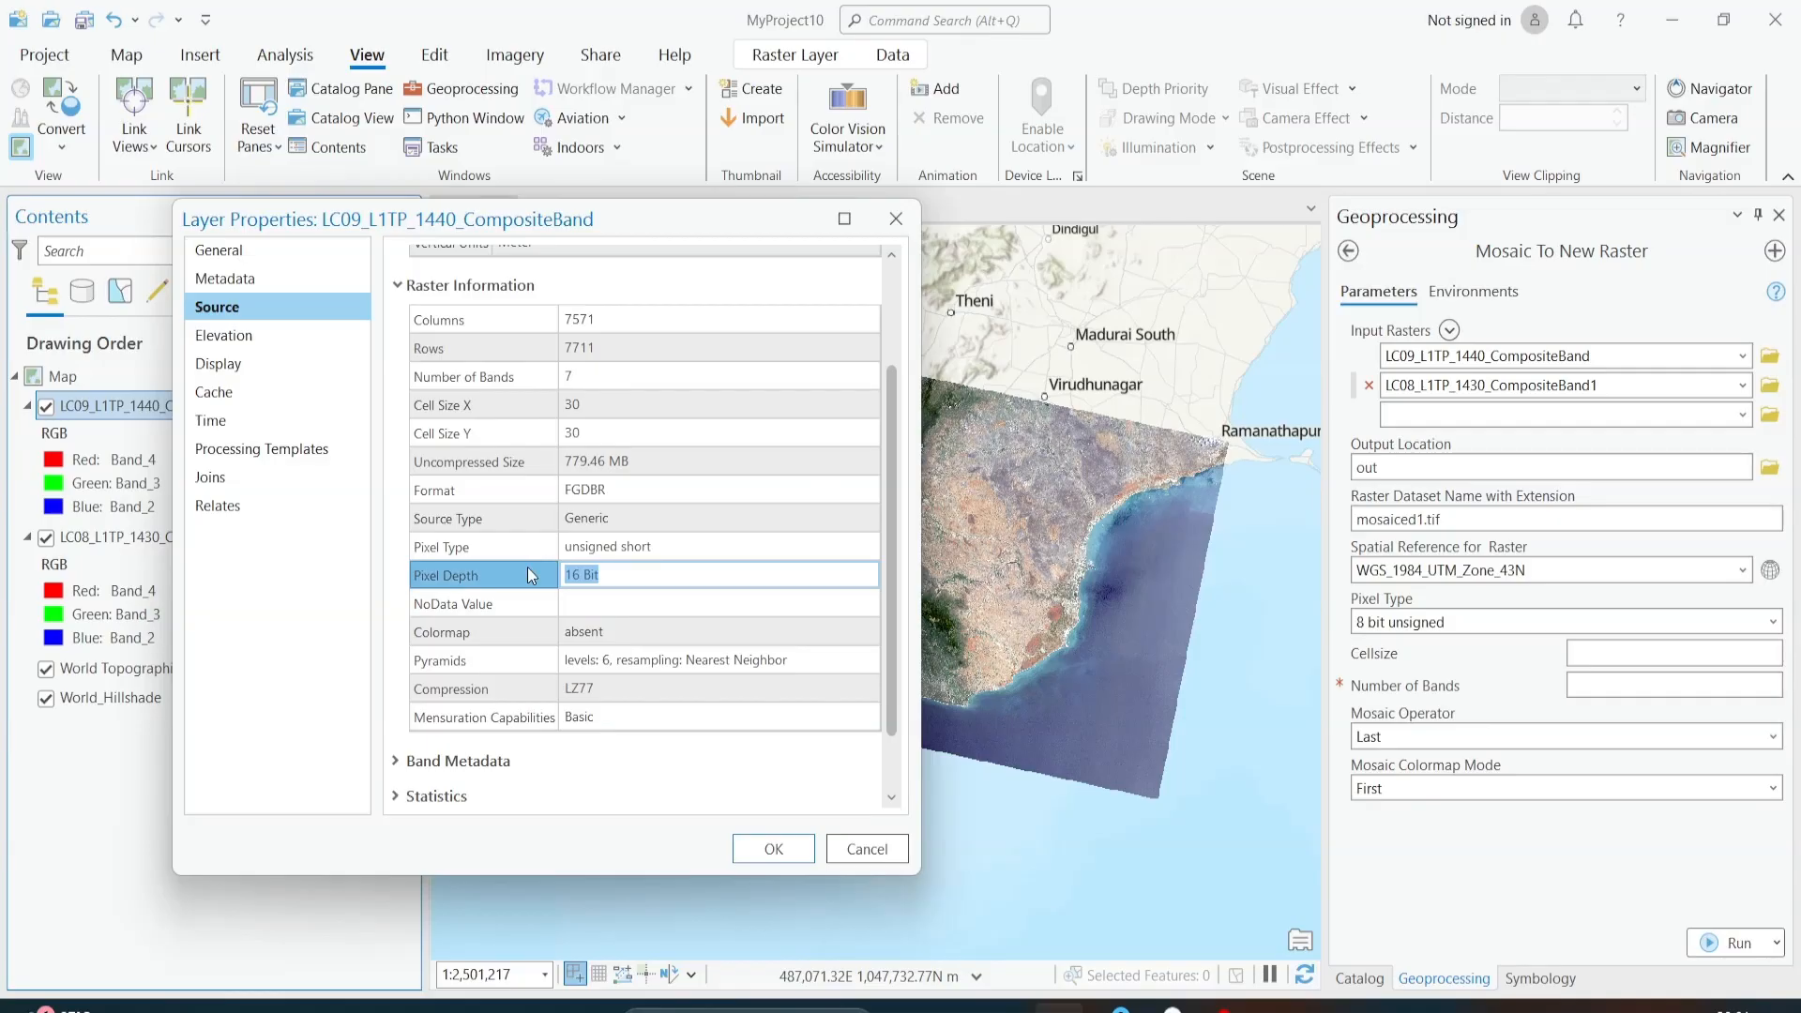
left_click(628, 583)
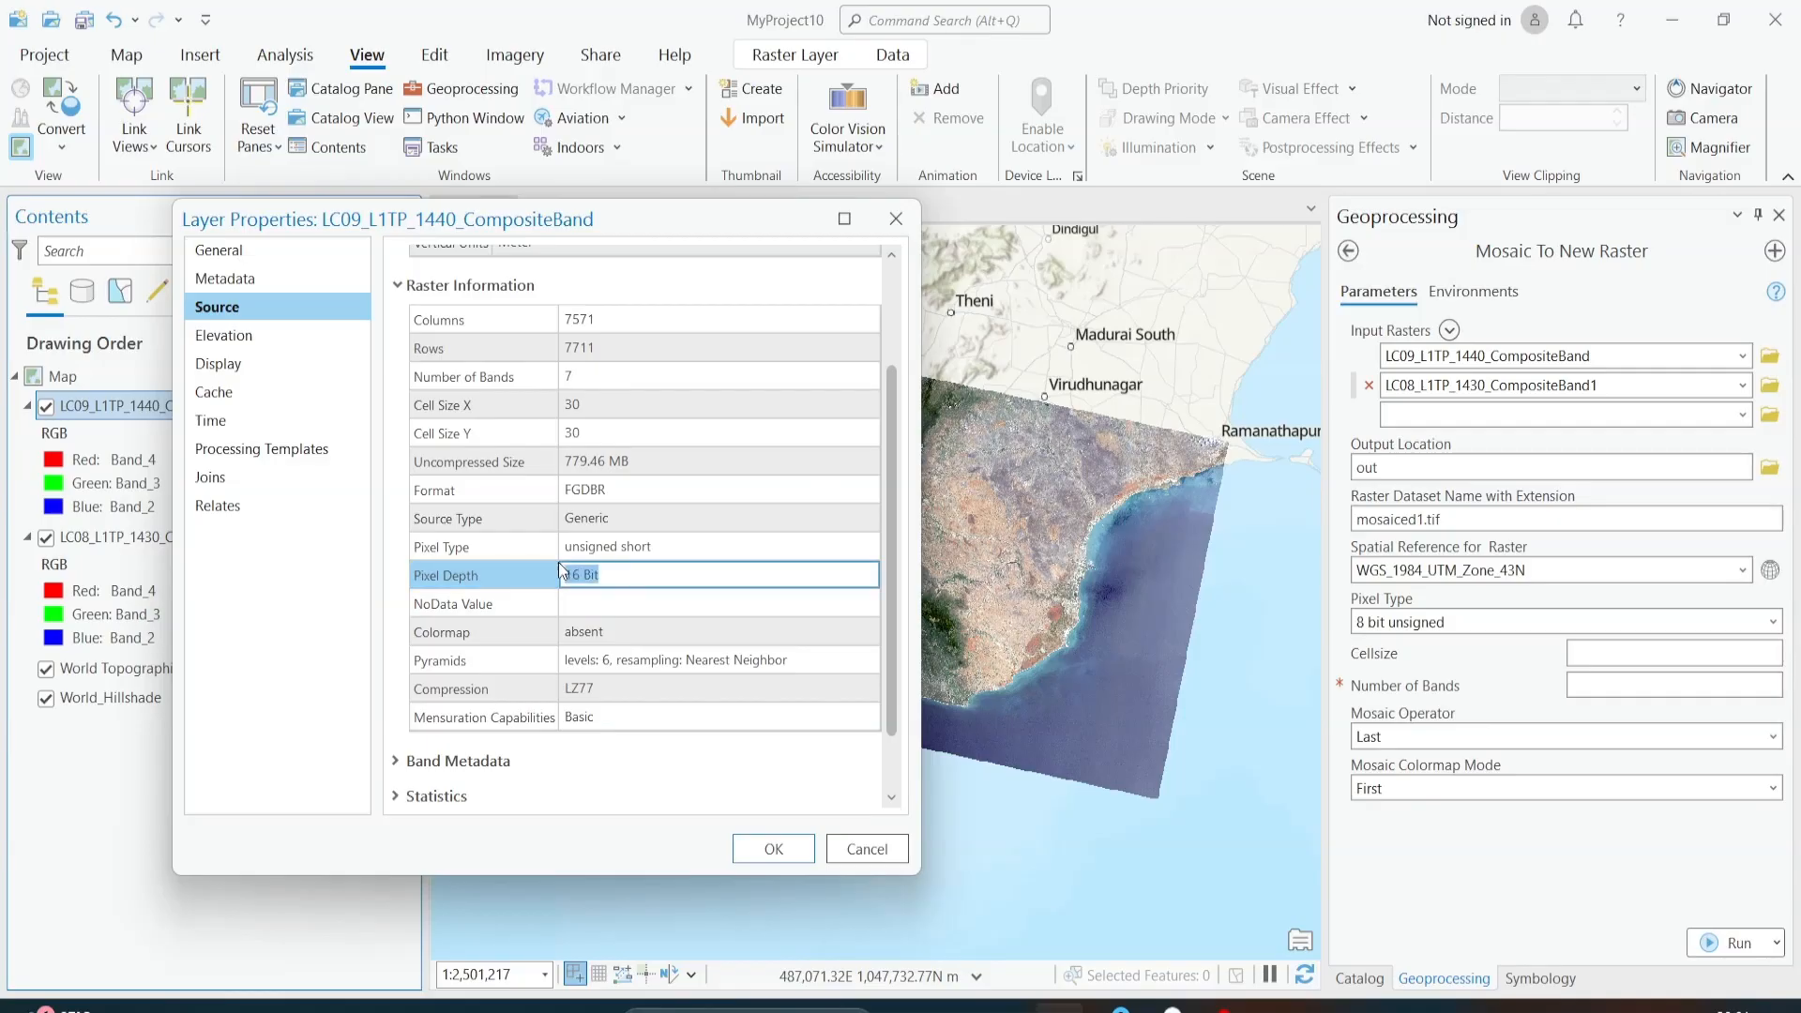
left_click(457, 548)
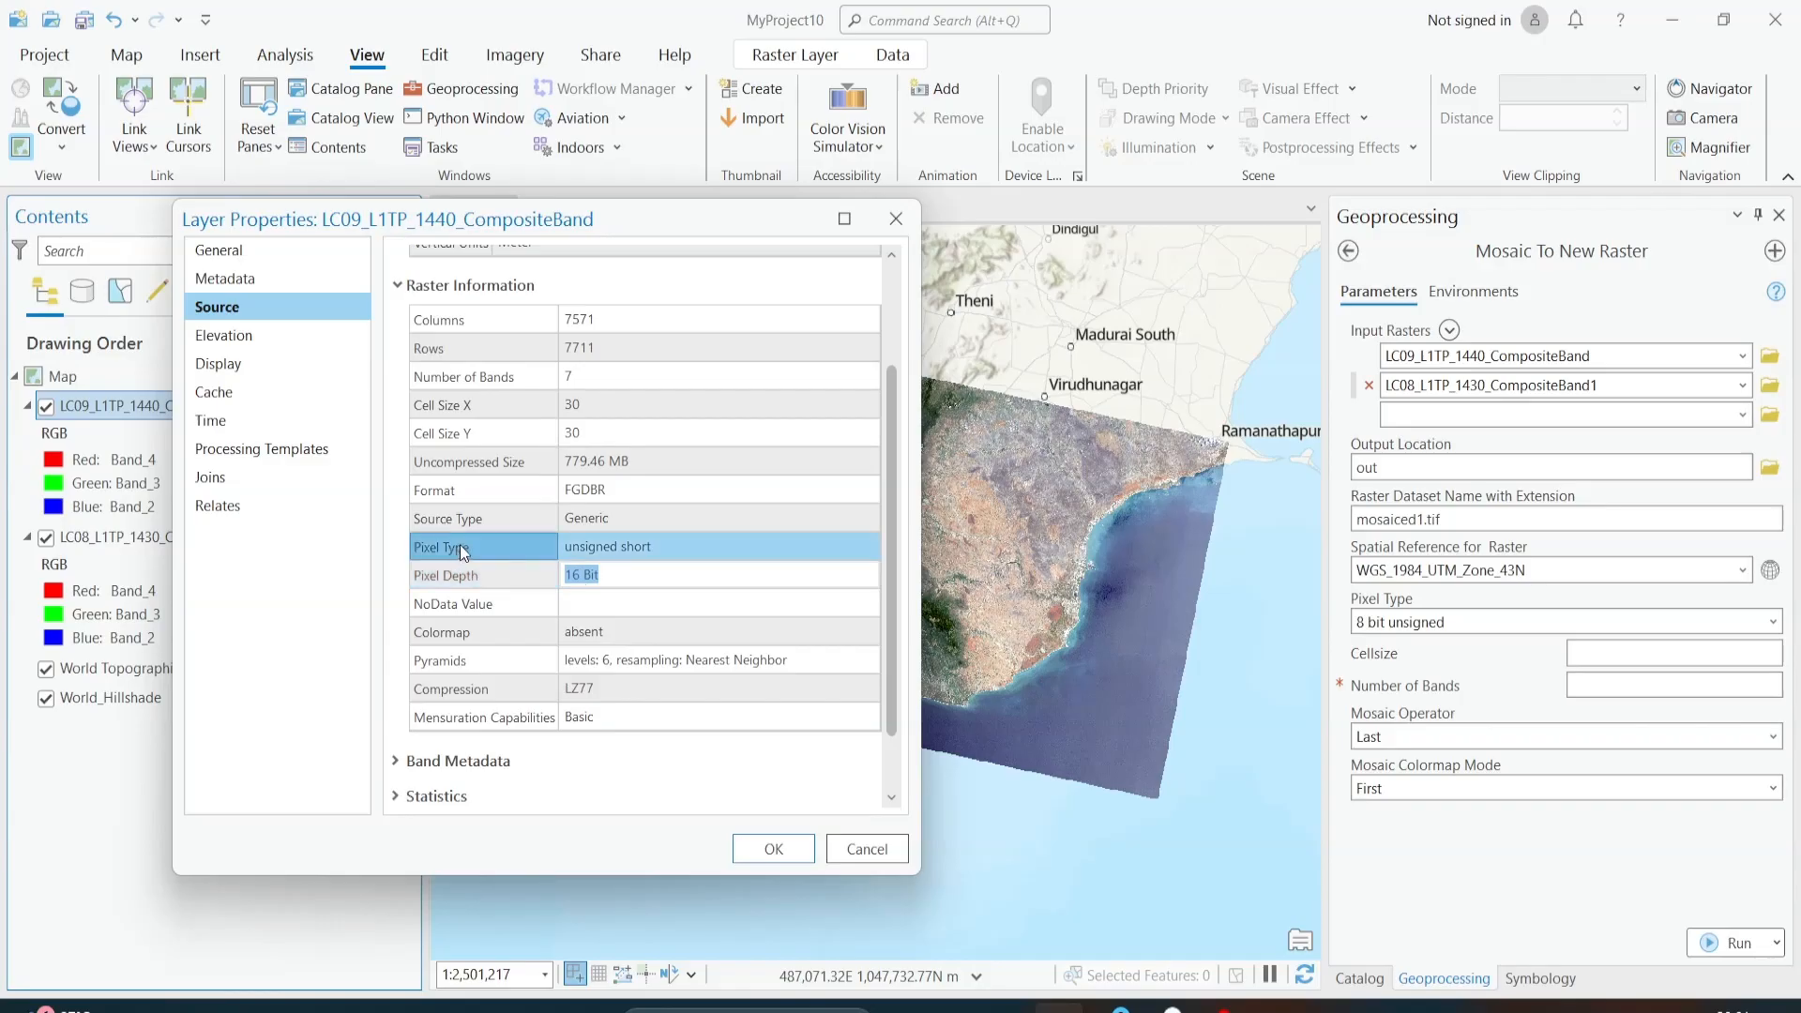
left_click(593, 557)
left_click(500, 576)
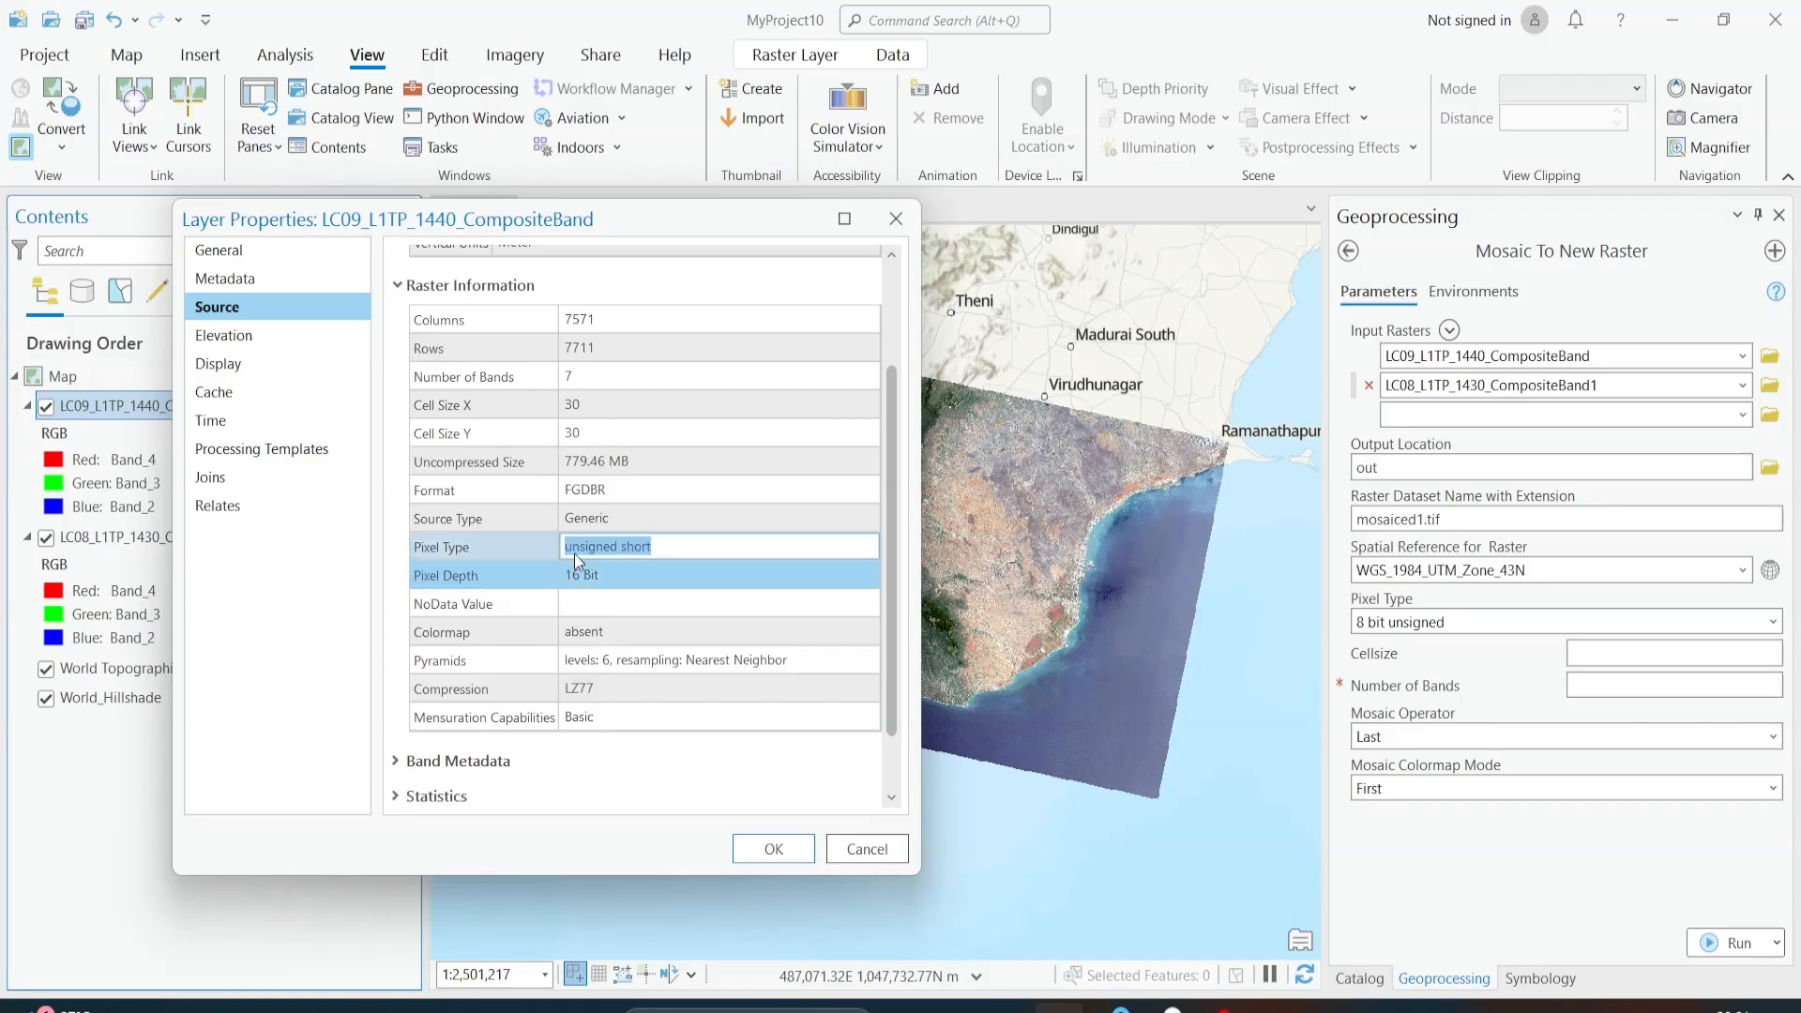
left_click(771, 849)
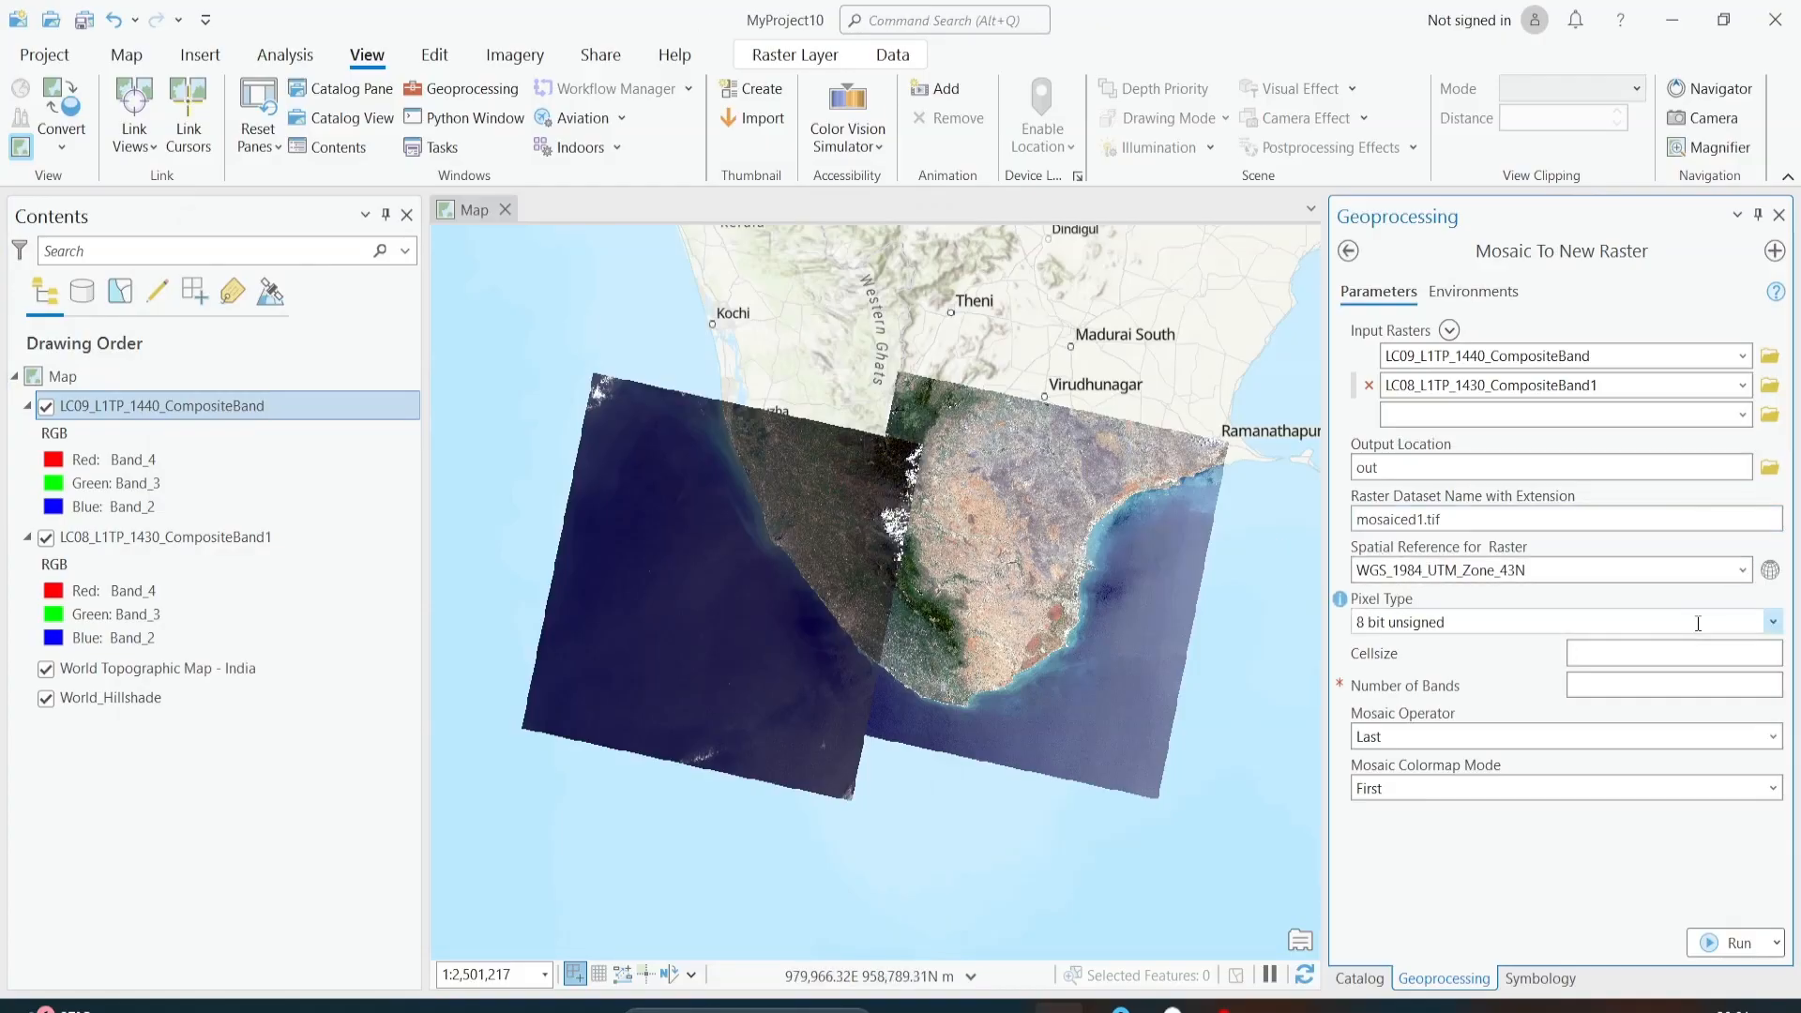
Step: Set the mosaic's pixel type to 16 bit unsigned
left_click(1771, 622)
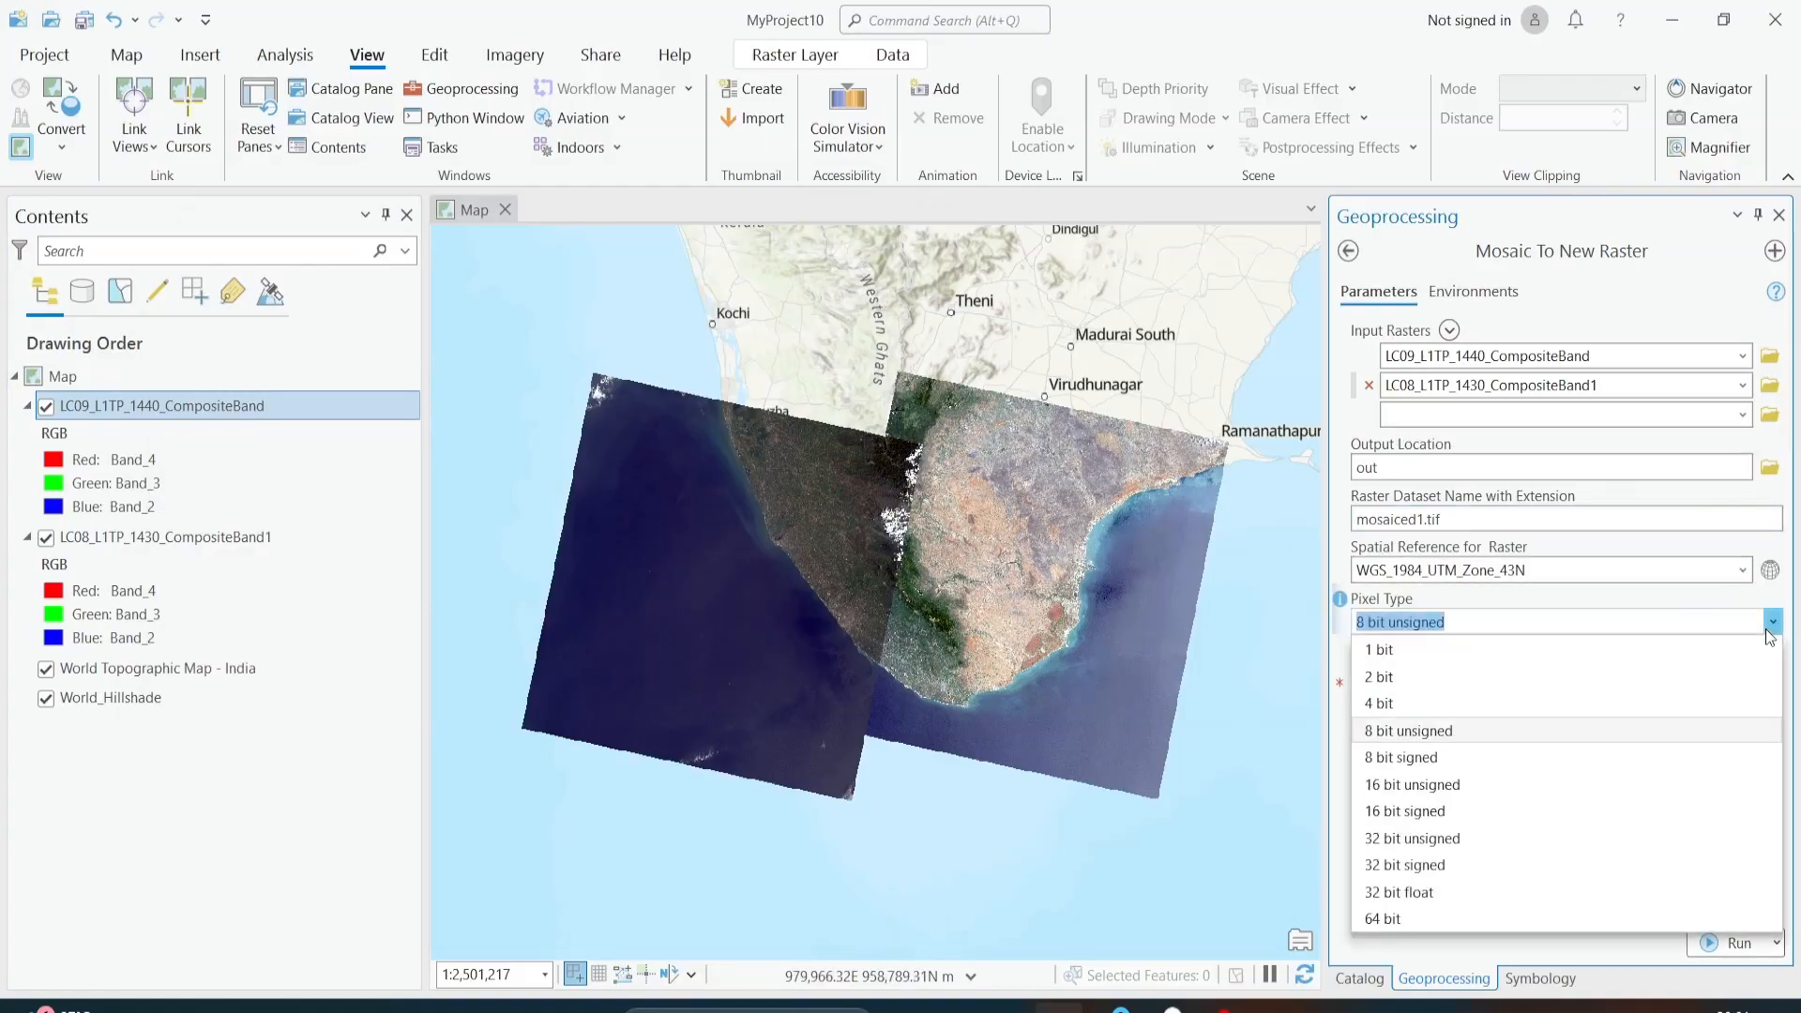
left_click(1443, 790)
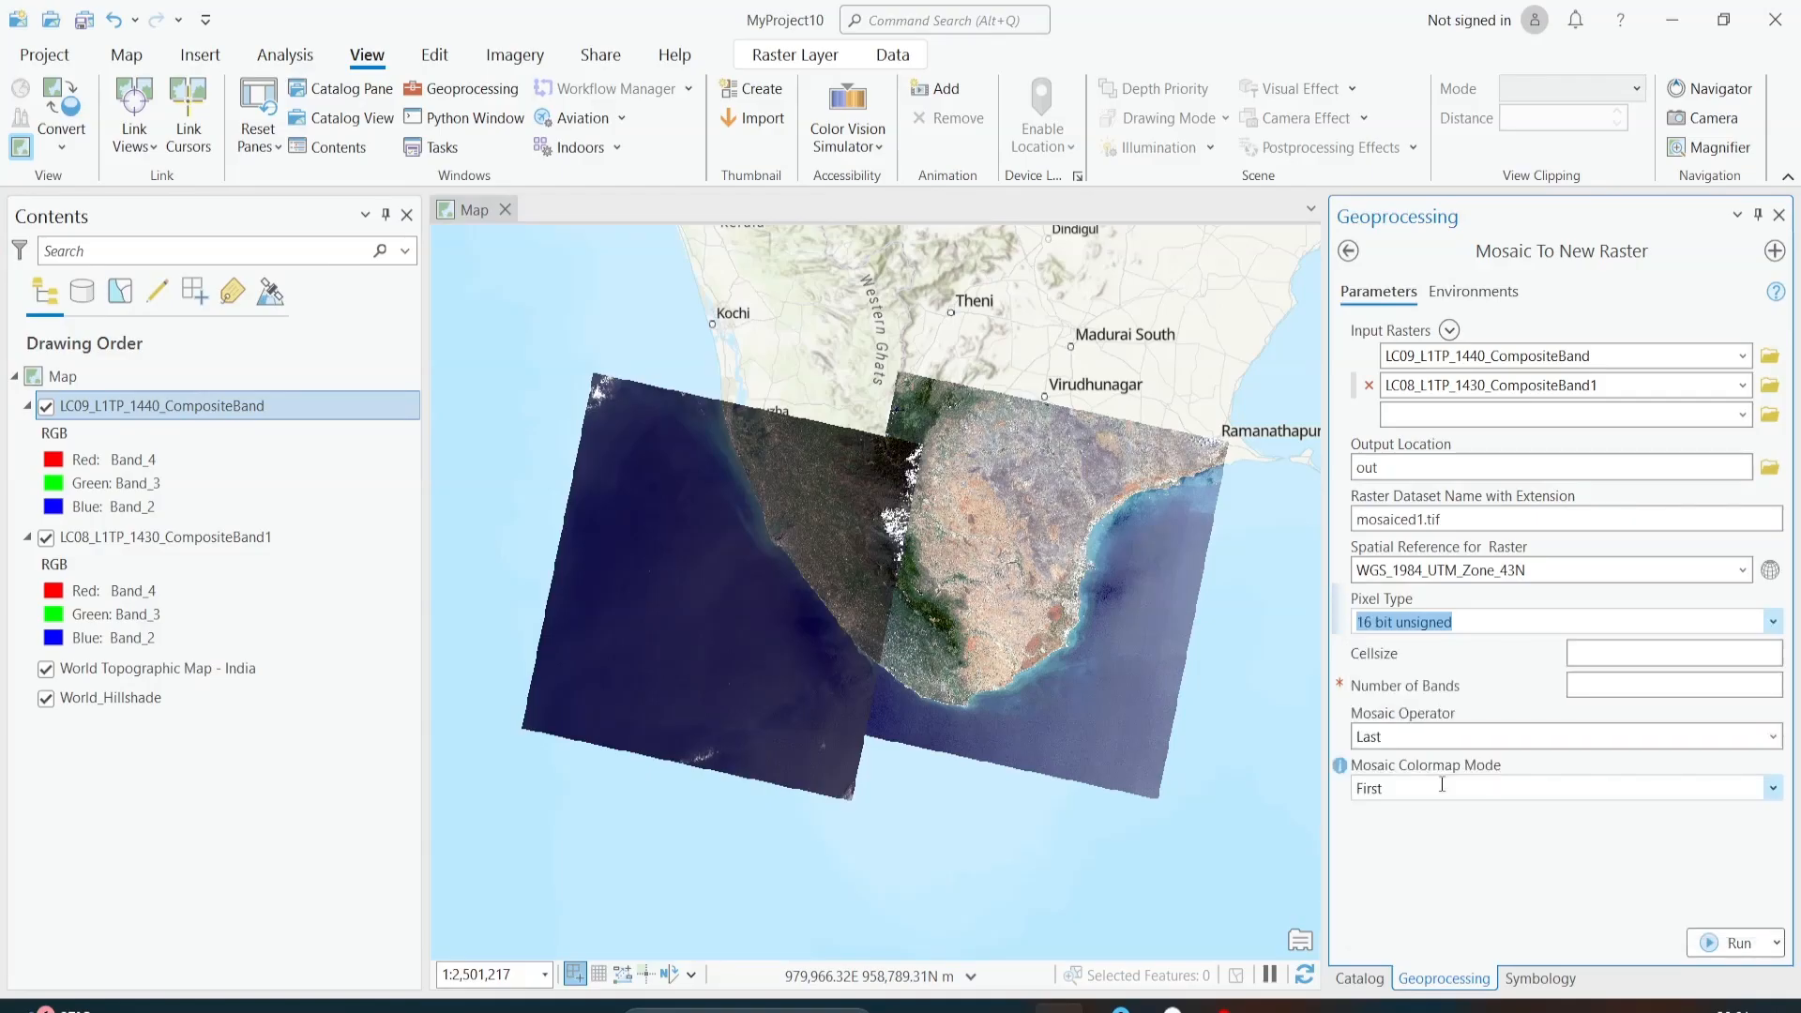
left_click(1768, 624)
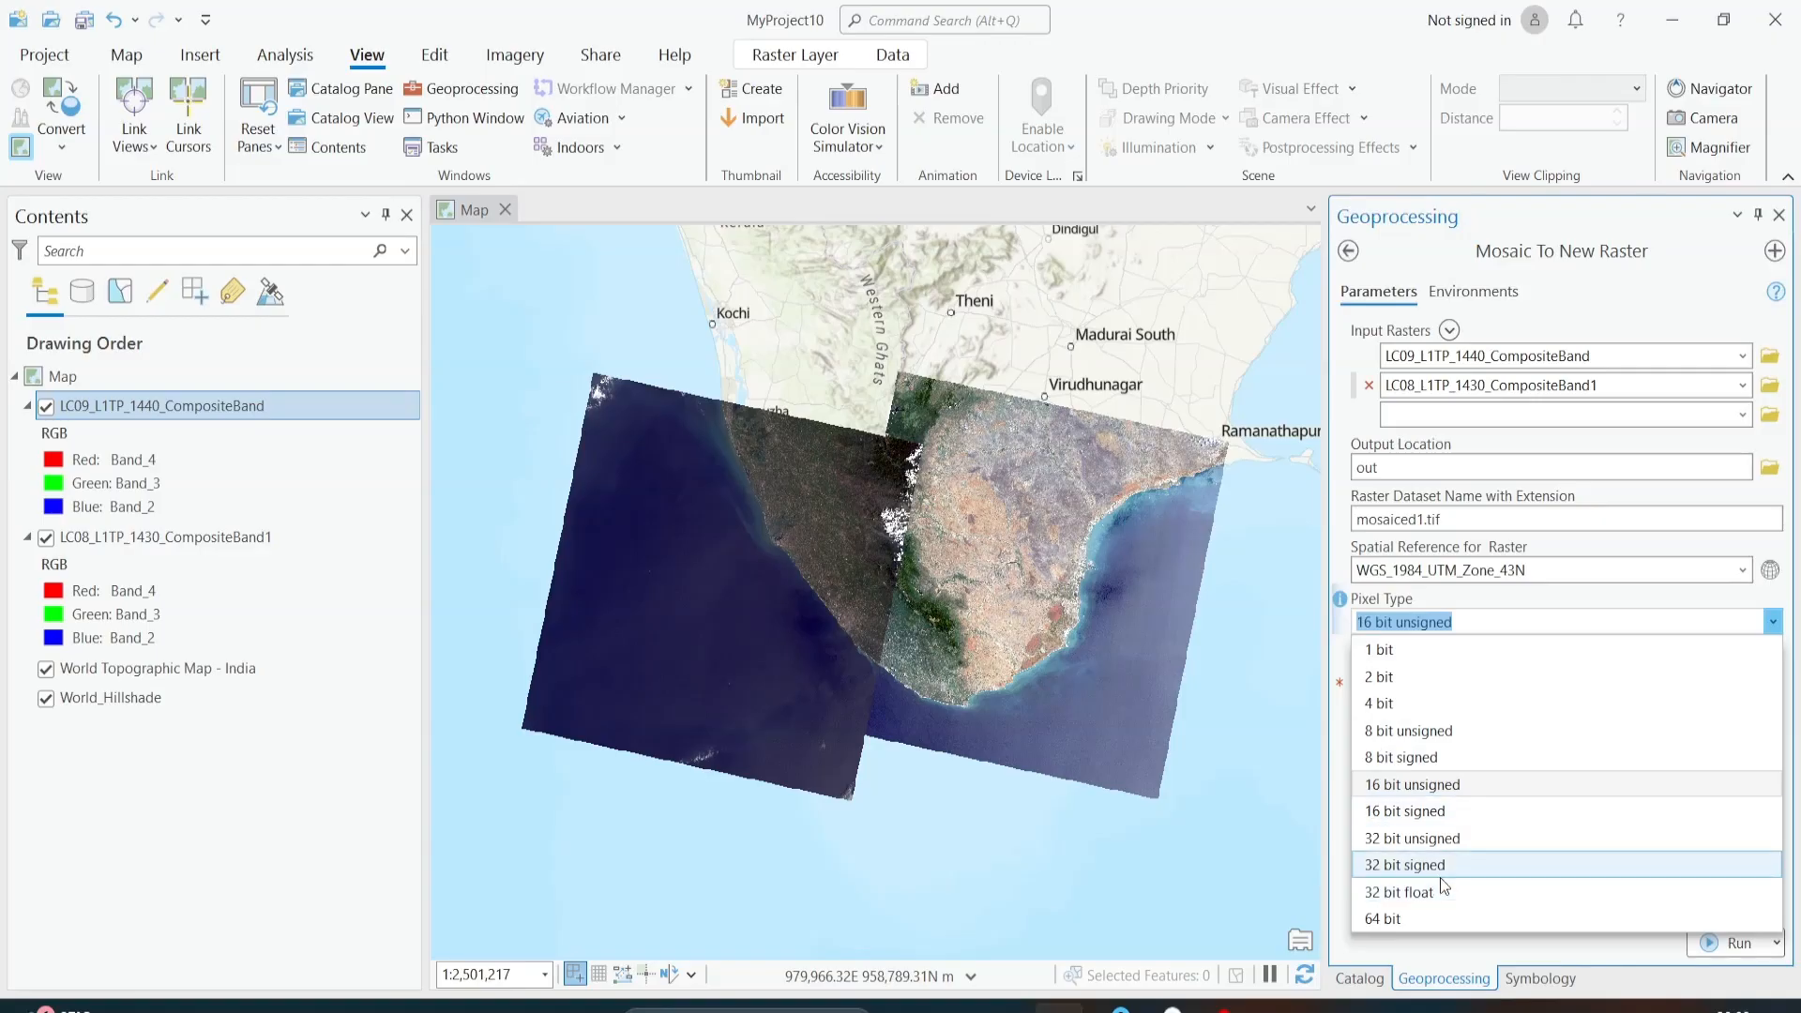
left_click(1414, 784)
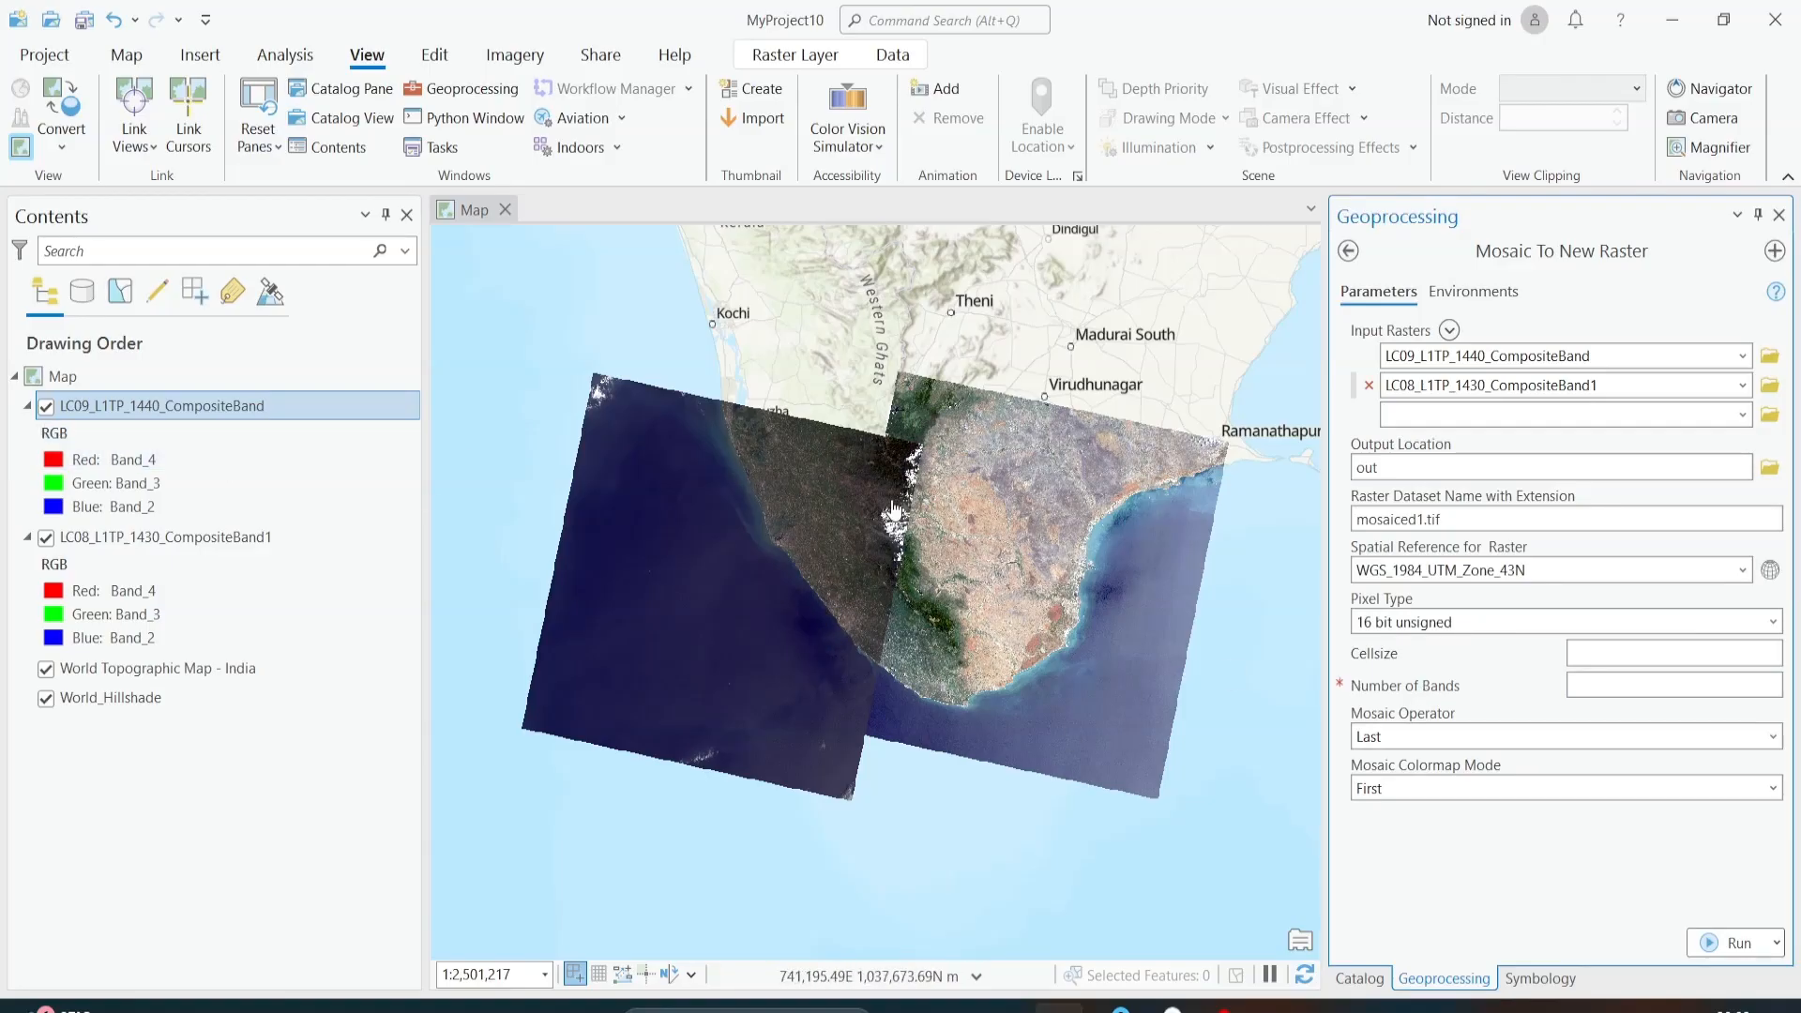
Step: Set the mosaic's number of bands to 7 and keep First as its colormap mode
left_click(1632, 682)
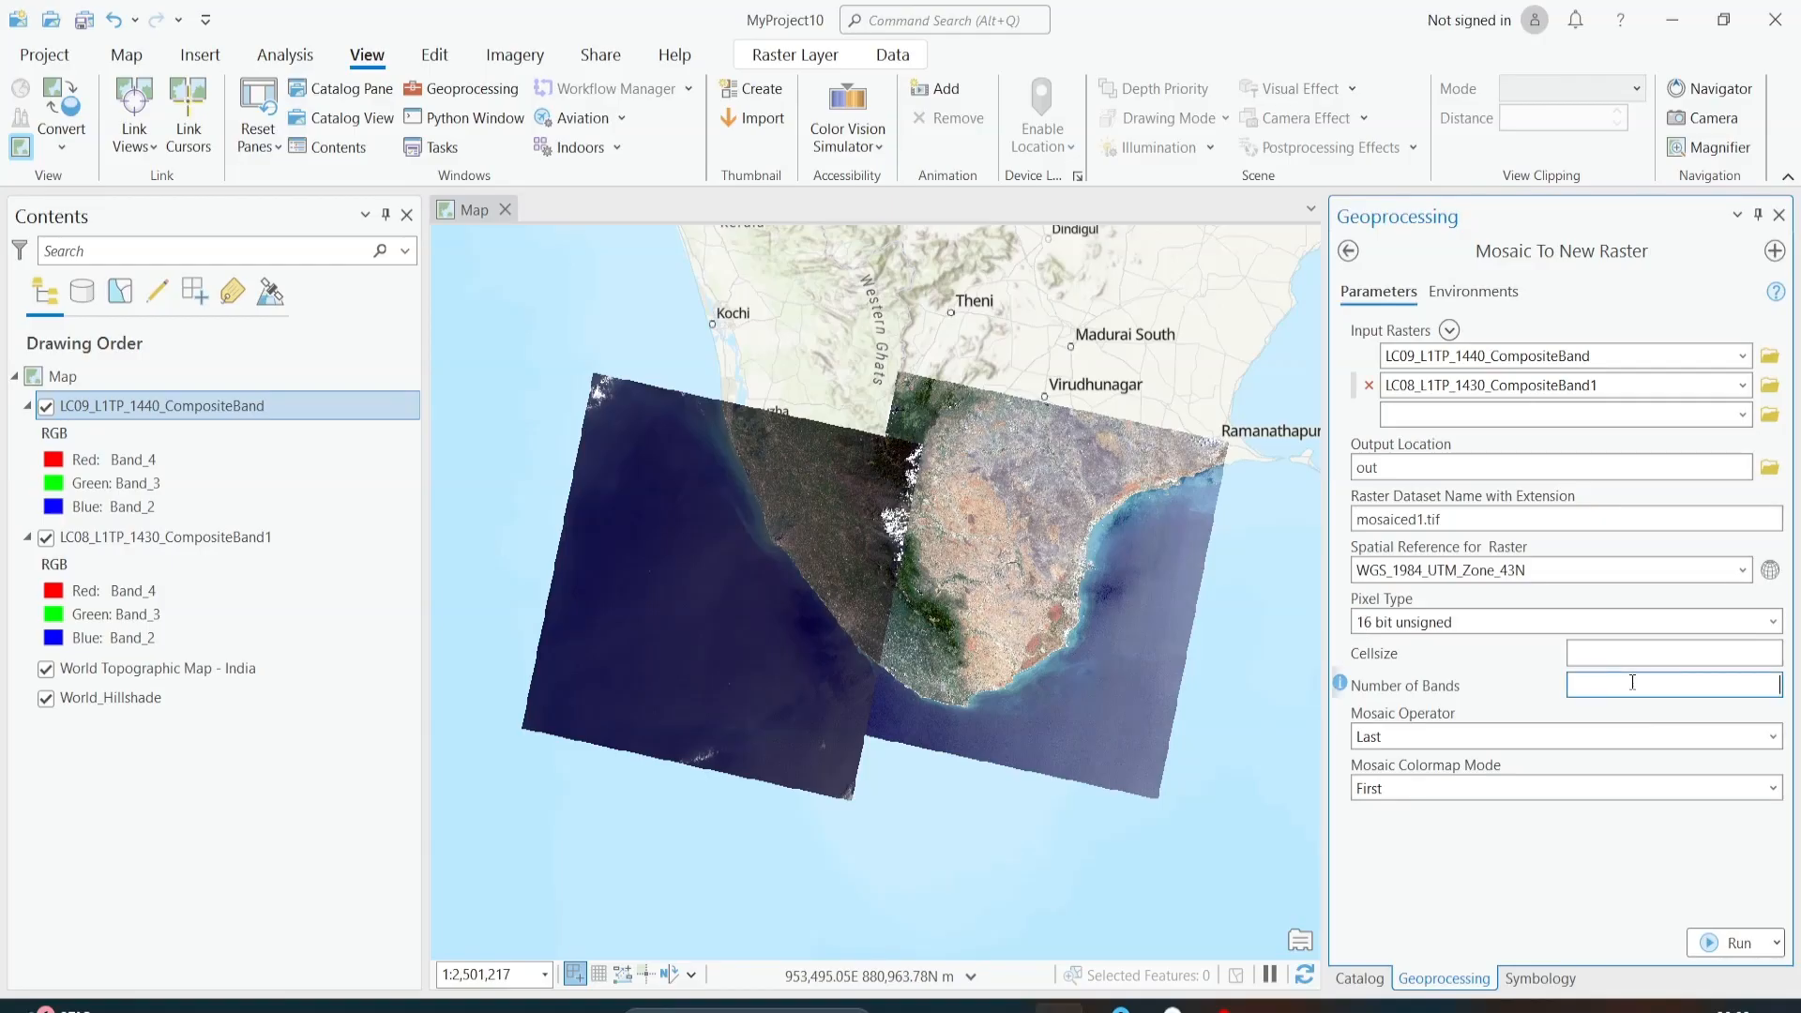
left_click(1596, 893)
left_click(1776, 790)
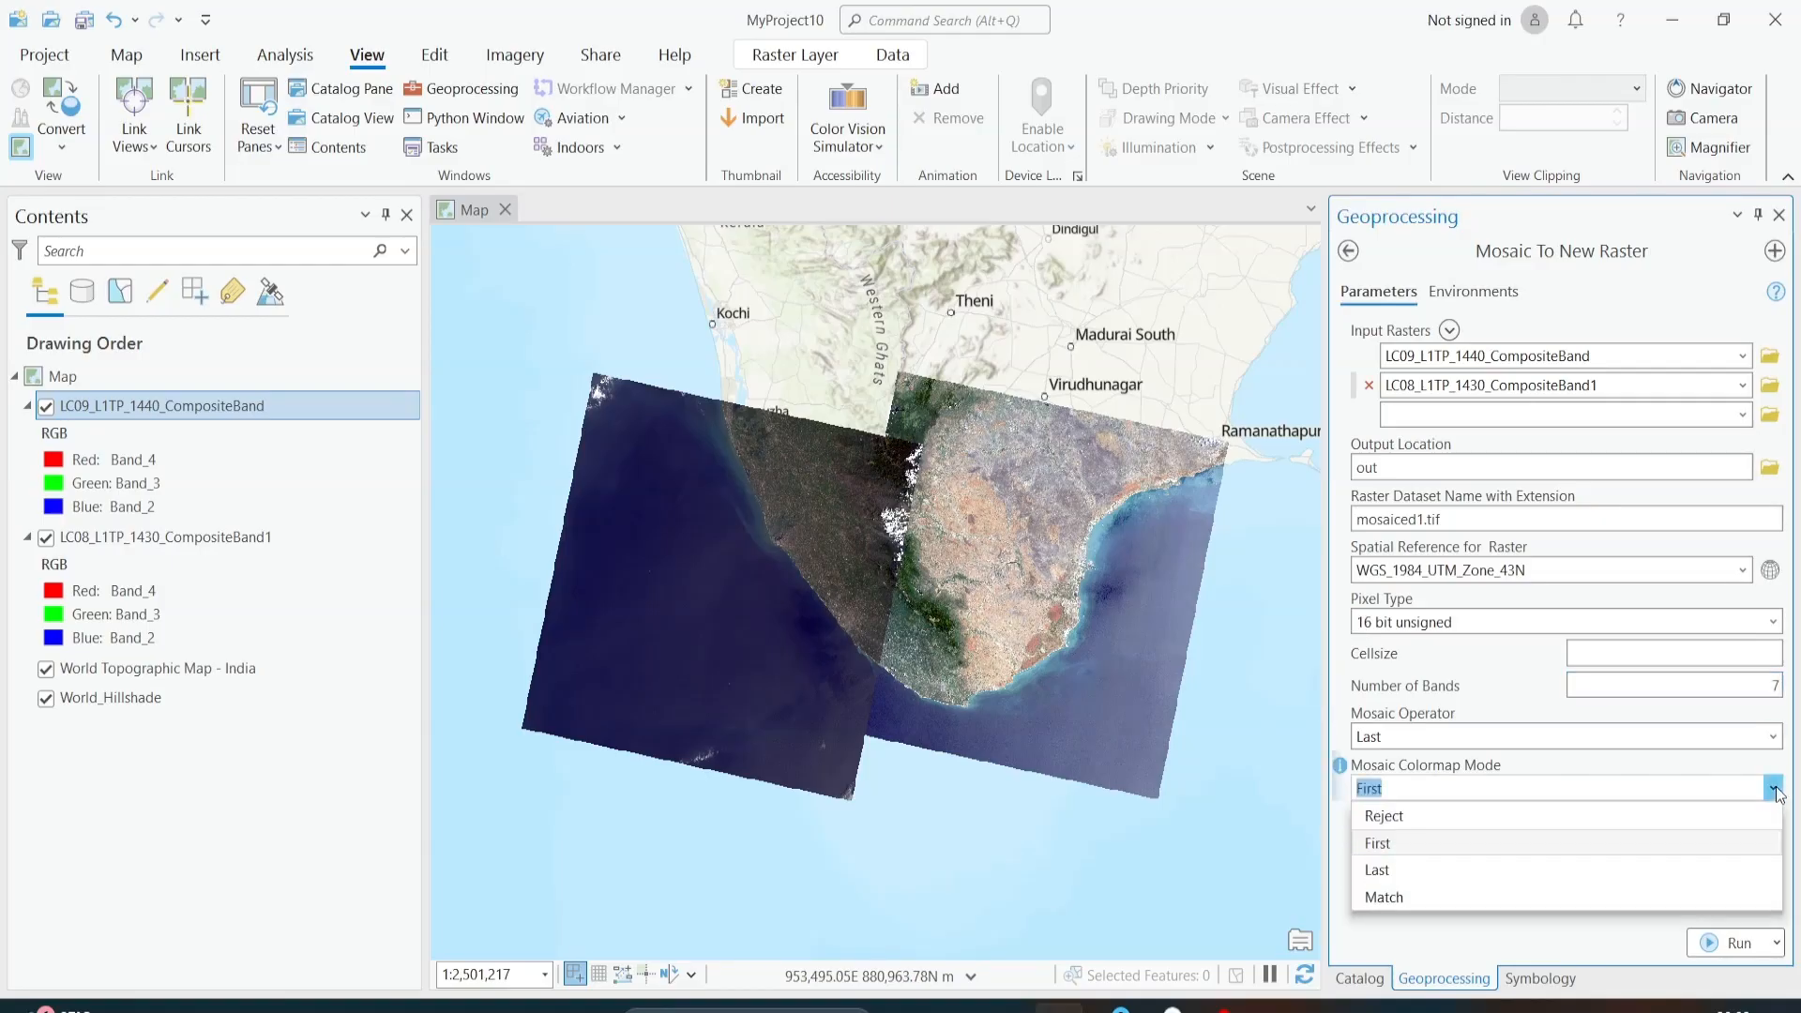
left_click(1405, 842)
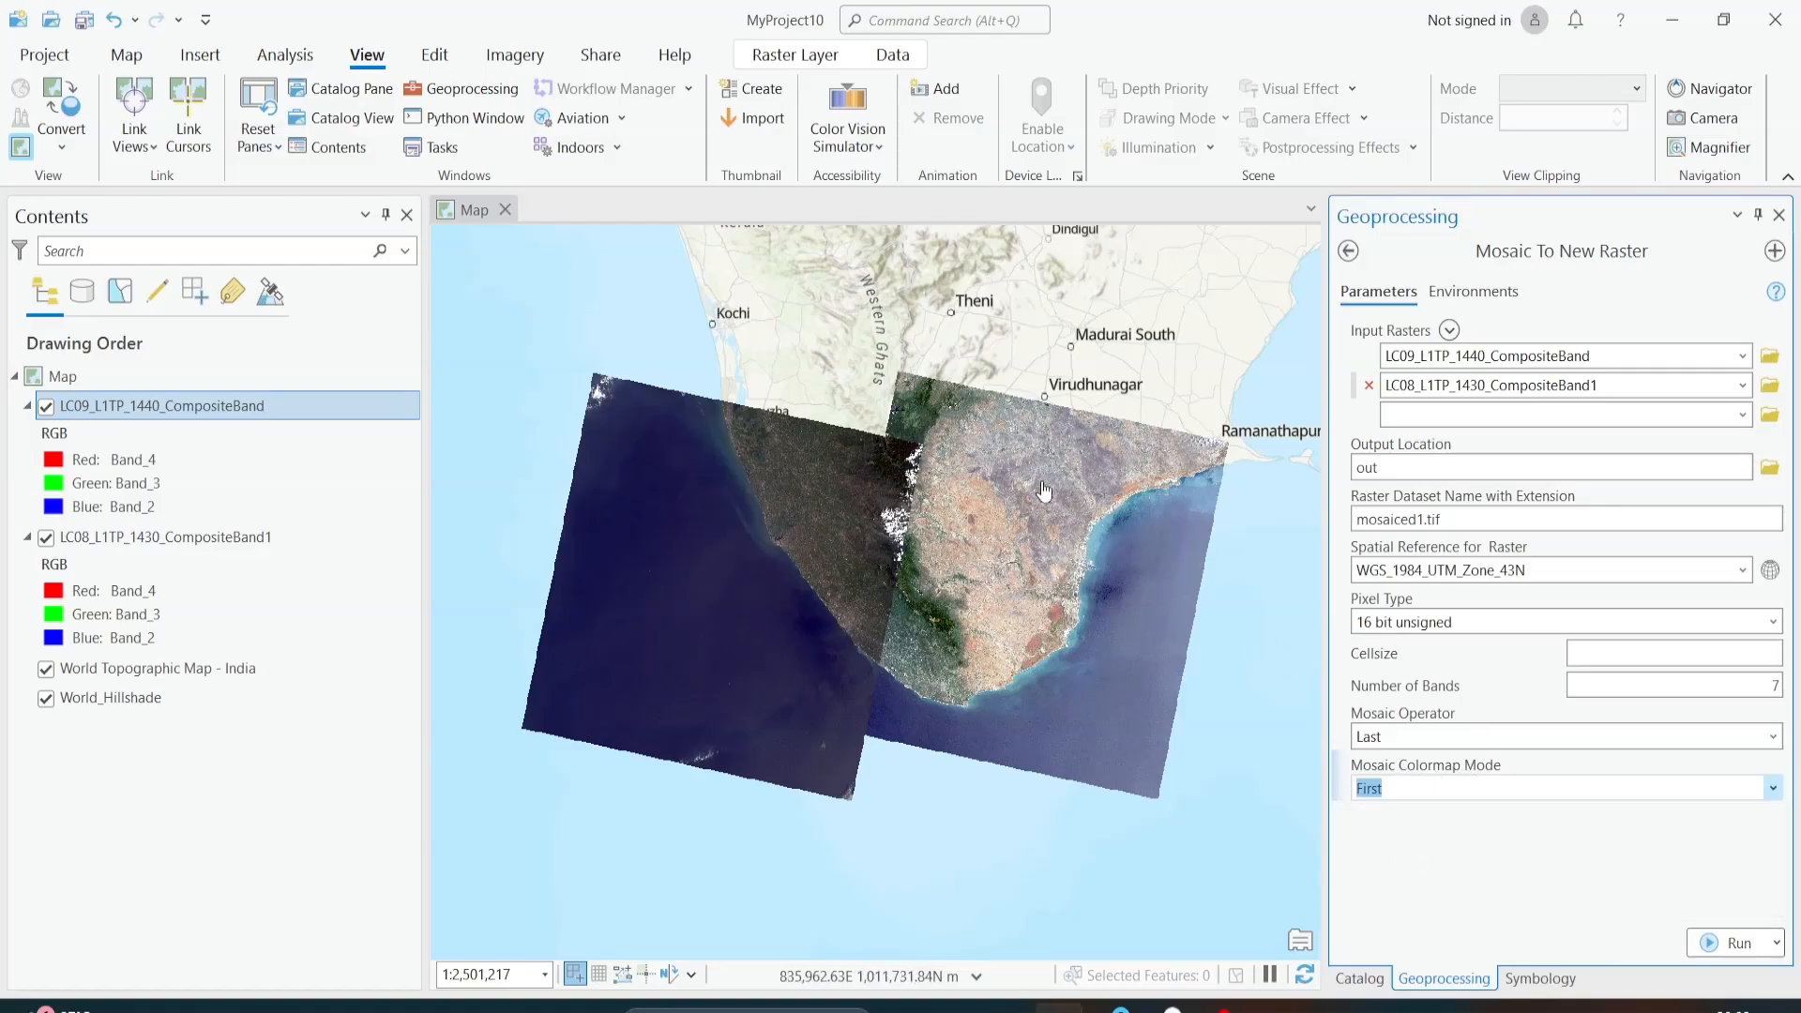
Step: Review the mosaic operator options without changing Last, and toggle the LC09 composite's visibility to check the scene overlap
left_click(1771, 738)
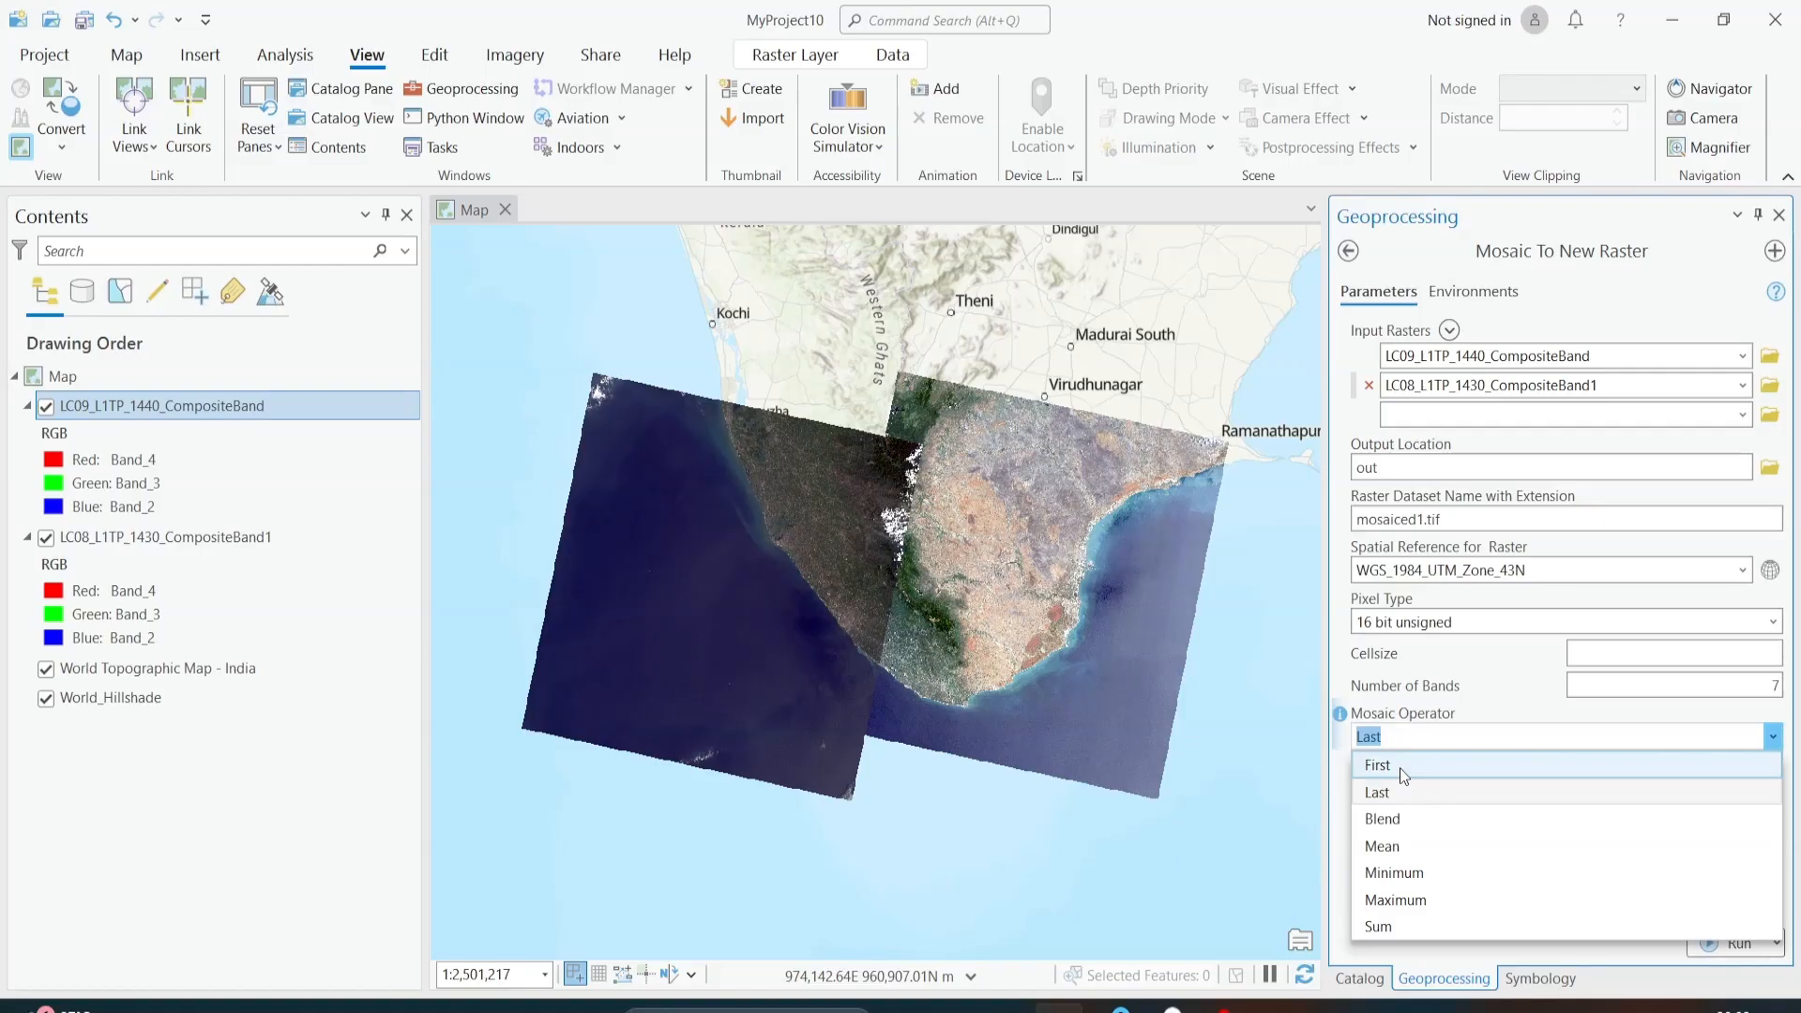
left_click(40, 405)
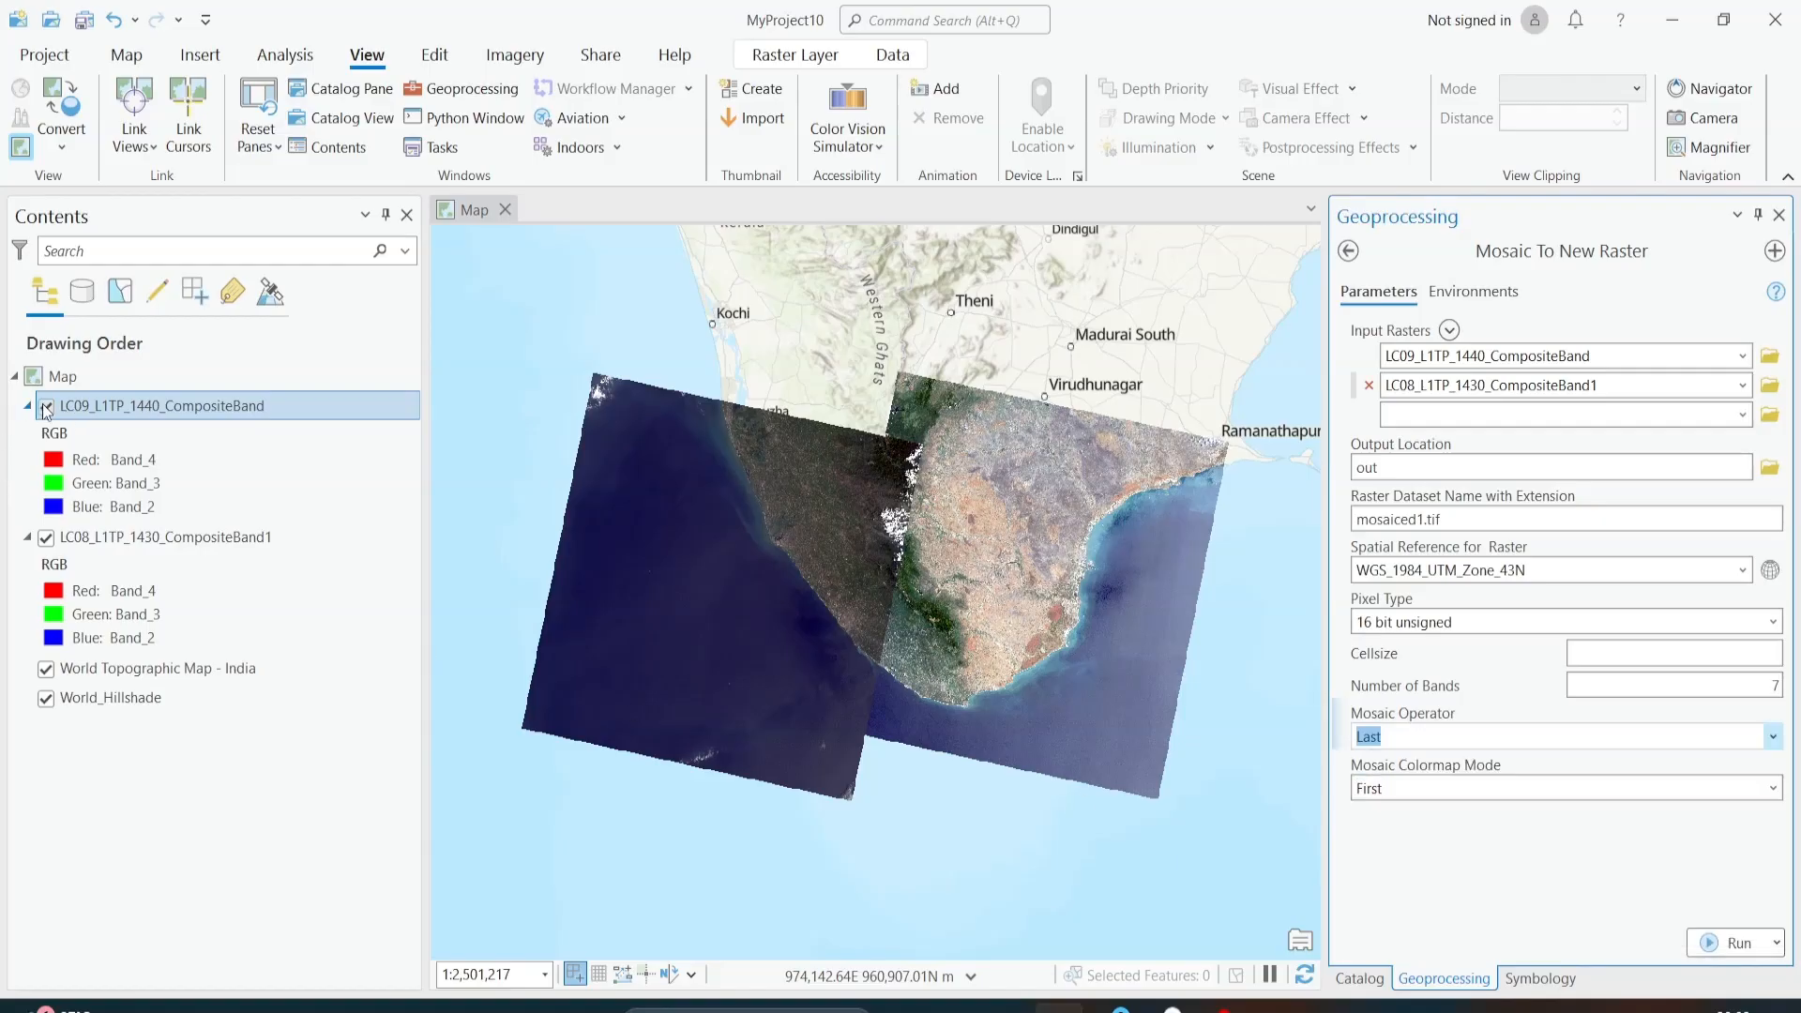
left_click(45, 406)
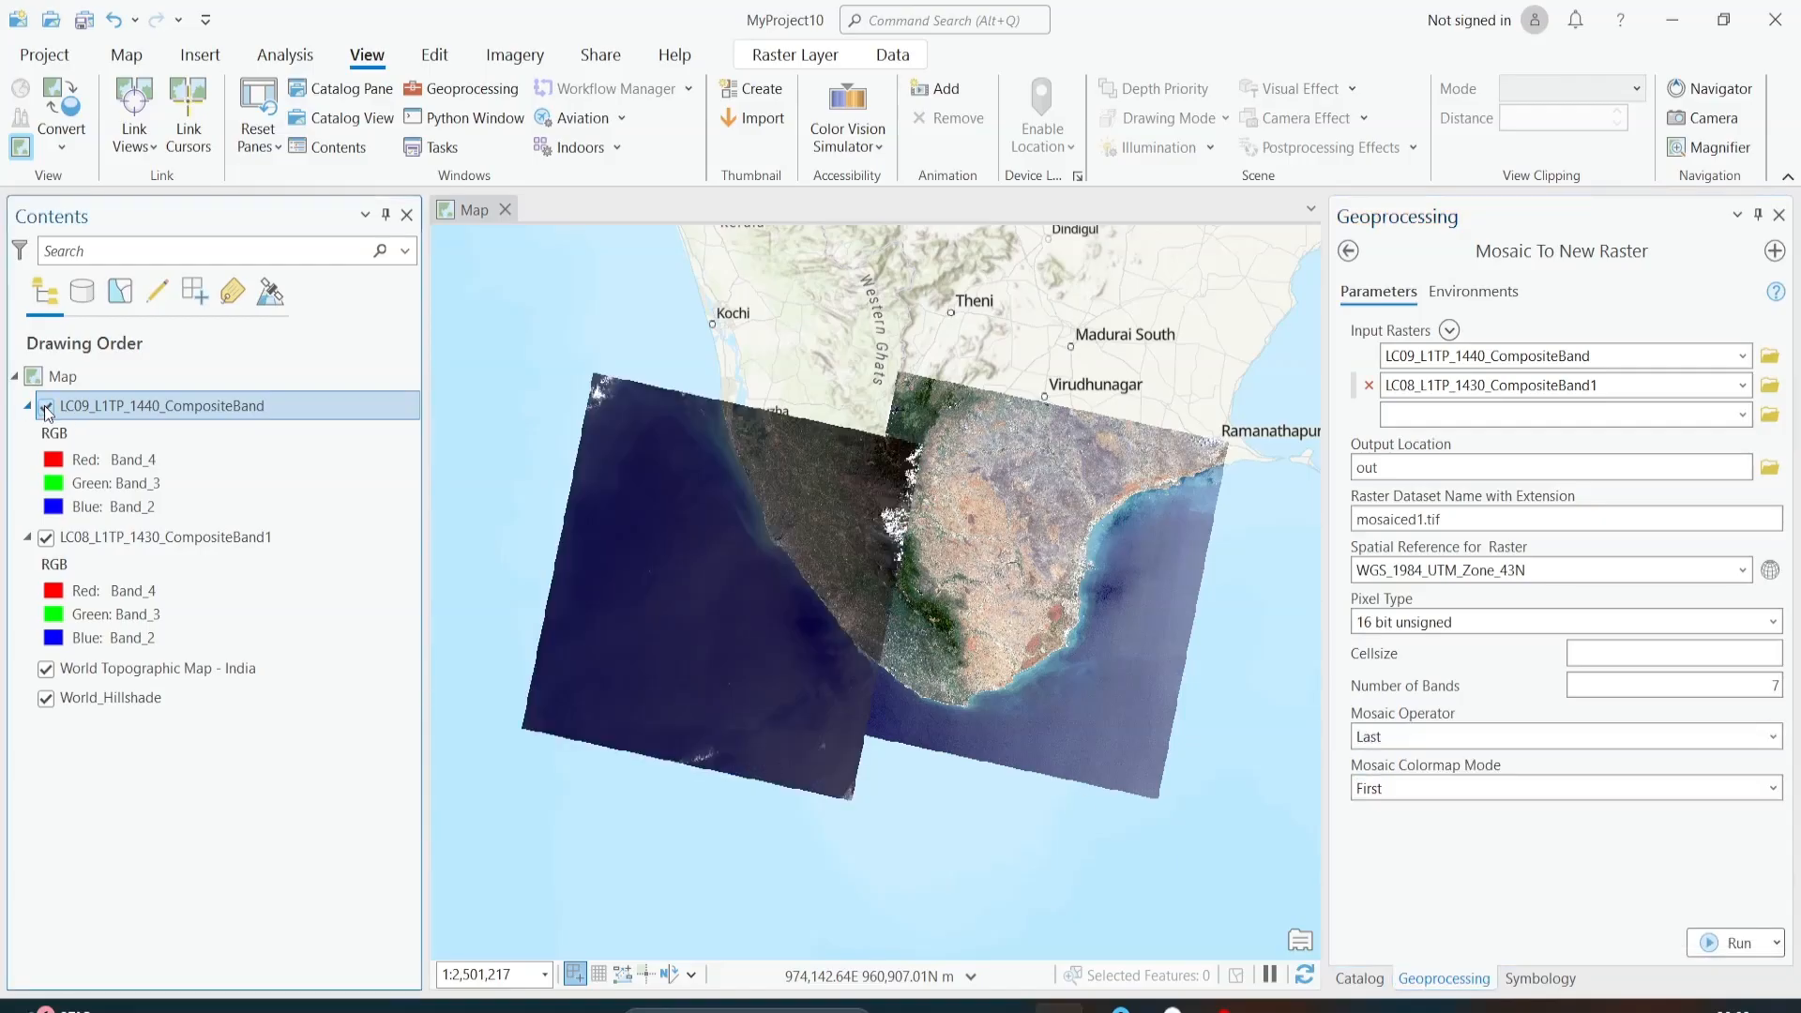
left_click(43, 406)
left_click(43, 405)
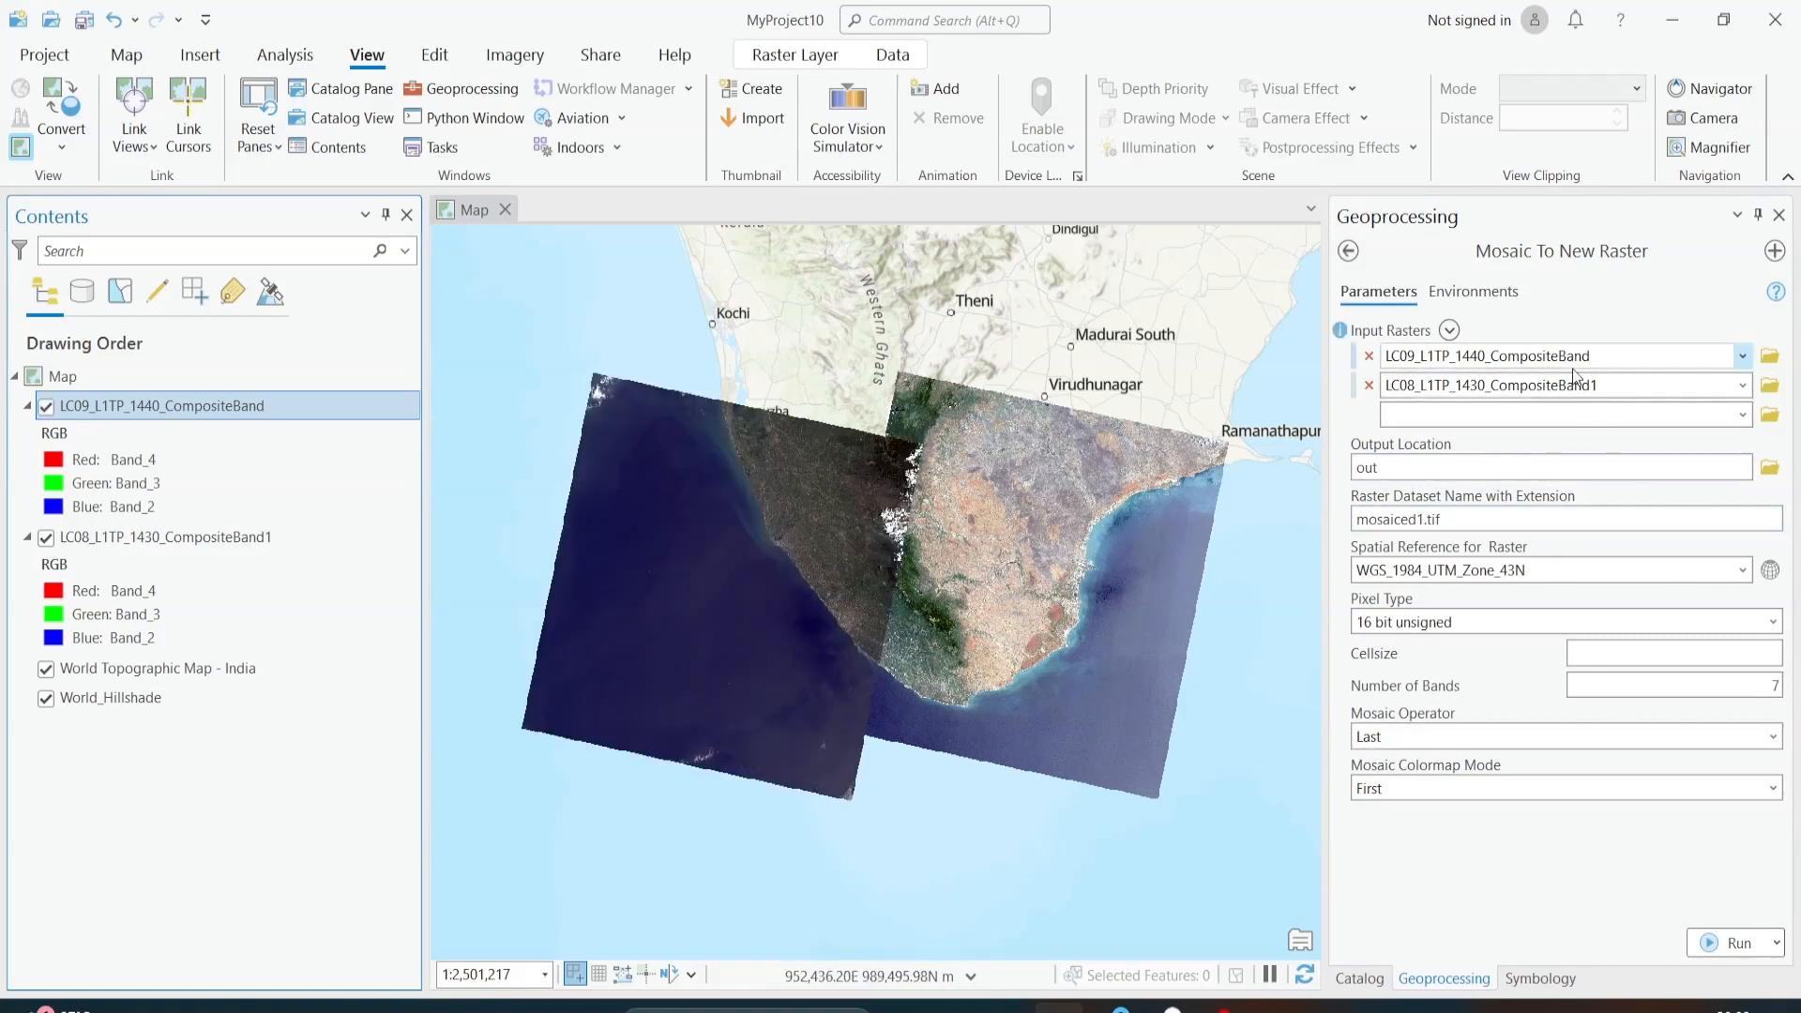
left_click(1483, 879)
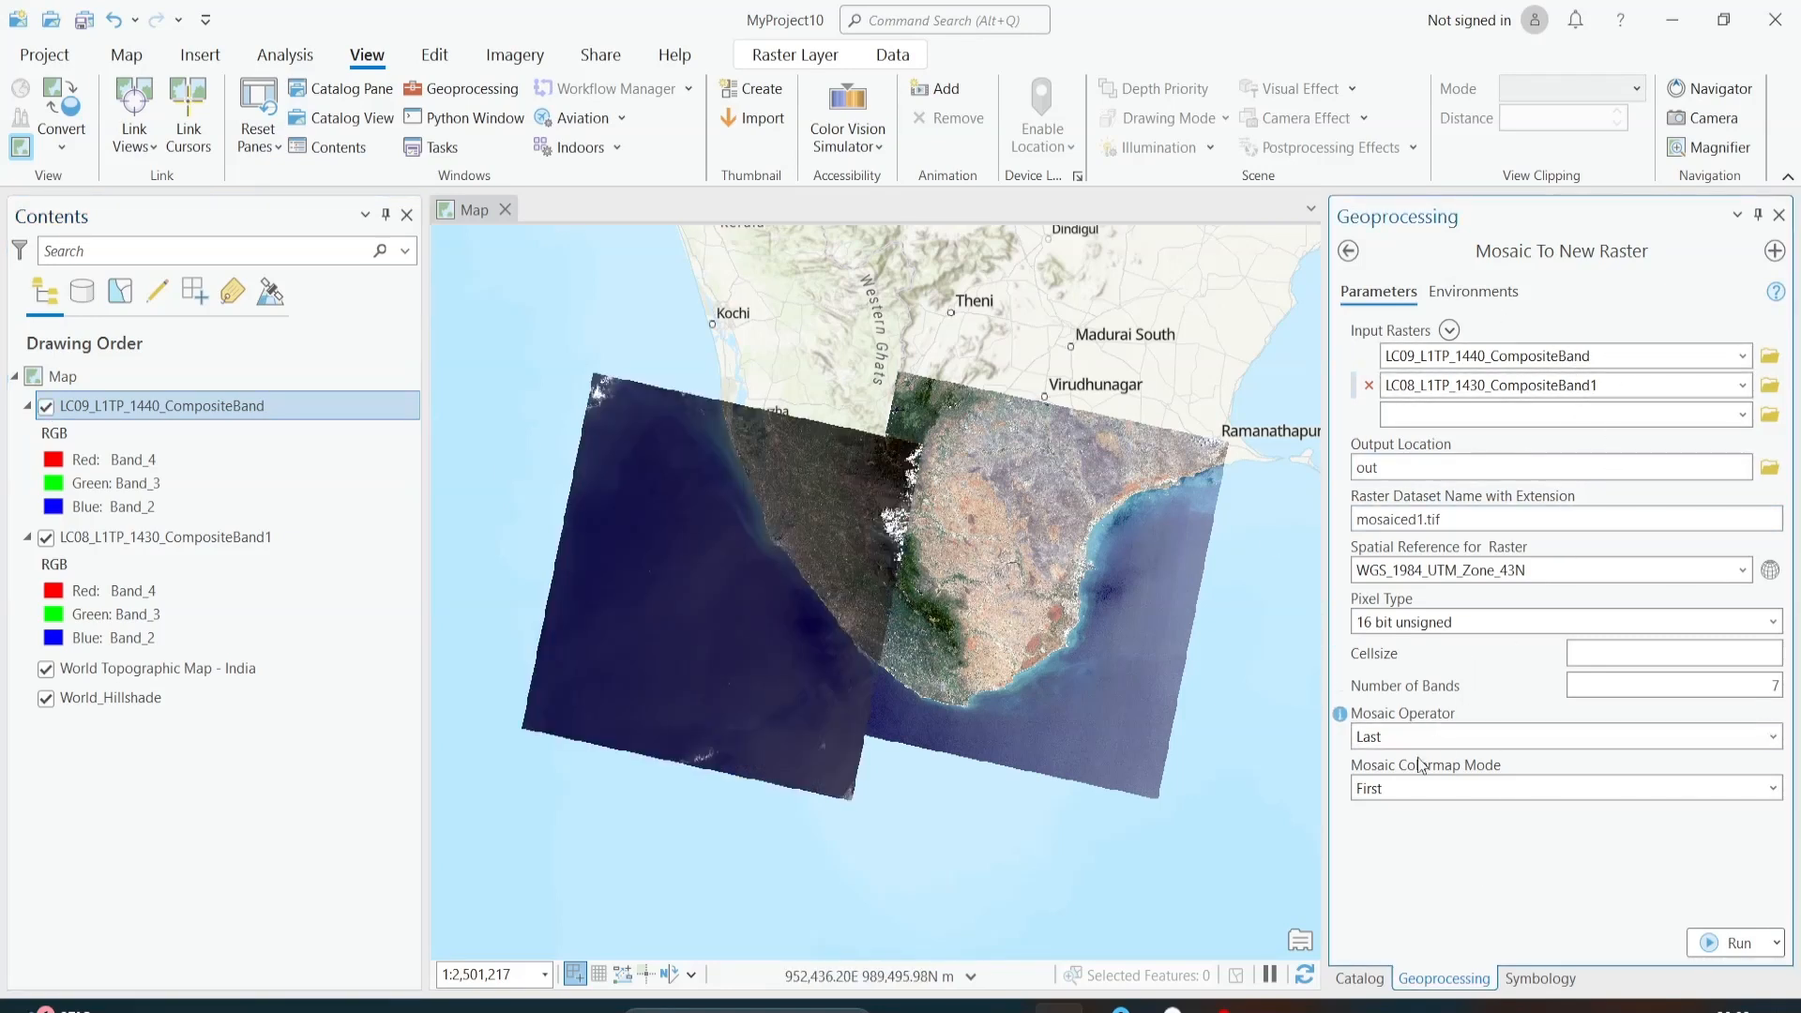
Step: Run Mosaic To New Raster, view its processing details until it completes, and close them
left_click(1709, 943)
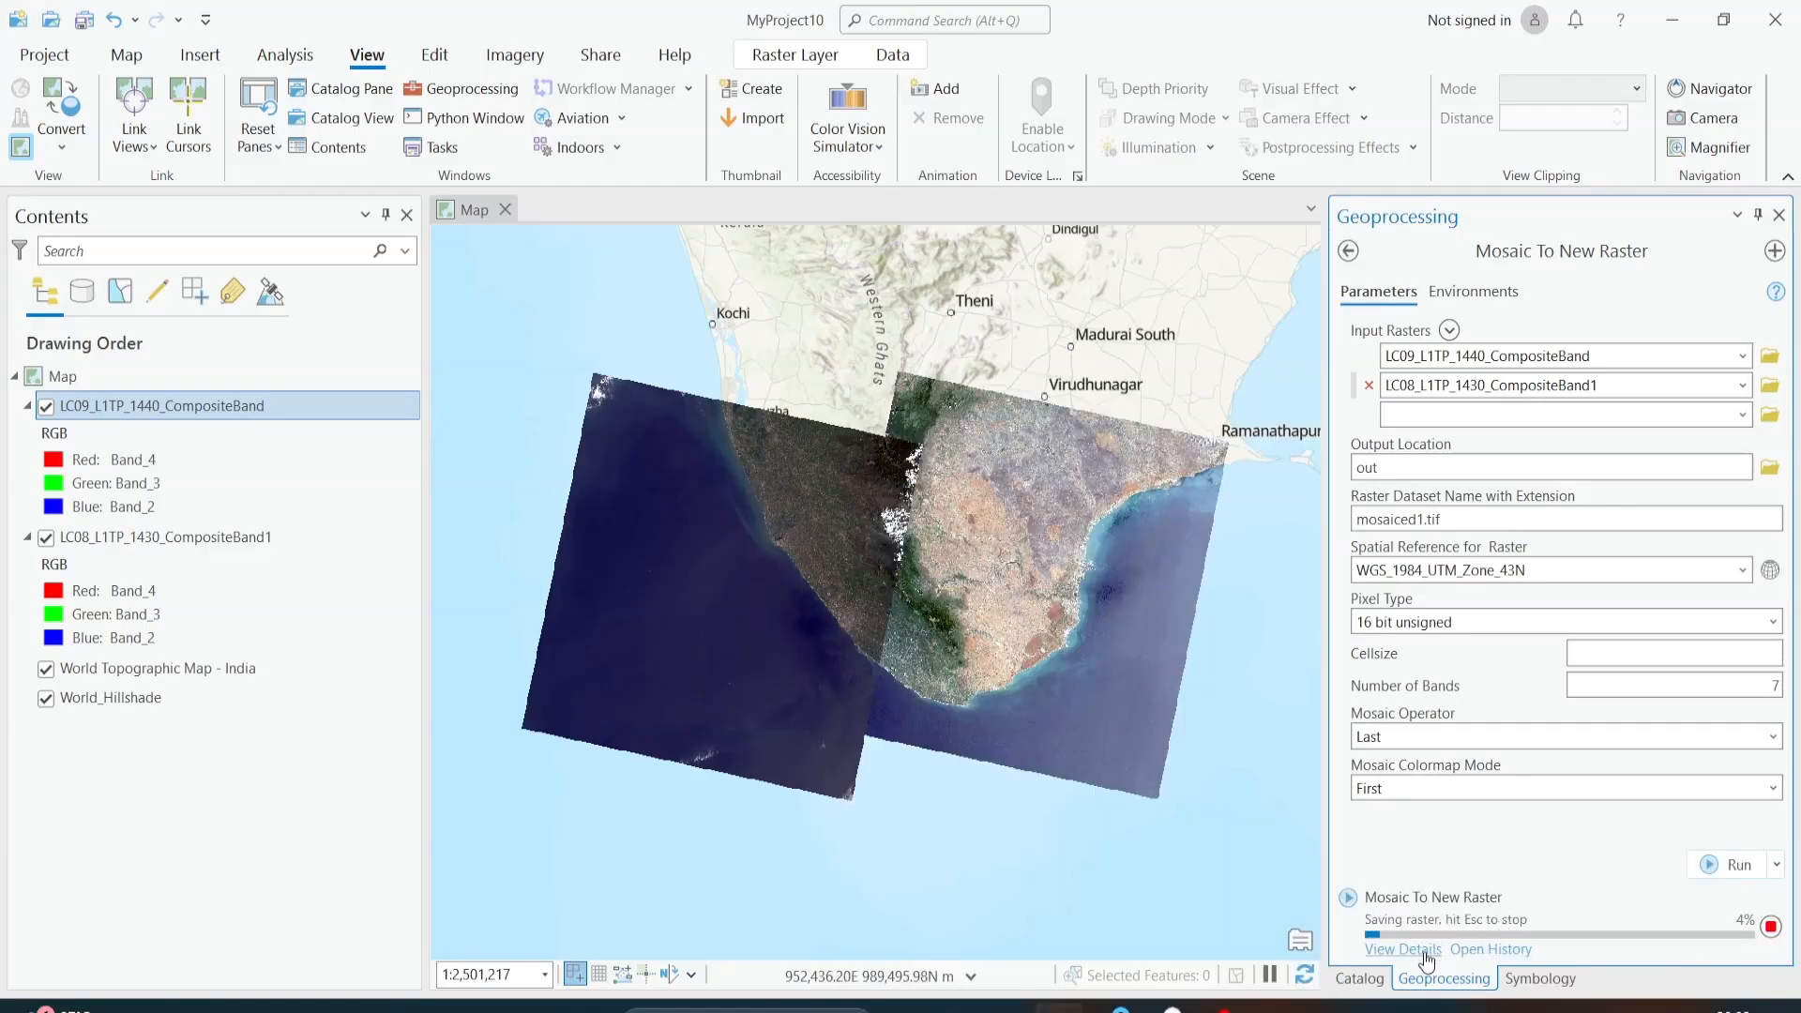
left_click(1427, 956)
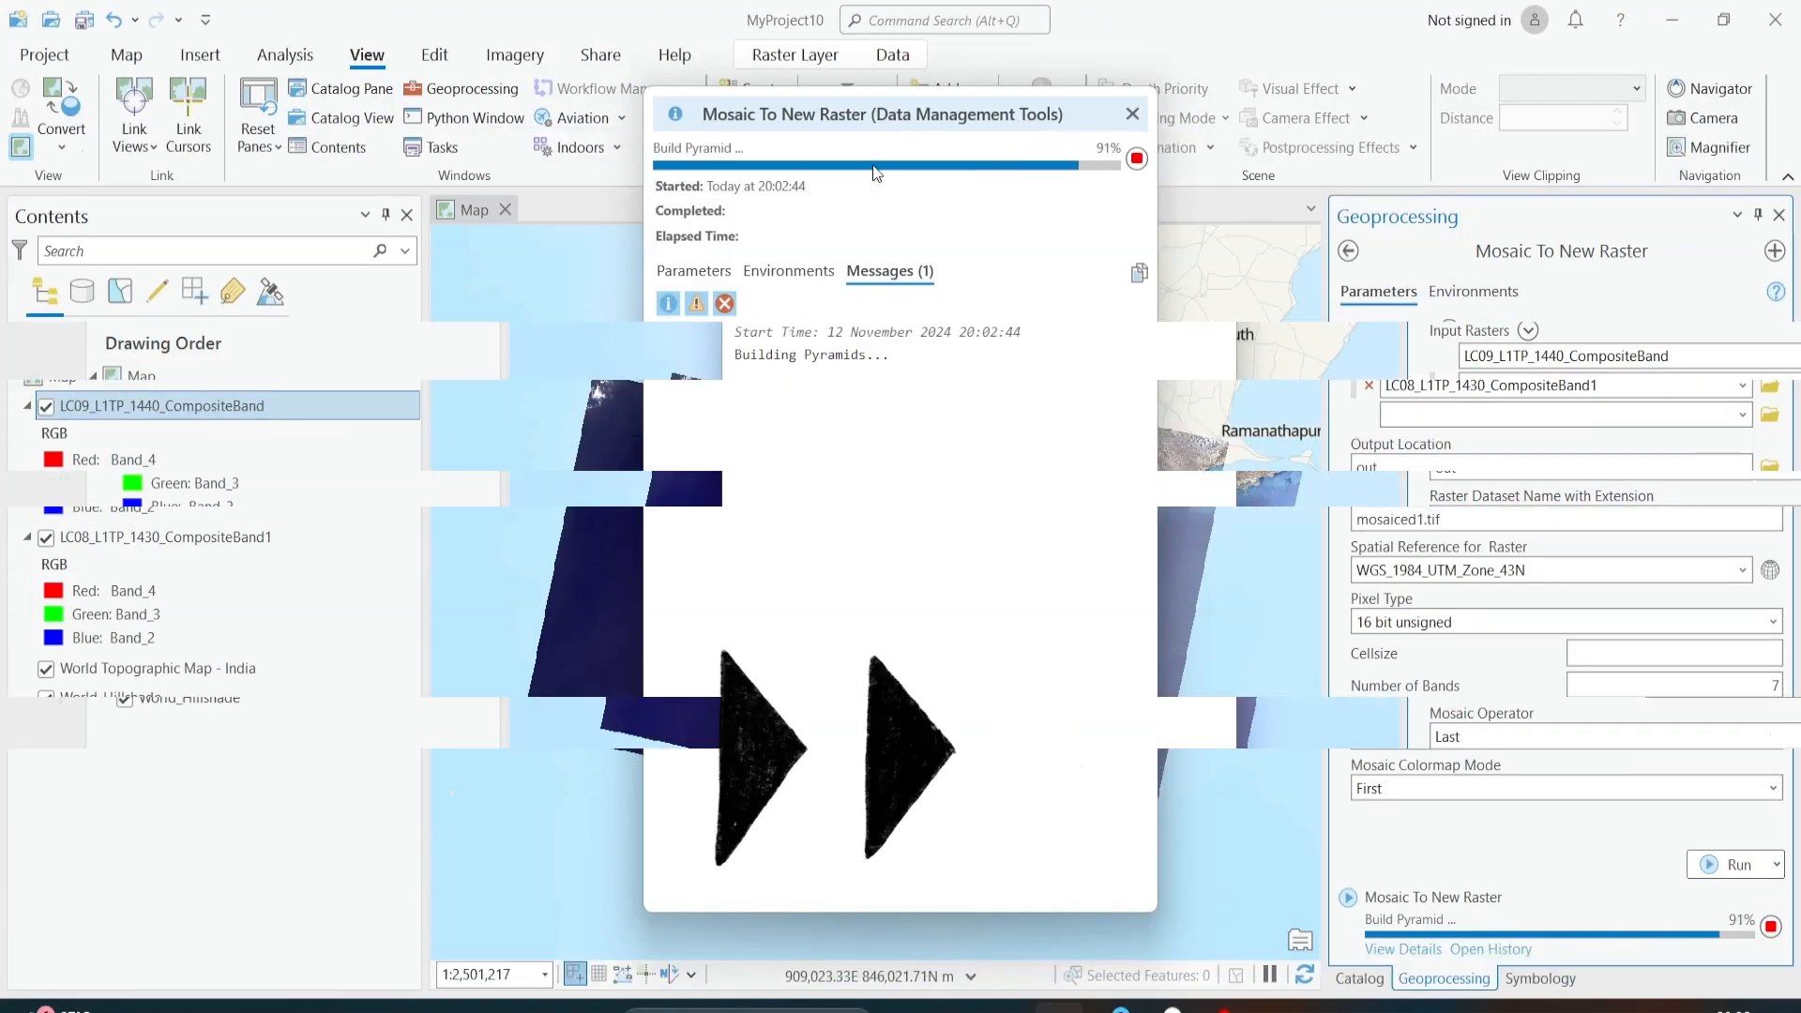
left_click(1132, 115)
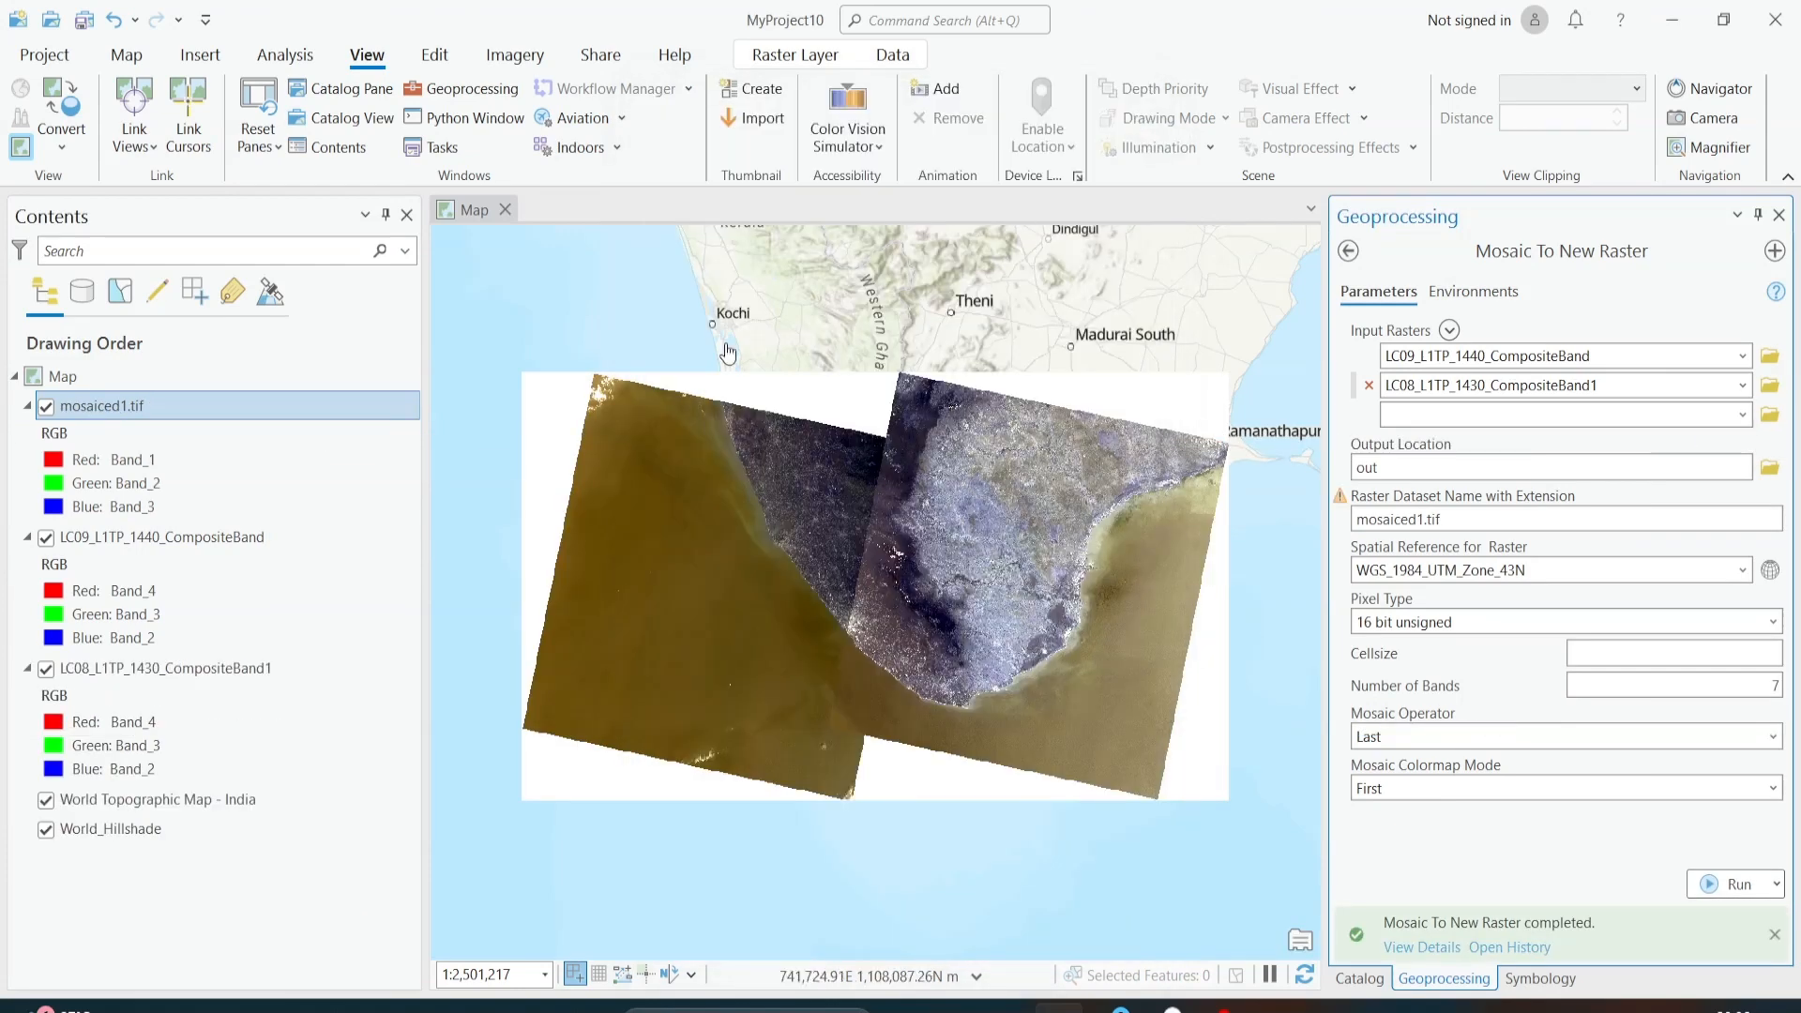
Step: Hide the LC09 and LC08 composite layers and inspect the mosaiced1.tif raster alone on the map
left_click(45, 537)
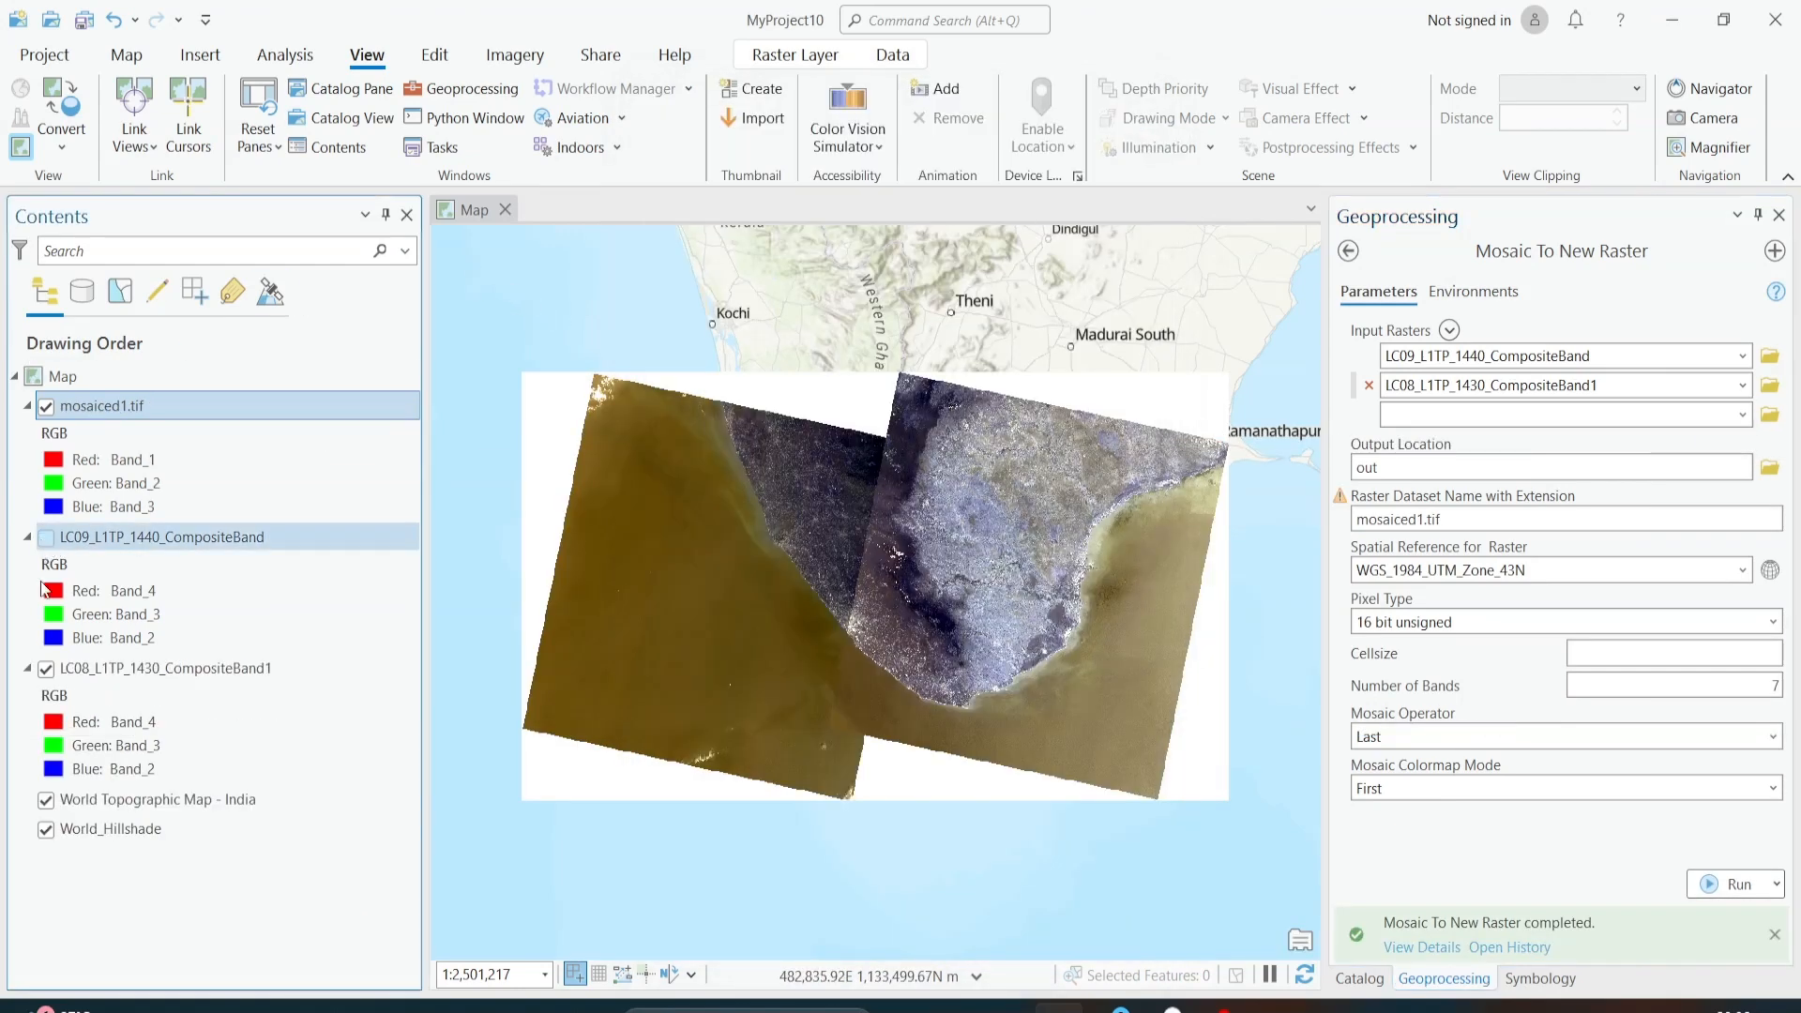
left_click(46, 669)
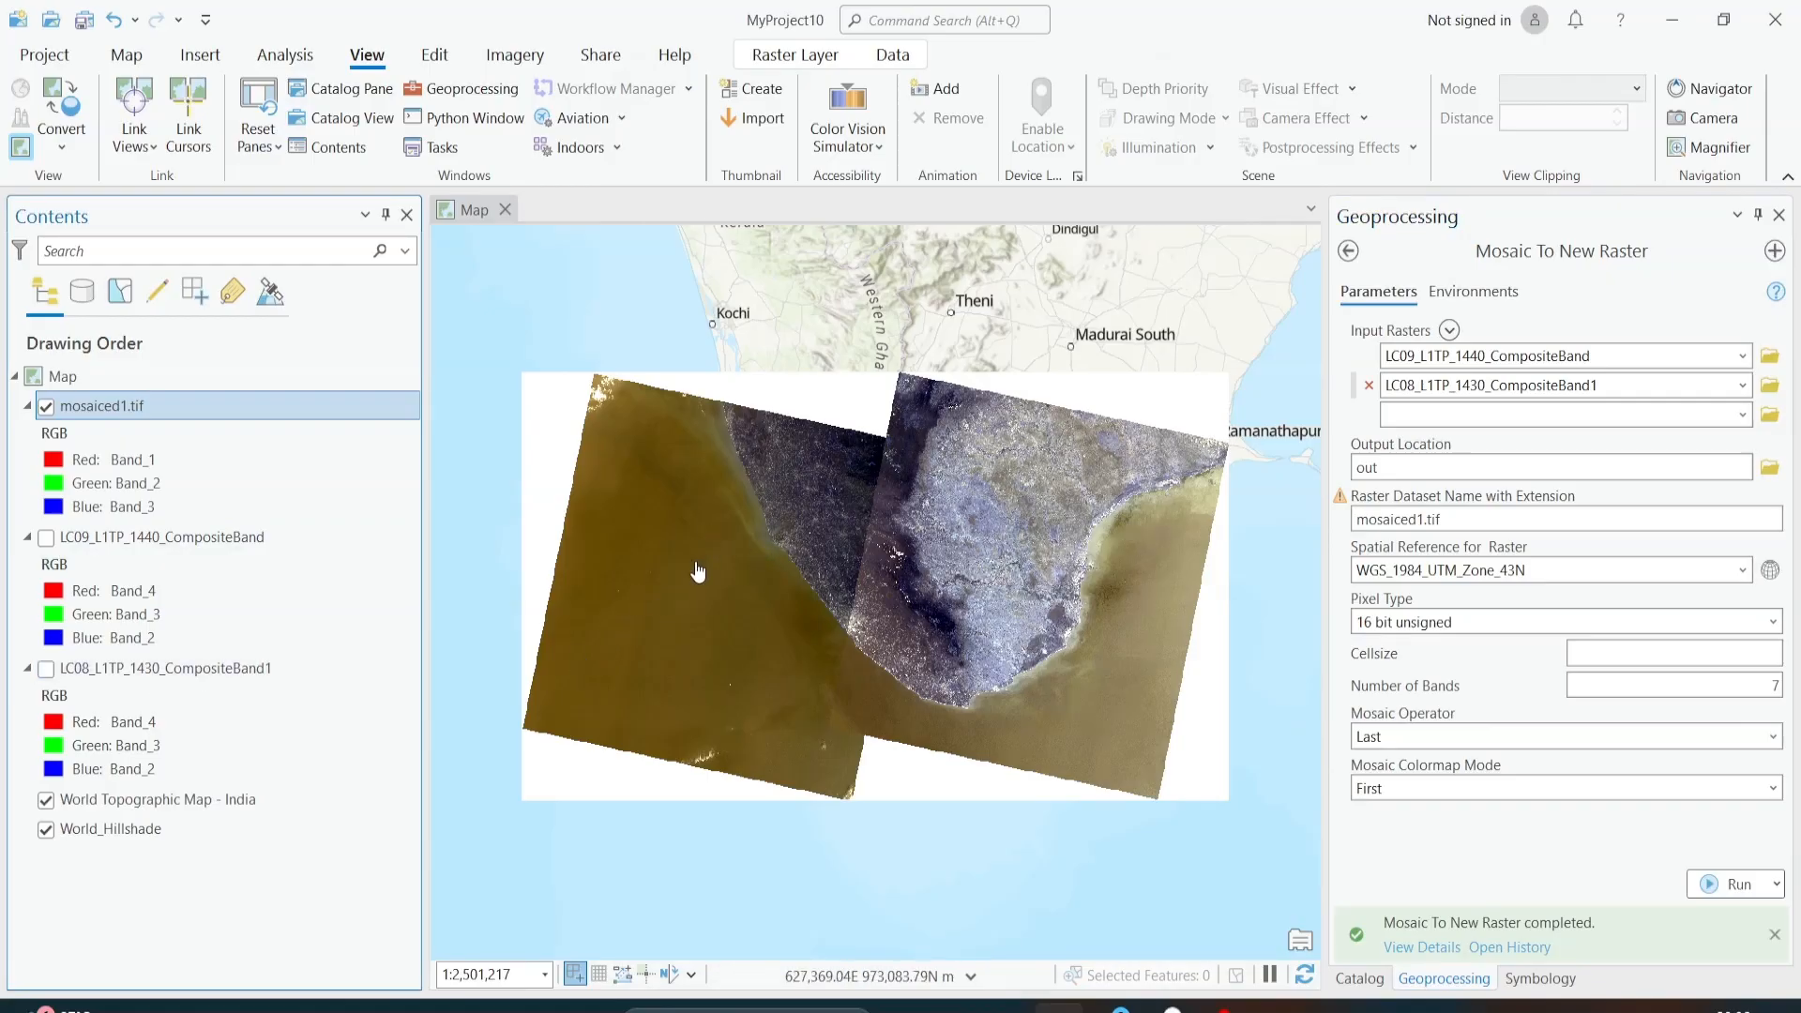
scroll(866, 539, "up", 1)
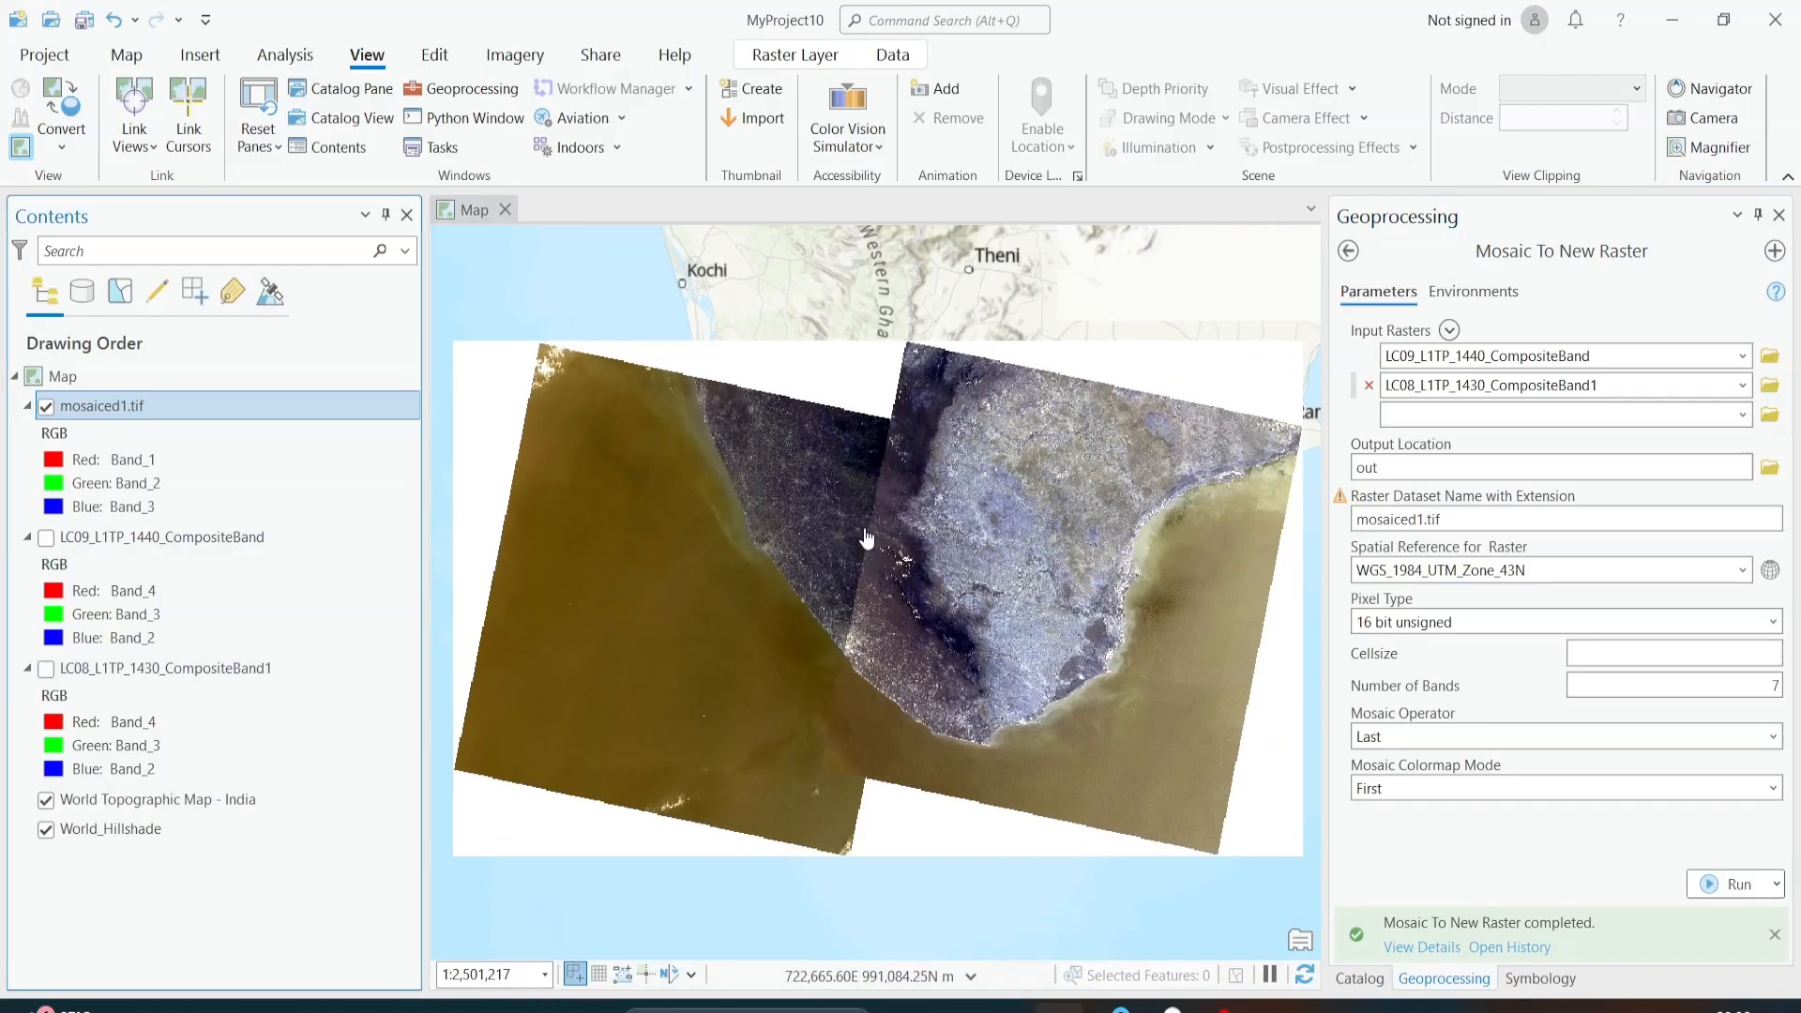
scroll(867, 538, "down", 2)
scroll(897, 521, "up", 2)
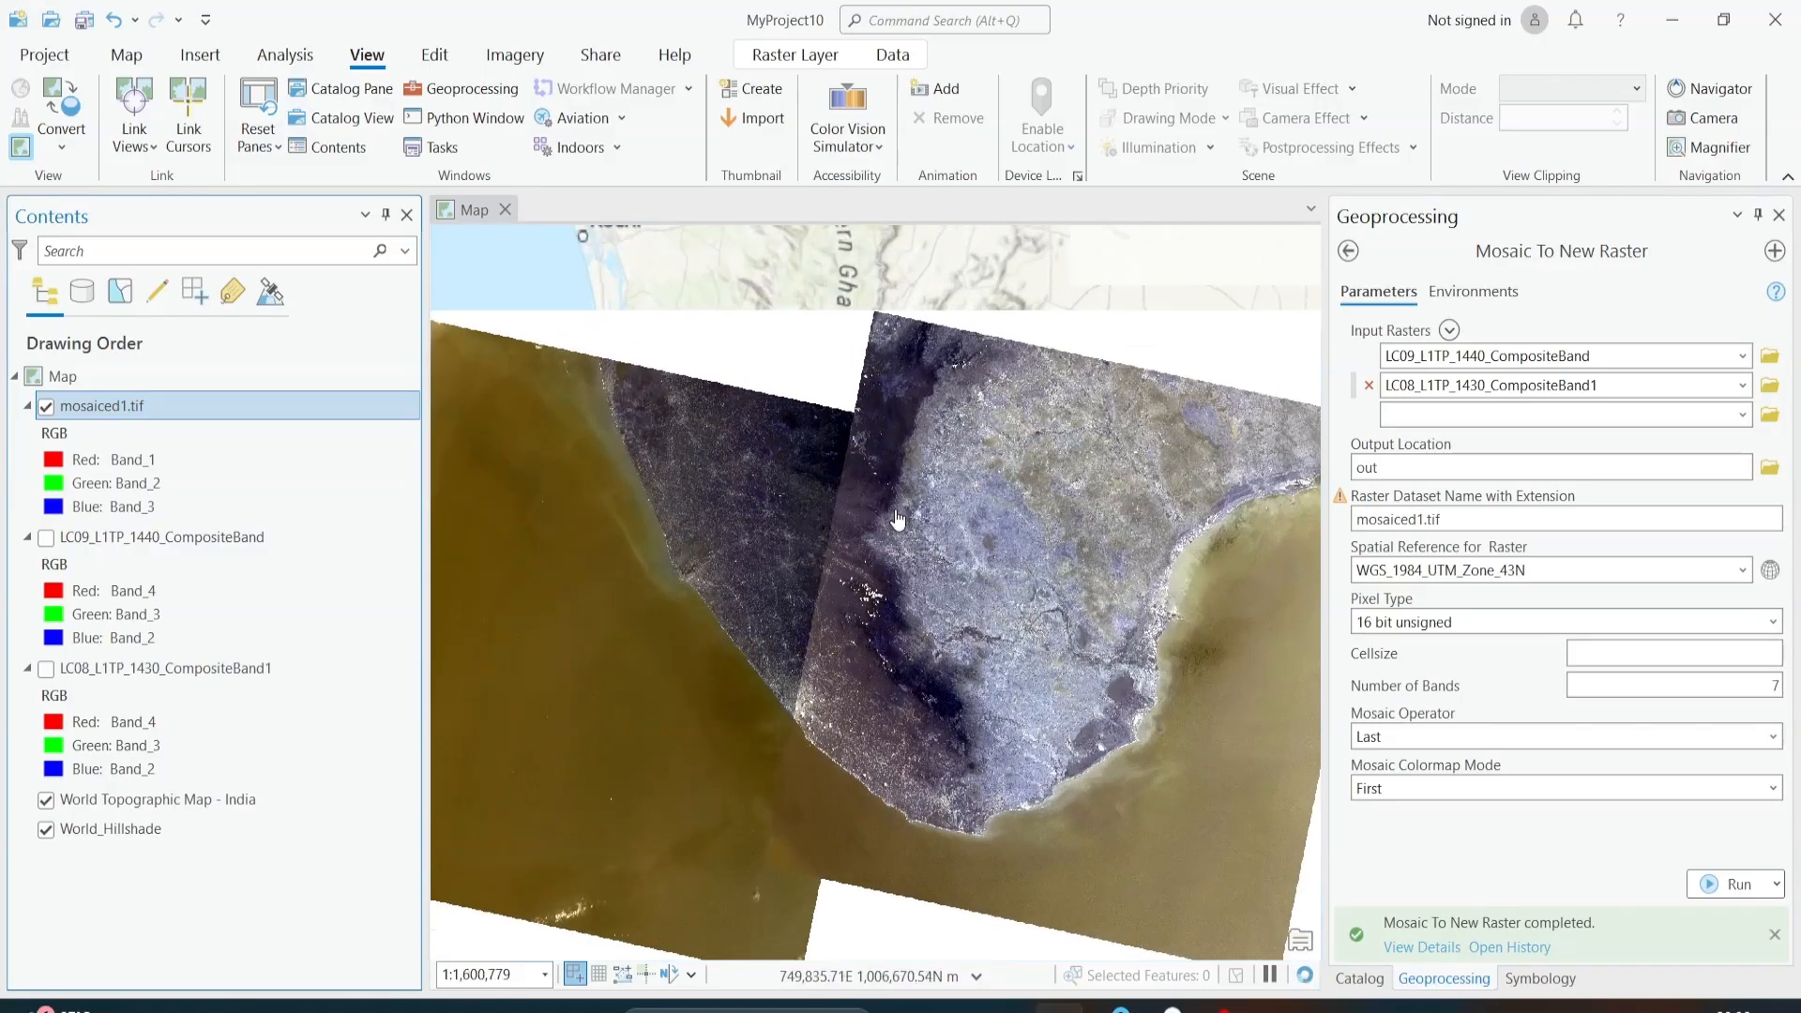
scroll(899, 520, "down", 1)
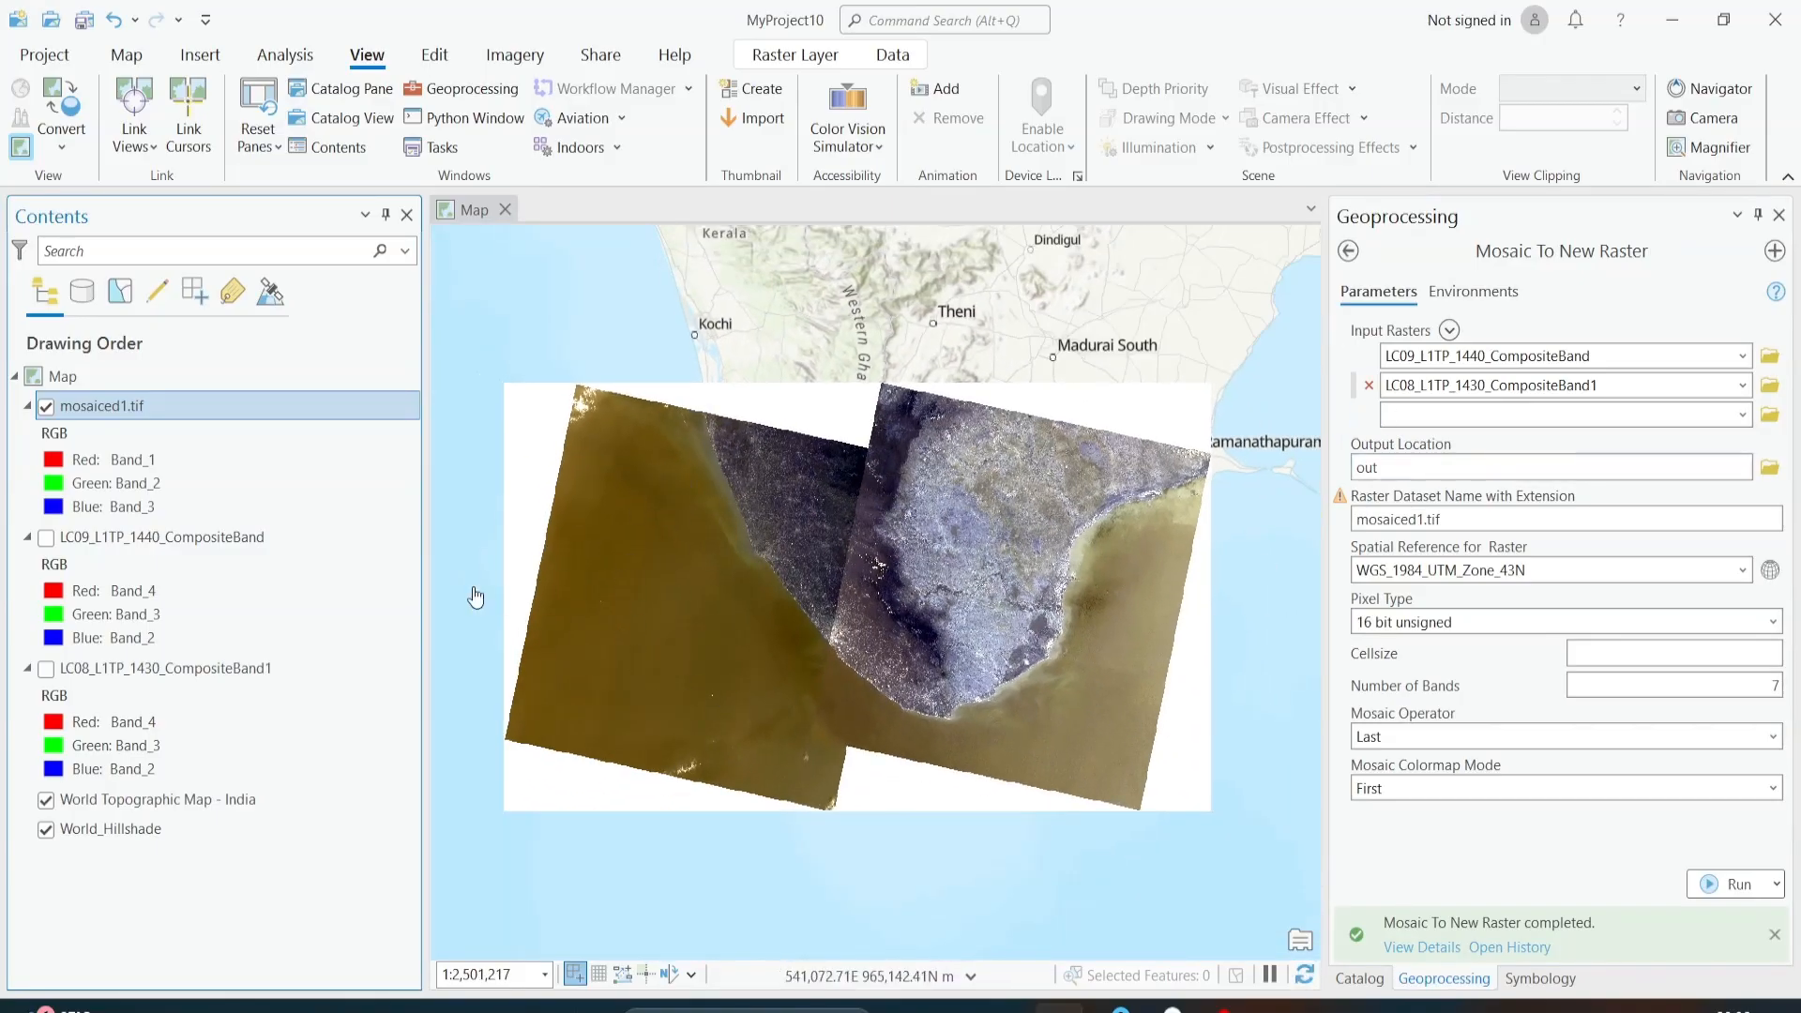
Step: Set the mosaiced1.tif symbology to Band_4 for red, Band_3 for green and Band_2 for blue
left_click(57, 461)
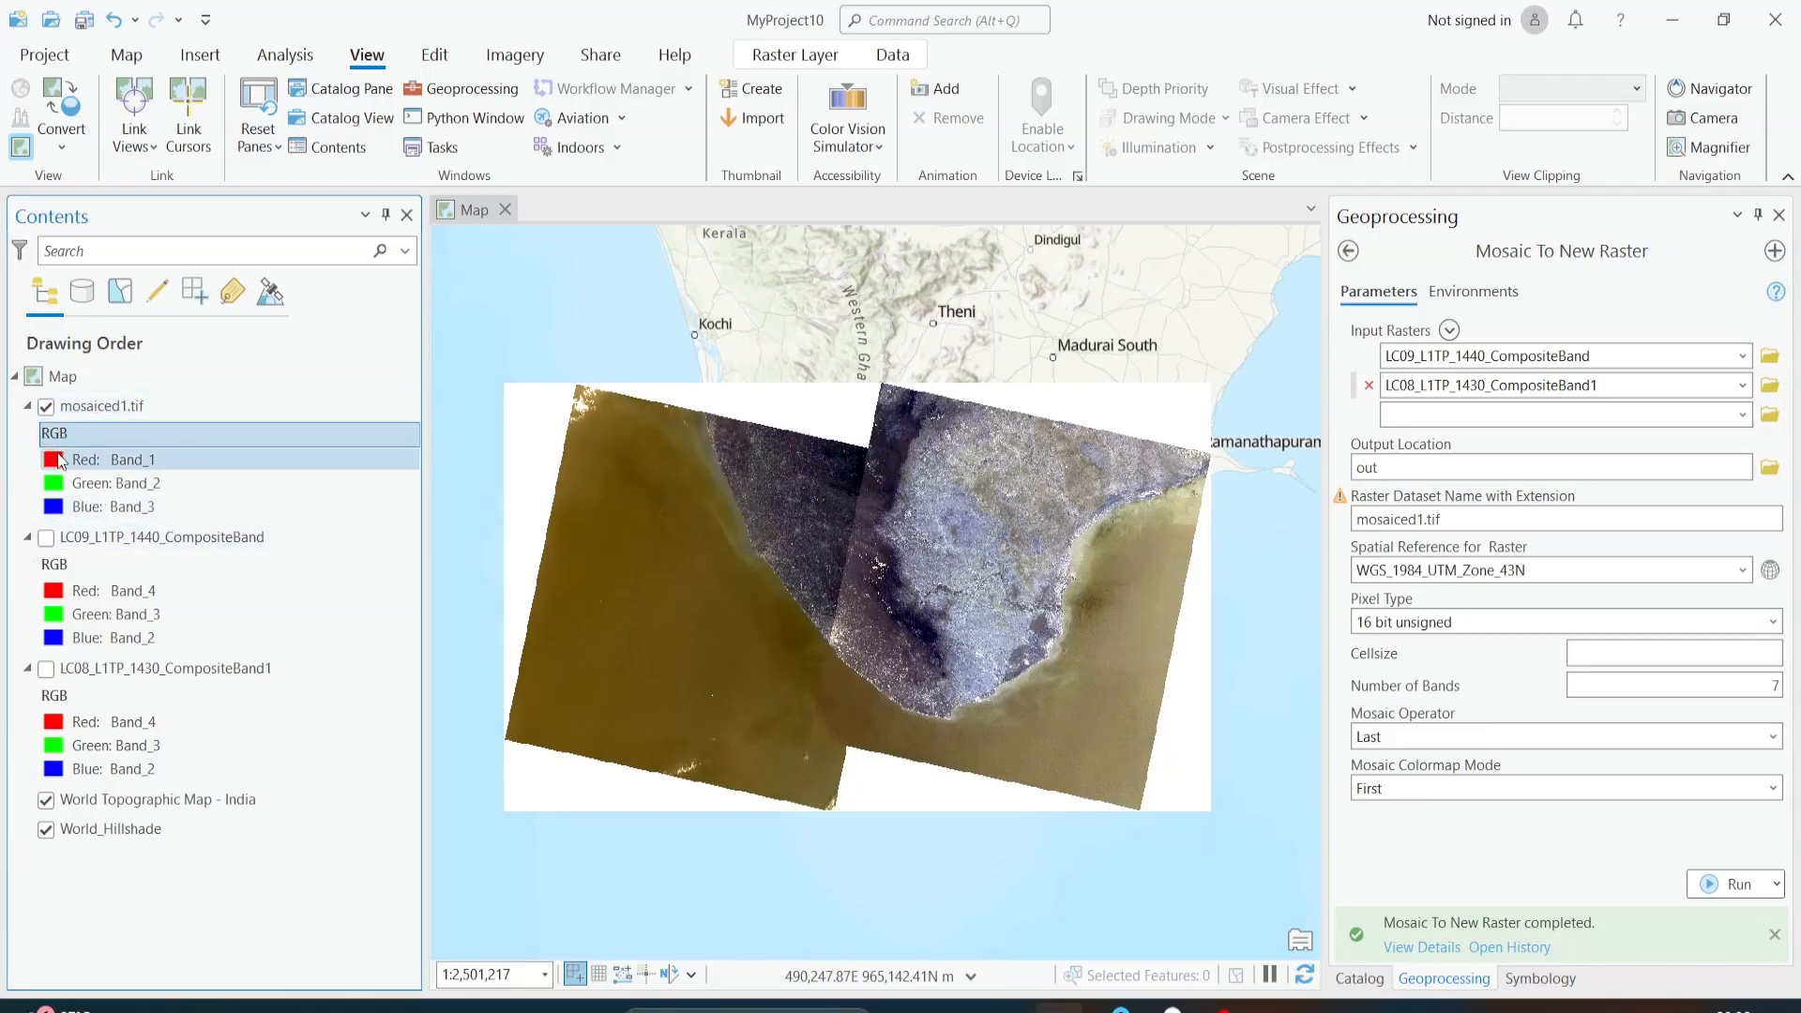
left_click(1510, 367)
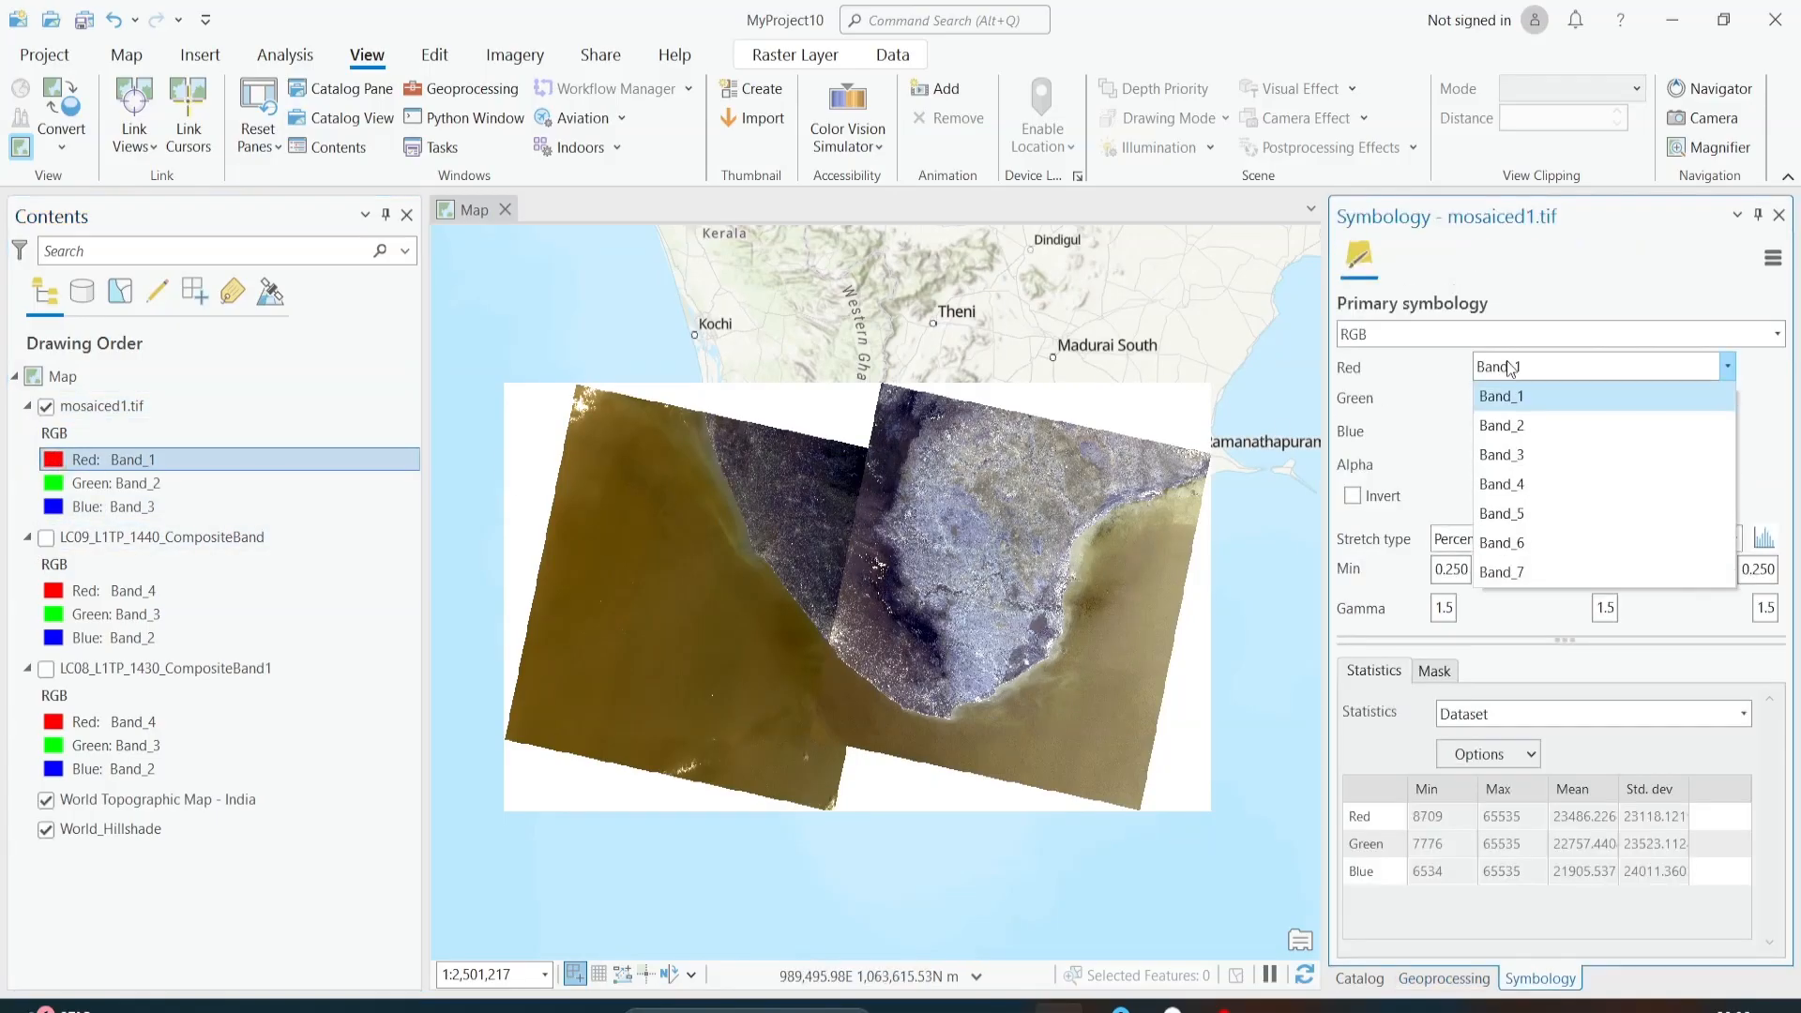
left_click(1519, 482)
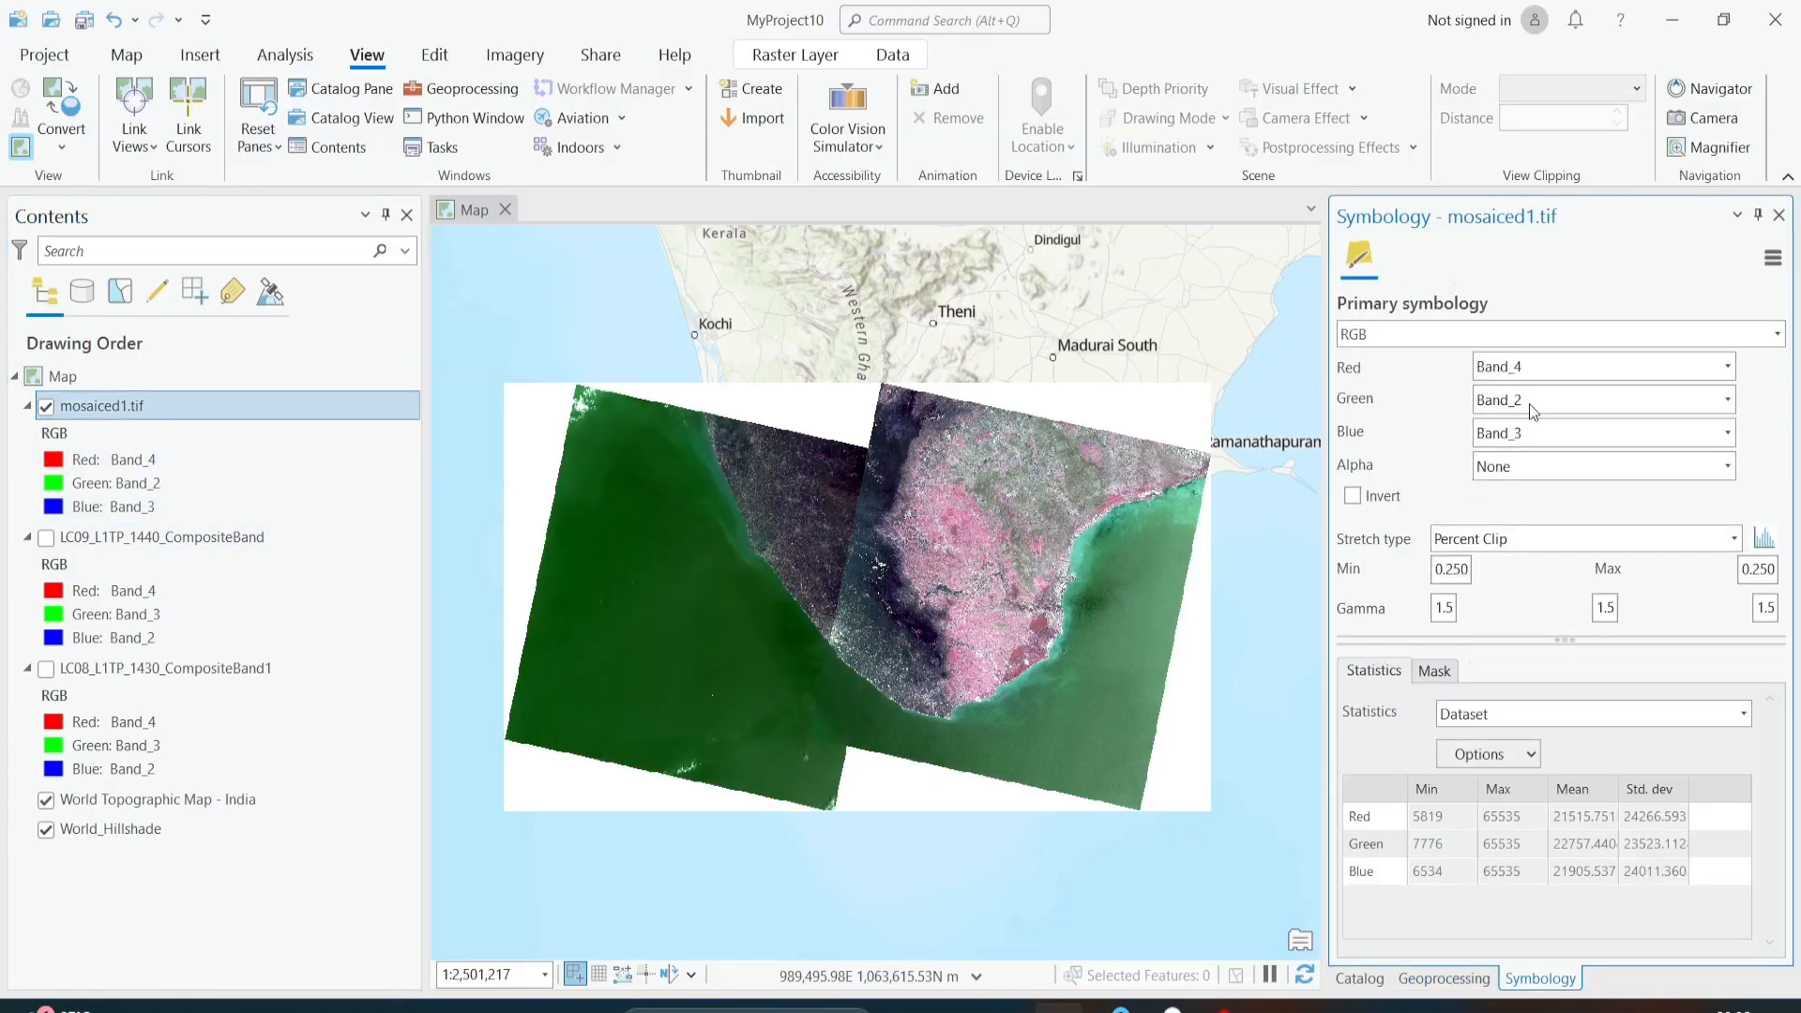
left_click(1528, 401)
left_click(1519, 488)
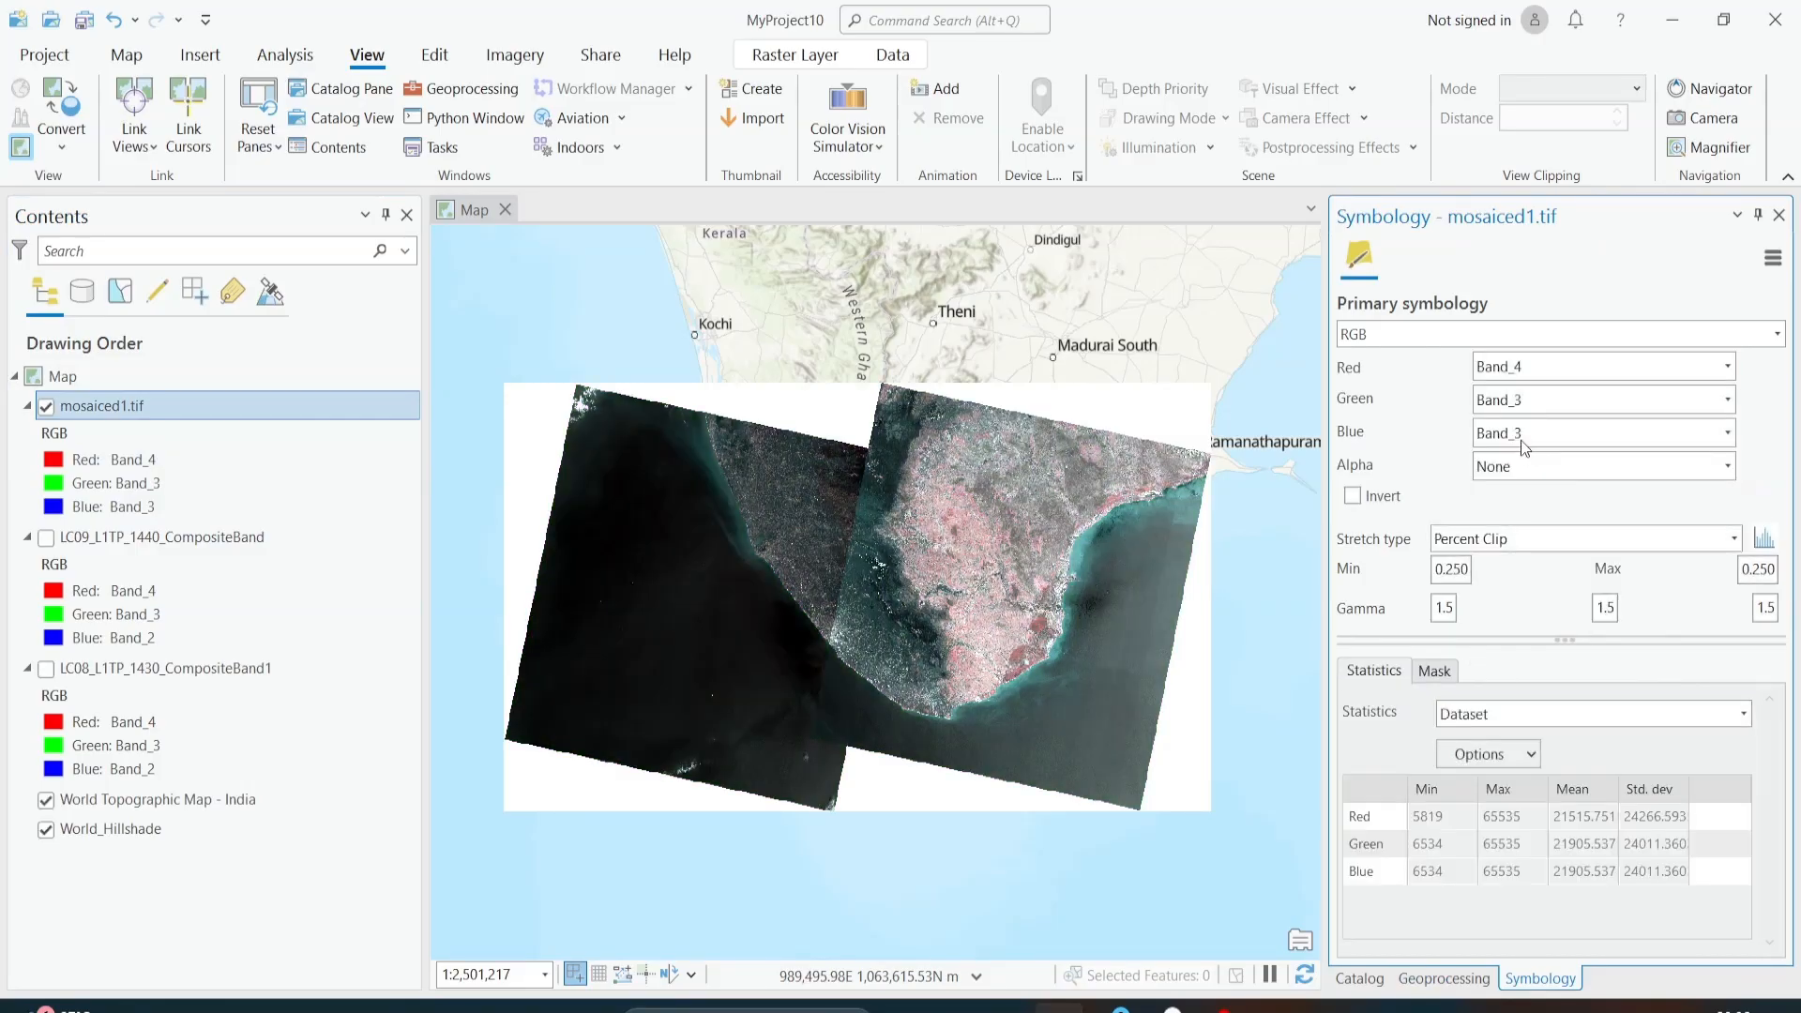
left_click(1516, 430)
left_click(1518, 492)
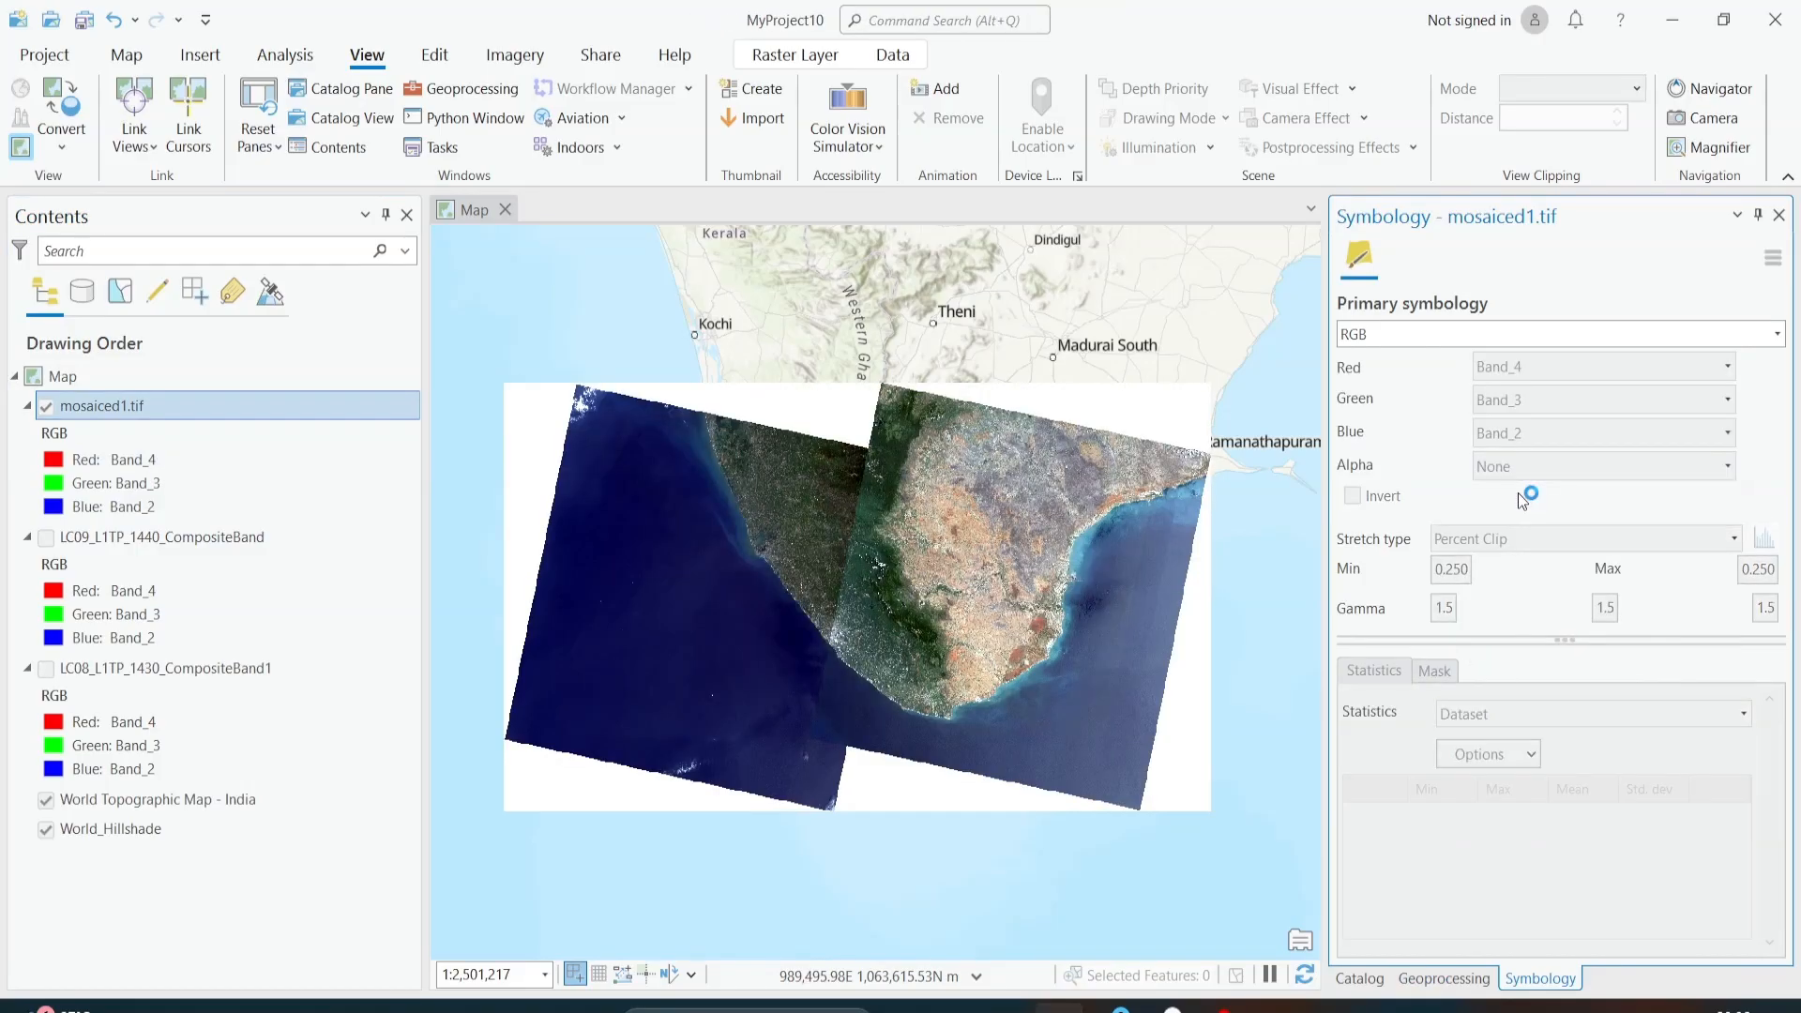
Step: Inspect the 4-3-2 display of mosaiced1.tif, comparing both scenes along their seam at close range and across the full extent
scroll(784, 622, "up", 2)
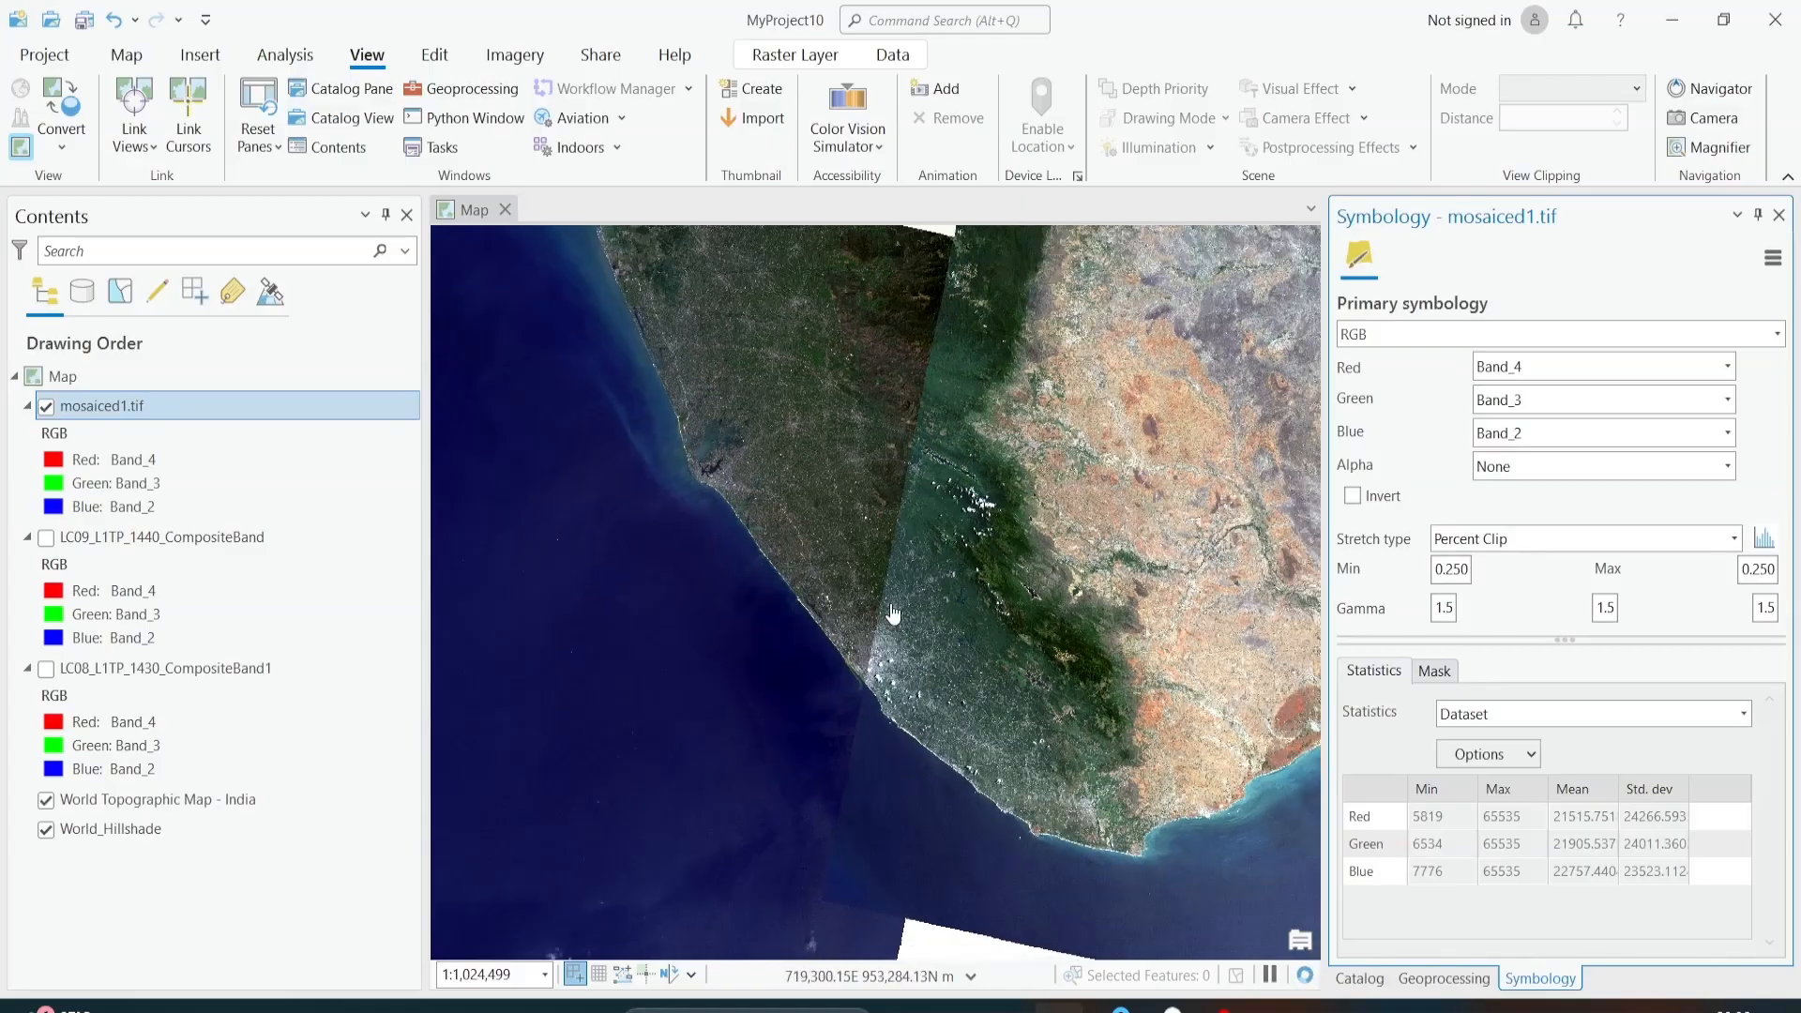
scroll(903, 451, "up", 6)
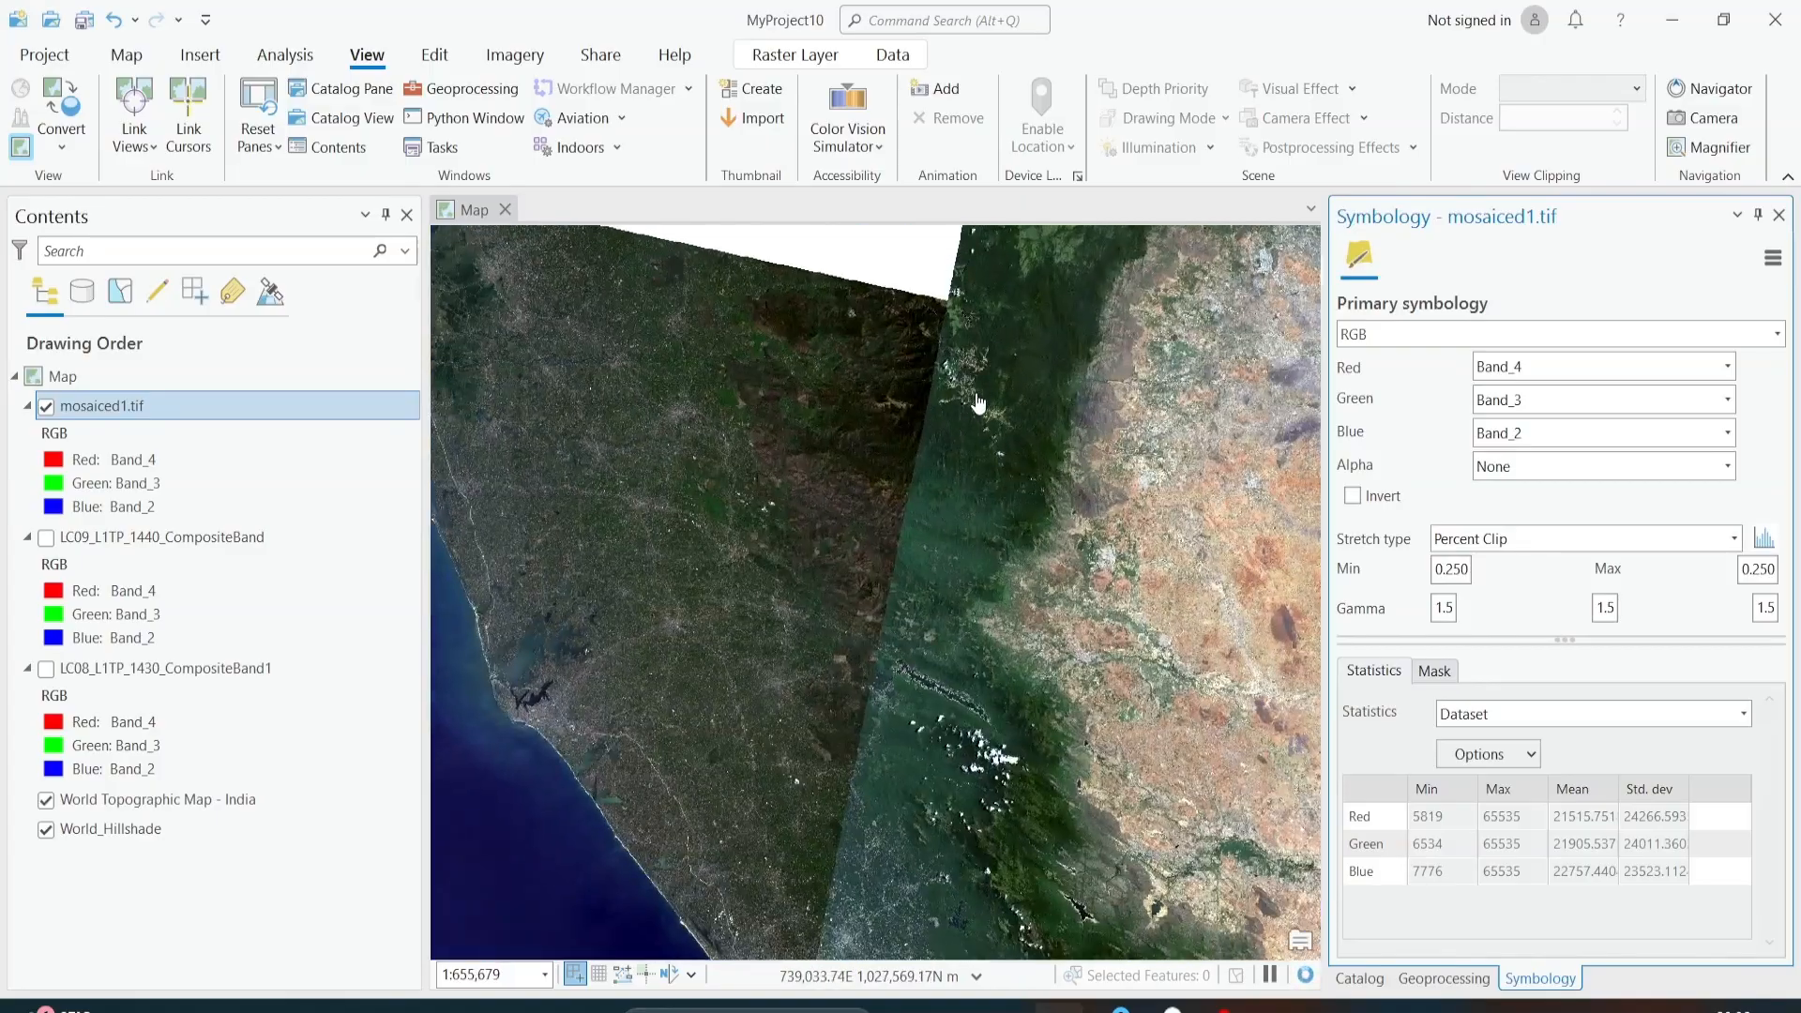
scroll(979, 404, "down", 4)
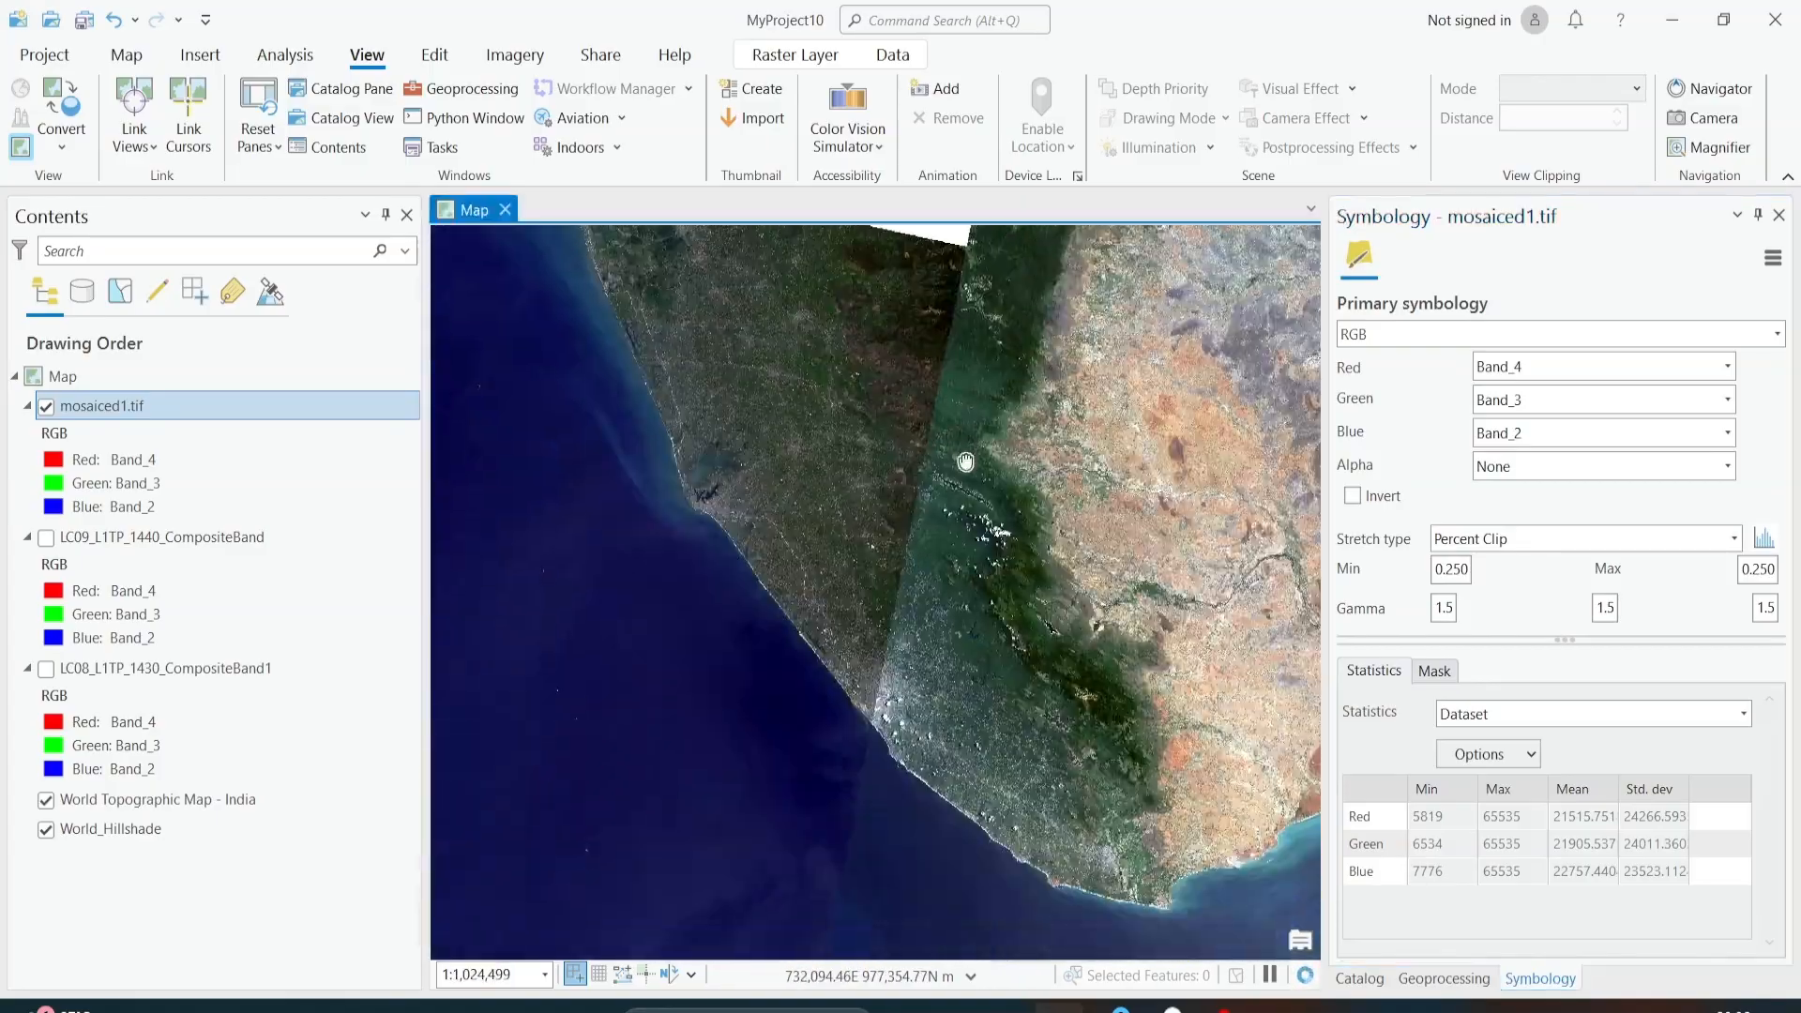
scroll(966, 510, "down", 1)
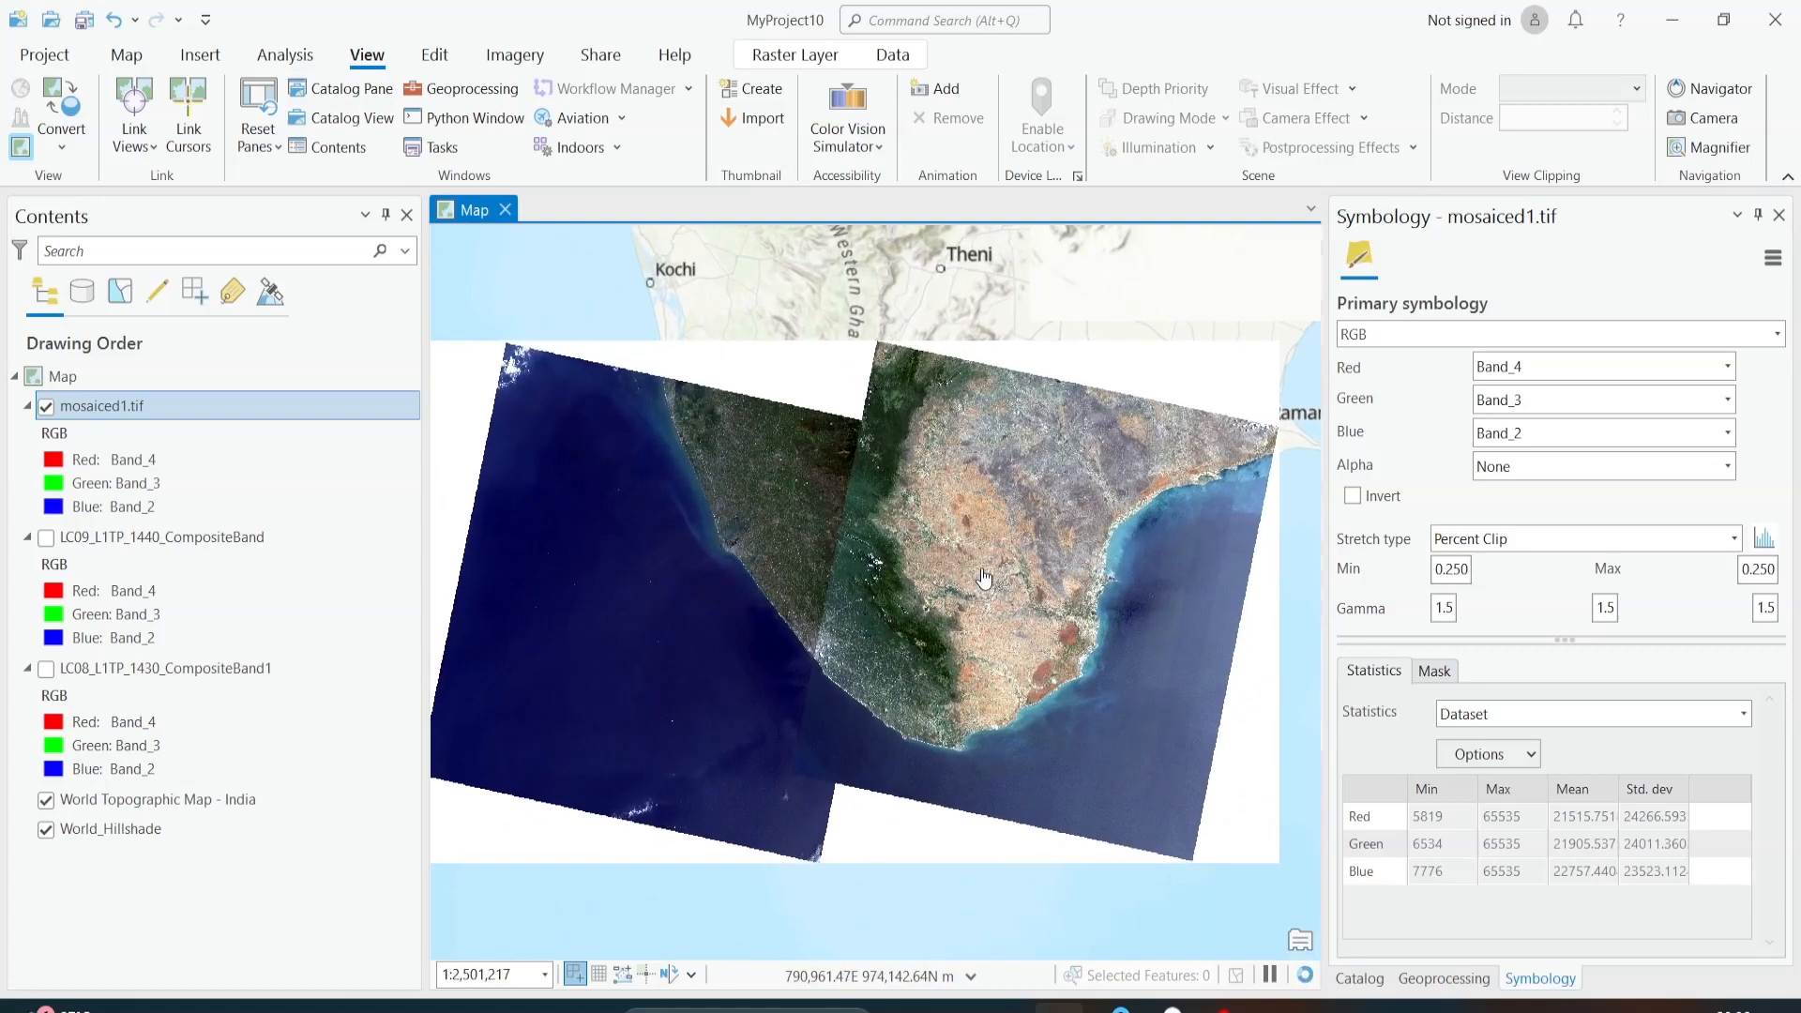
scroll(984, 578, "down", 2)
scroll(906, 580, "up", 2)
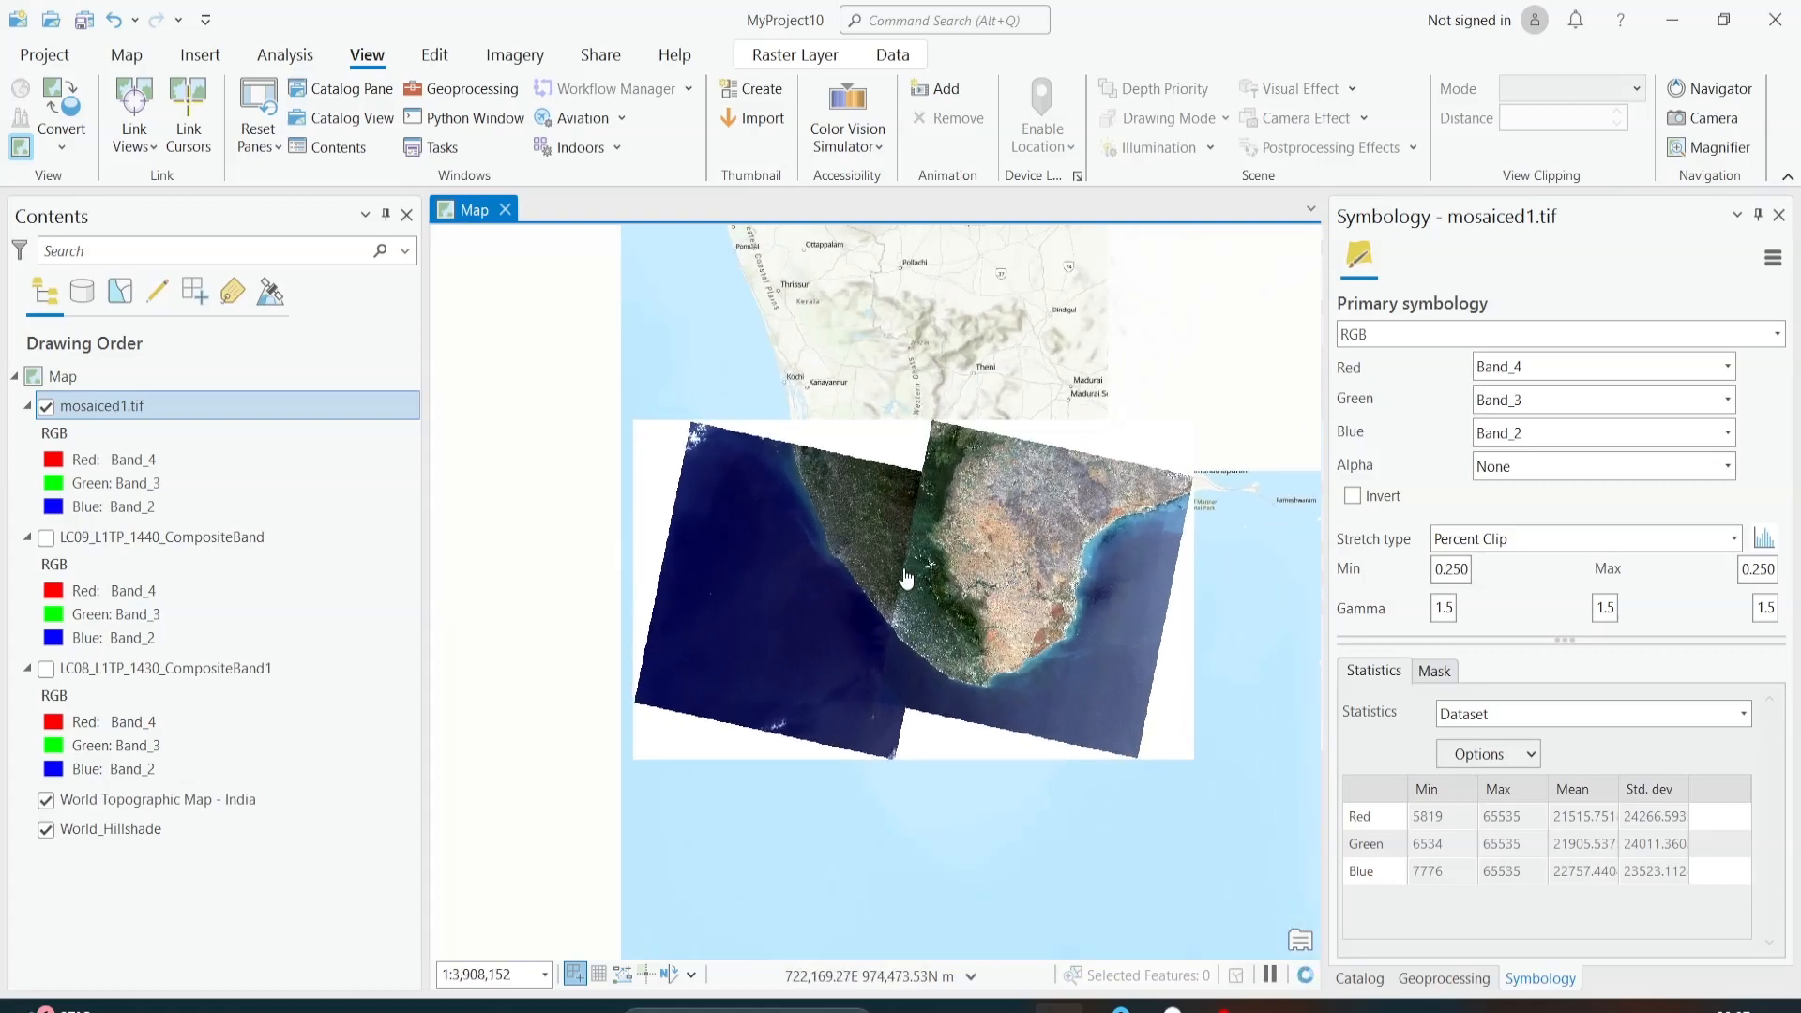
scroll(875, 554, "down", 1)
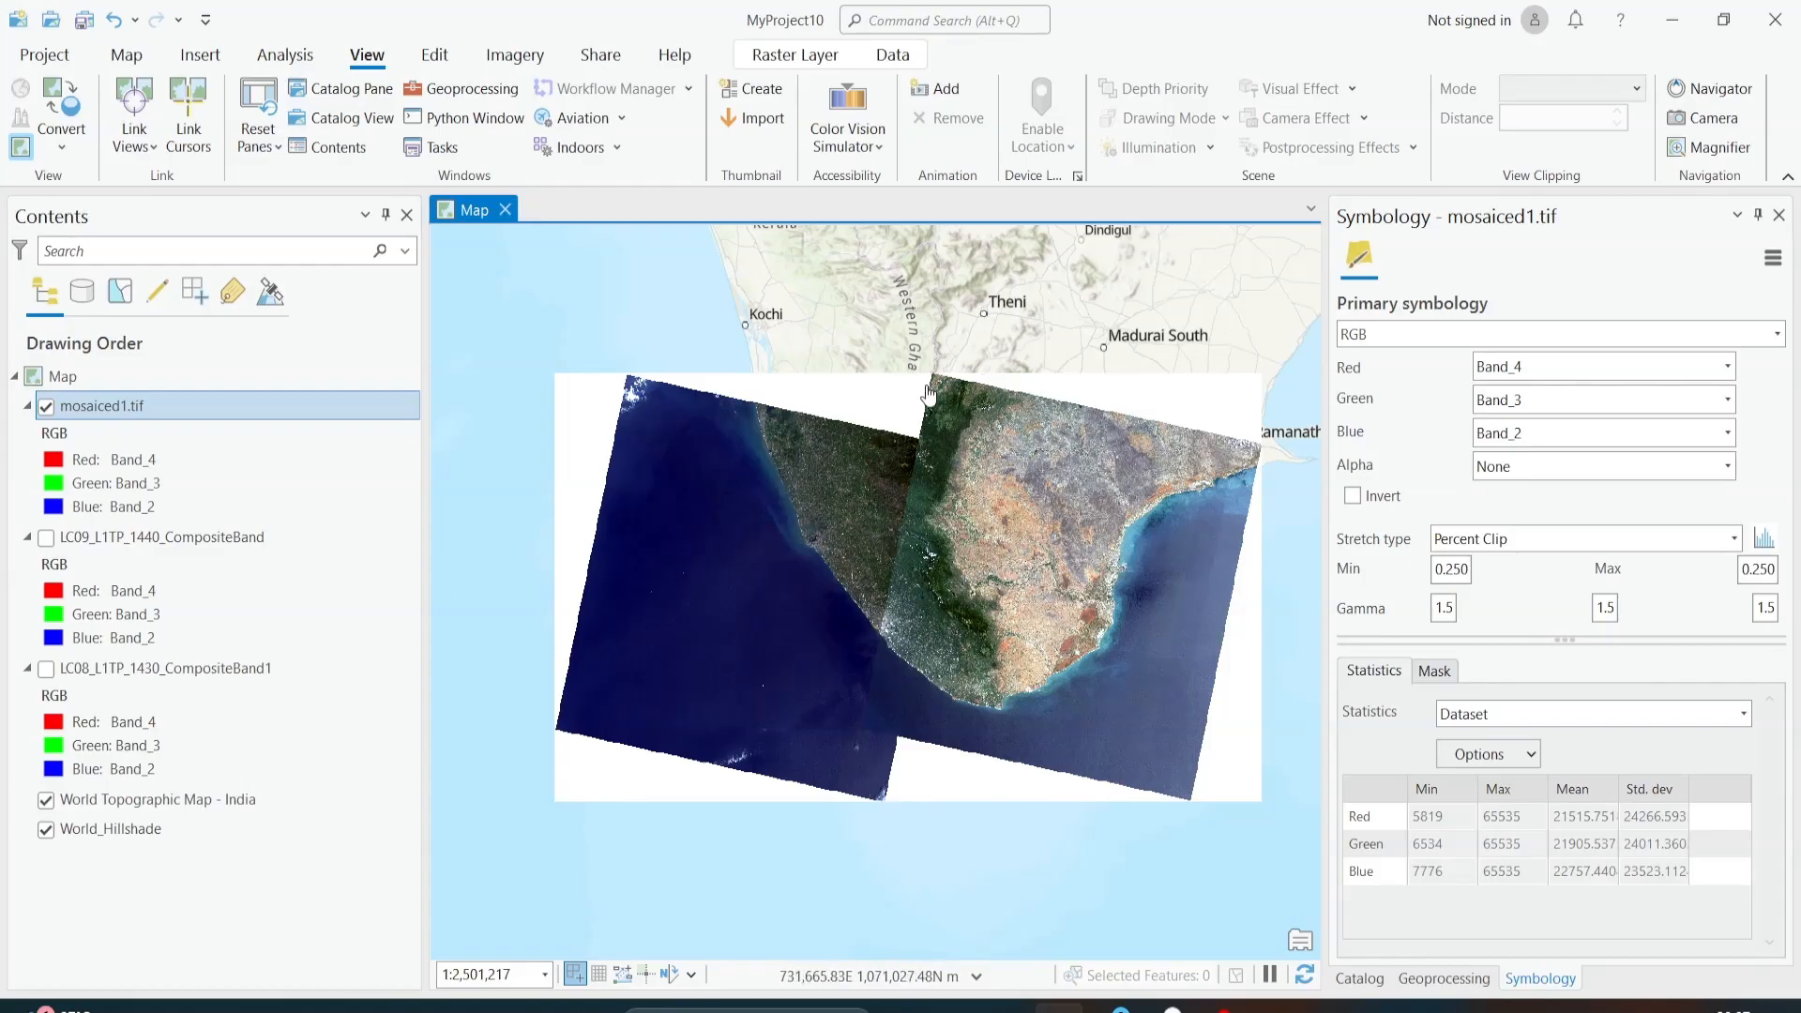
scroll(888, 553, "up", 2)
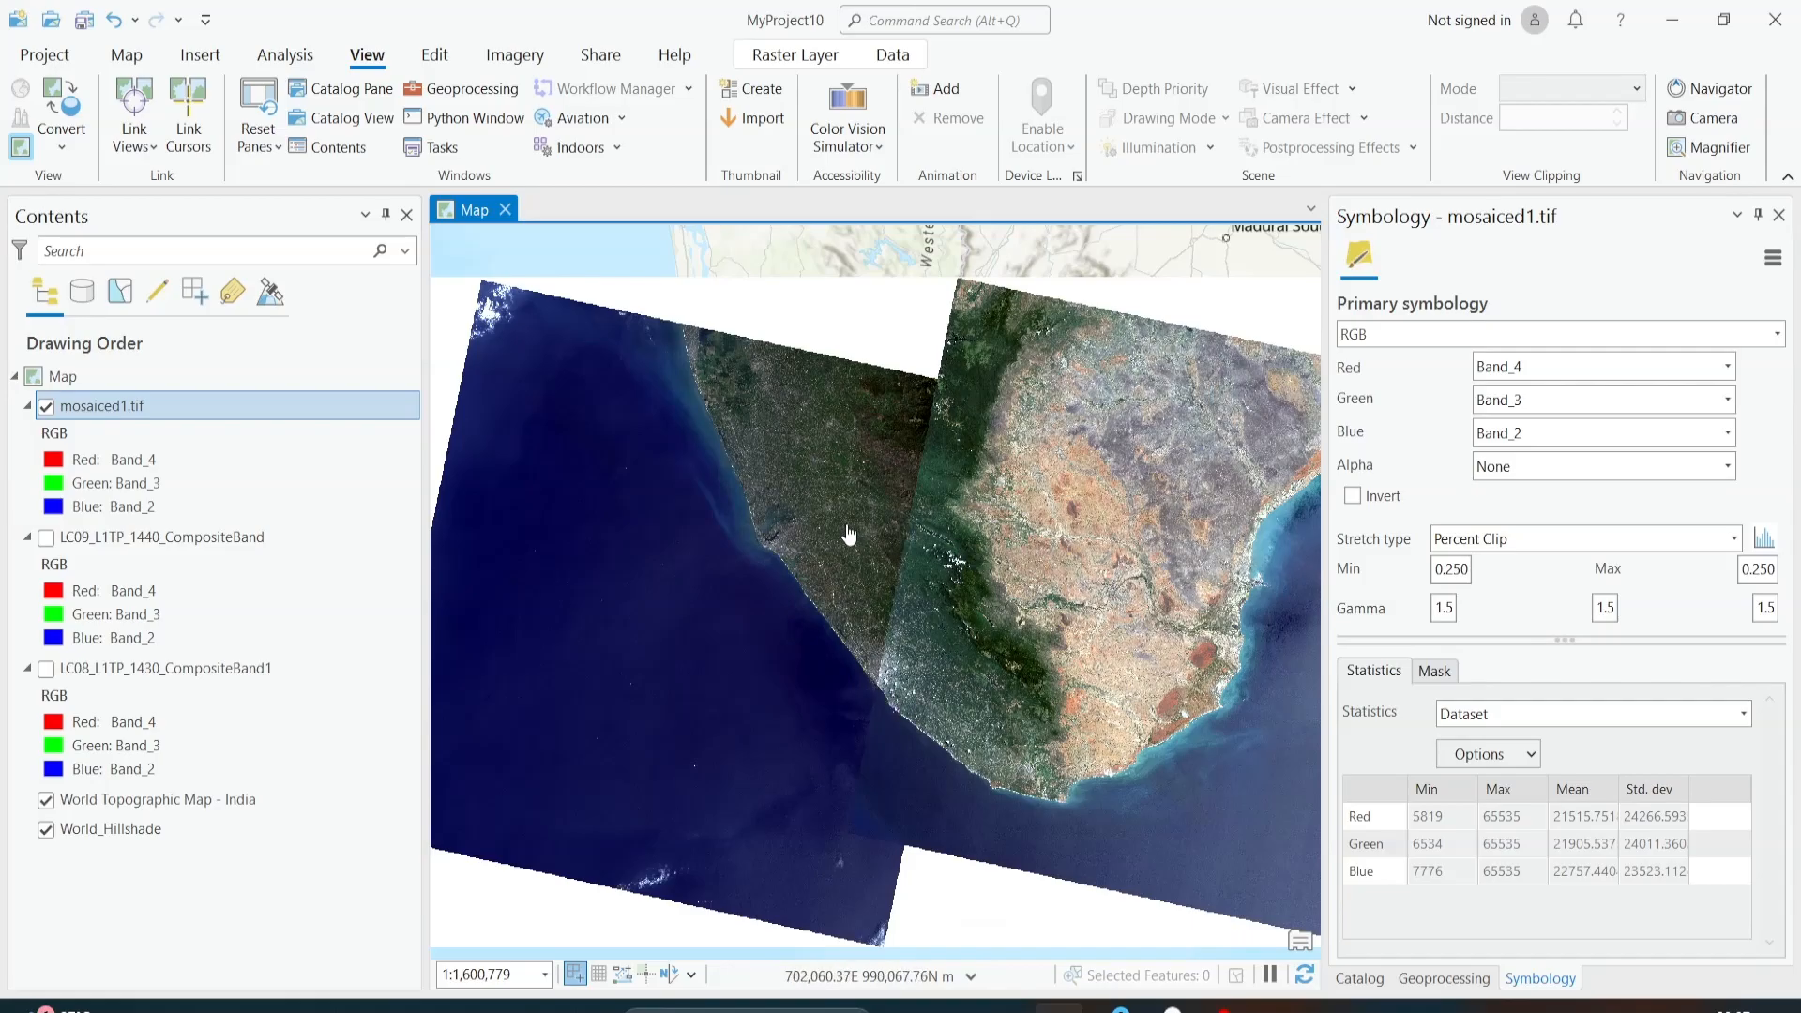
scroll(793, 538, "down", 2)
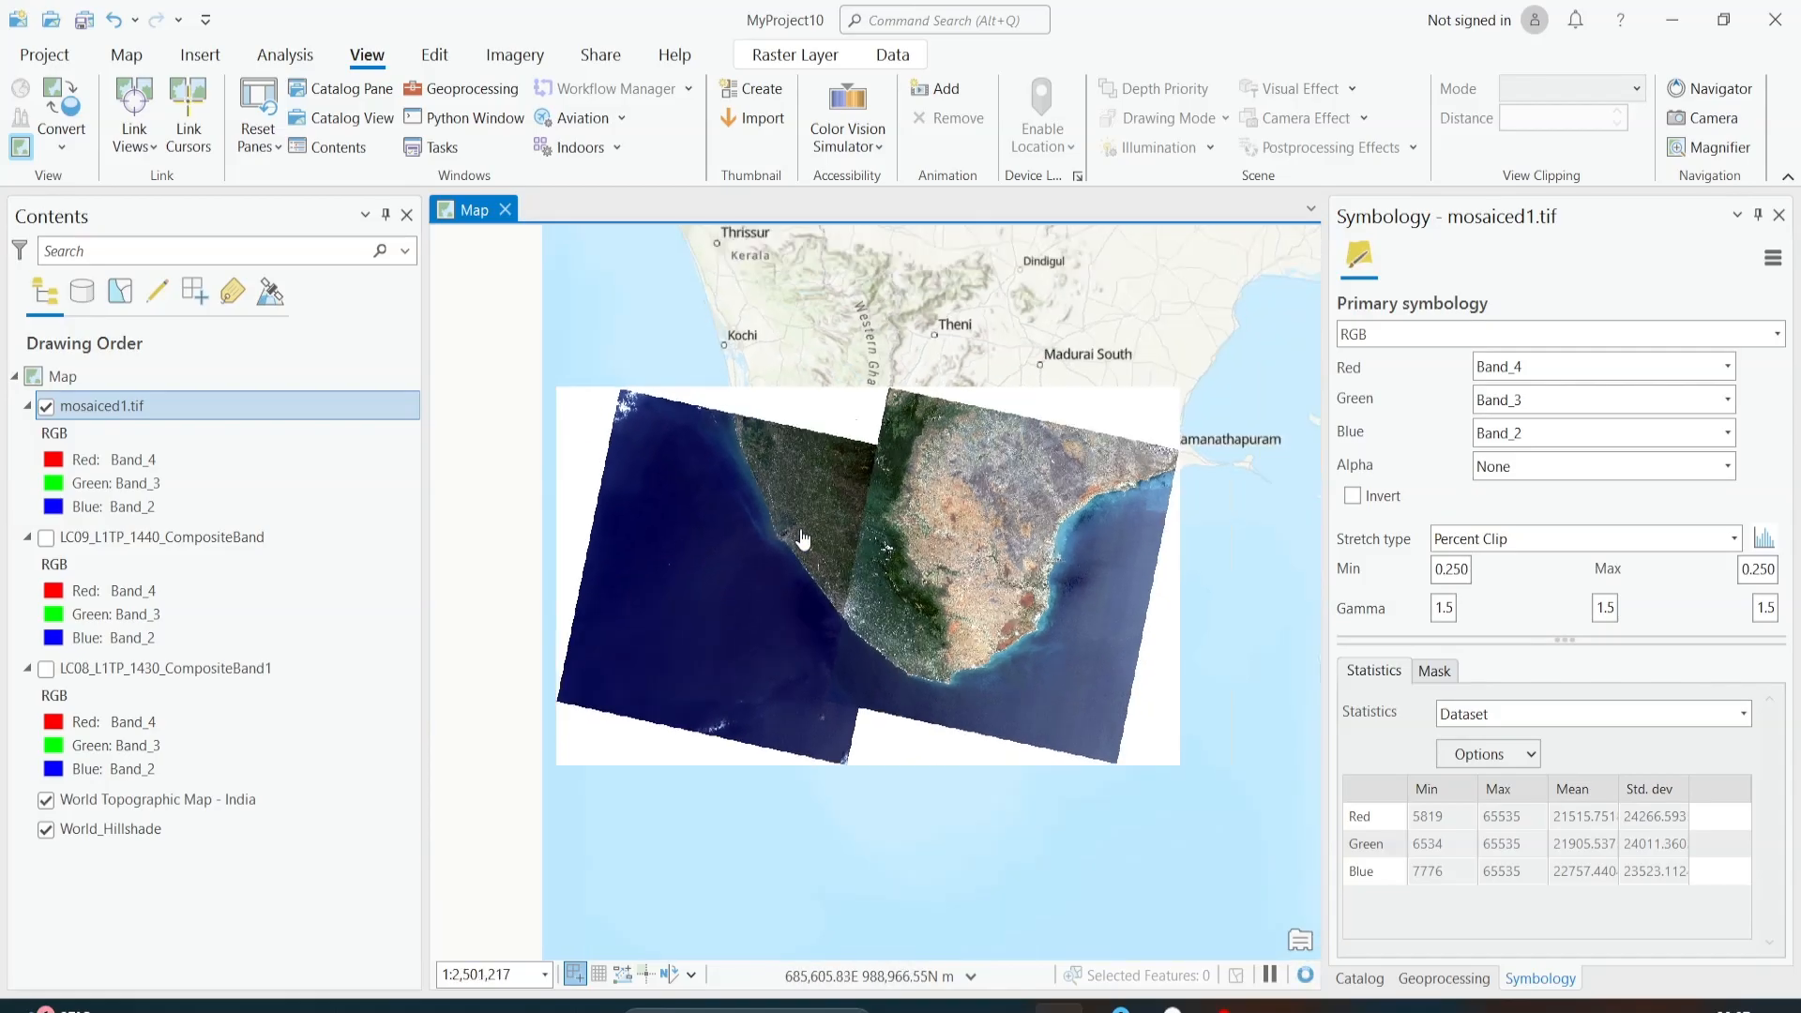
scroll(801, 538, "up", 2)
scroll(802, 537, "down", 2)
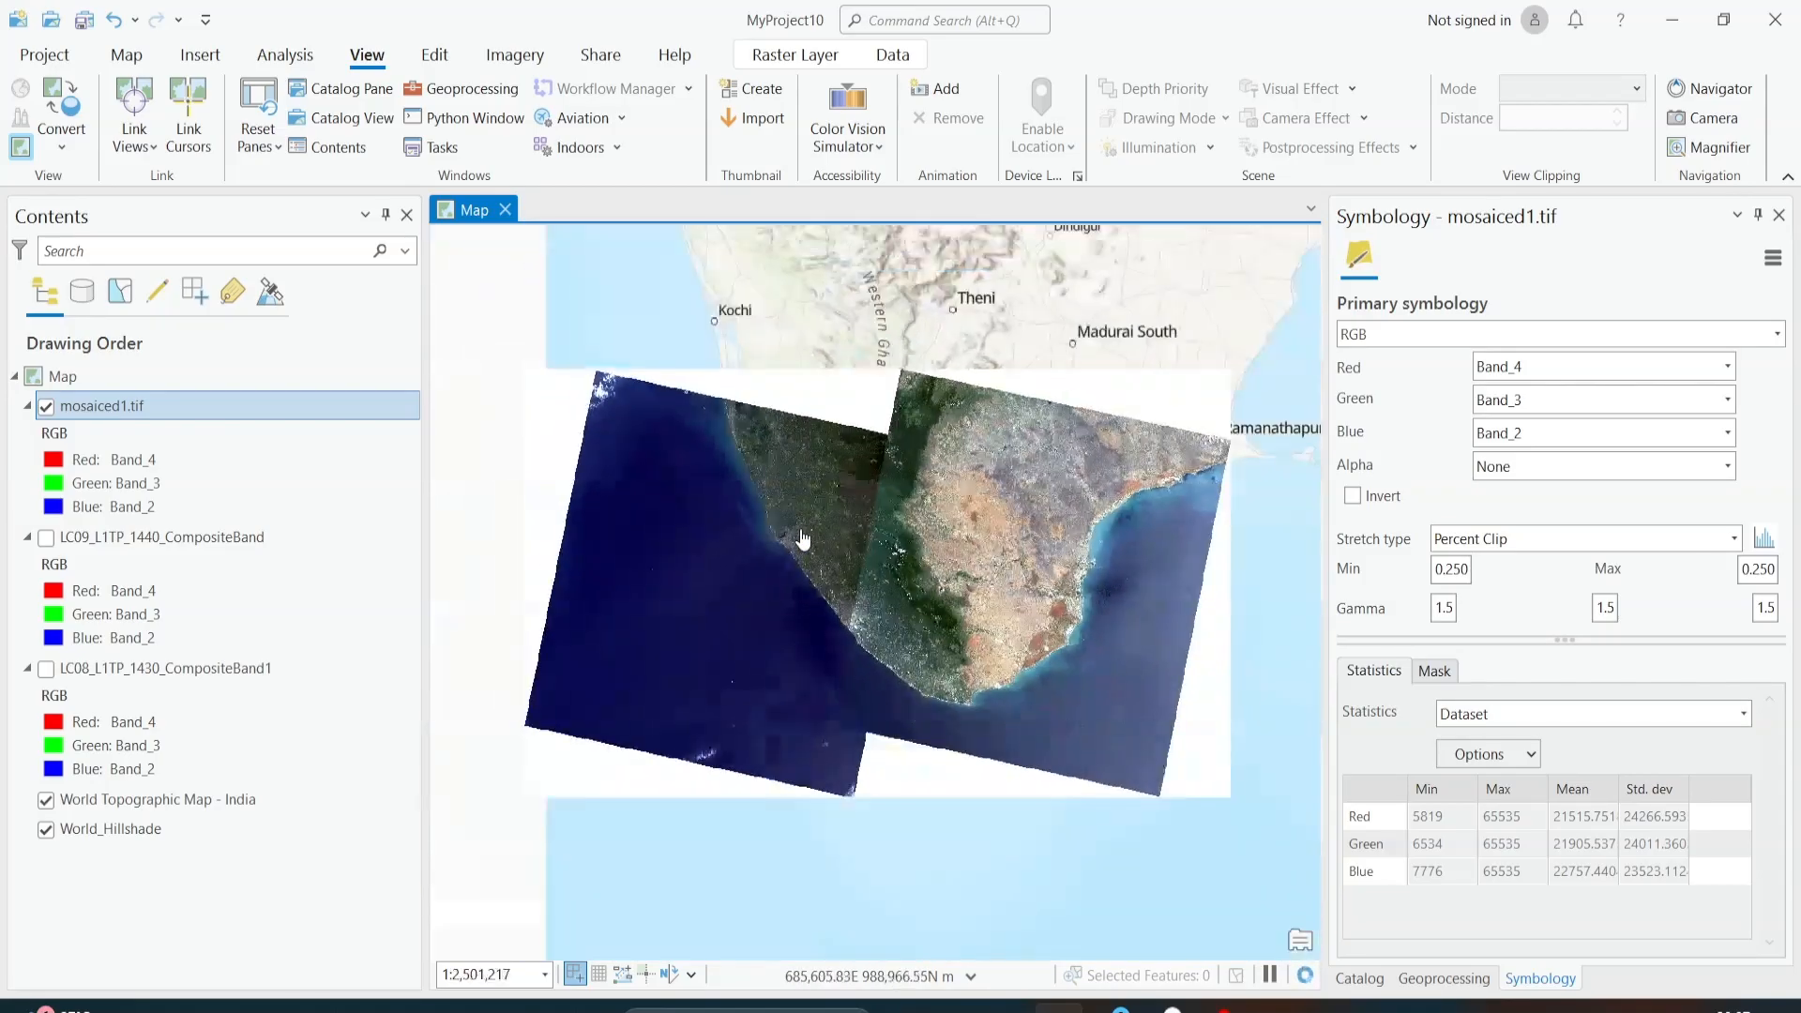
scroll(802, 537, "up", 4)
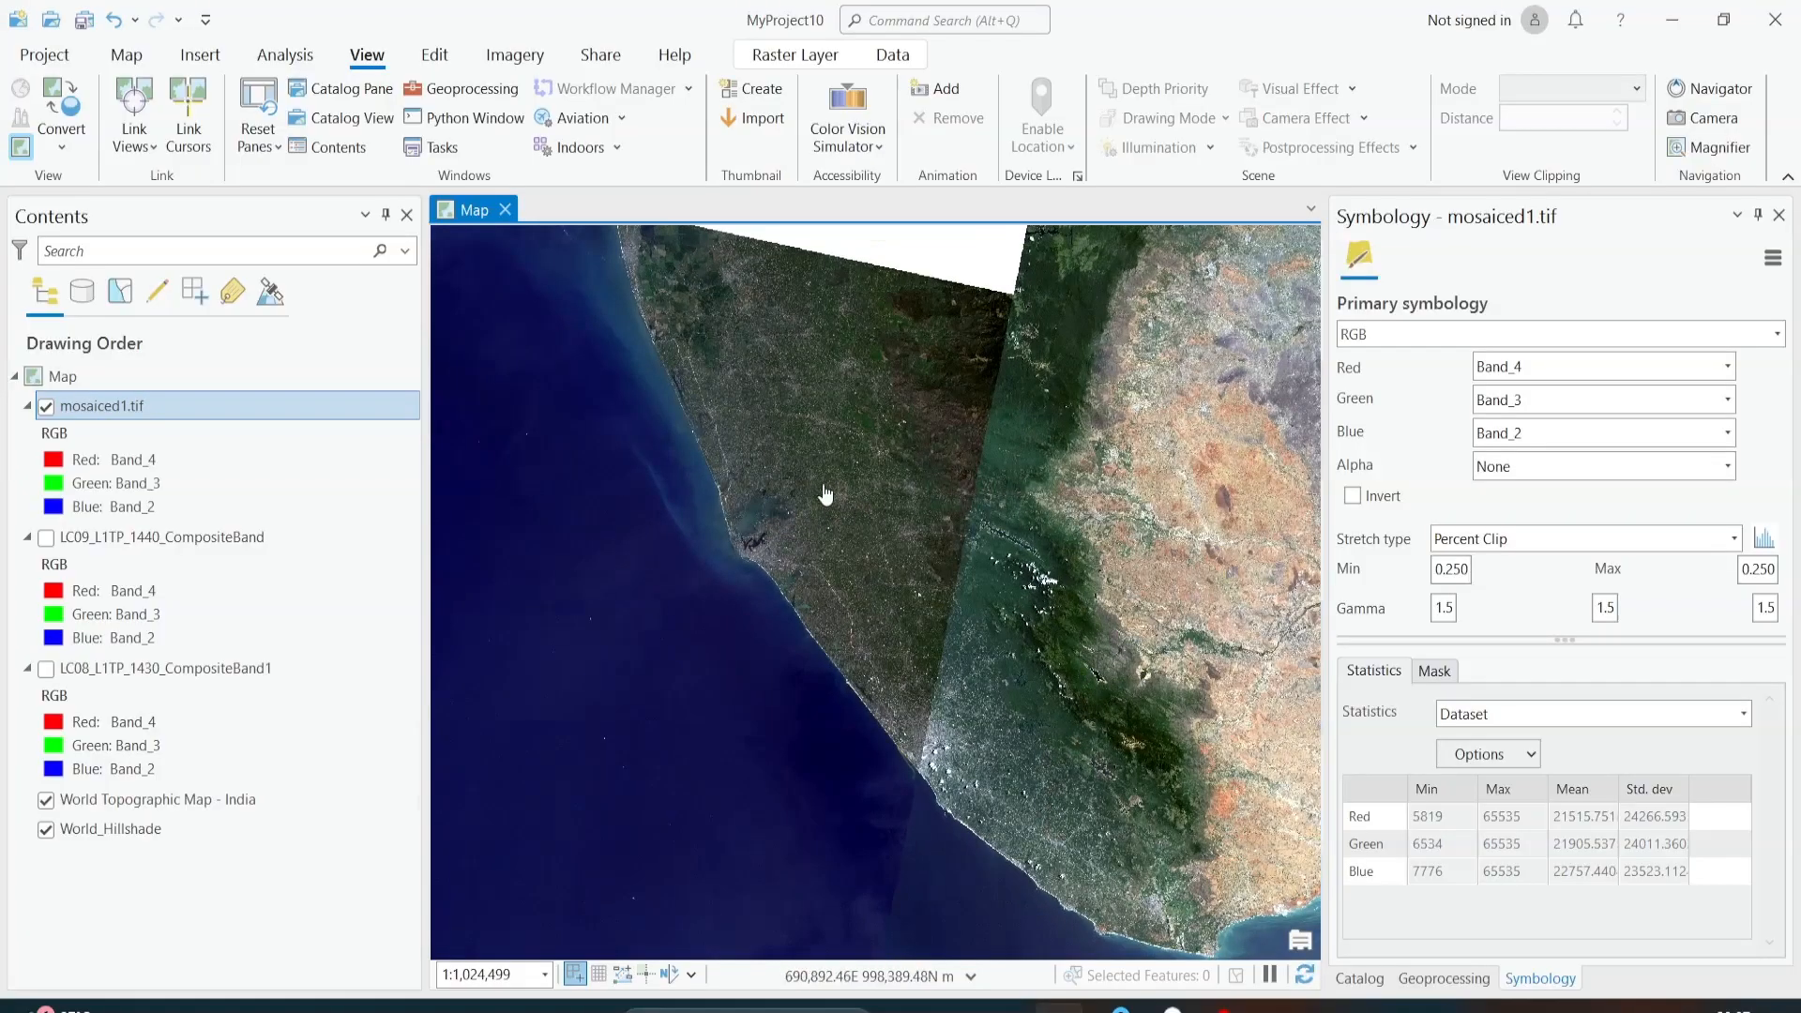
Step: Open the Add Data dialog and search the Raster and India Boundary folders under Data for the study area's boundary shapefile
left_click(434, 56)
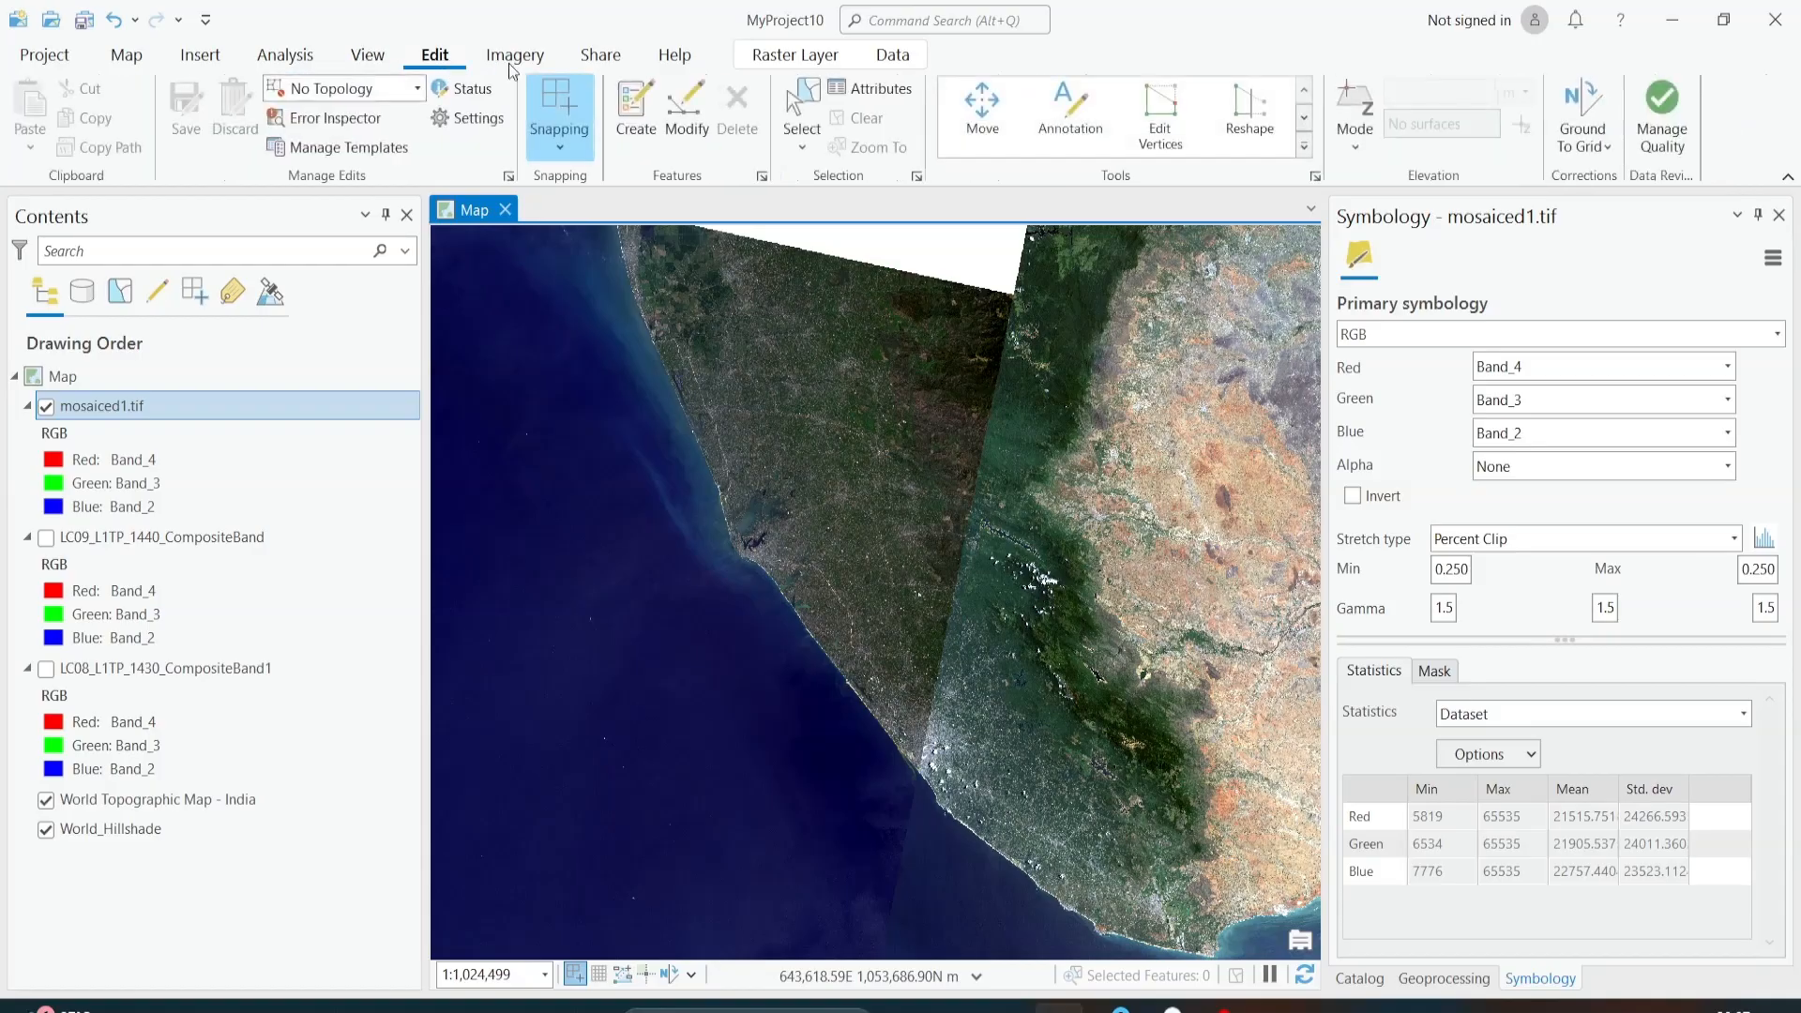
left_click(140, 57)
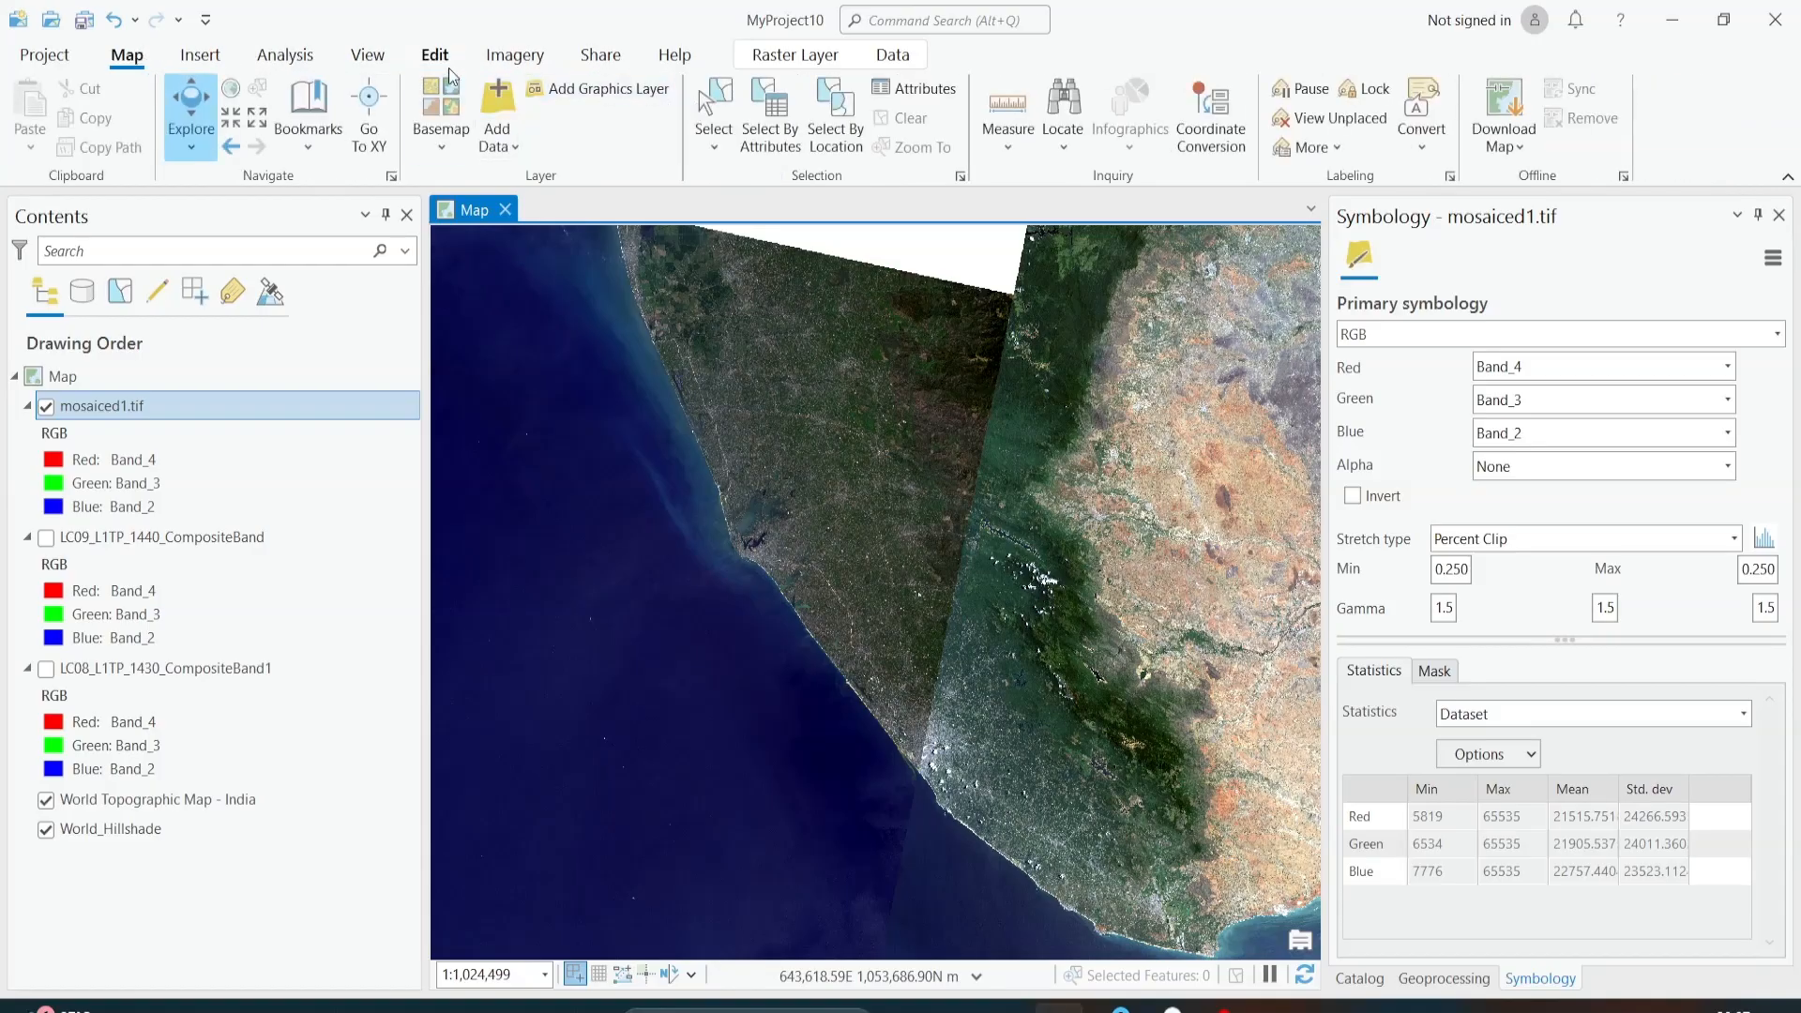
left_click(496, 97)
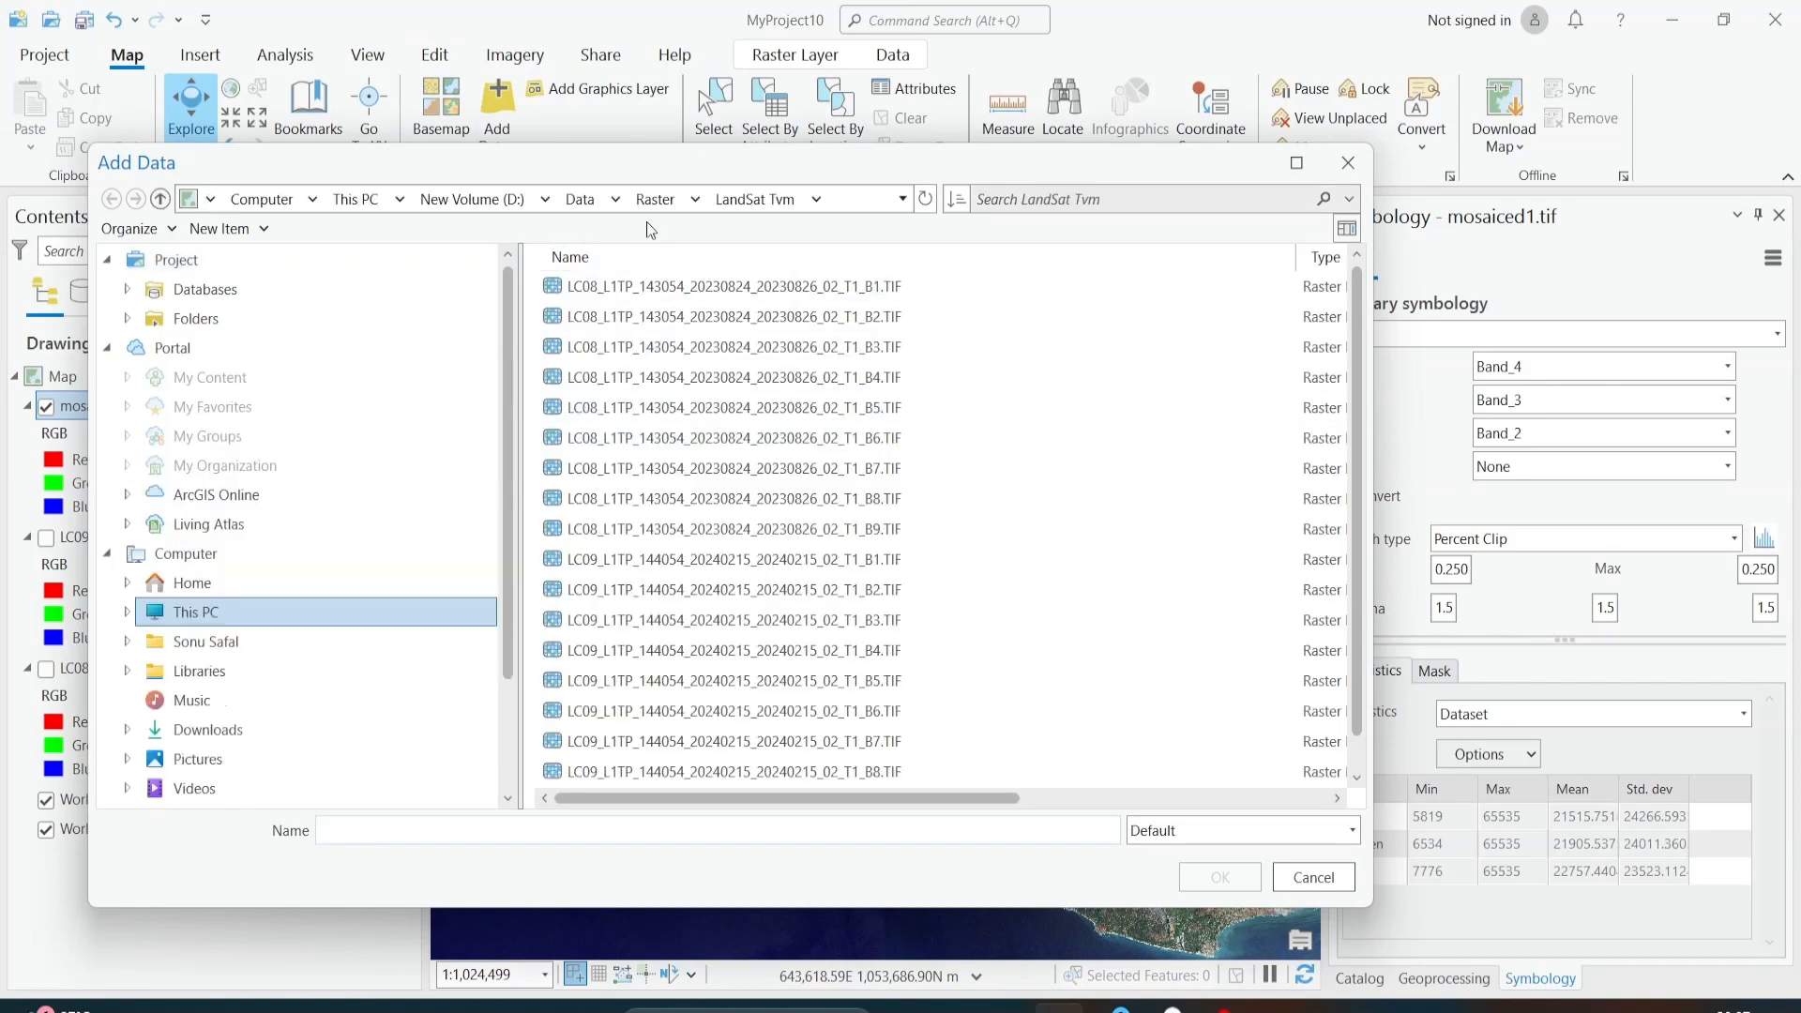
left_click(650, 199)
double_click(640, 319)
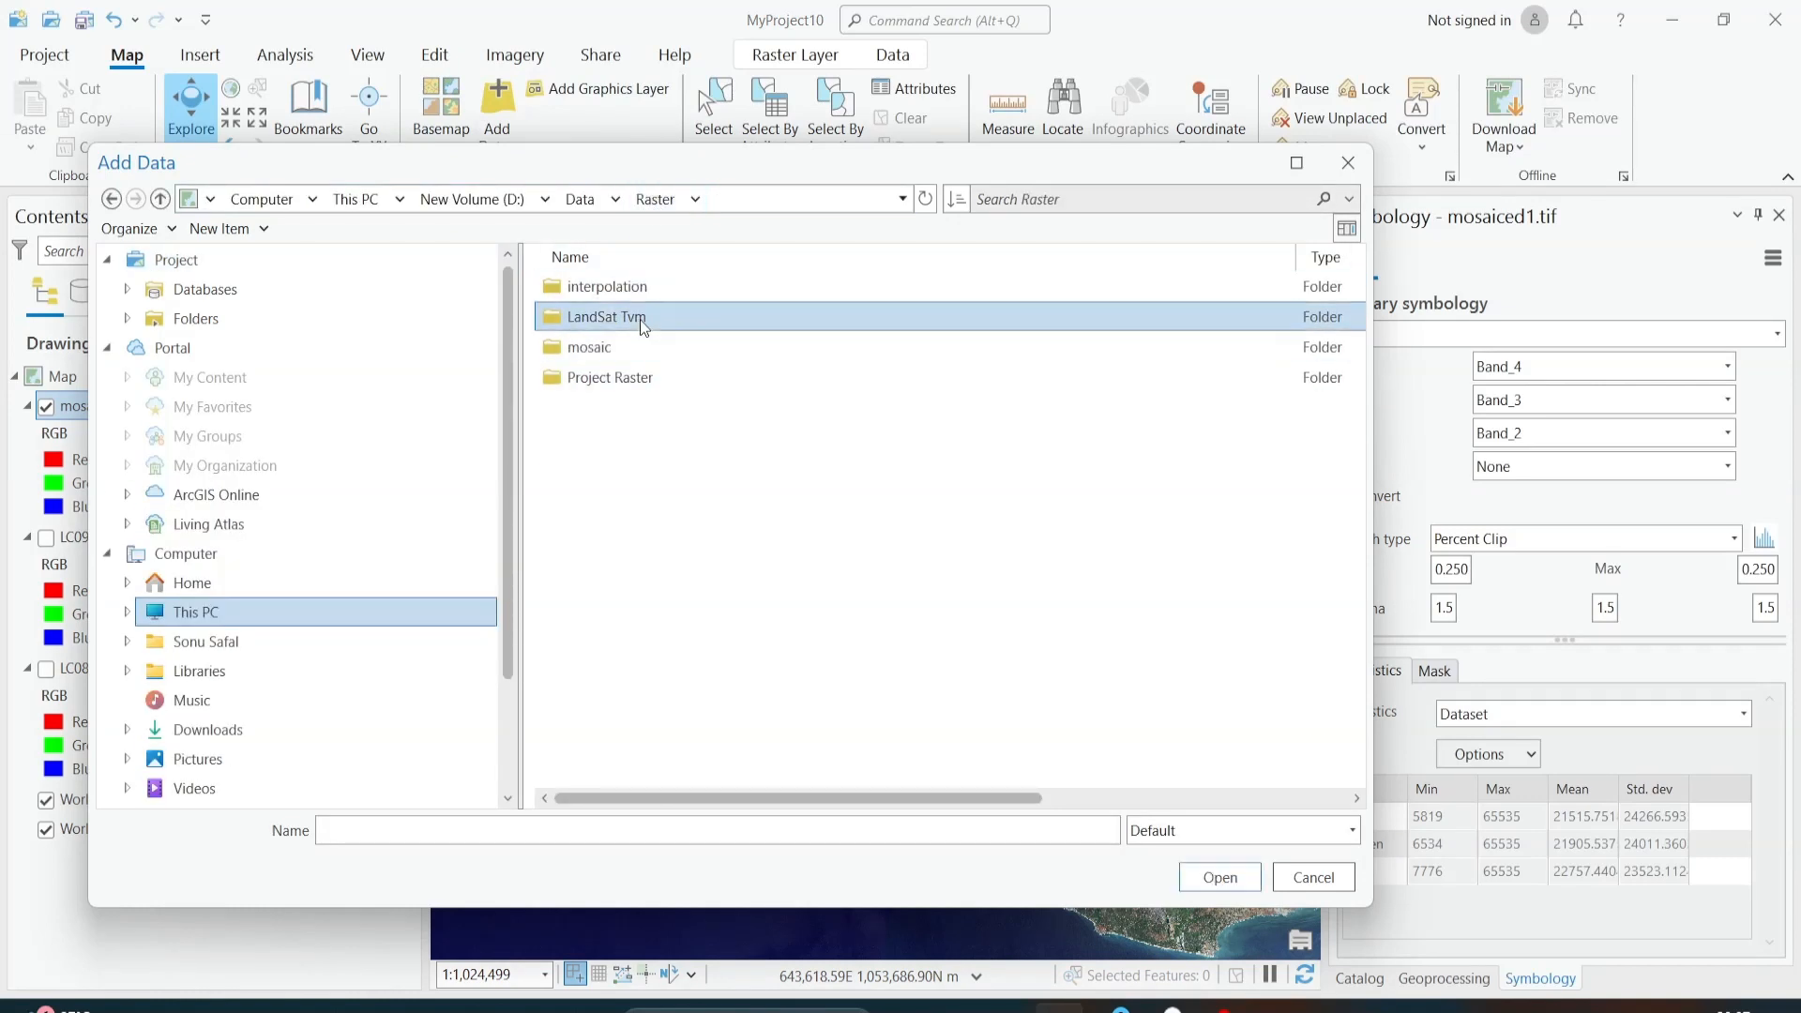
left_click(655, 198)
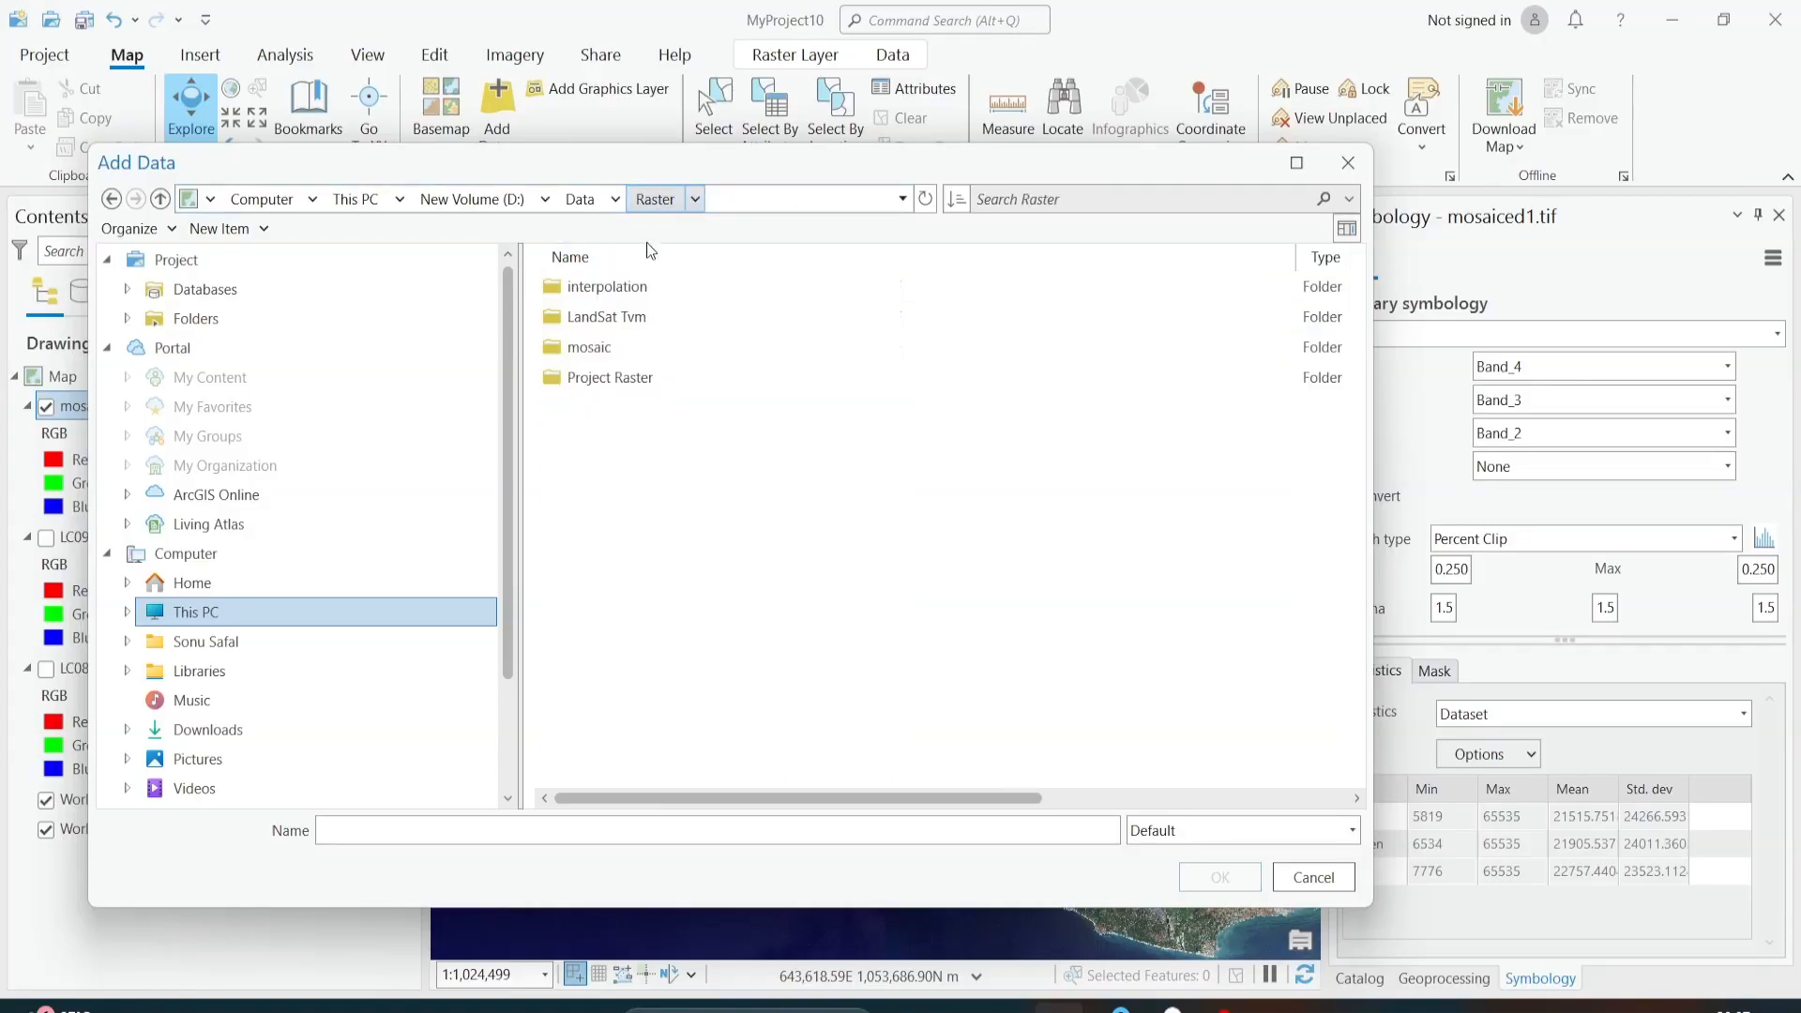
left_click(642, 349)
left_click(580, 199)
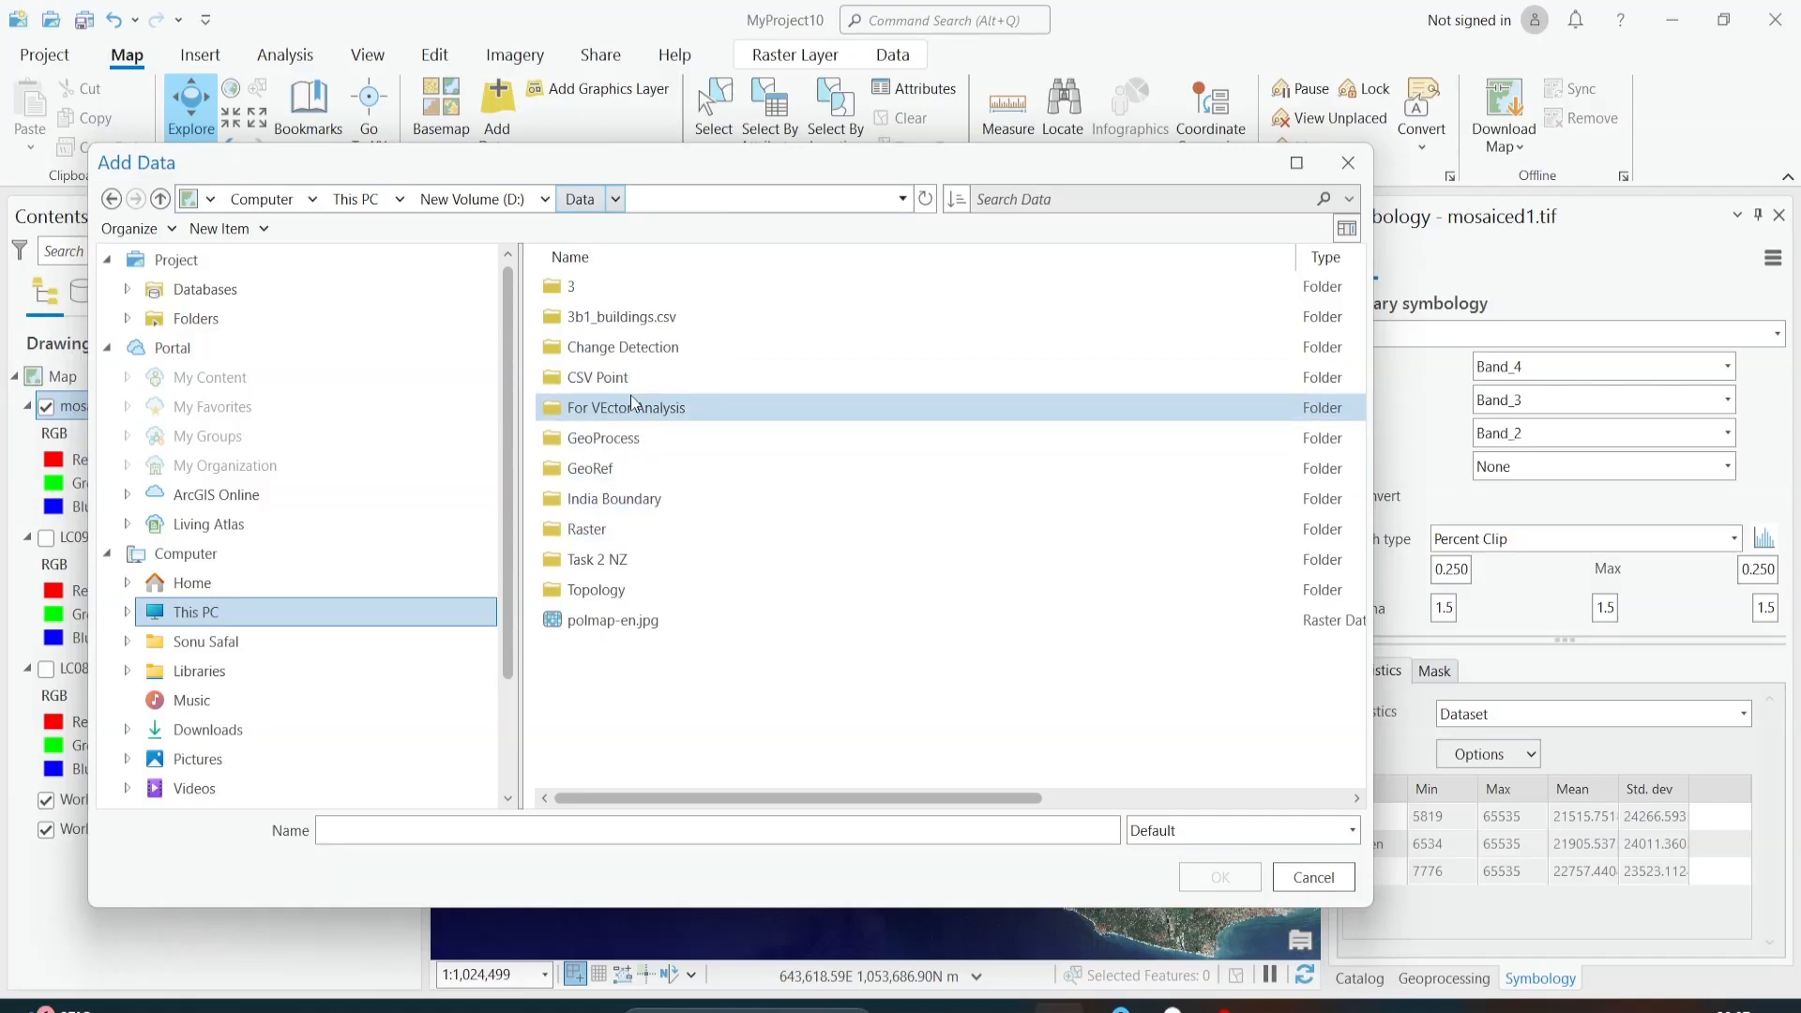
double_click(623, 495)
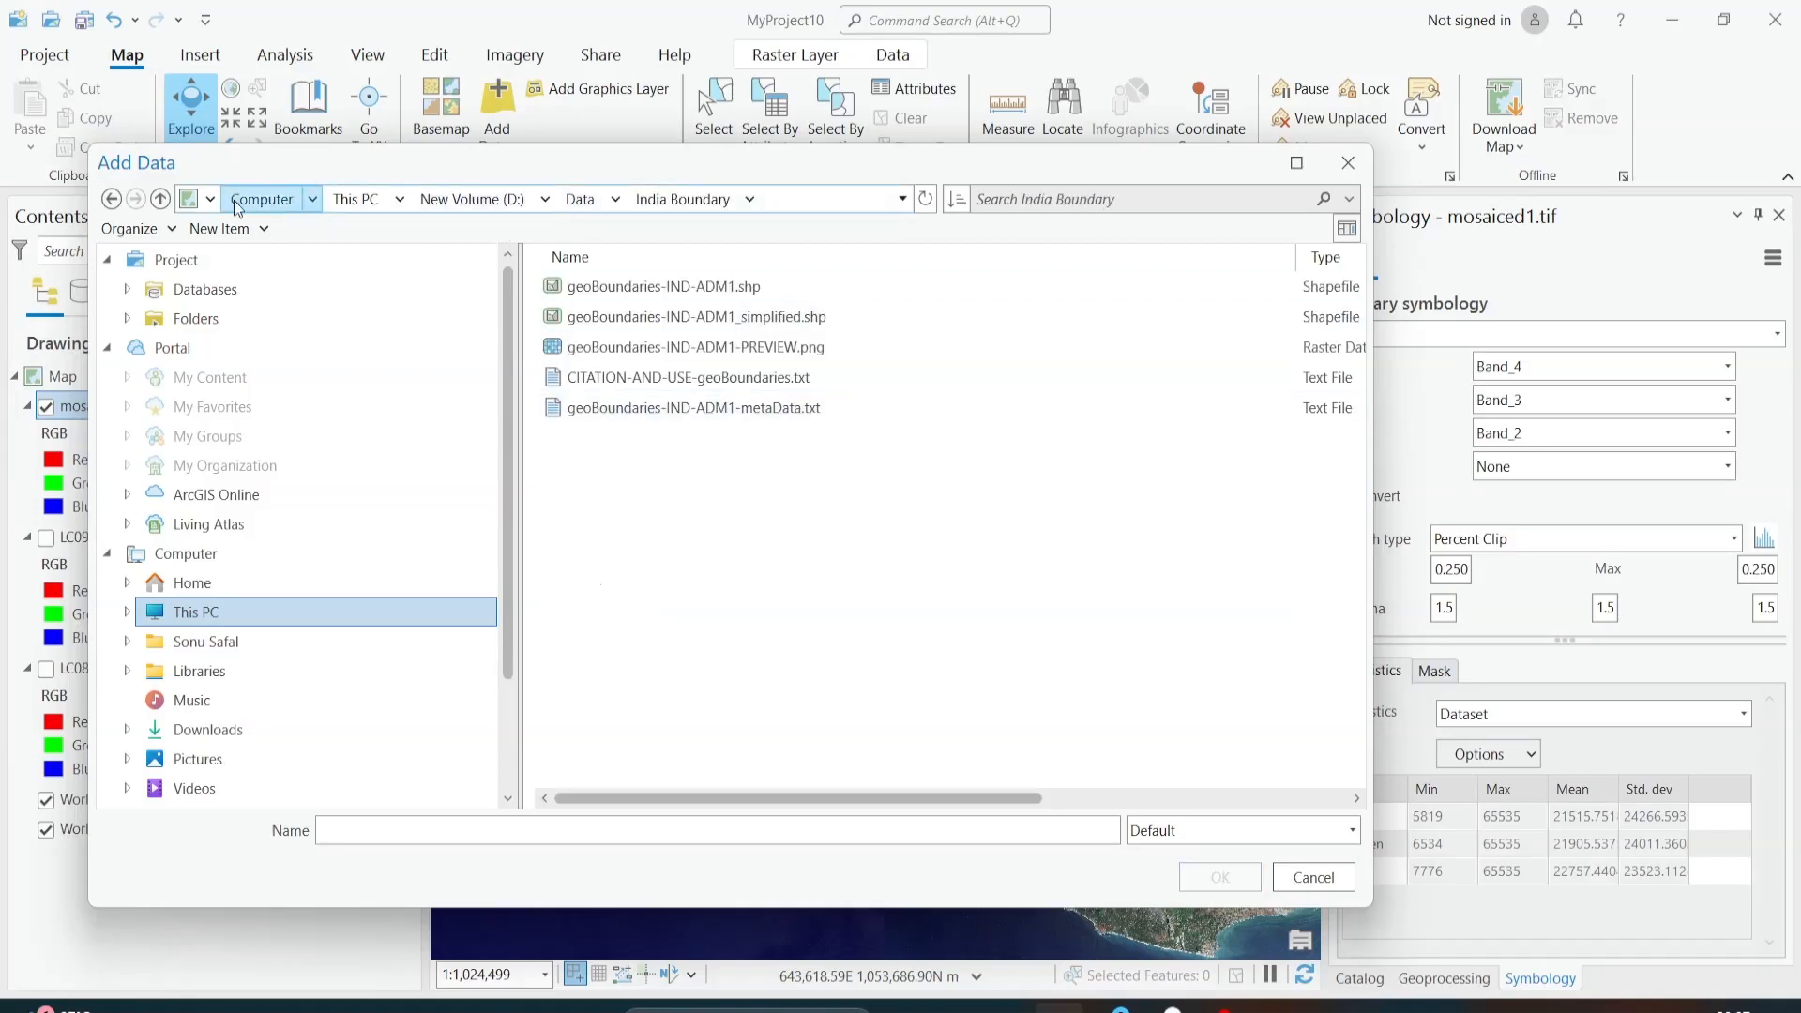
left_click(161, 199)
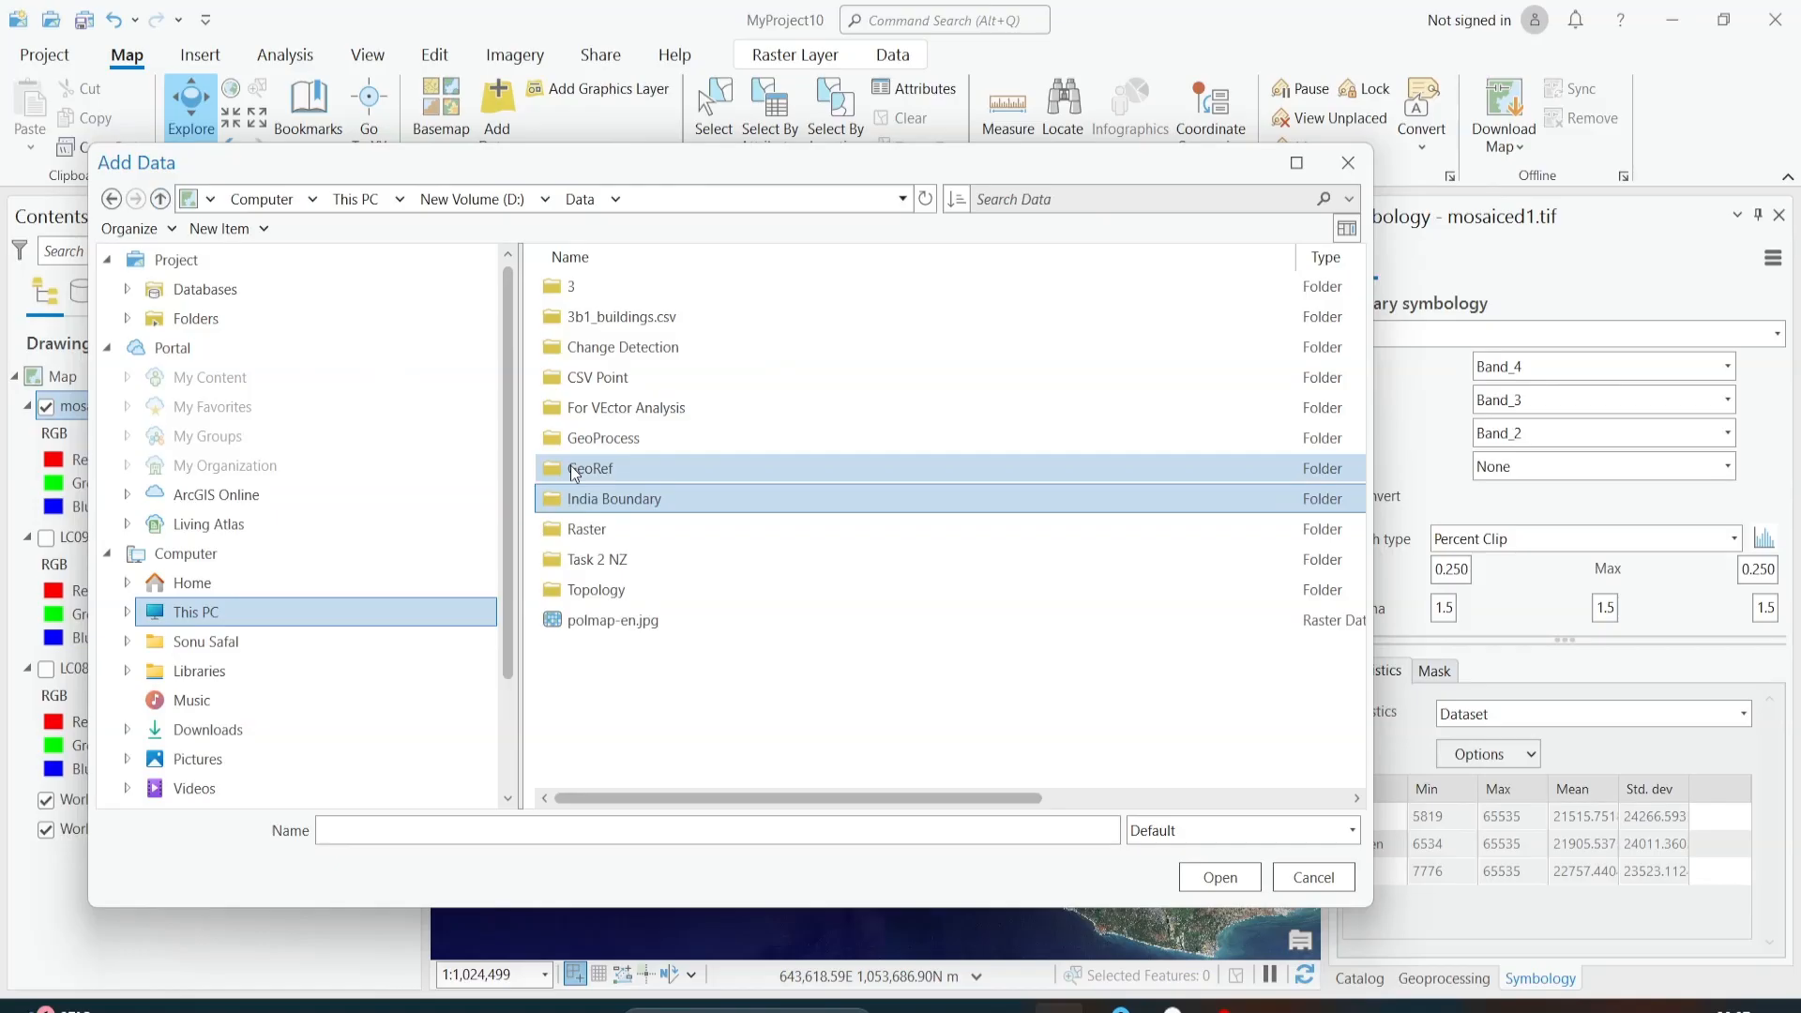
double_click(599, 522)
left_click(623, 316)
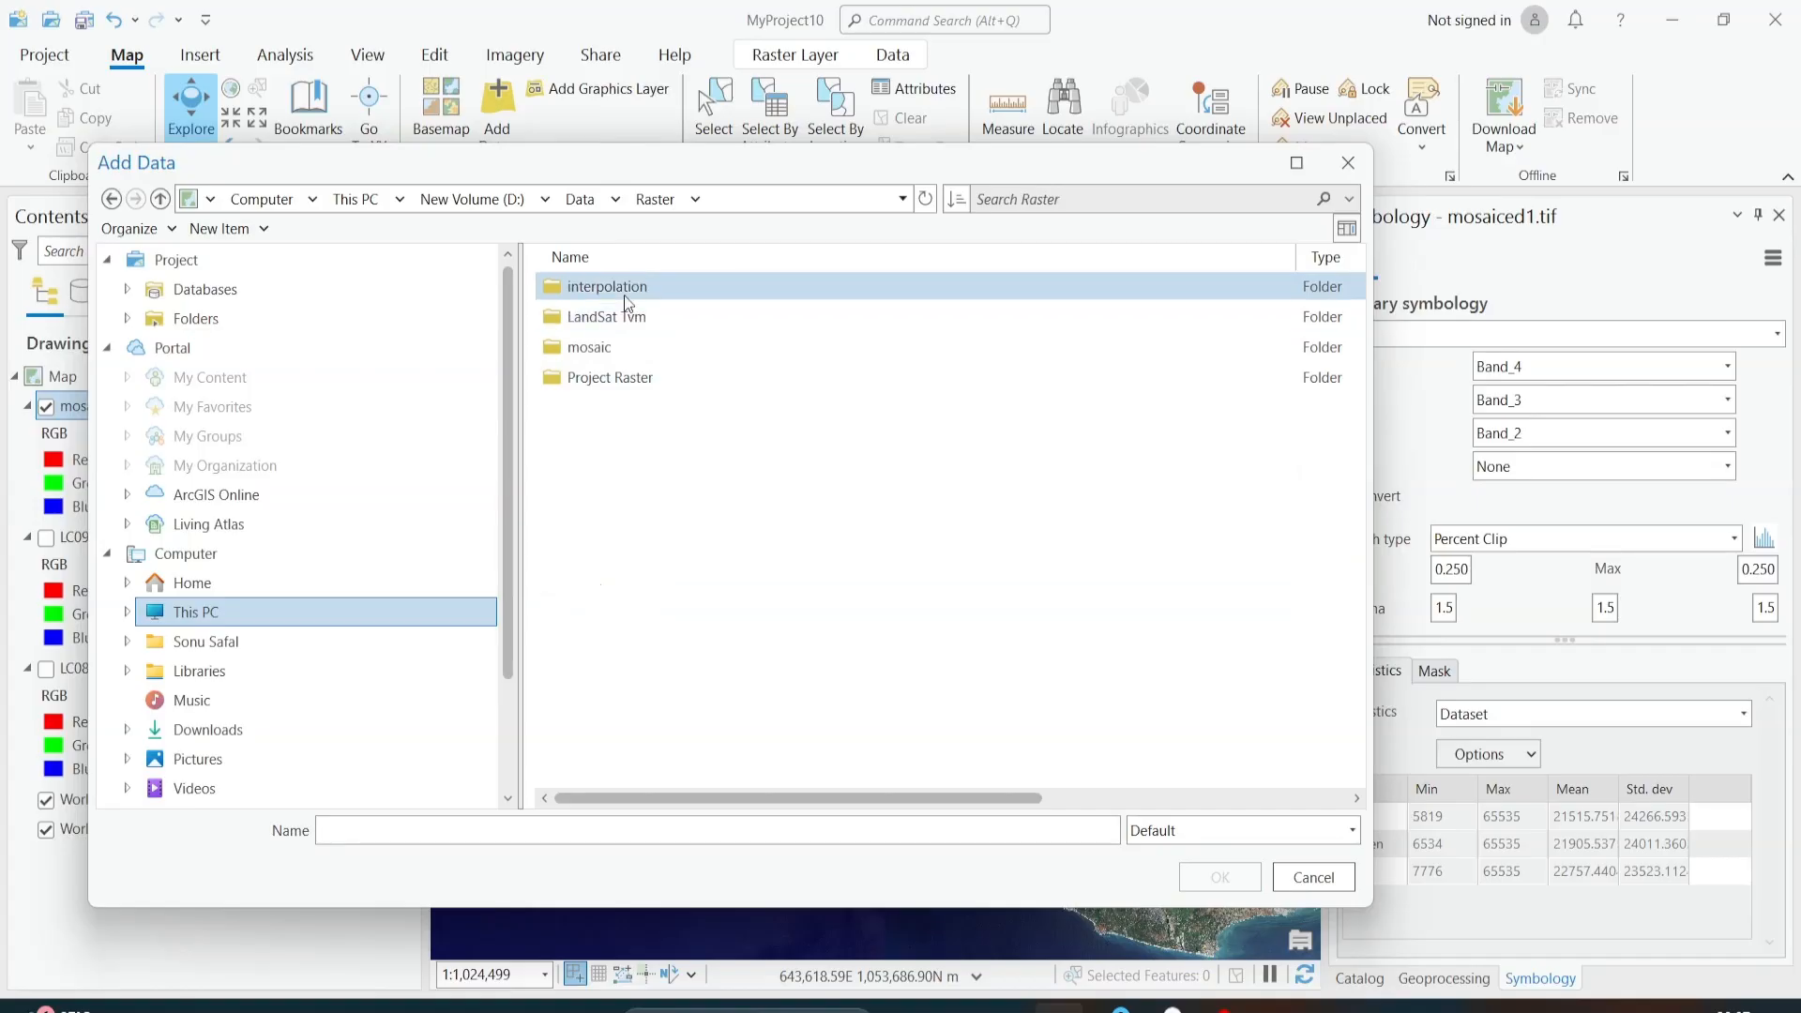
left_click(160, 199)
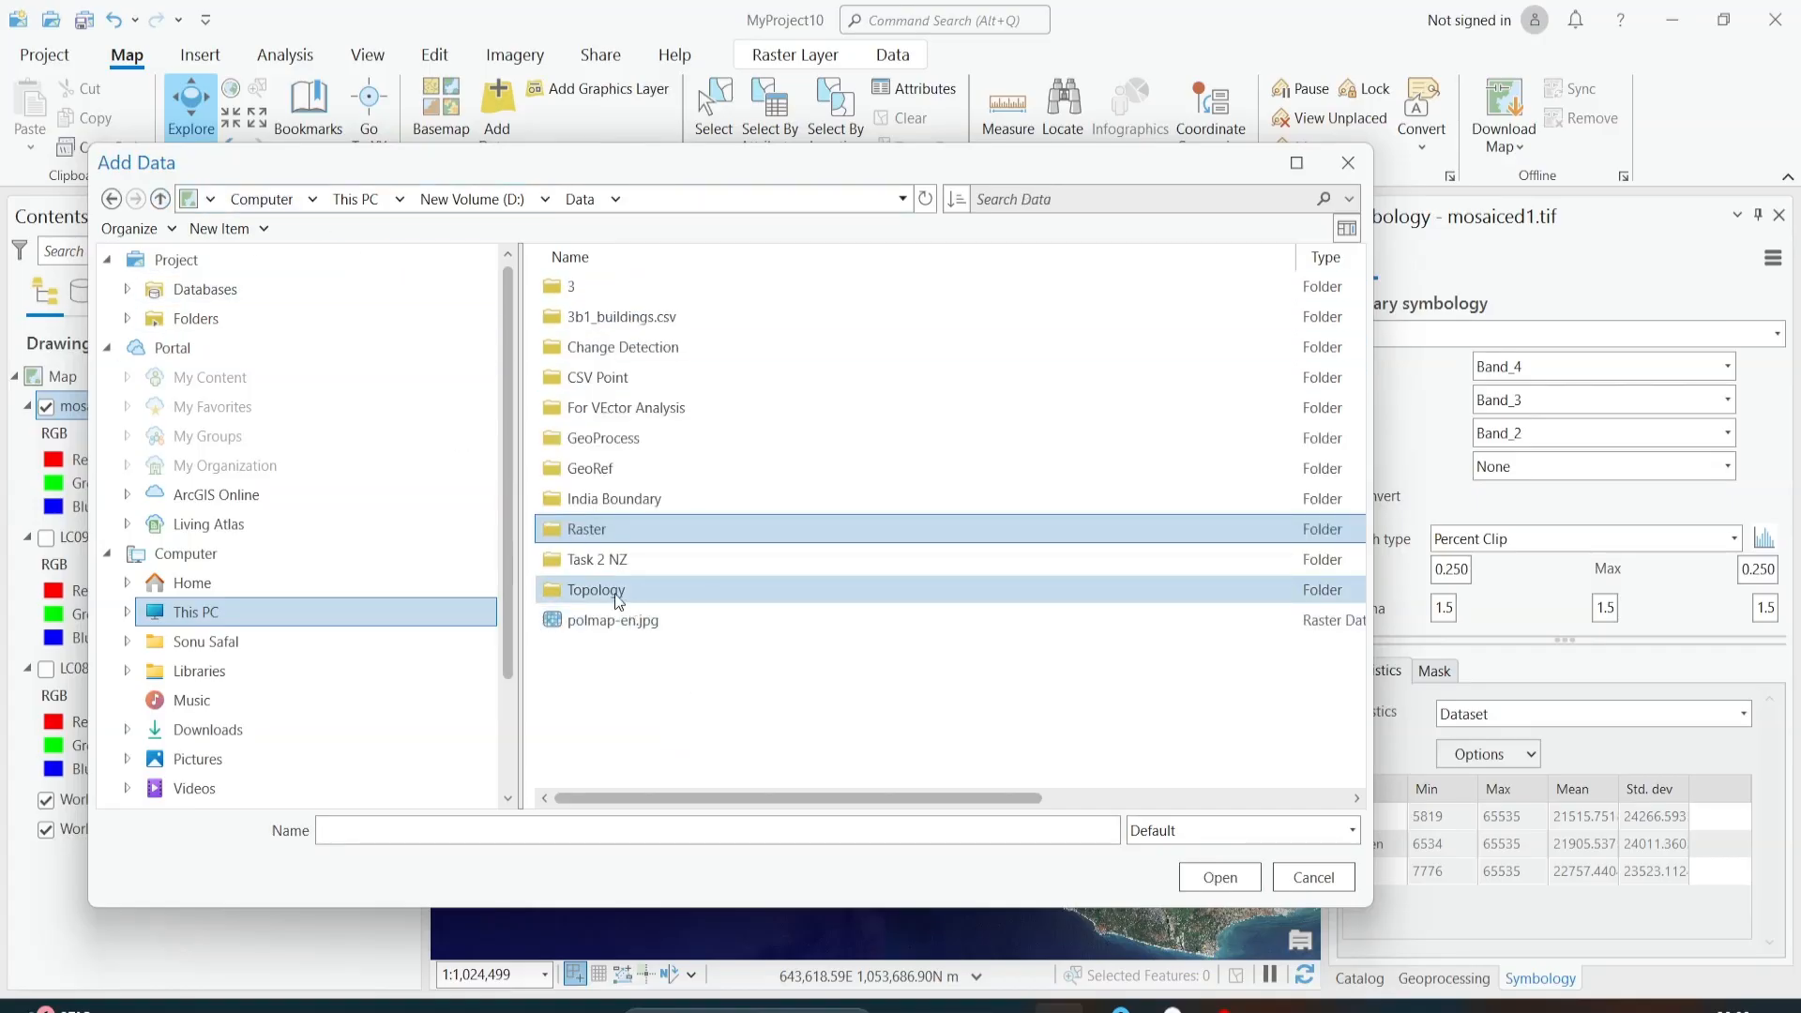
Step: Add tvm.shp from the tvm shp folder in For VEctor Analysis and give its polygon the thicker Black Outline symbol
double_click(647, 408)
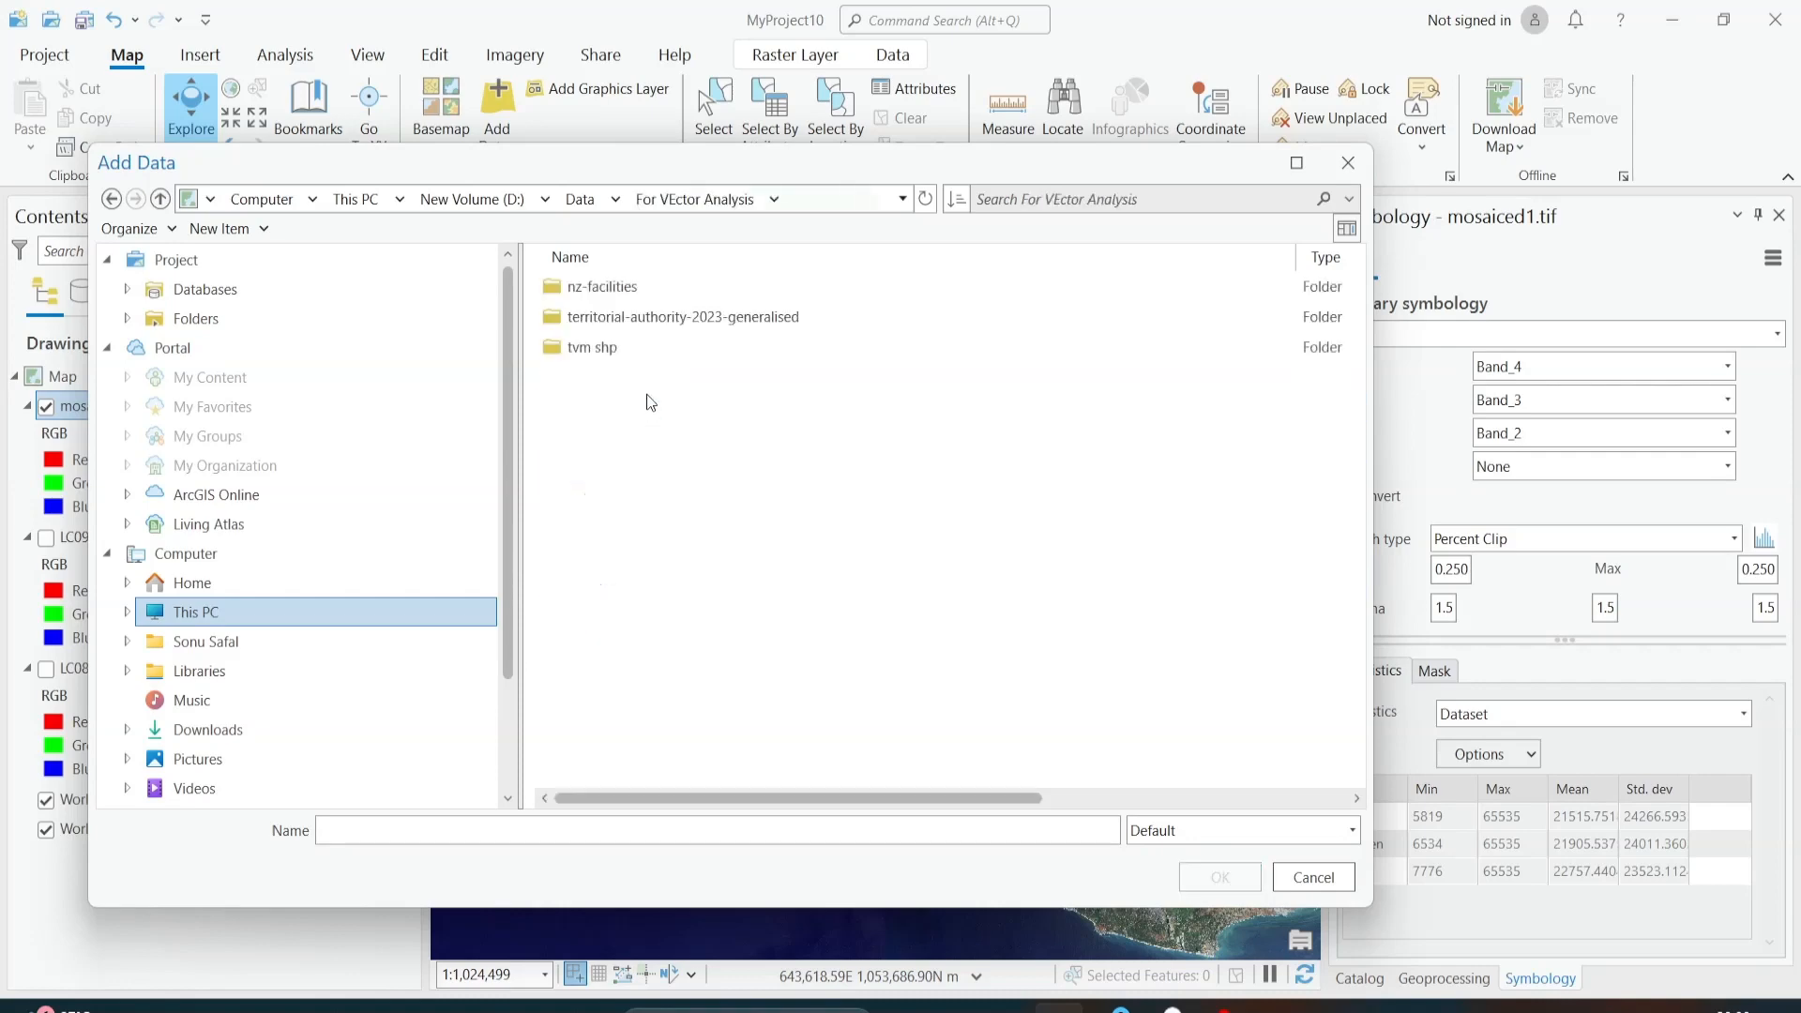
double_click(650, 347)
left_click(661, 286)
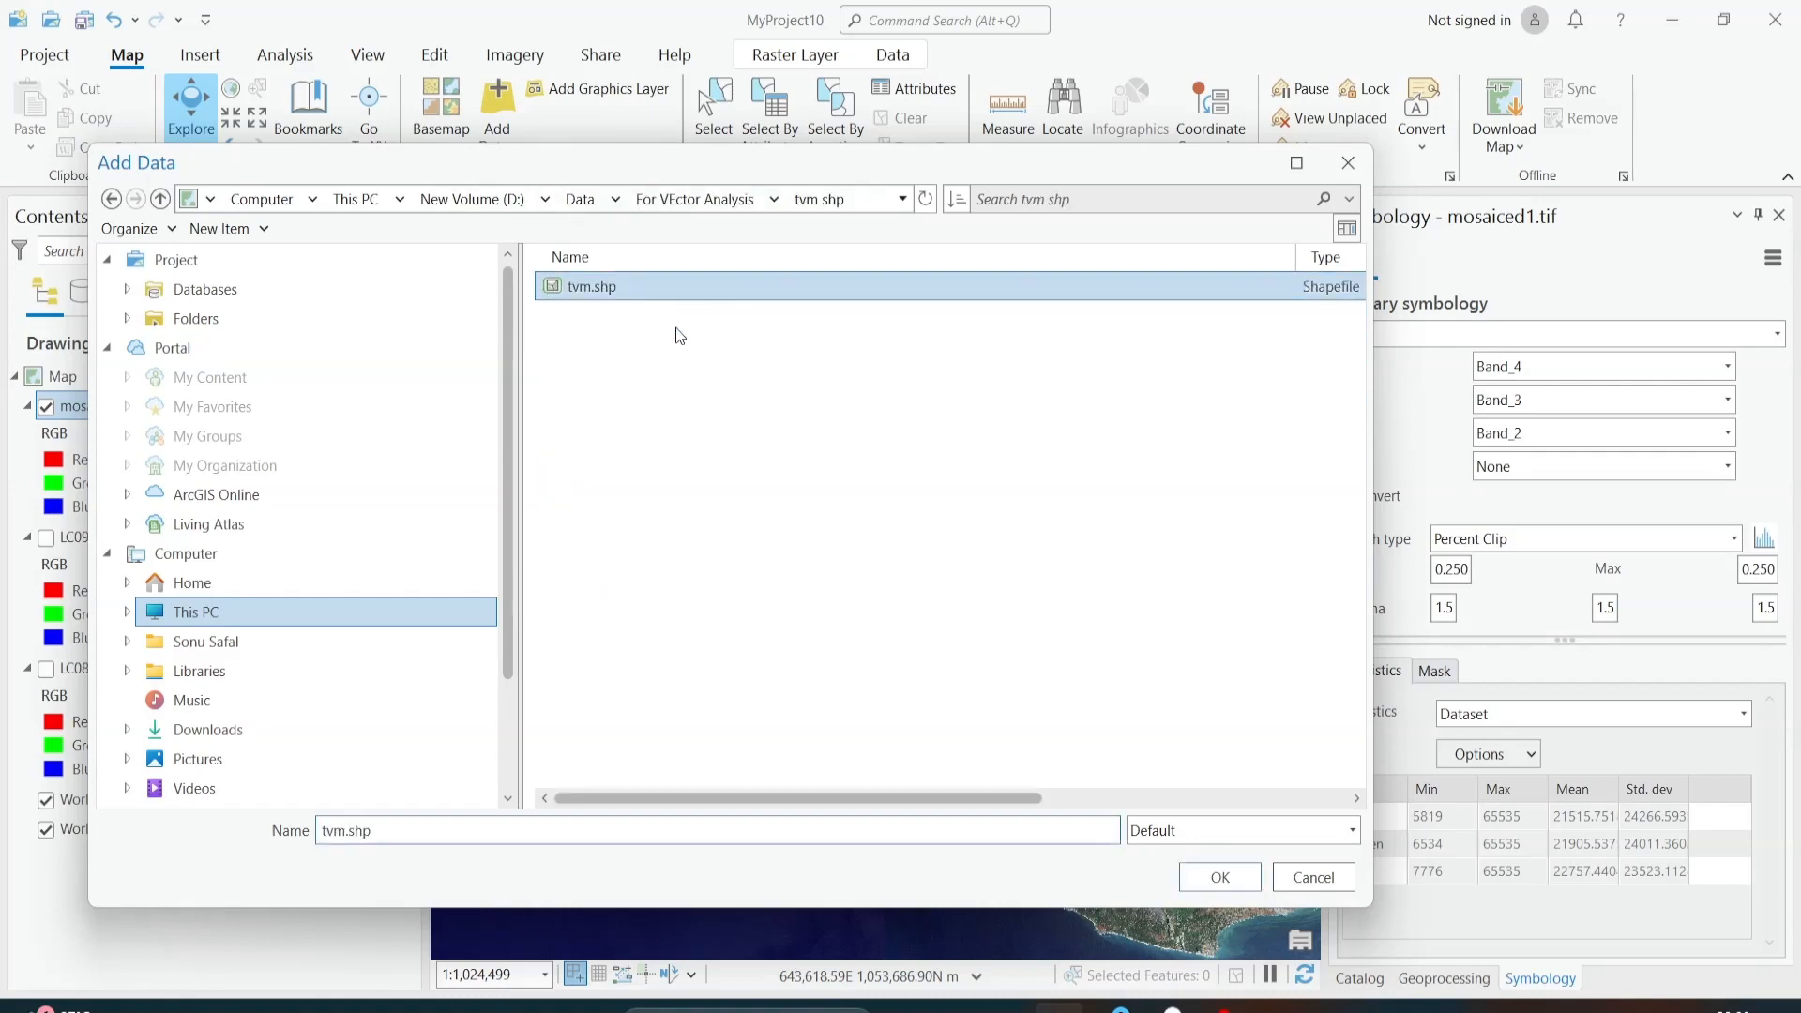
left_click(1218, 877)
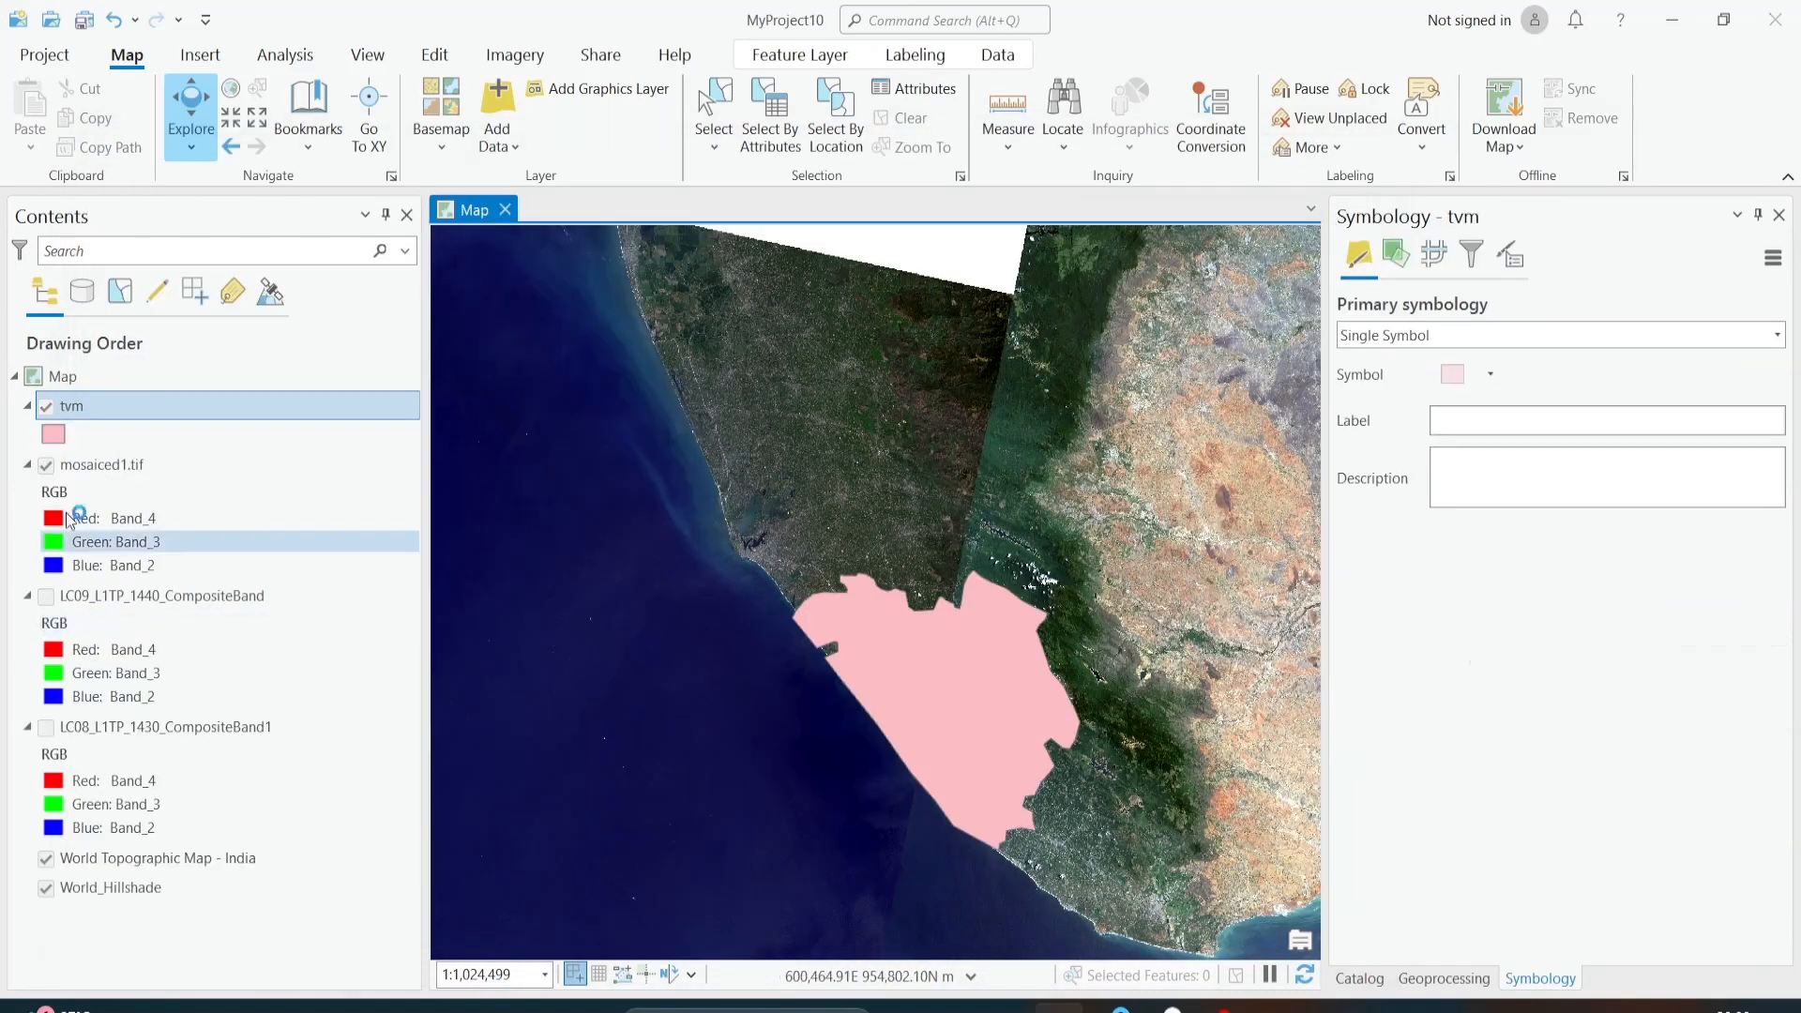
left_click(53, 435)
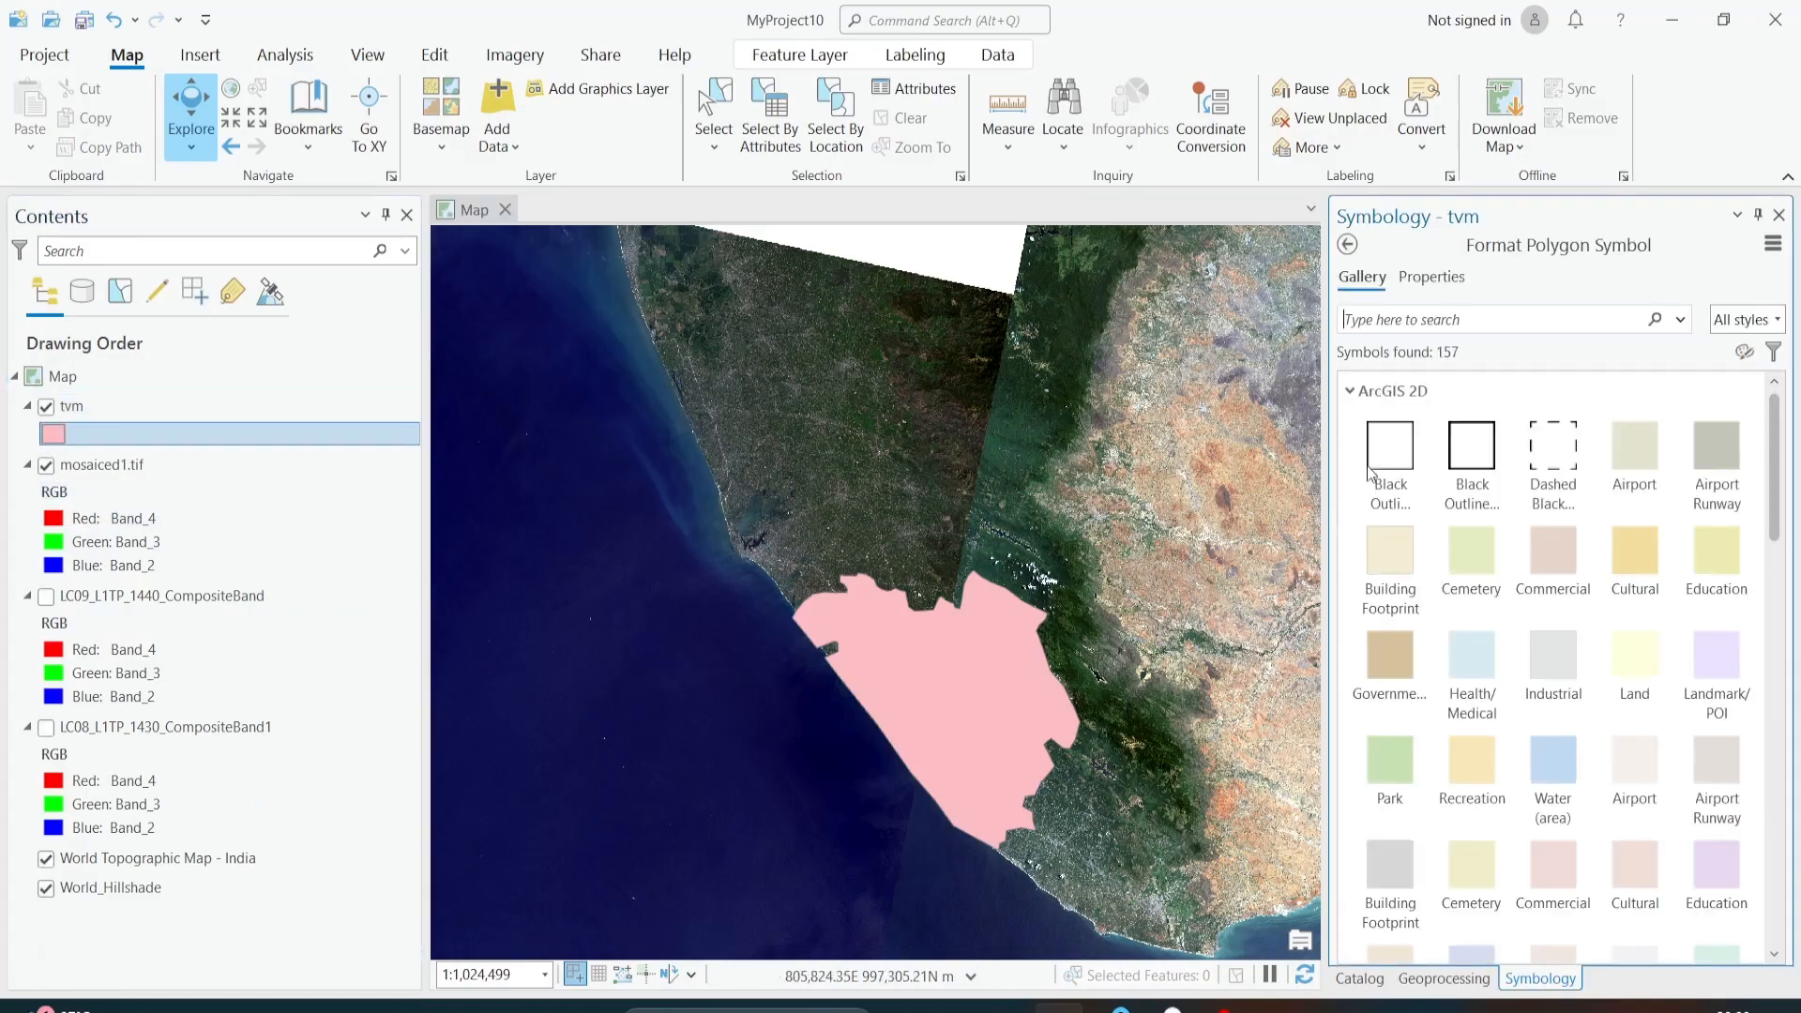
left_click(1469, 447)
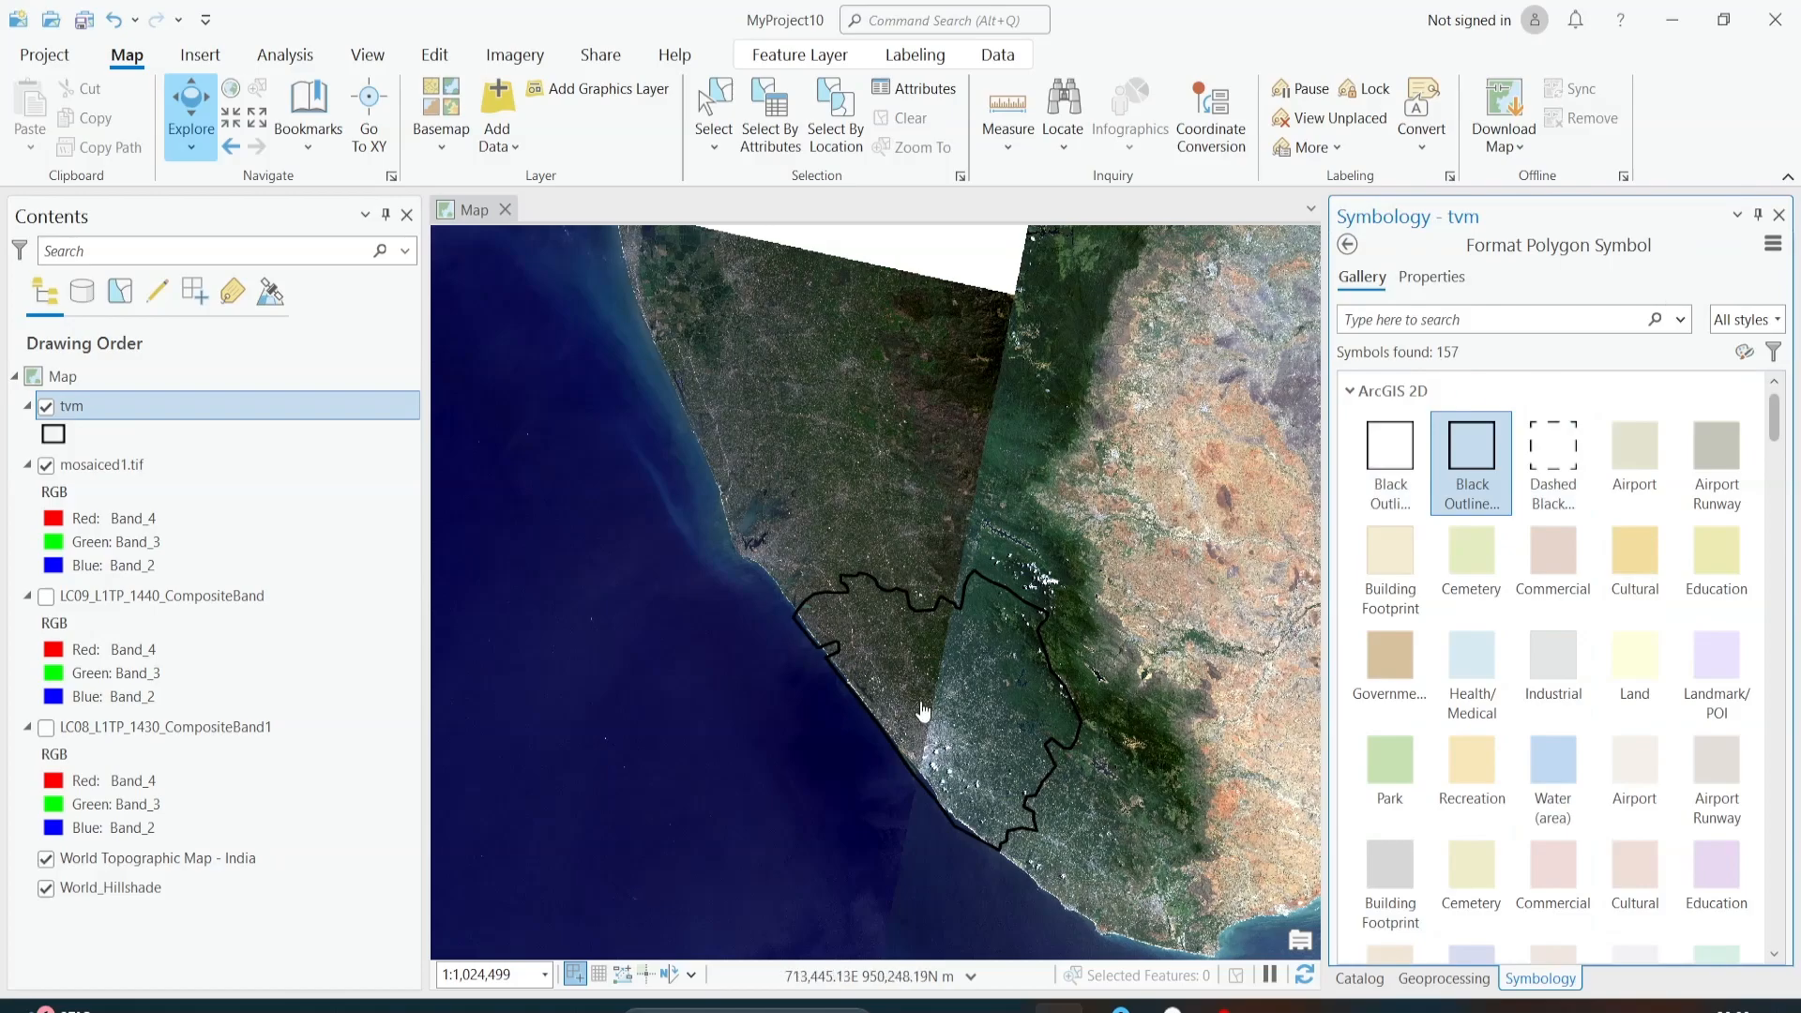
Step: Examine how the tvm boundary lies over mosaiced1.tif, especially where it crosses the seam between the two scenes
scroll(997, 540, "up", 3)
scroll(996, 540, "up", 2)
left_click_drag(997, 540, 889, 962)
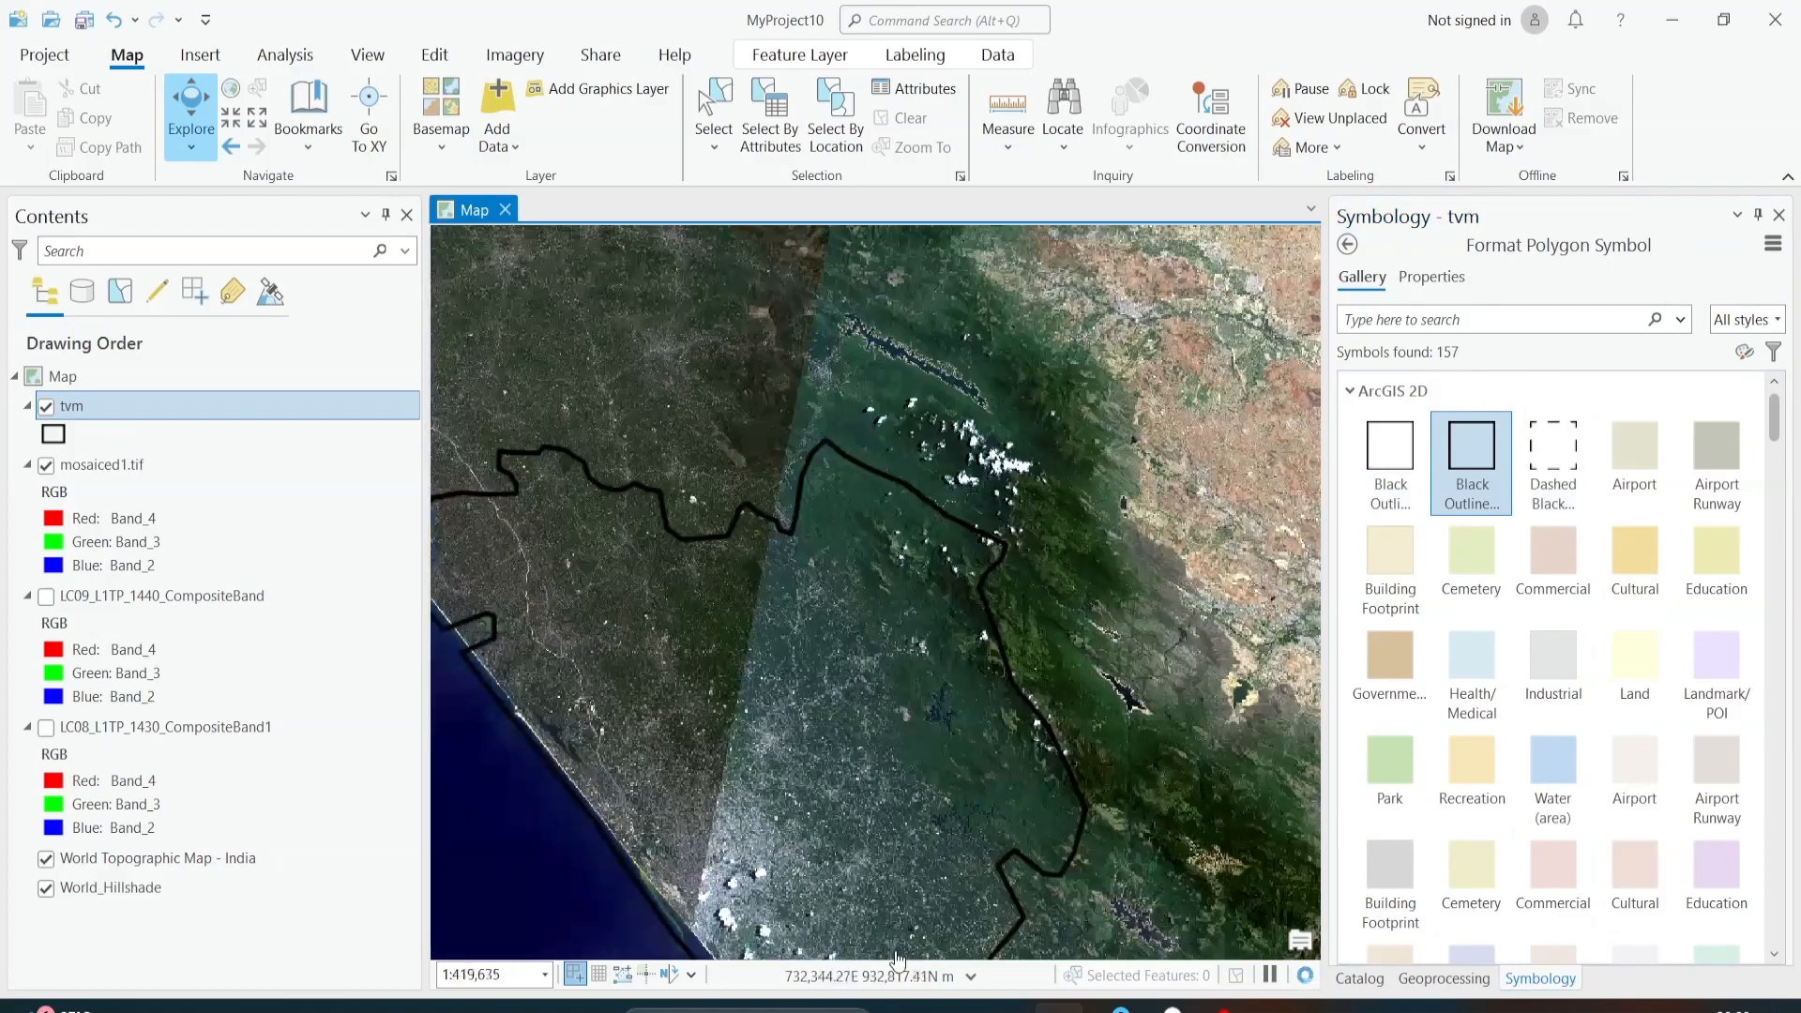
scroll(899, 771, "down", 2)
left_click_drag(894, 788, 1003, 640)
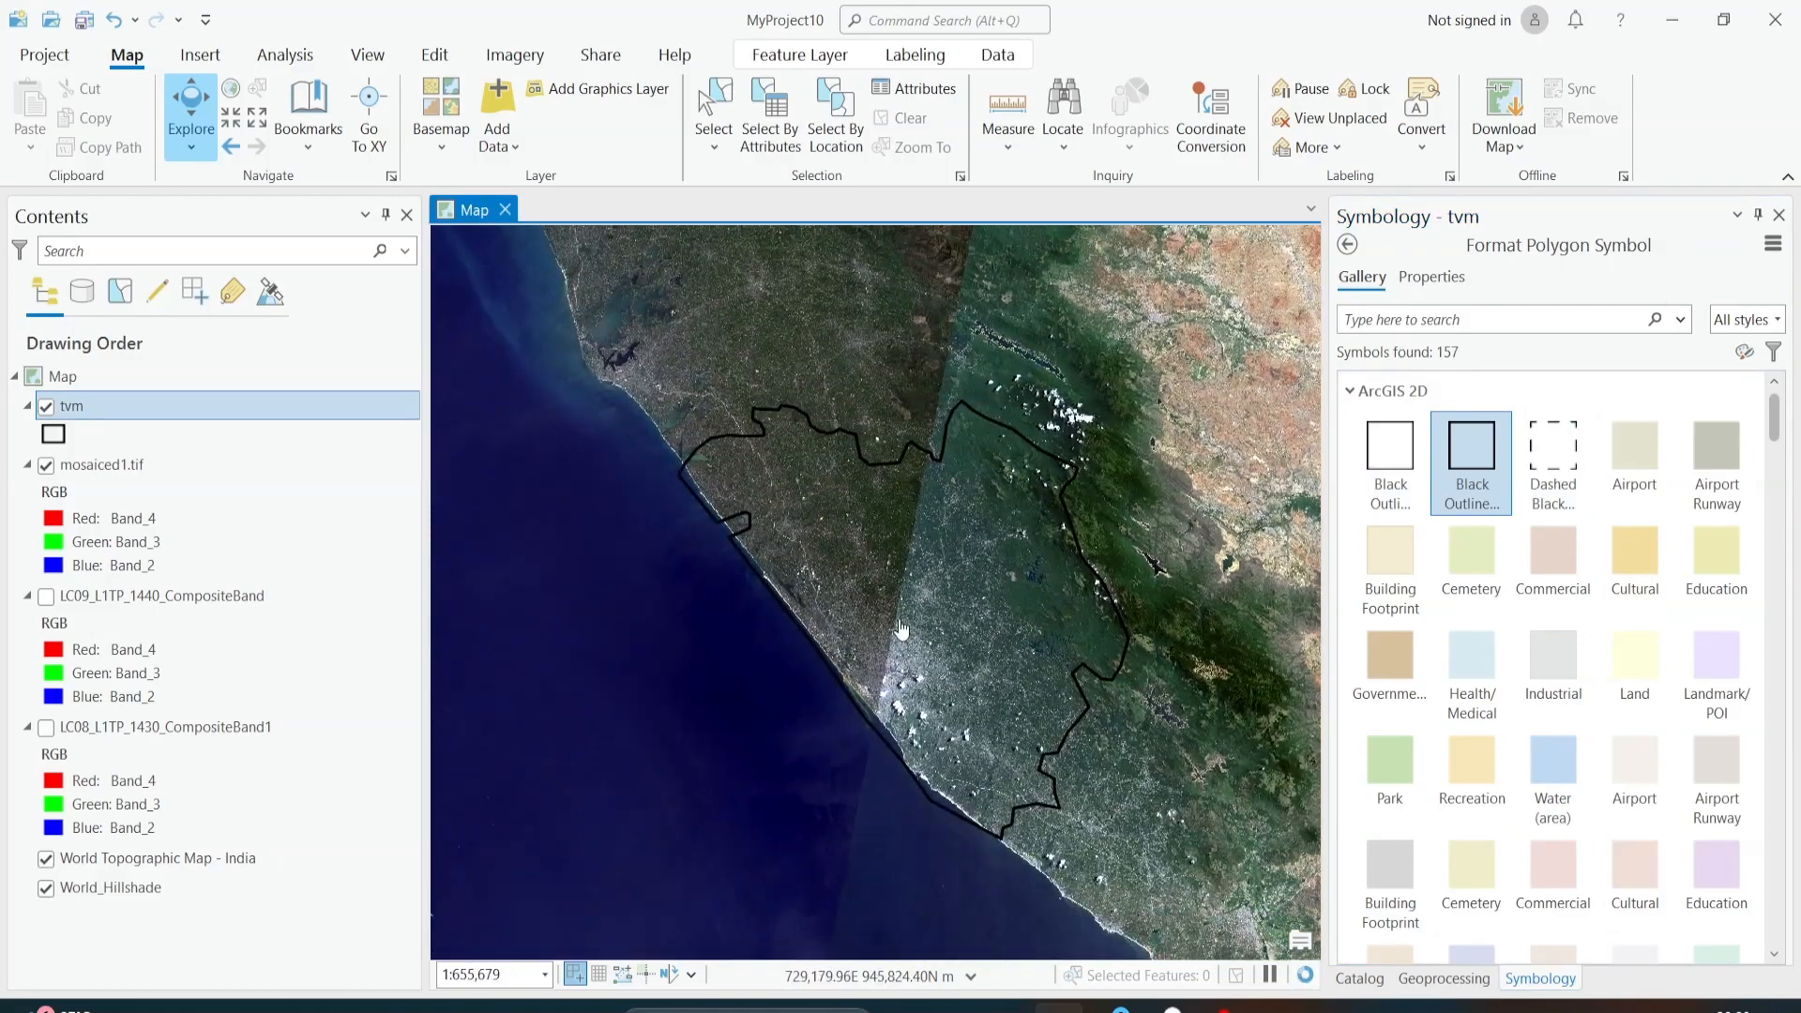
scroll(746, 514, "up", 2)
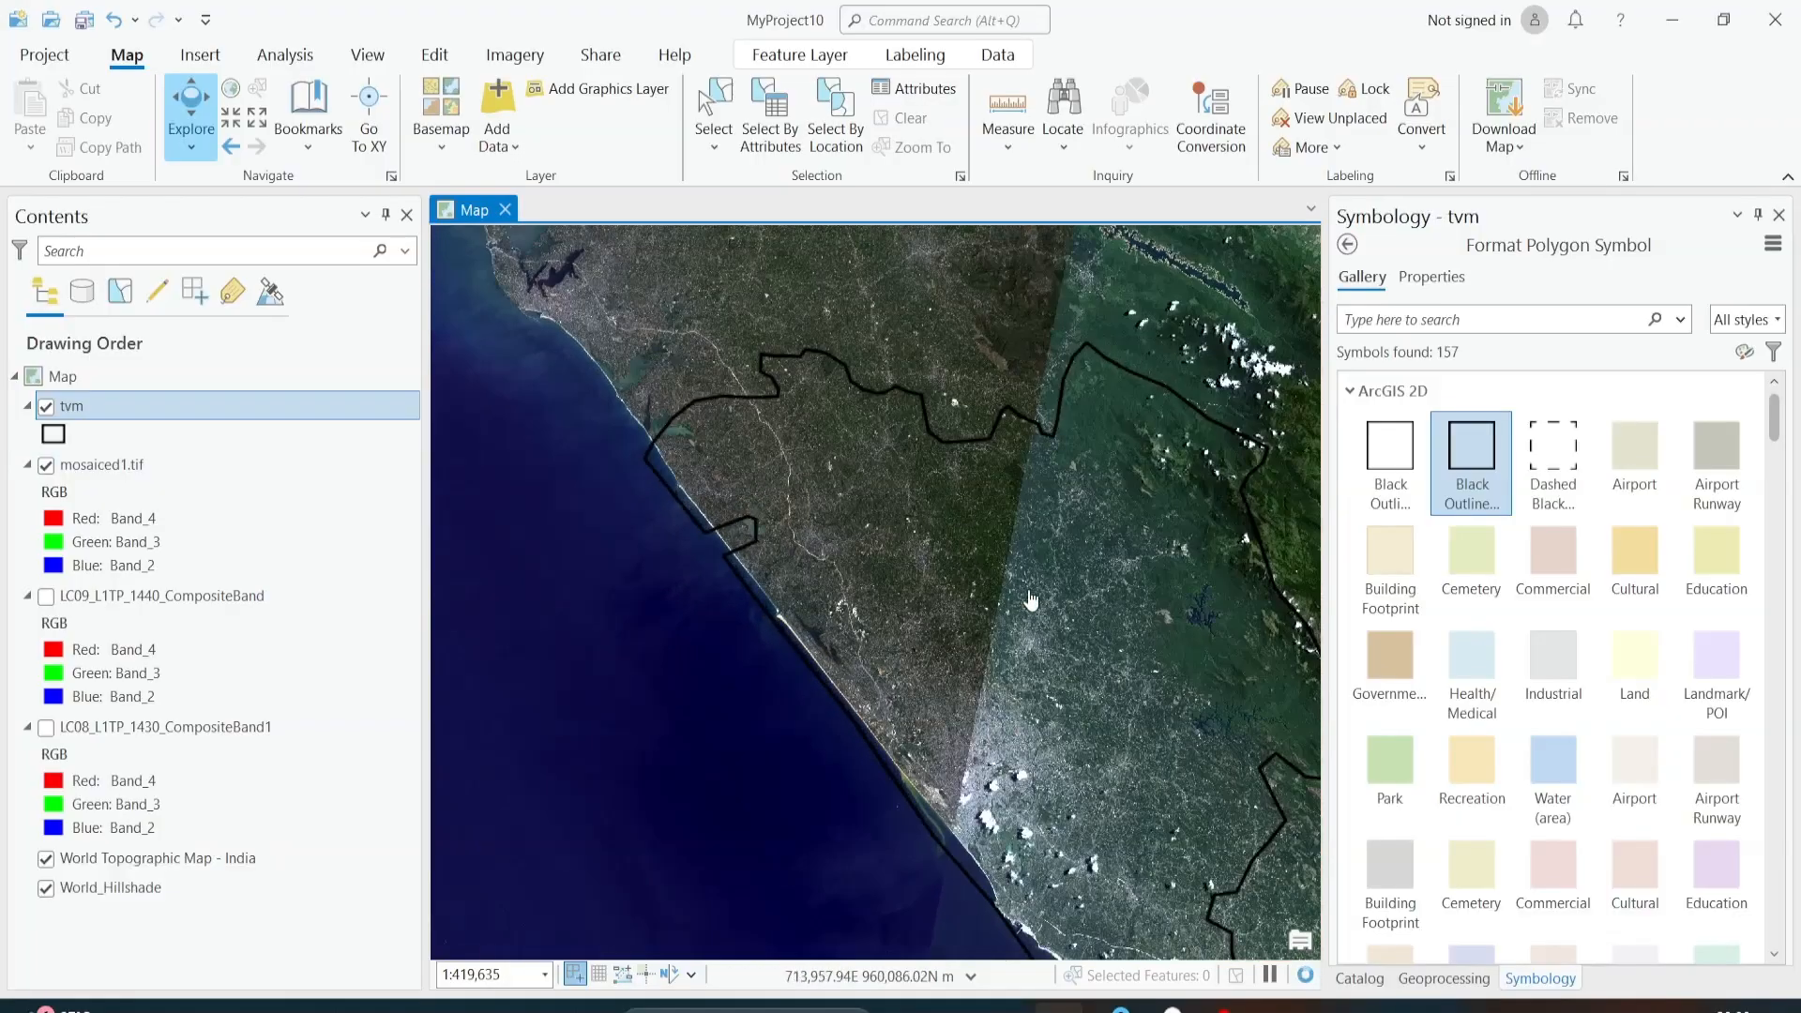
scroll(1031, 598, "down", 2)
left_click_drag(1091, 681, 968, 593)
scroll(967, 593, "up", 2)
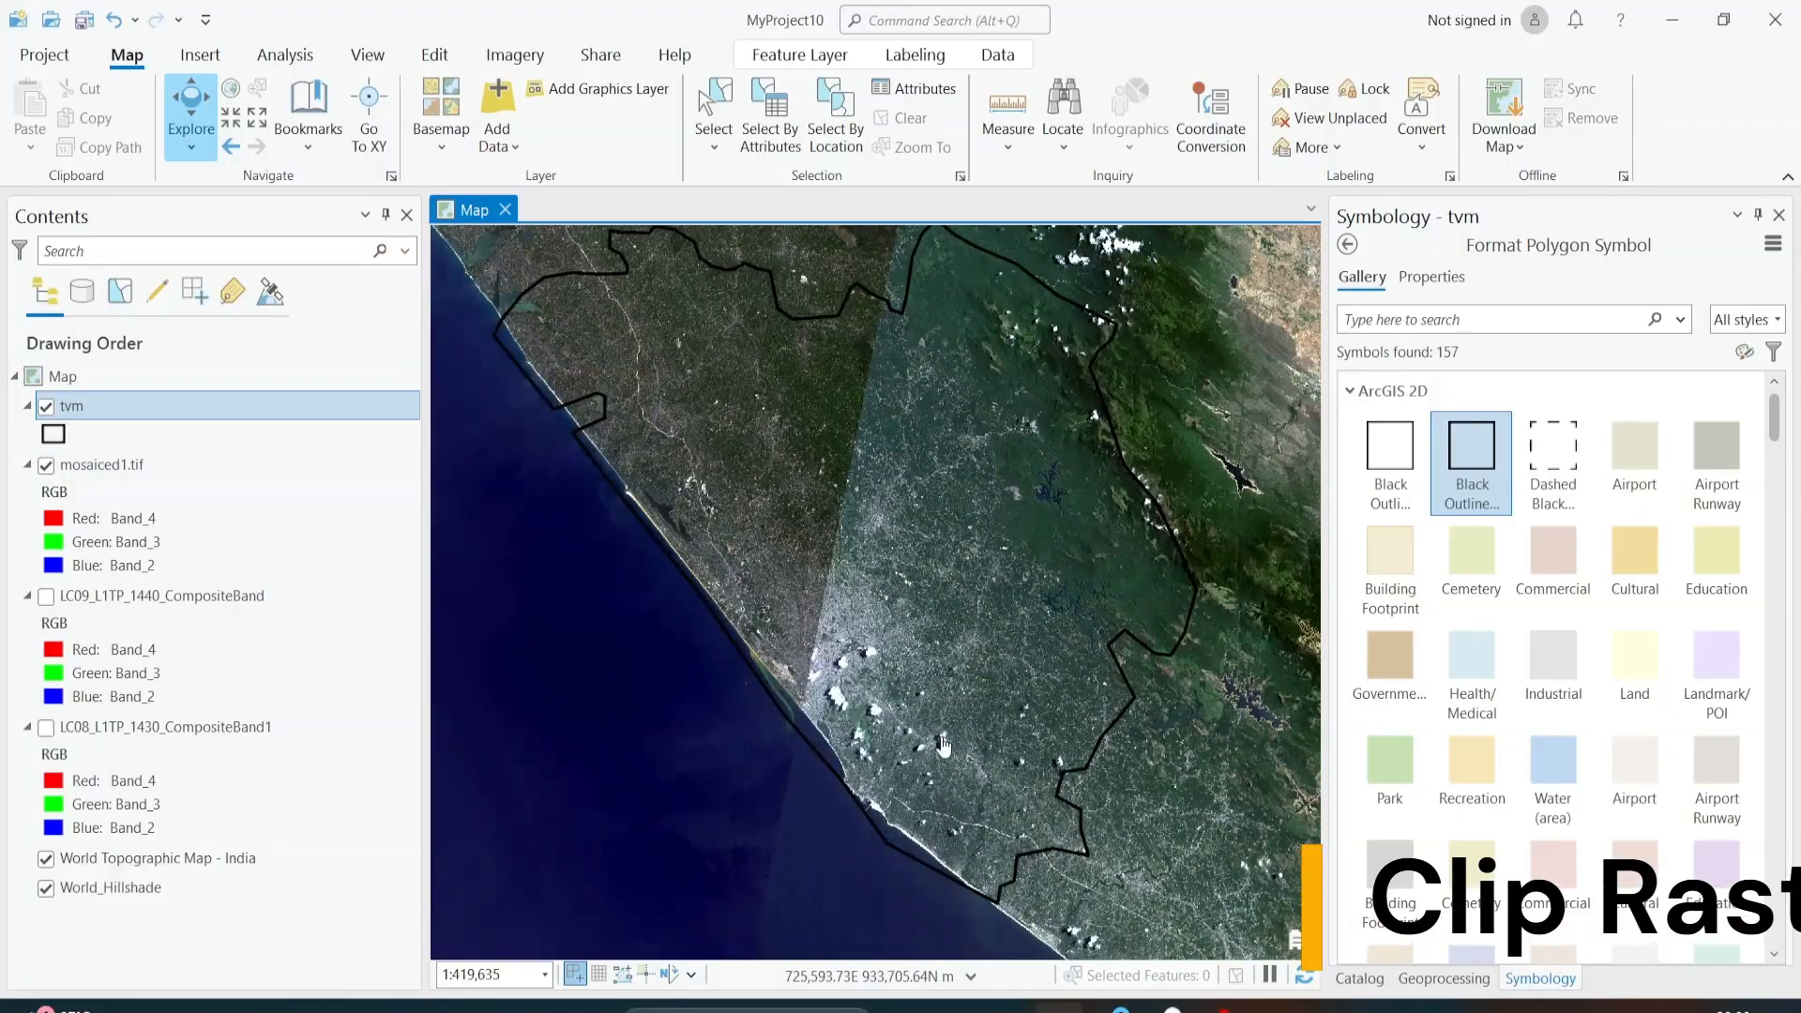
scroll(938, 711, "down", 2)
left_click_drag(901, 547, 823, 619)
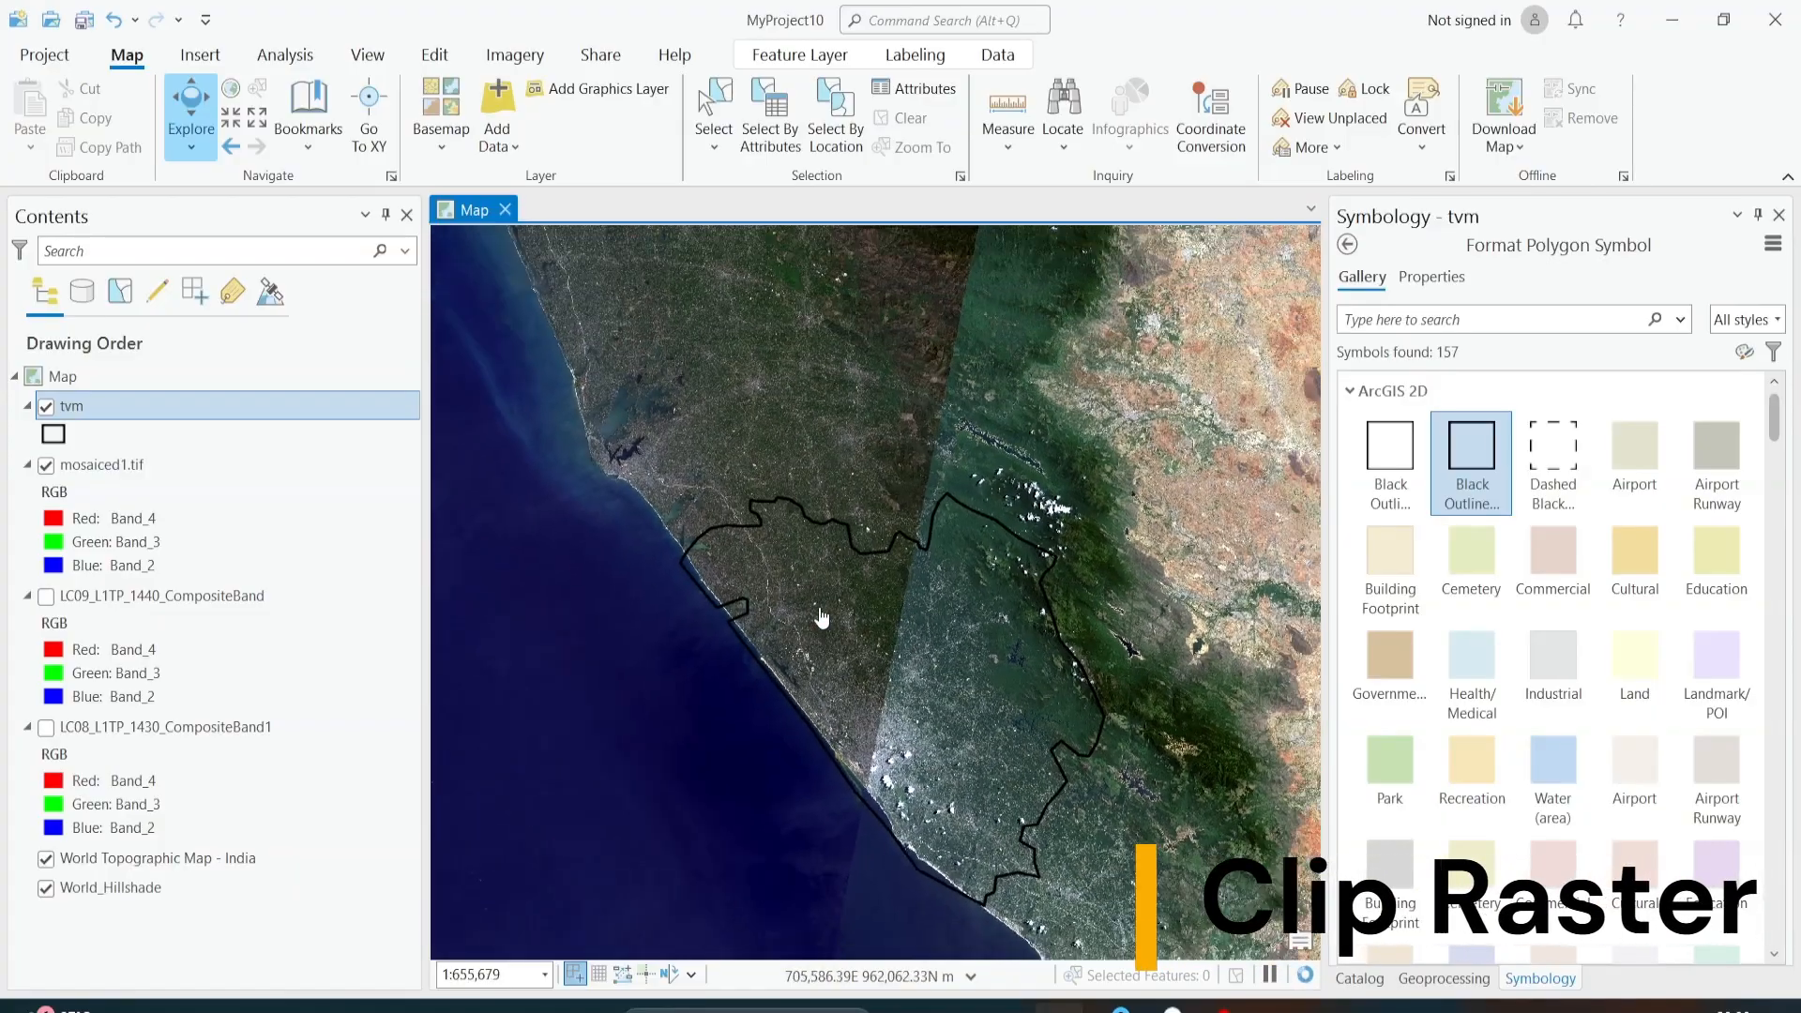
scroll(823, 619, "down", 7)
scroll(870, 653, "up", 7)
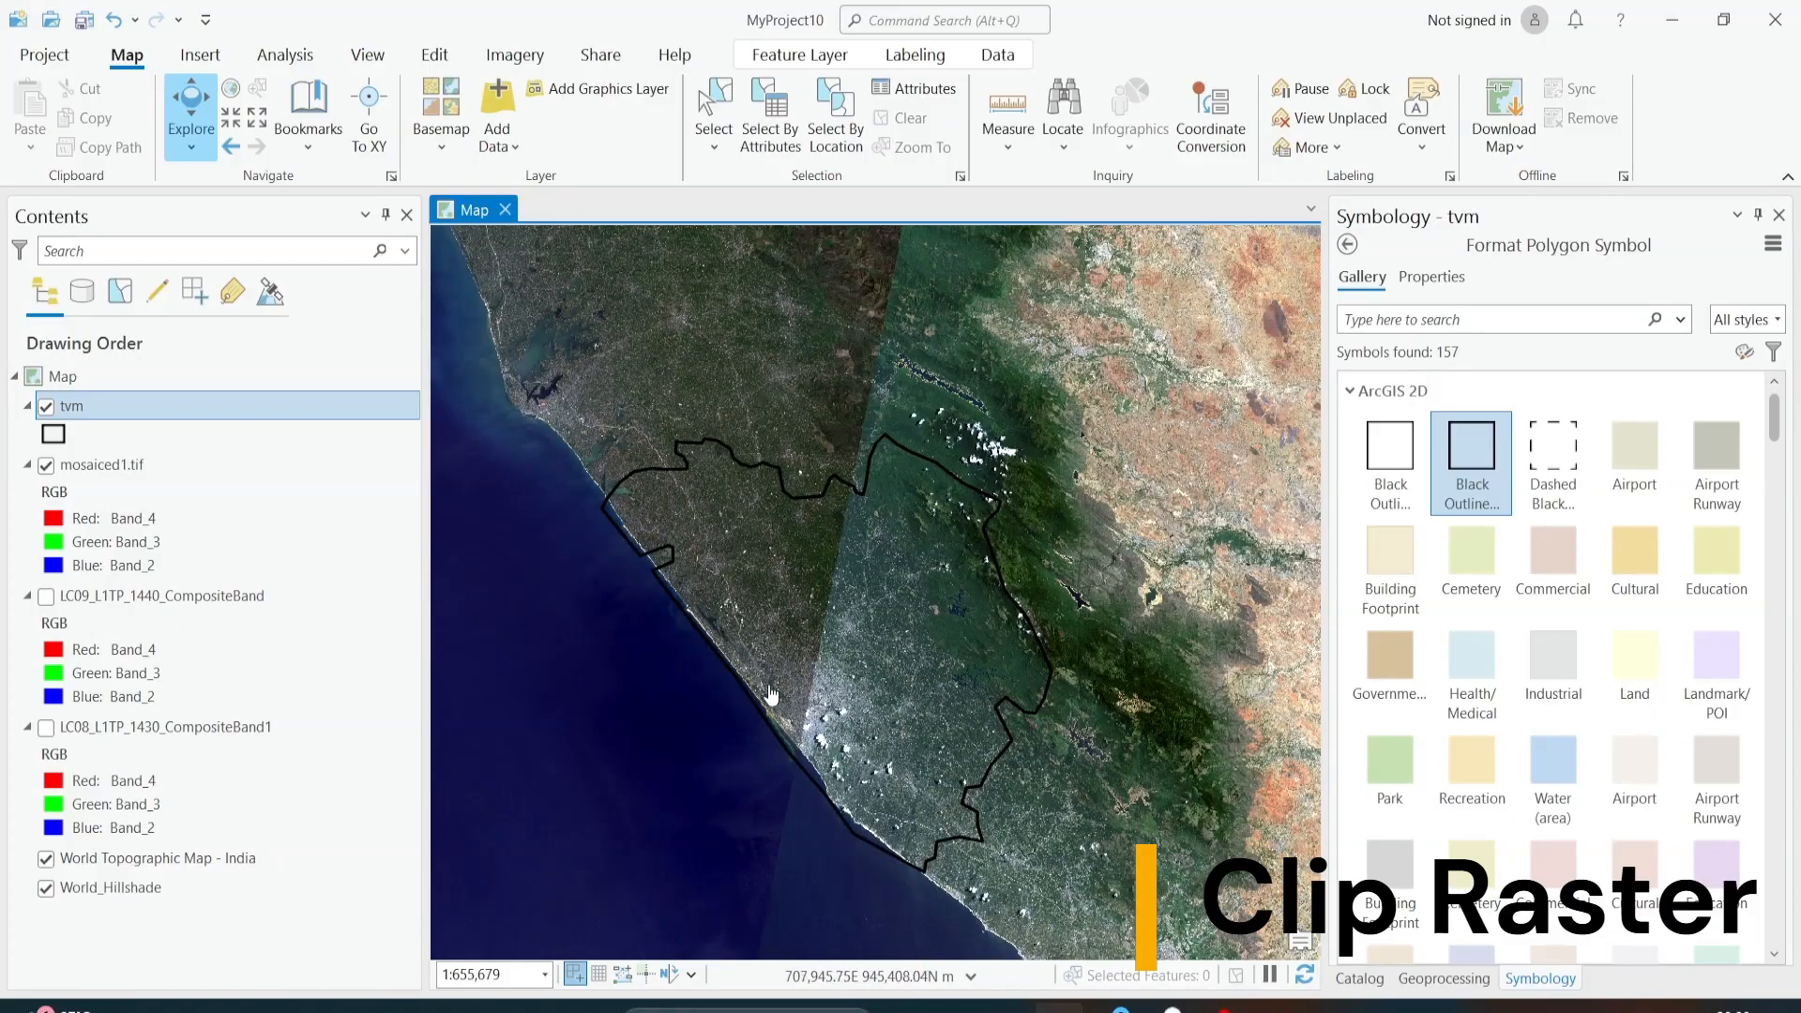
scroll(855, 745, "down", 4)
scroll(892, 675, "up", 4)
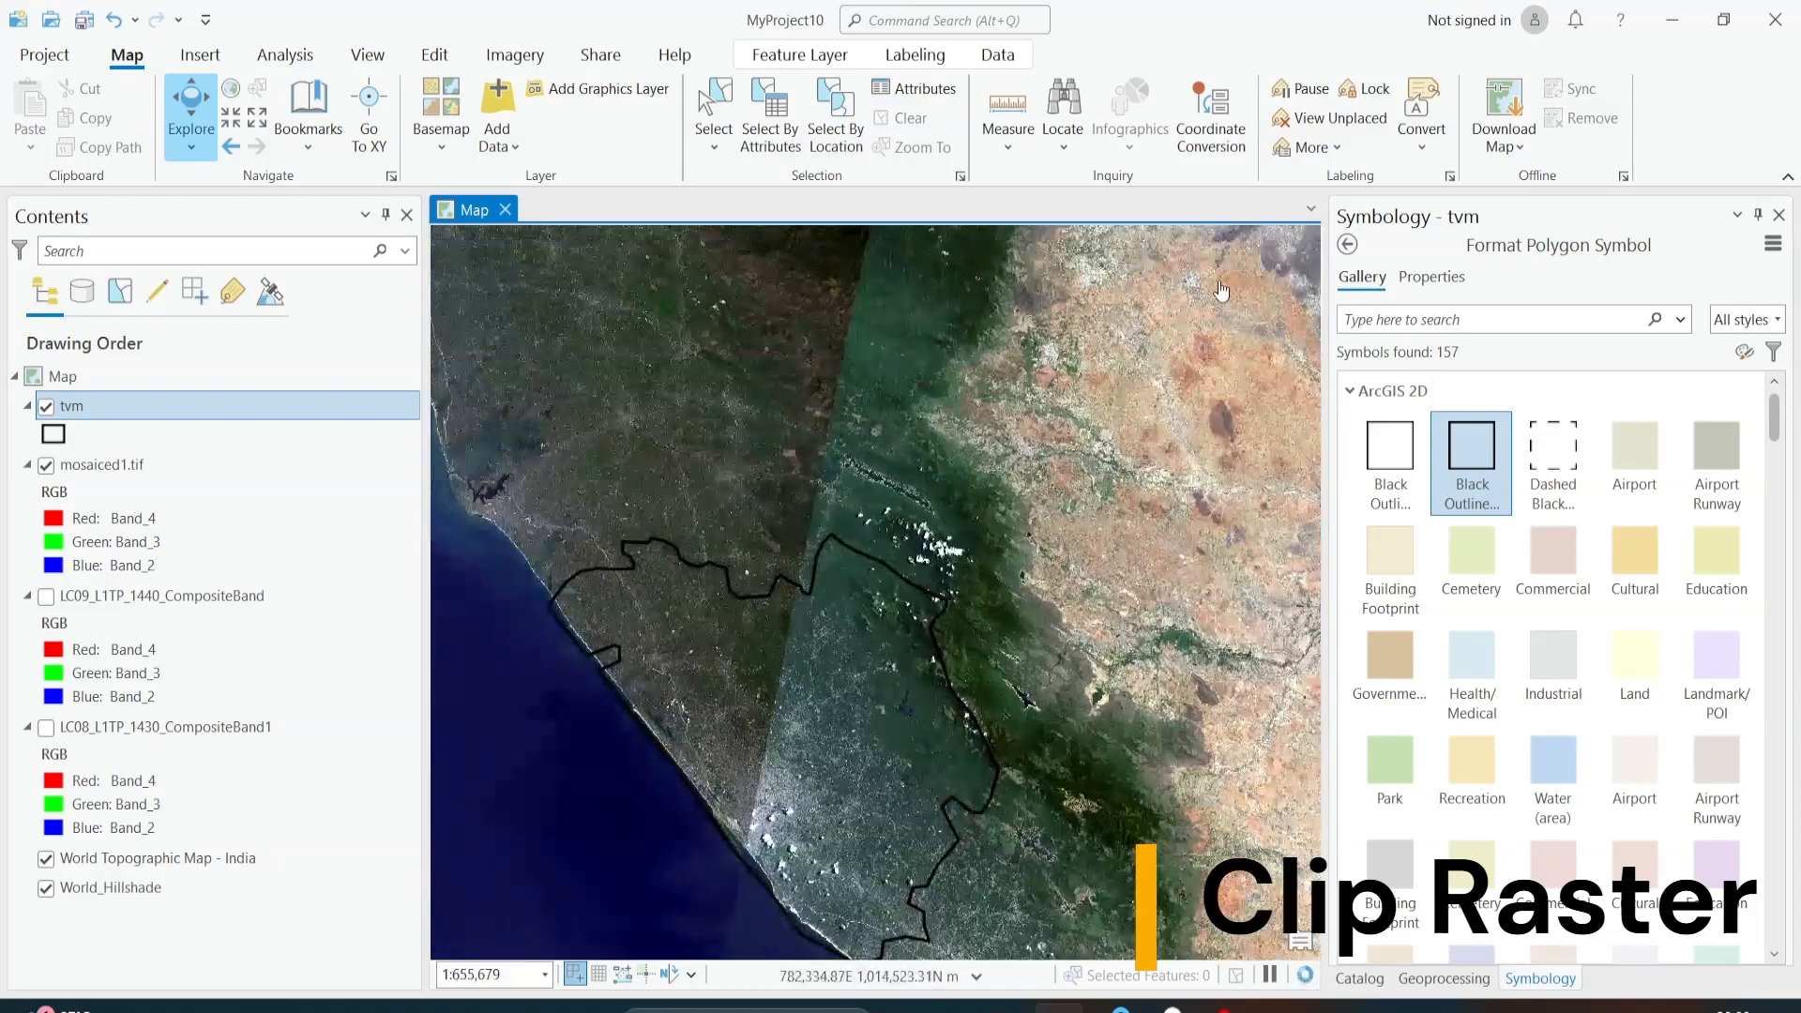
Step: Return to the tvm layer's primary symbology and compare the boundary's extent with the whole mosaic
left_click(1346, 245)
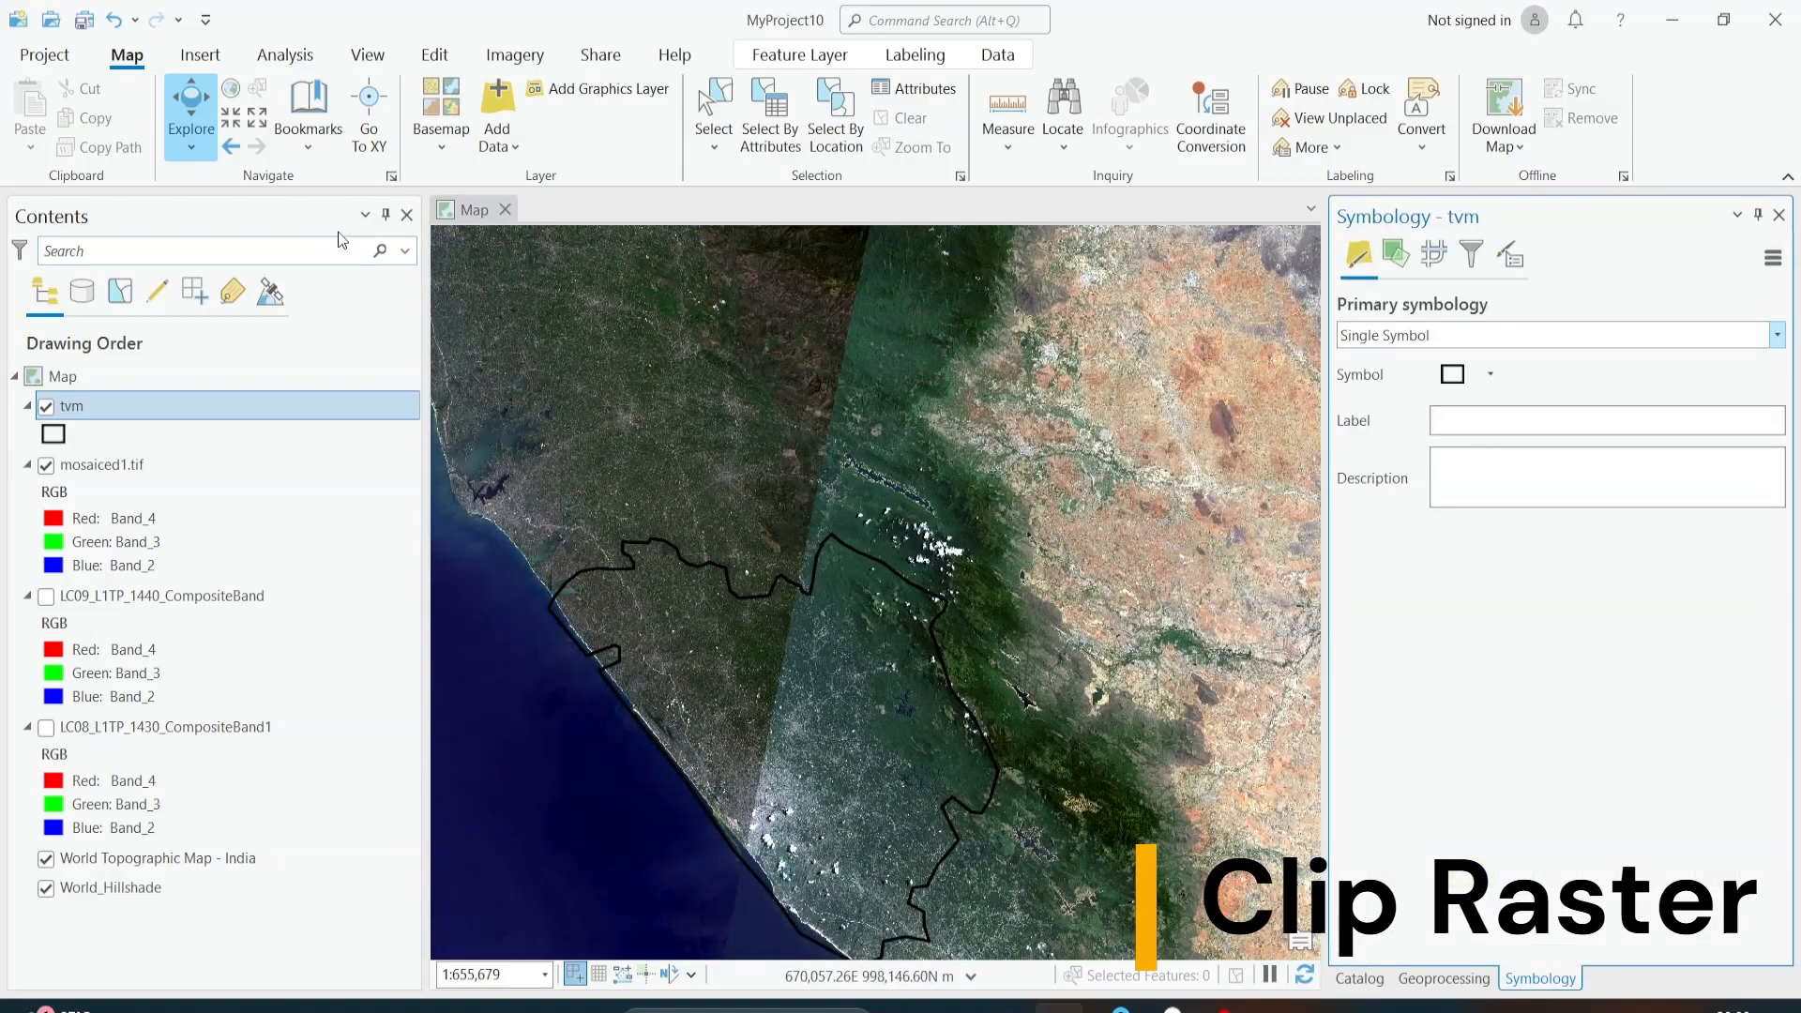
scroll(611, 434, "down", 3)
left_click_drag(643, 575, 891, 489)
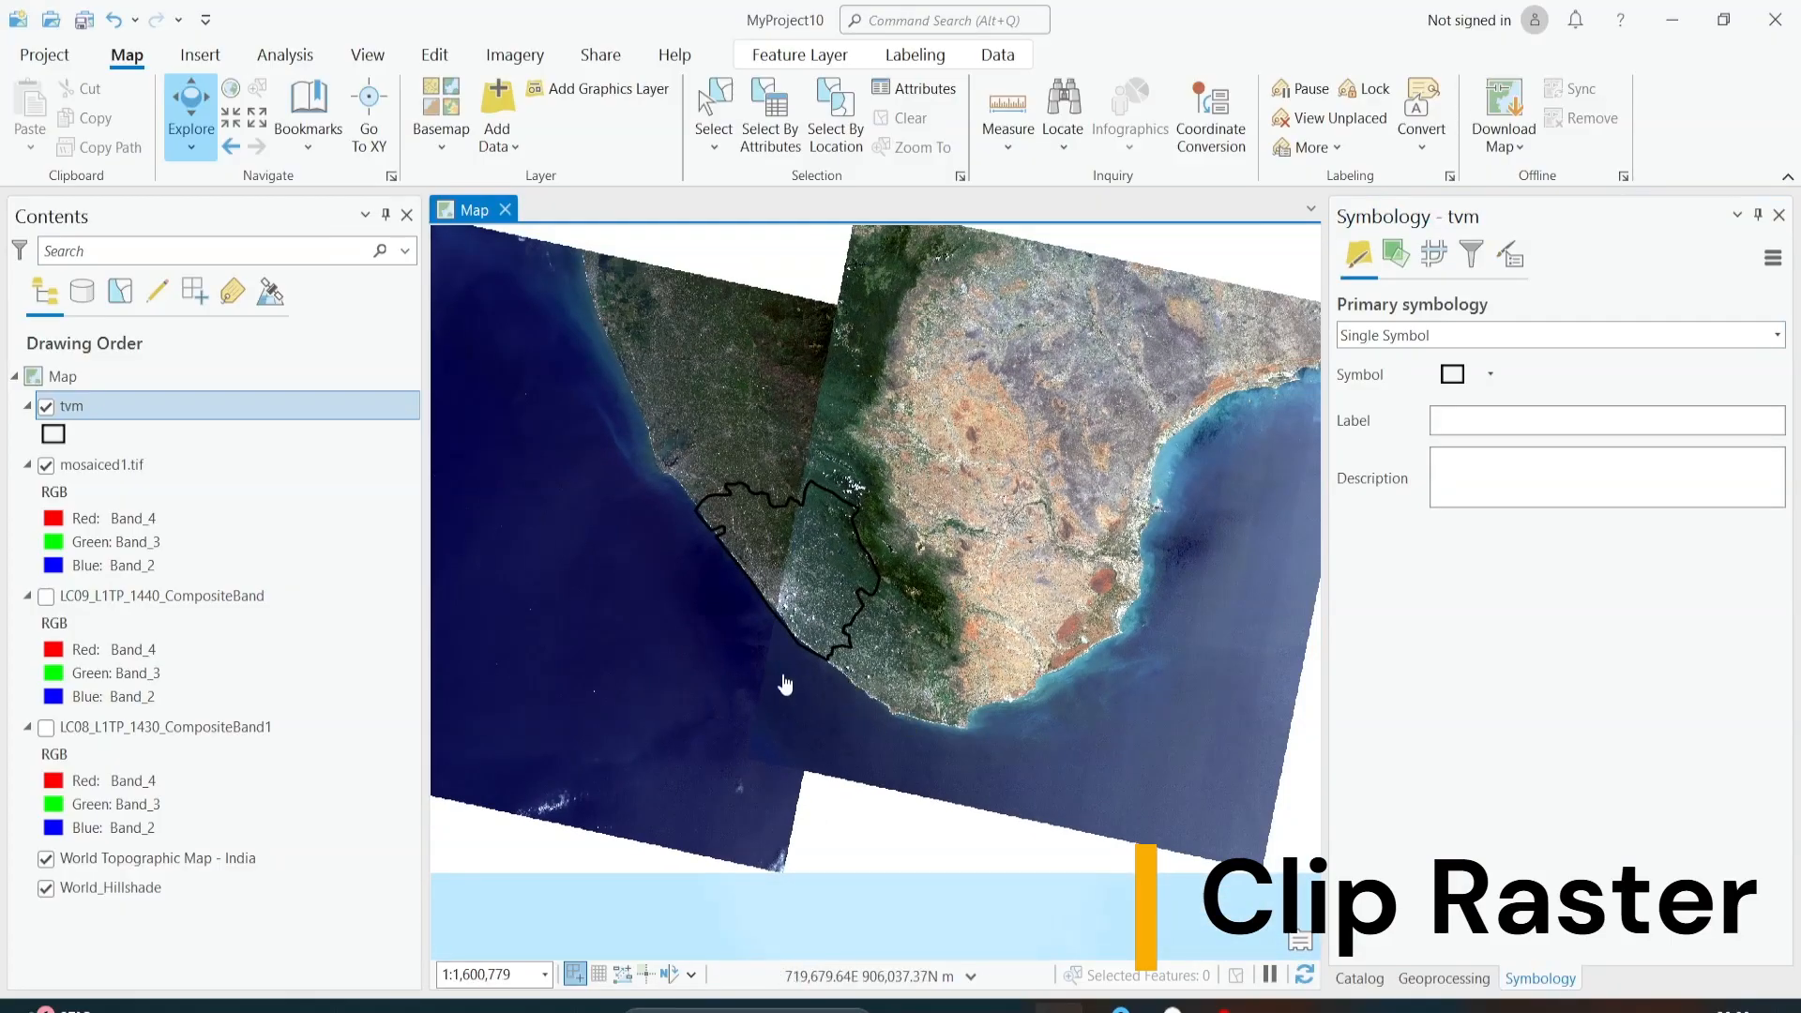
scroll(685, 582, "up", 3)
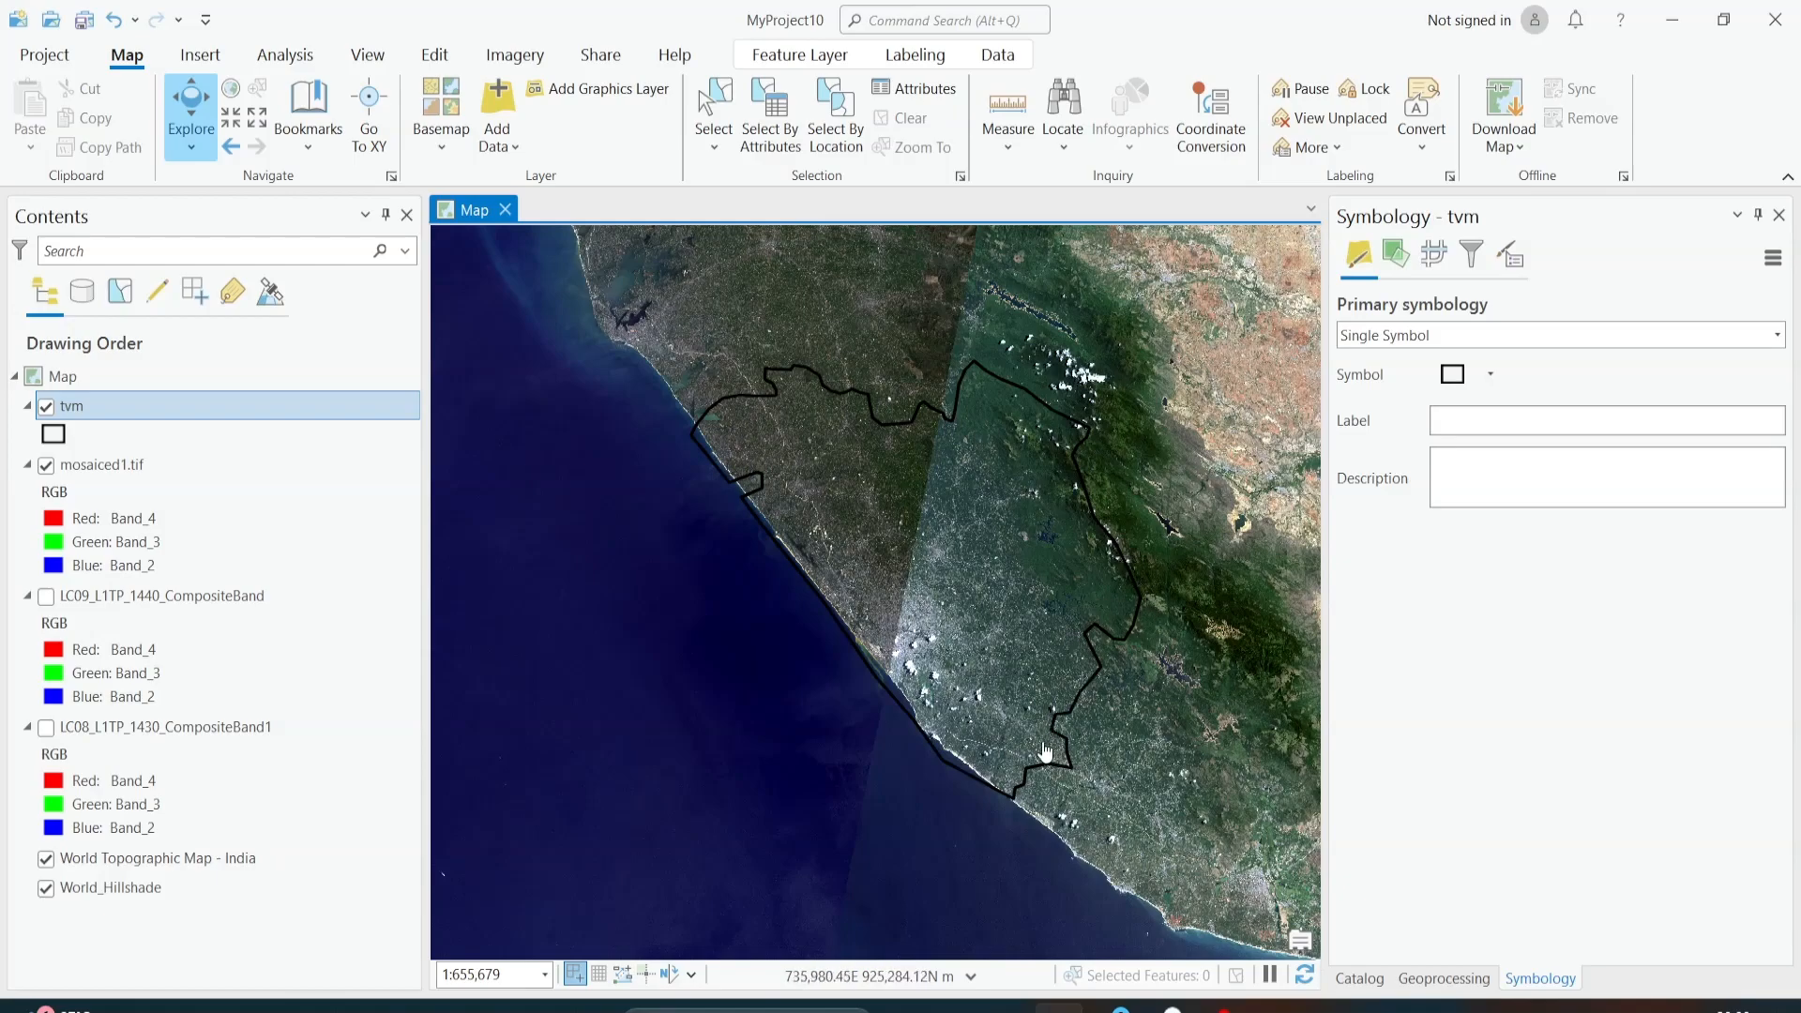
Step: Find the Clip Raster geoprocessing tool and set mosaiced1.tif as its input raster
scroll(791, 597, "down", 3)
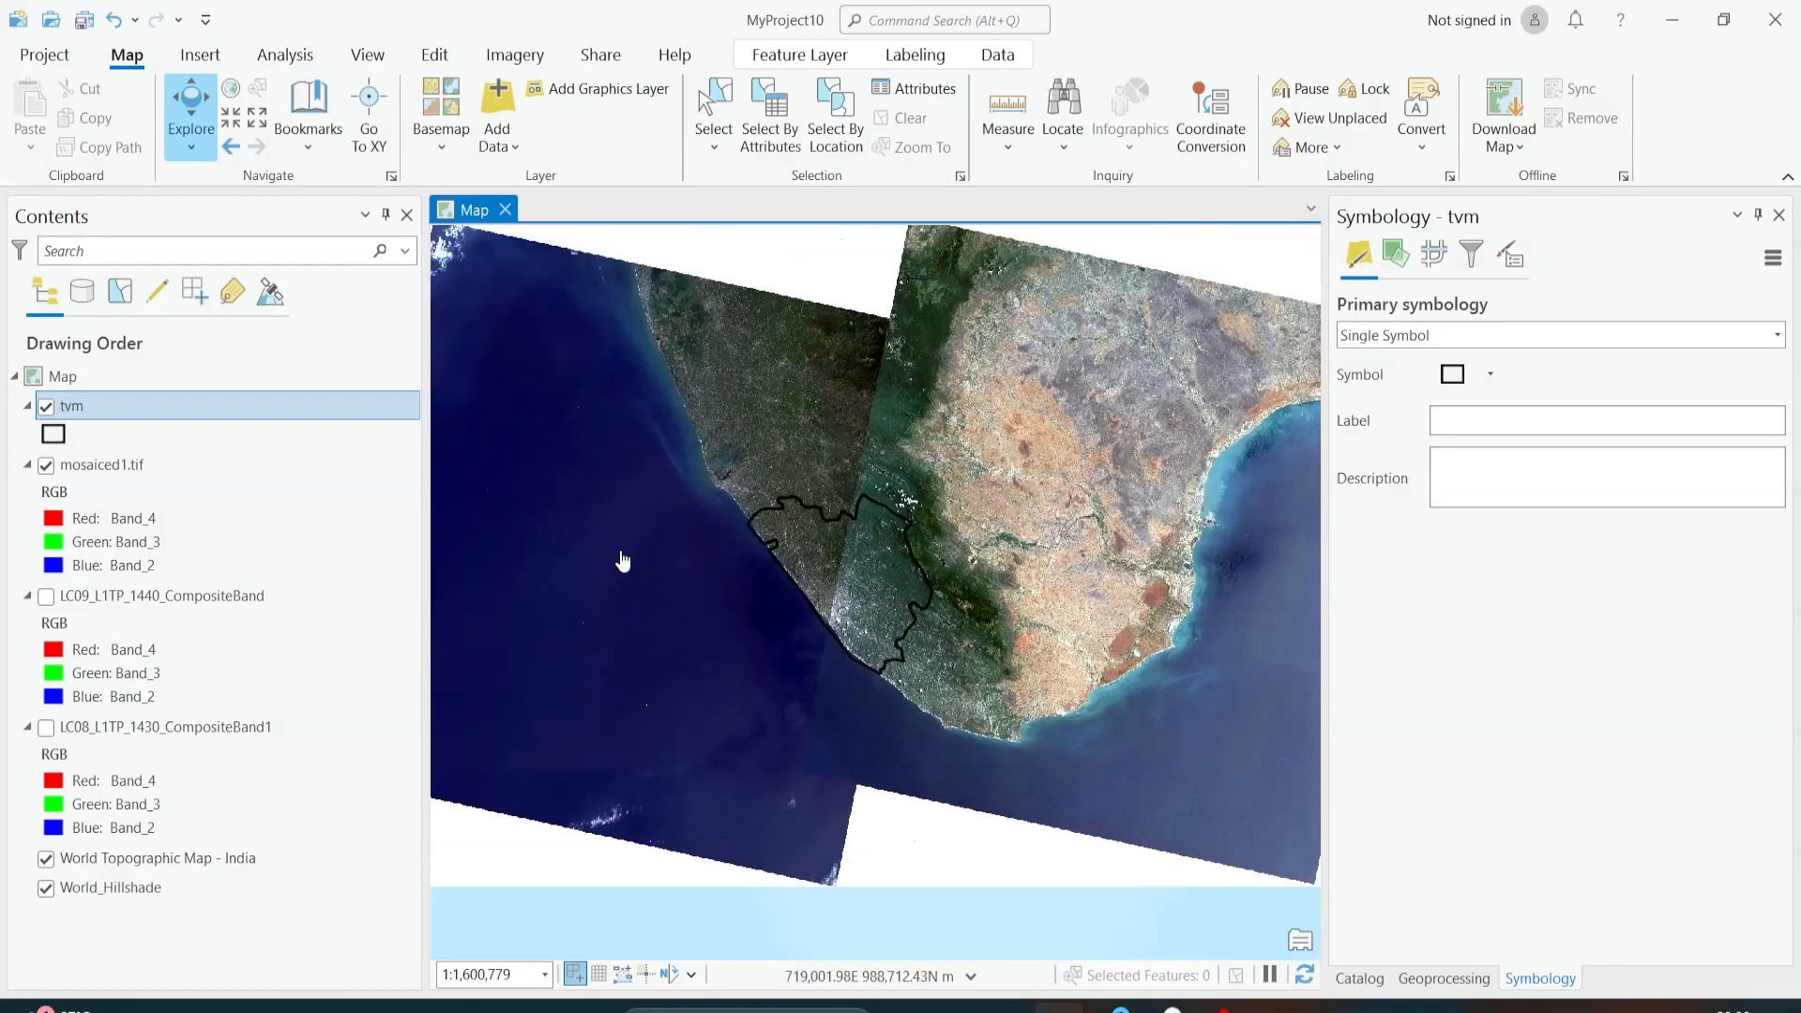
scroll(895, 548, "up", 3)
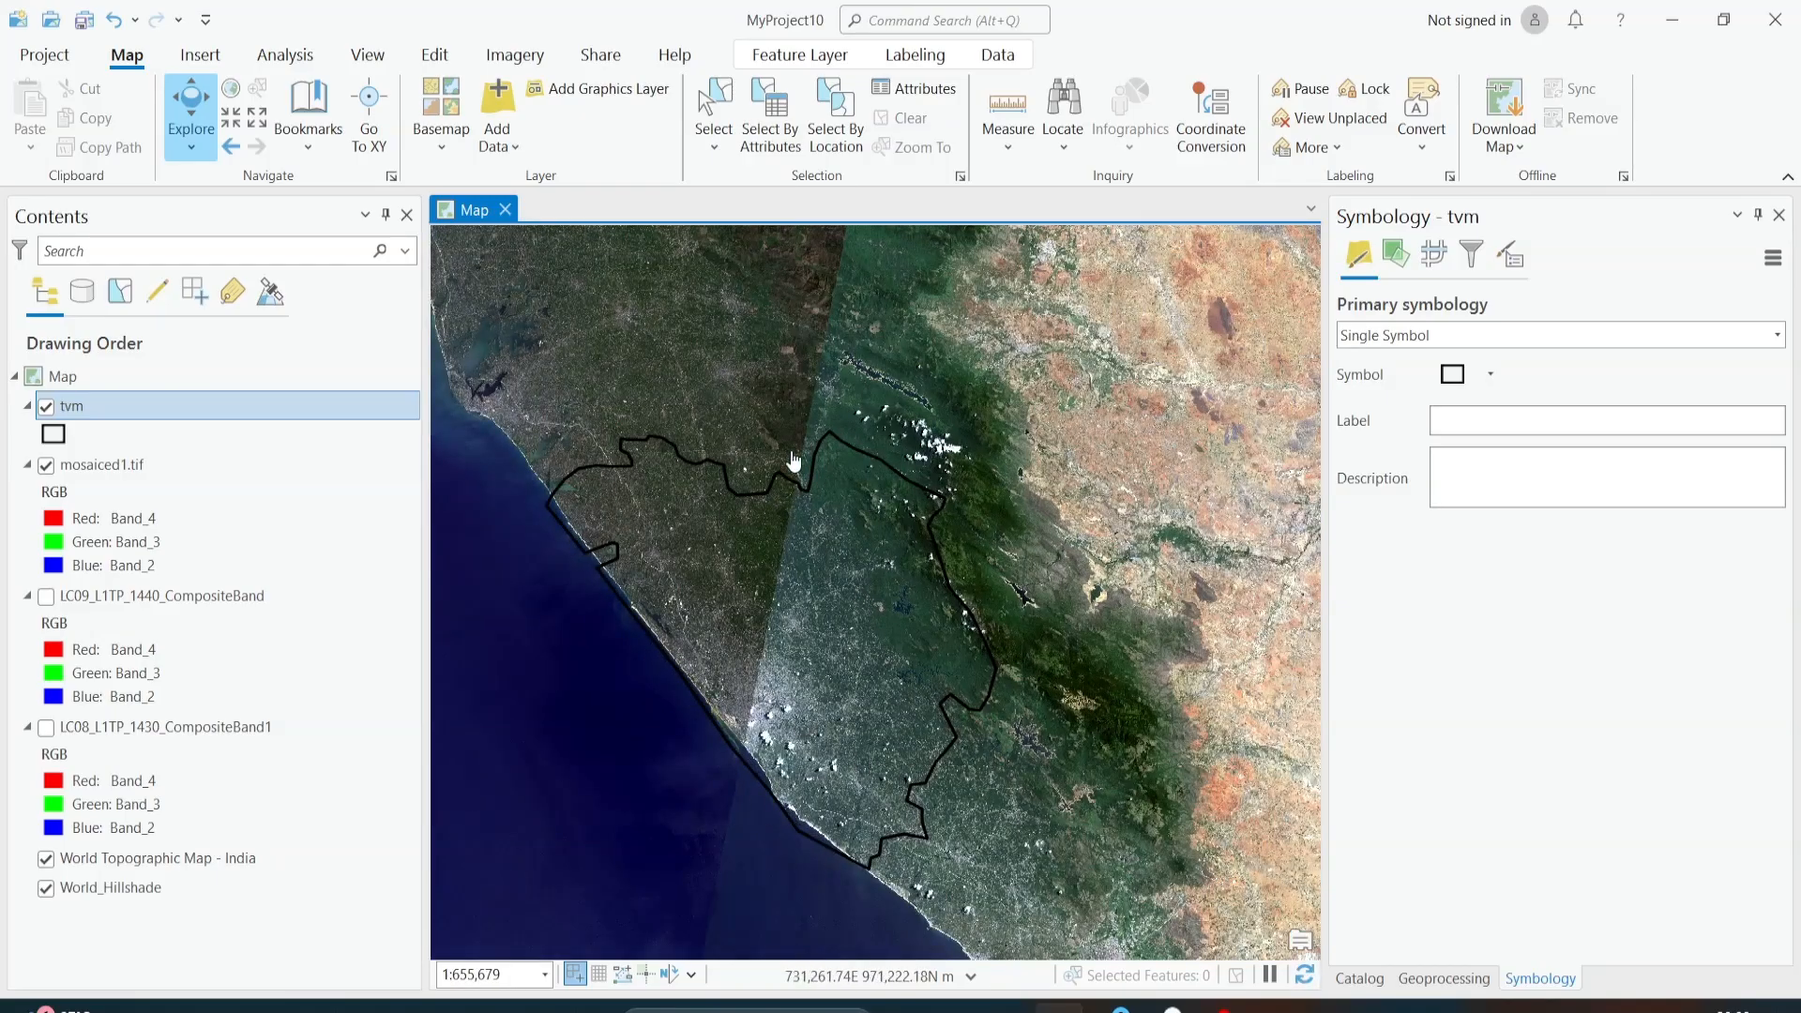
left_click(388, 56)
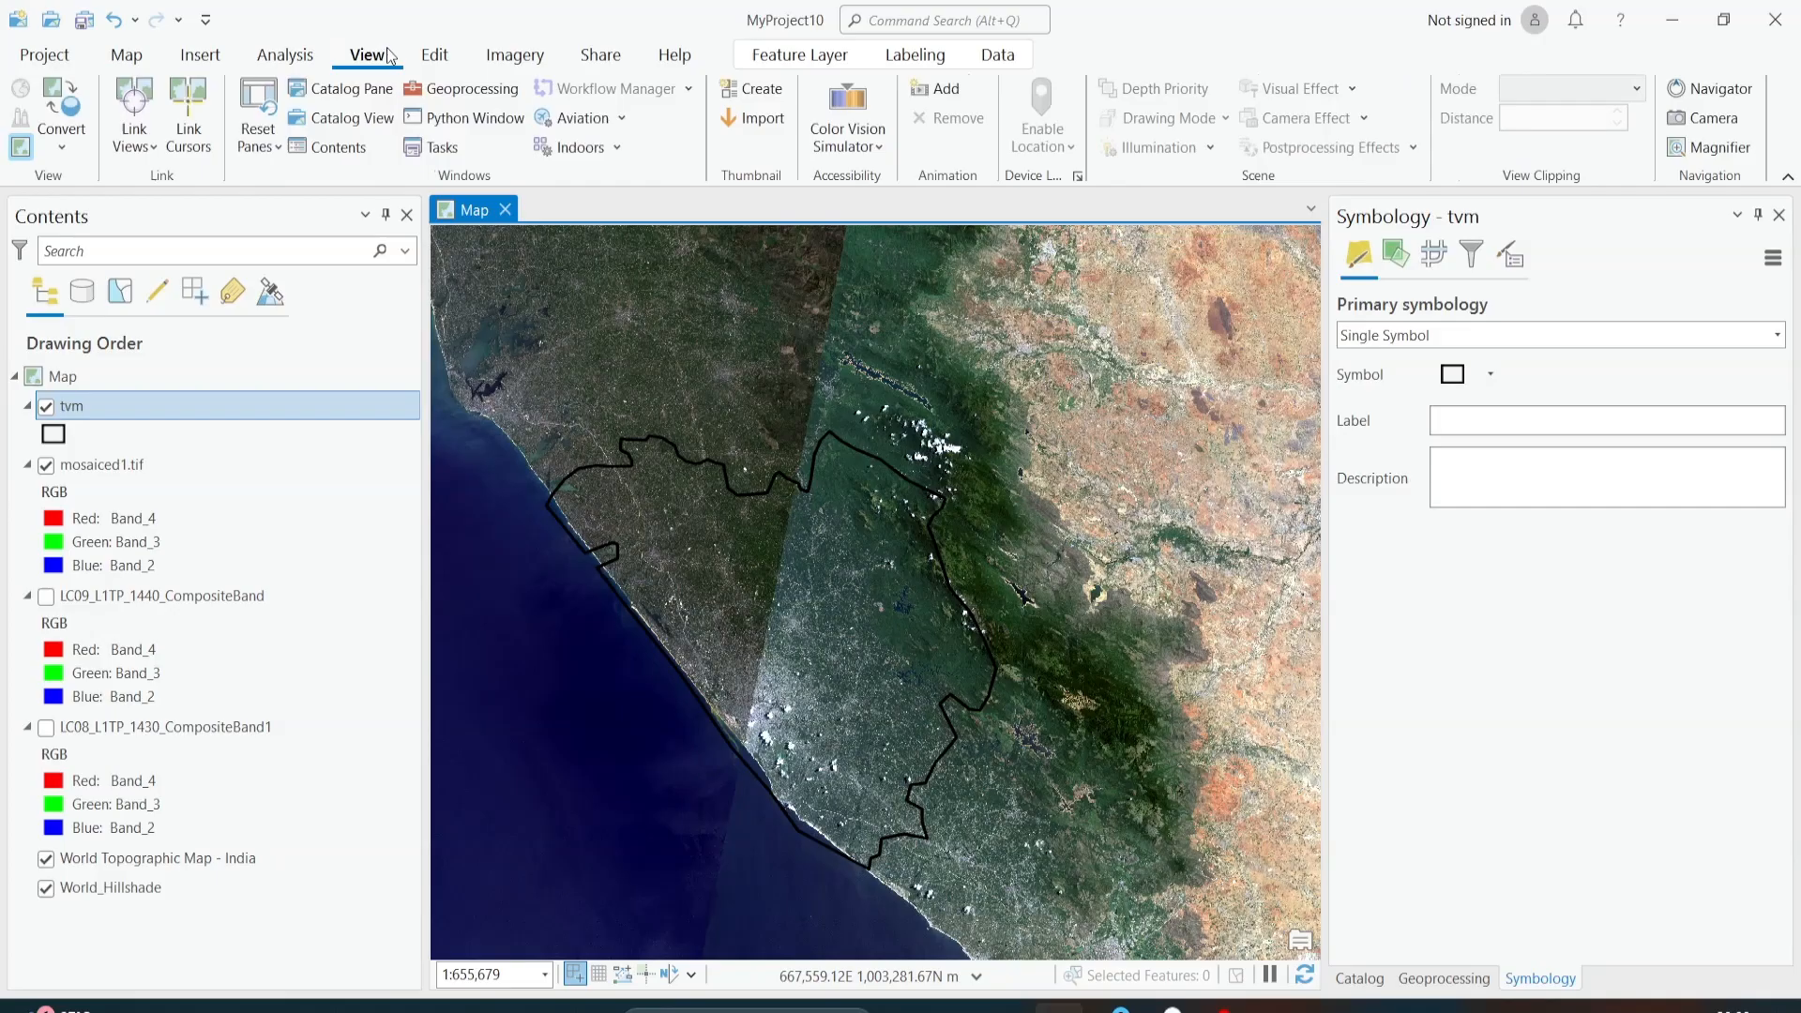
left_click(438, 88)
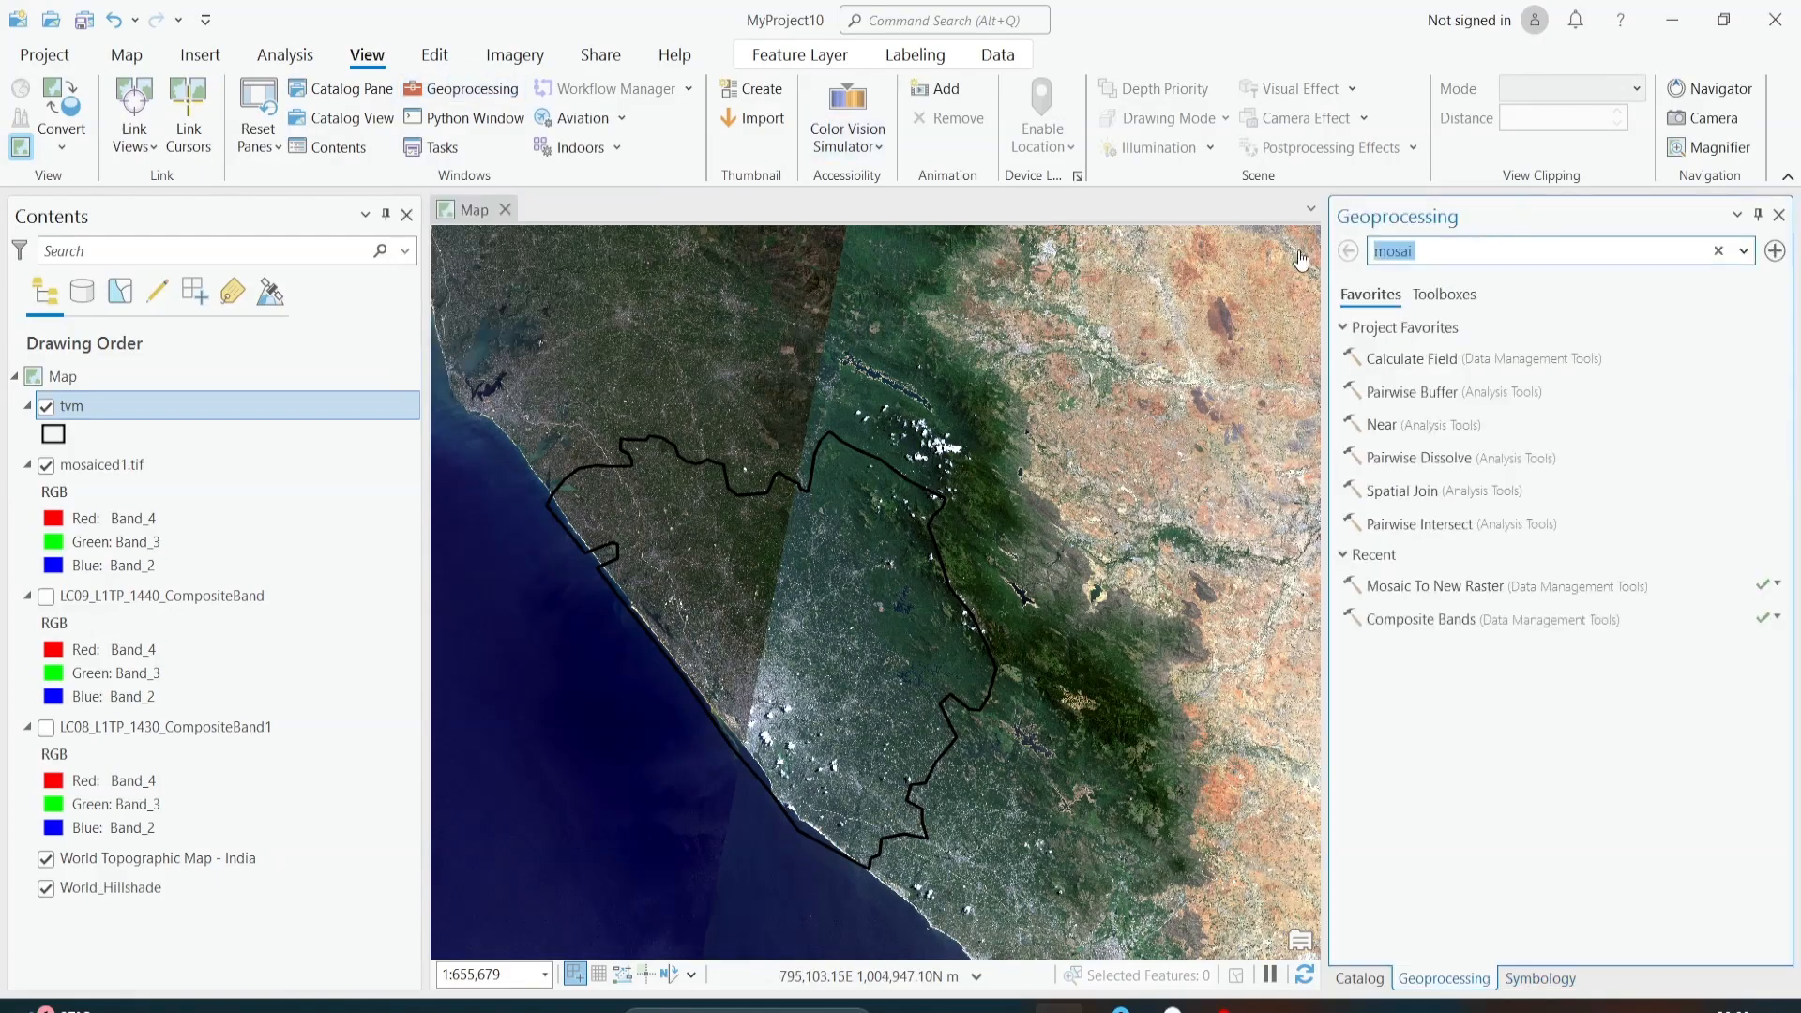
type("clip")
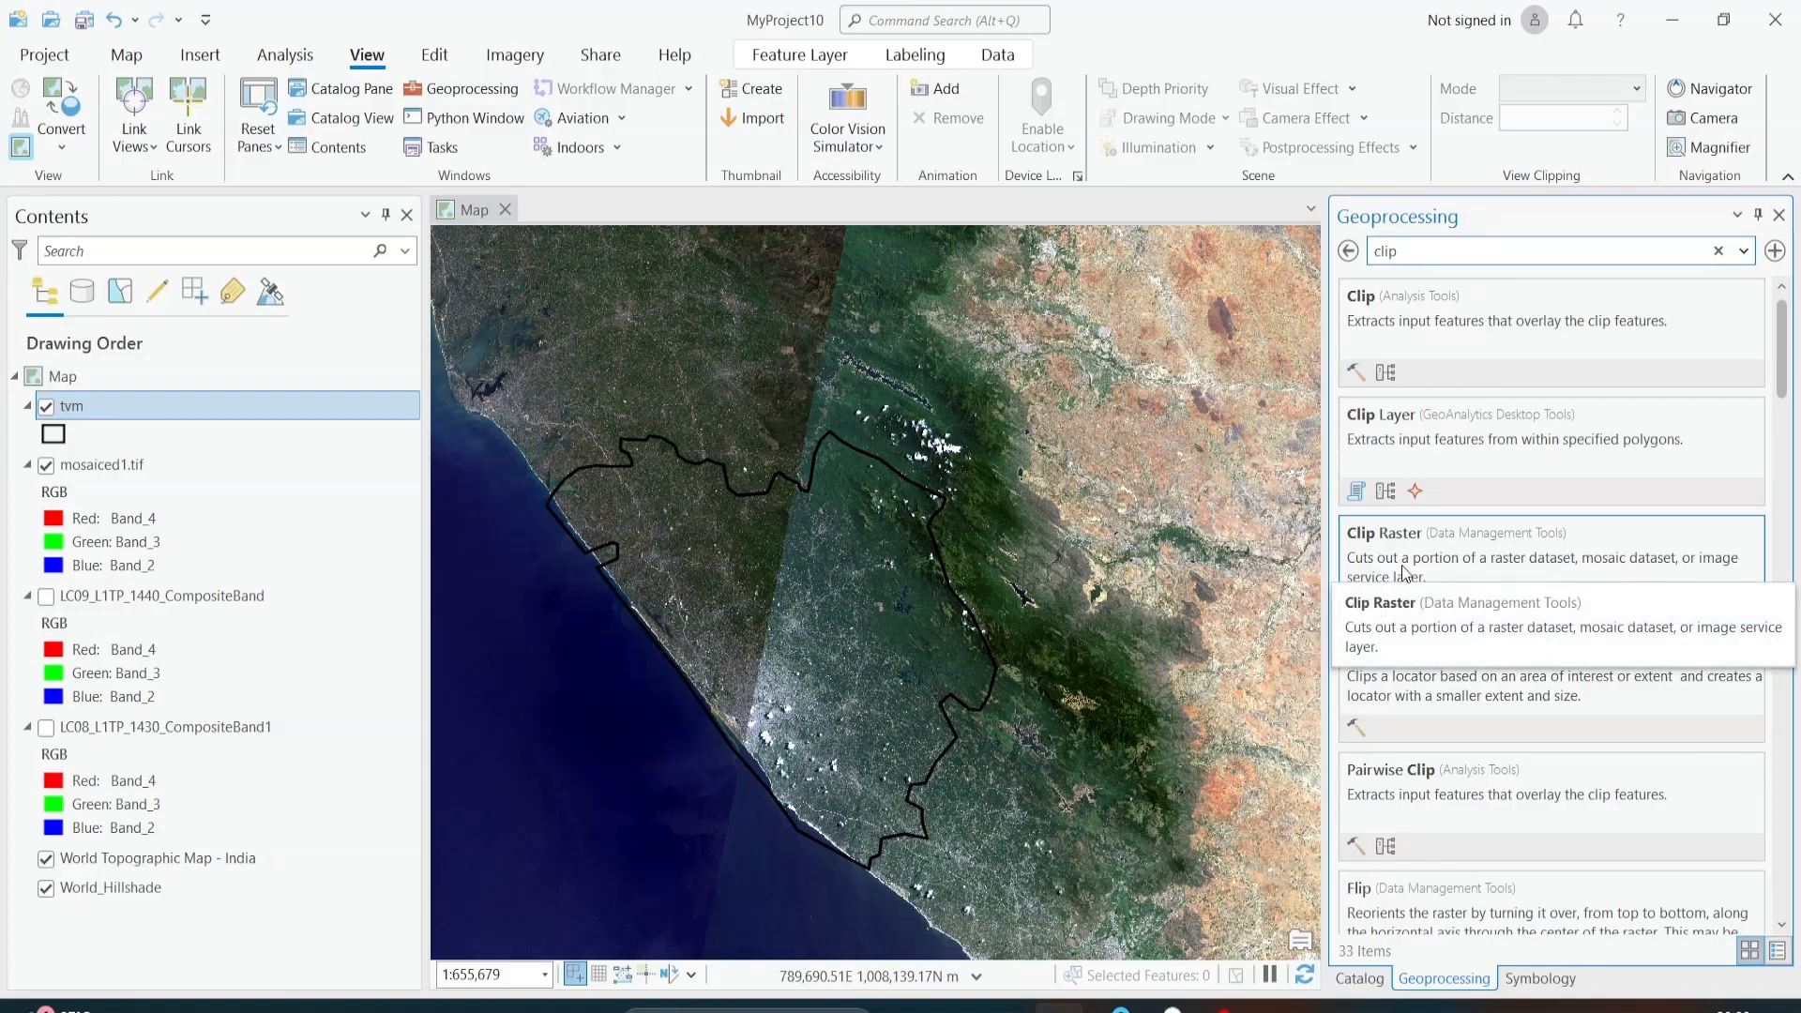
left_click(1477, 563)
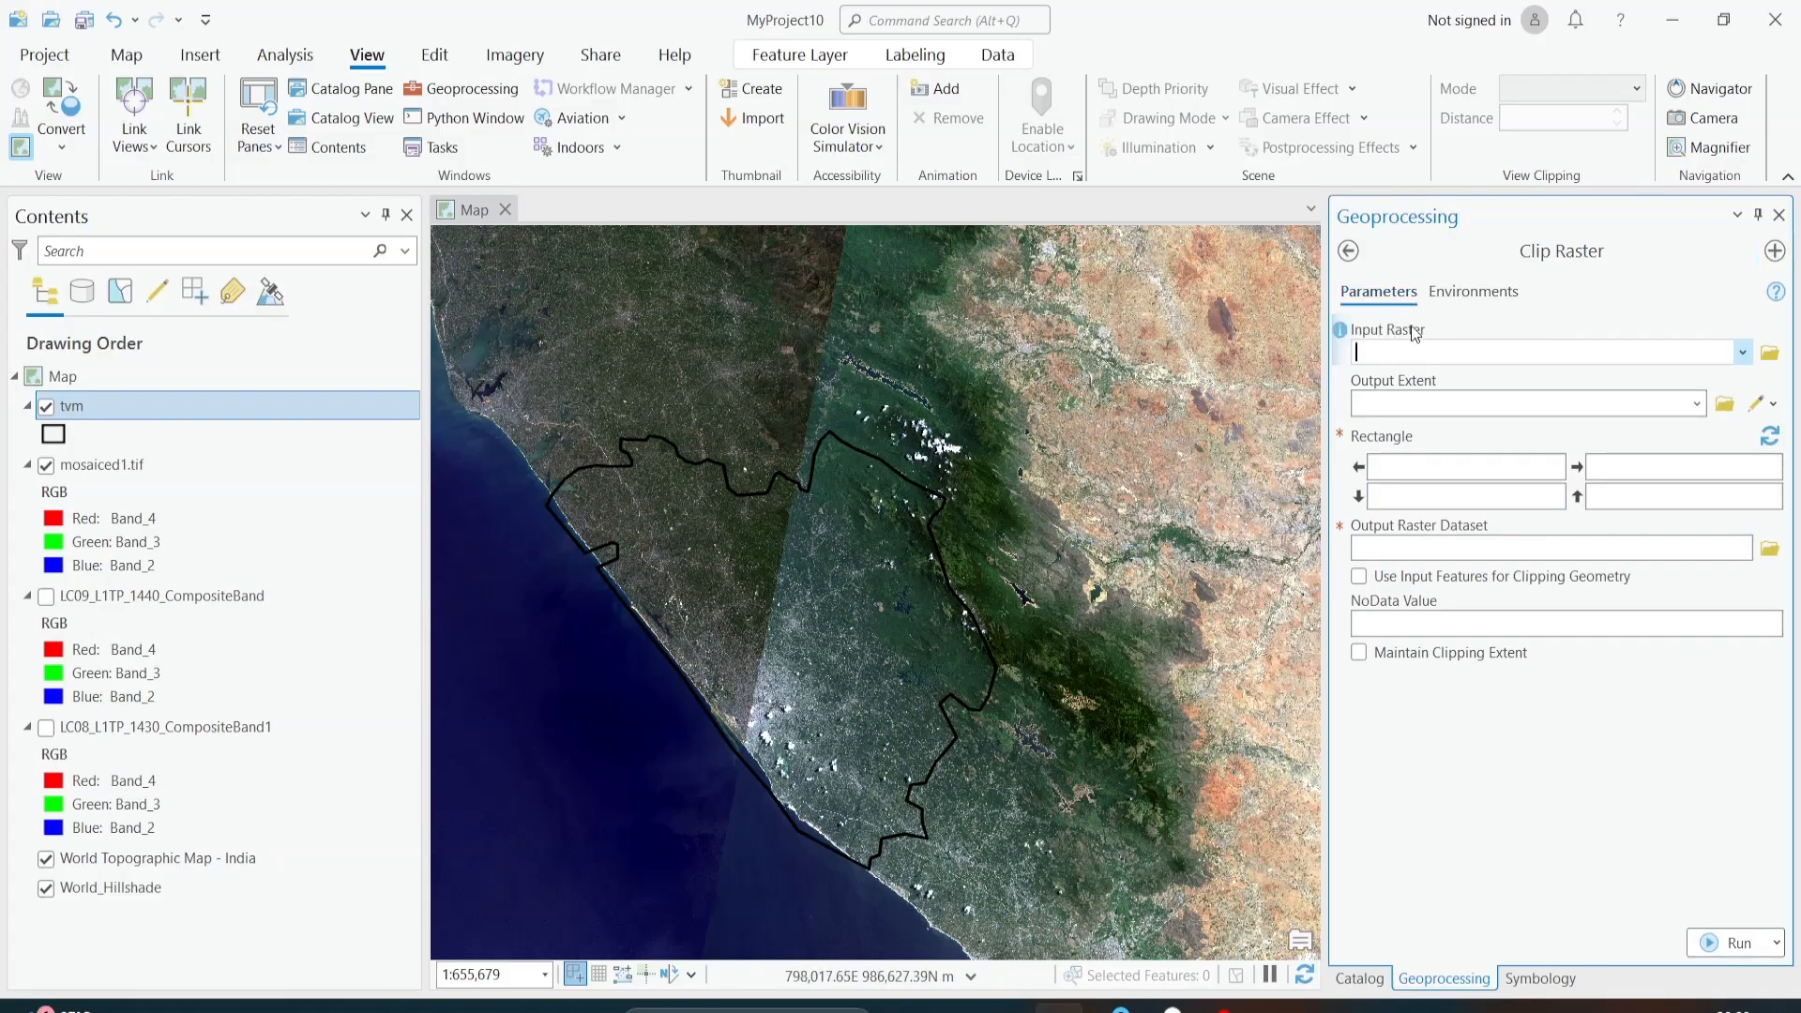
left_click(1742, 353)
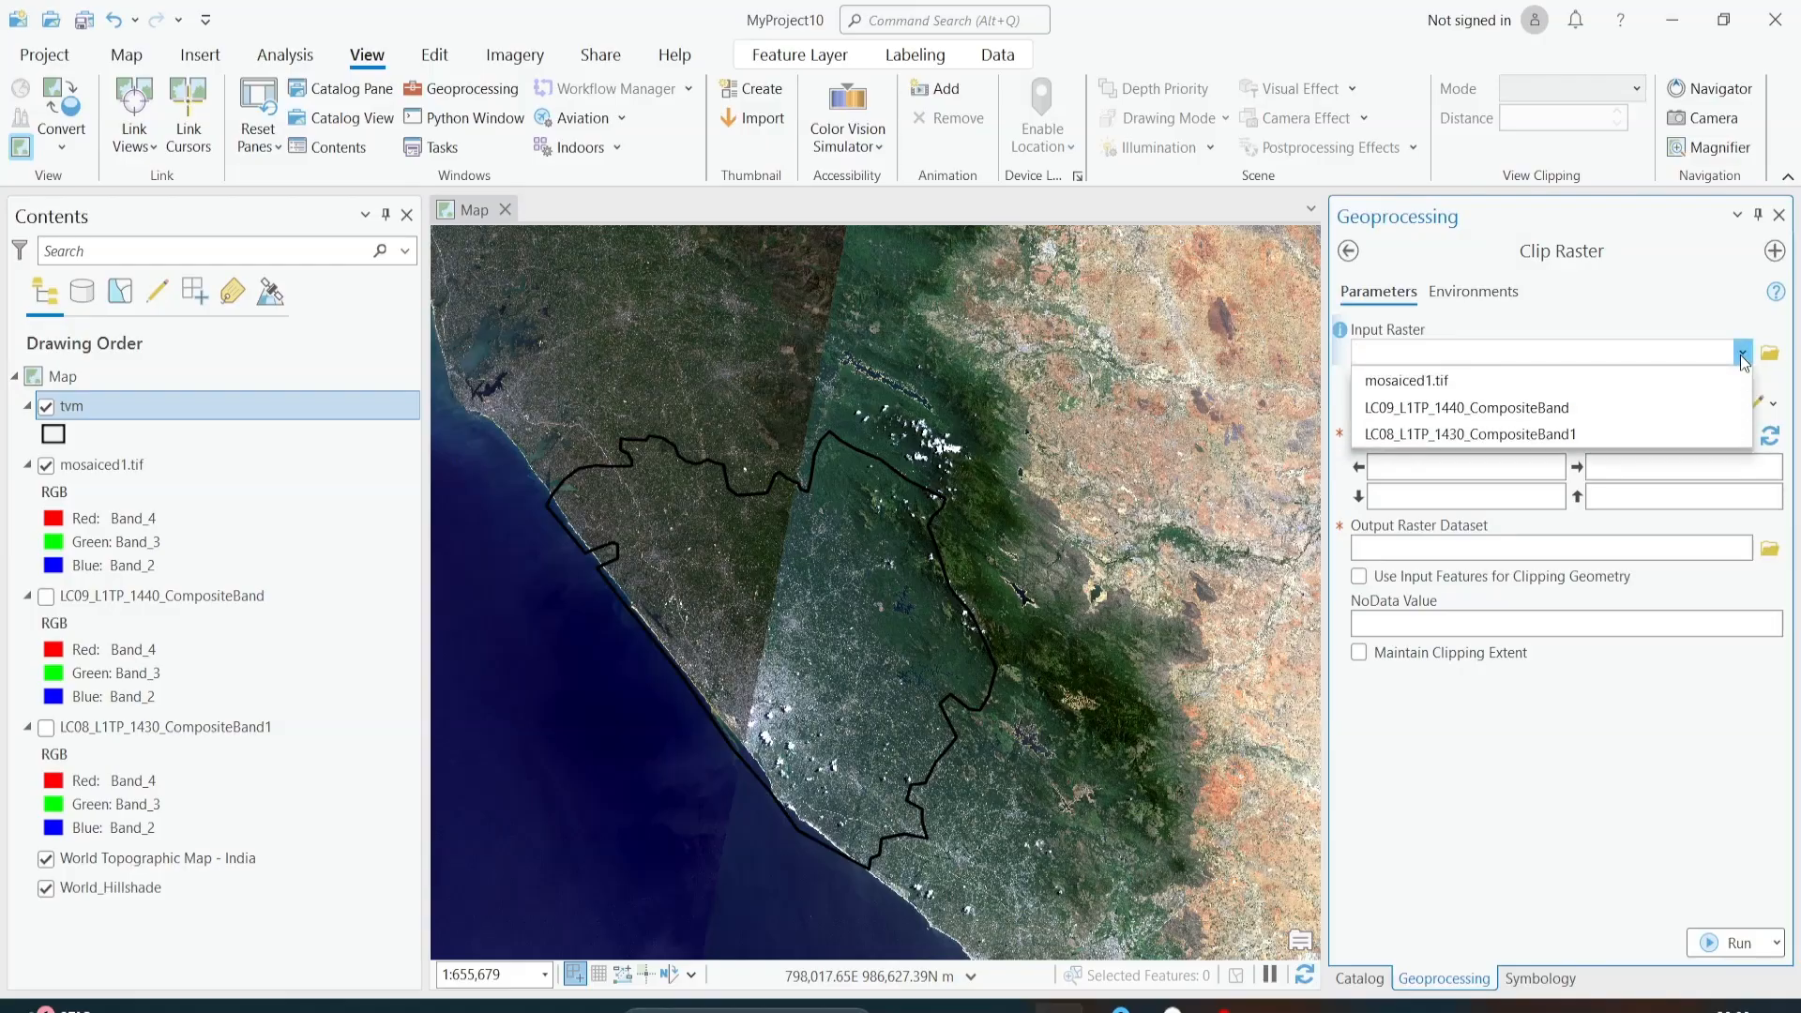
left_click(1641, 378)
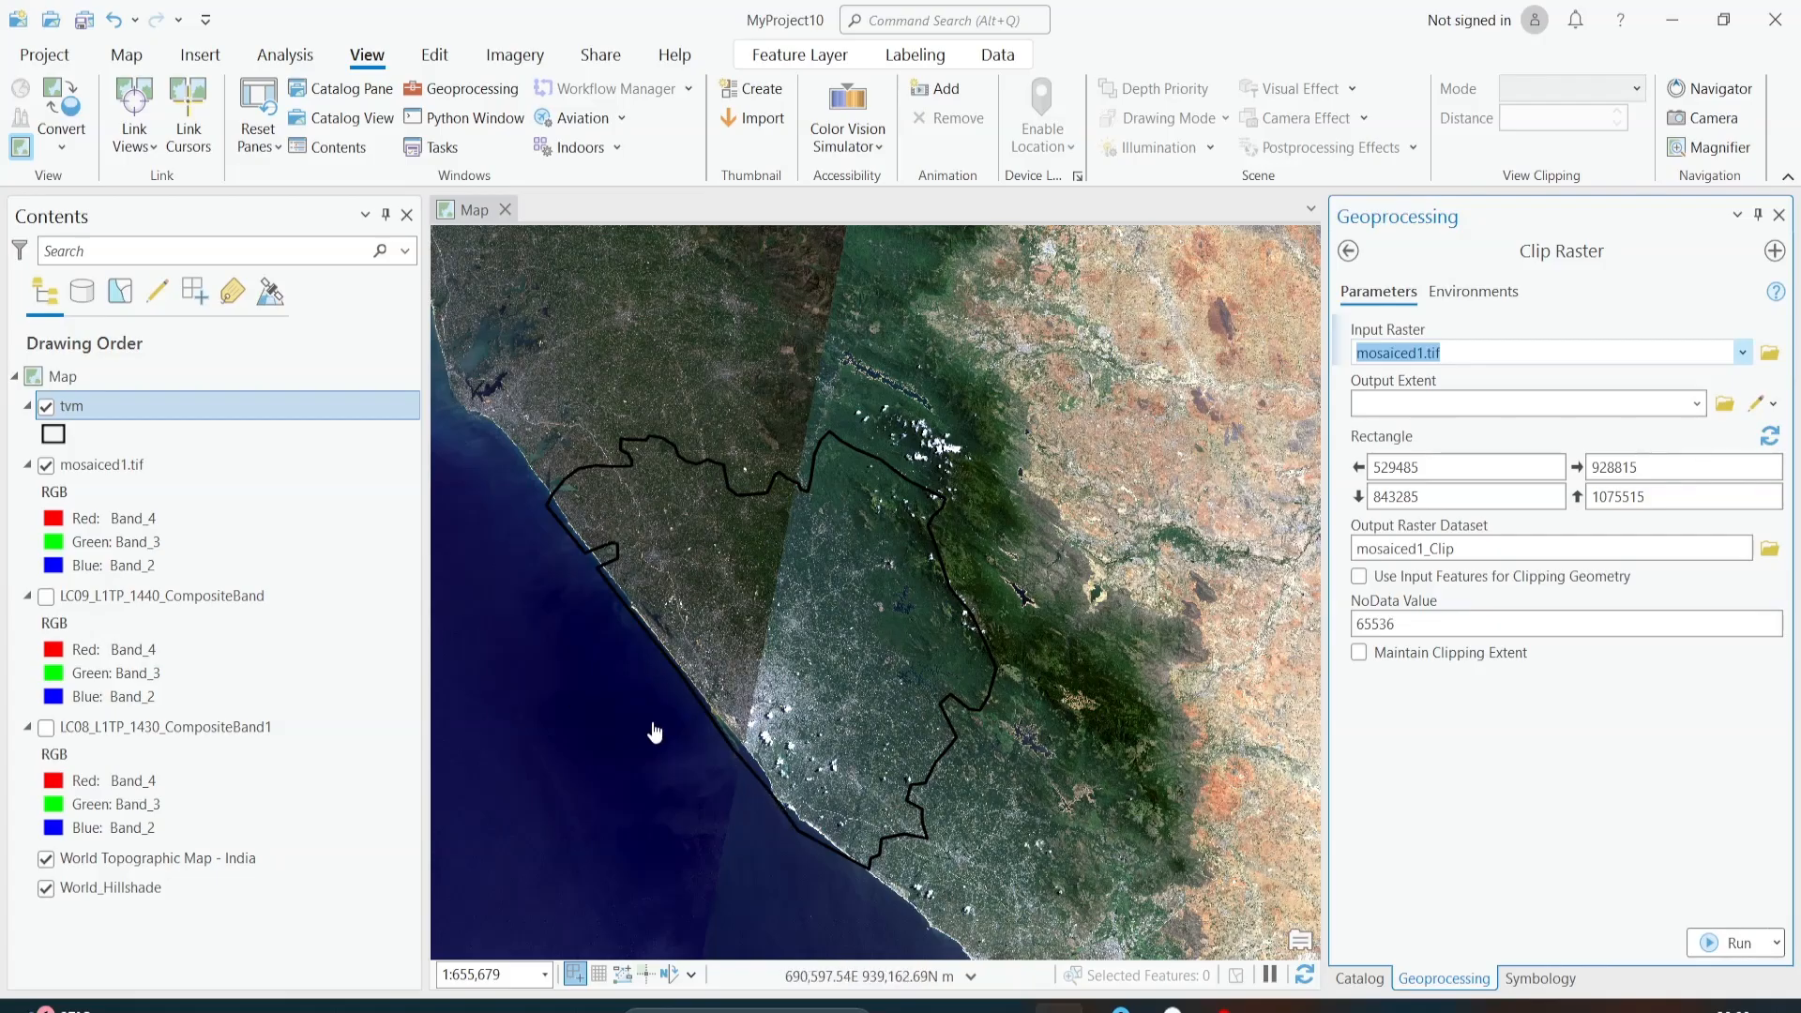
Step: Set the Clip Raster output extent to tvm, using the input features for clipping geometry and maintaining the clipping extent
scroll(658, 722, "down", 2)
scroll(737, 660, "up", 2)
left_click_drag(735, 660, 829, 498)
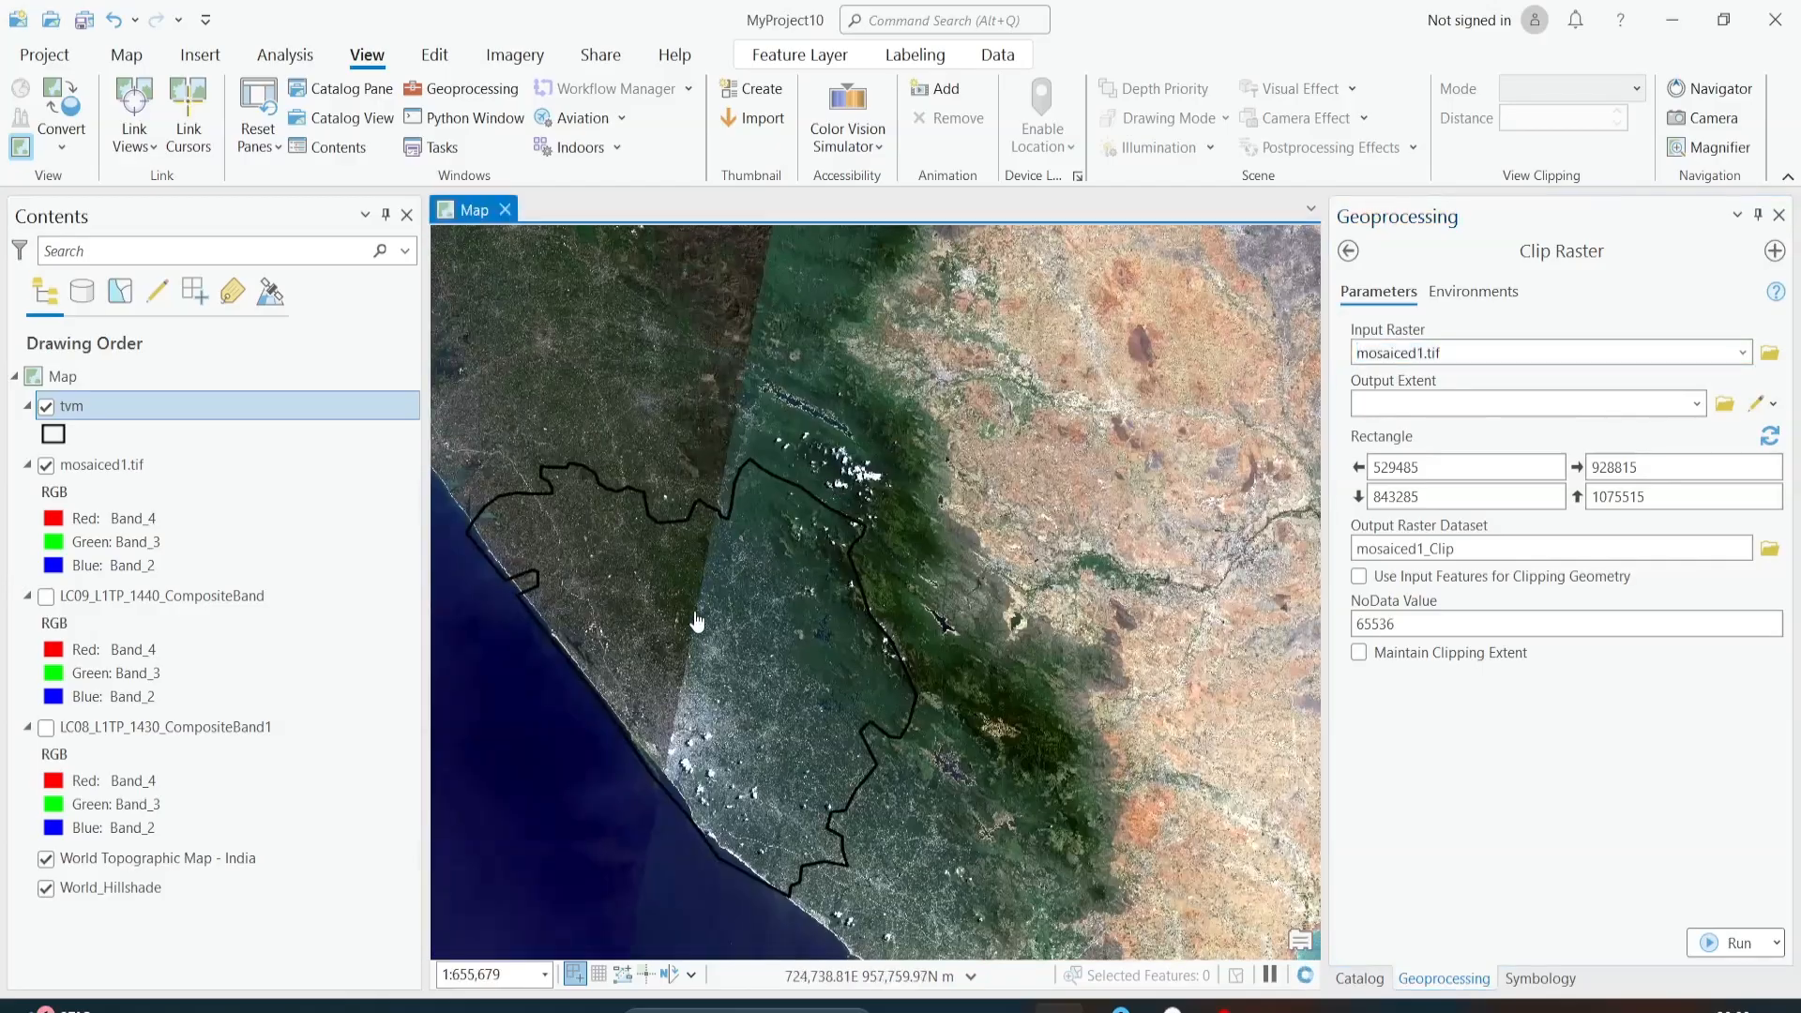
left_click_drag(737, 551, 774, 506)
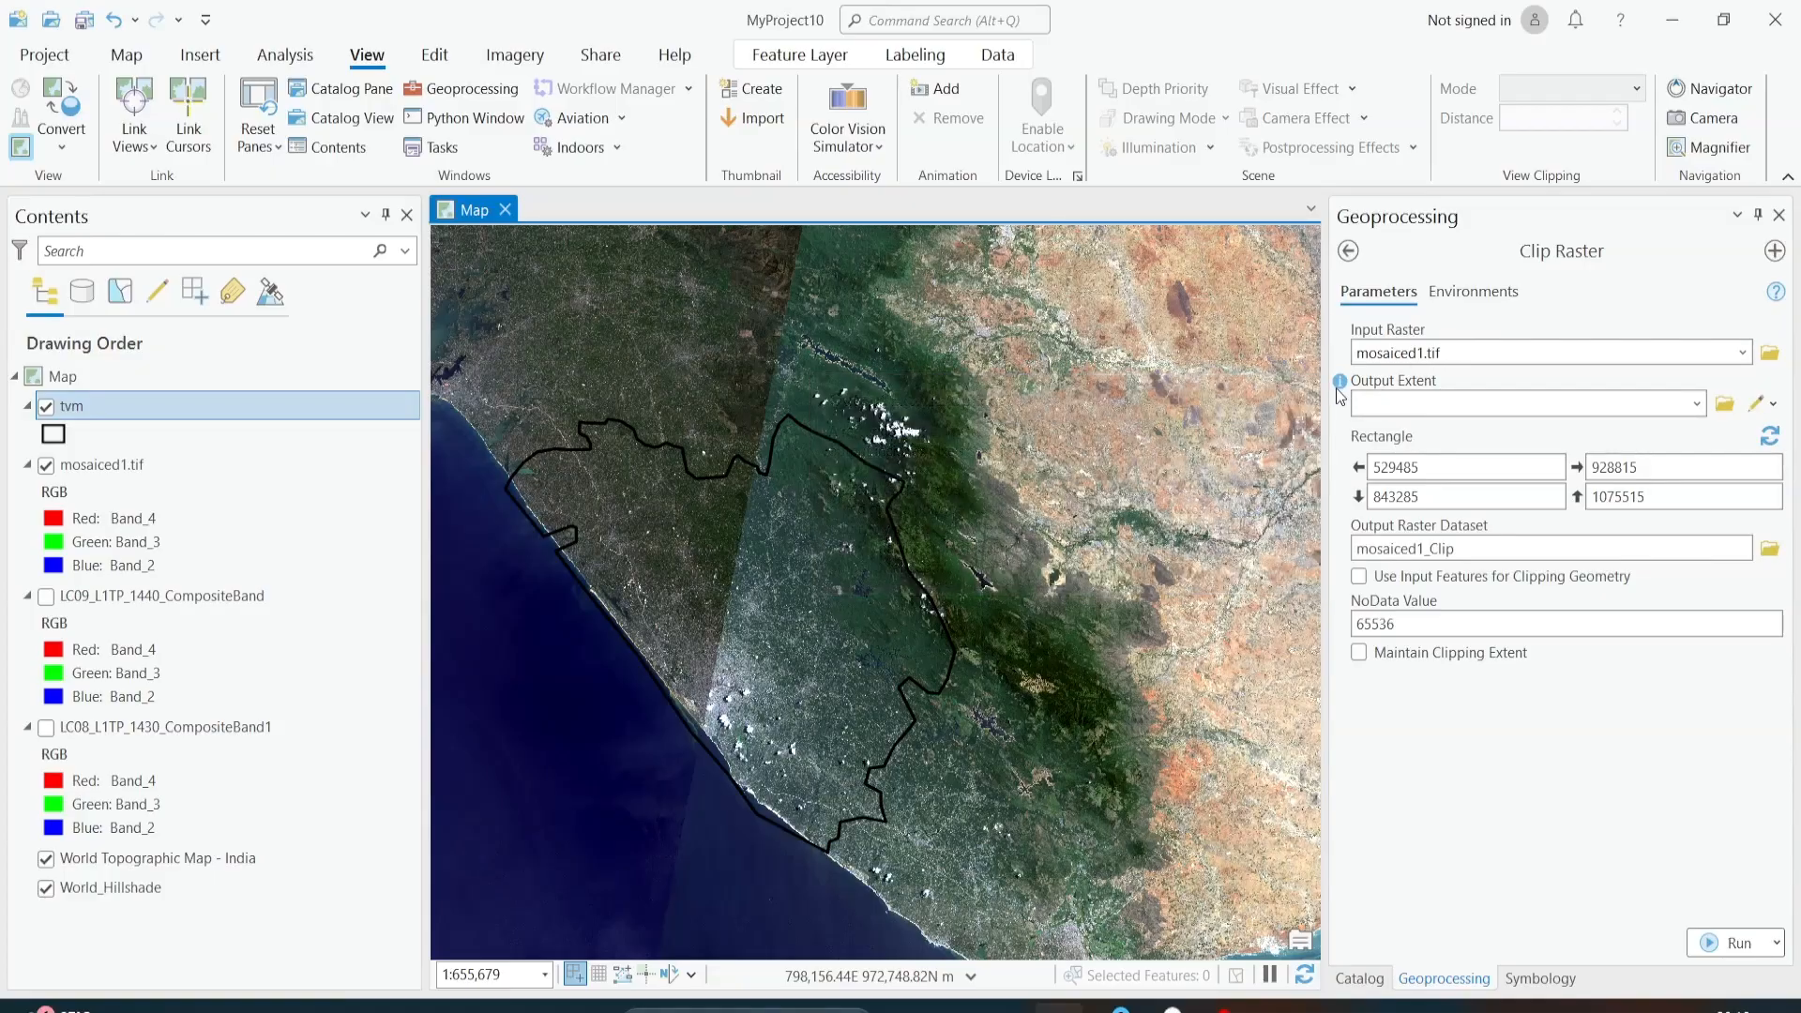
mouse_move(1341, 386)
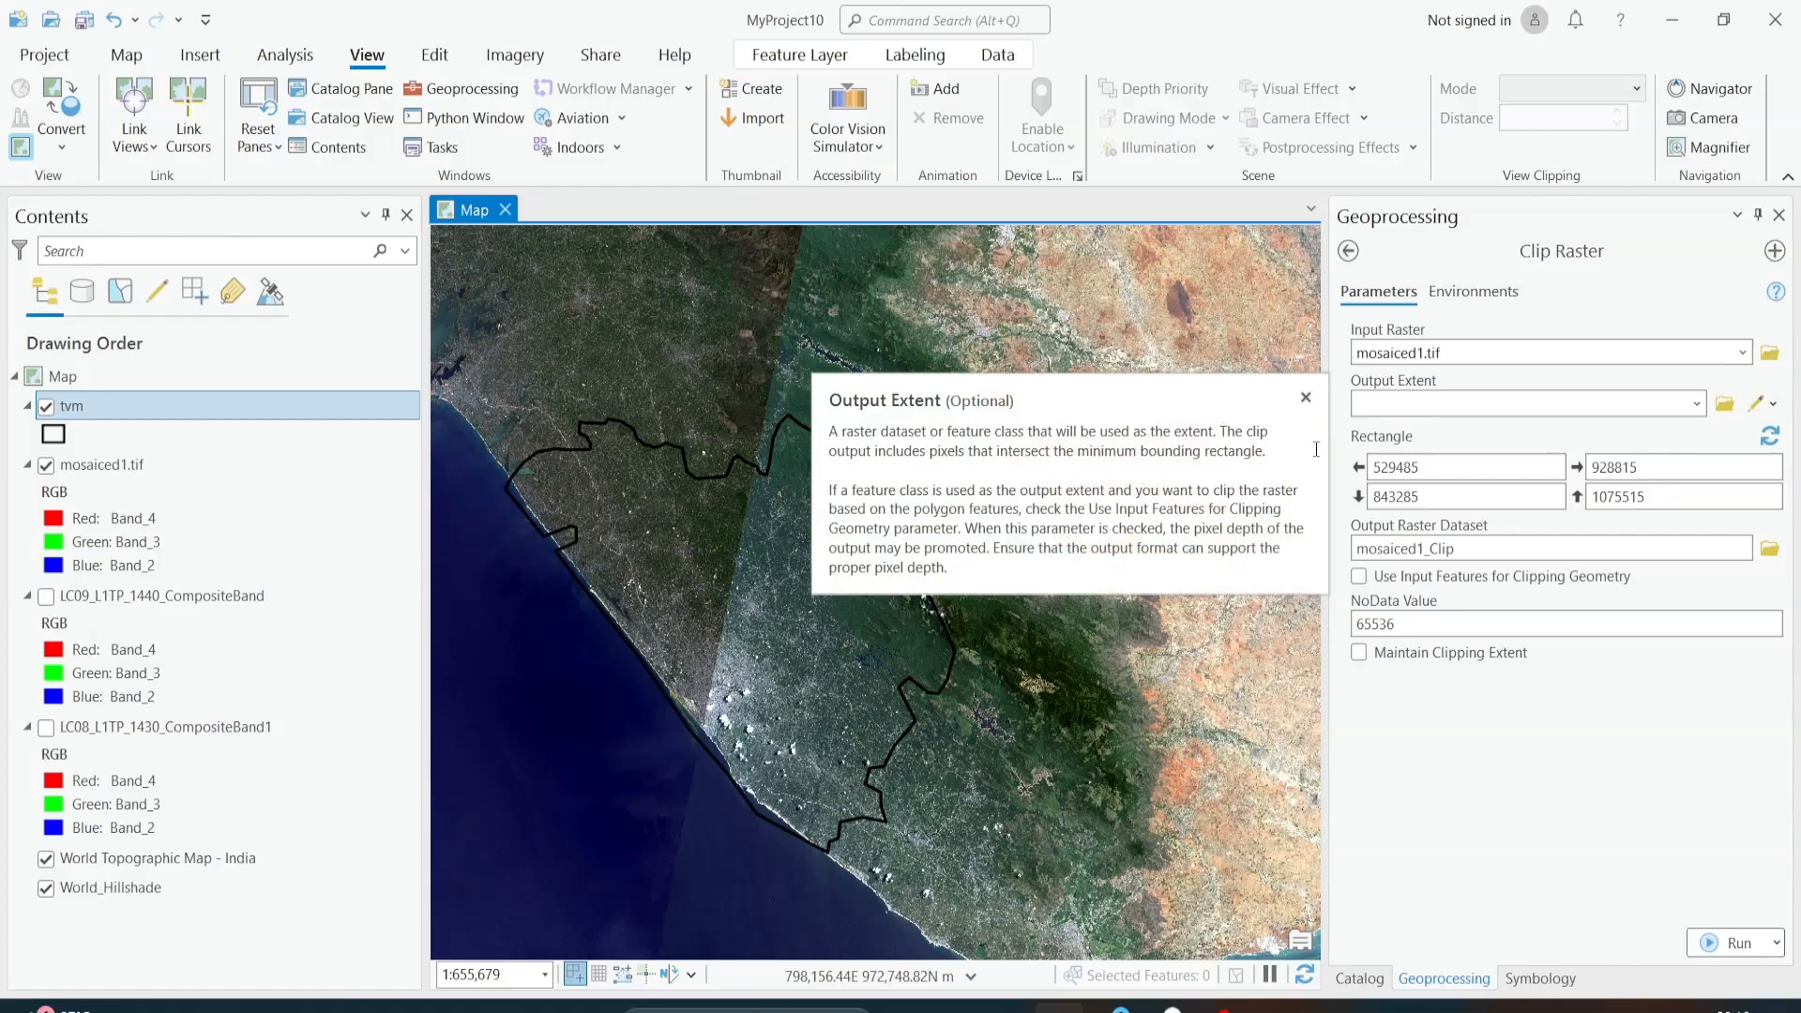
left_click(1698, 404)
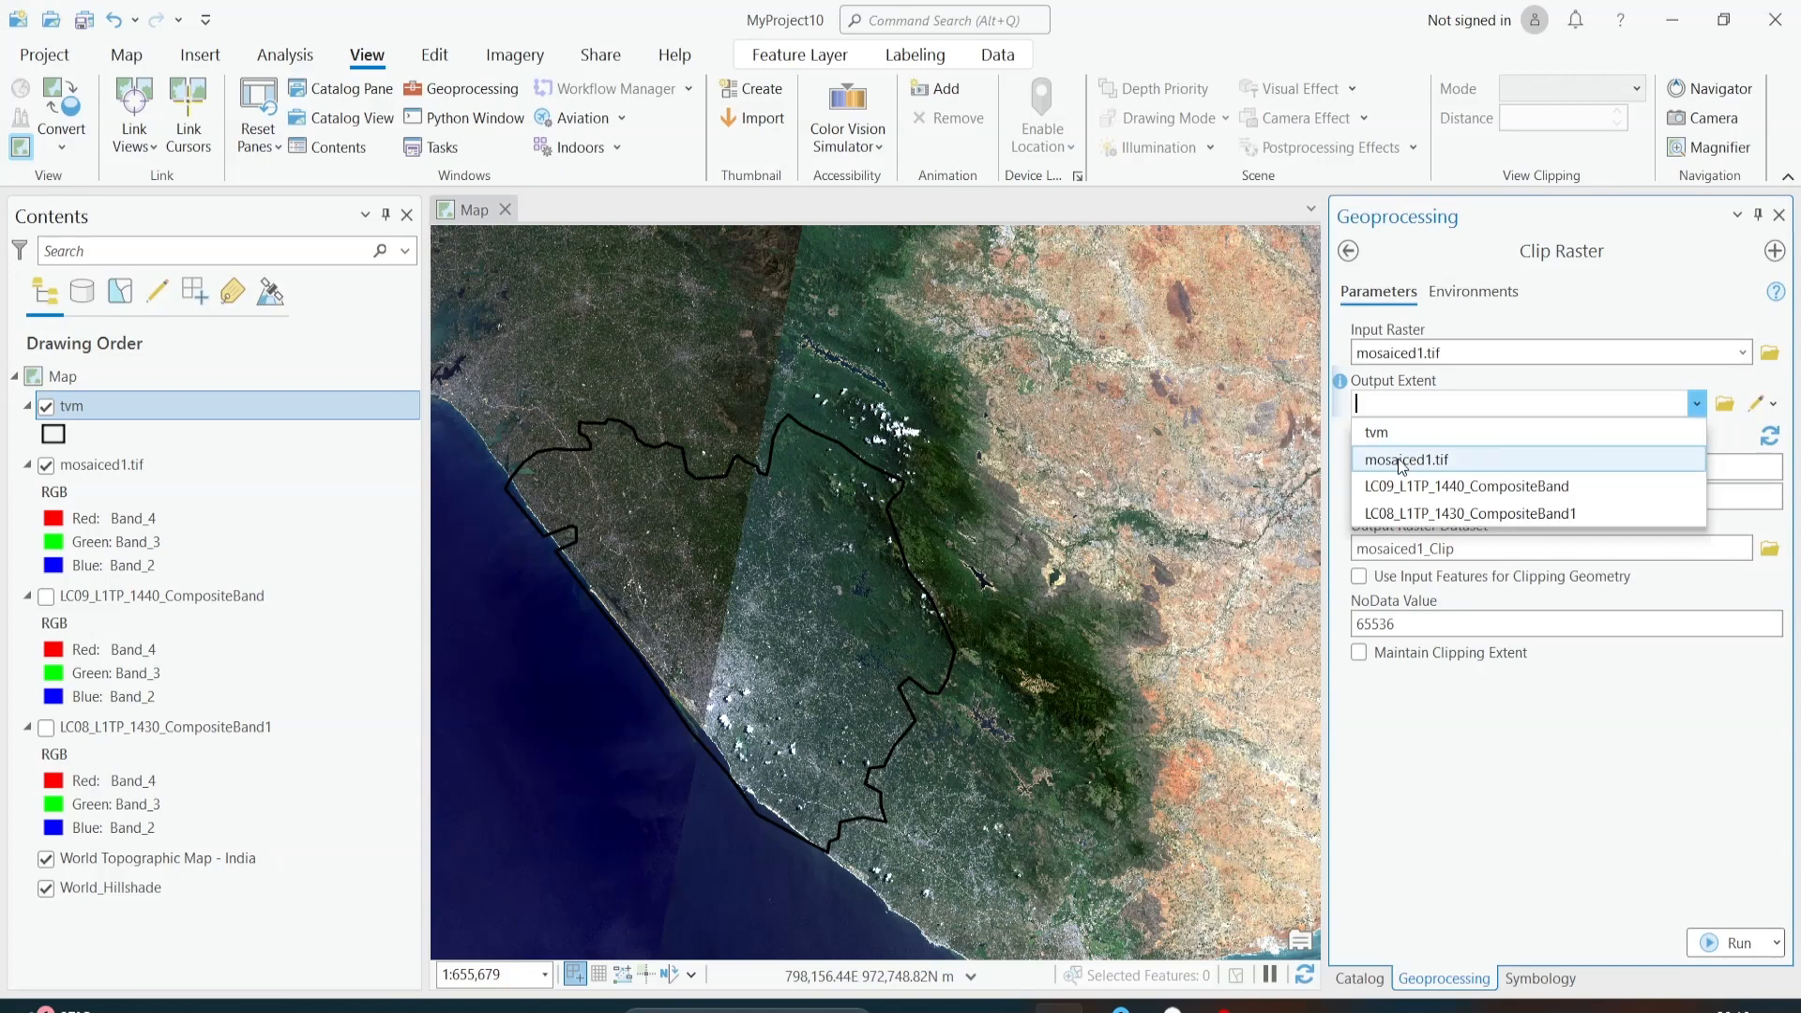
left_click(1383, 432)
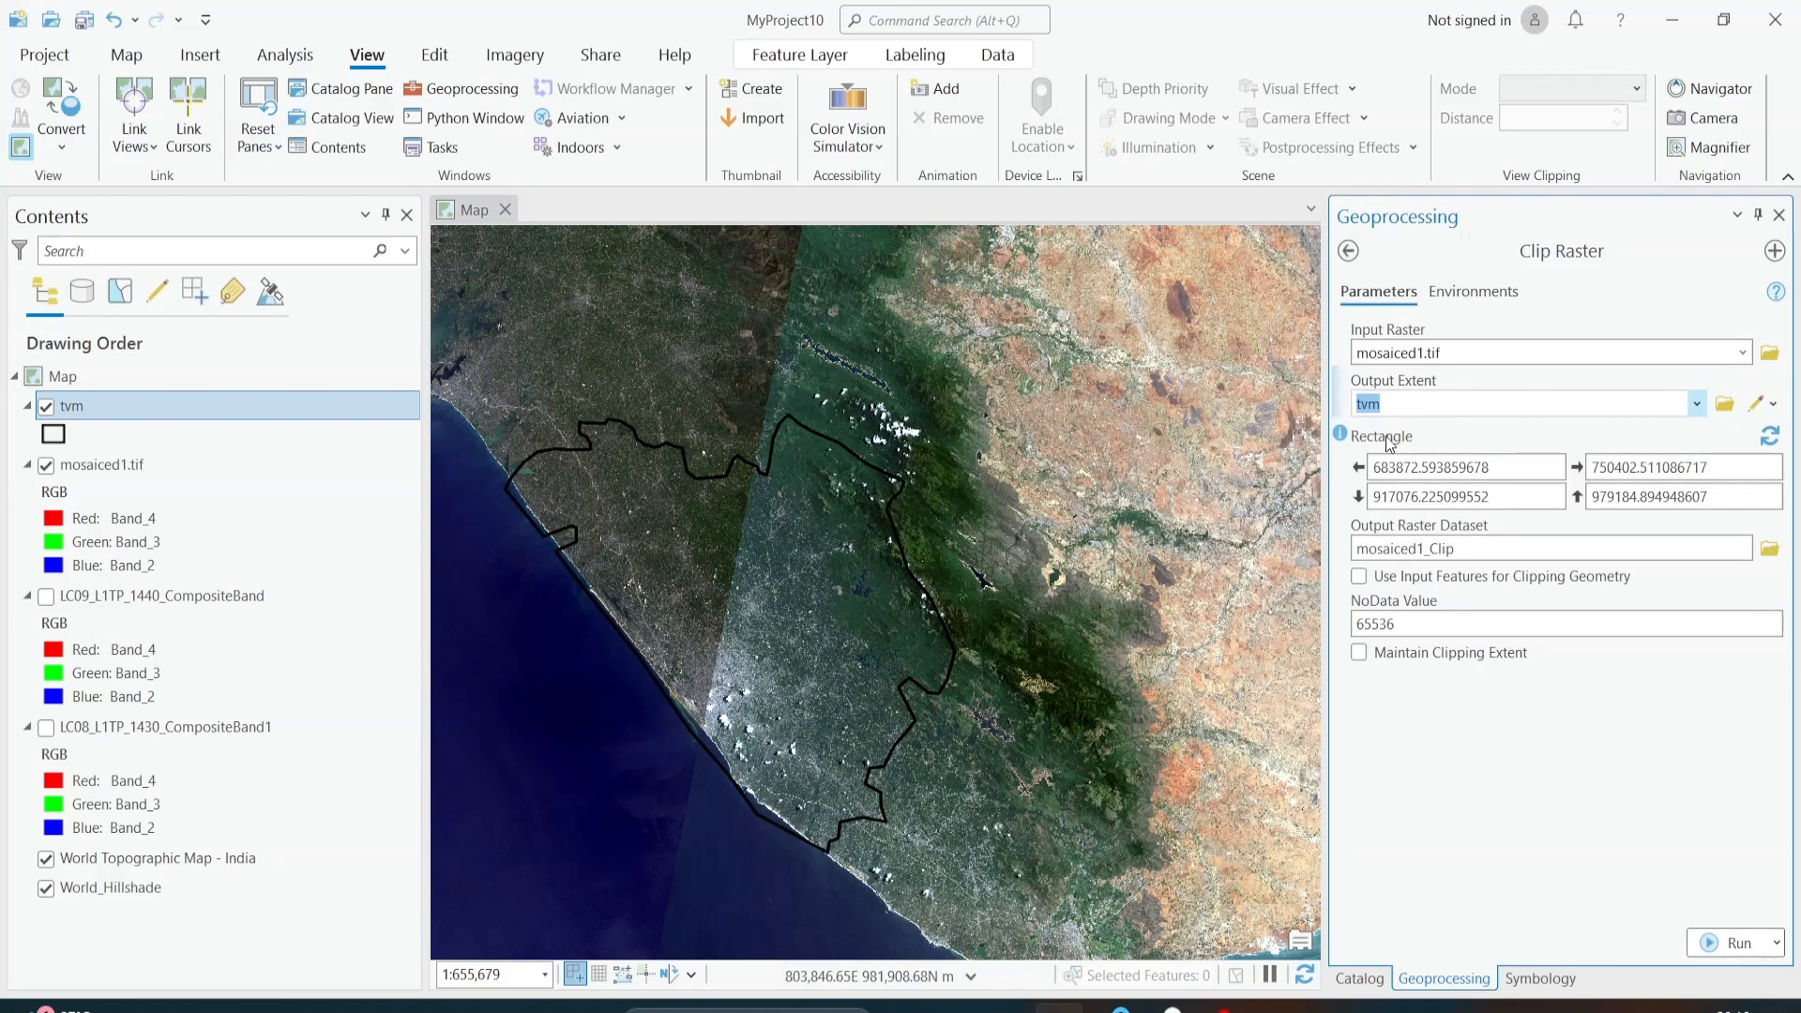
left_click(1359, 576)
left_click(1359, 653)
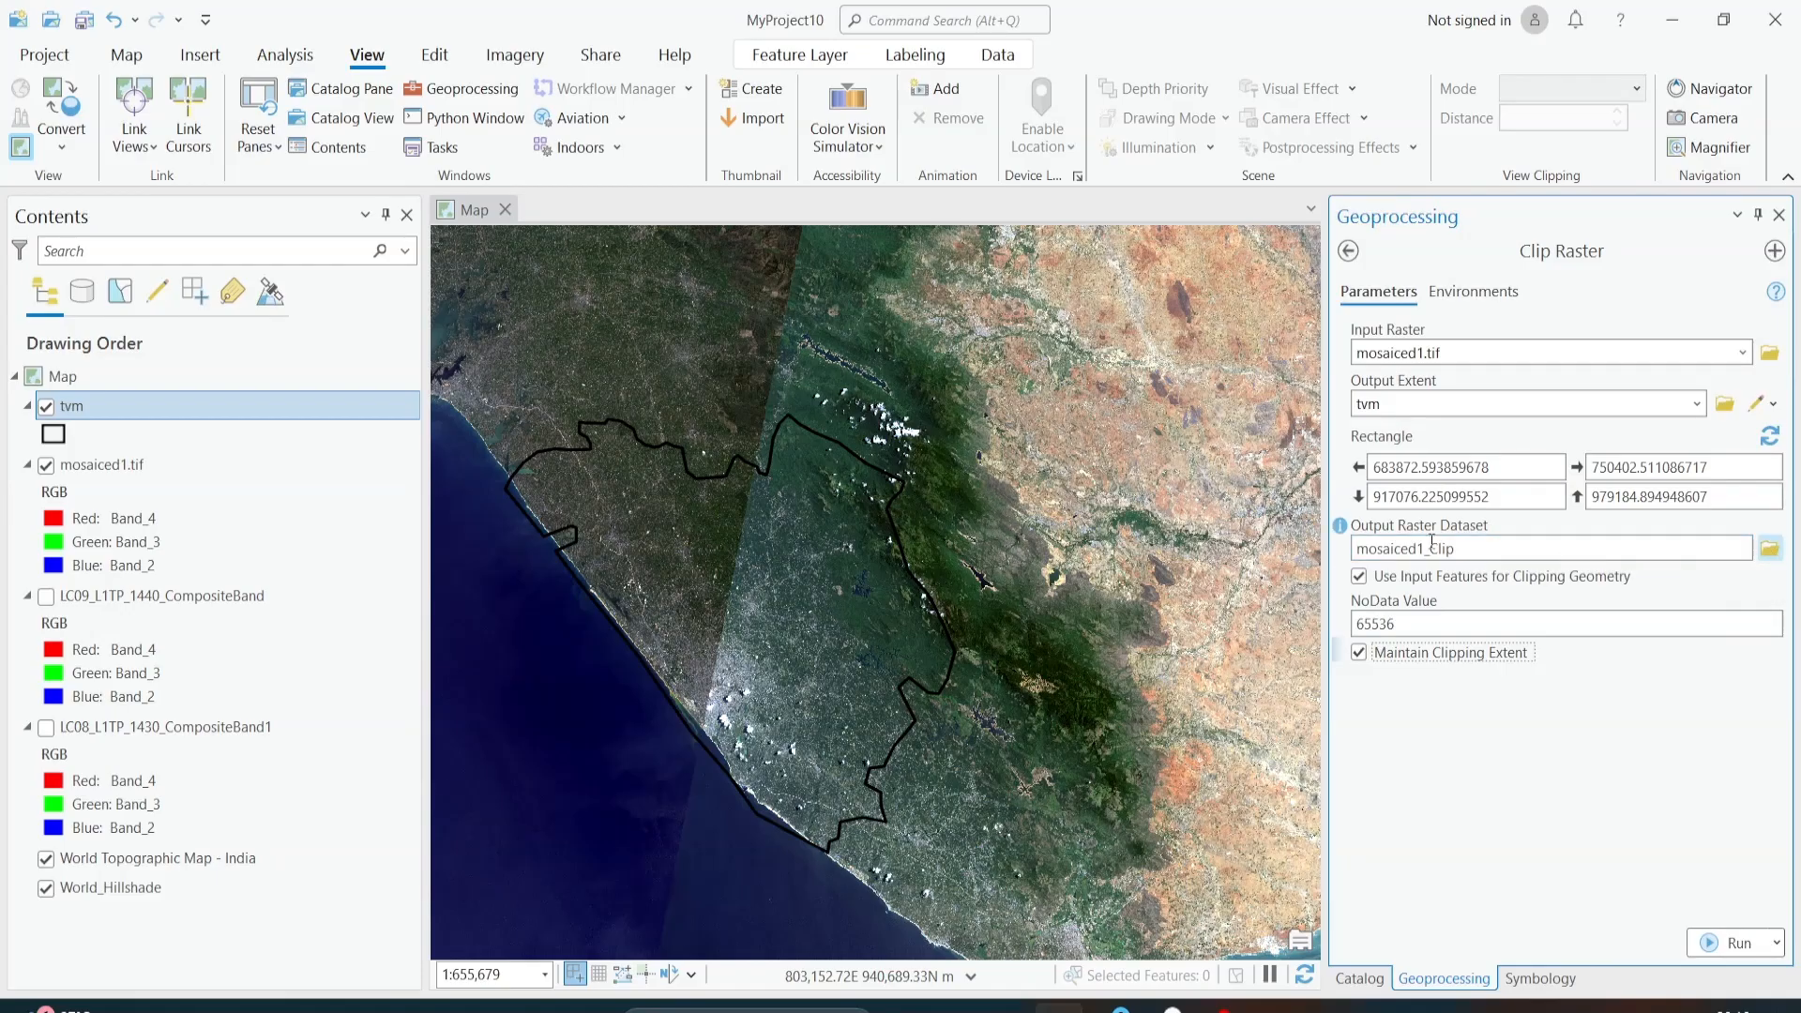
Step: Run Clip Raster with mosaiced1_Clip as the output raster dataset and check the tool's progress messages
left_click(1769, 548)
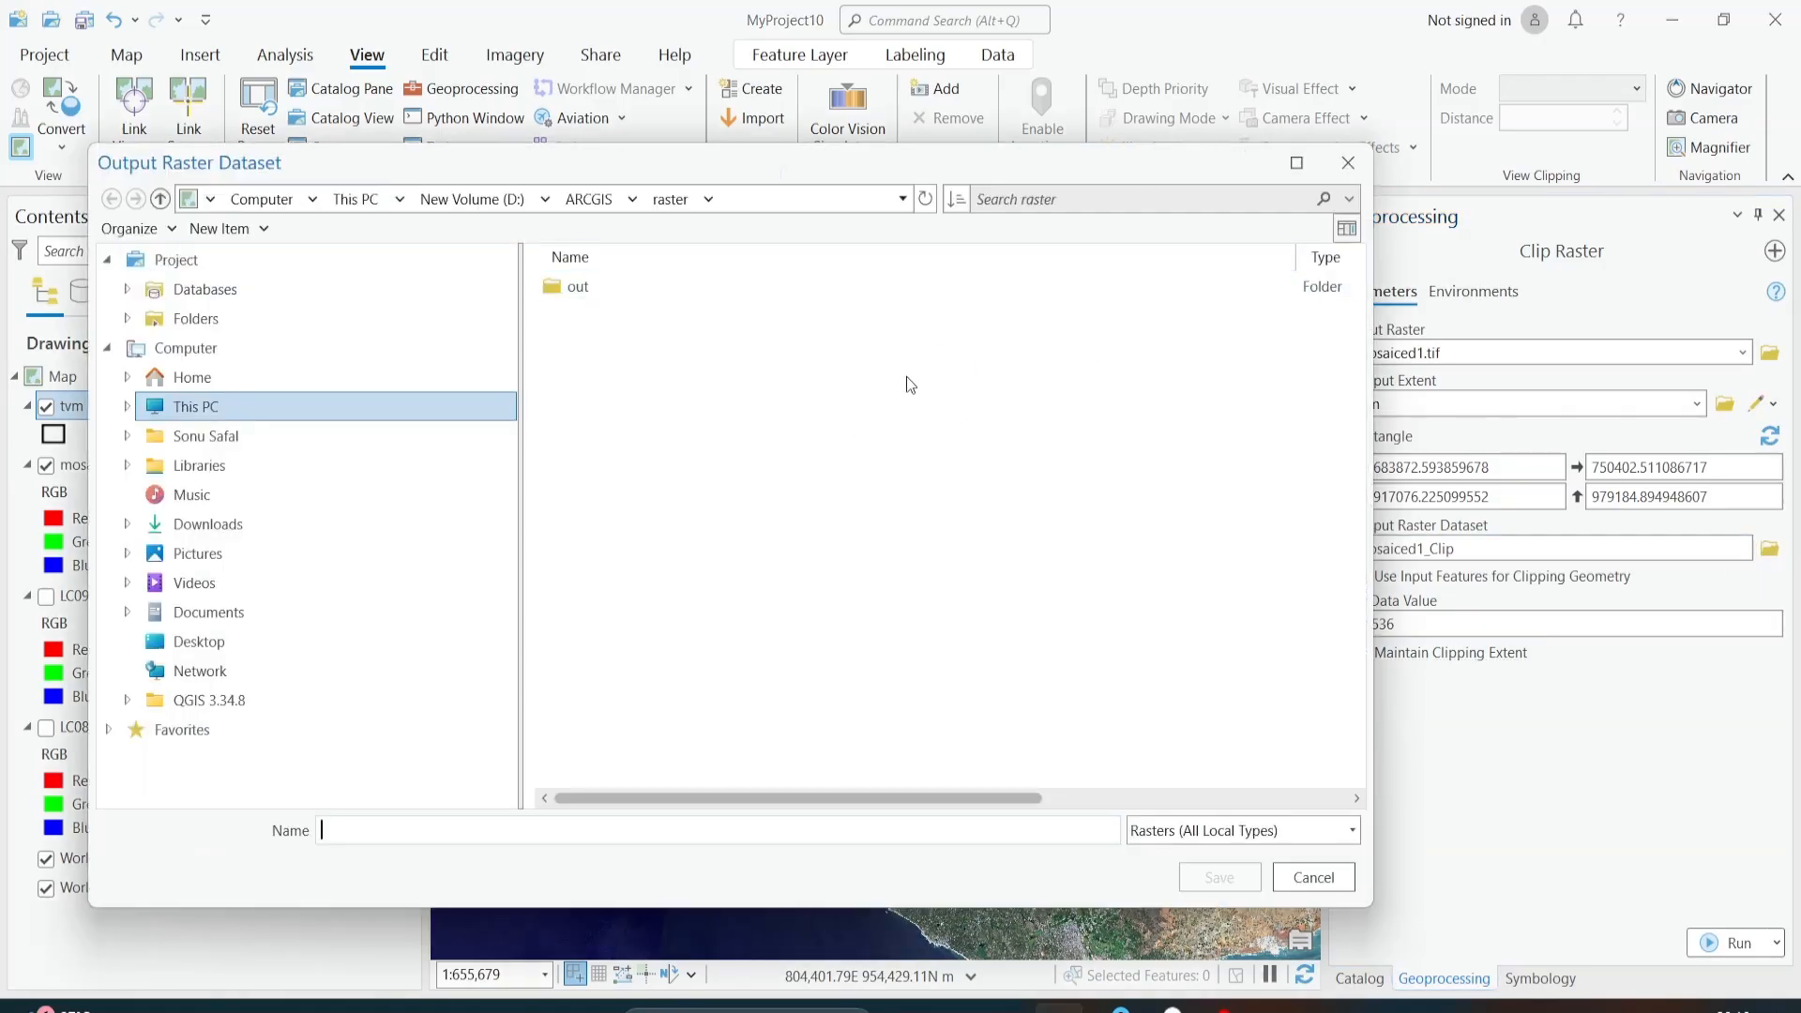
left_click(1347, 162)
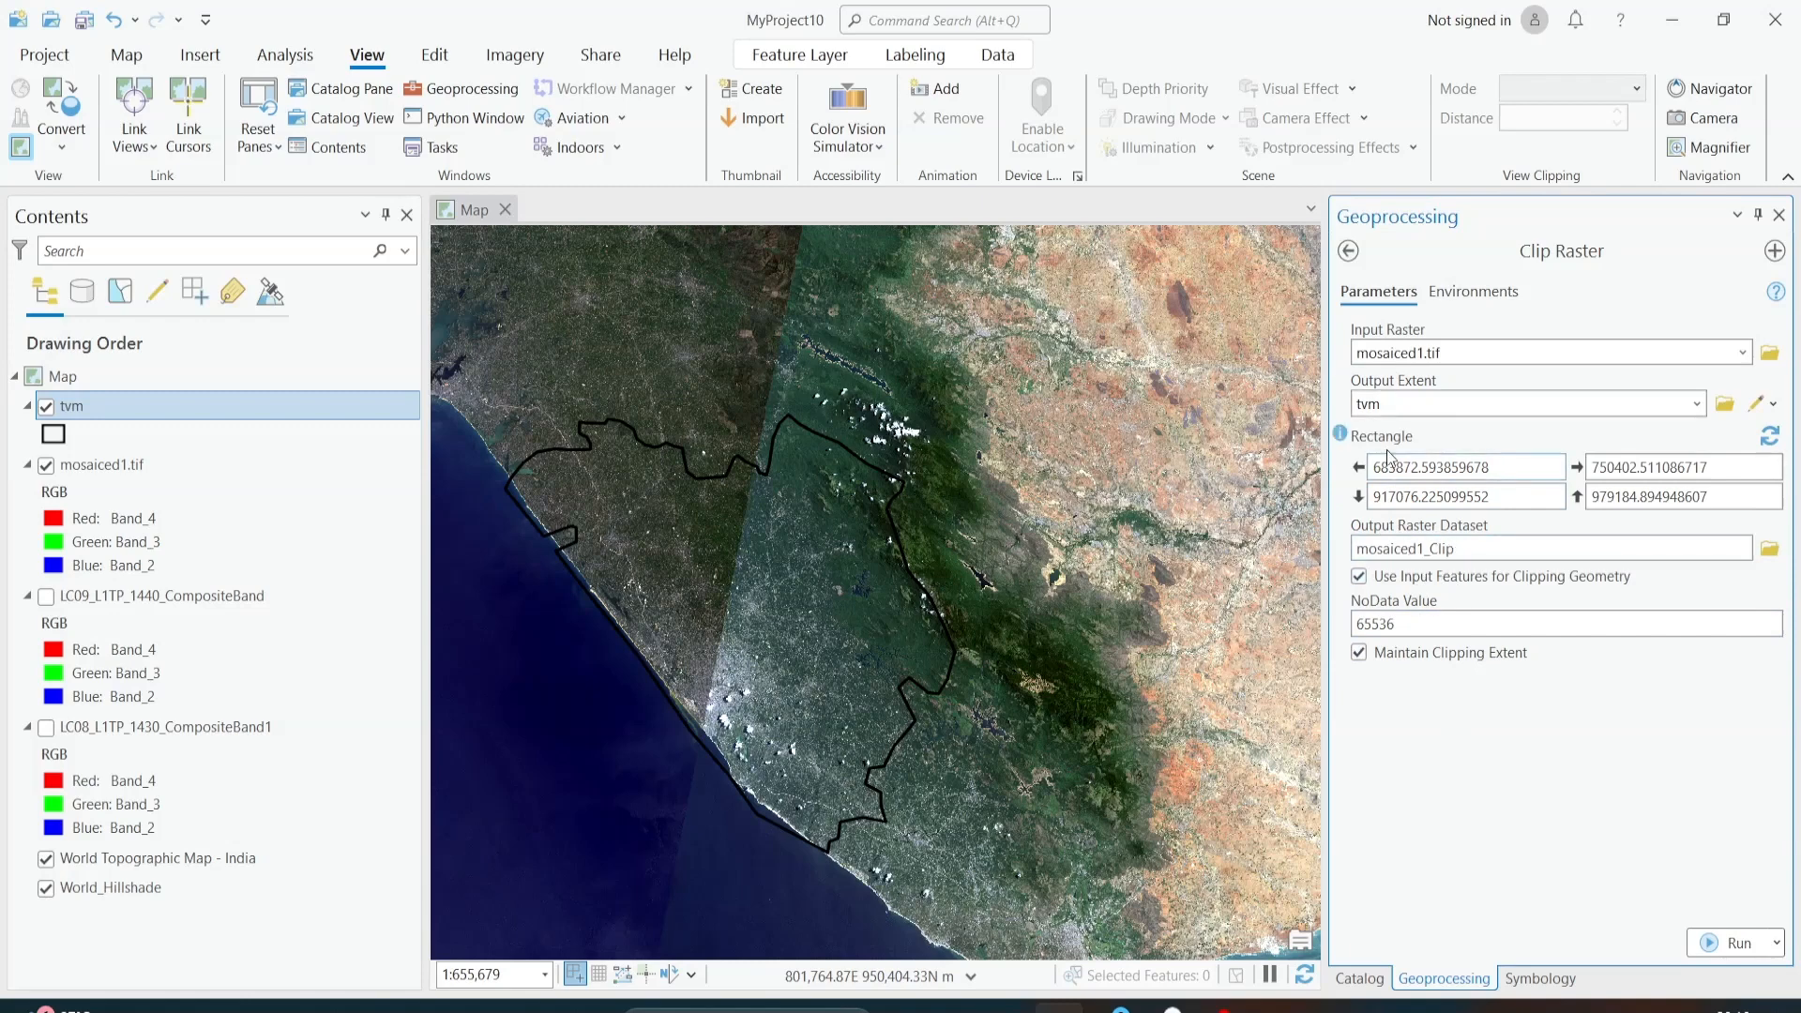
left_click(1426, 548)
type("_")
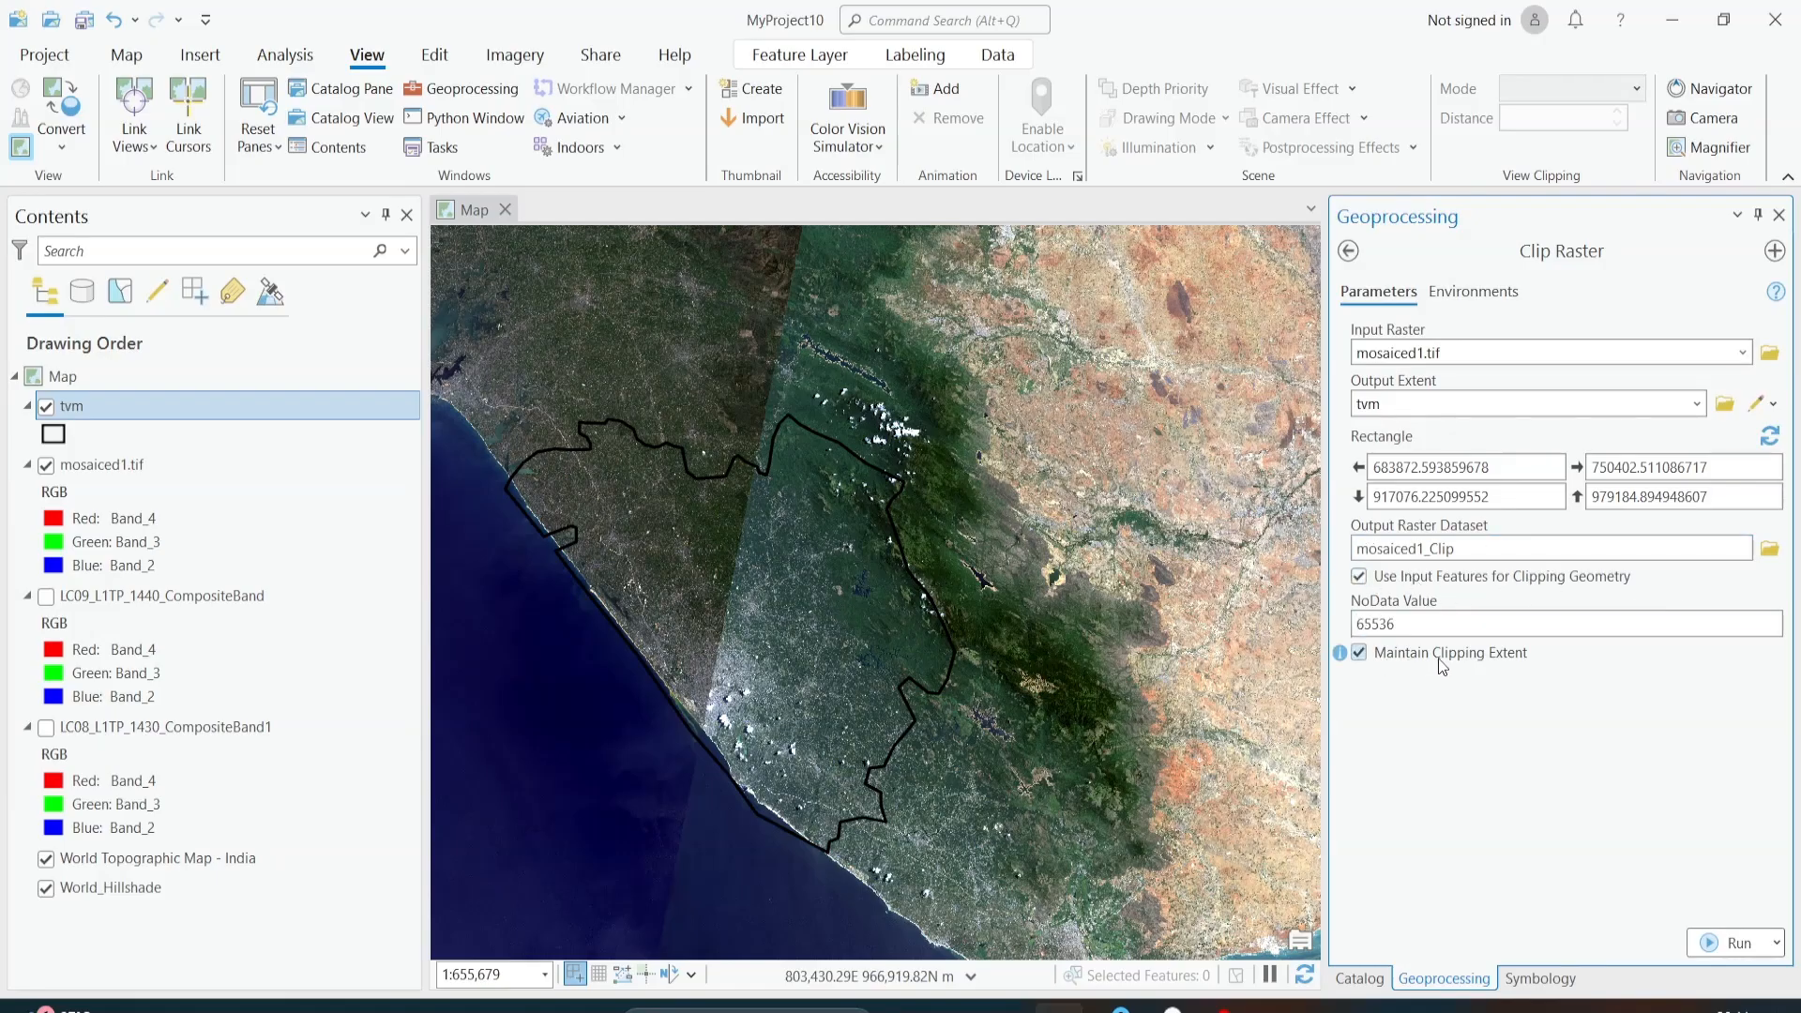
left_click(1731, 947)
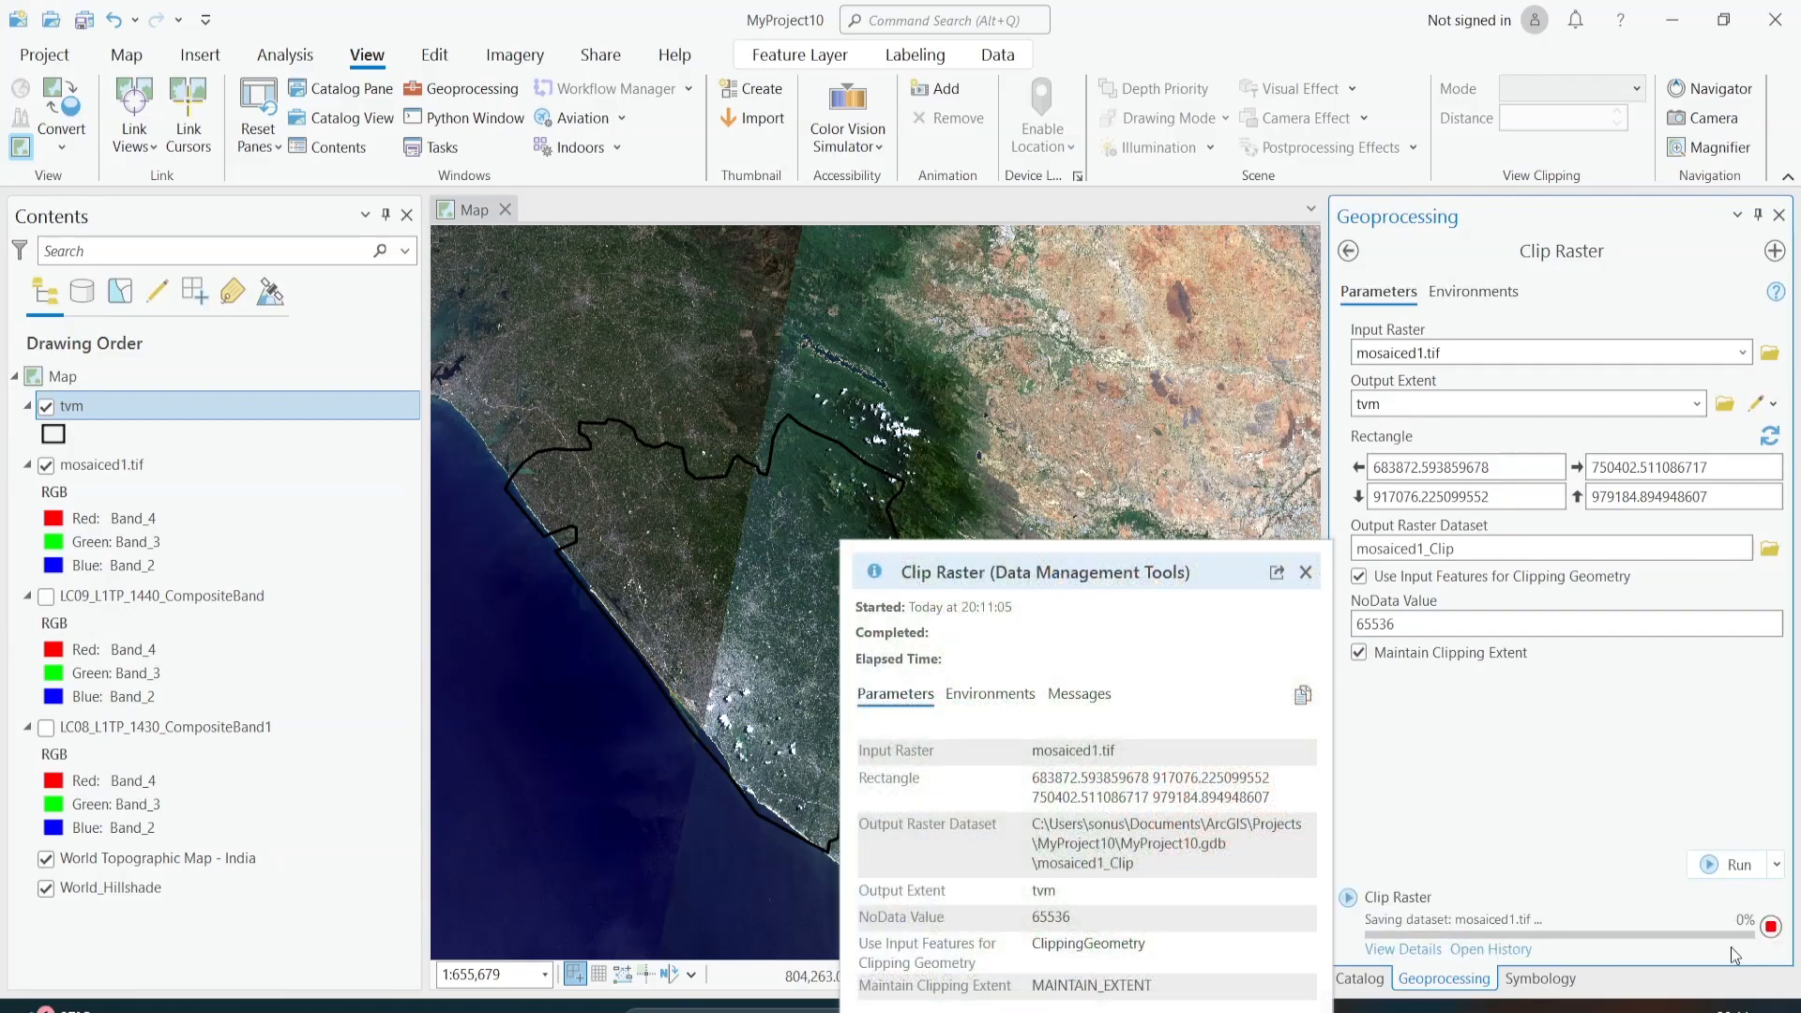
left_click(1304, 572)
left_click(1424, 951)
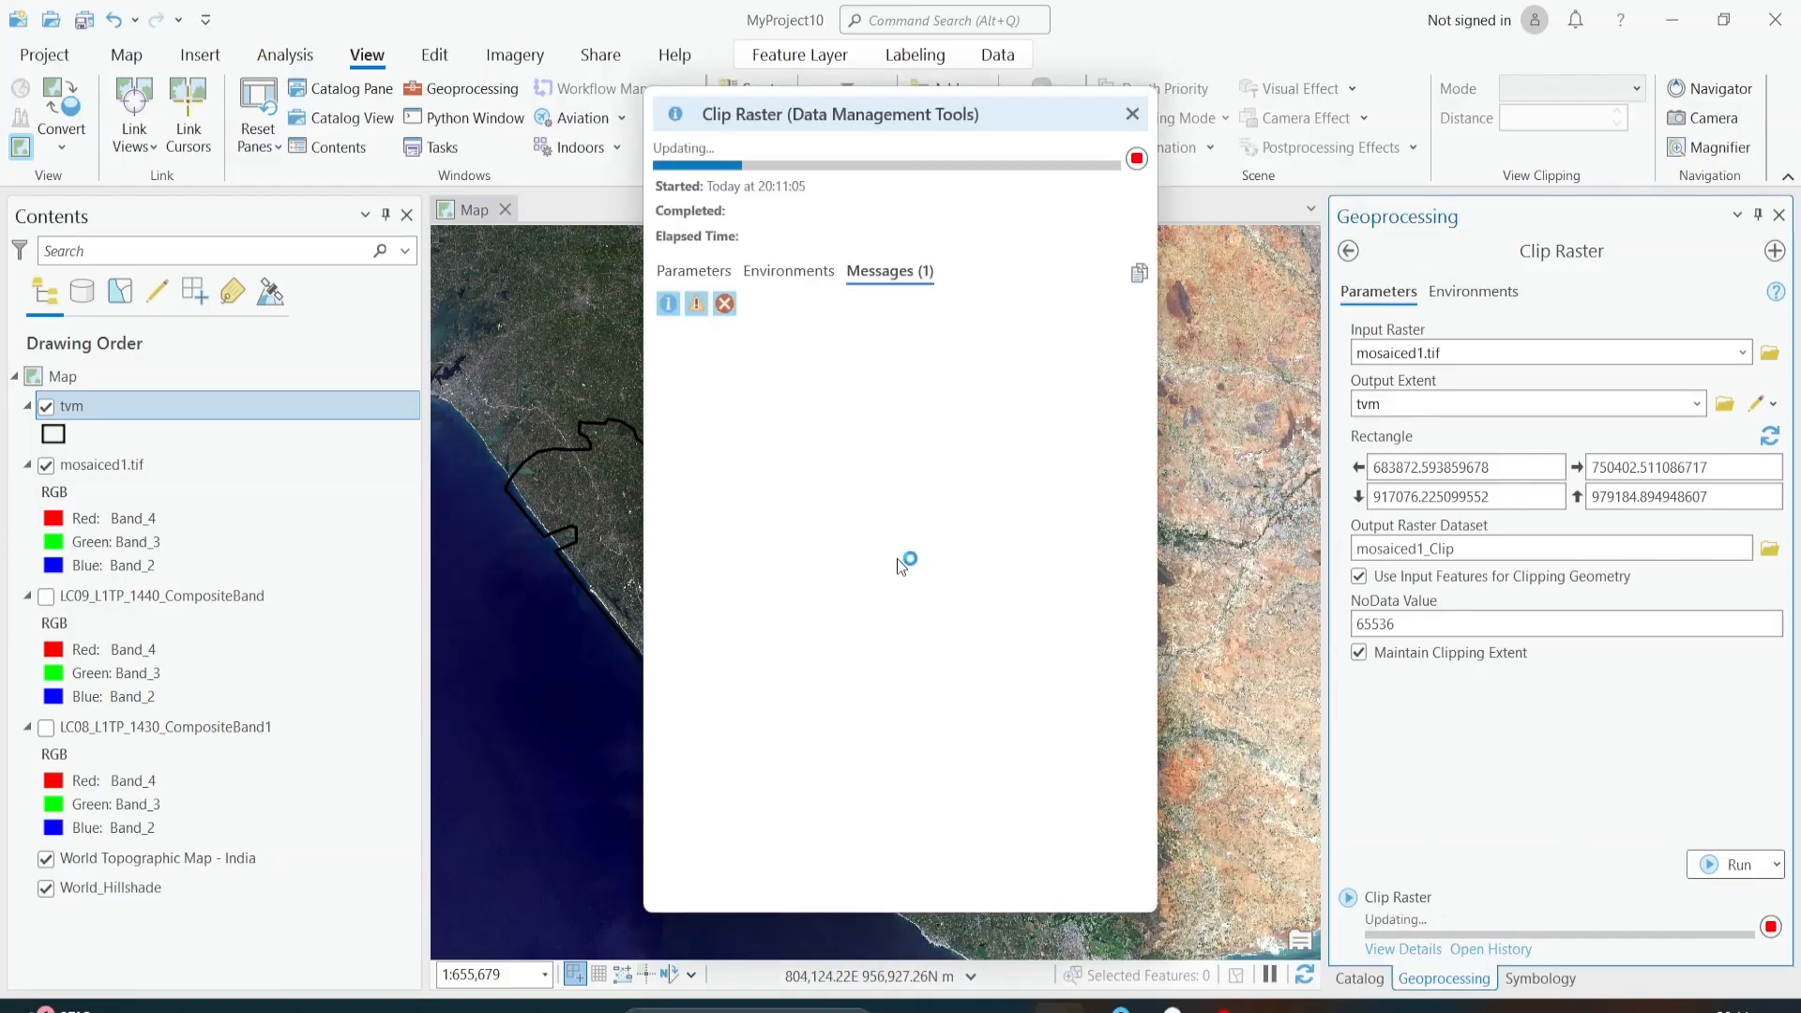
left_click(1132, 114)
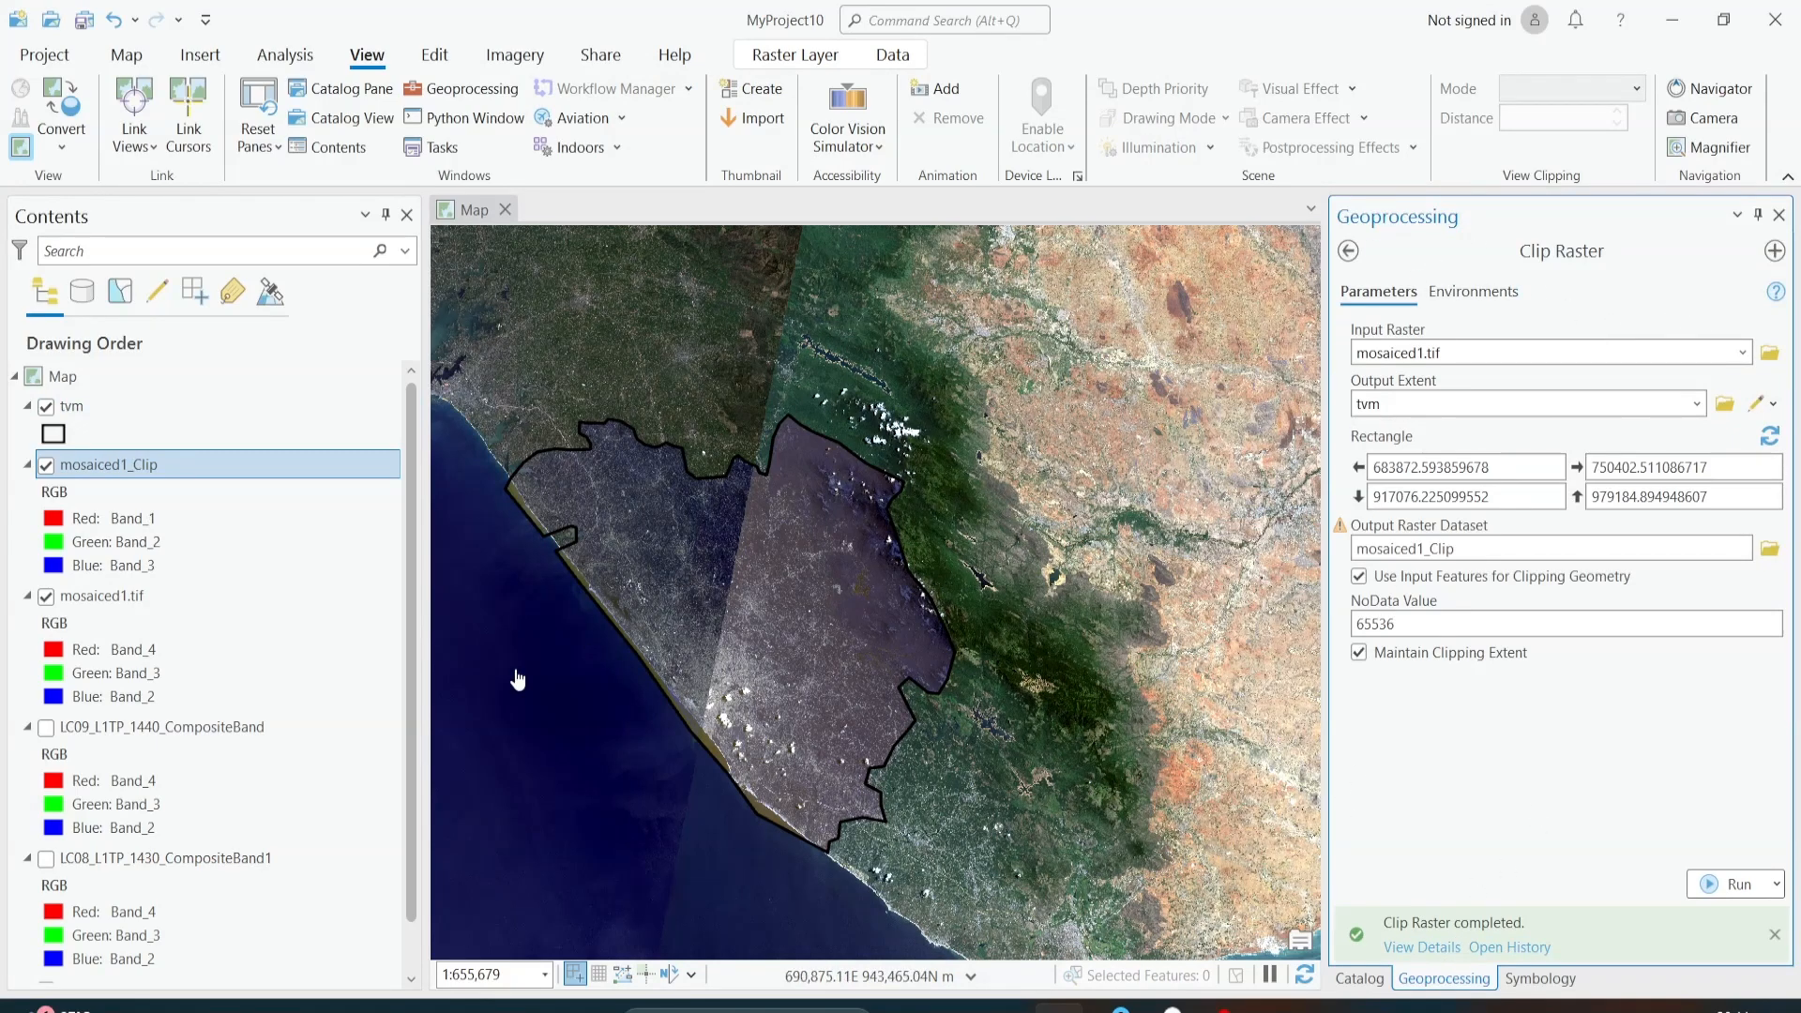
Step: Hide mosaiced1.tif and display mosaiced1_Clip with Band_4 as red, Band_3 as green and Band_2 as blue
left_click(46, 598)
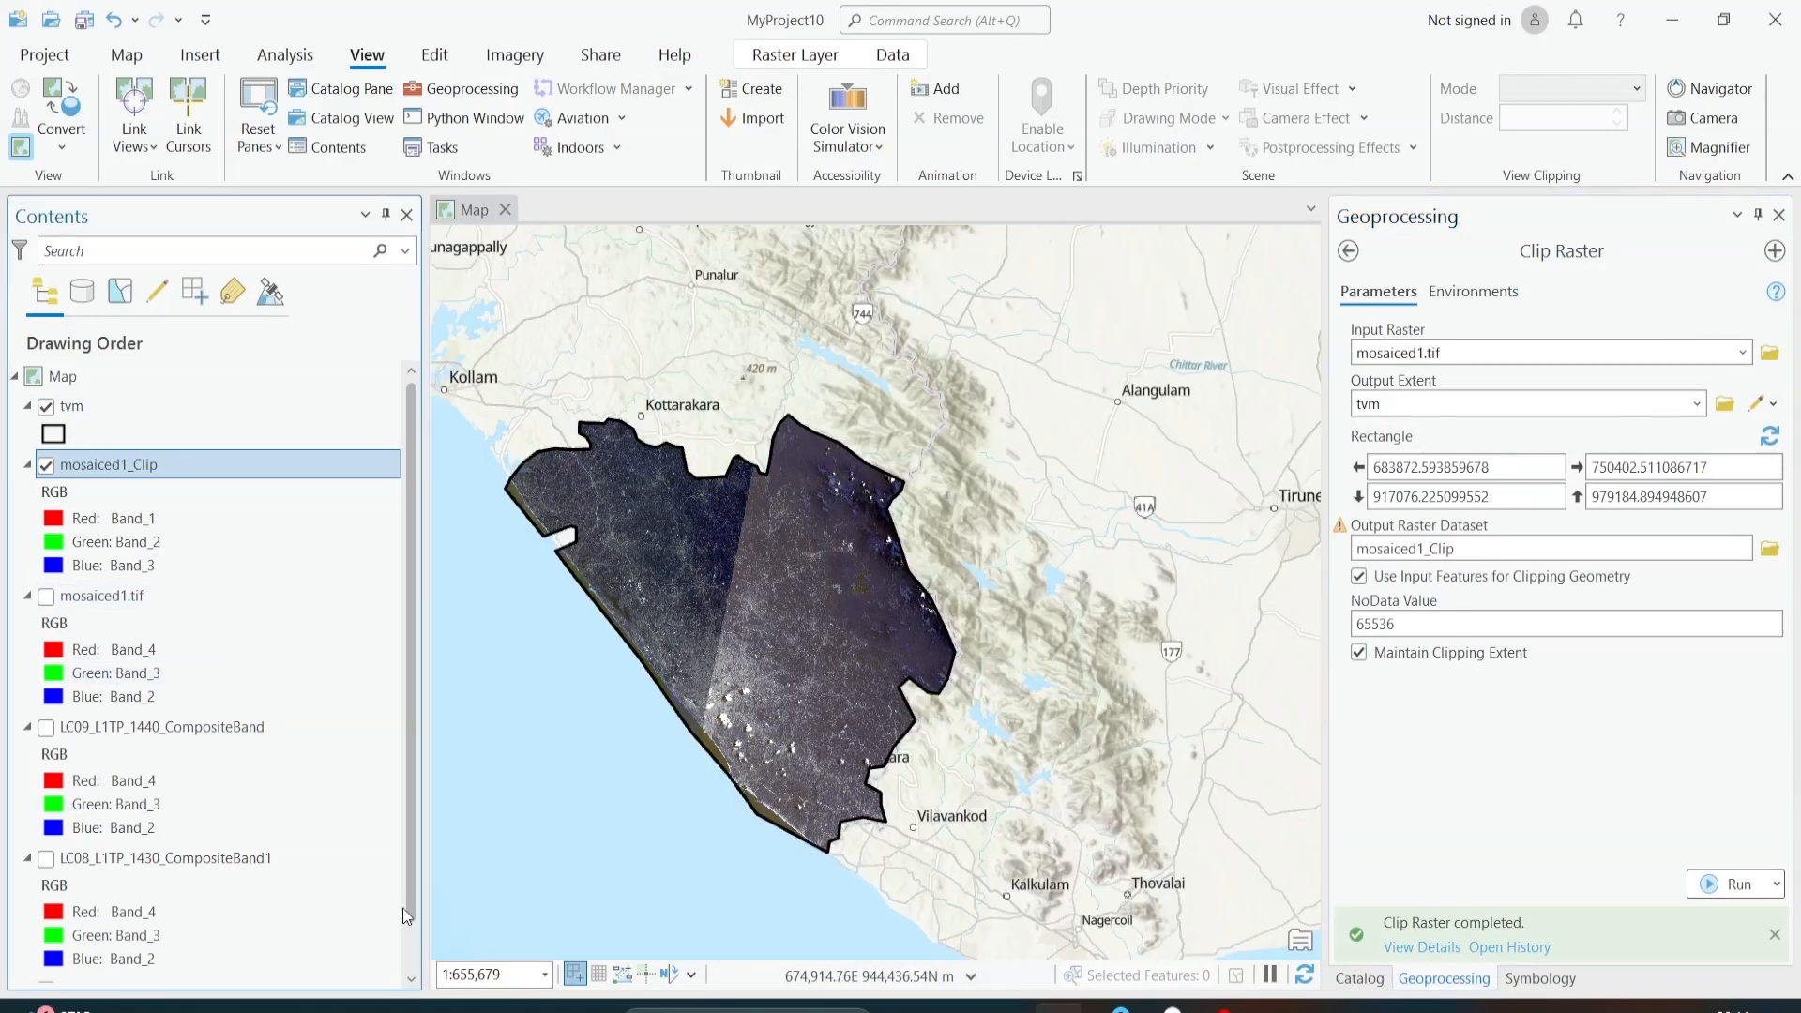
left_click(46, 516)
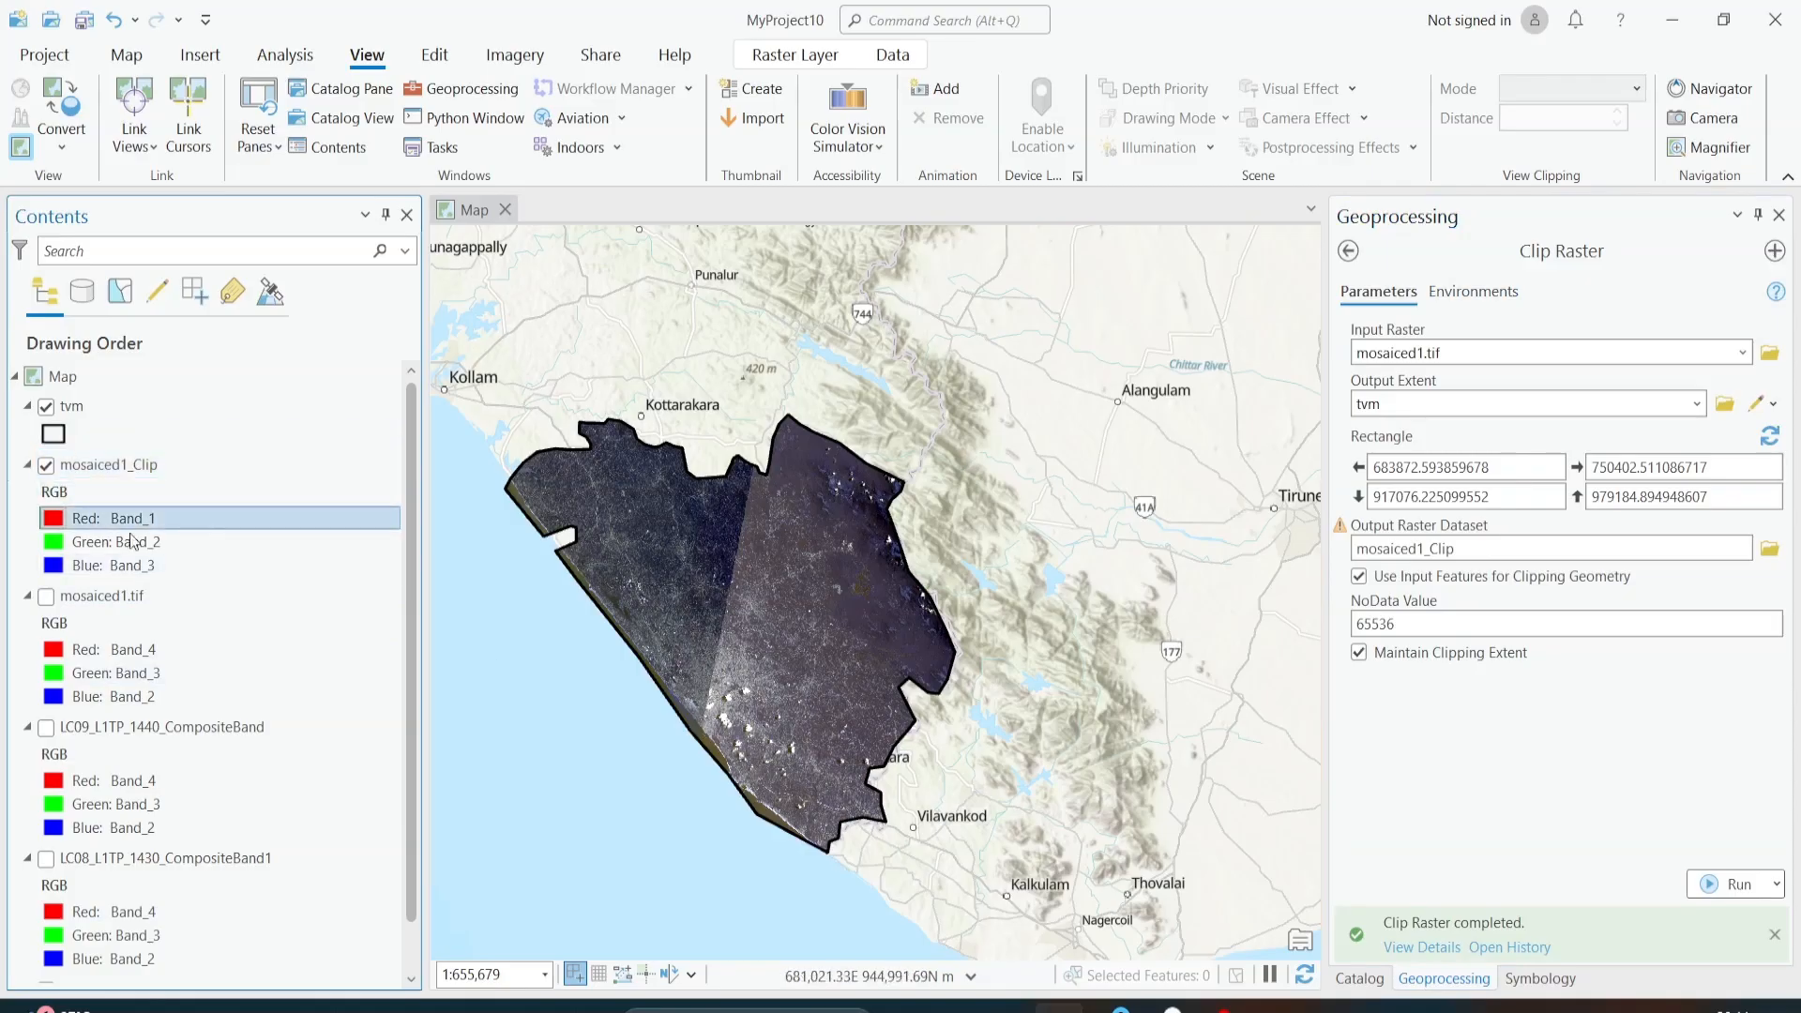
left_click(1517, 369)
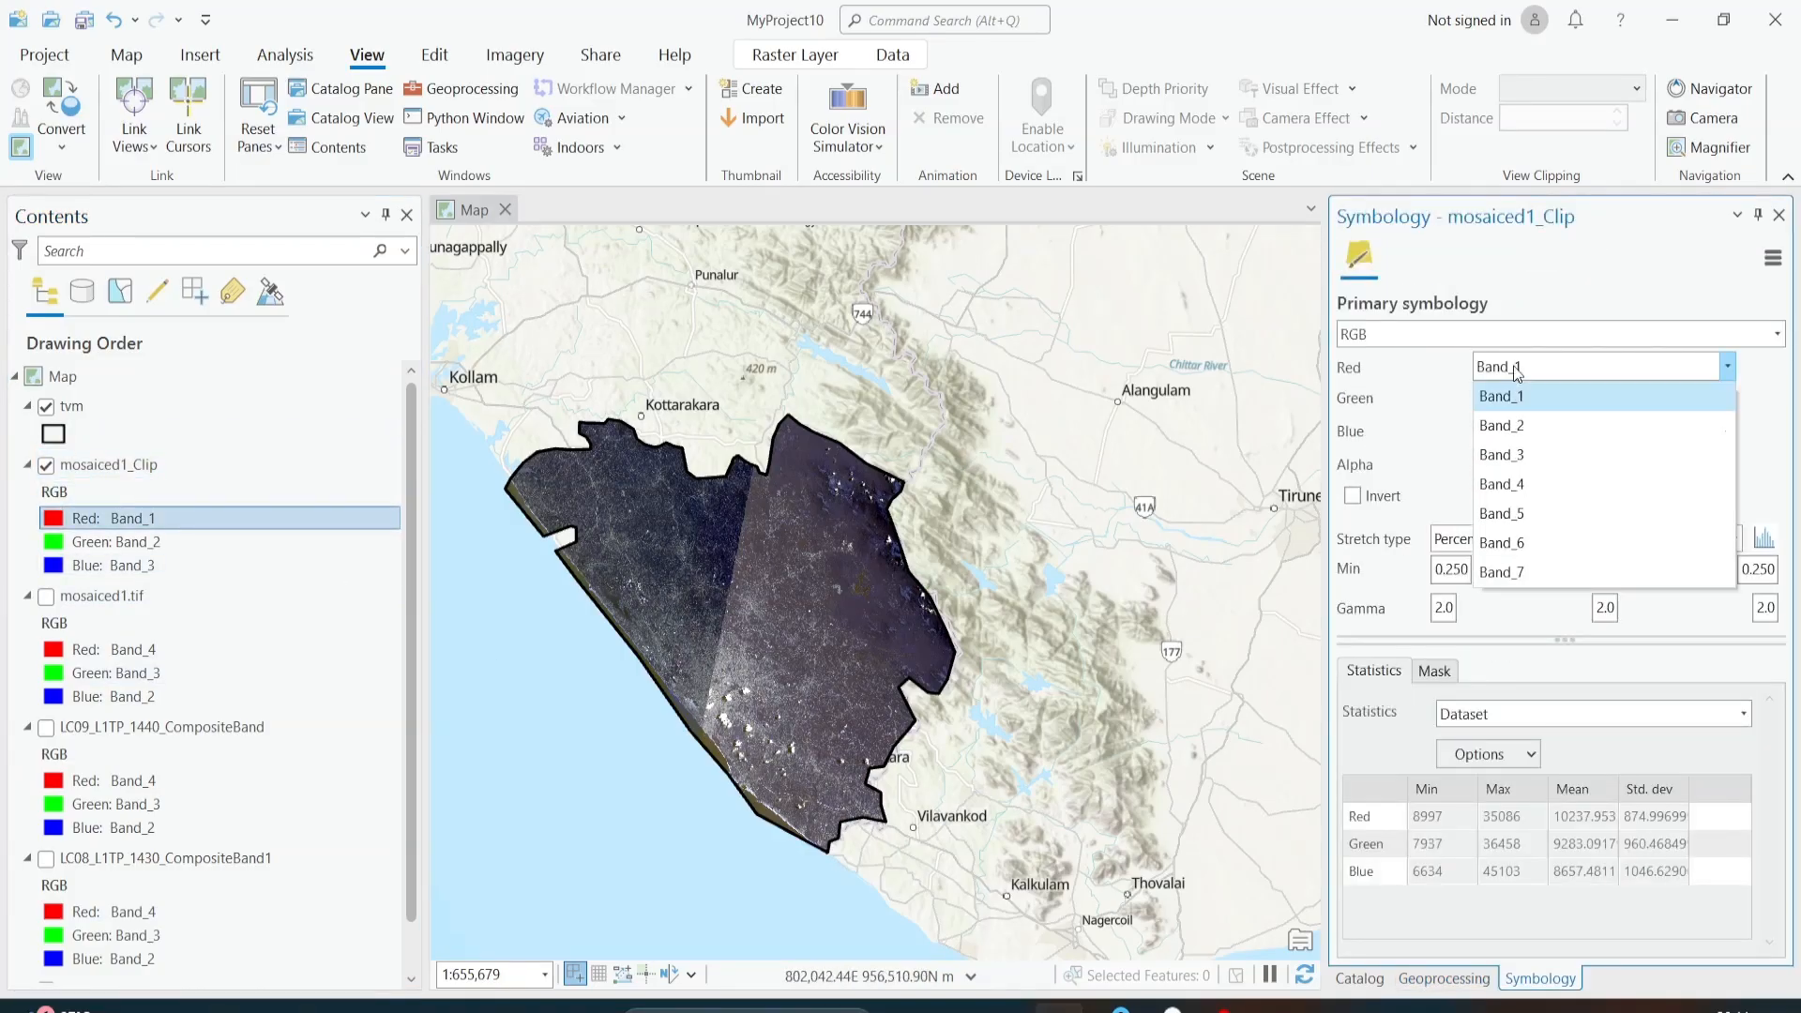
left_click(1526, 484)
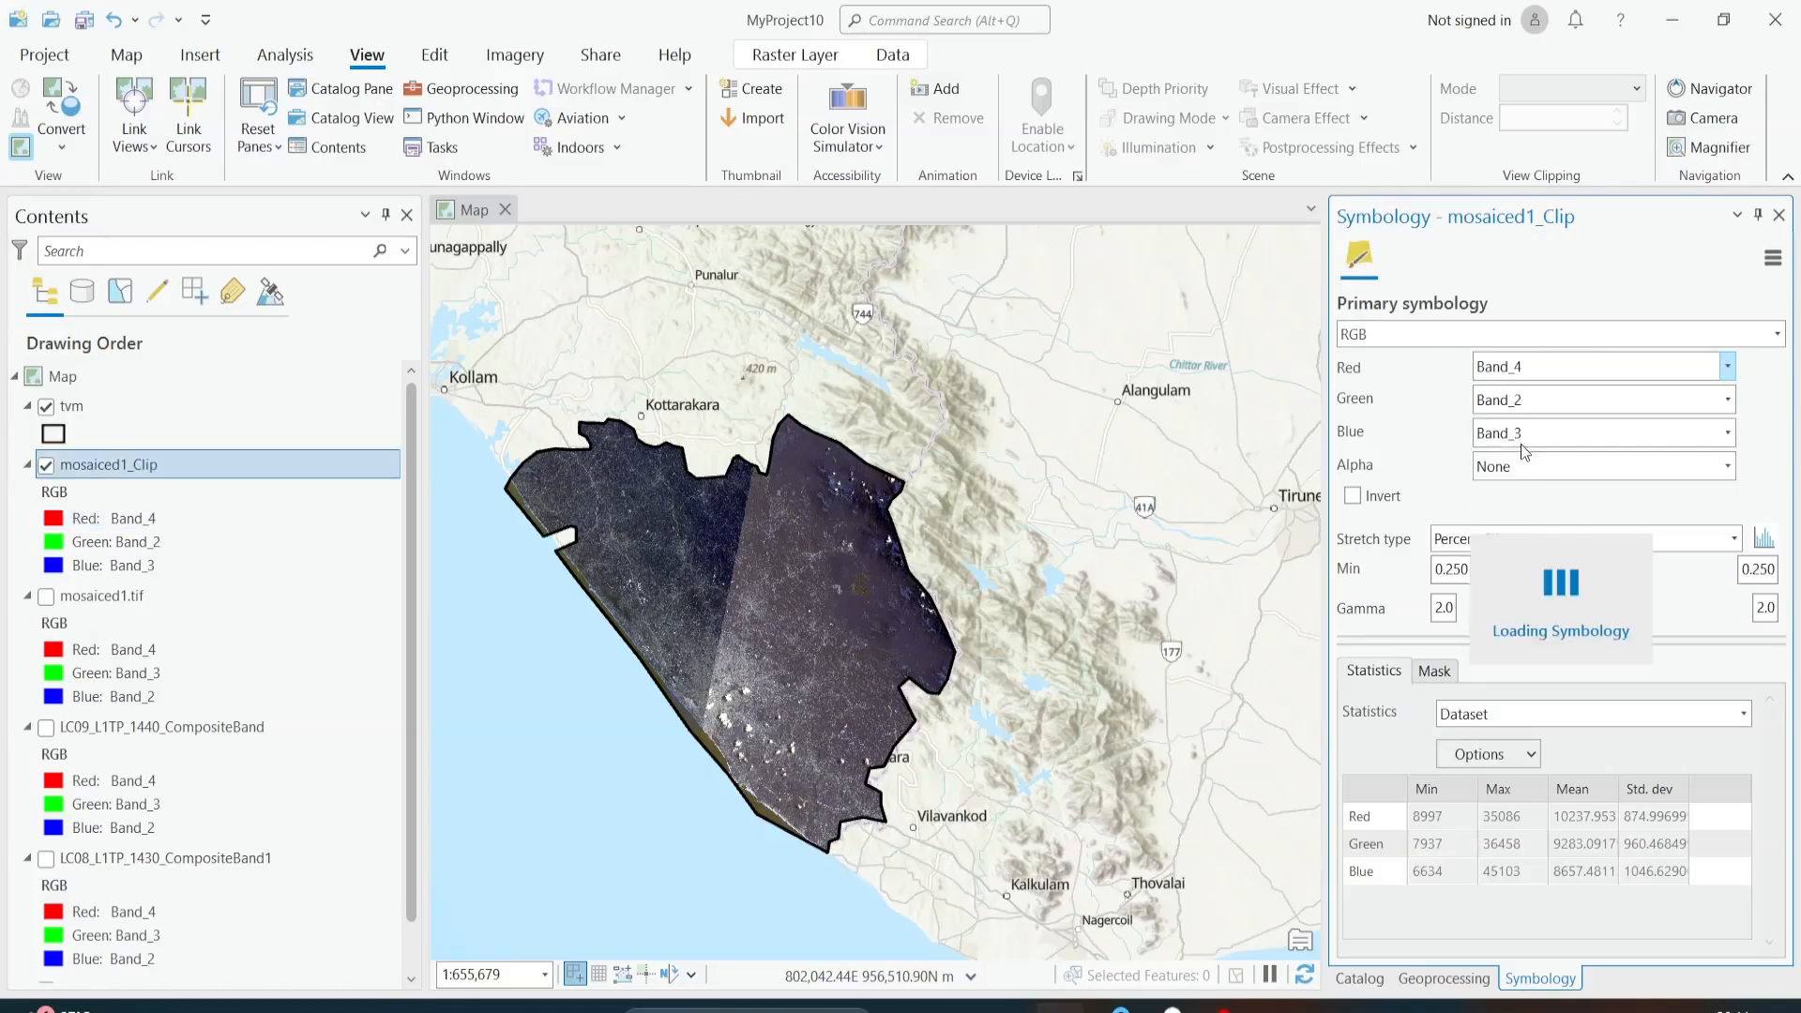
left_click(1526, 402)
left_click(1535, 489)
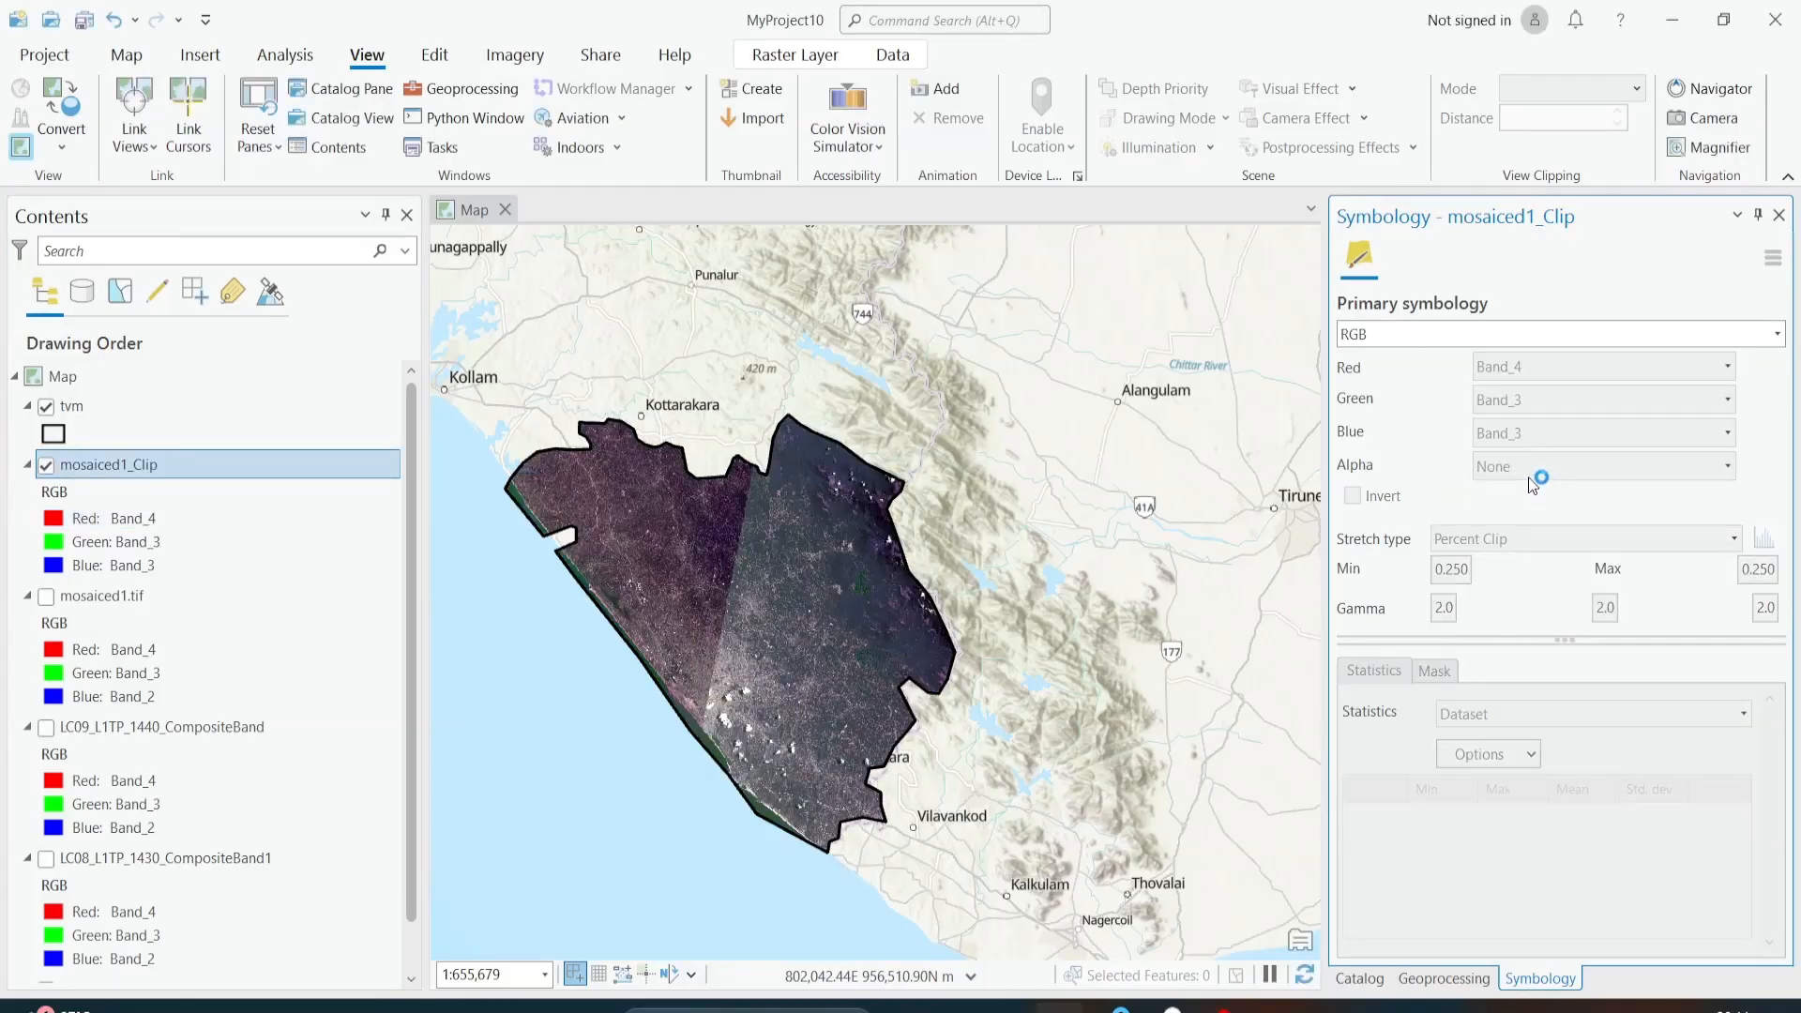
left_click(1521, 434)
left_click(1521, 494)
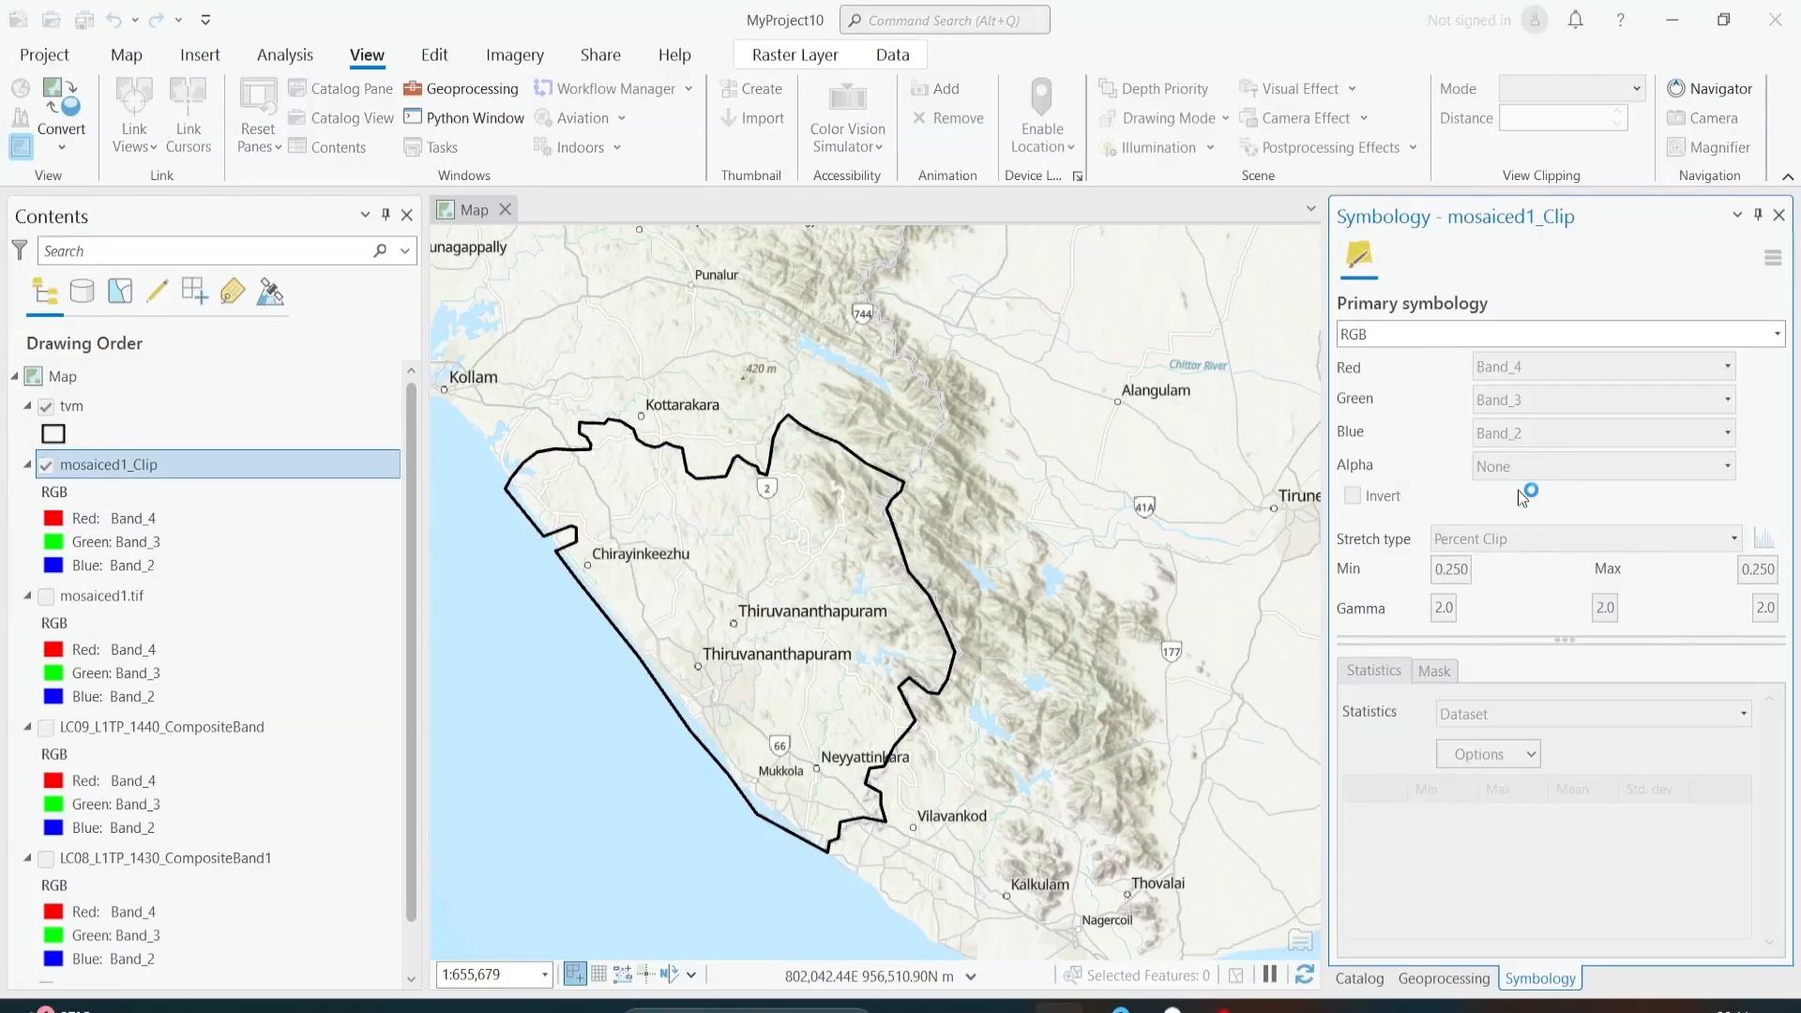
Step: Examine the clipped mosaic against the tvm boundary, including its coastal edge and the seam between the two scenes
scroll(718, 690, "up", 3)
scroll(718, 689, "down", 3)
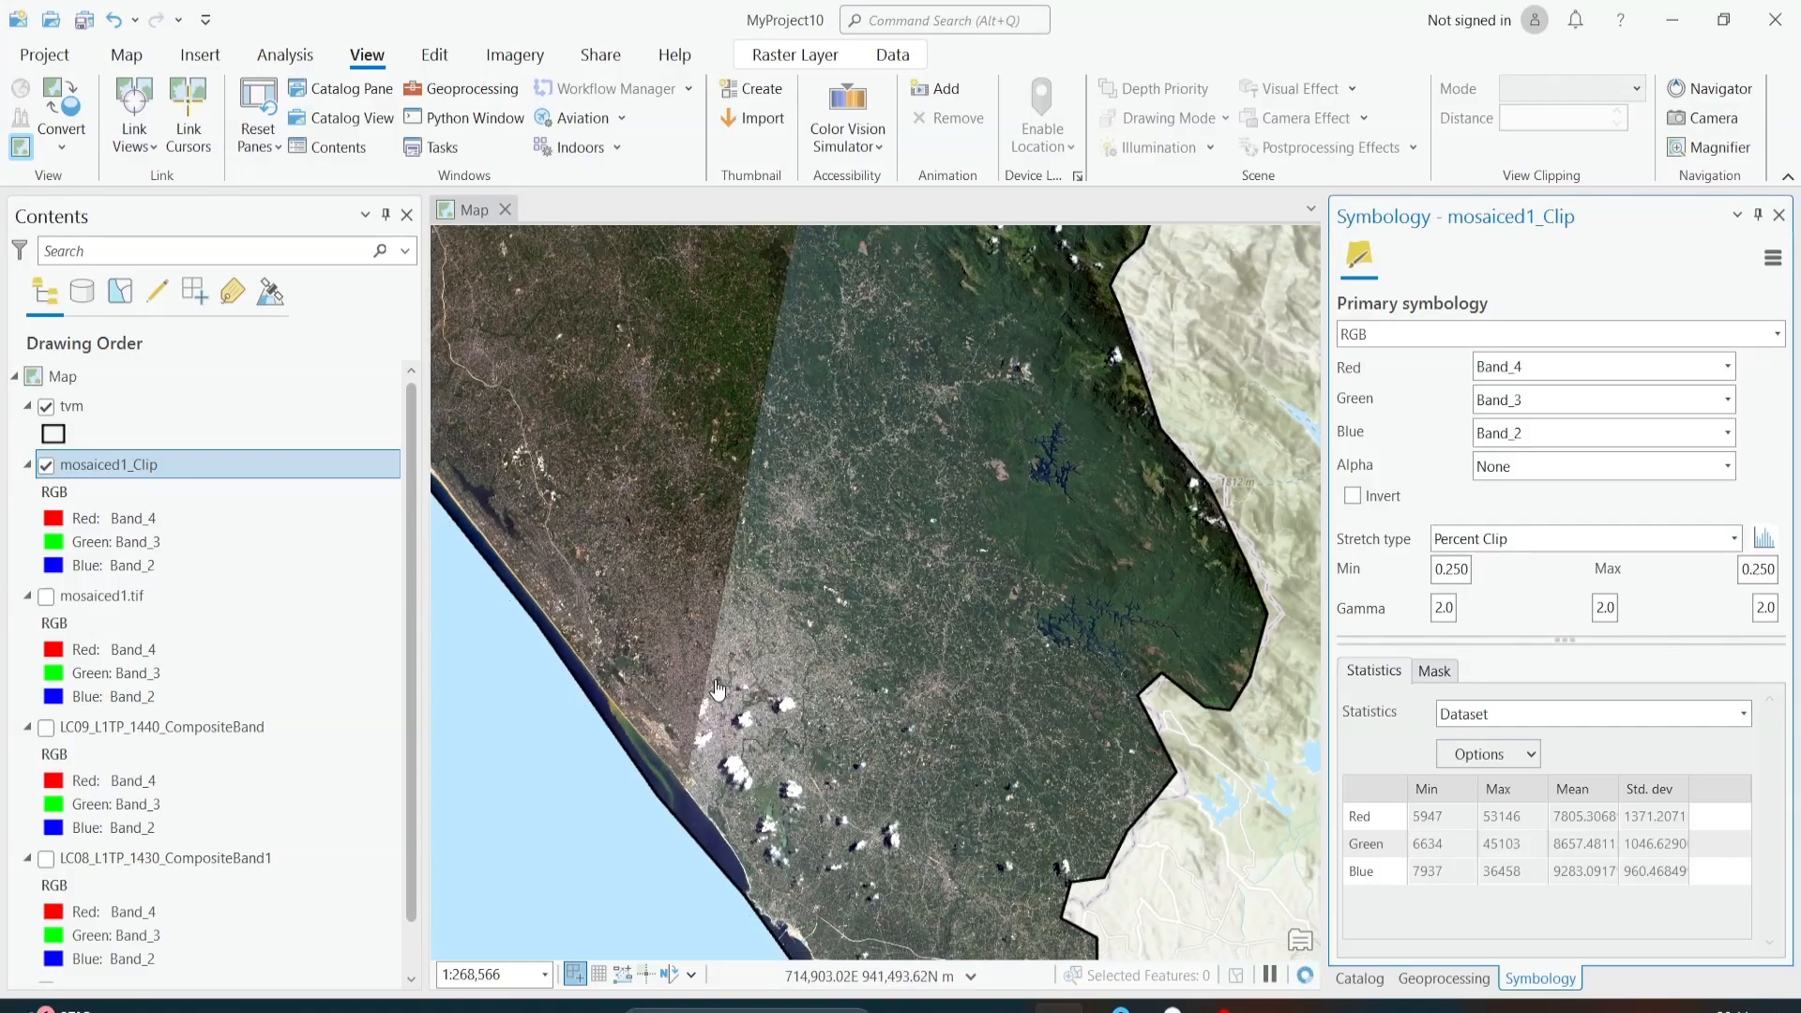
left_click_drag(837, 616, 817, 573)
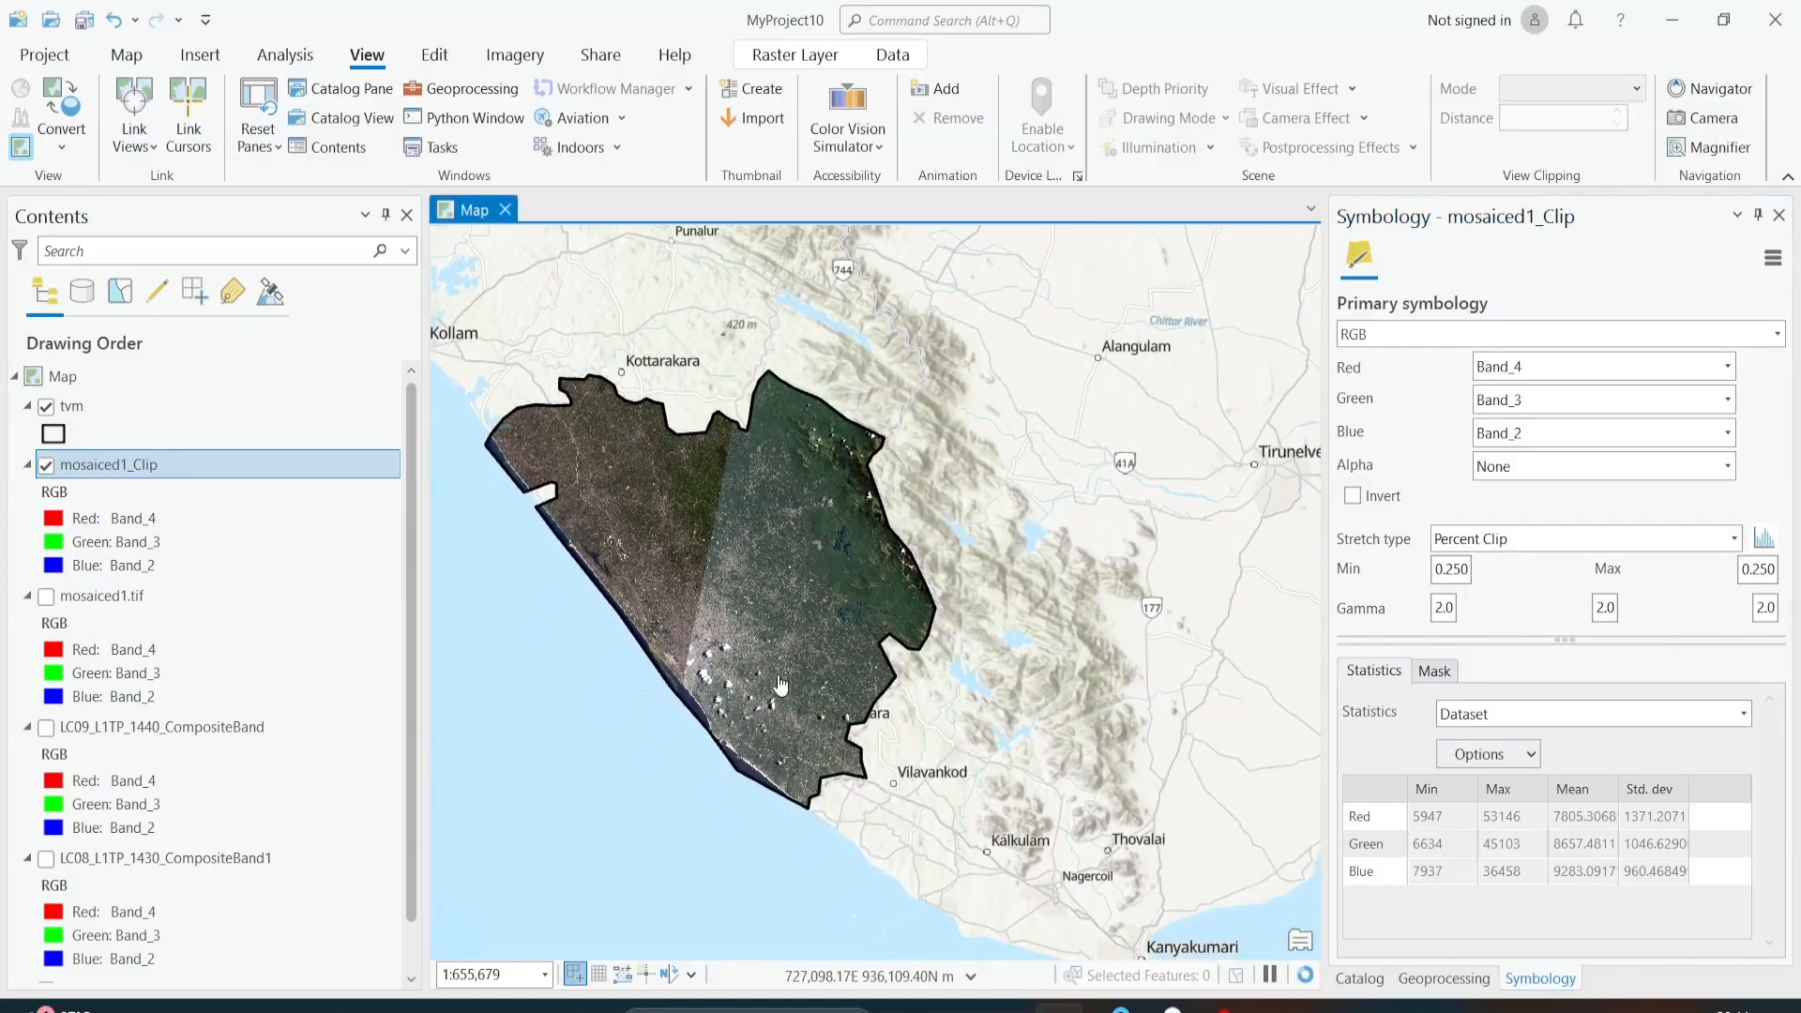
left_click_drag(669, 418, 746, 557)
scroll(746, 557, "down", 3)
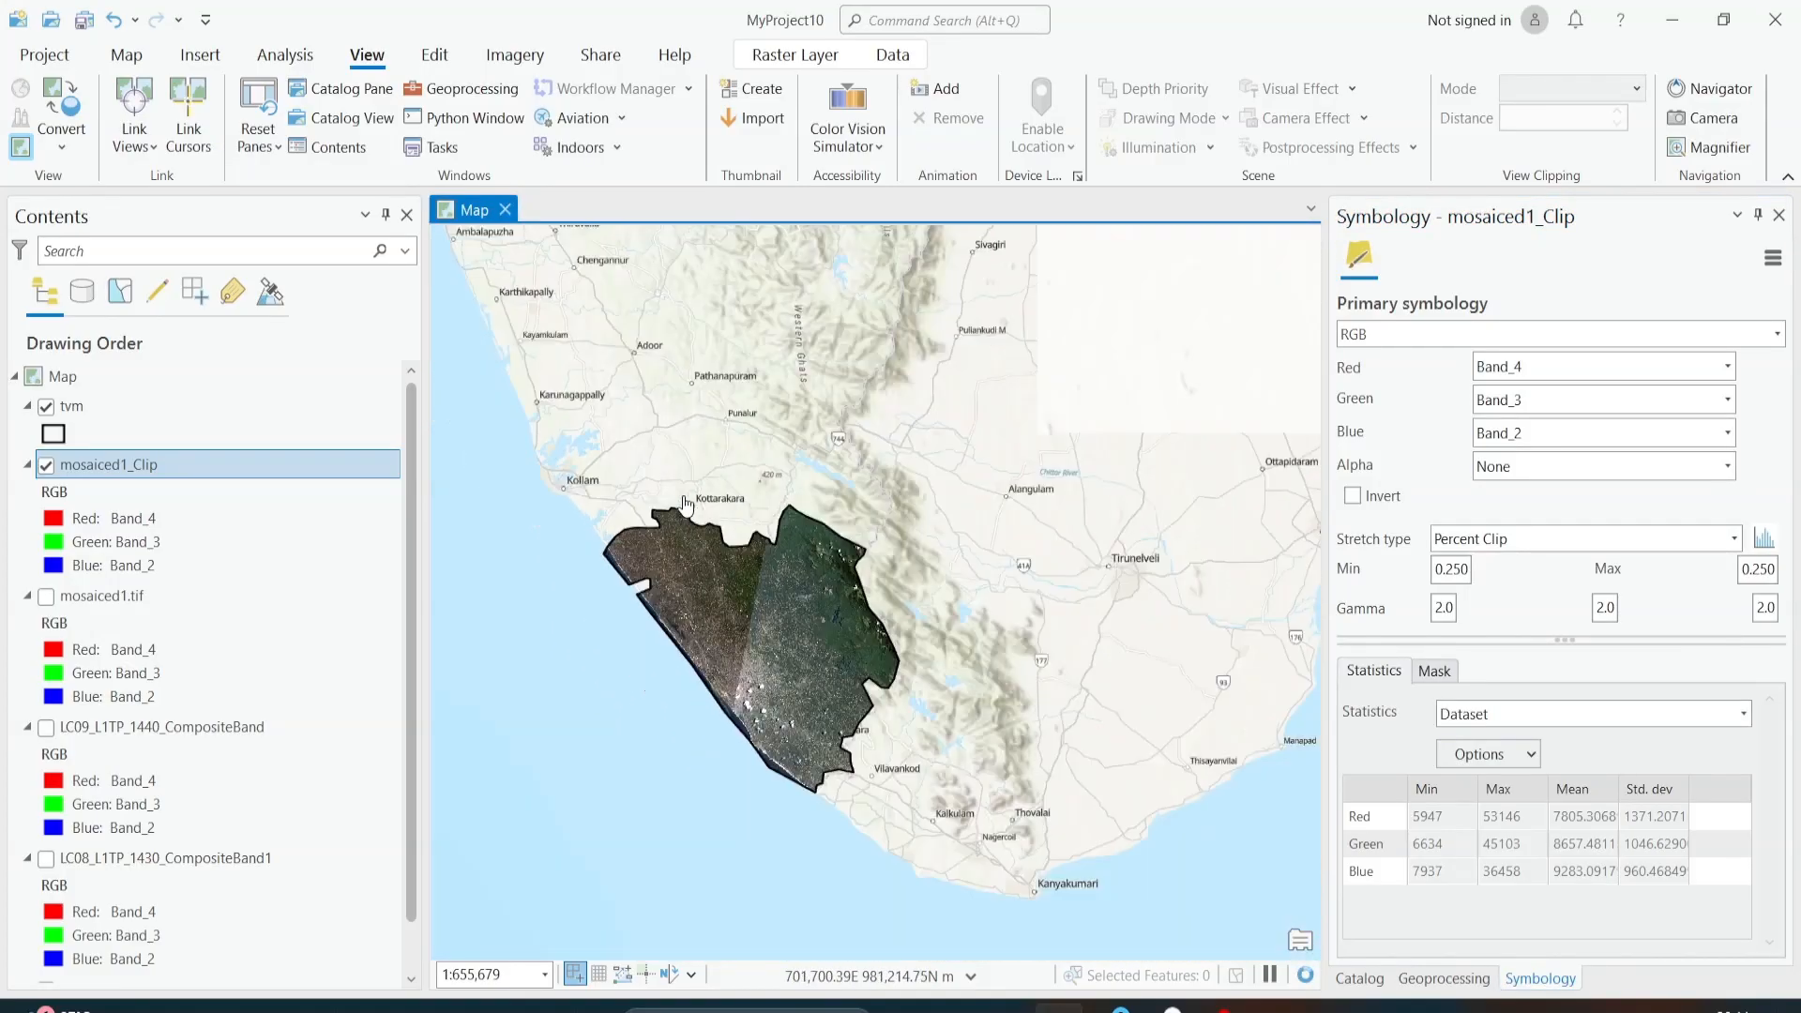
scroll(750, 656, "up", 3)
left_click_drag(770, 441, 731, 640)
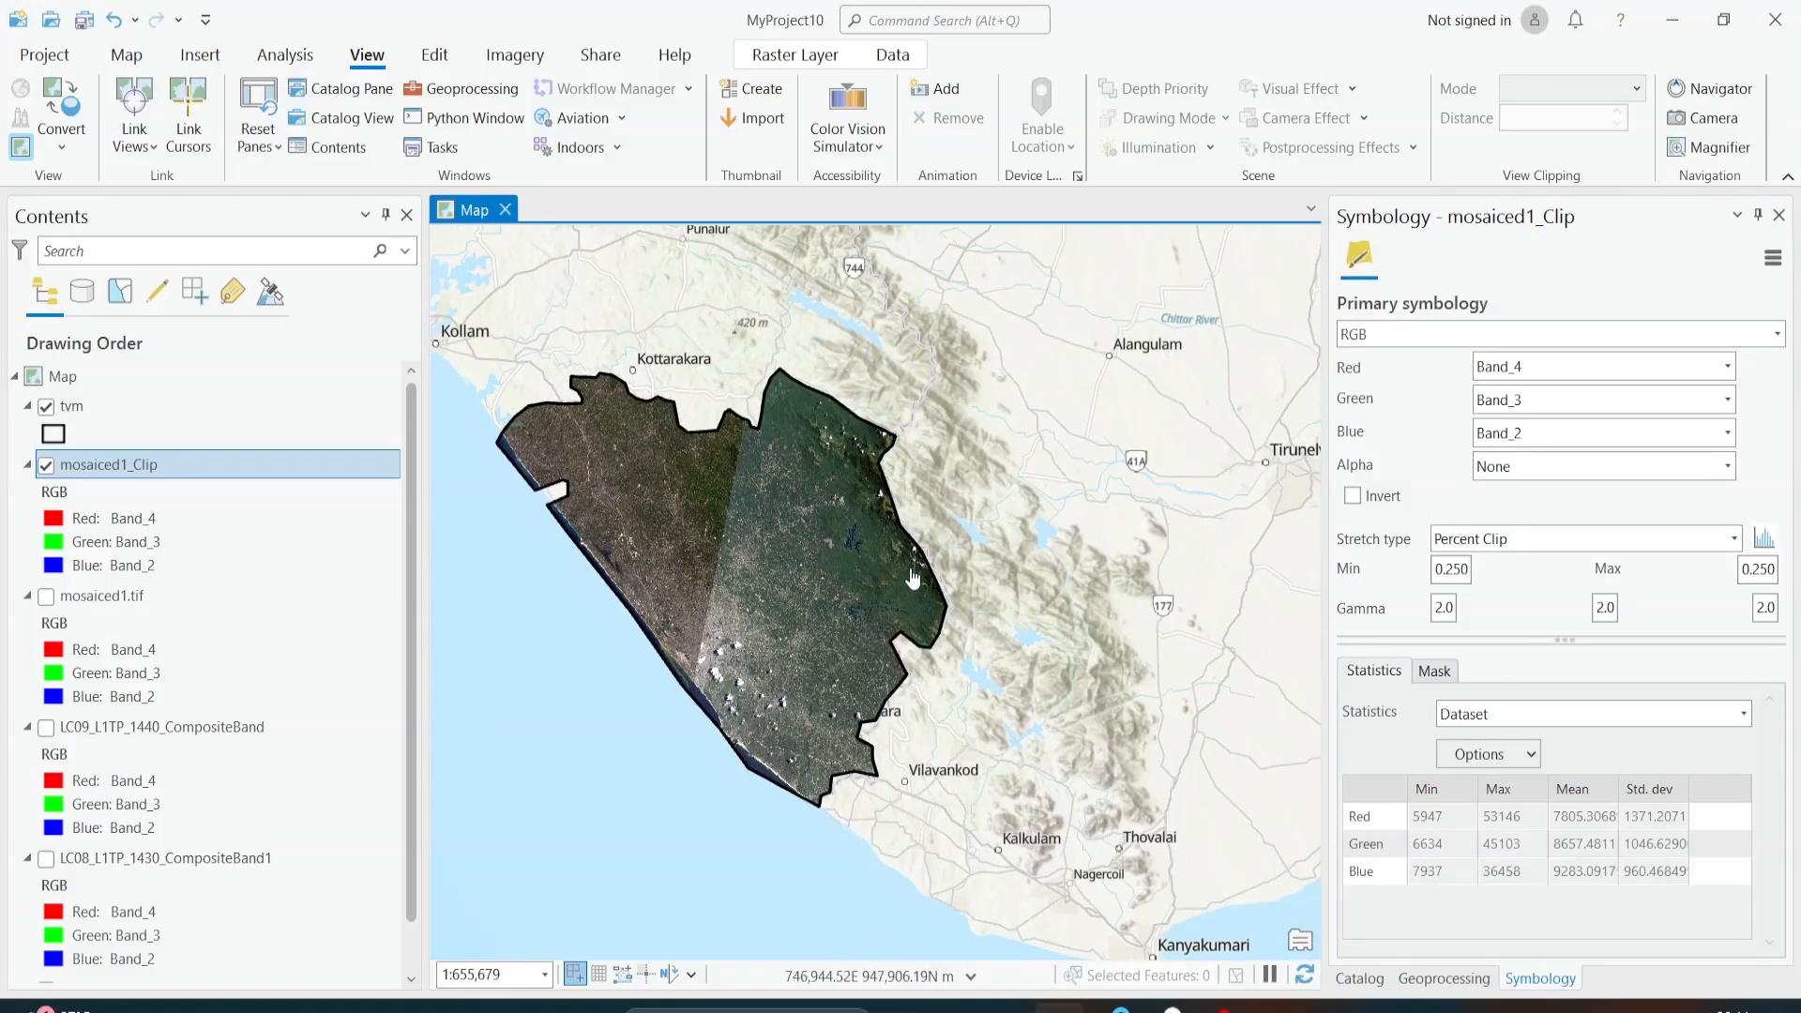
scroll(640, 588, "down", 4)
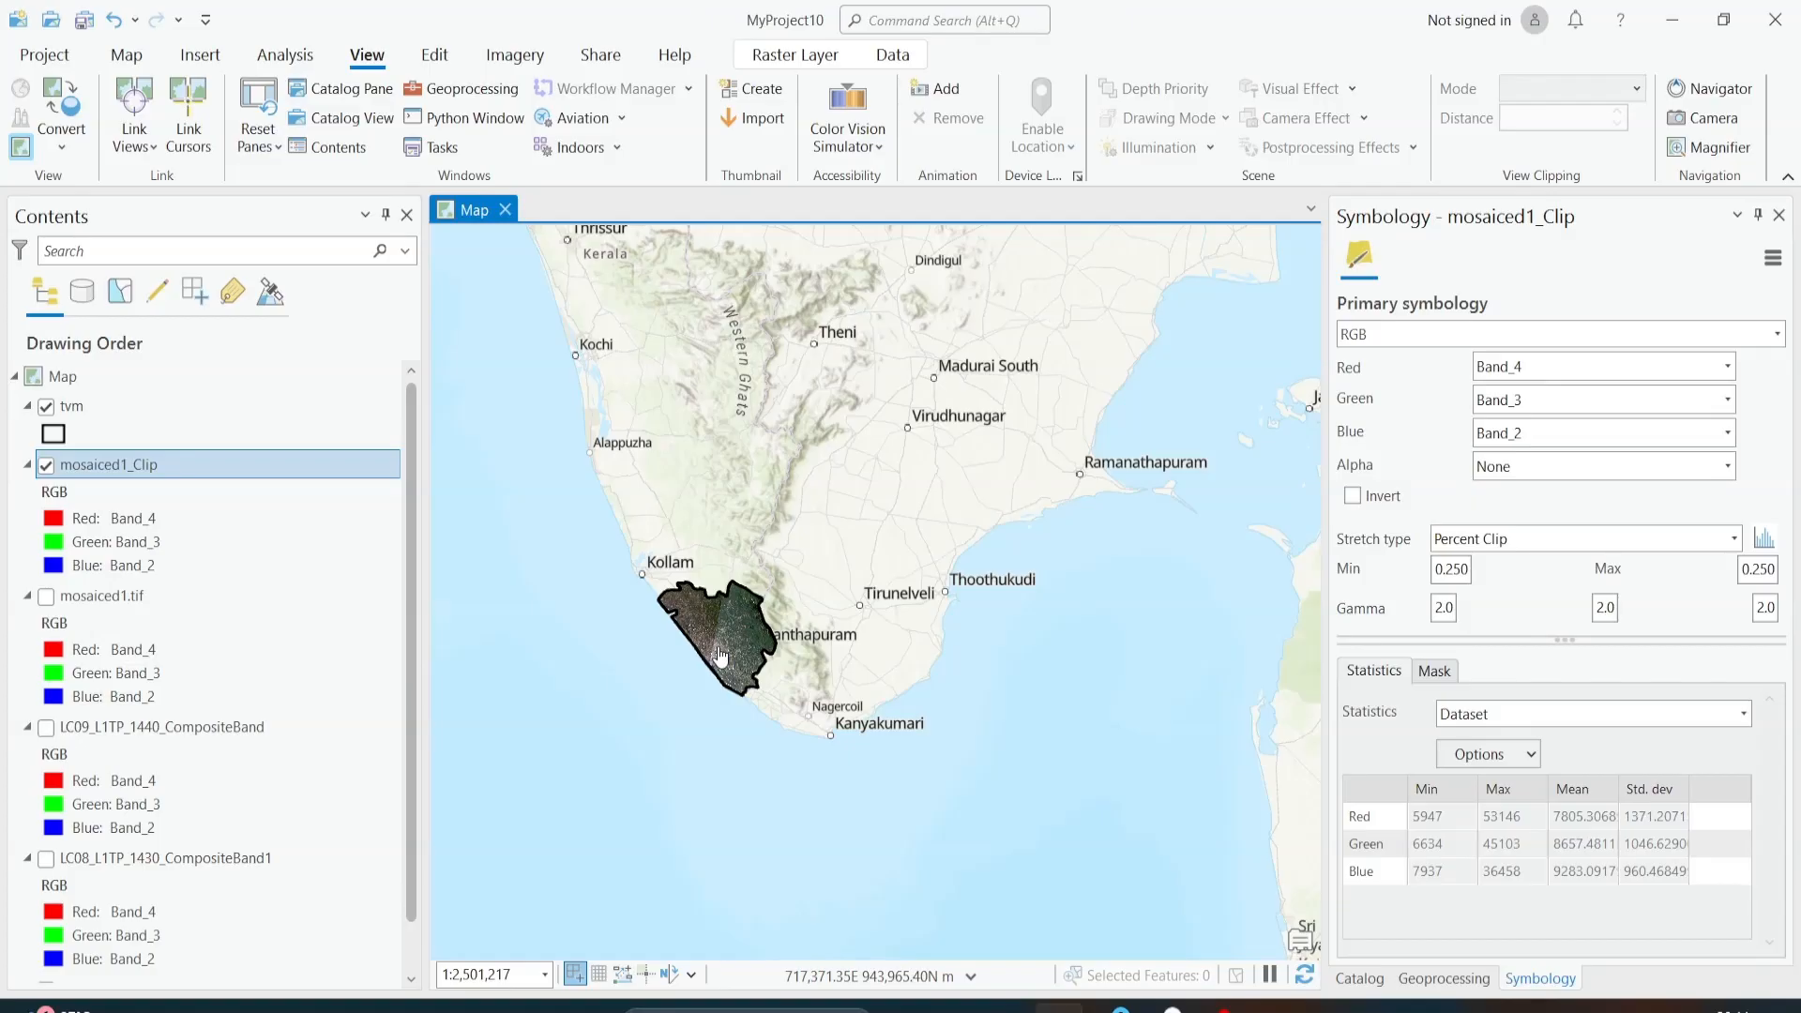
scroll(764, 656, "up", 3)
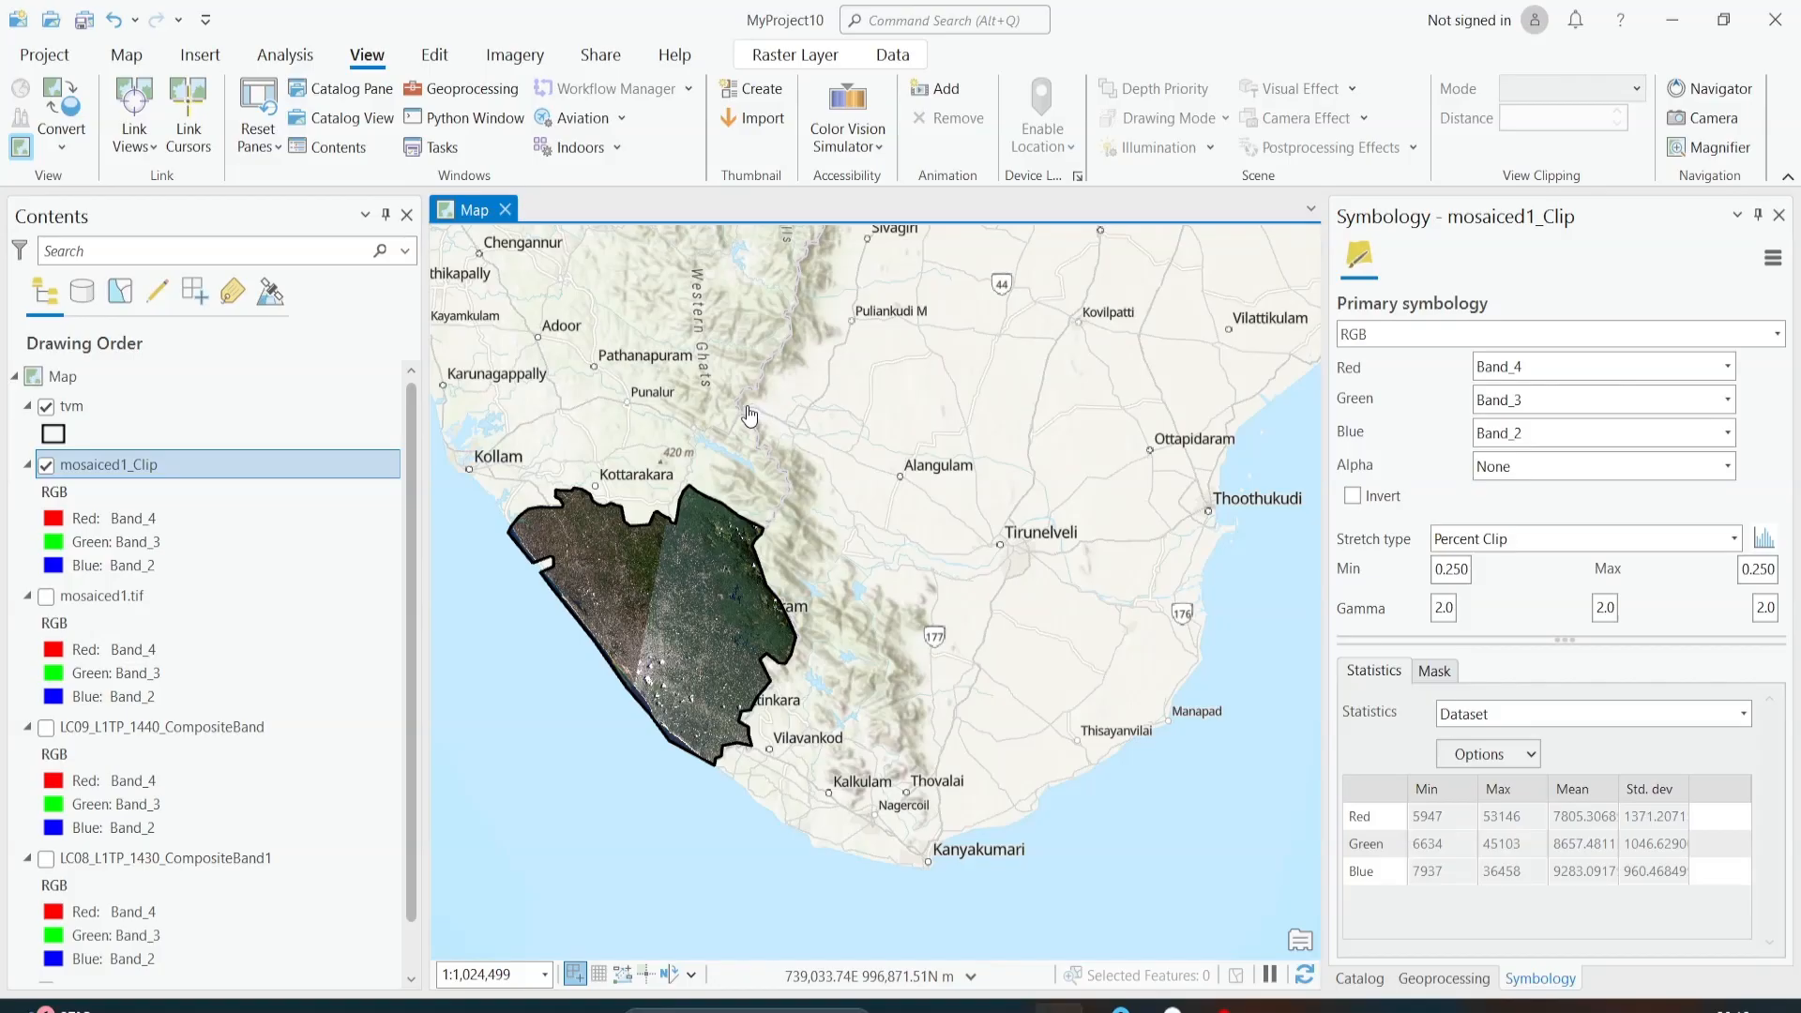
left_click_drag(628, 636, 717, 604)
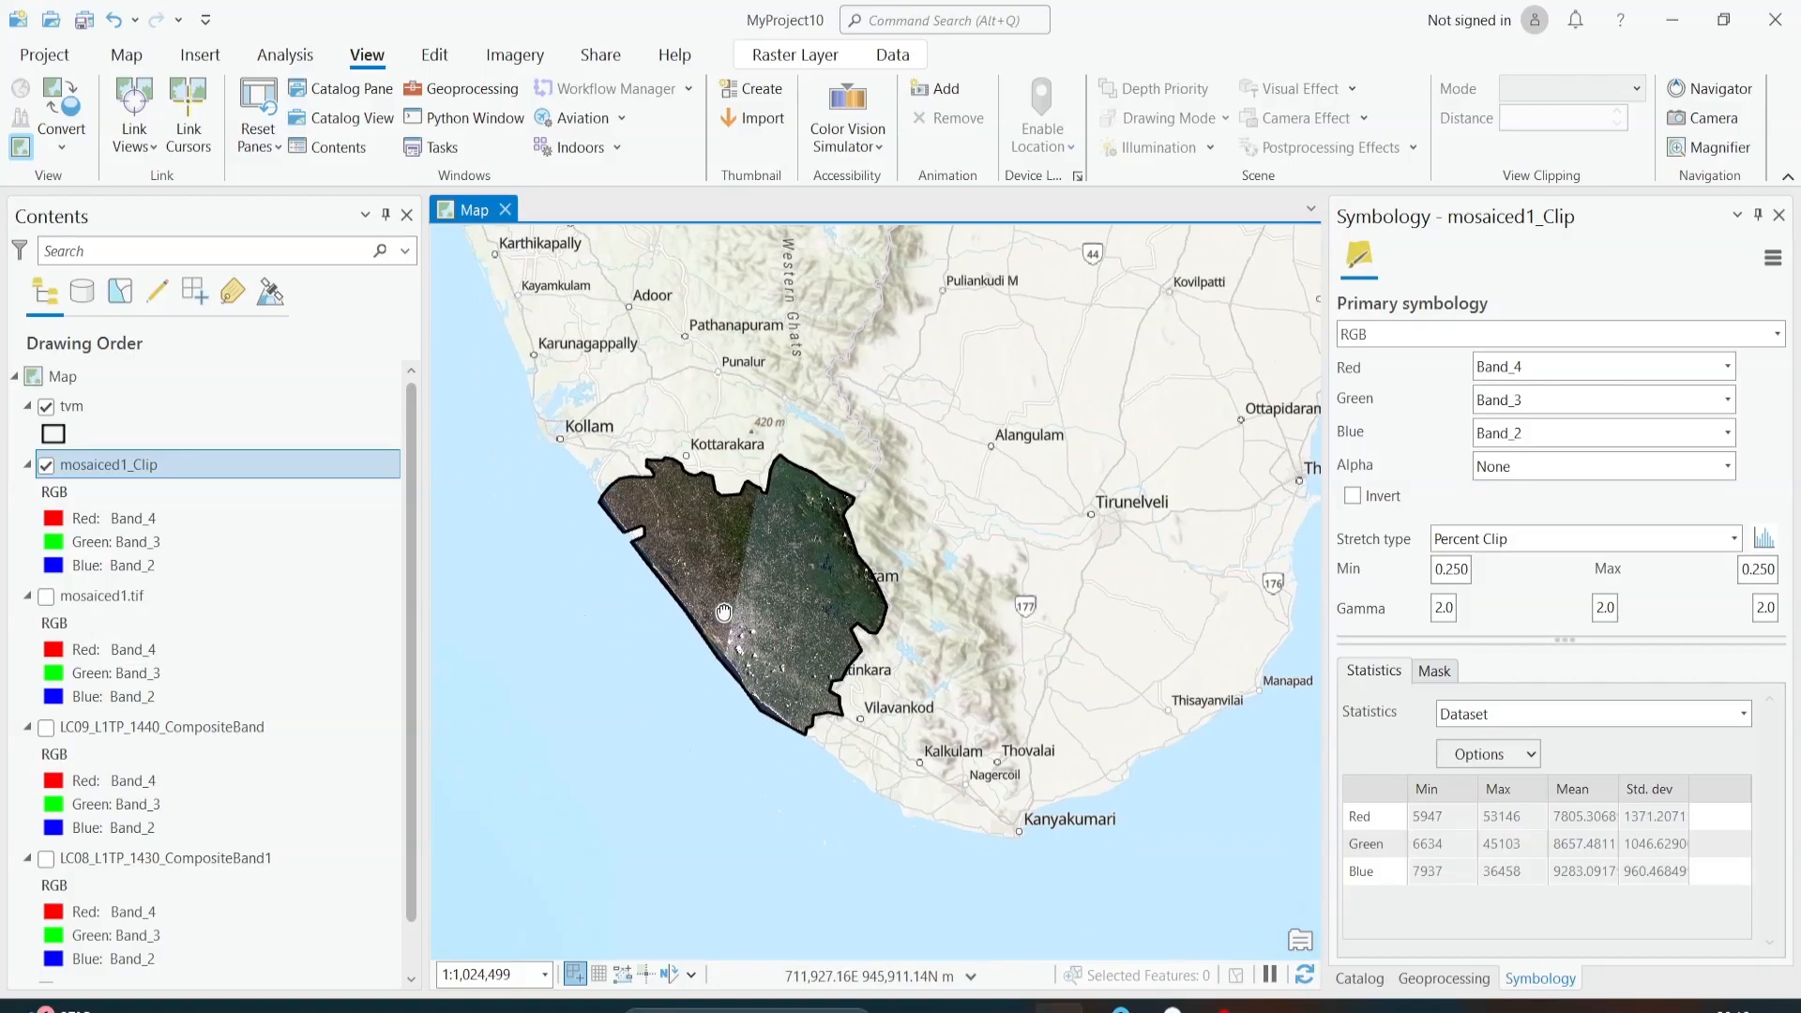
scroll(719, 594, "up", 1)
scroll(719, 600, "up", 1)
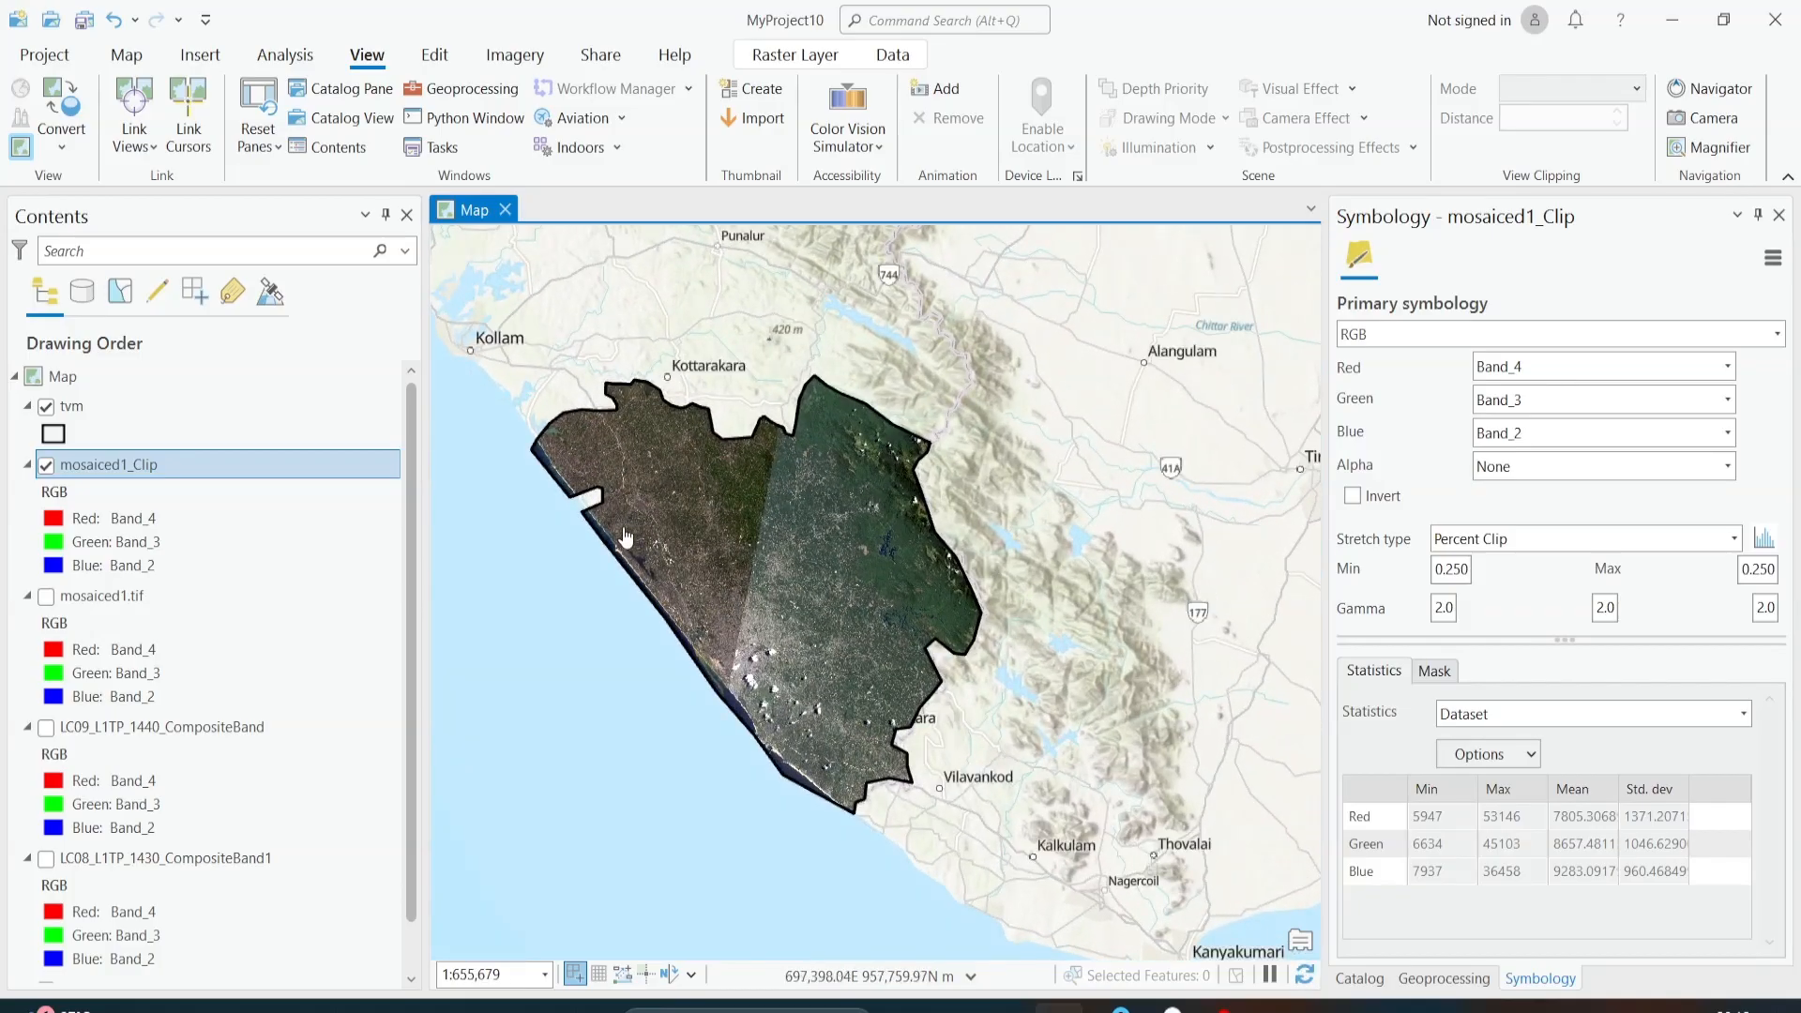
scroll(771, 507, "up", 2)
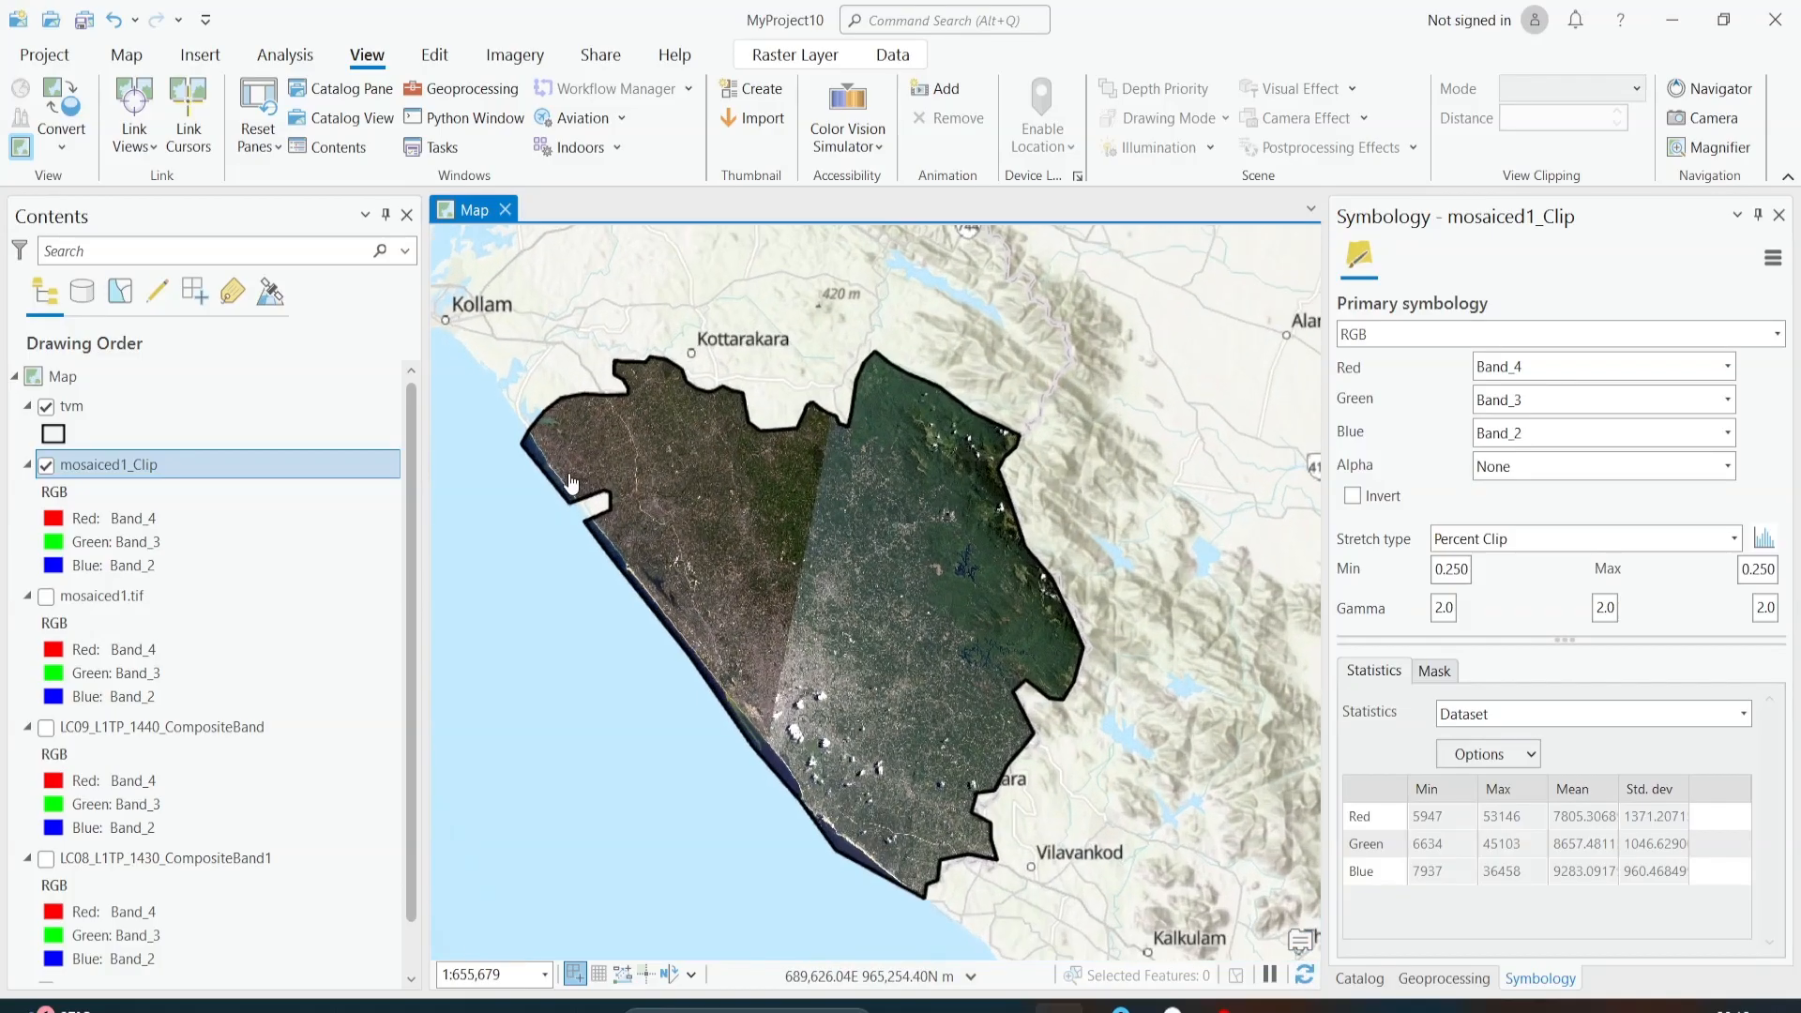
left_click_drag(818, 621, 727, 432)
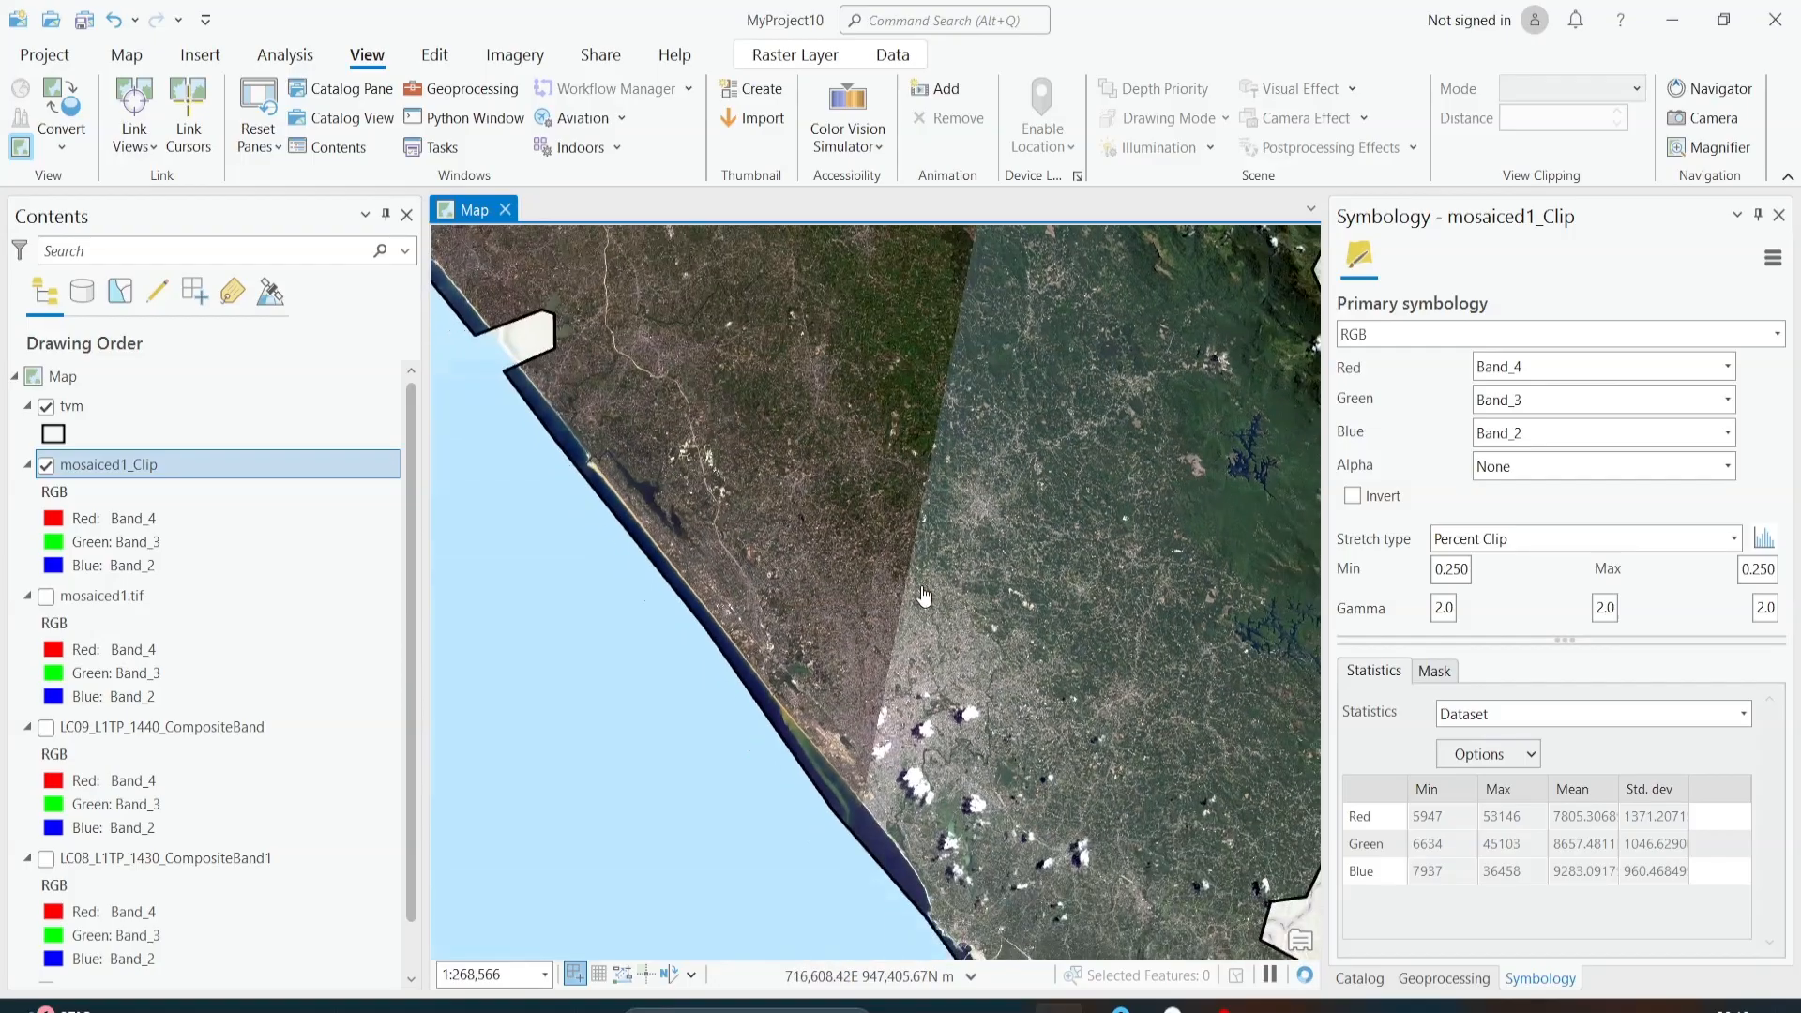
scroll(921, 583, "down", 2)
left_click_drag(994, 608, 883, 627)
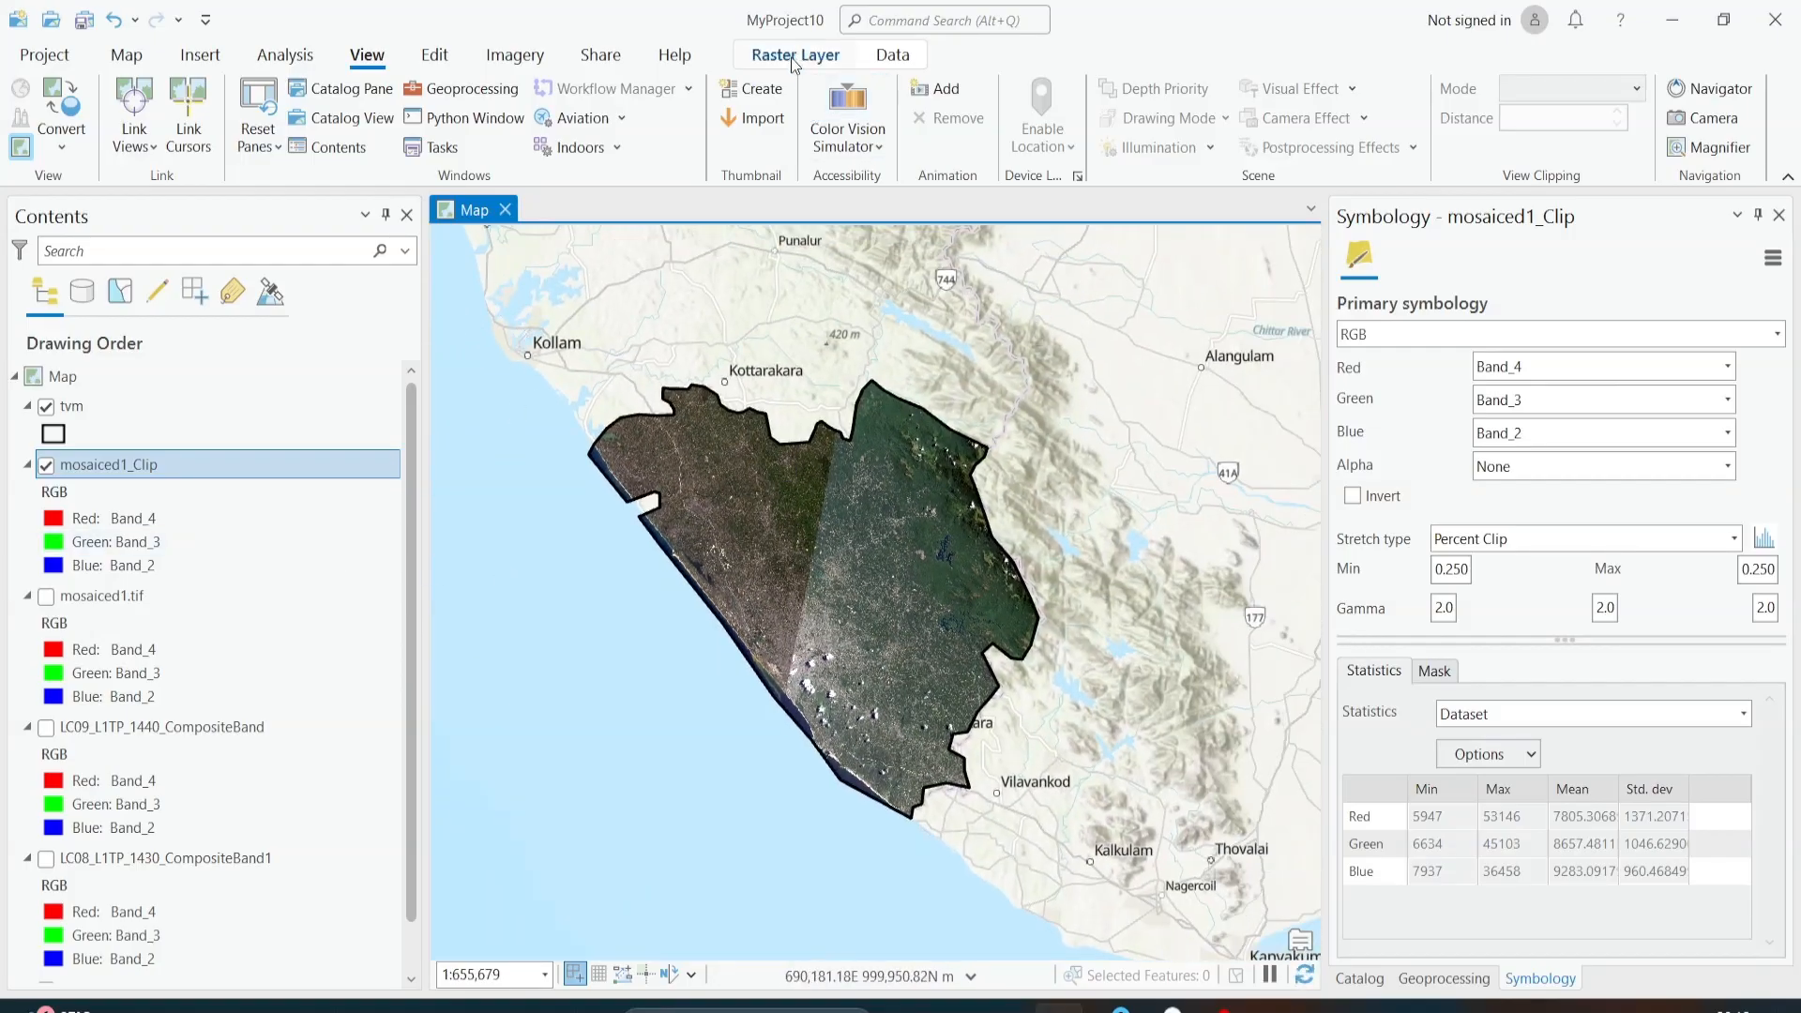
Step: Adjust the mosaiced1_Clip enhancement to a brightness of -5 and a contrast of 3
left_click(893, 57)
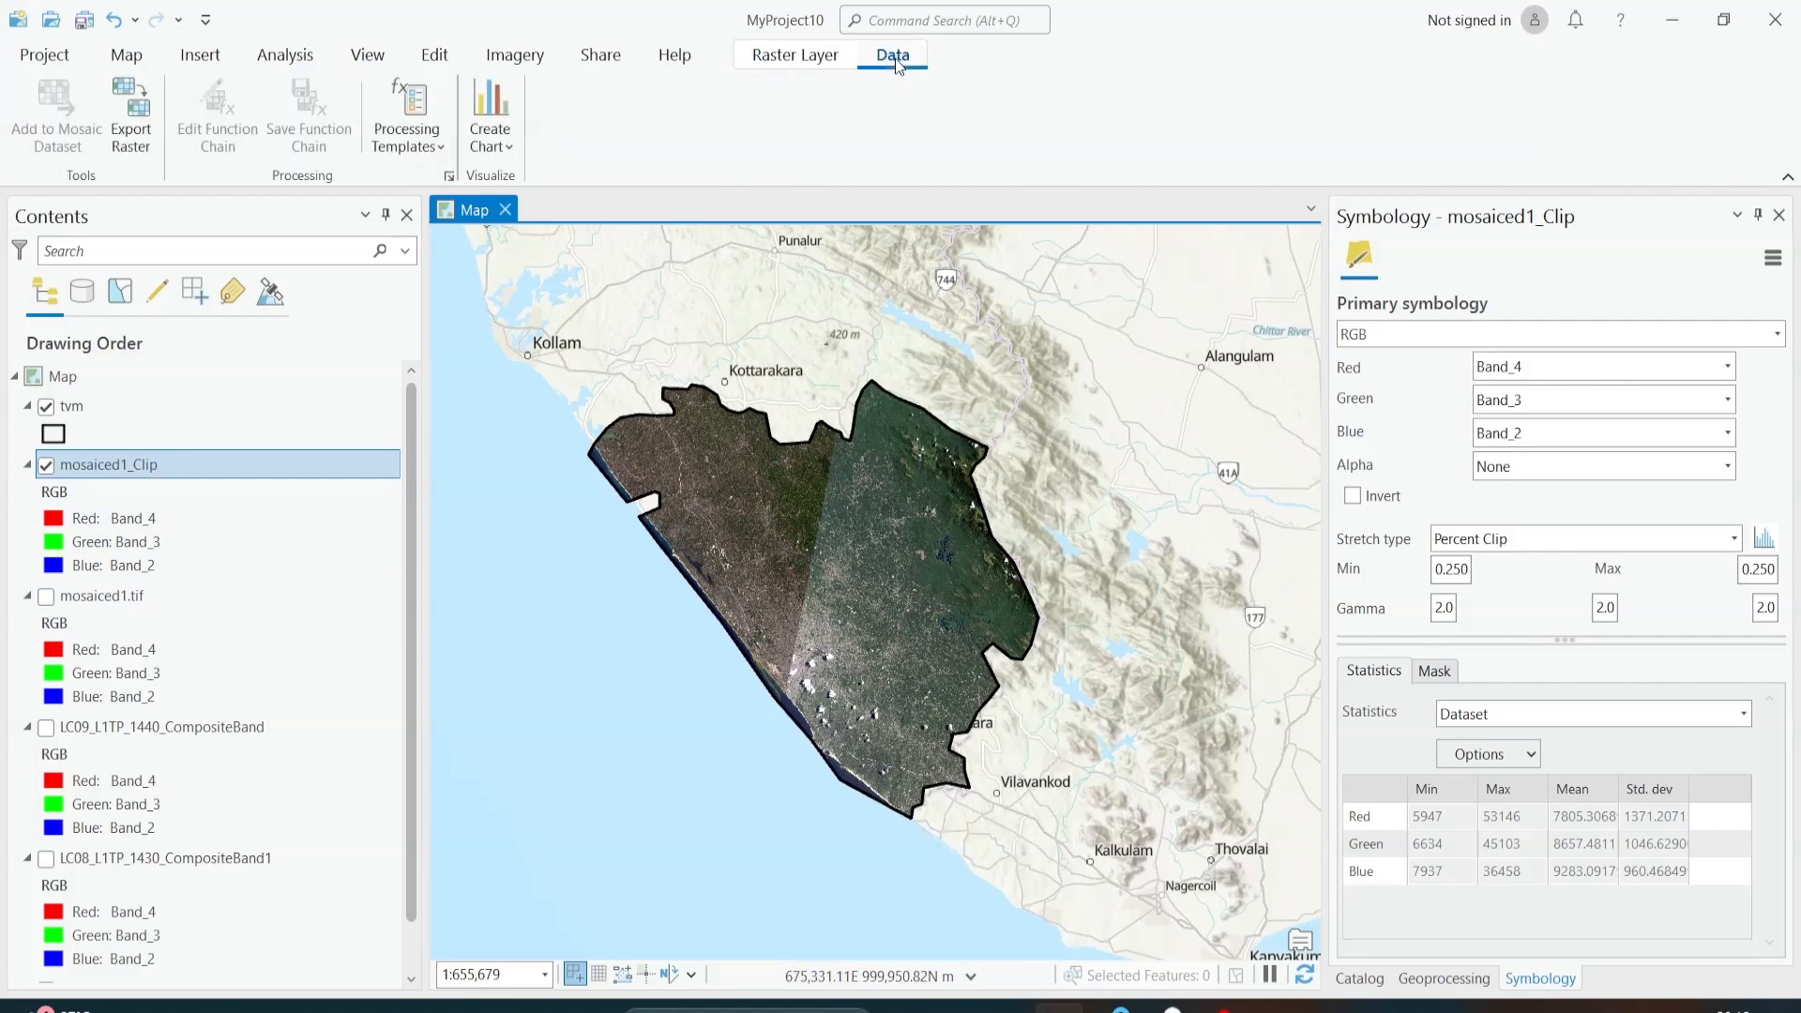
left_click(796, 58)
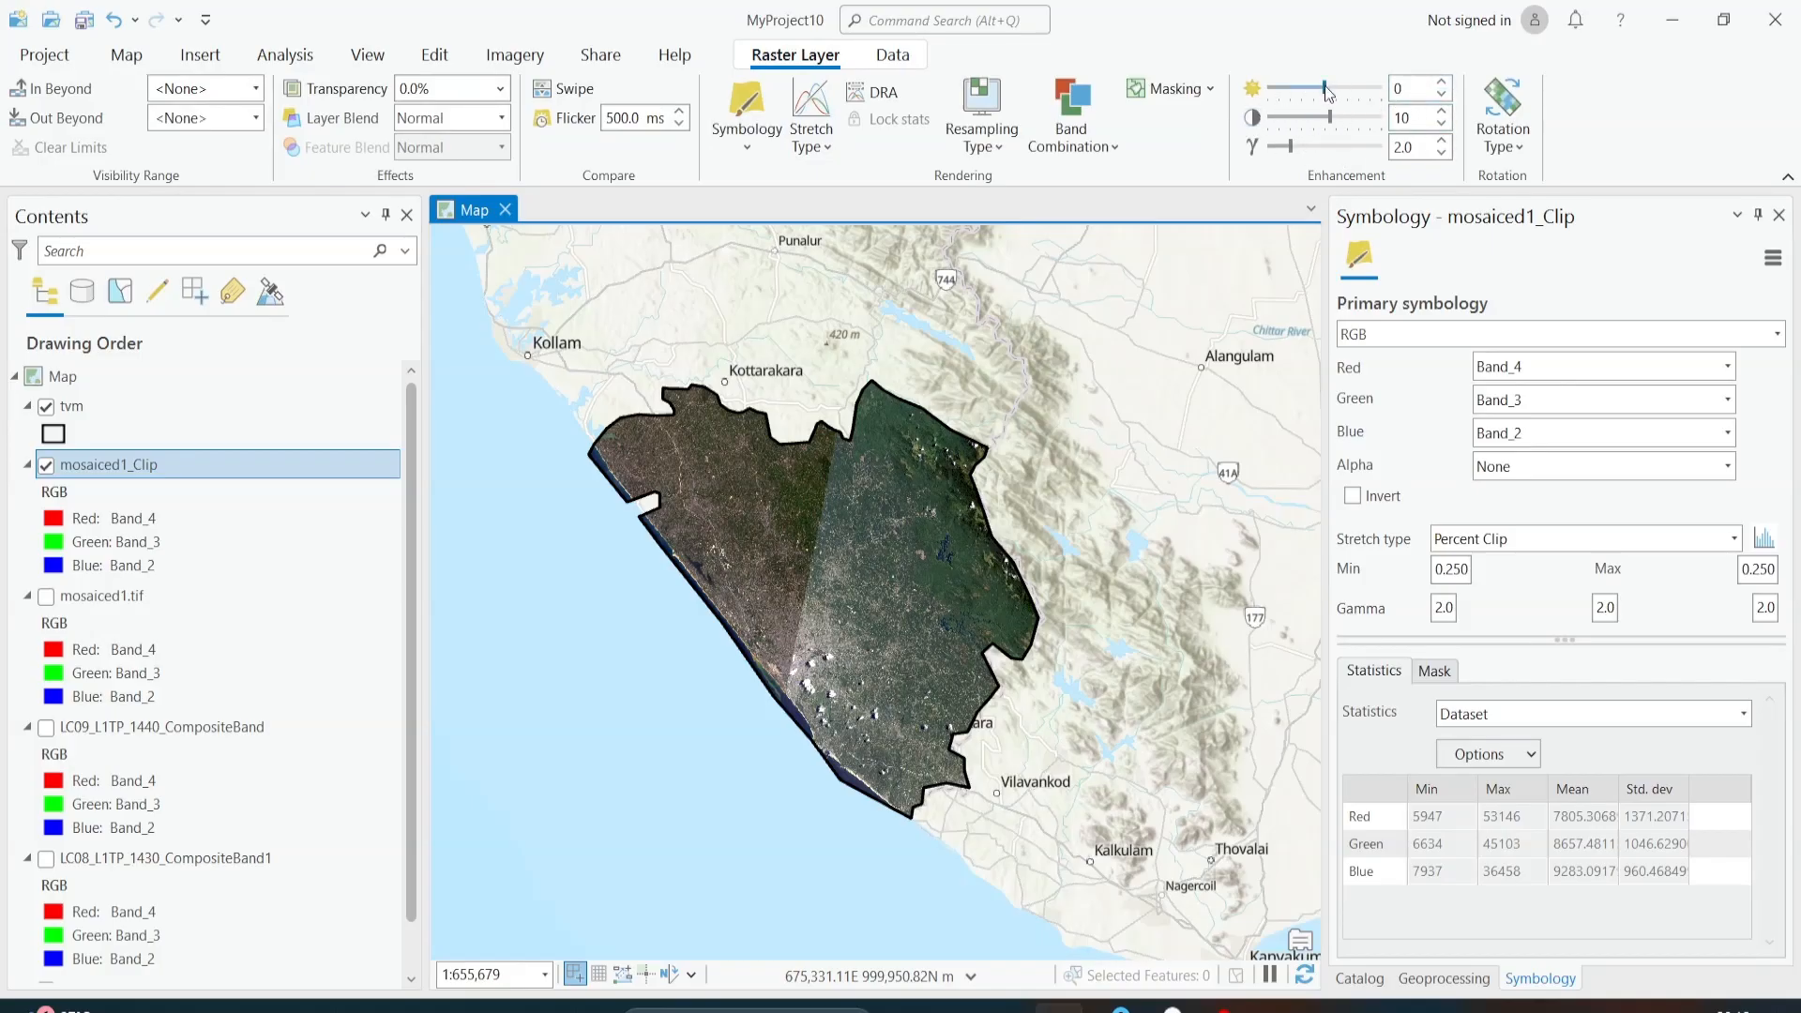
left_click_drag(1326, 91, 1328, 132)
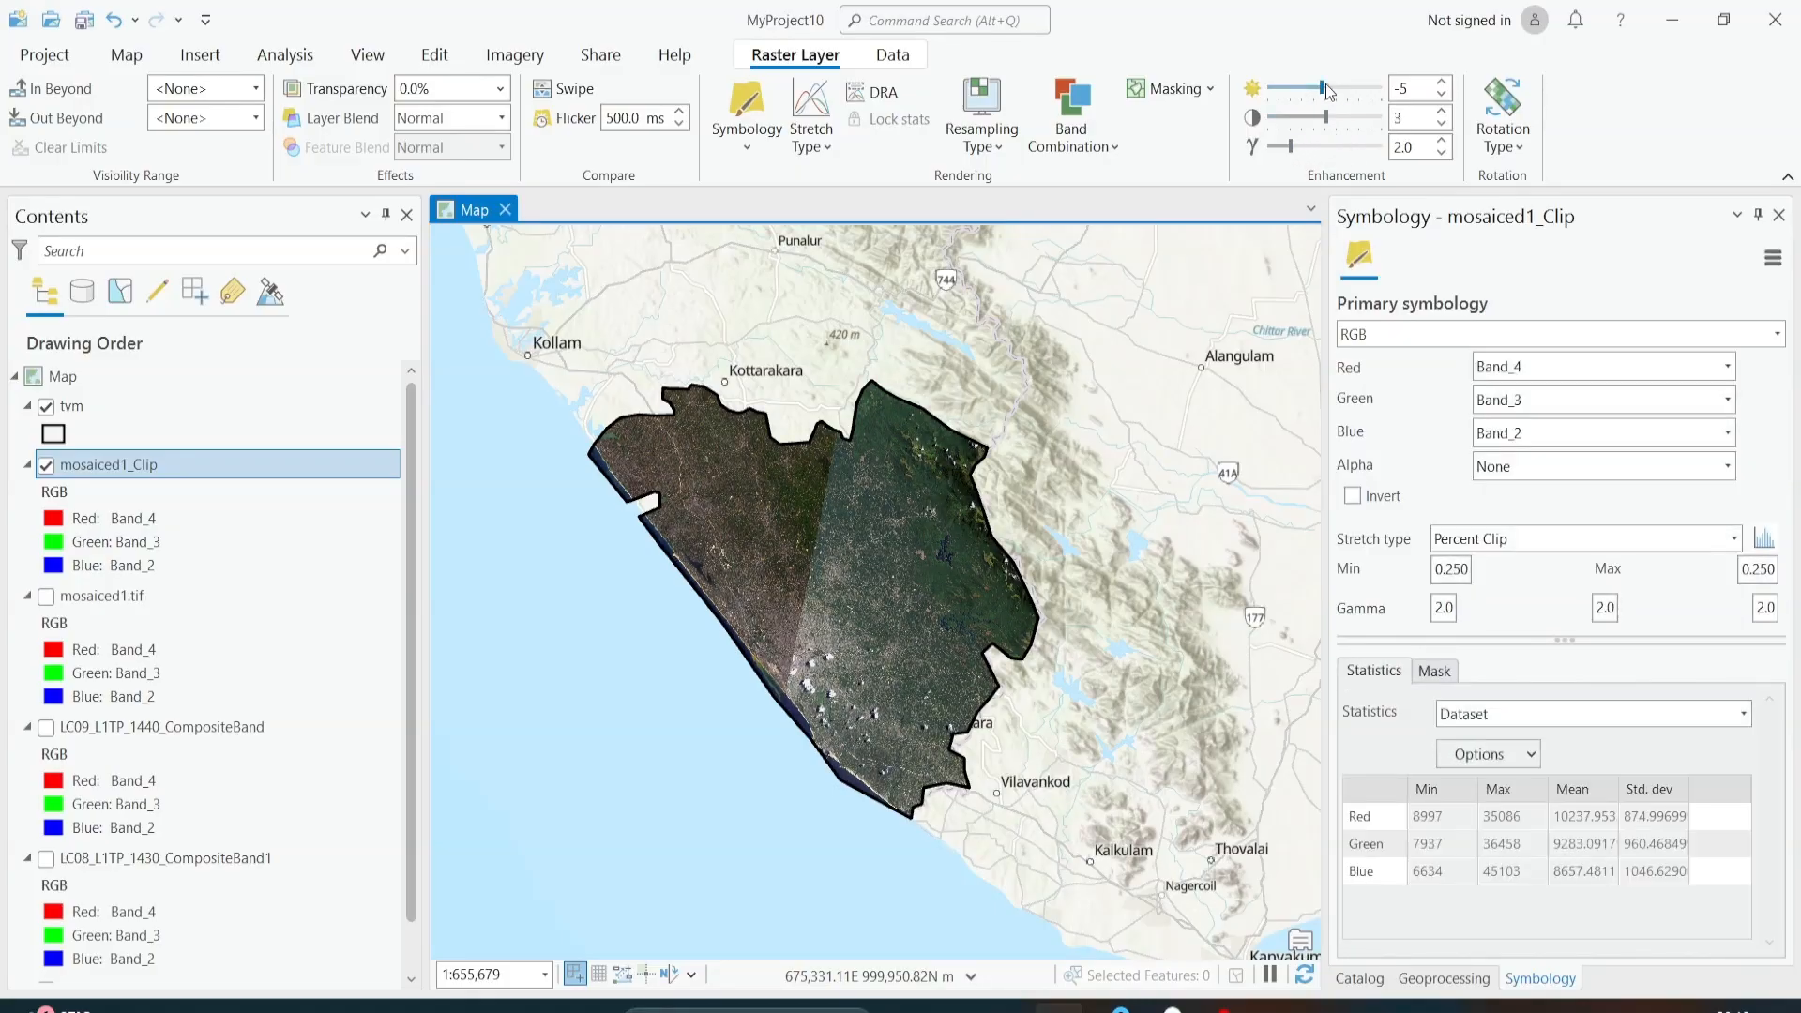